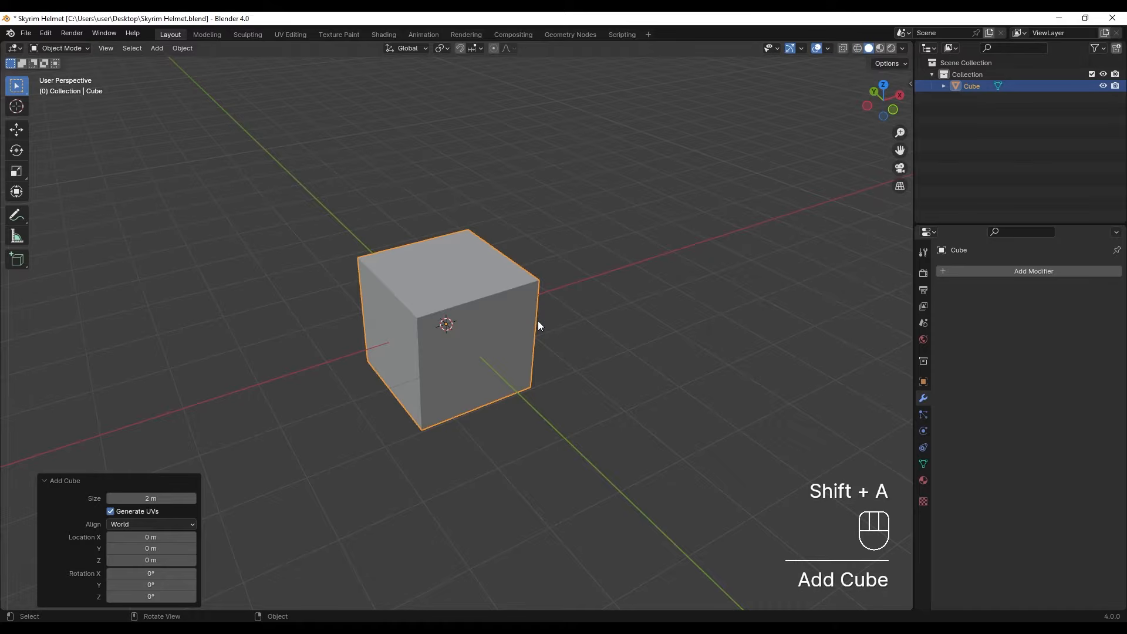
- Add a level 3 subdivision to the cube and apply the modifier
{"action": "key", "text": "ctrl+3"}
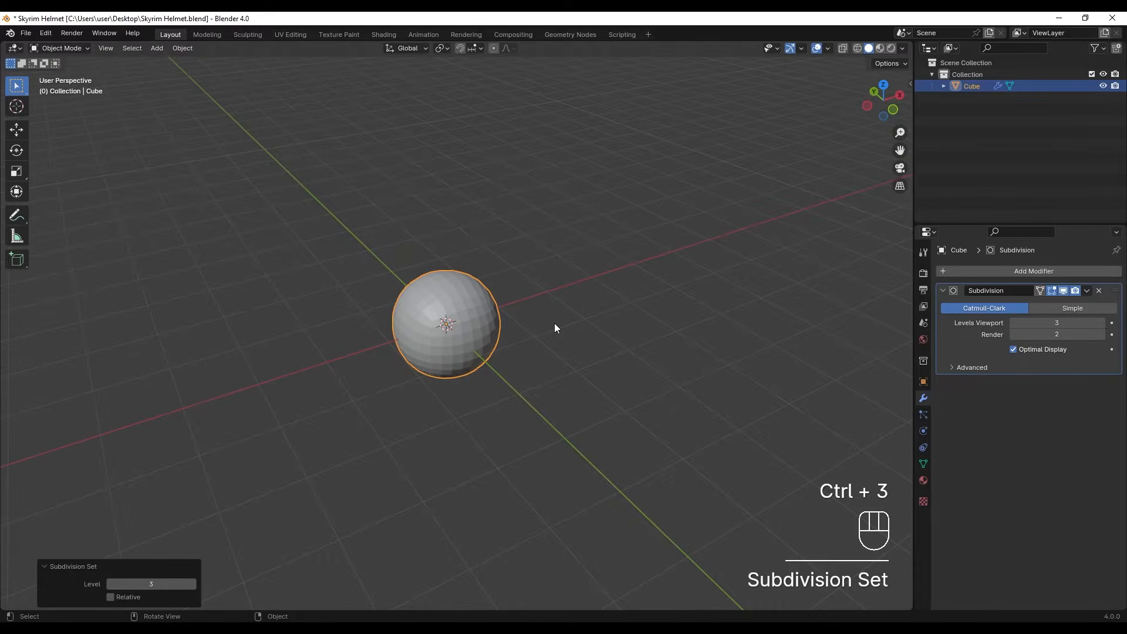
{"action": "key", "text": "ctrl+a"}
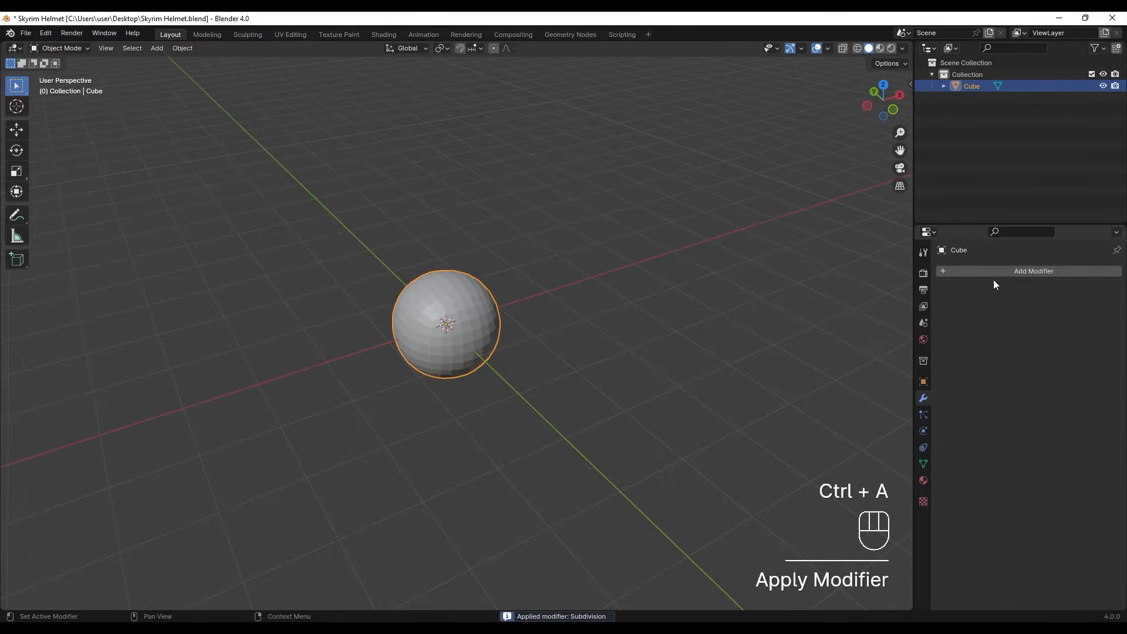
- Add a Cast modifier to the mesh, set its factor to 1 and apply it
{"action": "left_click", "coordinate": [996, 273]}
{"action": "left_click", "coordinate": [957, 229]}
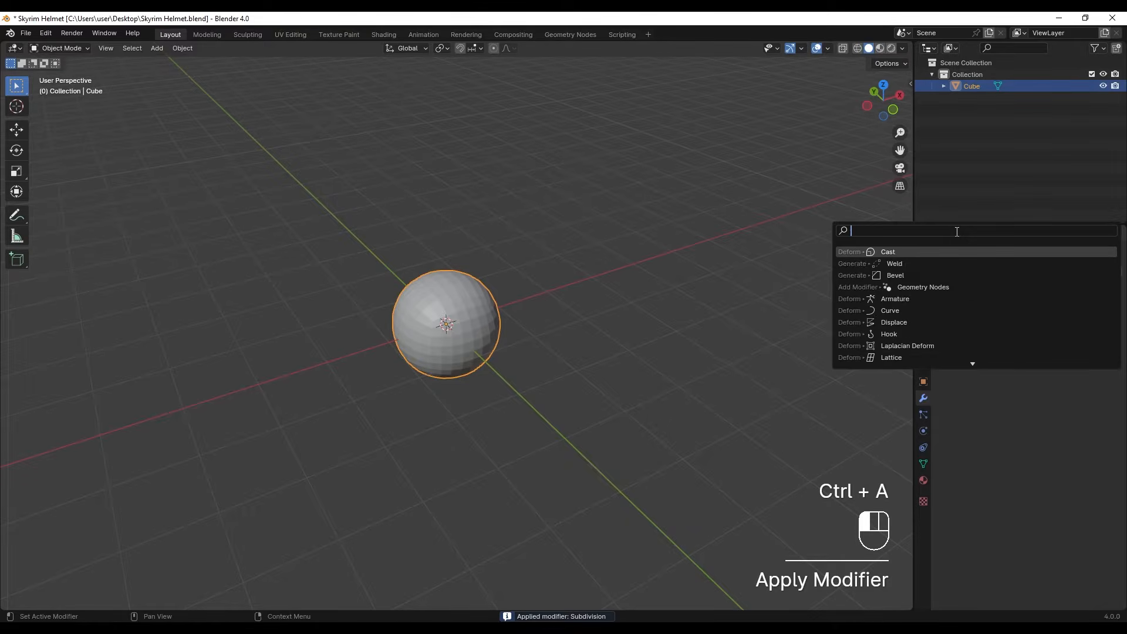
{"action": "type", "text": "cast"}
{"action": "left_click", "coordinate": [947, 251]}
{"action": "scroll", "coordinate": [414, 327], "scroll_direction": "up", "scroll_amount": 4}
{"action": "middle_click_drag", "start_coordinate": [510, 323], "coordinate": [513, 316], "text": "shift"}
{"action": "left_click", "coordinate": [1037, 337]}
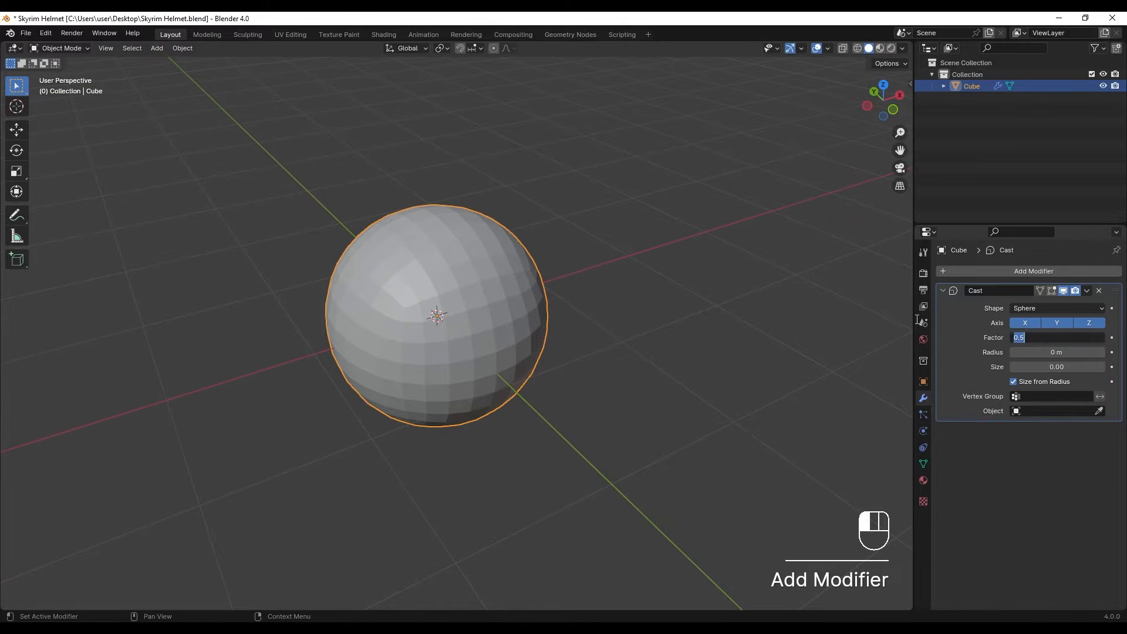
{"action": "type", "text": "1"}
{"action": "key", "text": "Return"}
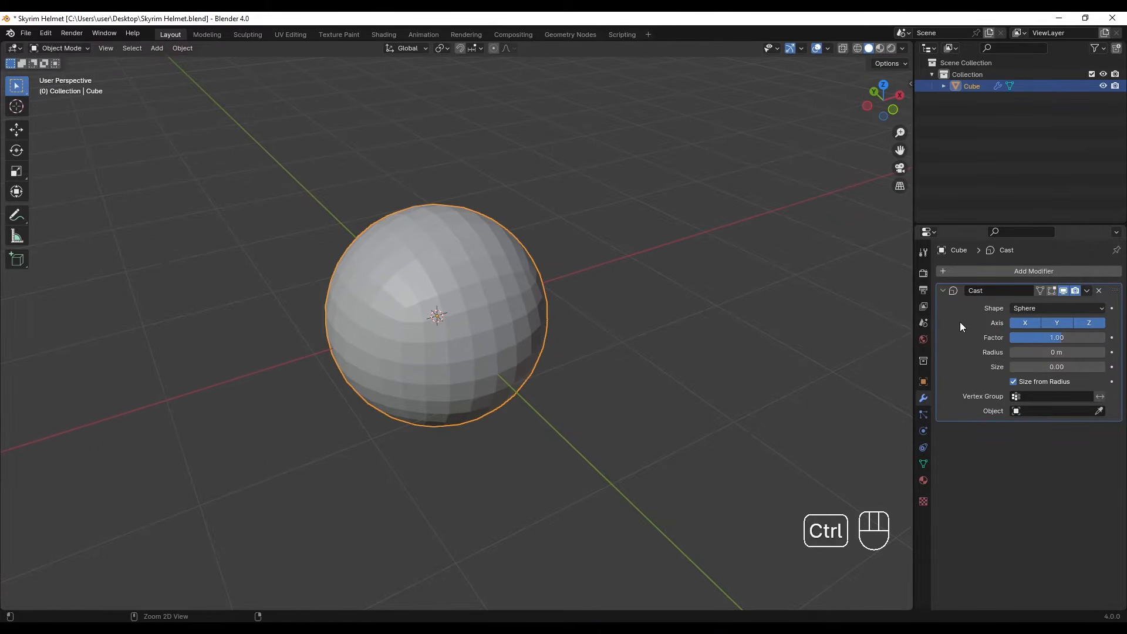
{"action": "key", "text": "ctrl+a"}
- In Edit Mode, delete the faces of the sphere's lower half to leave a dome
{"action": "middle_click_drag", "start_coordinate": [444, 307], "coordinate": [522, 354], "text": "alt"}
{"action": "key", "text": "Tab"}
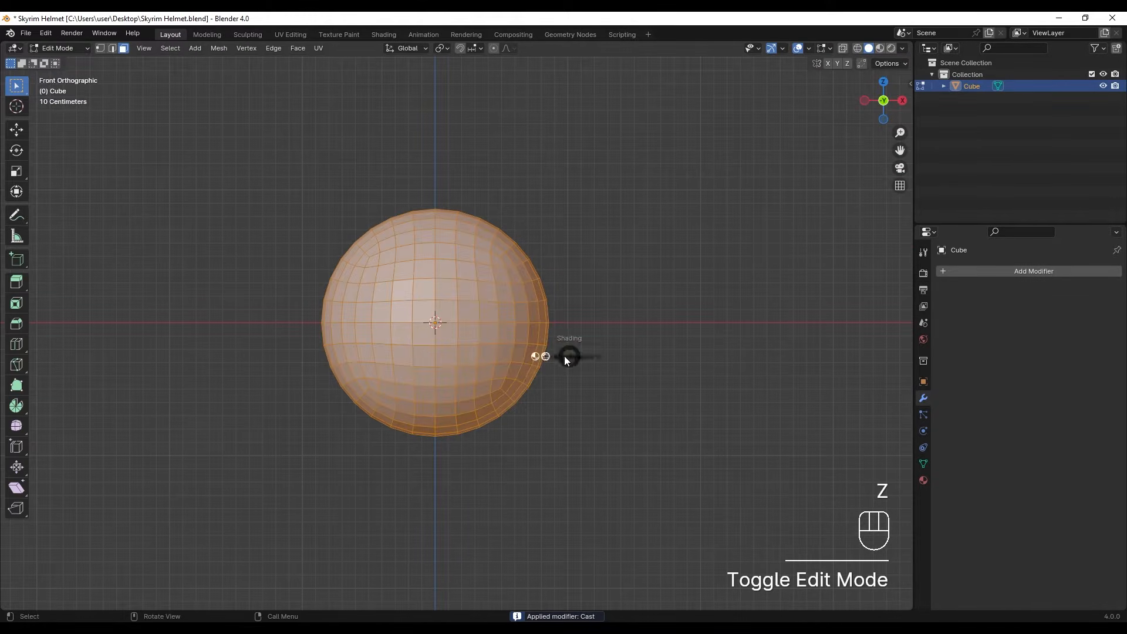
{"action": "key", "text": "z"}
{"action": "left_click_drag", "start_coordinate": [305, 323], "coordinate": [671, 474]}
{"action": "key", "text": "x"}
{"action": "left_click", "coordinate": [565, 382]}
{"action": "middle_click_drag", "start_coordinate": [462, 283], "coordinate": [529, 346], "text": "shift"}
{"action": "key", "text": "z"}
- Select a 4 by 4 block of faces on the dome's side, one row above the bottom edge
{"action": "middle_click_drag", "start_coordinate": [455, 330], "coordinate": [528, 305]}
{"action": "left_click_drag", "start_coordinate": [384, 289], "coordinate": [466, 380]}
{"action": "middle_click_drag", "start_coordinate": [479, 333], "coordinate": [476, 319]}
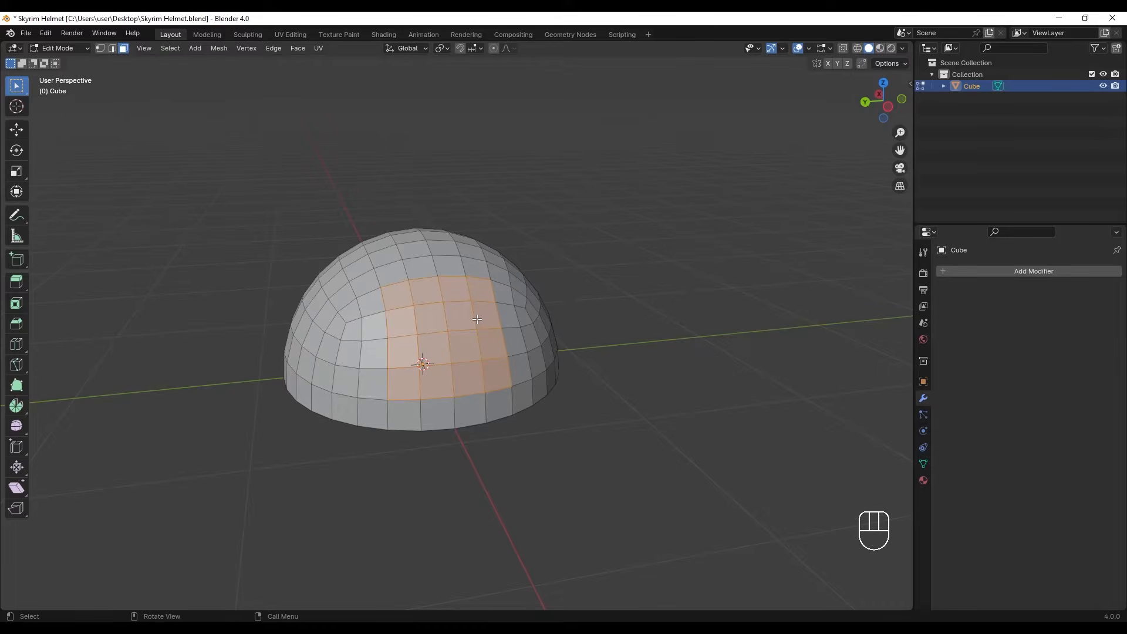
- Find the LoopTools add-on in the preferences with the search term "loop" and save the preferences
{"action": "left_click", "coordinate": [45, 33]}
{"action": "left_click", "coordinate": [55, 181]}
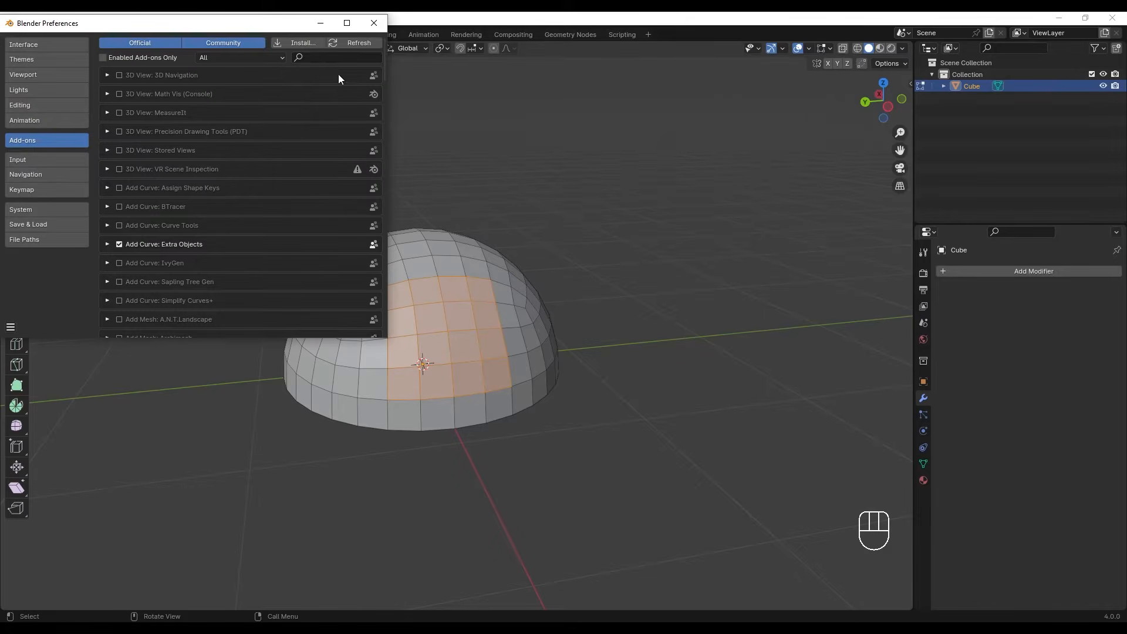
{"action": "type", "text": "loop"}
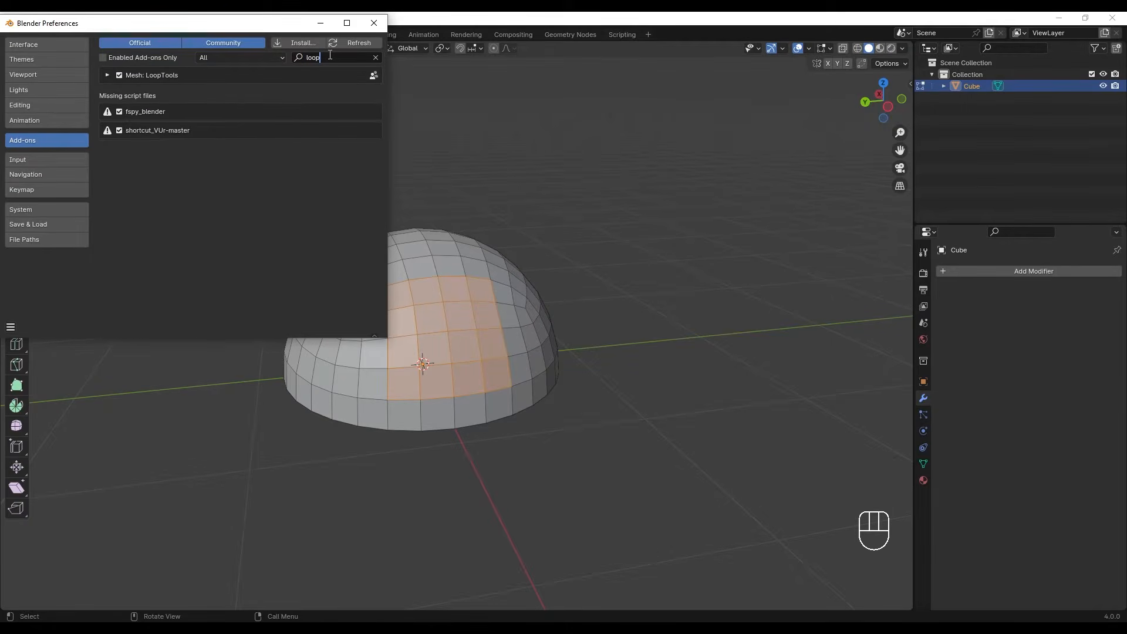
{"action": "left_click", "coordinate": [12, 332]}
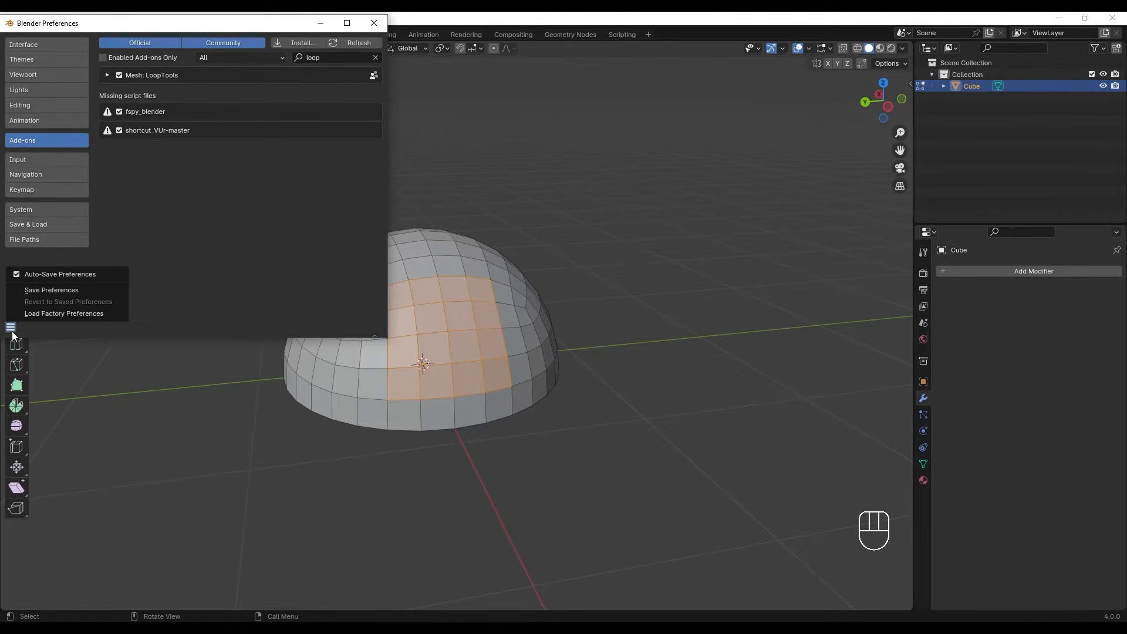
{"action": "left_click", "coordinate": [73, 291]}
{"action": "left_click", "coordinate": [378, 17]}
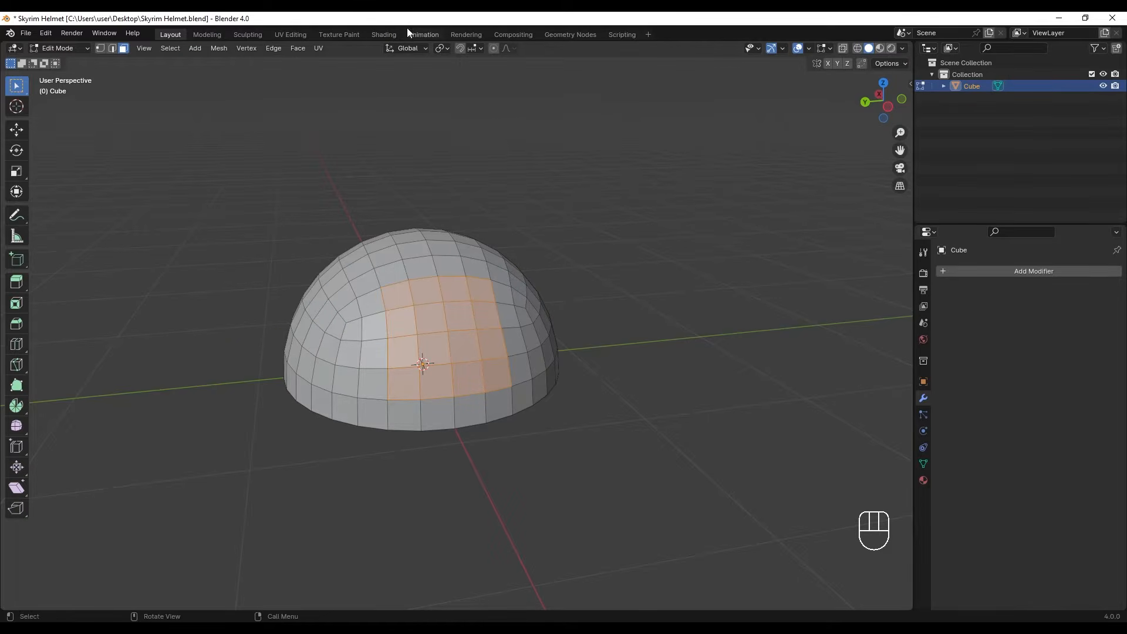
- Shape the selected side faces into a circle with LoopTools, with Flatten turned off
{"action": "right_click", "coordinate": [435, 318]}
{"action": "mouse_move", "coordinate": [435, 291]}
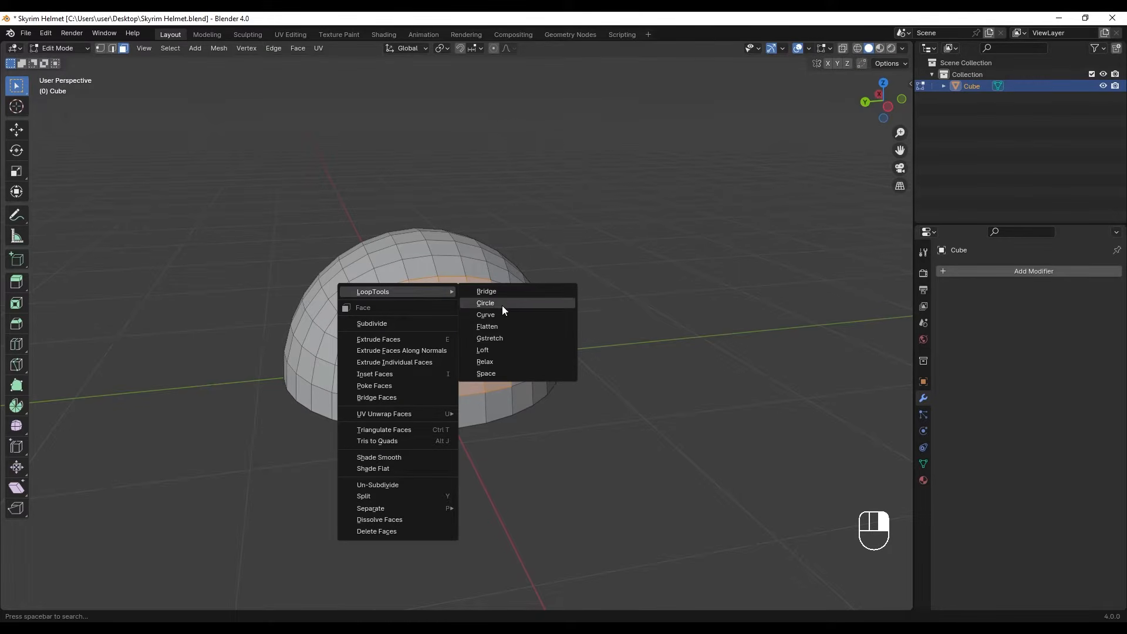
{"action": "left_click", "coordinate": [519, 306]}
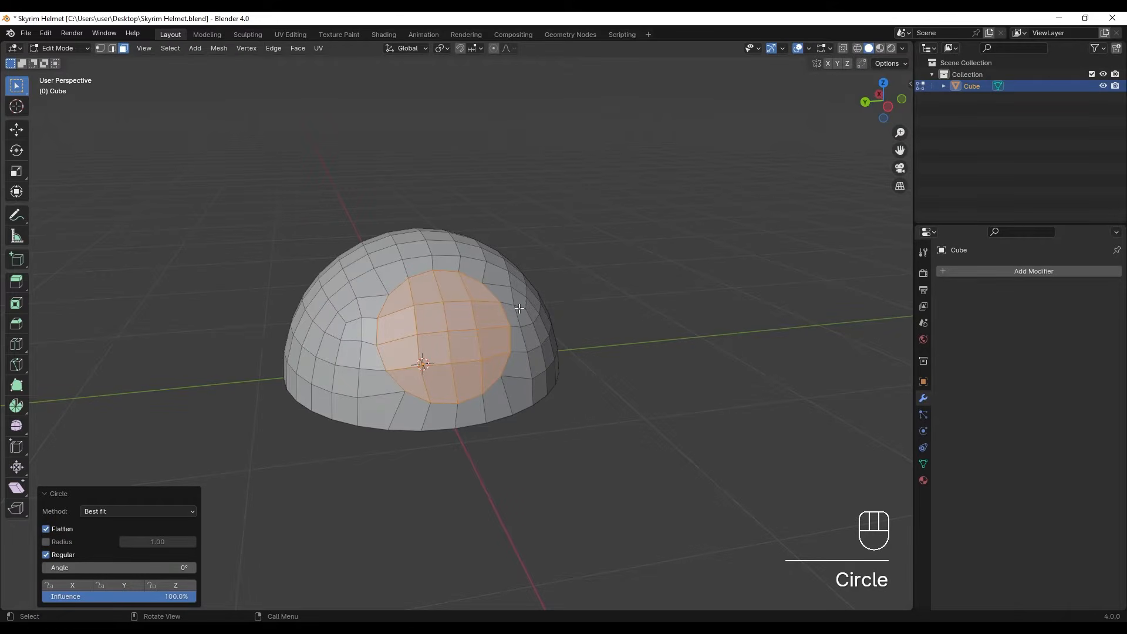
{"action": "left_click", "coordinate": [46, 529]}
- Extrude the circular side faces outward along the X axis by about 0.43 m
{"action": "middle_click_drag", "start_coordinate": [416, 356], "coordinate": [512, 335]}
{"action": "key", "text": "e"}
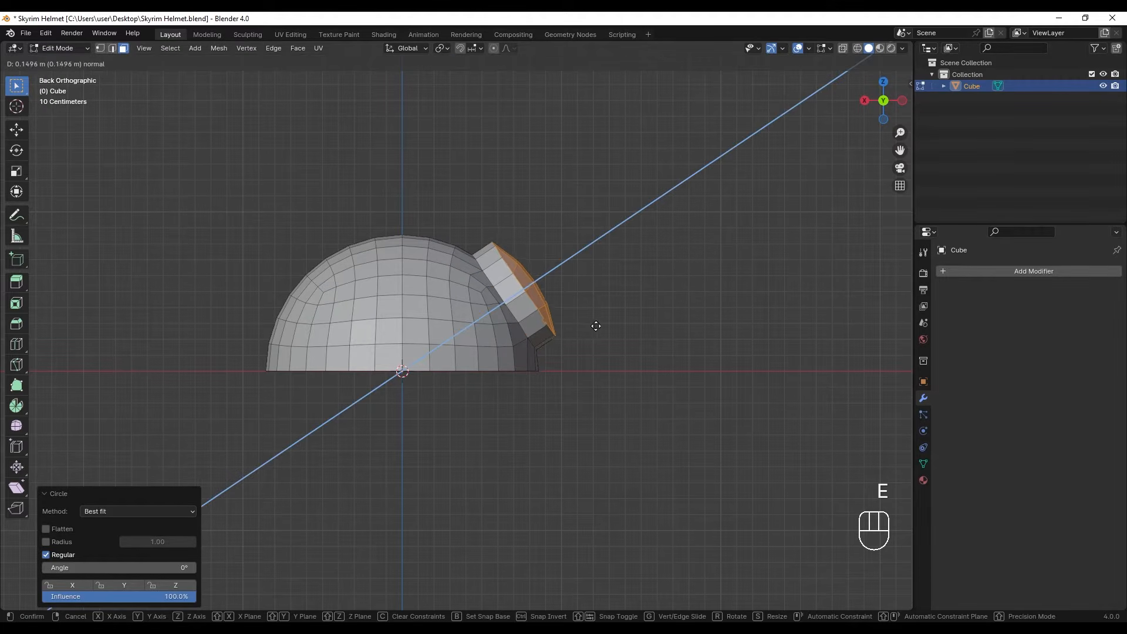
{"action": "key", "text": "x"}
{"action": "left_click", "coordinate": [633, 328]}
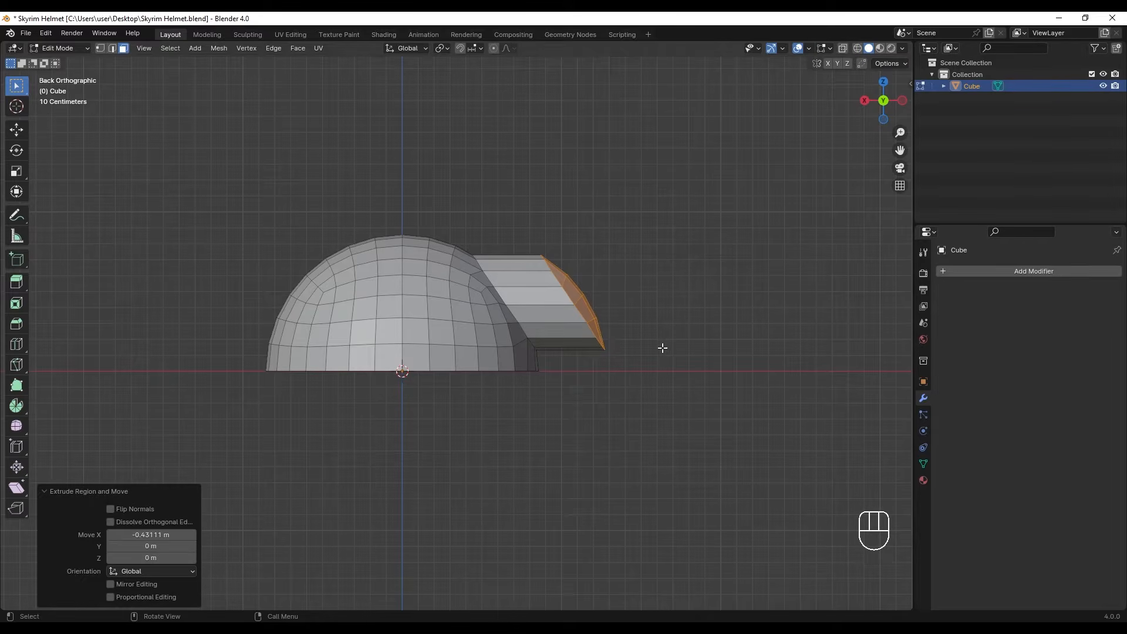
- Flatten the extruded end by scaling it to 0 along X and move it about 0.12 m back toward the dome
{"action": "type", "text": "sx0"}
{"action": "left_click", "coordinate": [662, 350]}
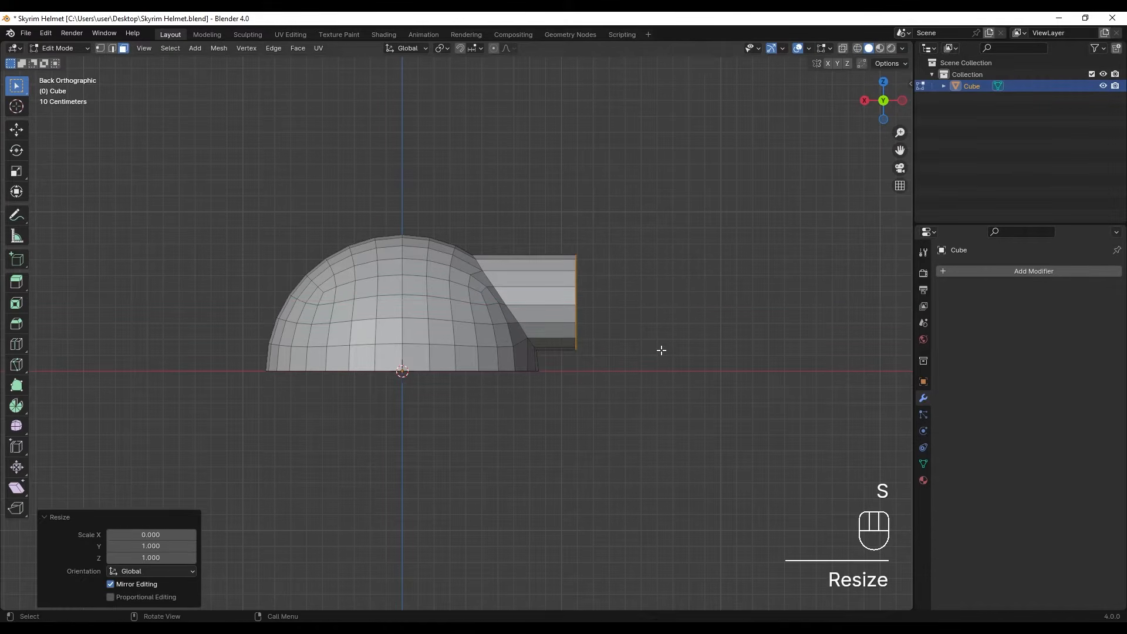
{"action": "scroll", "coordinate": [661, 351], "scroll_direction": "up", "scroll_amount": 4}
{"action": "middle_click_drag", "start_coordinate": [716, 294], "coordinate": [592, 330], "text": "shift"}
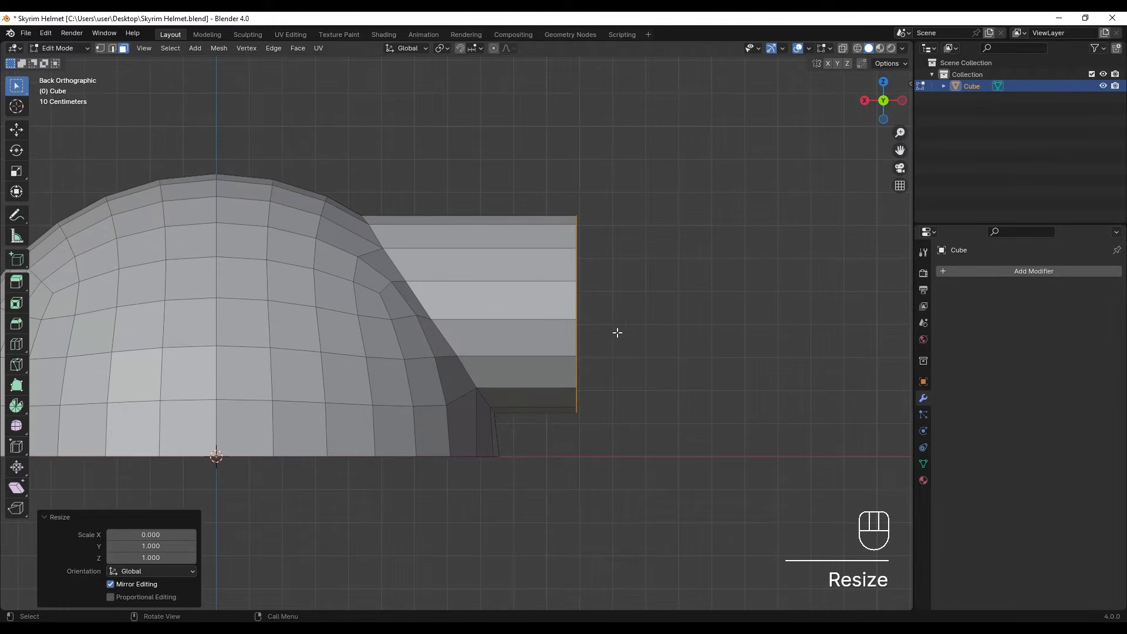
{"action": "key", "text": "g"}
{"action": "key", "text": "x"}
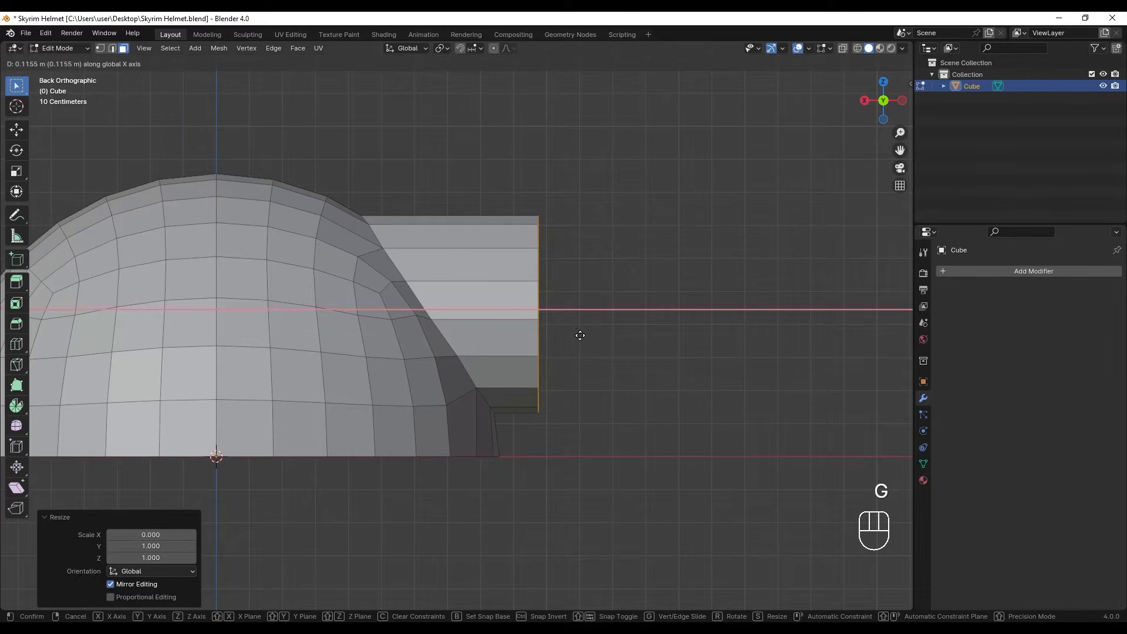
{"action": "left_click", "coordinate": [578, 333]}
- Make the extruded end cap a regular circle with LoopTools, with Flatten turned on
{"action": "middle_click_drag", "start_coordinate": [594, 332], "coordinate": [360, 343]}
{"action": "mouse_move", "coordinate": [408, 310]}
{"action": "middle_mouse_down"}
{"action": "mouse_move", "coordinate": [400, 341]}
{"action": "mouse_move", "coordinate": [404, 308]}
{"action": "middle_mouse_up"}
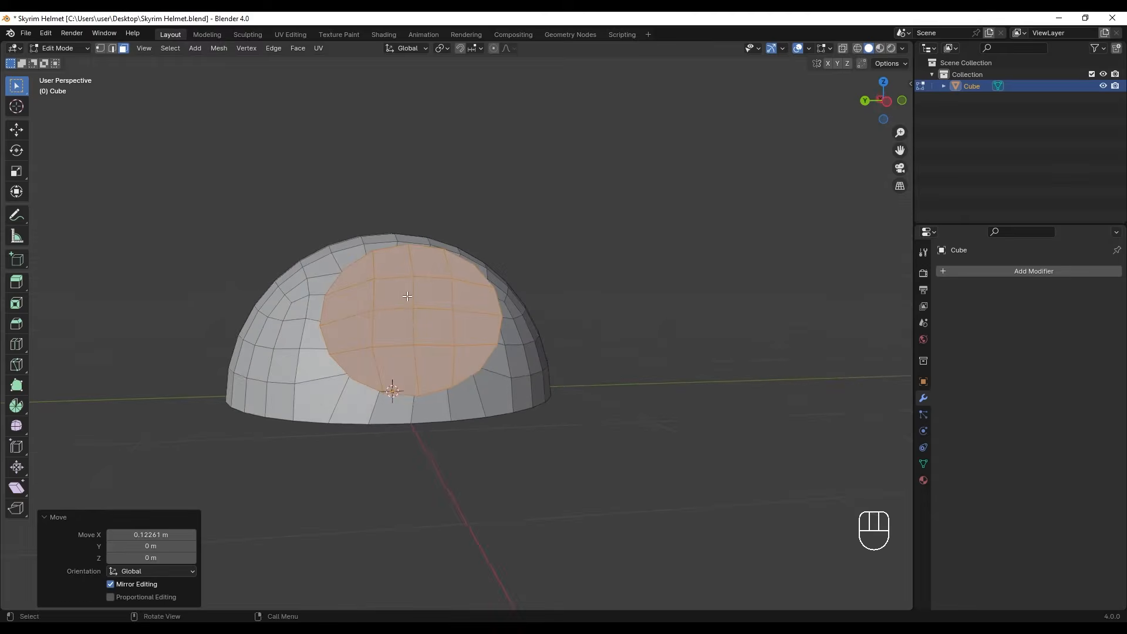
{"action": "right_click", "coordinate": [407, 296]}
{"action": "mouse_move", "coordinate": [407, 296]}
{"action": "left_click", "coordinate": [476, 307]}
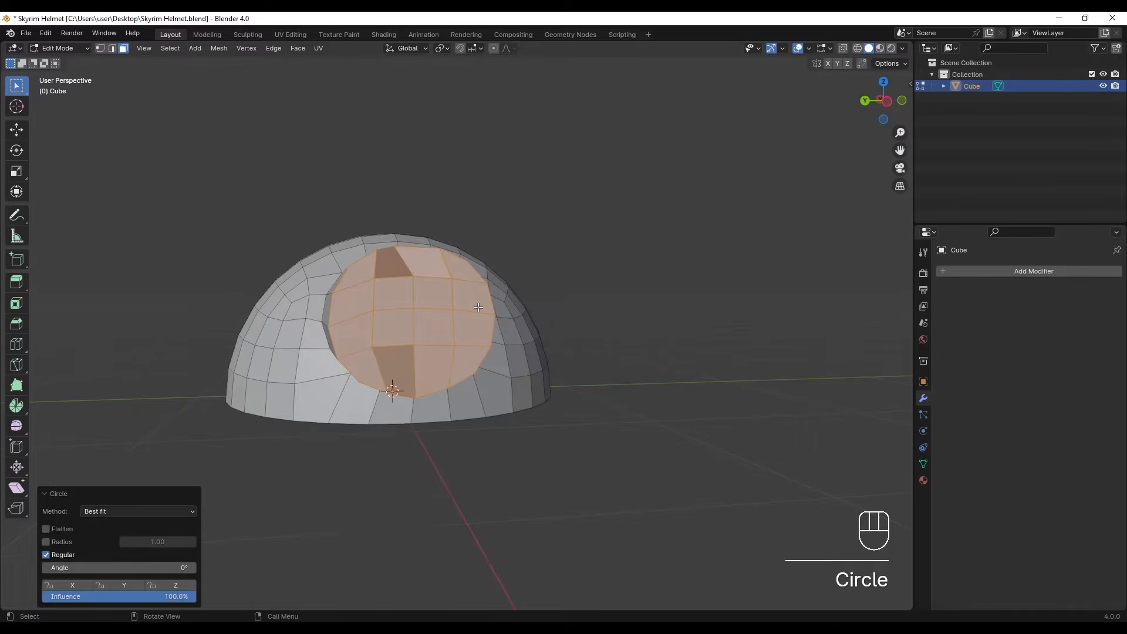
{"action": "left_click", "coordinate": [59, 529]}
- Scale the circular end cap to about 0.8 and lower it about 0.035 m along Z
{"action": "middle_click_drag", "start_coordinate": [488, 353], "coordinate": [610, 329]}
{"action": "middle_click_drag", "start_coordinate": [616, 319], "coordinate": [583, 317], "text": "shift"}
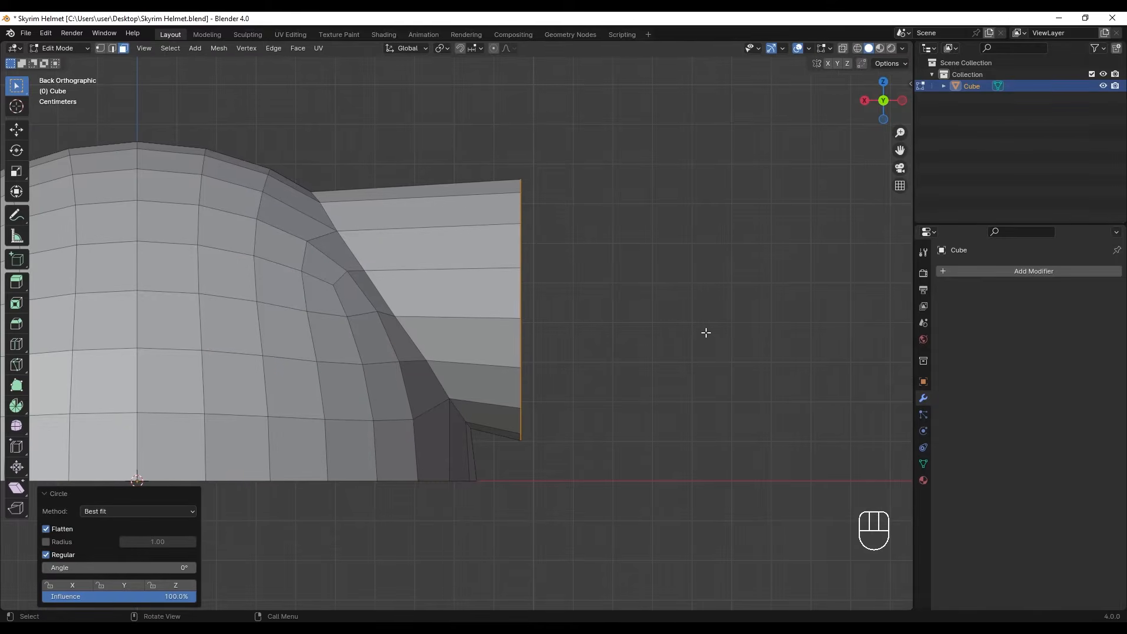
{"action": "key", "text": "s"}
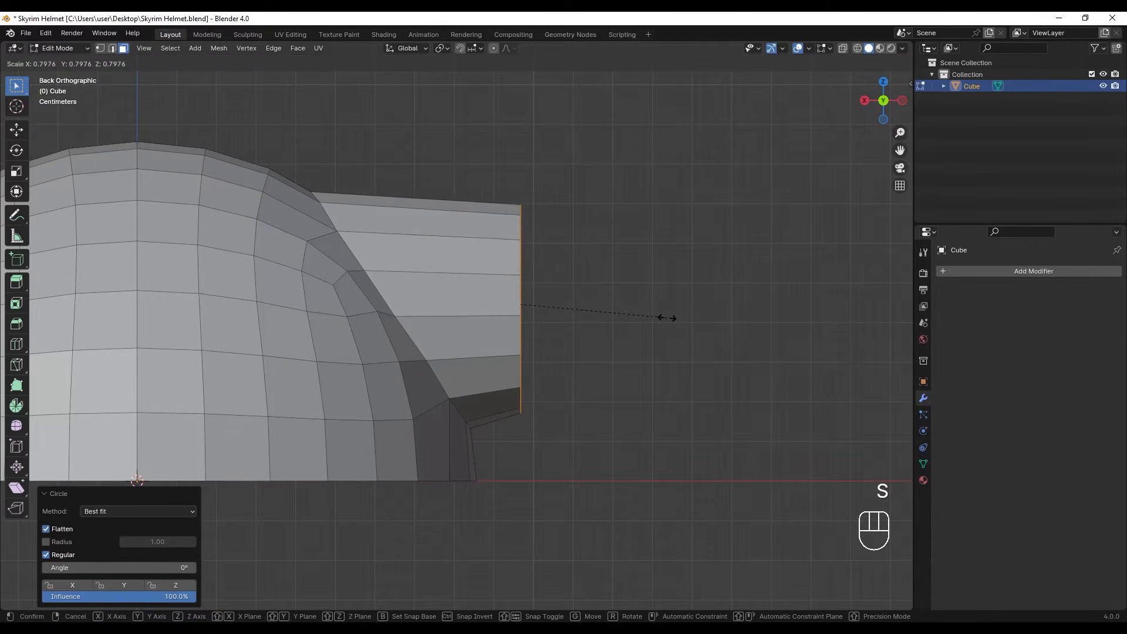
{"action": "left_click", "coordinate": [667, 318]}
{"action": "key", "text": "g"}
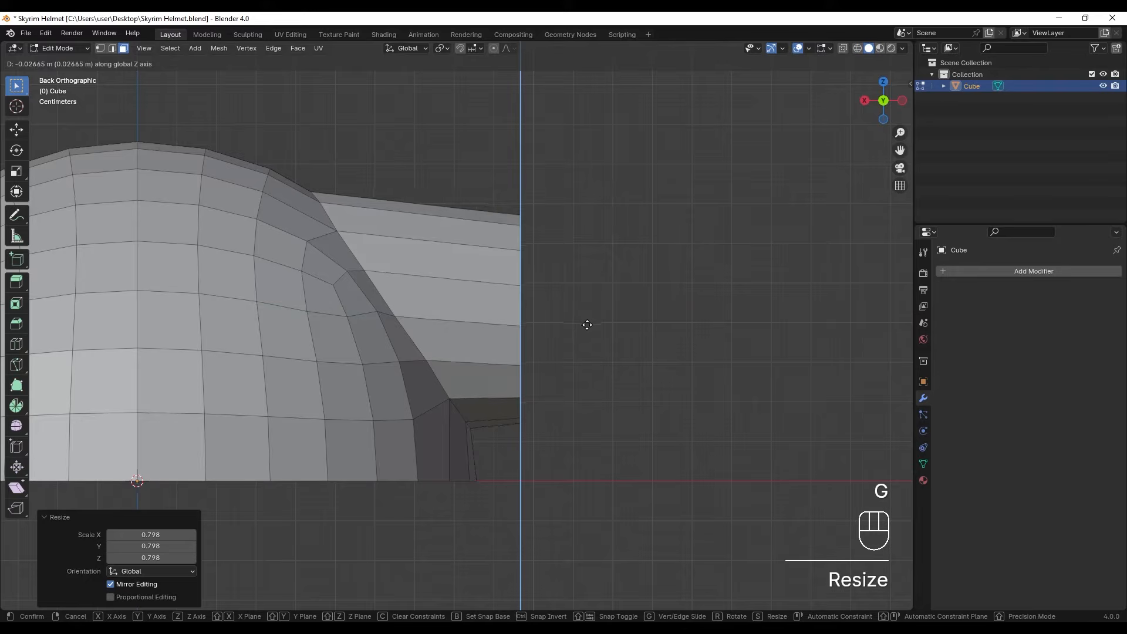
{"action": "left_click", "coordinate": [591, 347]}
- Inset the end cap faces by about 0.029 m to form a rim
{"action": "middle_click_drag", "start_coordinate": [586, 347], "coordinate": [641, 333]}
{"action": "key", "text": "i"}
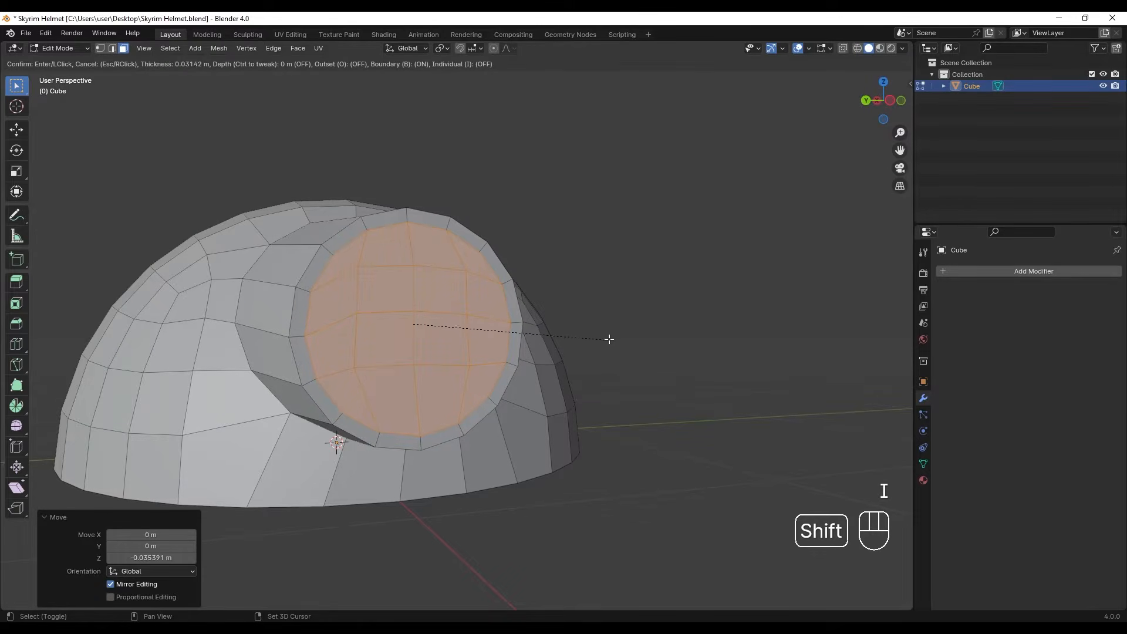
{"action": "left_click", "coordinate": [620, 330]}
- Extrude the inset faces inward along X and delete them to leave the tube open
{"action": "middle_click_drag", "start_coordinate": [620, 330], "coordinate": [589, 352]}
{"action": "key", "text": "e"}
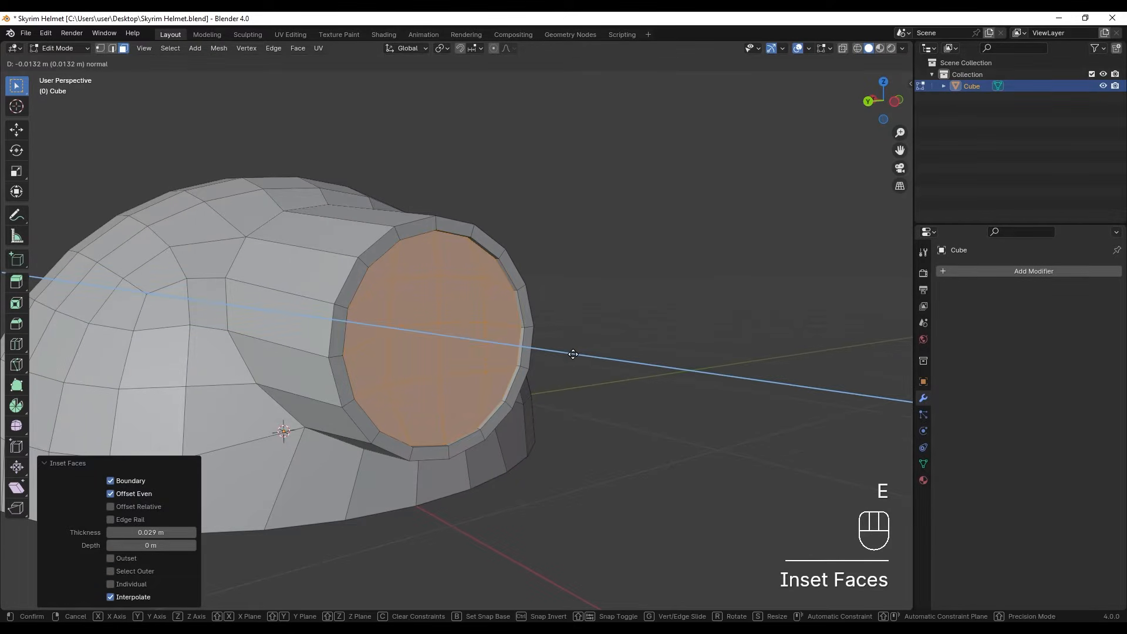
{"action": "key", "text": "x"}
{"action": "left_click", "coordinate": [563, 358]}
{"action": "key", "text": "x"}
{"action": "left_click", "coordinate": [562, 357]}
- Add a loop cut around the tube and slide it close to the dome, at a factor of about 0.78
{"action": "middle_click_drag", "start_coordinate": [591, 335], "coordinate": [461, 352]}
{"action": "middle_click_drag", "start_coordinate": [332, 317], "coordinate": [338, 345], "text": "alt"}
{"action": "scroll", "coordinate": [309, 316], "scroll_direction": "up", "scroll_amount": 2}
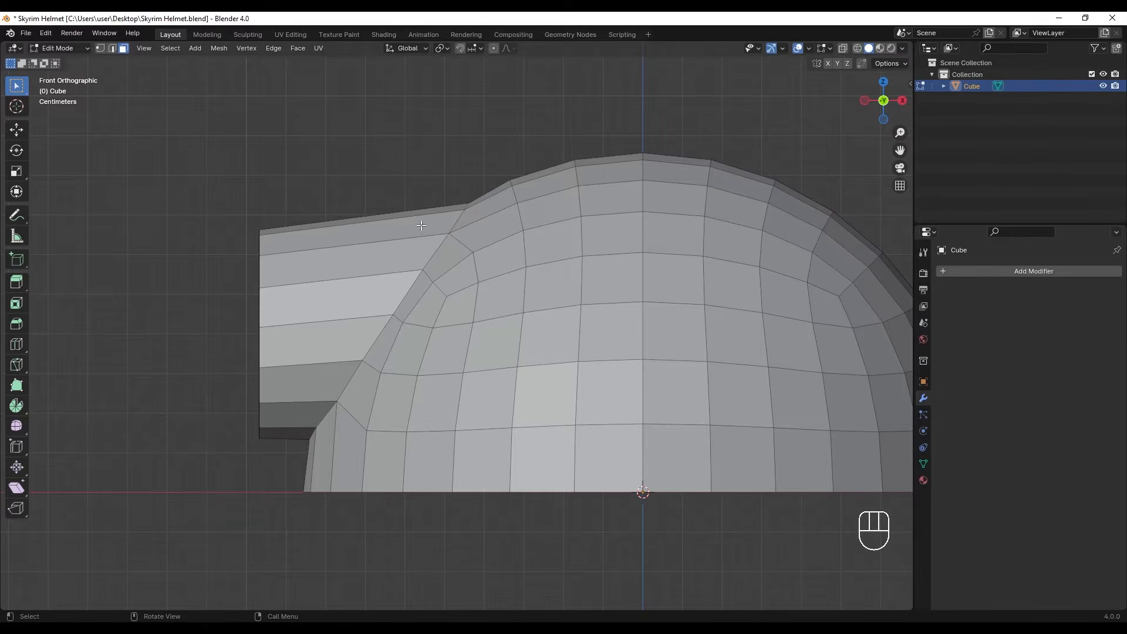
{"action": "key", "text": "ctrl"}
{"action": "key", "text": "ctrl+r"}
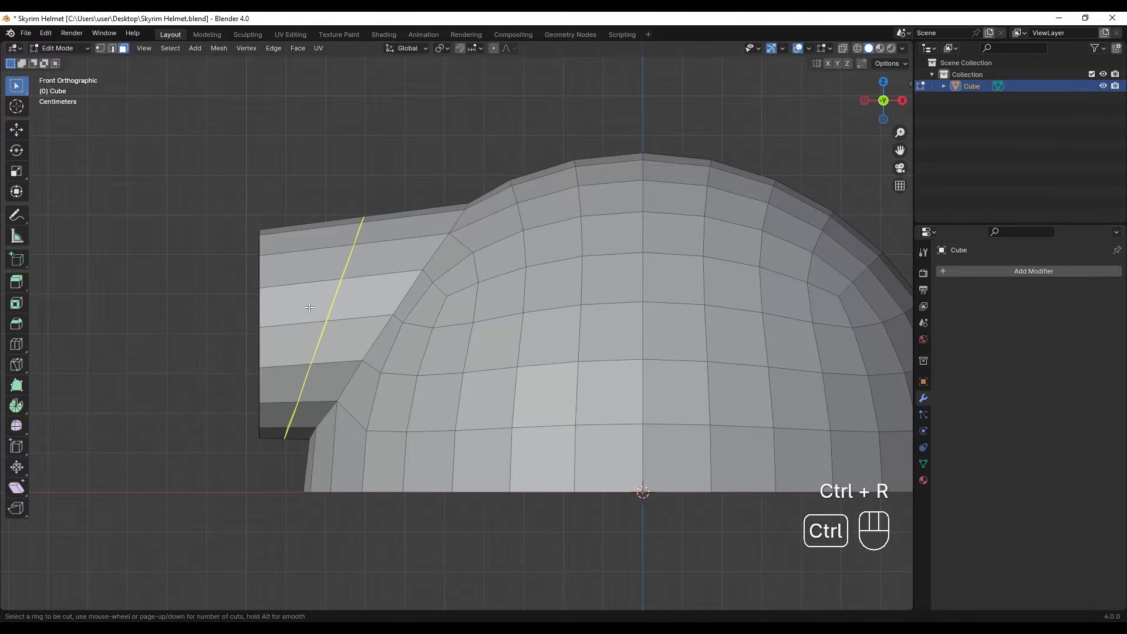
{"action": "left_click", "coordinate": [331, 313]}
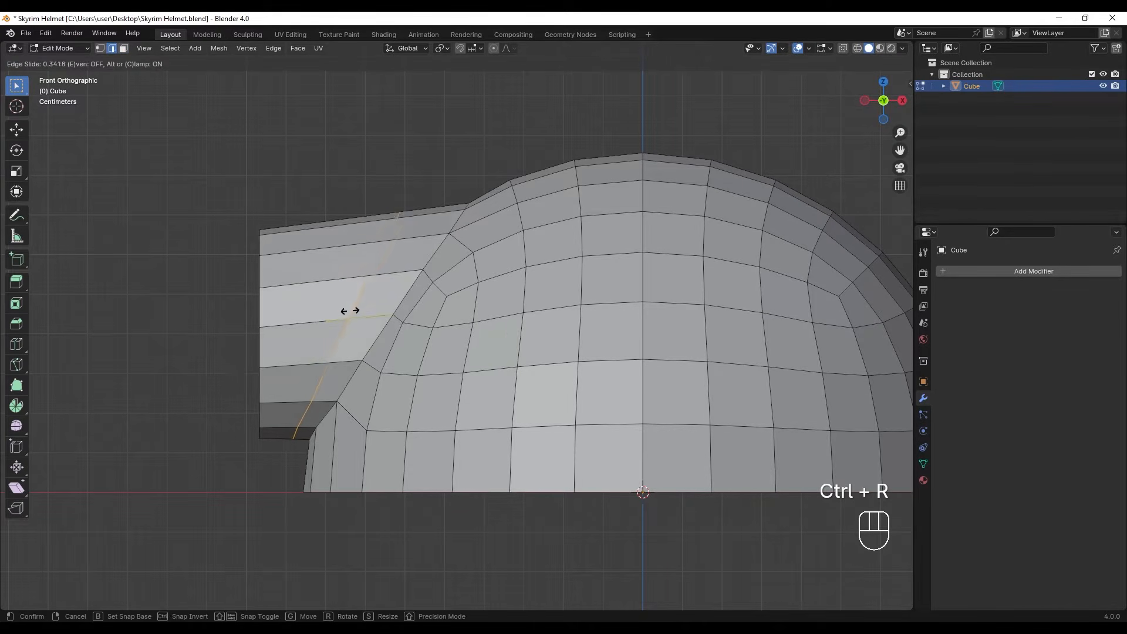
{"action": "left_click", "coordinate": [379, 311]}
- Knife a straight vertical cut through the whole tube near its open end, locked to the Z axis
{"action": "scroll", "coordinate": [360, 317], "scroll_direction": "up", "scroll_amount": 2}
{"action": "middle_click_drag", "start_coordinate": [357, 318], "coordinate": [478, 299], "text": "shift"}
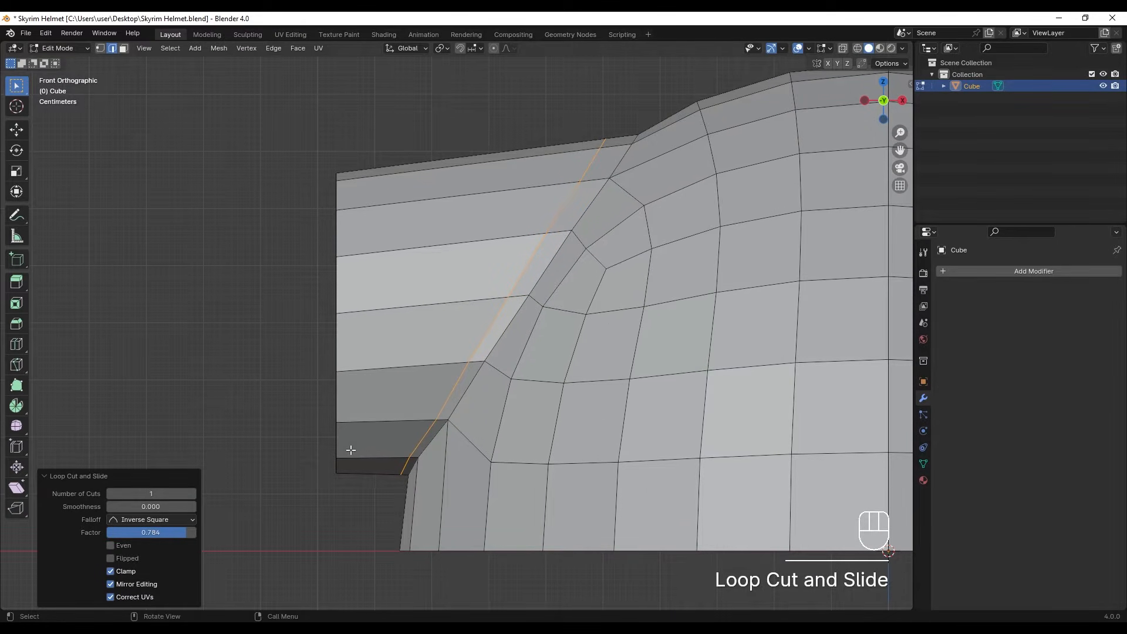
{"action": "key", "text": "k"}
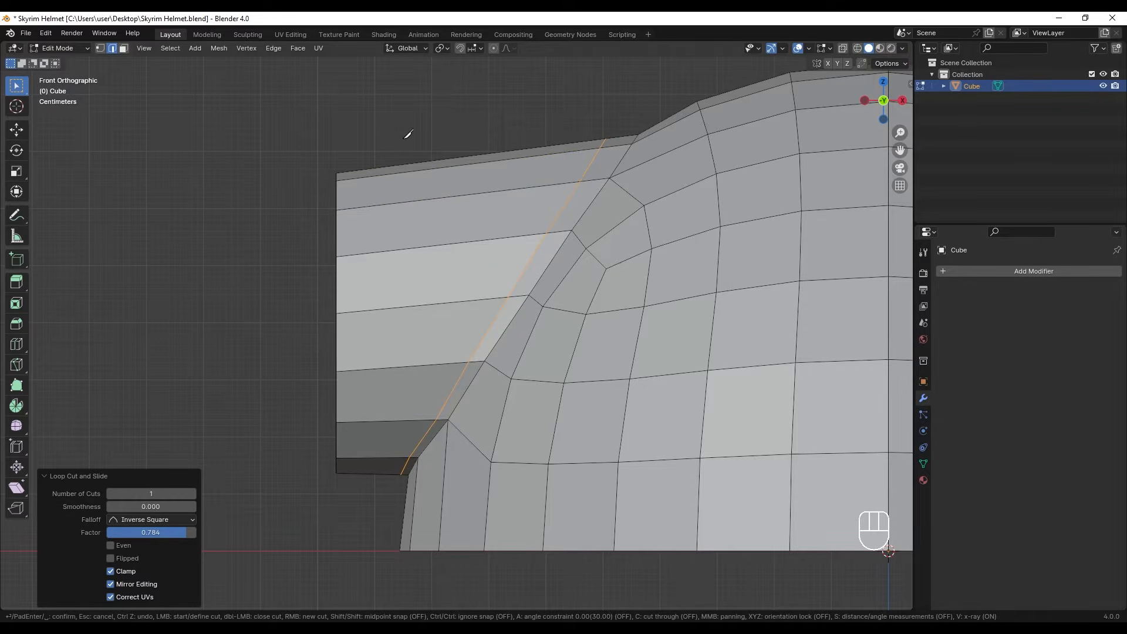
{"action": "key", "text": "c"}
{"action": "left_click", "coordinate": [398, 164]}
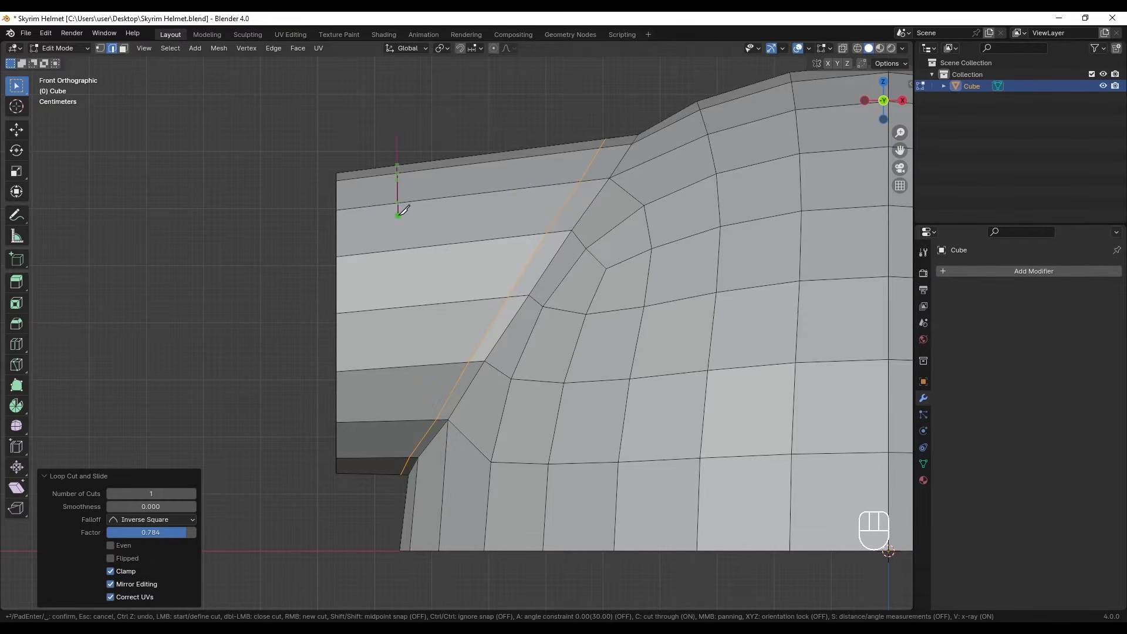
{"action": "key", "text": "z"}
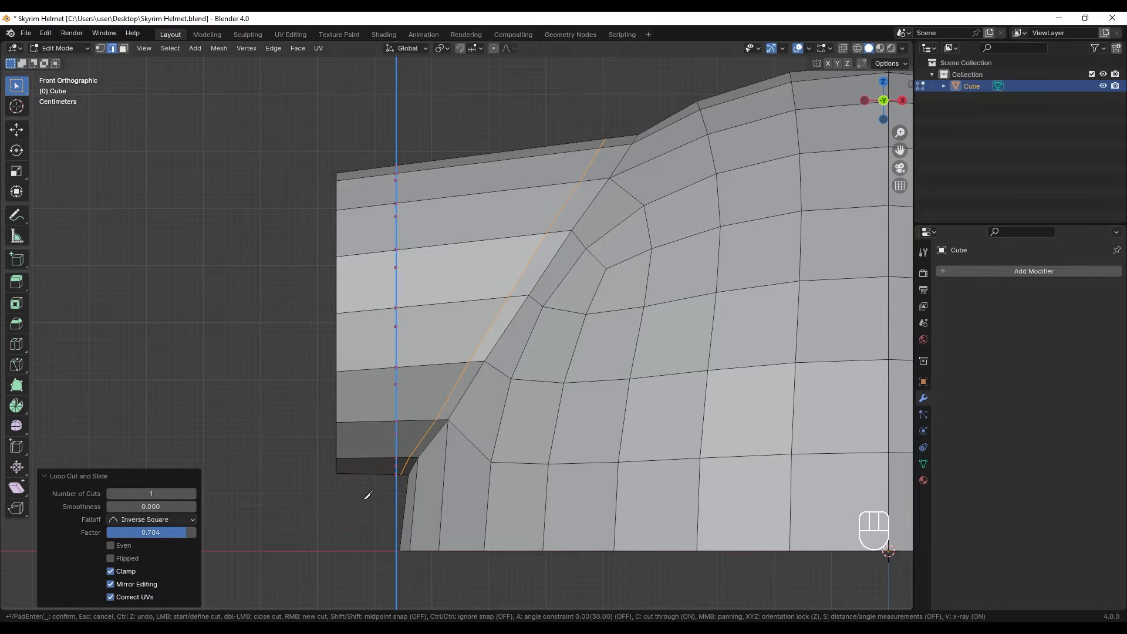
{"action": "key", "text": "Return"}
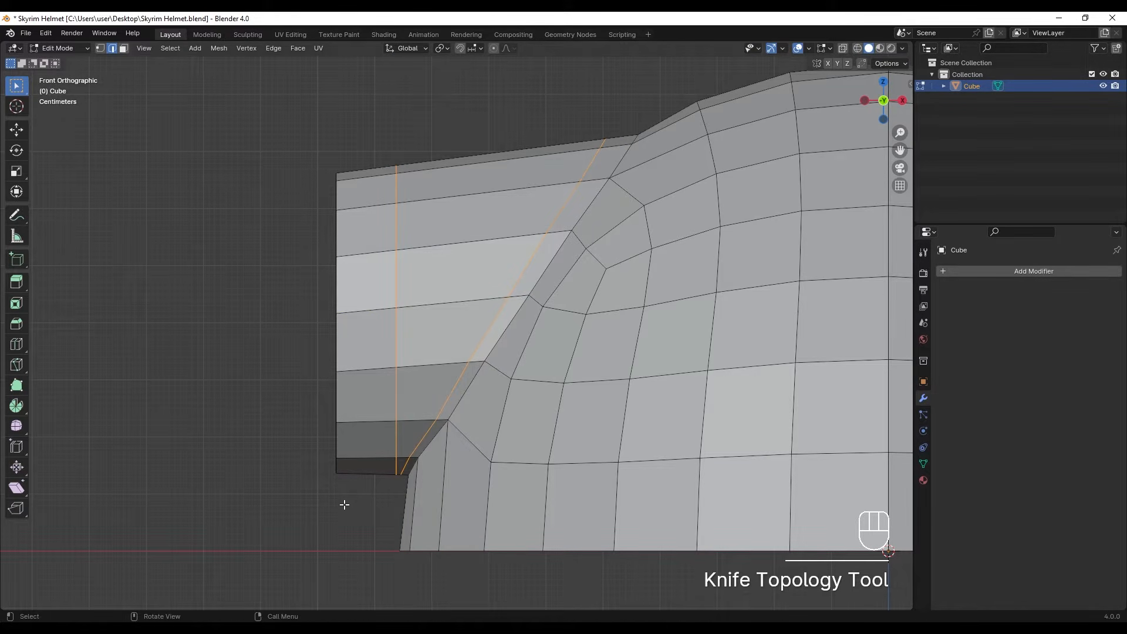
- Slide the new vertical edge loop closer to the tube's open end
{"action": "left_click", "coordinate": [397, 338], "text": "alt"}
{"action": "key", "text": "g"}
{"action": "key", "text": "g"}
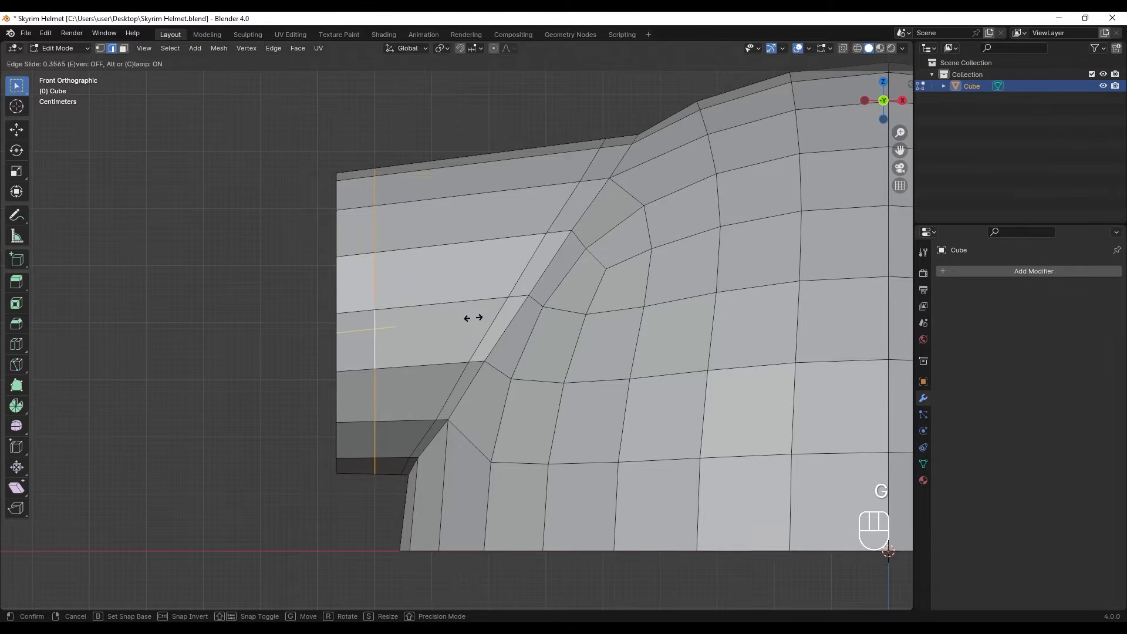
{"action": "left_click", "coordinate": [470, 318]}
- Extrude the ring of faces at the tube's open end outward along normals by about 0.033 m to form a rim
{"action": "middle_click_drag", "start_coordinate": [317, 224], "coordinate": [364, 282]}
{"action": "key", "text": "3"}
{"action": "left_click", "coordinate": [368, 305], "text": "alt"}
{"action": "right_click", "coordinate": [364, 282]}
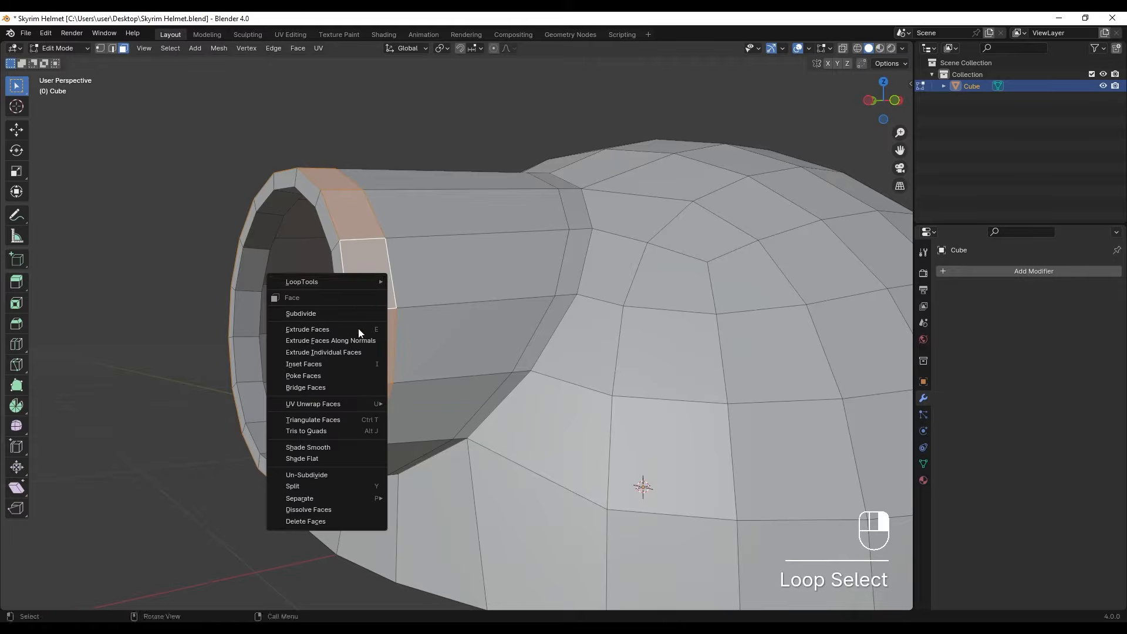
{"action": "left_click", "coordinate": [360, 339]}
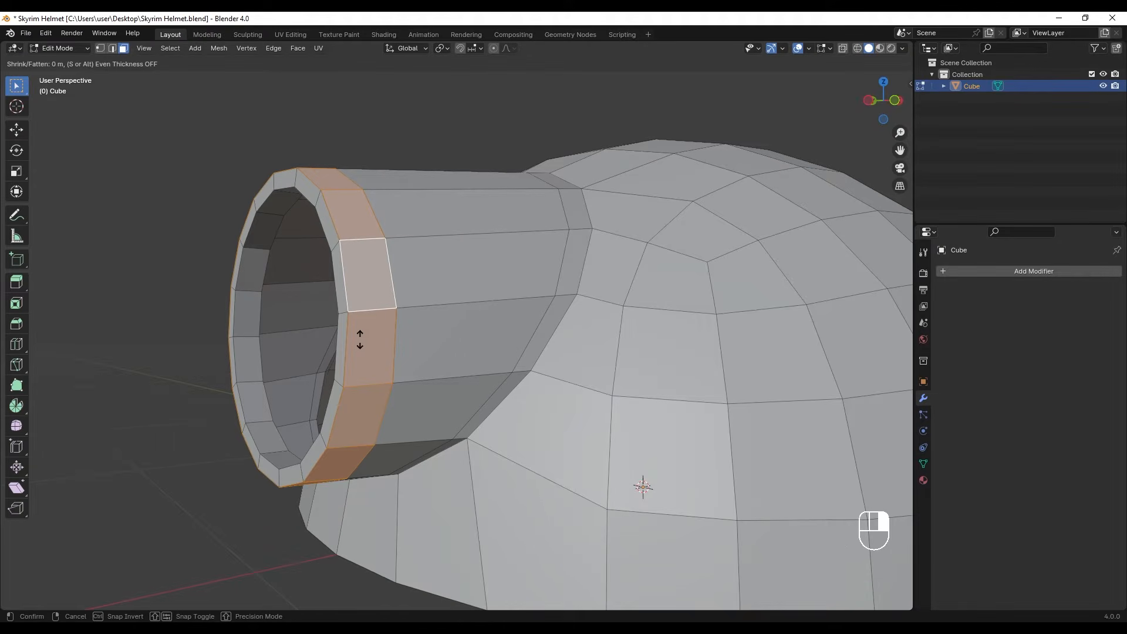
{"action": "left_click", "coordinate": [405, 243]}
{"action": "middle_click_drag", "start_coordinate": [404, 243], "coordinate": [349, 192]}
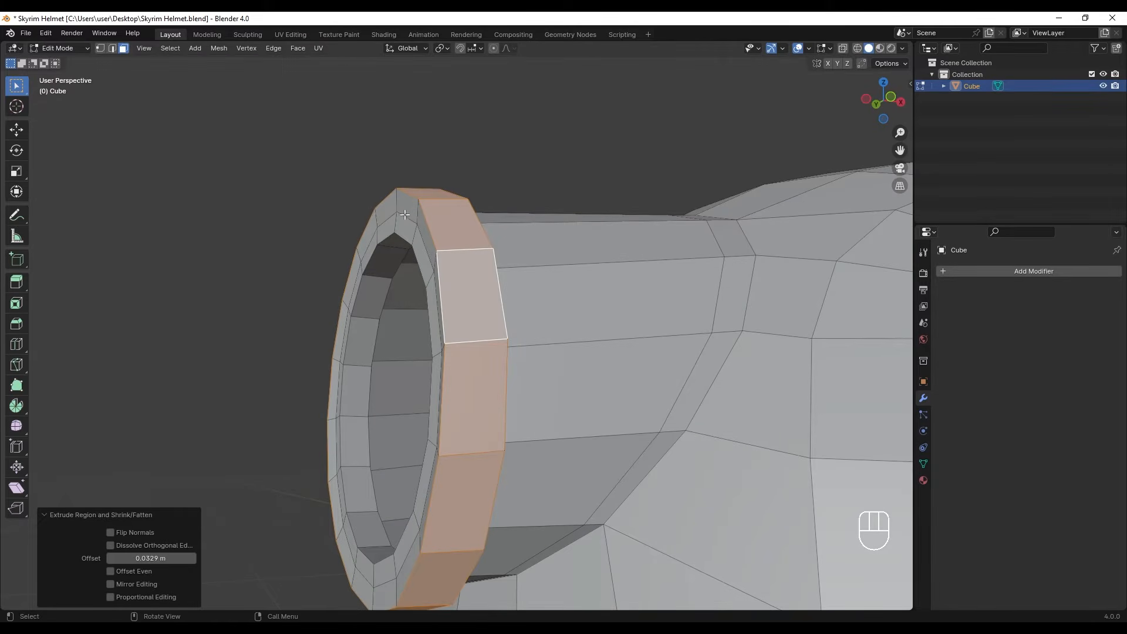
- Dissolve the edge loop running around the middle of the rim's front face
{"action": "middle_click_drag", "start_coordinate": [406, 216], "coordinate": [394, 195]}
{"action": "key", "text": "2"}
{"action": "left_click", "coordinate": [394, 195], "text": "alt"}
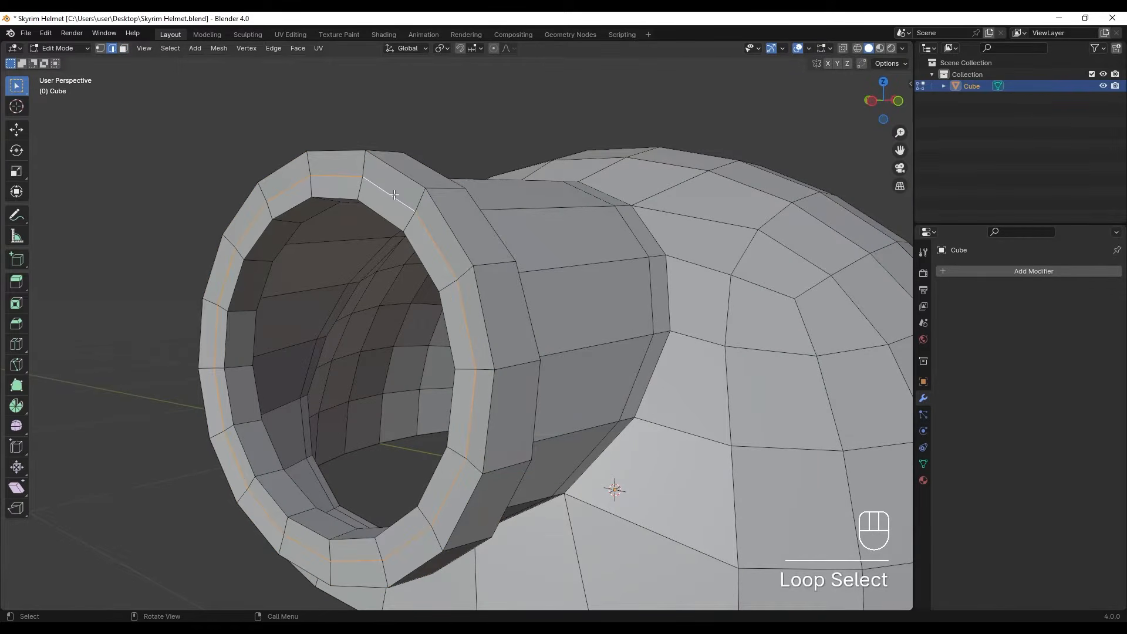
{"action": "key", "text": "x"}
{"action": "left_click", "coordinate": [389, 249]}
{"action": "mouse_move", "coordinate": [389, 249]}
{"action": "middle_mouse_down"}
{"action": "mouse_move", "coordinate": [464, 224]}
{"action": "mouse_move", "coordinate": [344, 247]}
{"action": "mouse_move", "coordinate": [368, 247]}
{"action": "middle_mouse_up"}
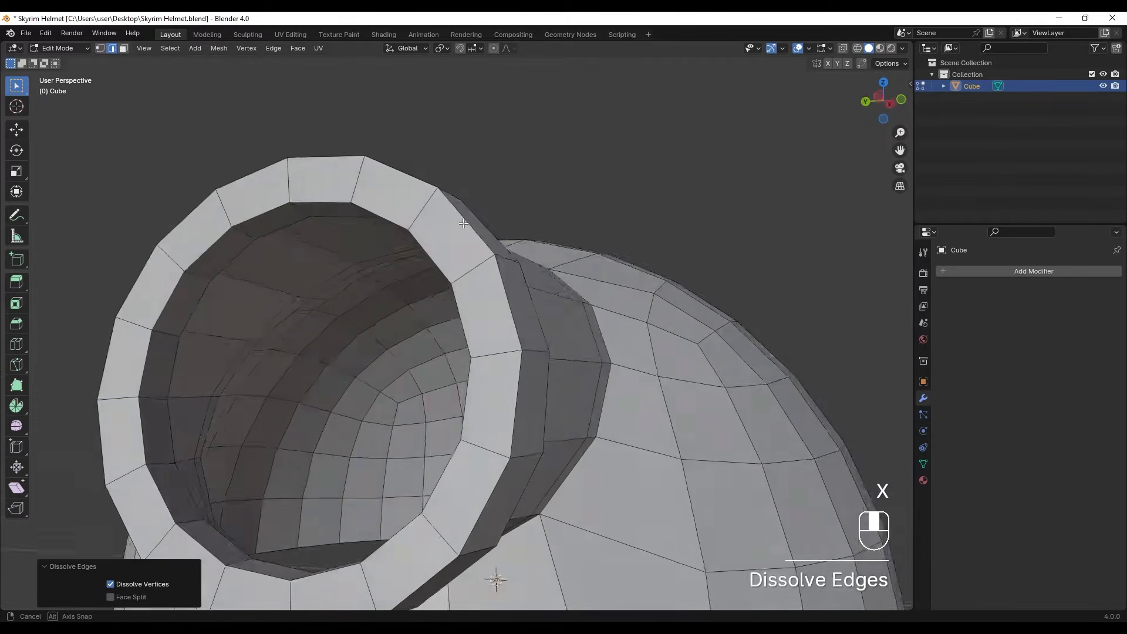
- Flatten the rim's outer front vertices in wireframe front view by scaling them to 0 along X
{"action": "key", "text": "1"}
{"action": "middle_click_drag", "start_coordinate": [465, 248], "coordinate": [478, 201], "text": "shift"}
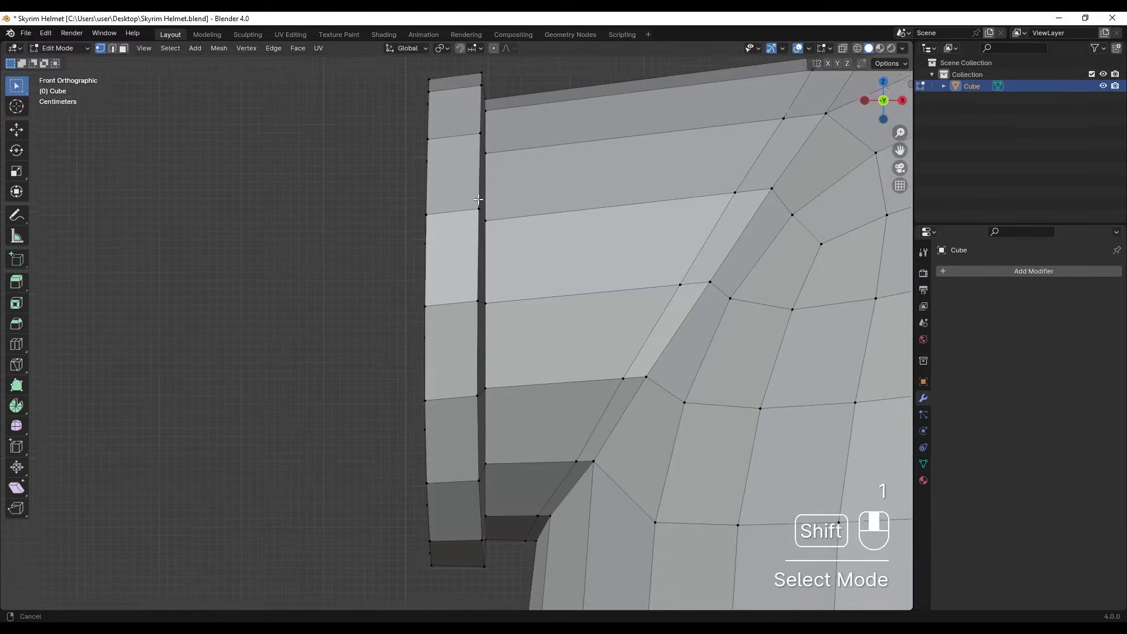
{"action": "key", "text": "z"}
{"action": "left_click", "coordinate": [390, 227]}
{"action": "middle_click_drag", "start_coordinate": [390, 227], "coordinate": [417, 262], "text": "shift"}
{"action": "left_click_drag", "start_coordinate": [403, 117], "coordinate": [441, 555]}
{"action": "type", "text": "sx0"}
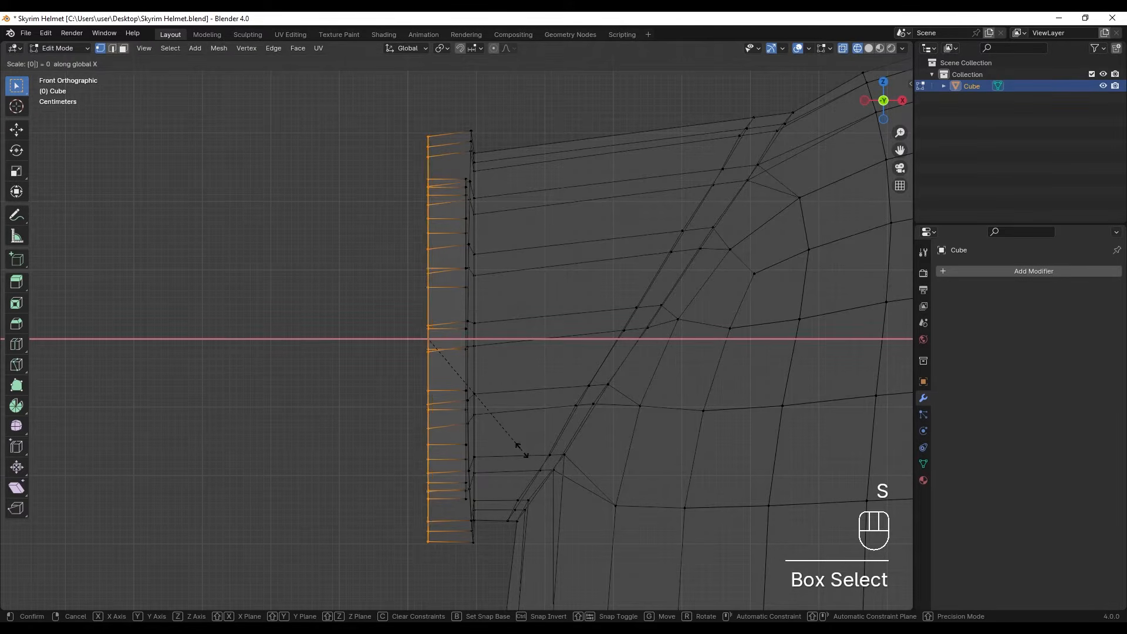
{"action": "left_click", "coordinate": [519, 450]}
- Repeat the zero X scaling on the vertices at the rim's back edge and return to solid shading
{"action": "left_click_drag", "start_coordinate": [459, 116], "coordinate": [480, 551]}
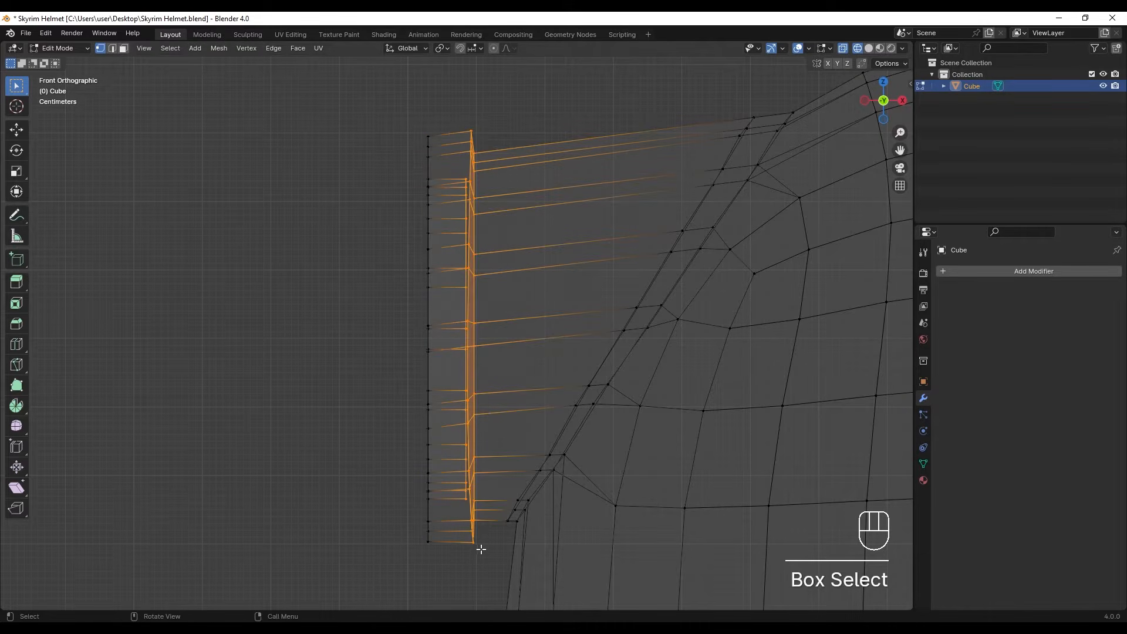
{"action": "key", "text": "shift+r"}
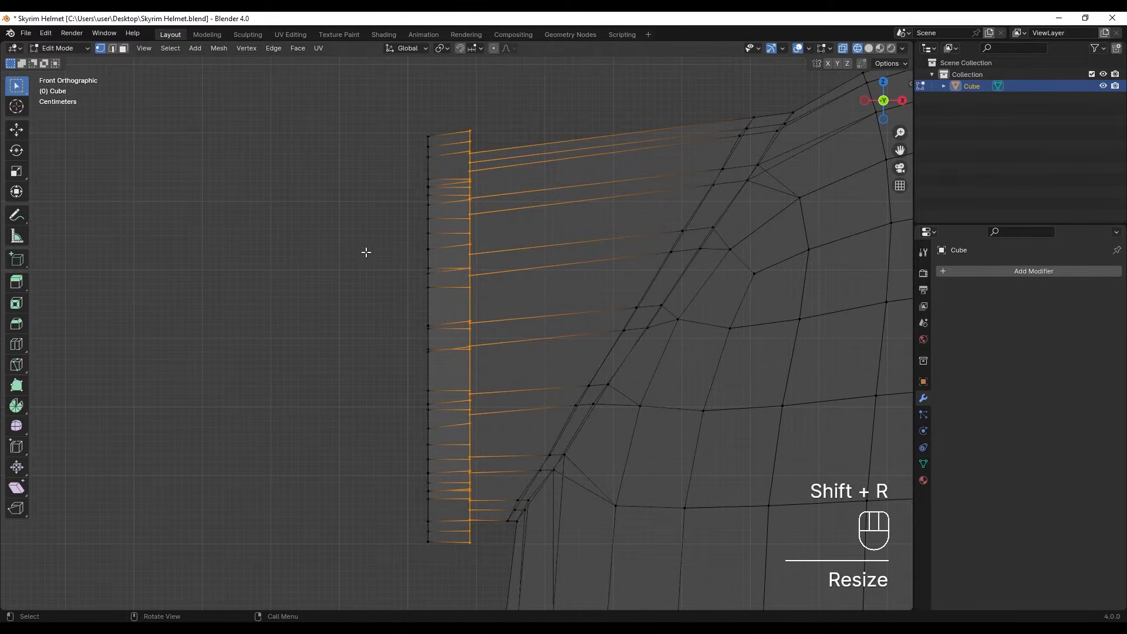
{"action": "left_click", "coordinate": [357, 294]}
{"action": "scroll", "coordinate": [357, 293], "scroll_direction": "down", "scroll_amount": 3}
{"action": "middle_click_drag", "start_coordinate": [358, 294], "coordinate": [408, 315]}
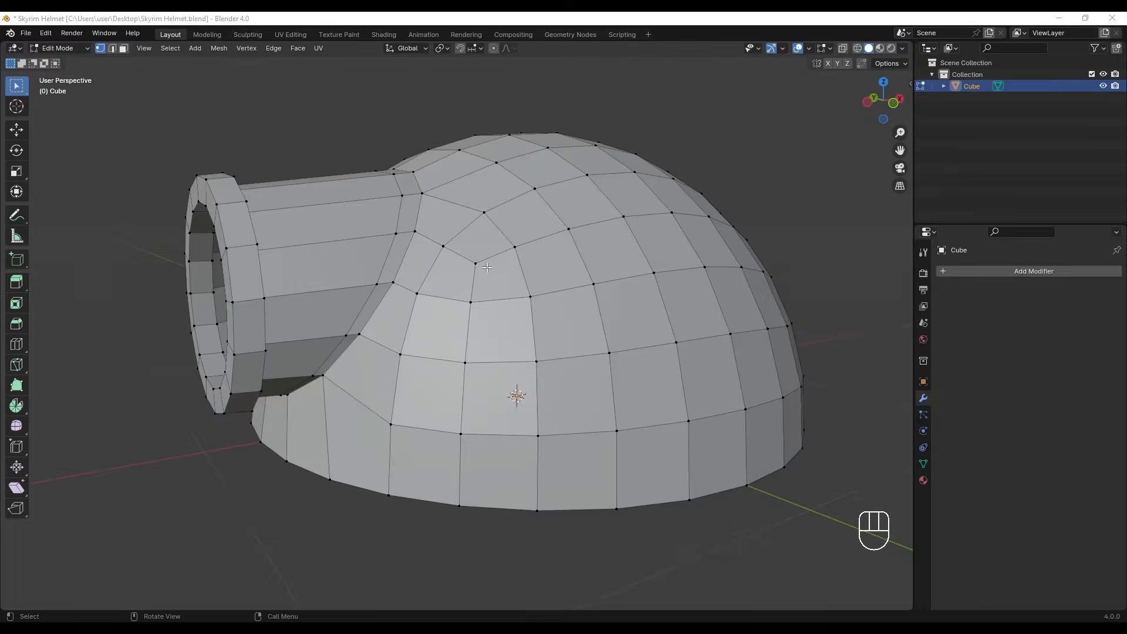
{"action": "middle_click_drag", "start_coordinate": [457, 250], "coordinate": [486, 275]}
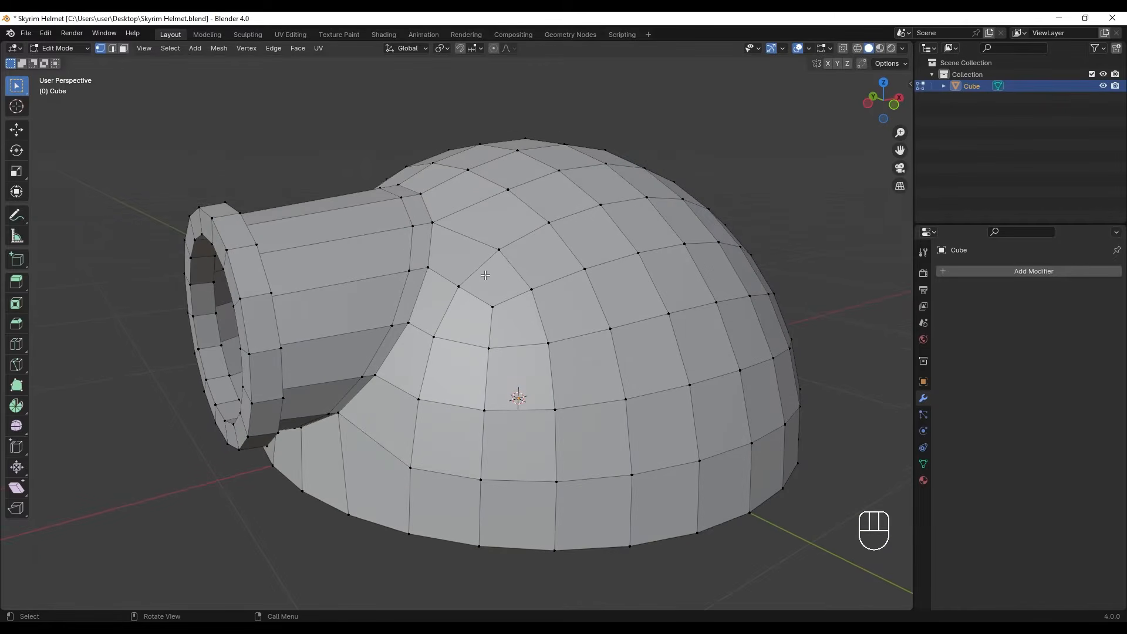
- Add a level 2 Subdivision modifier to the helmet and shade it smooth
{"action": "key", "text": "Tab"}
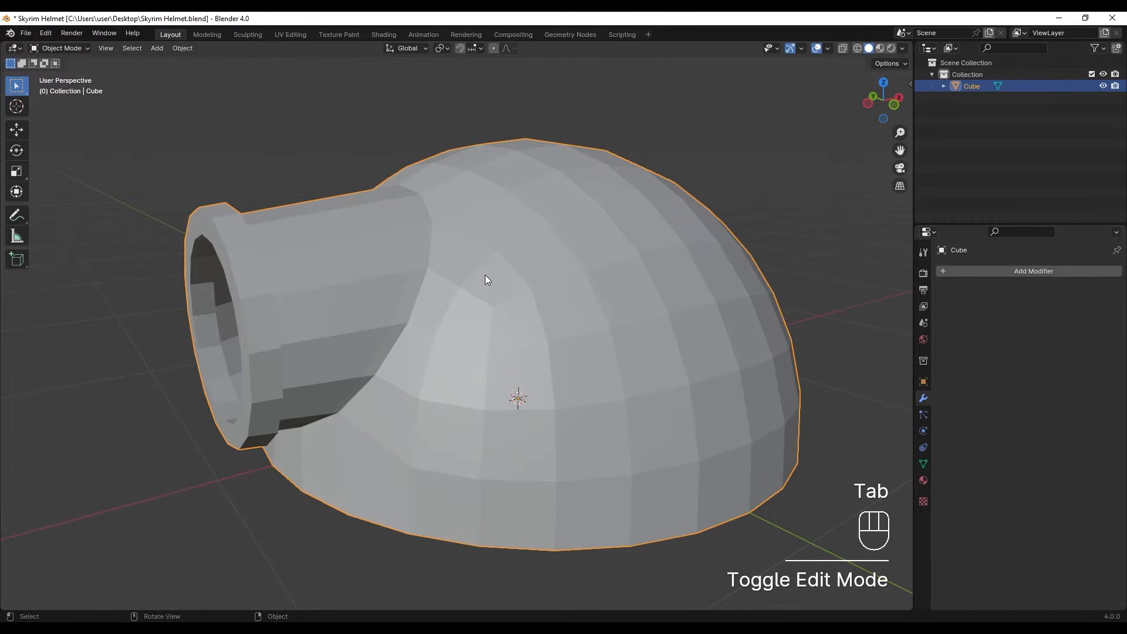
{"action": "key", "text": "ctrl+2"}
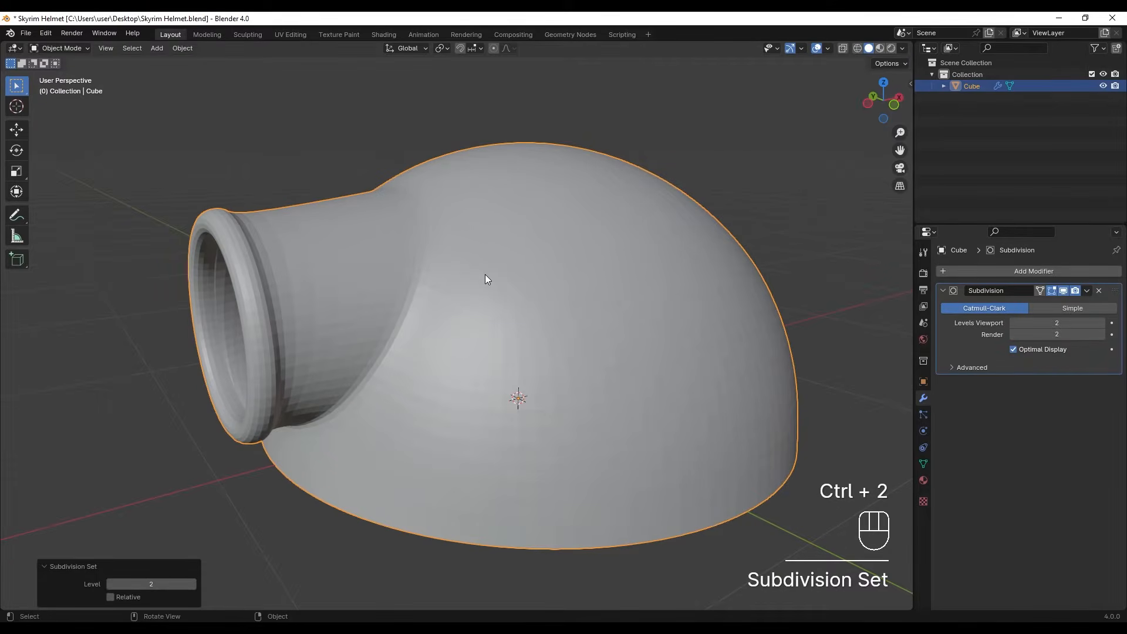
{"action": "left_click", "coordinate": [536, 266]}
{"action": "right_click", "coordinate": [536, 266]}
{"action": "left_click", "coordinate": [518, 245]}
{"action": "middle_click_drag", "start_coordinate": [505, 249], "coordinate": [636, 270], "text": "shift"}
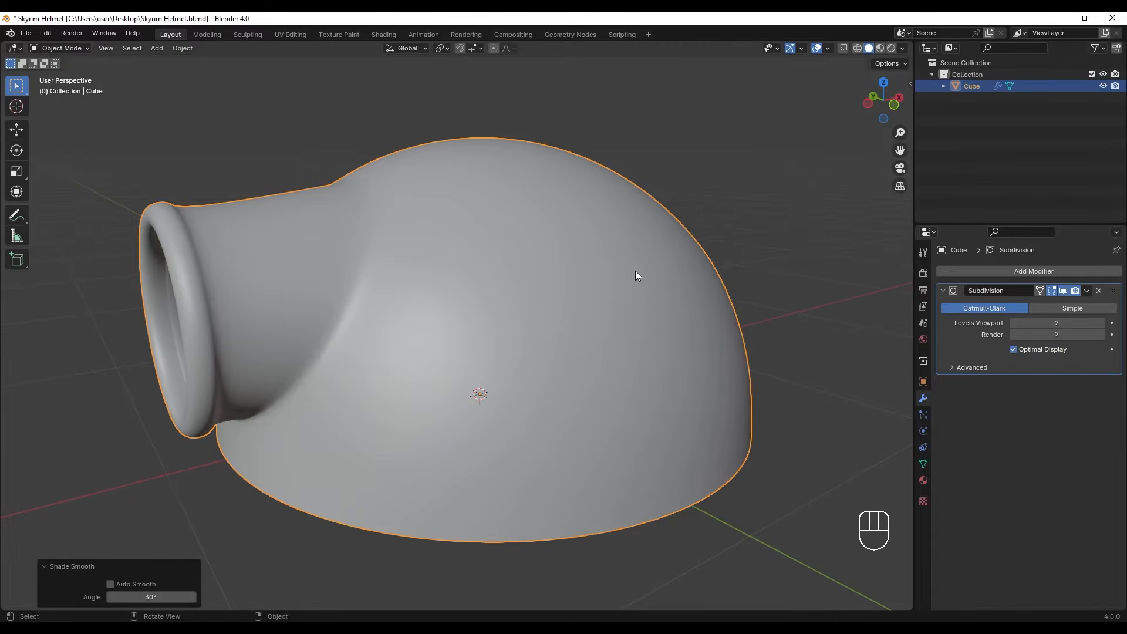
- Add a Mirror modifier on the X axis with Bisect X, Flip X and Clipping enabled
{"action": "left_click", "coordinate": [966, 270]}
{"action": "type", "text": "mirro"}
{"action": "key", "text": "Return"}
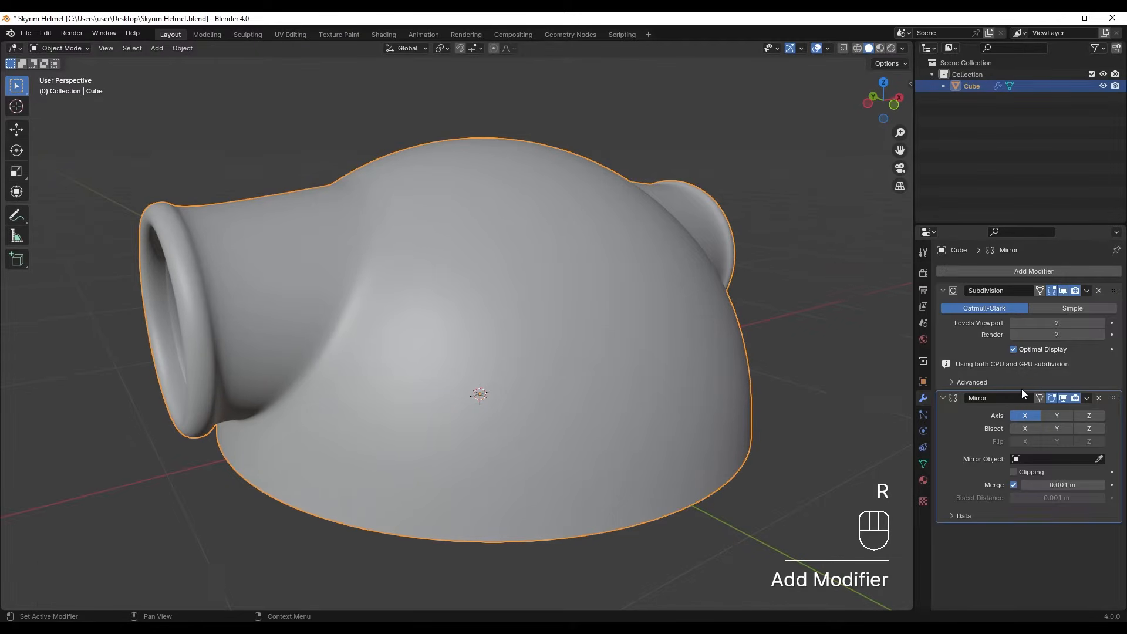
{"action": "left_click", "coordinate": [1024, 430]}
{"action": "left_click", "coordinate": [1024, 428]}
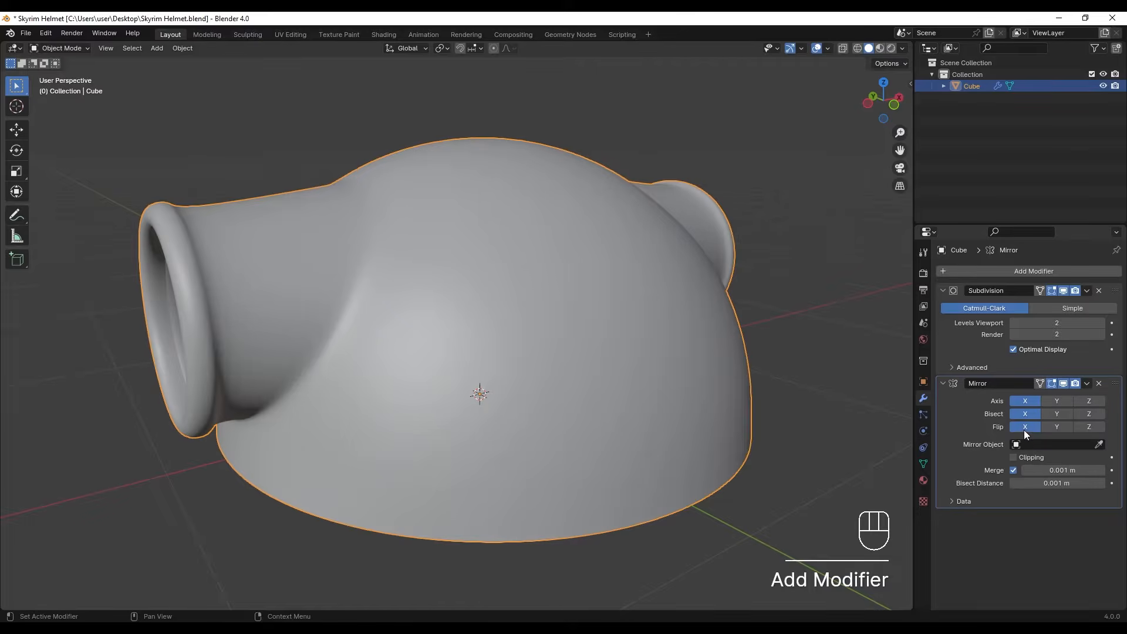
{"action": "left_click", "coordinate": [1021, 457]}
{"action": "middle_click_drag", "start_coordinate": [636, 383], "coordinate": [386, 272]}
- Select the edge loops around the socket rim: inner front, outer front and outer back
{"action": "key", "text": "Tab"}
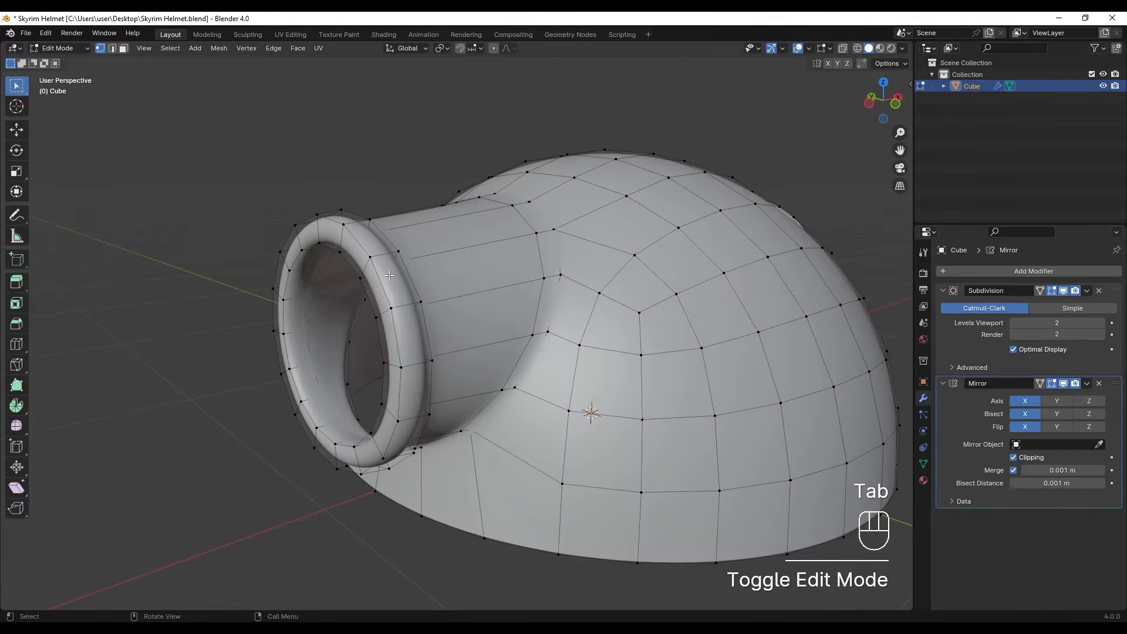
{"action": "key", "text": "2"}
{"action": "scroll", "coordinate": [393, 285], "scroll_direction": "up", "scroll_amount": 5}
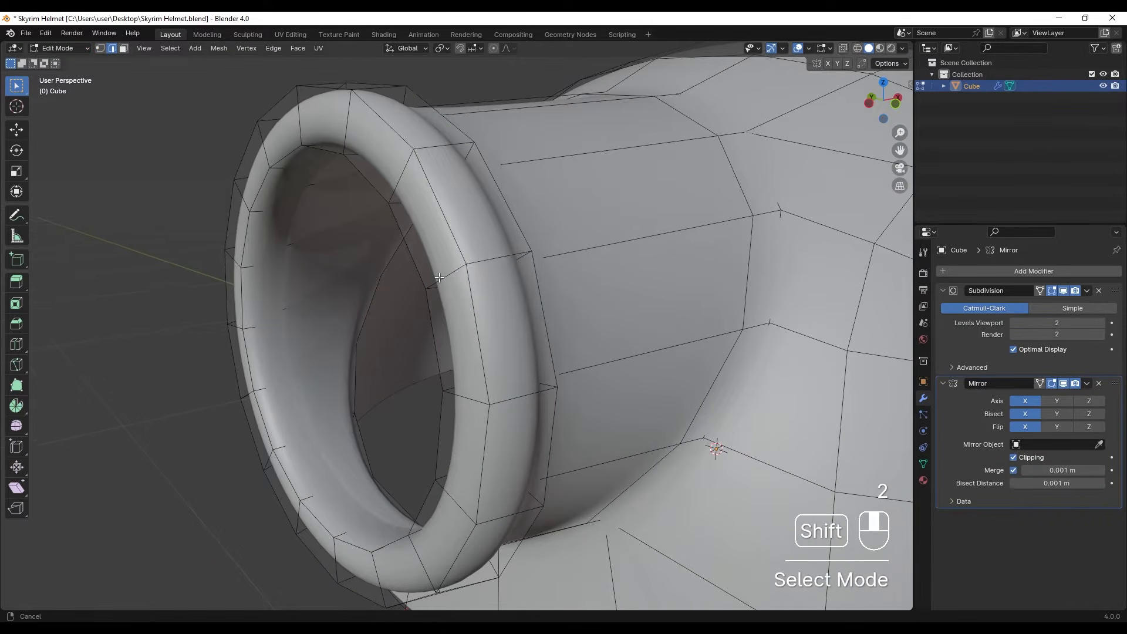
{"action": "left_click", "coordinate": [420, 259], "text": "alt+shift"}
{"action": "left_click", "coordinate": [421, 259], "text": "alt+shift"}
{"action": "left_click", "coordinate": [510, 222], "text": "alt+shift"}
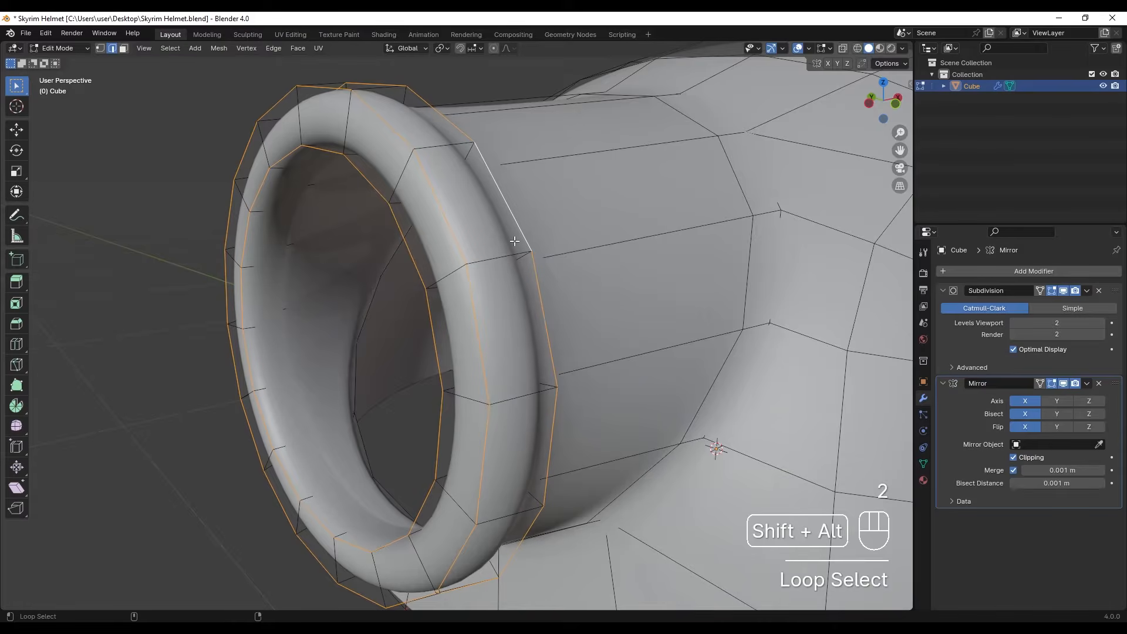
{"action": "scroll", "coordinate": [518, 265], "scroll_direction": "down", "scroll_amount": 4}
{"action": "middle_click_drag", "start_coordinate": [518, 264], "coordinate": [235, 276]}
{"action": "scroll", "coordinate": [234, 276], "scroll_direction": "up", "scroll_amount": 5}
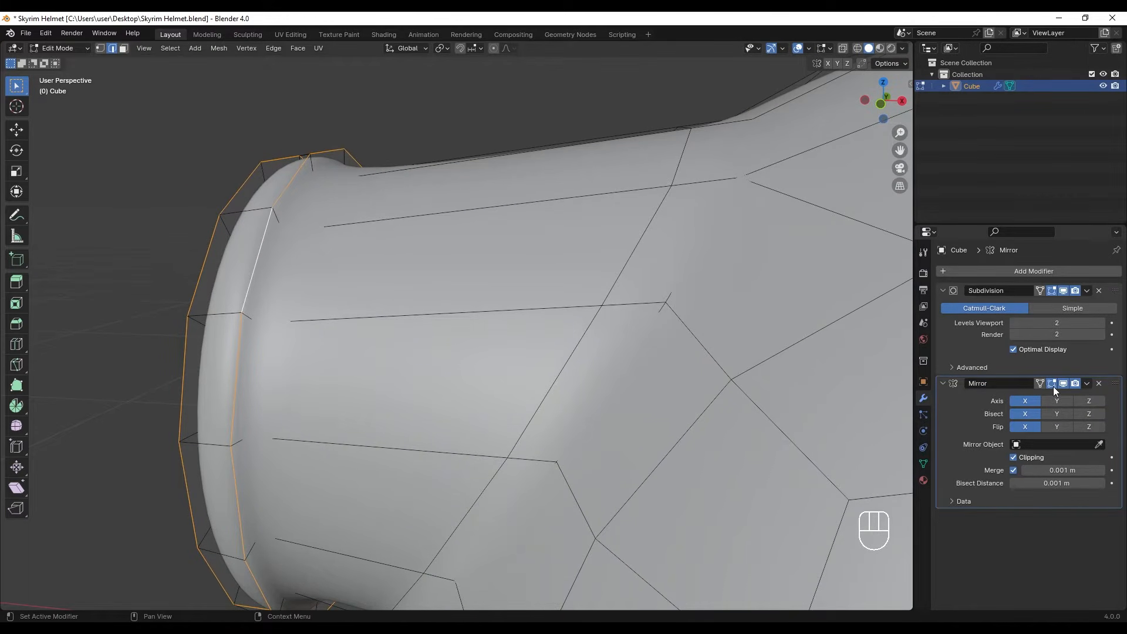
- Place the Mirror modifier above Subdivision and turn off Subdivision's display in Edit Mode
{"action": "left_click_drag", "start_coordinate": [1117, 388], "coordinate": [1110, 282]}
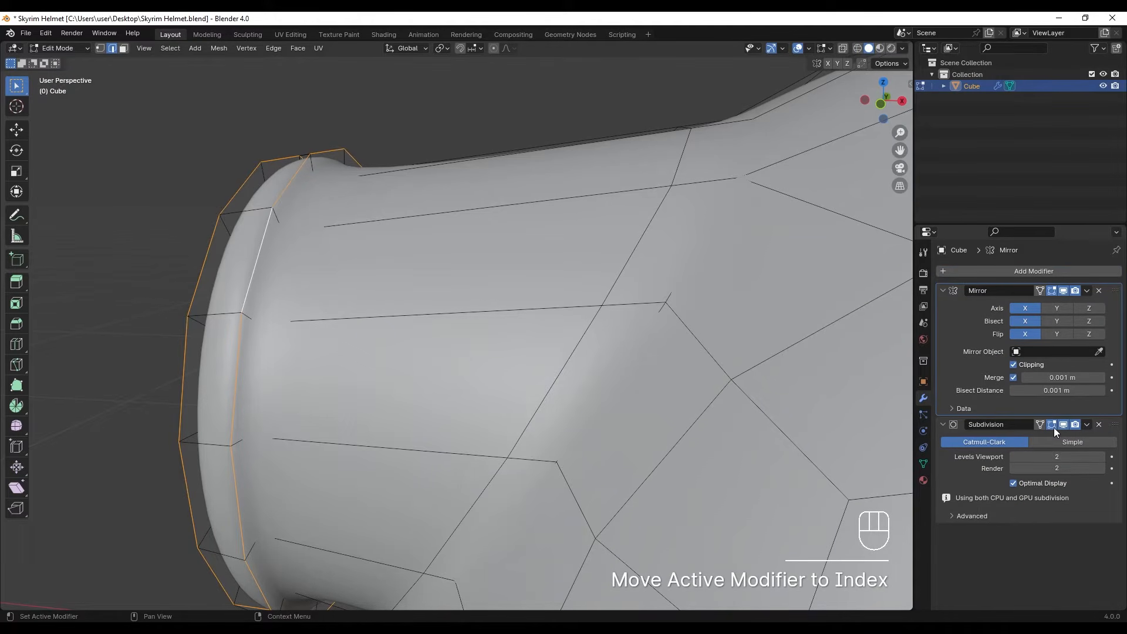
{"action": "left_click", "coordinate": [1052, 425]}
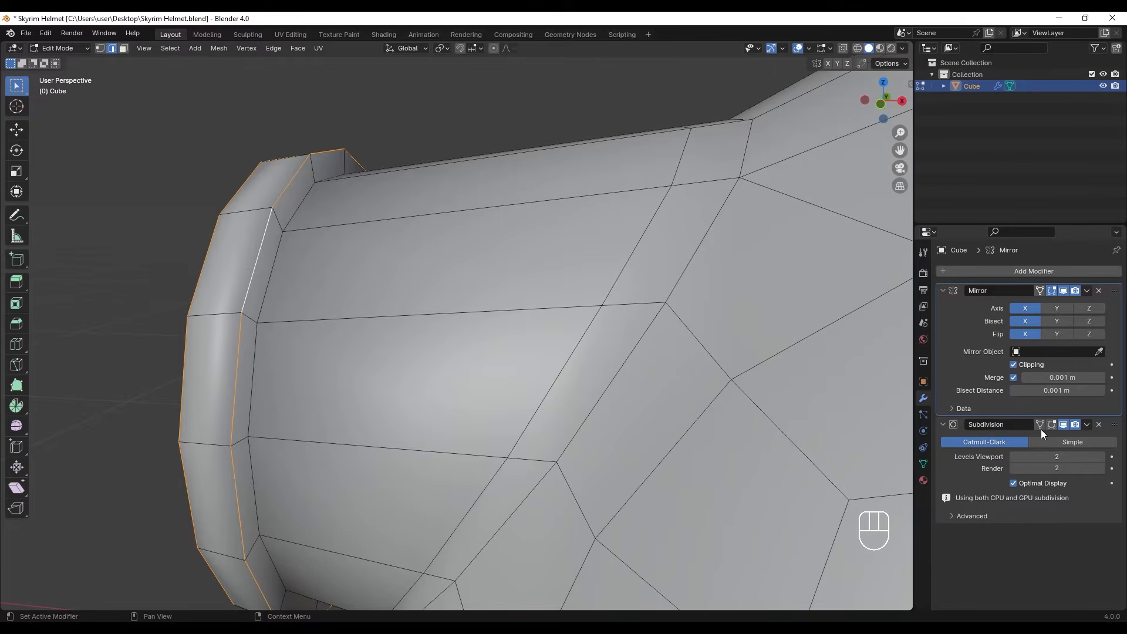
- Add the loop where the rim meets the tube to the selection and bevel the loops about 0.0068 m with 2 segments
{"action": "left_click", "coordinate": [268, 297], "text": "alt+shift"}
{"action": "middle_click_drag", "start_coordinate": [268, 297], "coordinate": [312, 312]}
{"action": "key", "text": "ctrl+b"}
{"action": "scroll", "coordinate": [400, 315], "scroll_direction": "up", "scroll_amount": 1}
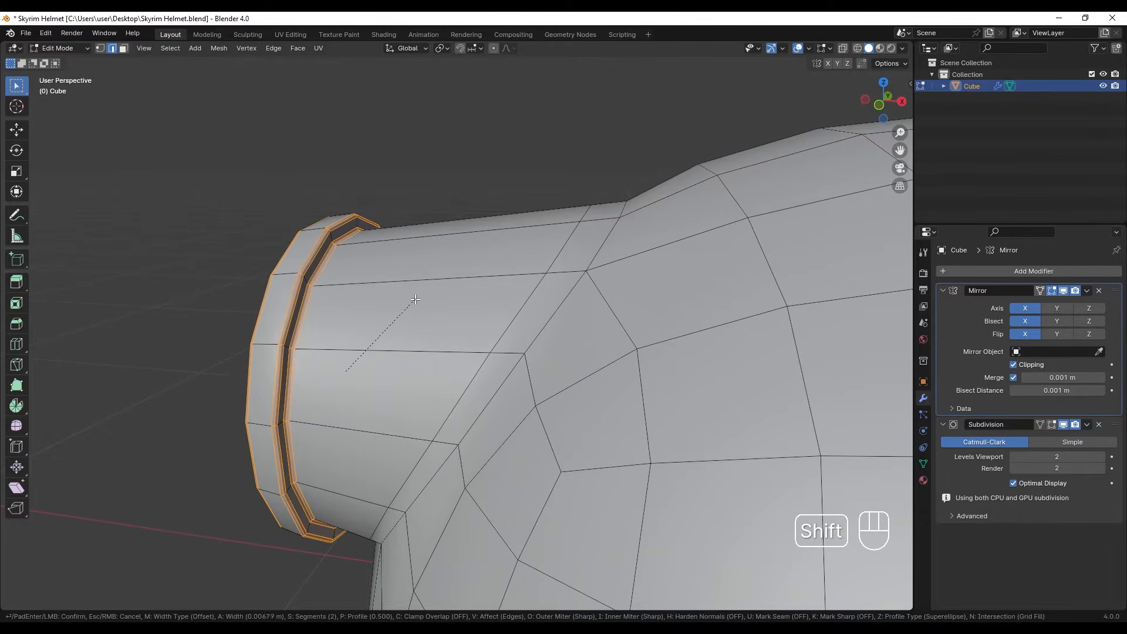
{"action": "left_click", "coordinate": [415, 299]}
{"action": "scroll", "coordinate": [415, 299], "scroll_direction": "down", "scroll_amount": 3}
{"action": "key", "text": "Tab"}
{"action": "middle_click_drag", "start_coordinate": [472, 369], "coordinate": [527, 317], "text": "shift"}
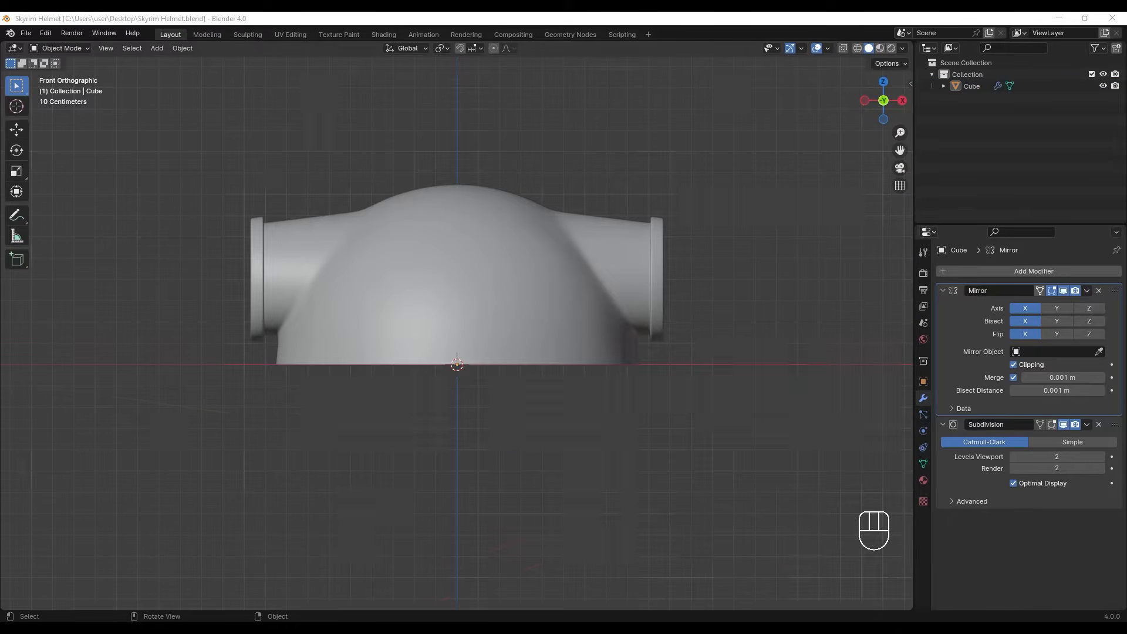
- Select the two face loops running over the dome on either side of its centre line
{"action": "left_click", "coordinate": [469, 294]}
{"action": "key", "text": "Tab"}
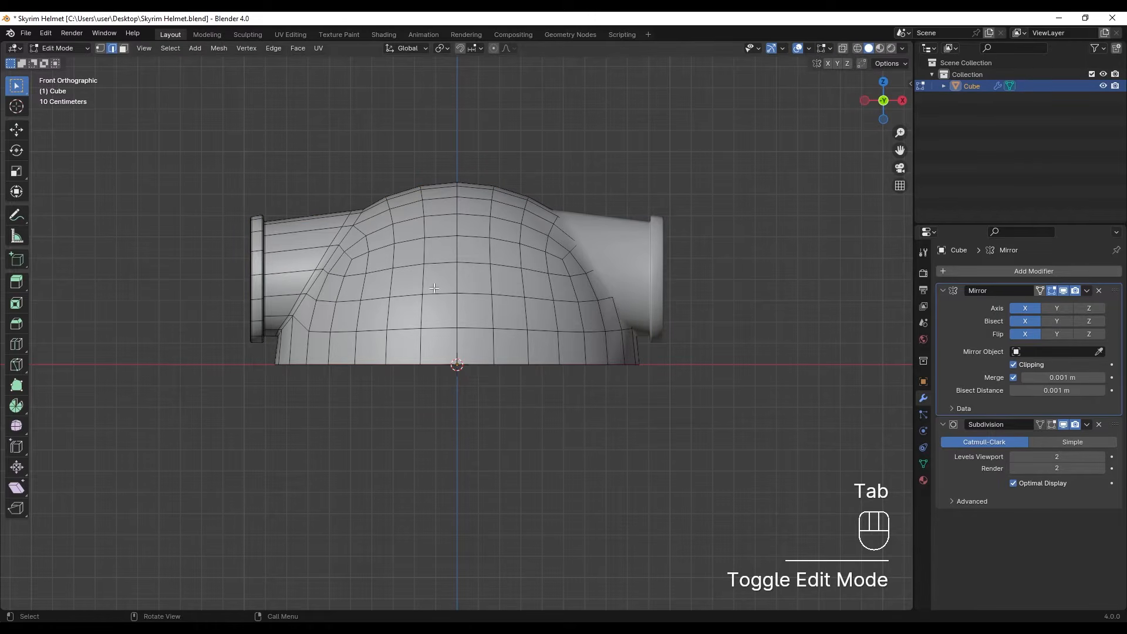
{"action": "key", "text": "3"}
{"action": "left_click", "coordinate": [435, 354], "text": "alt"}
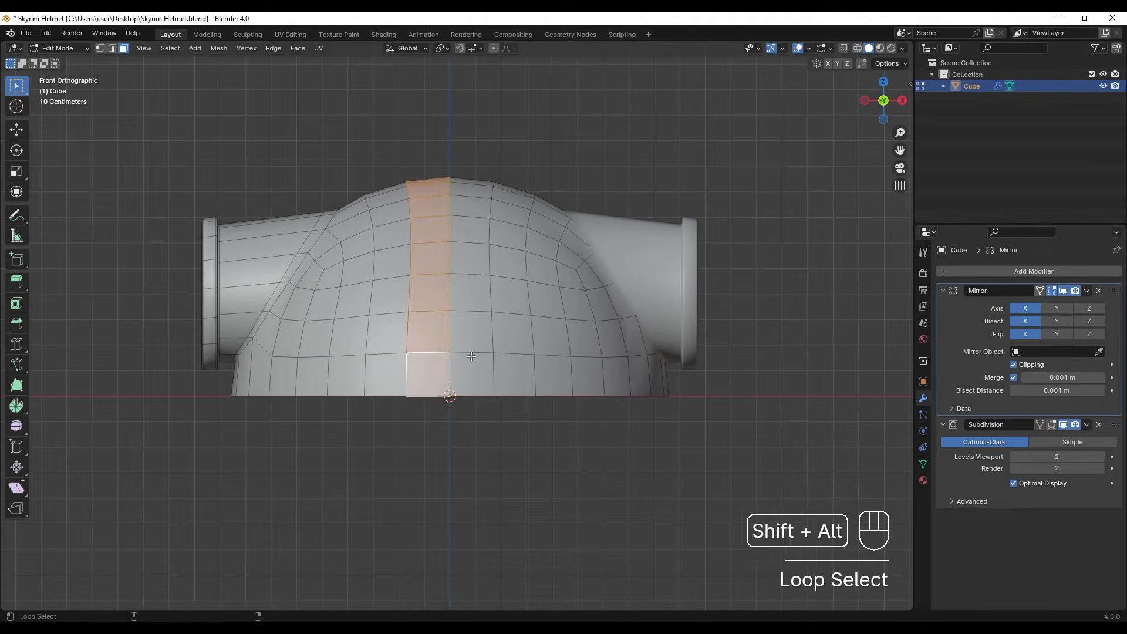
{"action": "left_click", "coordinate": [465, 354], "text": "alt+shift"}
{"action": "scroll", "coordinate": [470, 353], "scroll_direction": "down", "scroll_amount": 1}
{"action": "middle_click_drag", "start_coordinate": [487, 276], "coordinate": [411, 293]}
{"action": "scroll", "coordinate": [411, 292], "scroll_direction": "up", "scroll_amount": 1, "text": "alt"}
{"action": "middle_click_drag", "start_coordinate": [464, 336], "coordinate": [454, 338], "text": "shift"}
- Duplicate the selected central faces in place and separate the copy into its own object
{"action": "key", "text": "shift+d"}
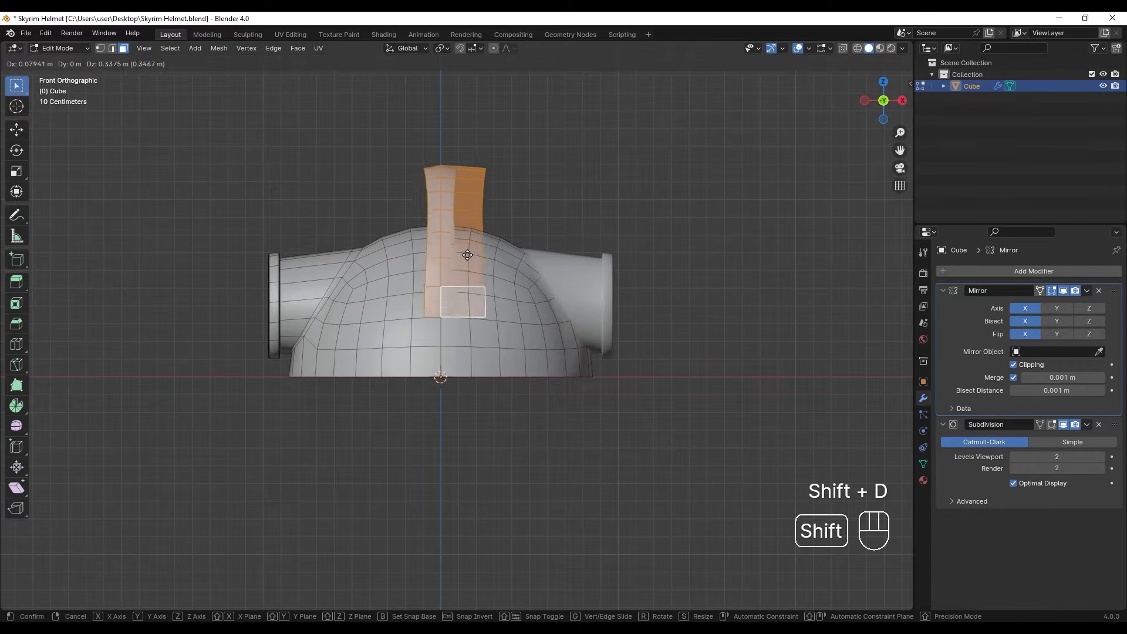
{"action": "right_click", "coordinate": [429, 284]}
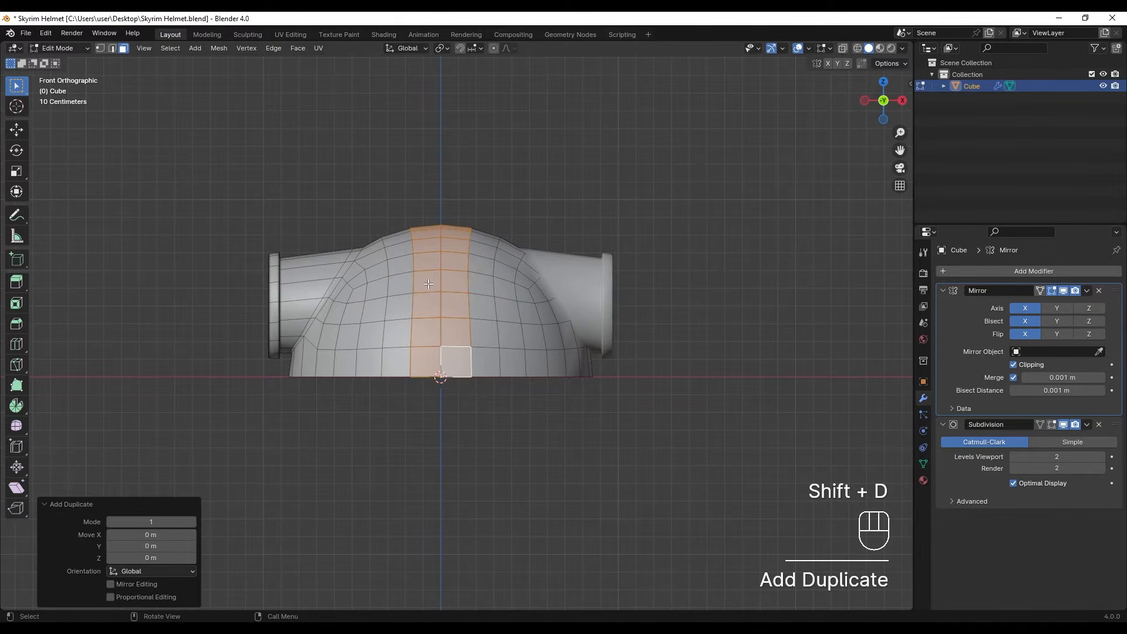
{"action": "key", "text": "p"}
{"action": "left_click", "coordinate": [428, 283]}
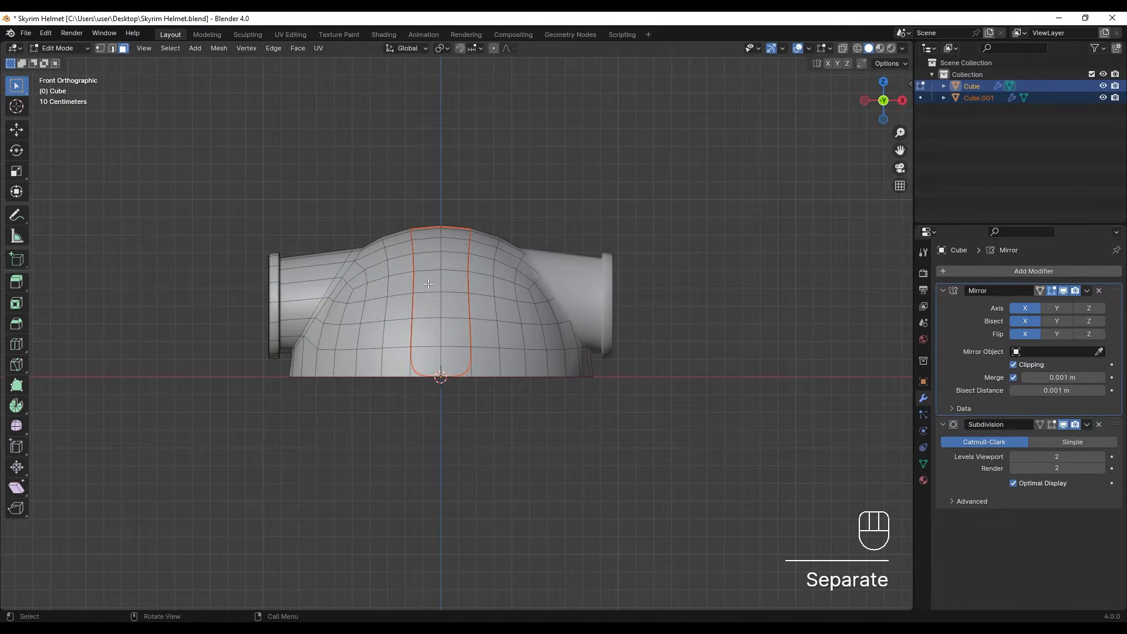
{"action": "key", "text": "Tab"}
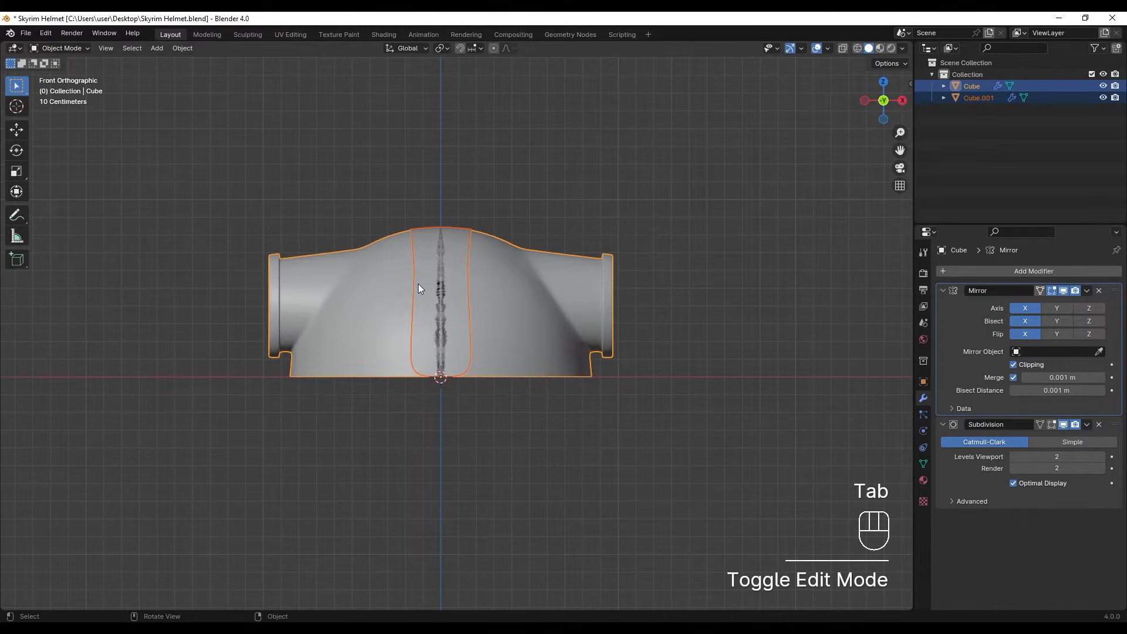
- Remove the Mirror modifier from the separated central strip and turn off its Subdivision display in the viewport
{"action": "left_click", "coordinate": [473, 187]}
{"action": "left_click", "coordinate": [449, 242]}
{"action": "key", "text": "g"}
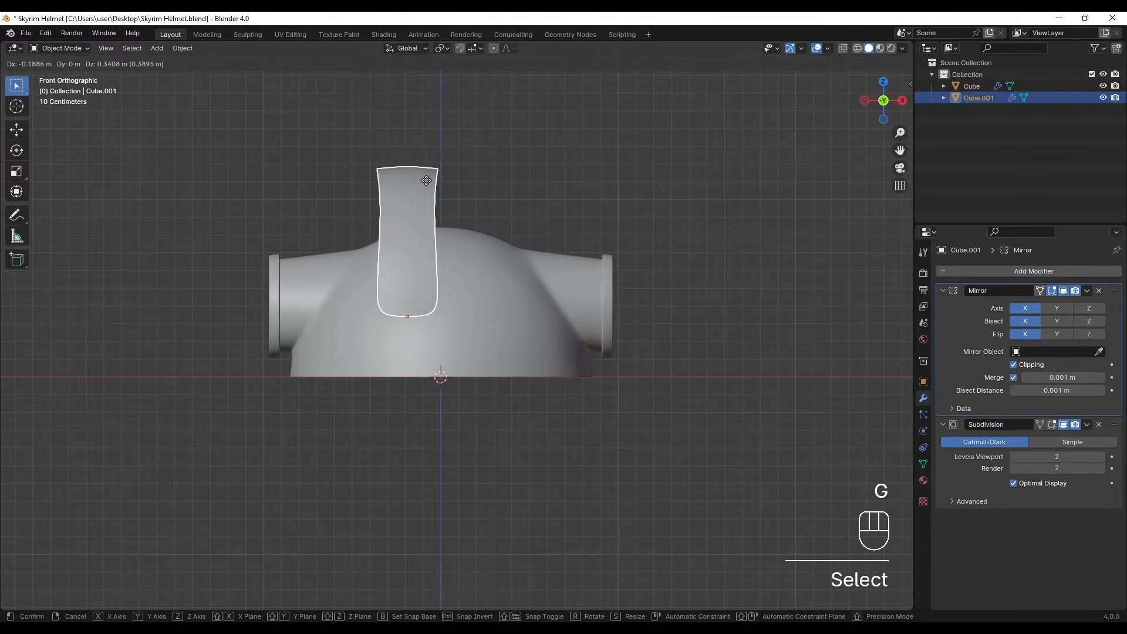
{"action": "right_click", "coordinate": [490, 229]}
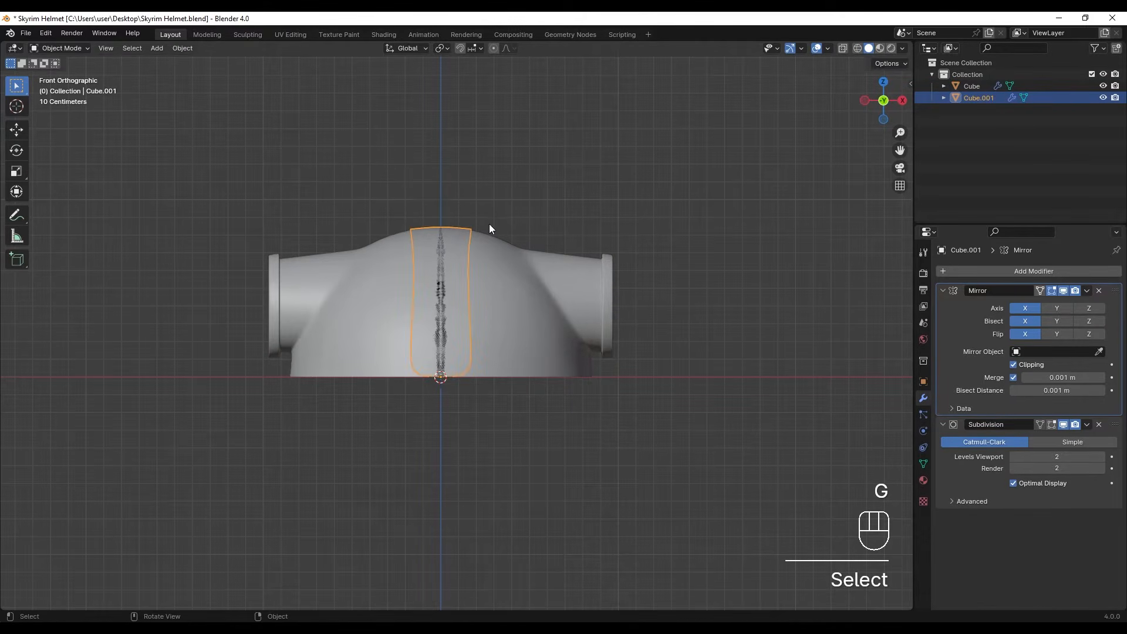
{"action": "left_click", "coordinate": [1099, 291]}
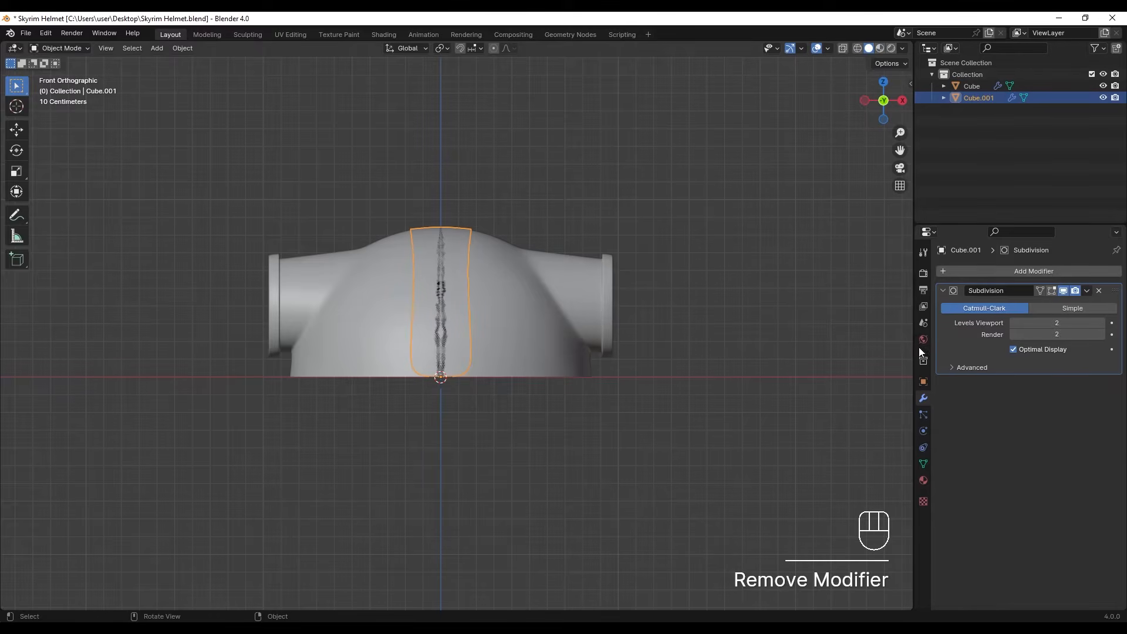
{"action": "left_click", "coordinate": [1064, 292]}
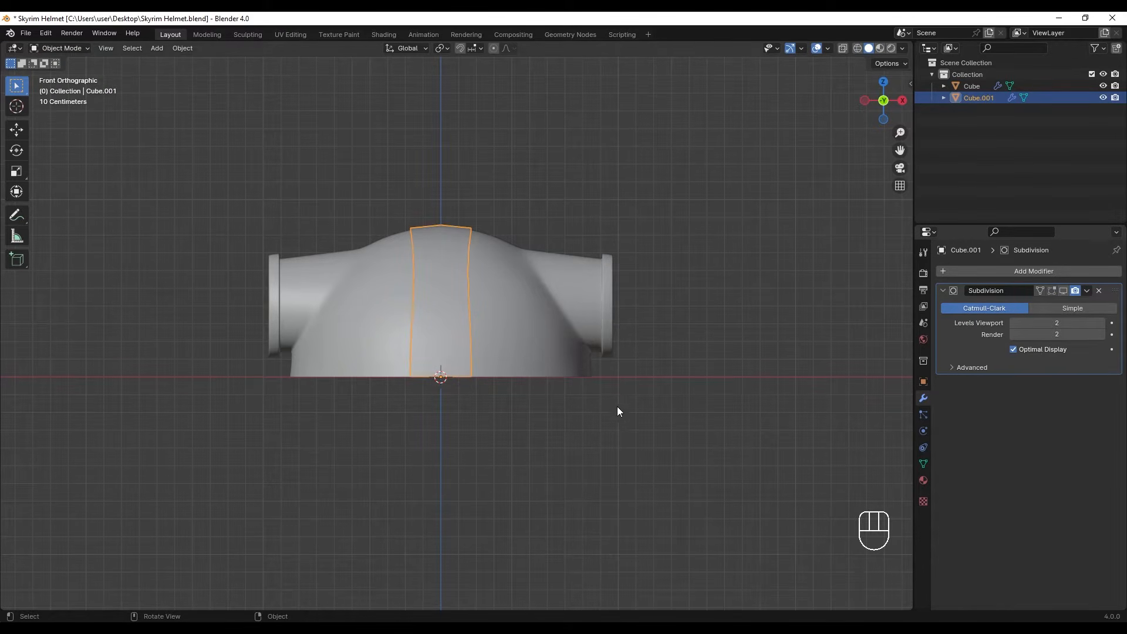
- Set the central strip to flat shading
{"action": "scroll", "coordinate": [448, 278], "scroll_direction": "up", "scroll_amount": 3}
{"action": "right_click", "coordinate": [447, 275]}
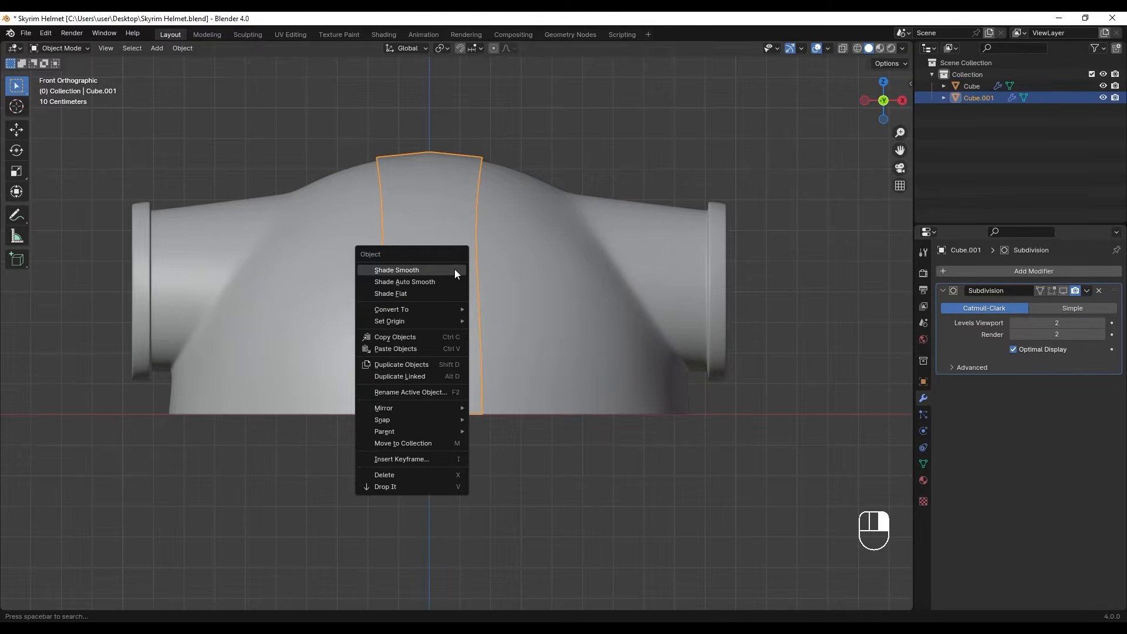
{"action": "left_click", "coordinate": [408, 294]}
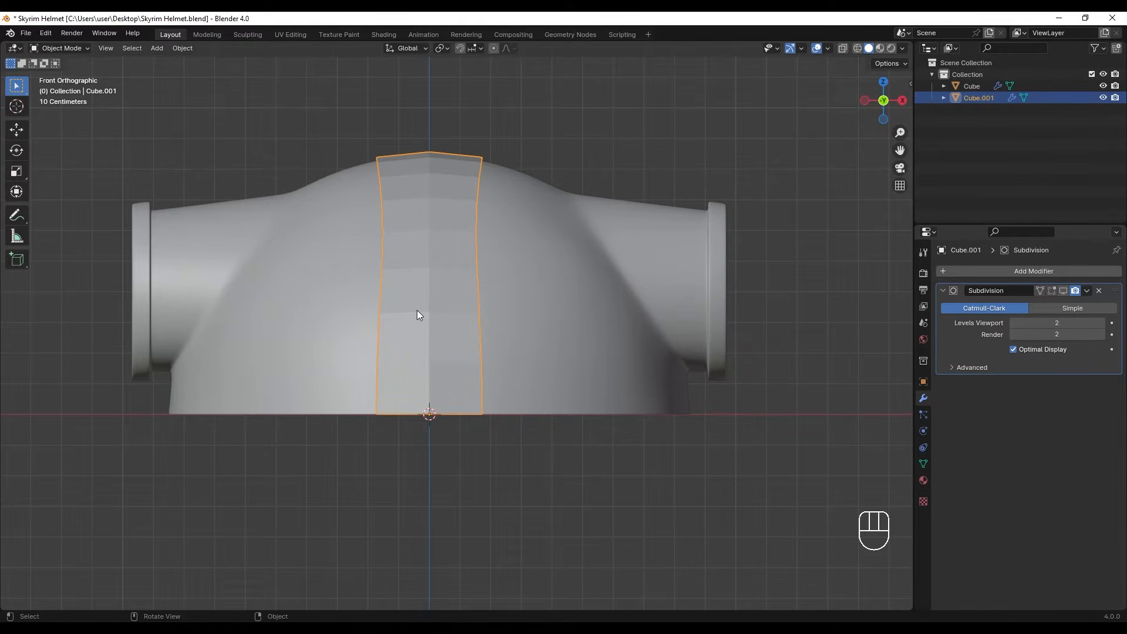
- Straighten both side edge loops of the central strip by scaling each one to 0 along X
{"action": "key", "text": "Tab"}
{"action": "key", "text": "2"}
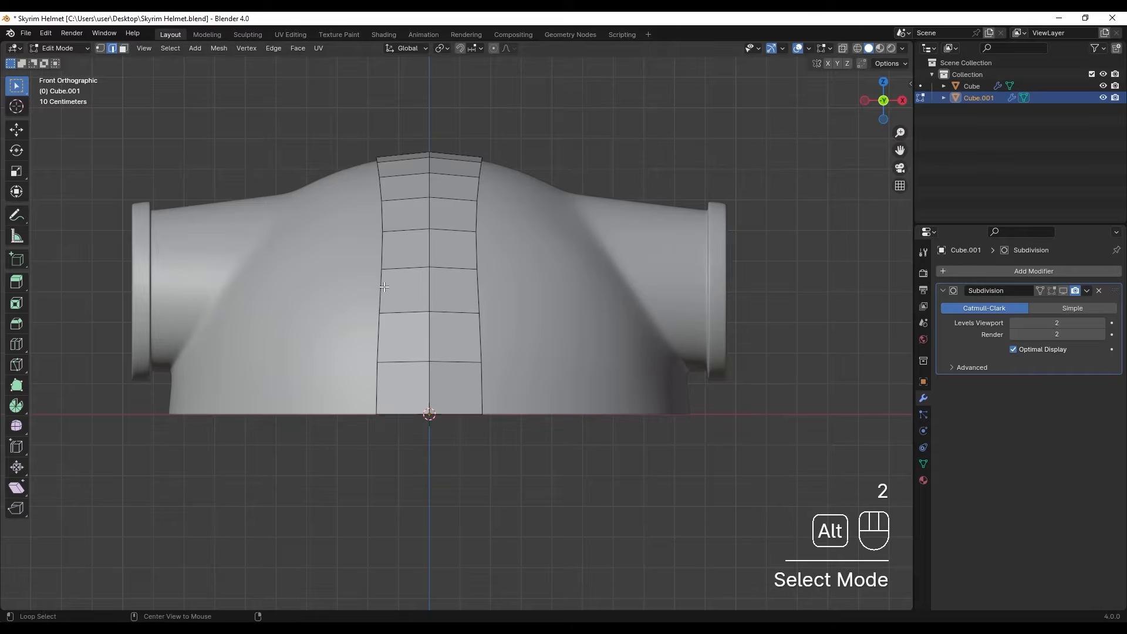
{"action": "left_click", "coordinate": [382, 287], "text": "alt"}
{"action": "scroll", "coordinate": [381, 288], "scroll_direction": "down", "scroll_amount": 2}
{"action": "mouse_move", "coordinate": [477, 260]}
{"action": "middle_mouse_down"}
{"action": "mouse_move", "coordinate": [538, 281]}
{"action": "mouse_move", "coordinate": [464, 269]}
{"action": "mouse_move", "coordinate": [482, 278]}
{"action": "middle_mouse_up"}
{"action": "key", "text": "s"}
{"action": "key", "text": "x"}
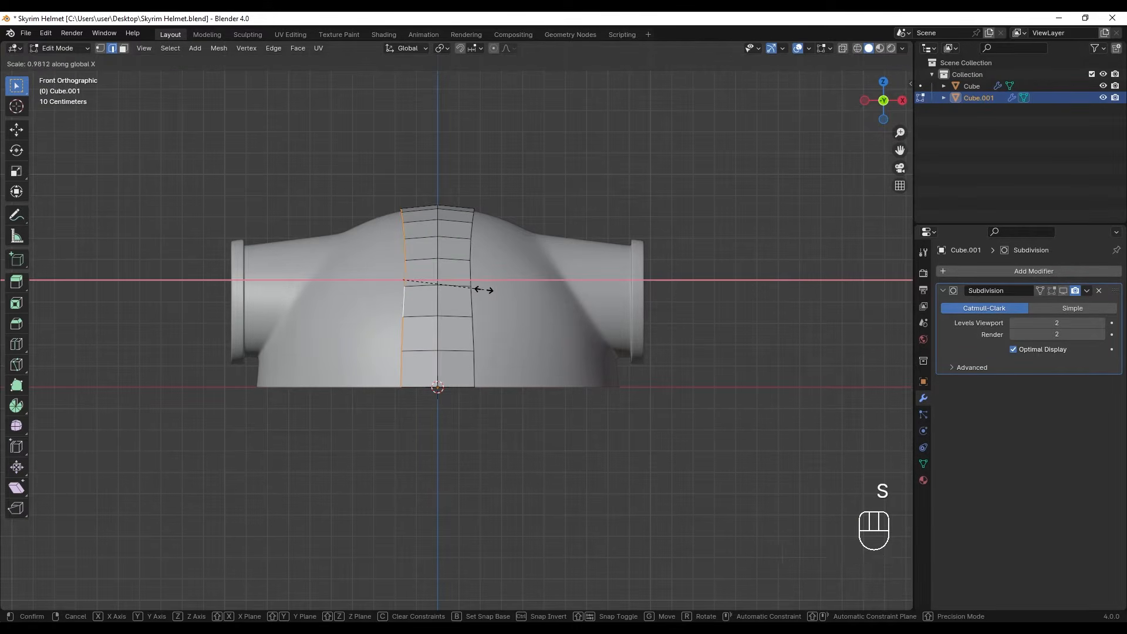
{"action": "key", "text": "0"}
{"action": "key", "text": "Return"}
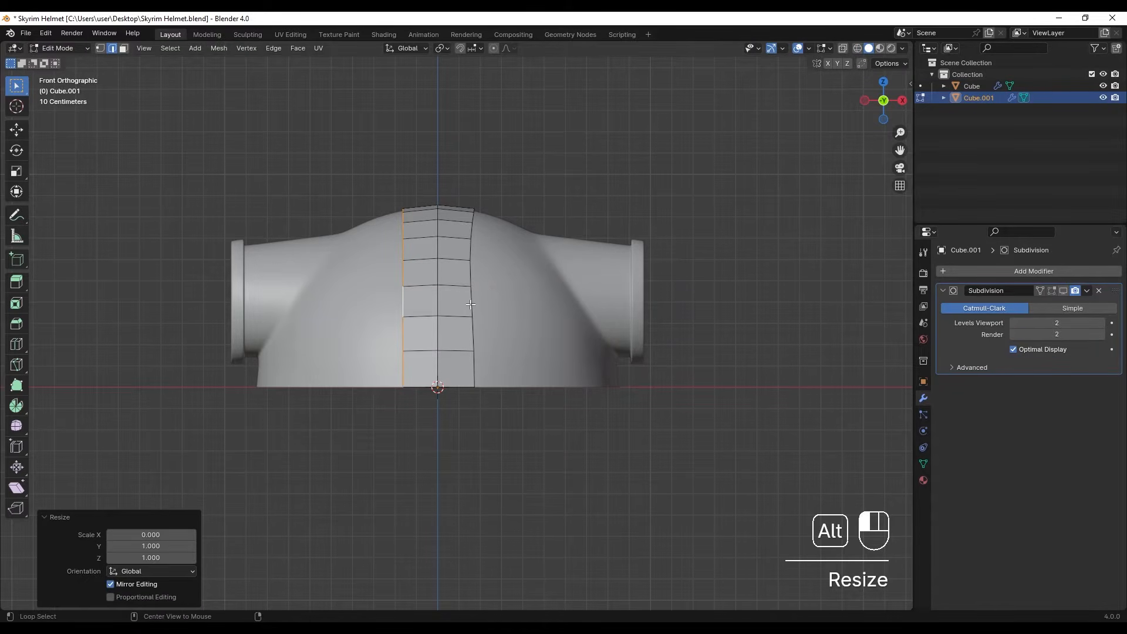
{"action": "left_click", "coordinate": [472, 300], "text": "alt"}
{"action": "key", "text": "shift+r"}
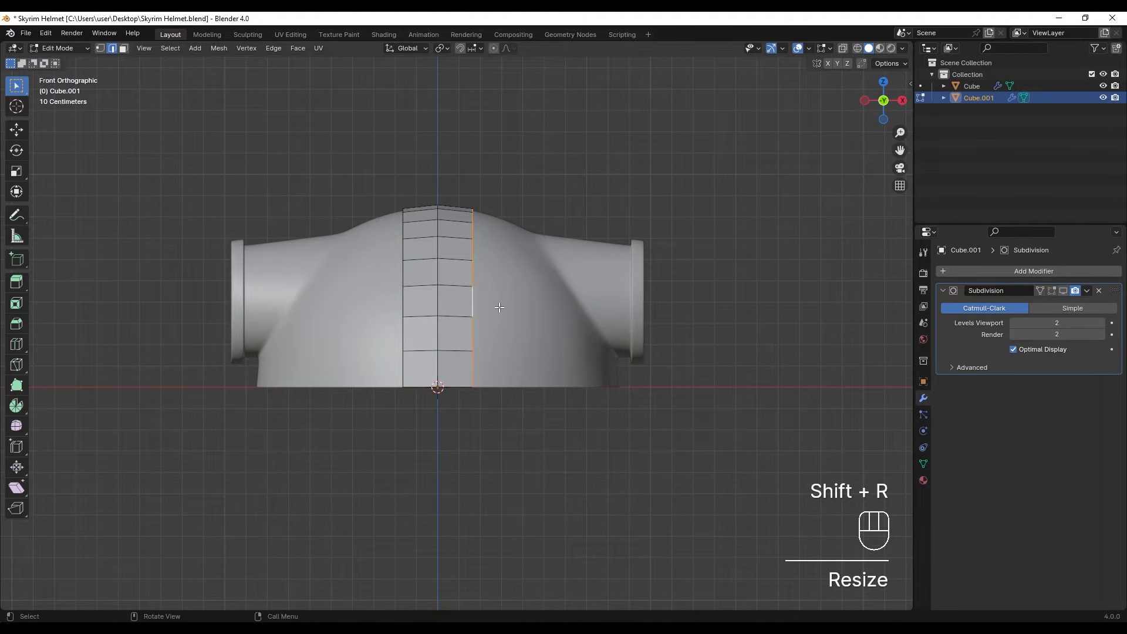
- Select both side edge loops and narrow the strip by scaling them to about 0.81 along X
{"action": "left_click", "coordinate": [403, 306], "text": "alt+shift"}
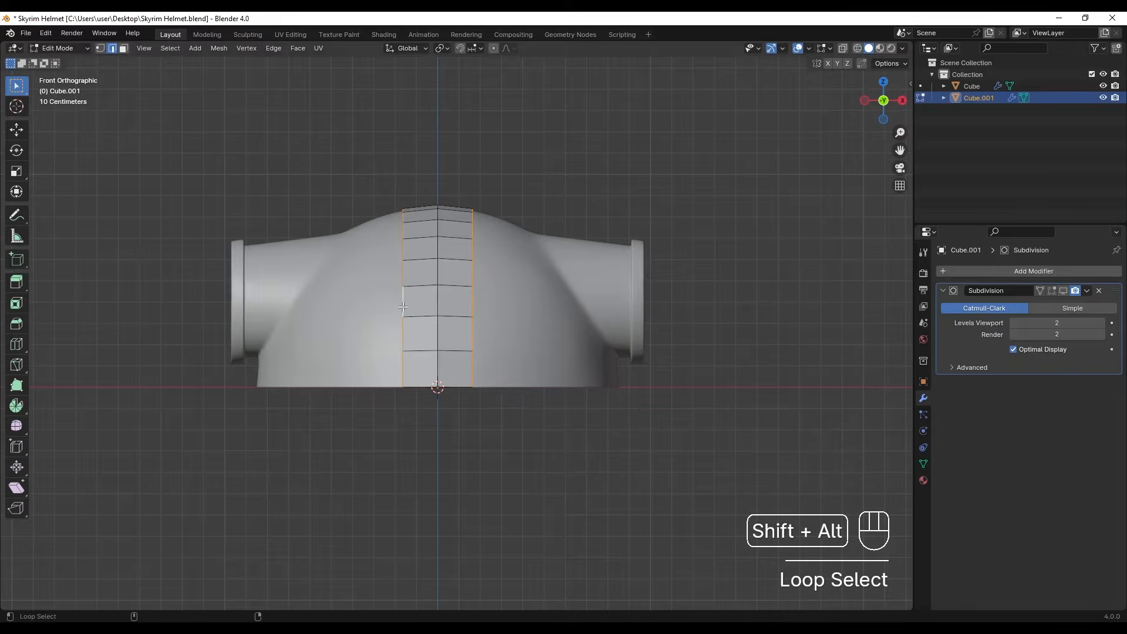
{"action": "key", "text": "s"}
{"action": "key", "text": "x"}
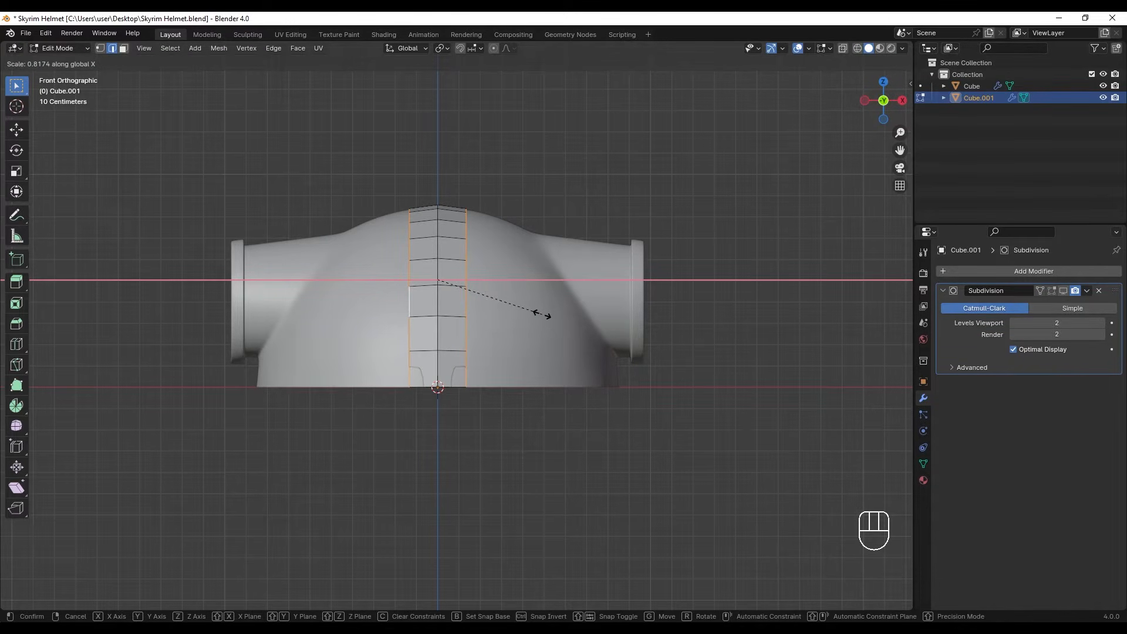
{"action": "left_click", "coordinate": [542, 313]}
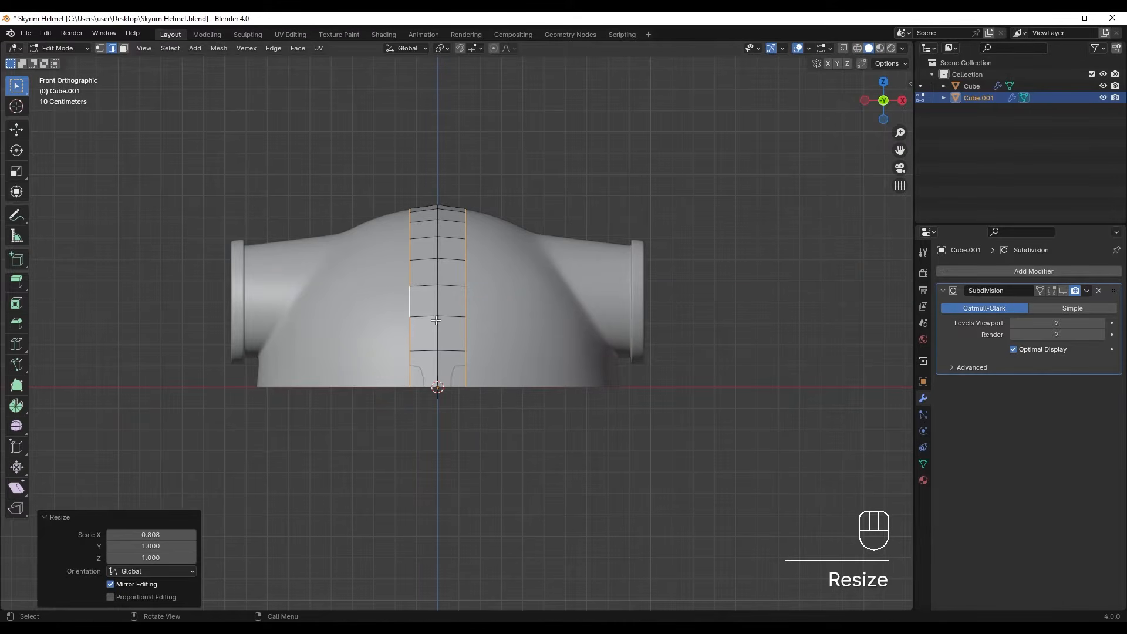
- Raise a ridge along the strip by scaling its centre edge loop to about 1.04, and return to Object Mode
{"action": "scroll", "coordinate": [460, 325], "scroll_direction": "up", "scroll_amount": 2}
{"action": "middle_click_drag", "start_coordinate": [433, 290], "coordinate": [485, 302], "text": "shift"}
{"action": "left_click", "coordinate": [484, 302], "text": "alt"}
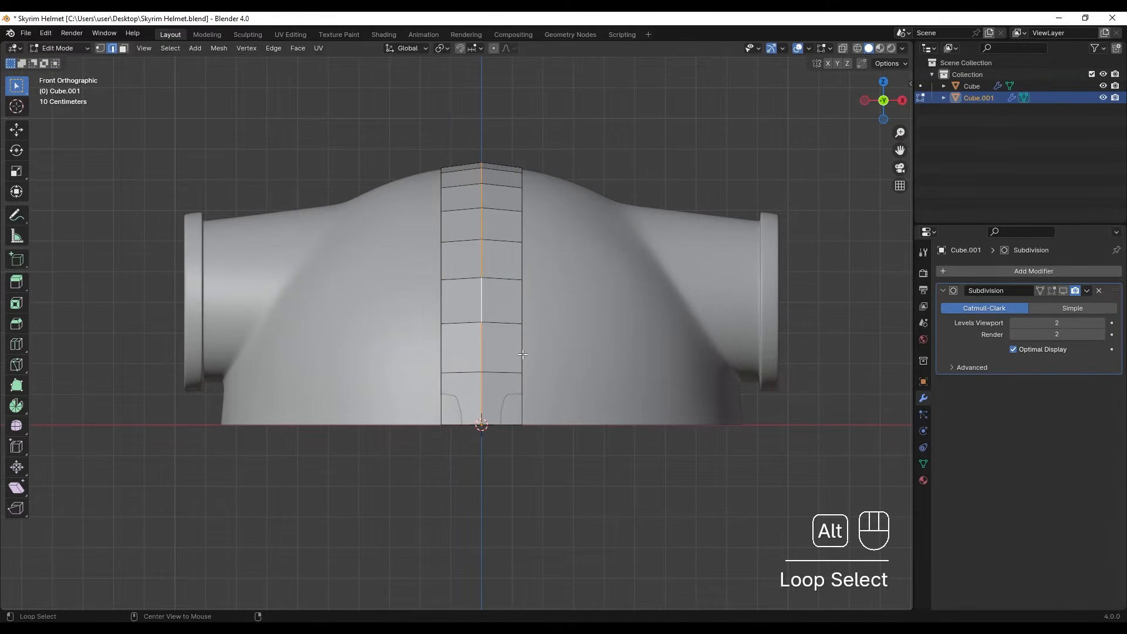
{"action": "key", "text": "s"}
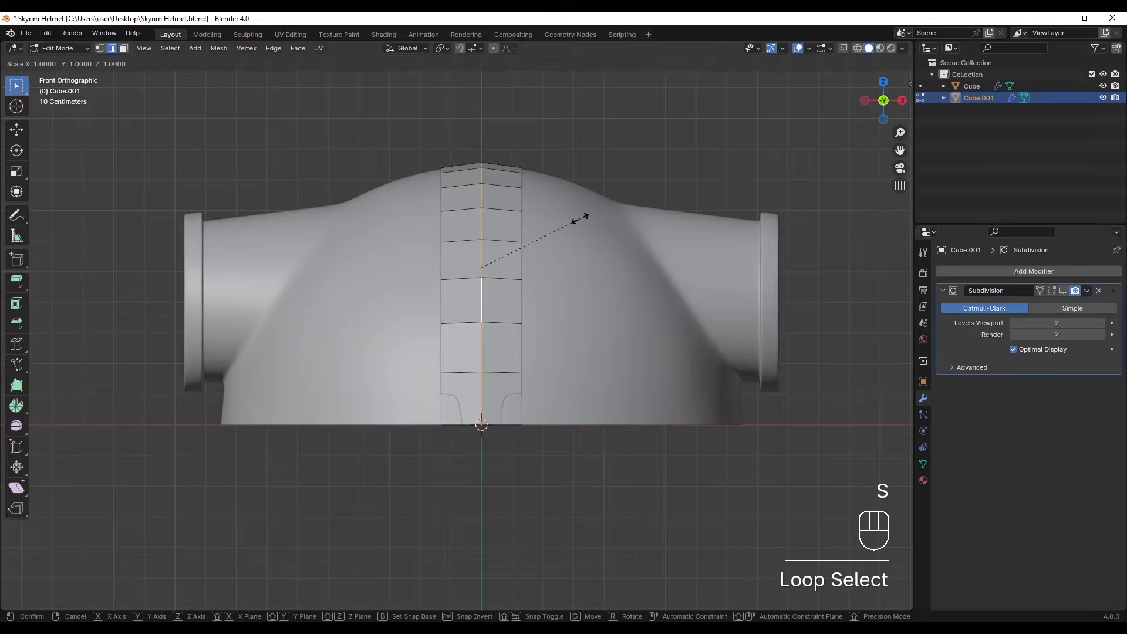
{"action": "left_click", "coordinate": [620, 202]}
{"action": "middle_click_drag", "start_coordinate": [620, 202], "coordinate": [500, 321]}
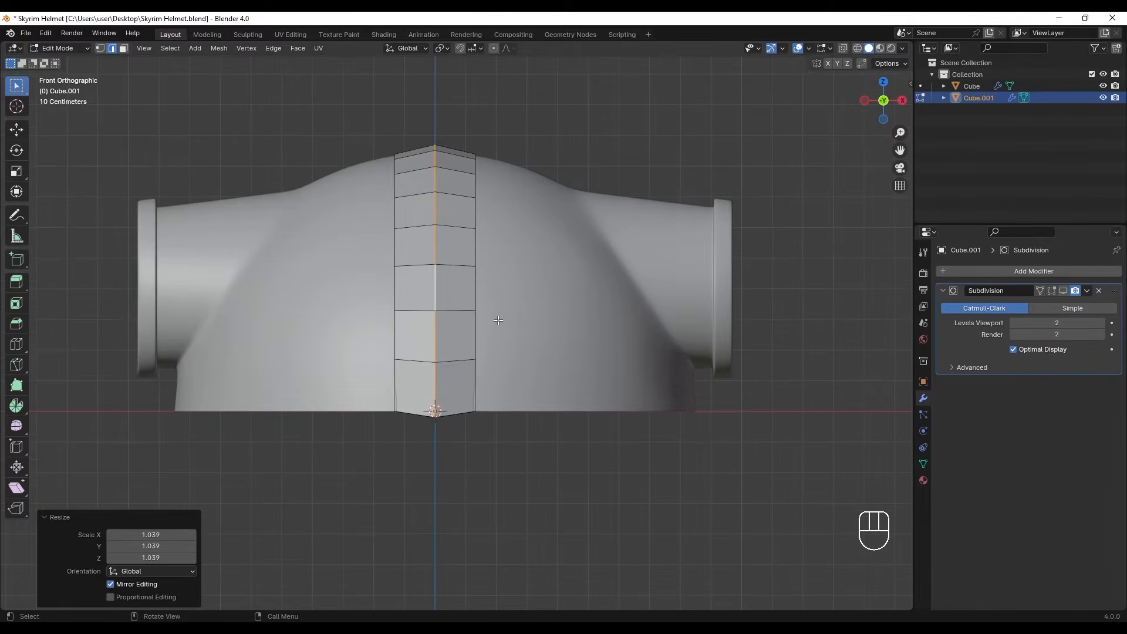
{"action": "key", "text": "Tab"}
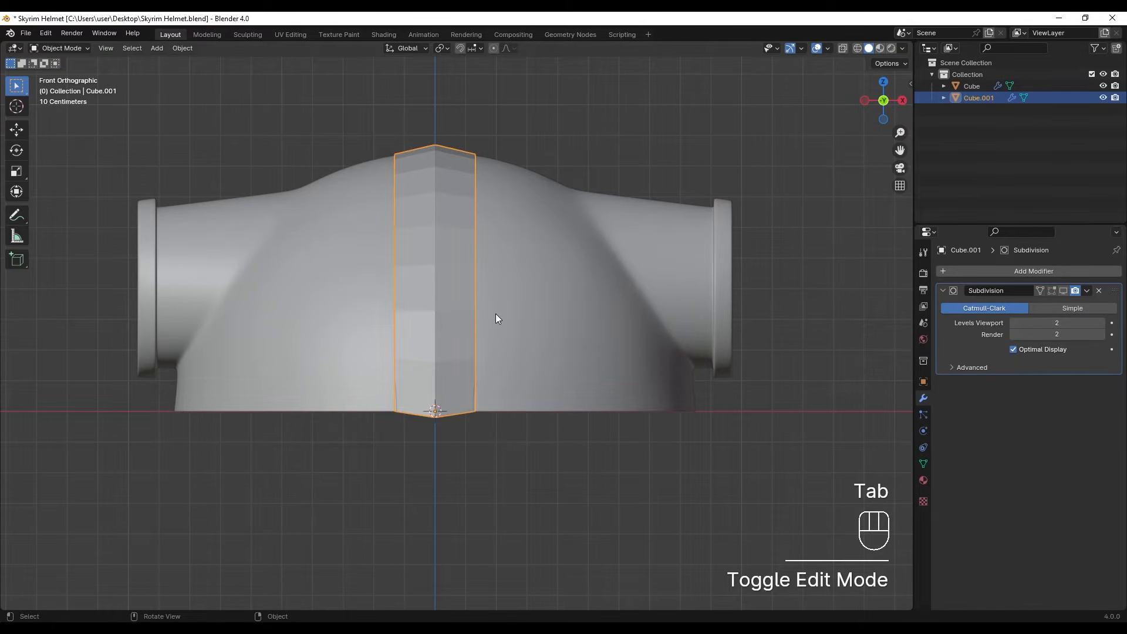
- Add a Solidify modifier to the central strip
{"action": "left_click", "coordinate": [998, 270]}
{"action": "left_click", "coordinate": [994, 276]}
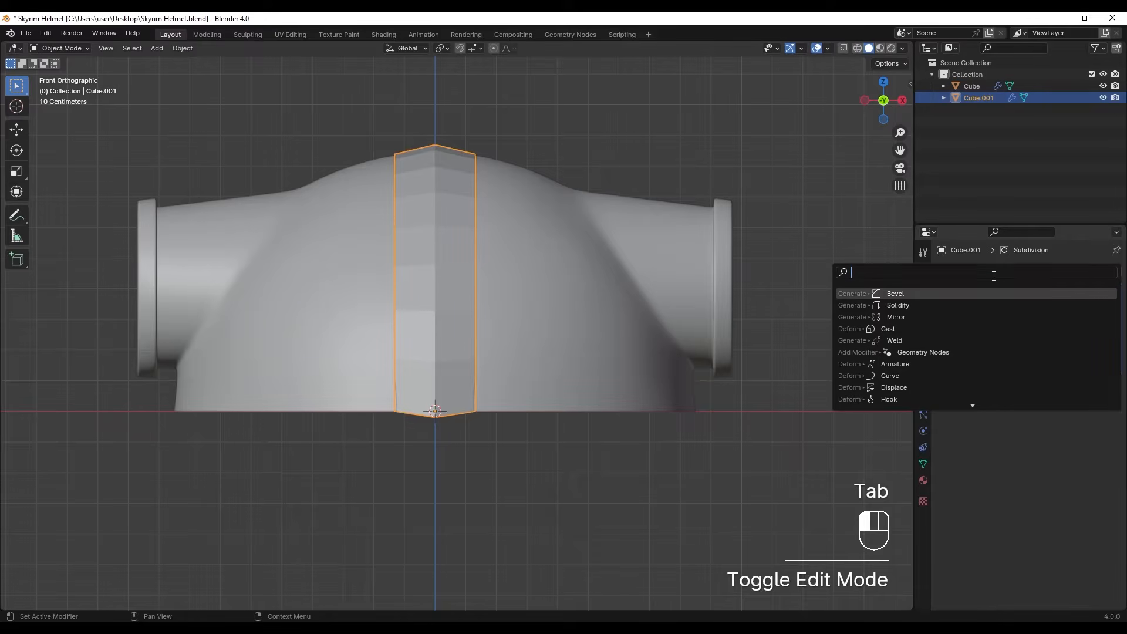
{"action": "type", "text": "soli"}
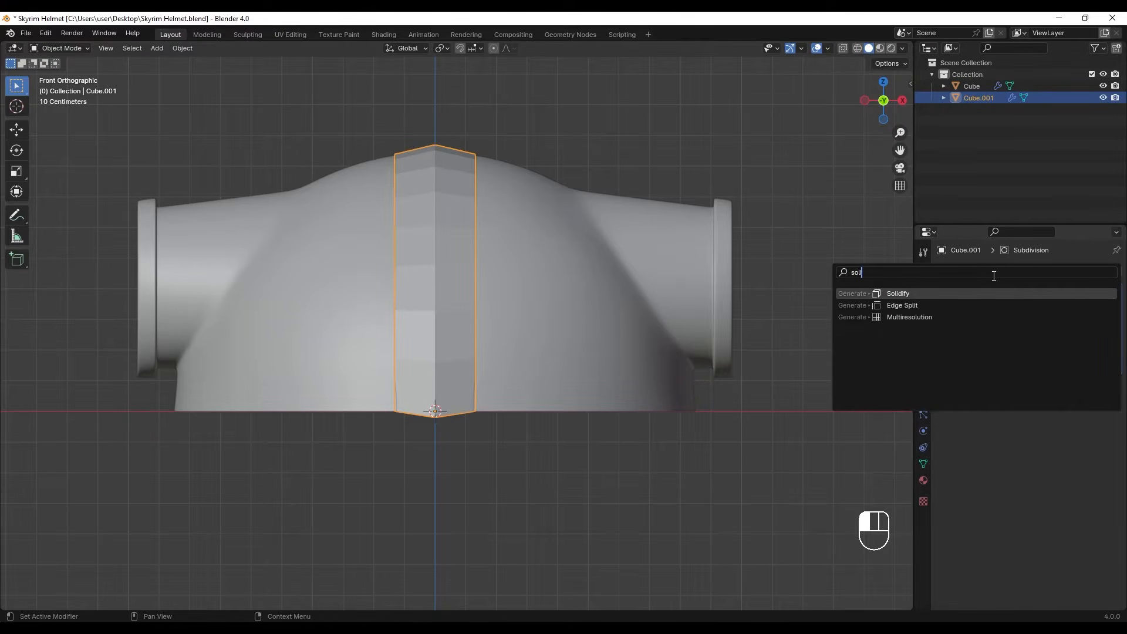
{"action": "key", "text": "Return"}
- Set the Solidify thickness to -0.021 m and move the modifier above Subdivision in the stack
{"action": "middle_click_drag", "start_coordinate": [552, 322], "coordinate": [666, 322], "text": "shift"}
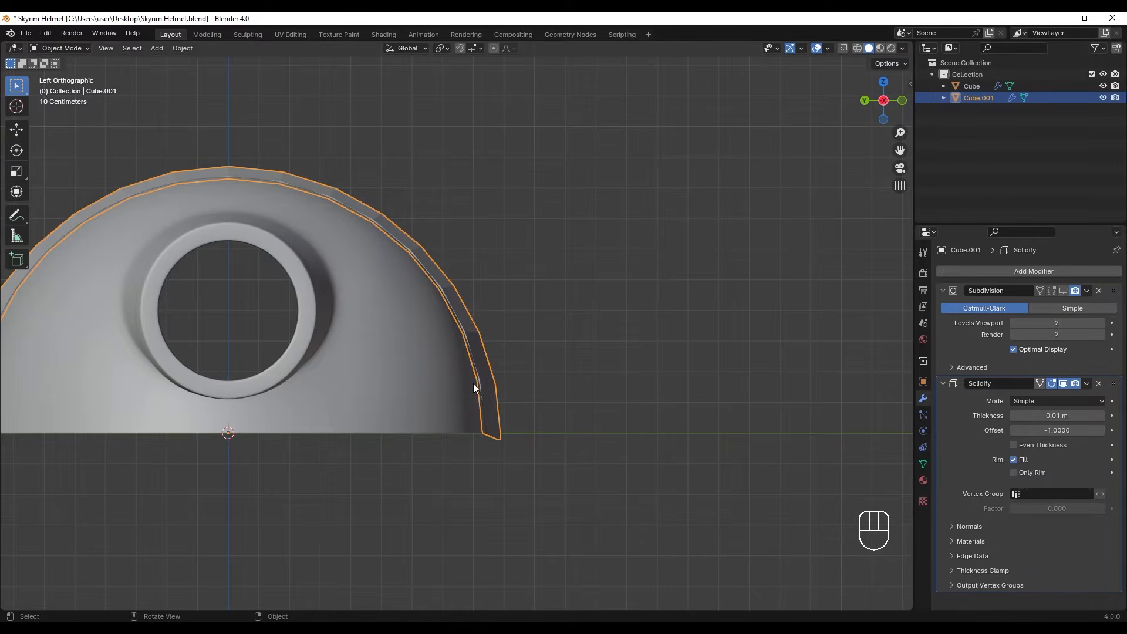
{"action": "scroll", "coordinate": [475, 387], "scroll_direction": "up", "scroll_amount": 5}
{"action": "middle_click_drag", "start_coordinate": [510, 390], "coordinate": [452, 298], "text": "shift"}
{"action": "left_click_drag", "start_coordinate": [1057, 415], "coordinate": [981, 415], "text": "shift"}
{"action": "left_click_drag", "start_coordinate": [1116, 388], "coordinate": [1115, 290]}
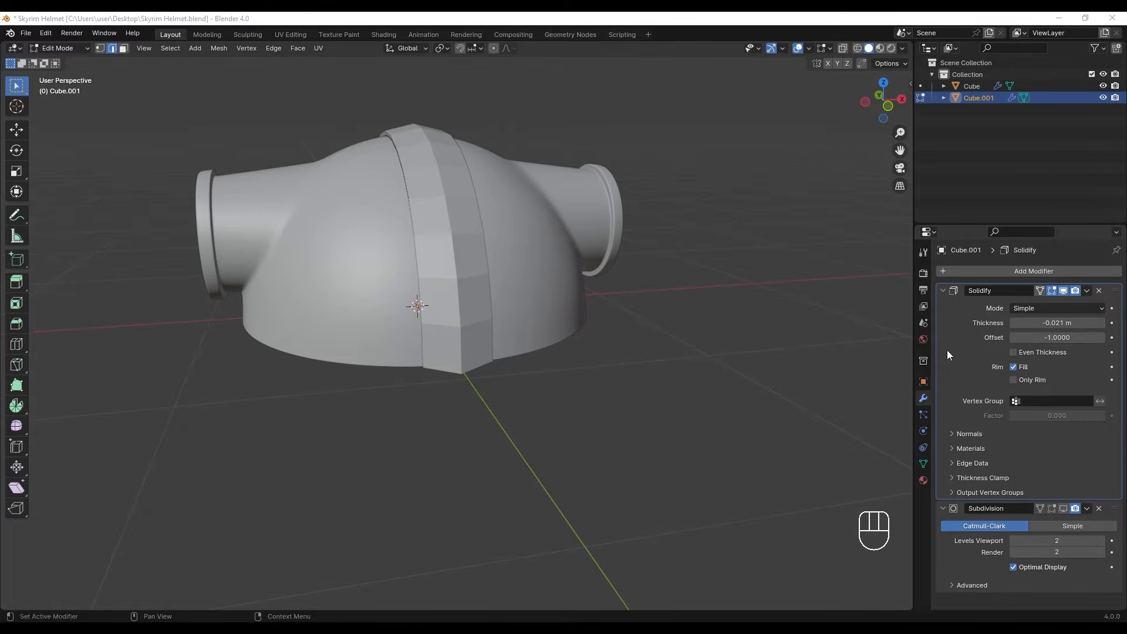
- Apply the Solidify modifier to the central strip in Object Mode
{"action": "left_click", "coordinate": [672, 333]}
{"action": "key", "text": "Tab"}
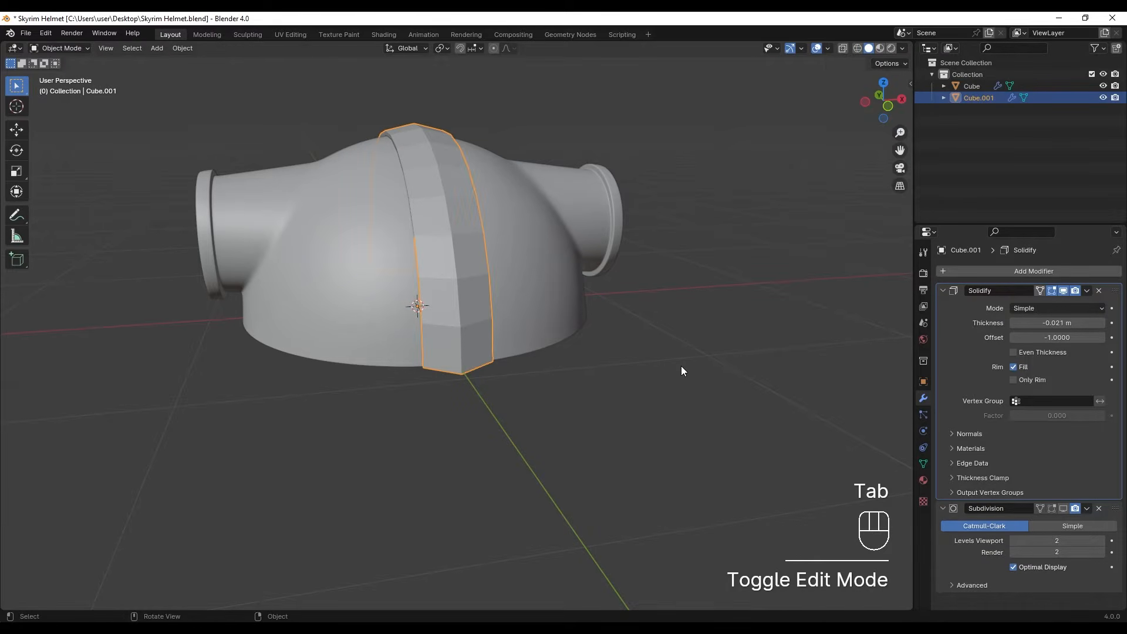
{"action": "left_click", "coordinate": [1087, 290]}
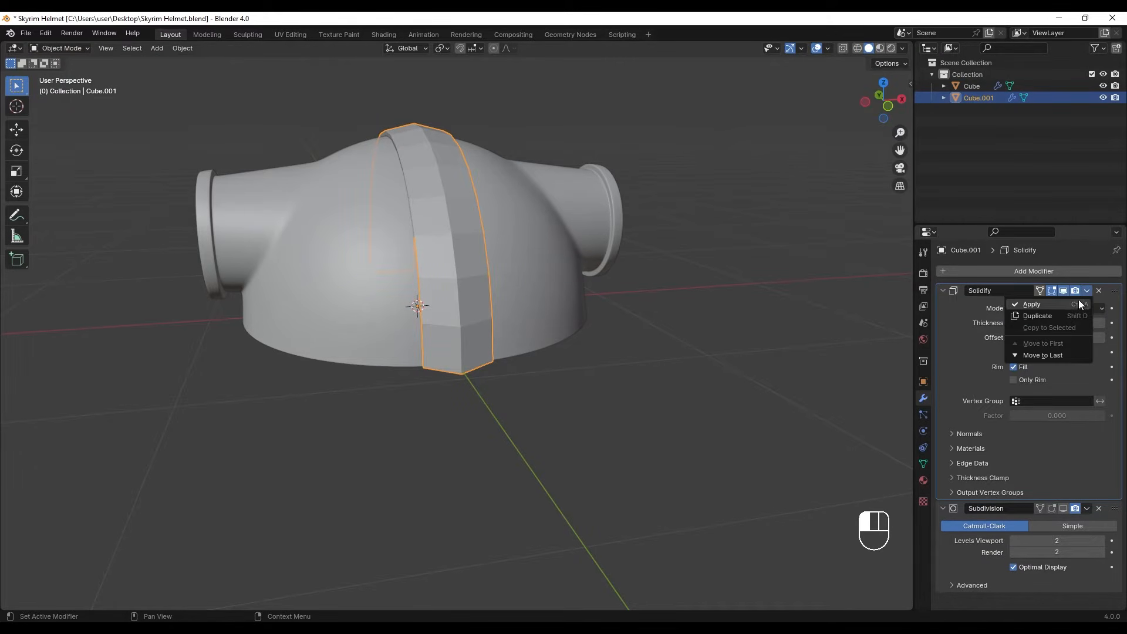
{"action": "left_click", "coordinate": [685, 390]}
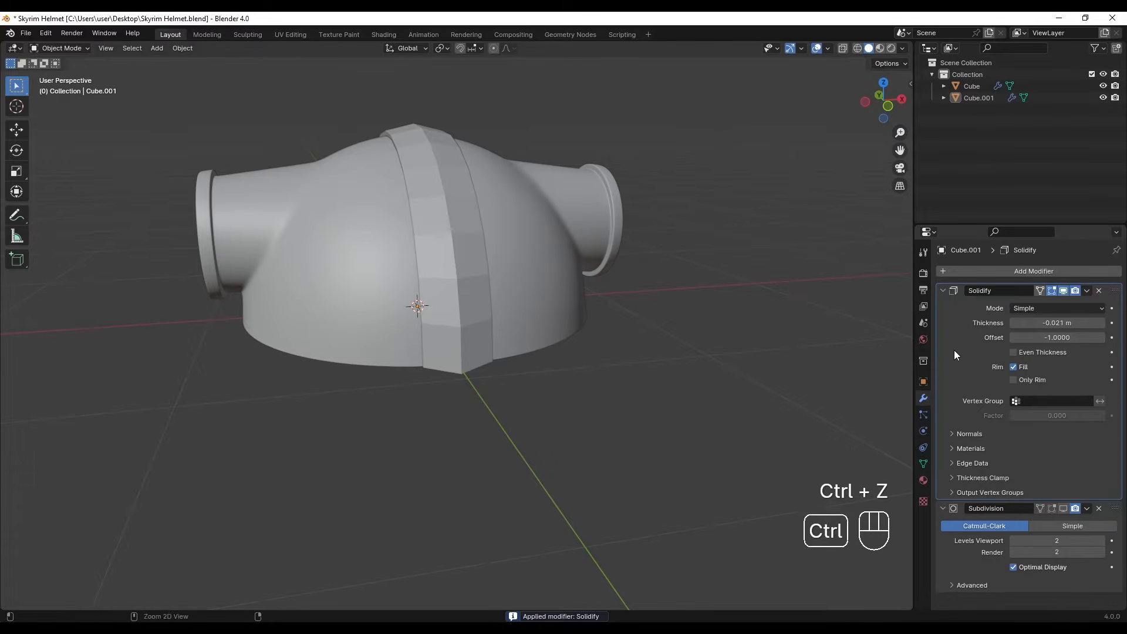
{"action": "key", "text": "ctrl+a"}
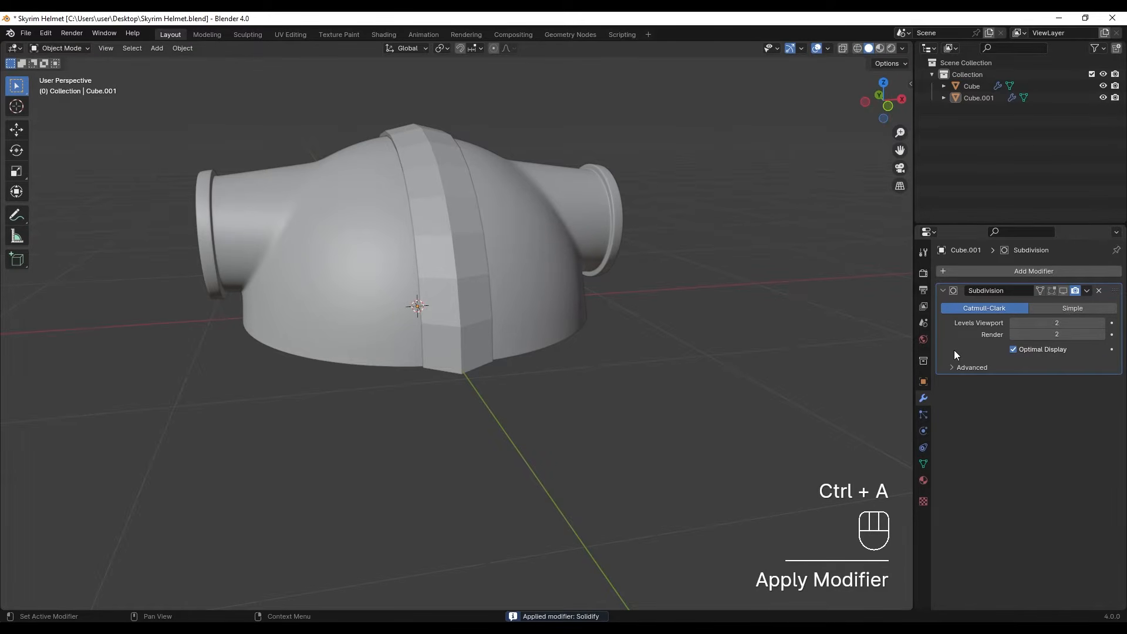
- Select the strip's front bottom end in wireframe and extrude it about 0.595 m downward along Z as a nose guard
{"action": "left_click", "coordinate": [462, 305]}
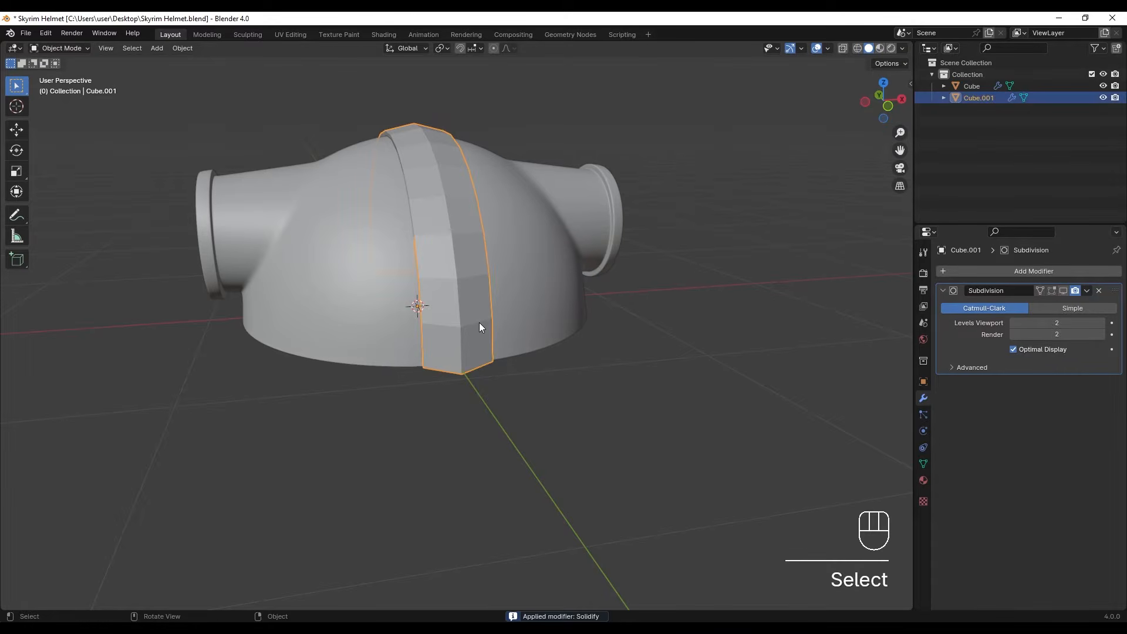
{"action": "key", "text": "Tab"}
{"action": "mouse_move", "coordinate": [480, 323]}
{"action": "middle_mouse_down"}
{"action": "mouse_move", "coordinate": [353, 371]}
{"action": "mouse_move", "coordinate": [372, 335]}
{"action": "middle_mouse_up"}
{"action": "key", "text": "shift+z"}
{"action": "left_click_drag", "start_coordinate": [372, 335], "coordinate": [476, 420]}
{"action": "middle_click_drag", "start_coordinate": [475, 420], "coordinate": [481, 380], "text": "alt"}
{"action": "key", "text": "e"}
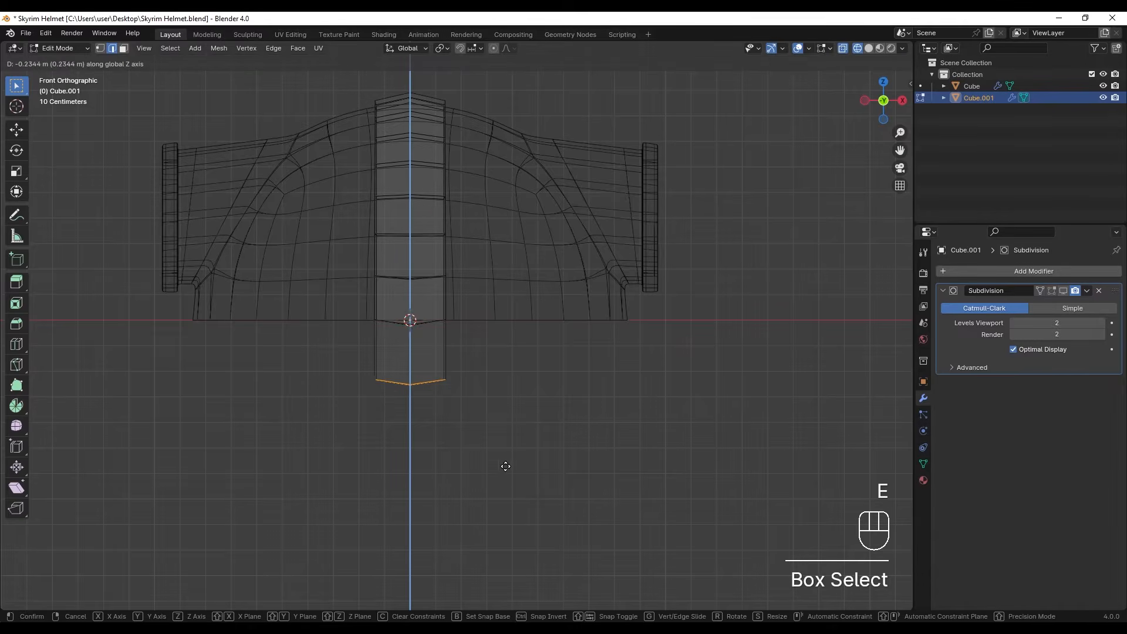
{"action": "left_click", "coordinate": [509, 542]}
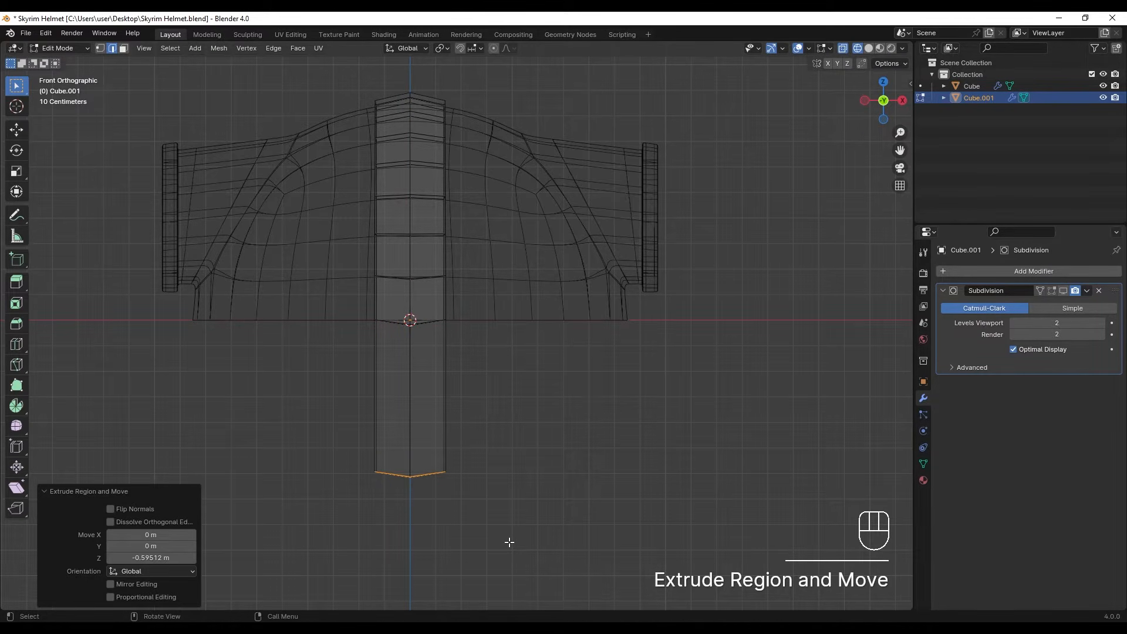
{"action": "key", "text": "z"}
- Add a Bevel modifier to the central strip and move it above Subdivision in the stack
{"action": "mouse_move", "coordinate": [473, 449]}
{"action": "middle_mouse_down"}
{"action": "mouse_move", "coordinate": [431, 360]}
{"action": "mouse_move", "coordinate": [443, 355]}
{"action": "middle_mouse_up"}
{"action": "left_click", "coordinate": [992, 271]}
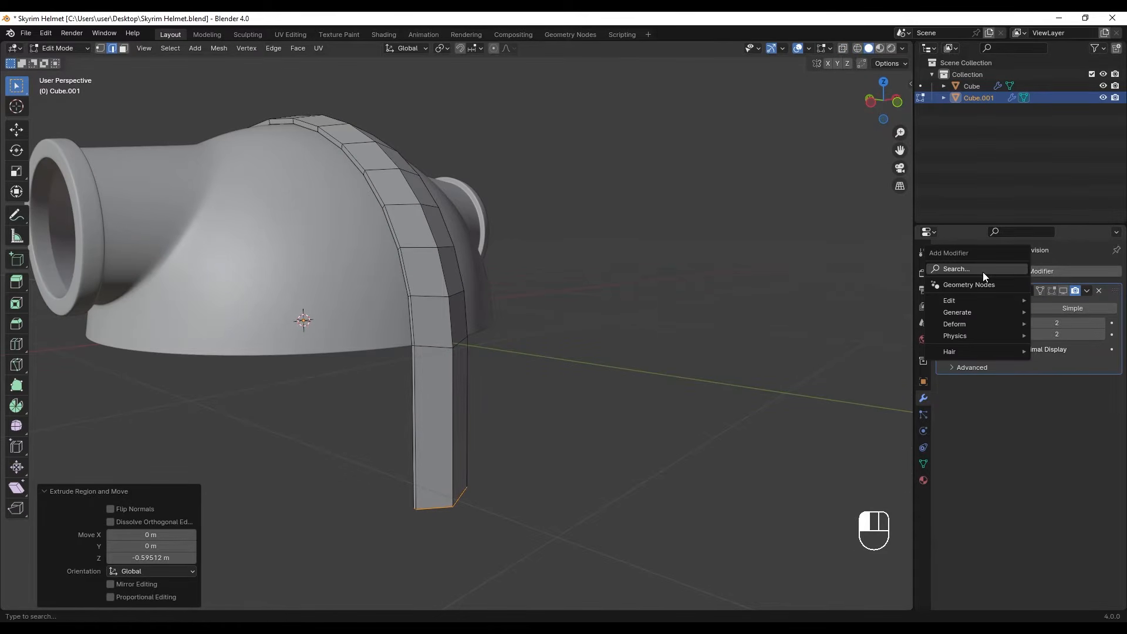
{"action": "type", "text": "beve"}
{"action": "key", "text": "Return"}
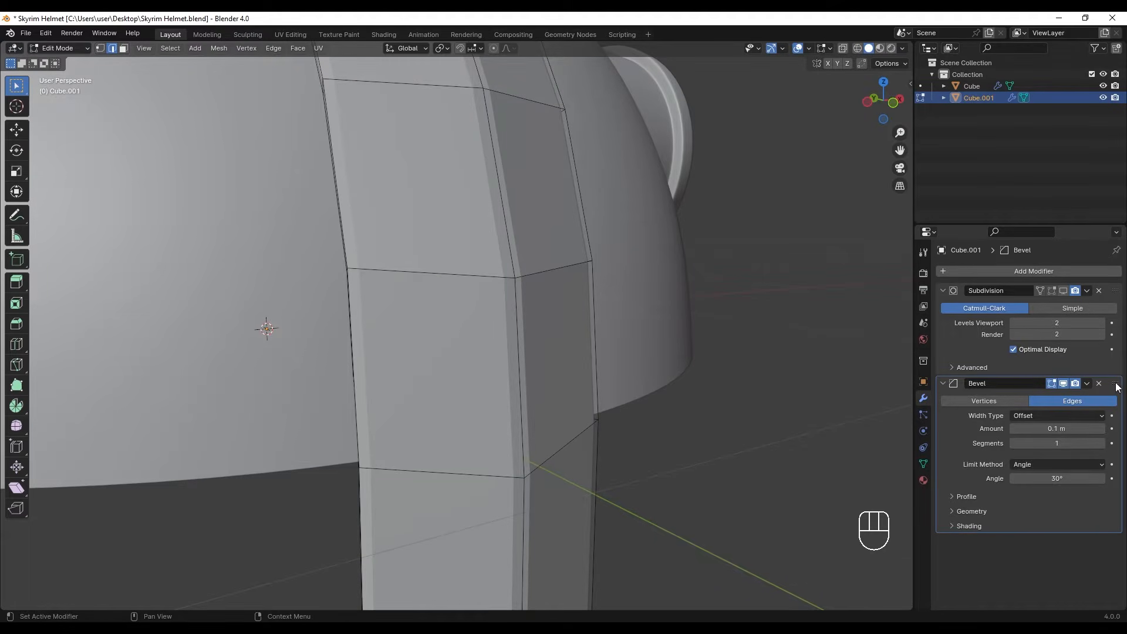
{"action": "left_click_drag", "start_coordinate": [1118, 387], "coordinate": [1017, 244]}
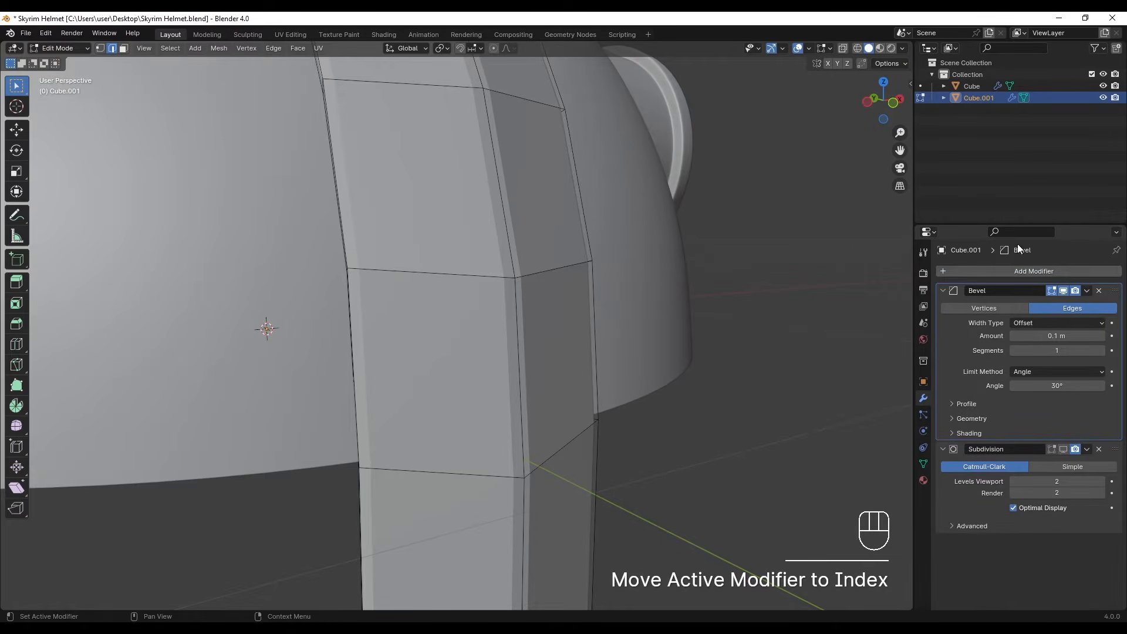
- Set the Bevel modifier's outer miter to Arc, its segments to 2 and its amount to 0.005 m
{"action": "left_click", "coordinate": [950, 418]}
{"action": "left_click", "coordinate": [1039, 437]}
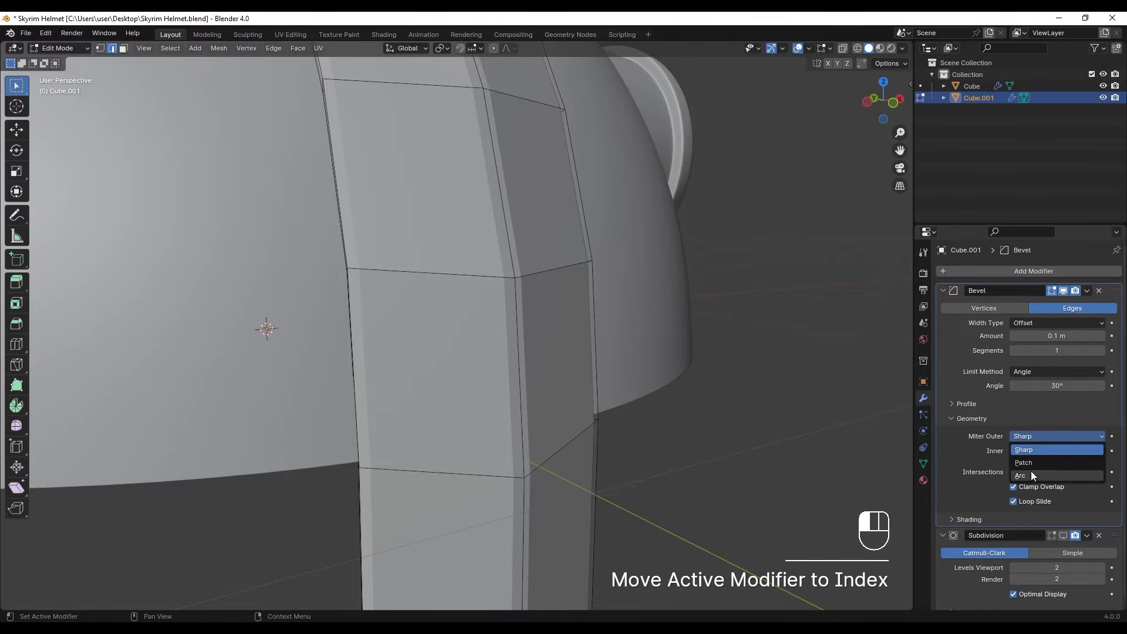
{"action": "left_click", "coordinate": [1031, 475]}
{"action": "left_click", "coordinate": [1103, 353]}
{"action": "middle_click_drag", "start_coordinate": [547, 257], "coordinate": [567, 259], "text": "shift"}
{"action": "middle_click_drag", "start_coordinate": [432, 304], "coordinate": [441, 297], "text": "ctrl"}
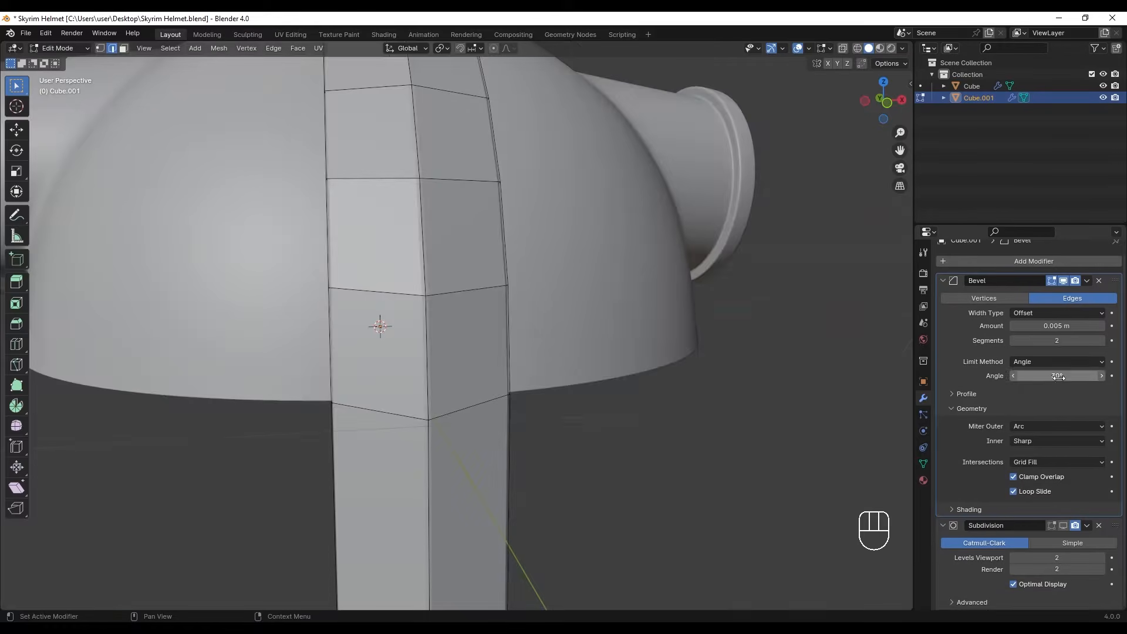
- Turn on the strip's Subdivision display in the viewport and Edit Mode, and set the Bevel angle limit to 25°
{"action": "left_click", "coordinate": [1051, 526]}
{"action": "middle_click_drag", "start_coordinate": [458, 282], "coordinate": [584, 284]}
{"action": "key", "text": "z"}
{"action": "middle_click_drag", "start_coordinate": [478, 212], "coordinate": [427, 118], "text": "shift"}
{"action": "key", "text": "Tab"}
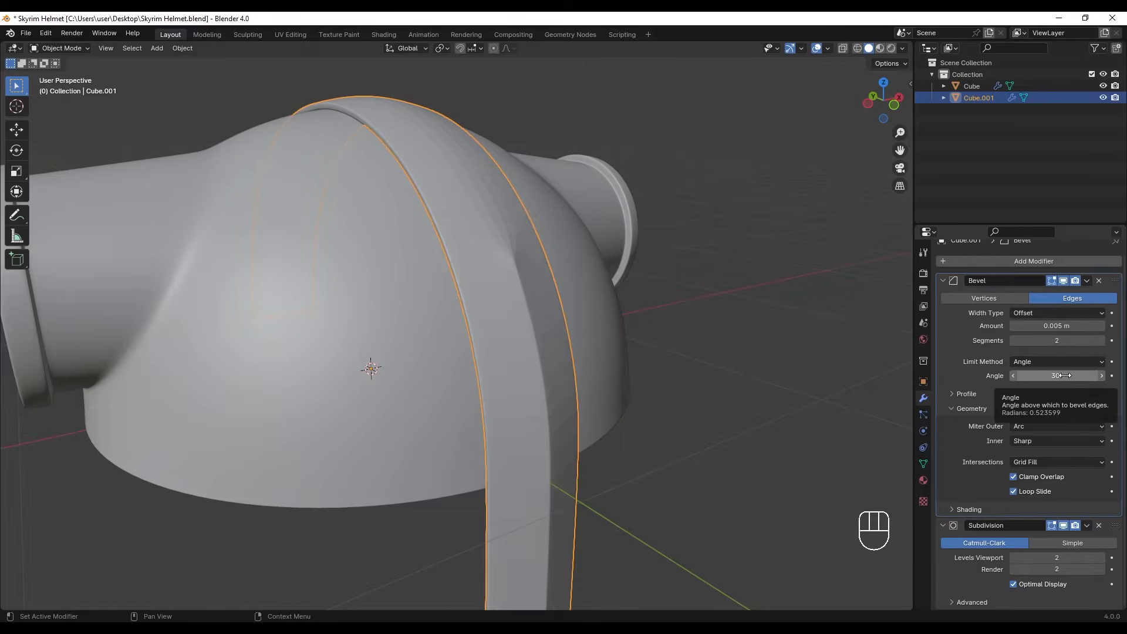
{"action": "key", "text": "shift"}
{"action": "left_click_drag", "start_coordinate": [1066, 375], "coordinate": [780, 361], "text": "shift"}
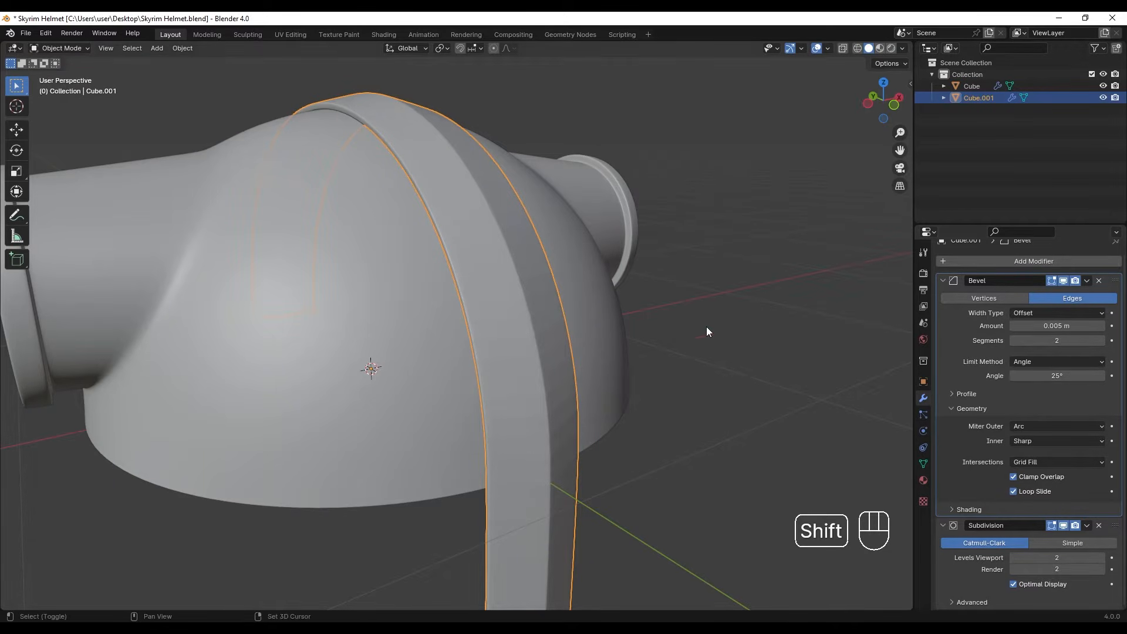
- Select the outward-facing faces along the central strip and nose guard in face mode
{"action": "scroll", "coordinate": [780, 366], "scroll_direction": "down", "scroll_amount": 5}
{"action": "middle_click_drag", "start_coordinate": [580, 241], "coordinate": [552, 253]}
{"action": "scroll", "coordinate": [552, 254], "scroll_direction": "up", "scroll_amount": 2}
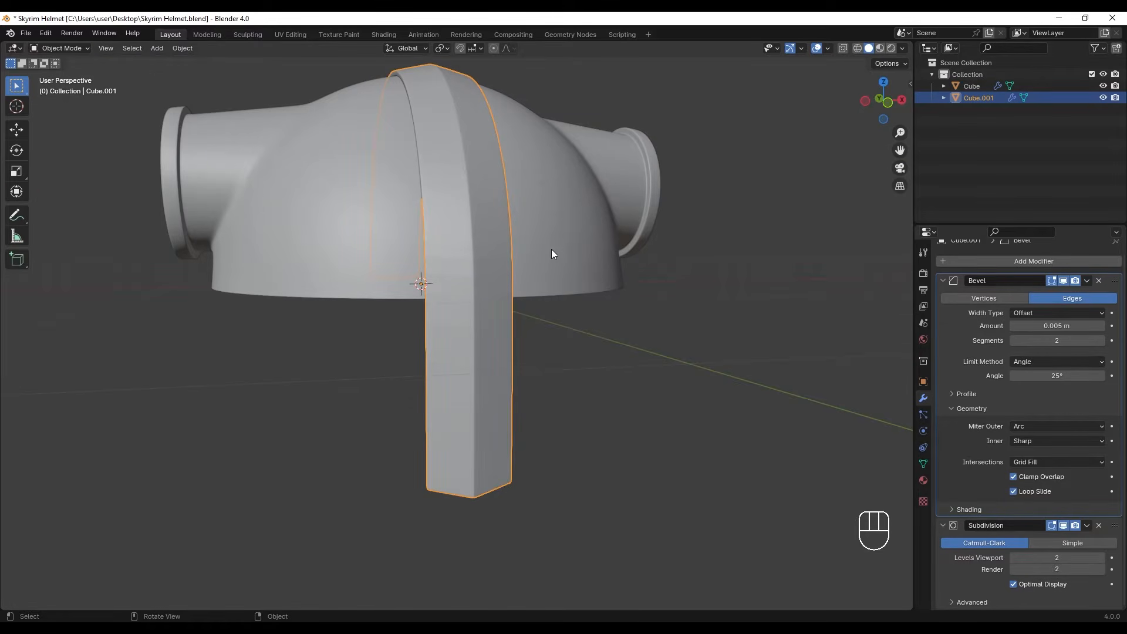
{"action": "left_click", "coordinate": [478, 248]}
{"action": "key", "text": "Tab"}
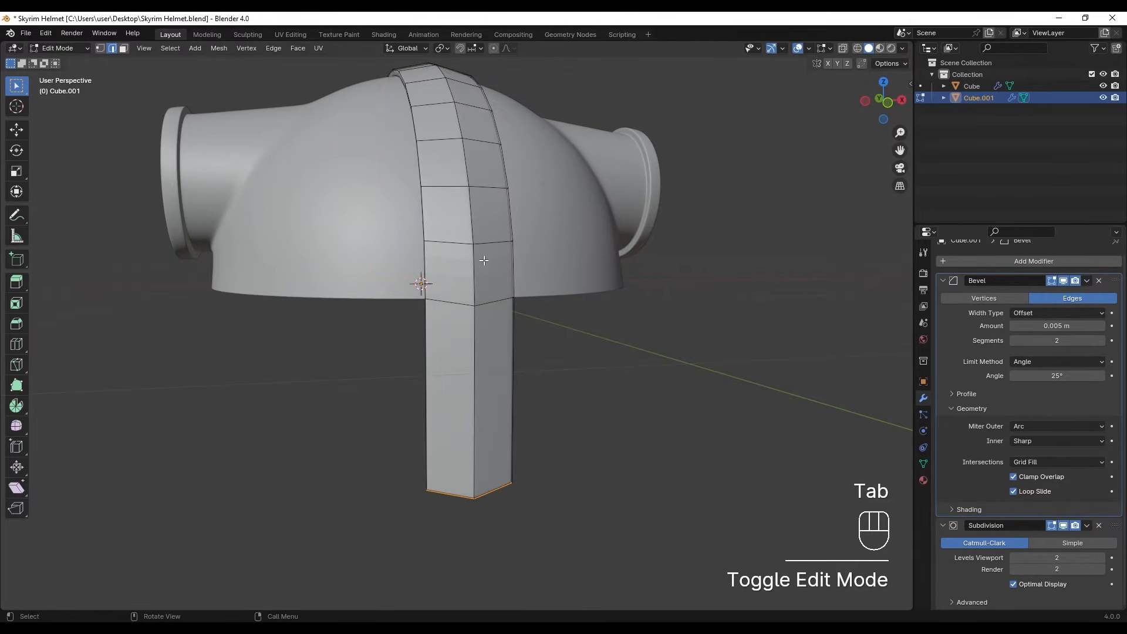
{"action": "middle_click_drag", "start_coordinate": [500, 264], "coordinate": [491, 265]}
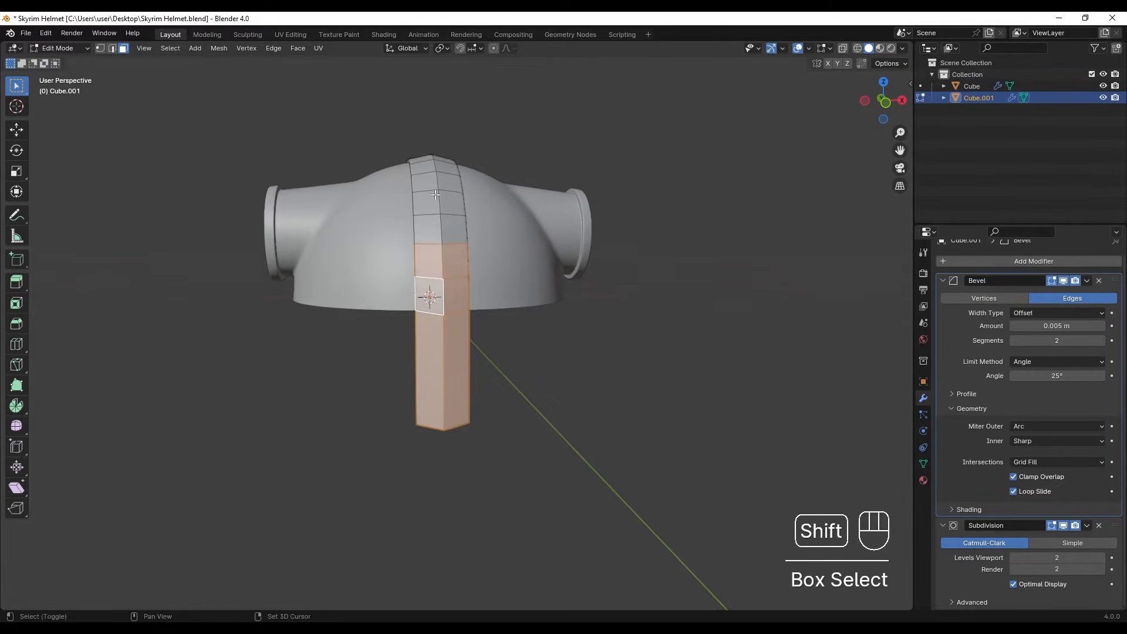
{"action": "middle_click_drag", "start_coordinate": [435, 195], "coordinate": [562, 404], "text": "shift"}
{"action": "left_click_drag", "start_coordinate": [561, 403], "coordinate": [406, 320], "text": "shift"}
{"action": "middle_click_drag", "start_coordinate": [405, 320], "coordinate": [515, 253]}
{"action": "scroll", "coordinate": [515, 253], "scroll_direction": "up", "scroll_amount": 4}
{"action": "scroll", "coordinate": [515, 253], "scroll_direction": "down", "scroll_amount": 5}
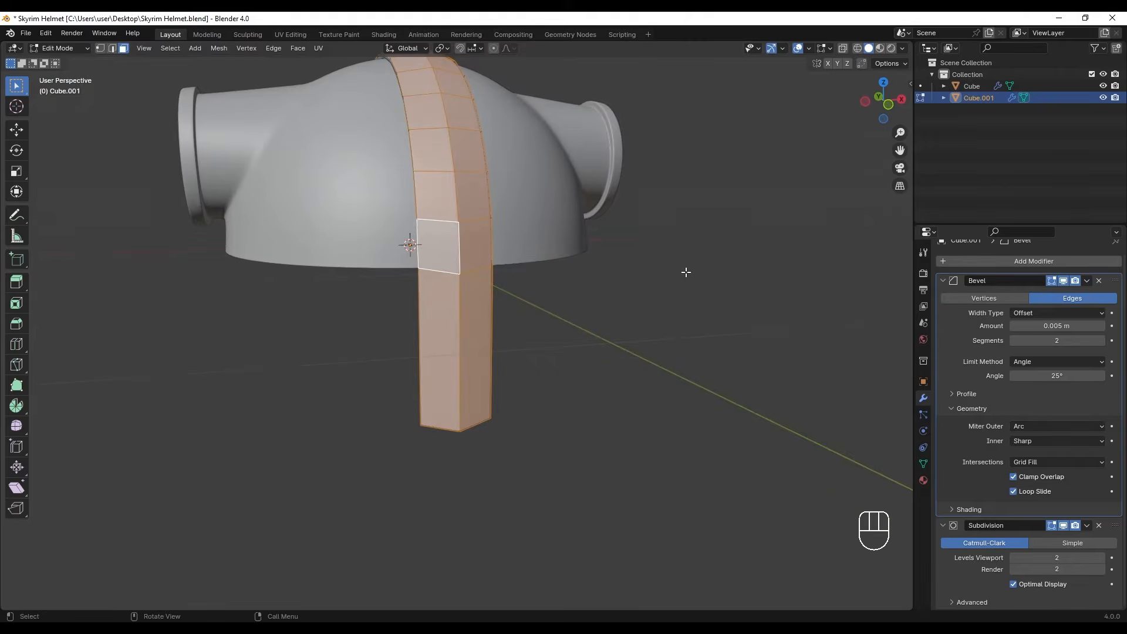
- Inset the selected outer faces of the strip by about 0.036 m to form a border
{"action": "key", "text": "i"}
{"action": "left_click", "coordinate": [603, 294]}
{"action": "scroll", "coordinate": [564, 253], "scroll_direction": "up", "scroll_amount": 3}
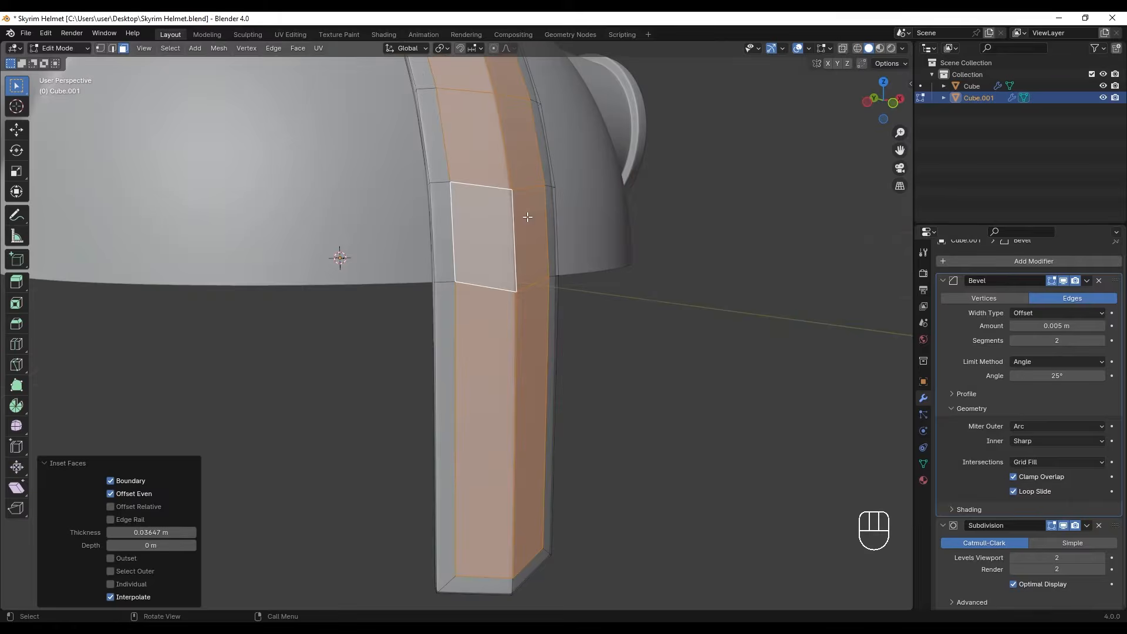
- Try to sink the strip's inset faces inward by about 0.011 m with Shrink/Fatten
{"action": "right_click", "coordinate": [528, 214]}
{"action": "left_click", "coordinate": [494, 259]}
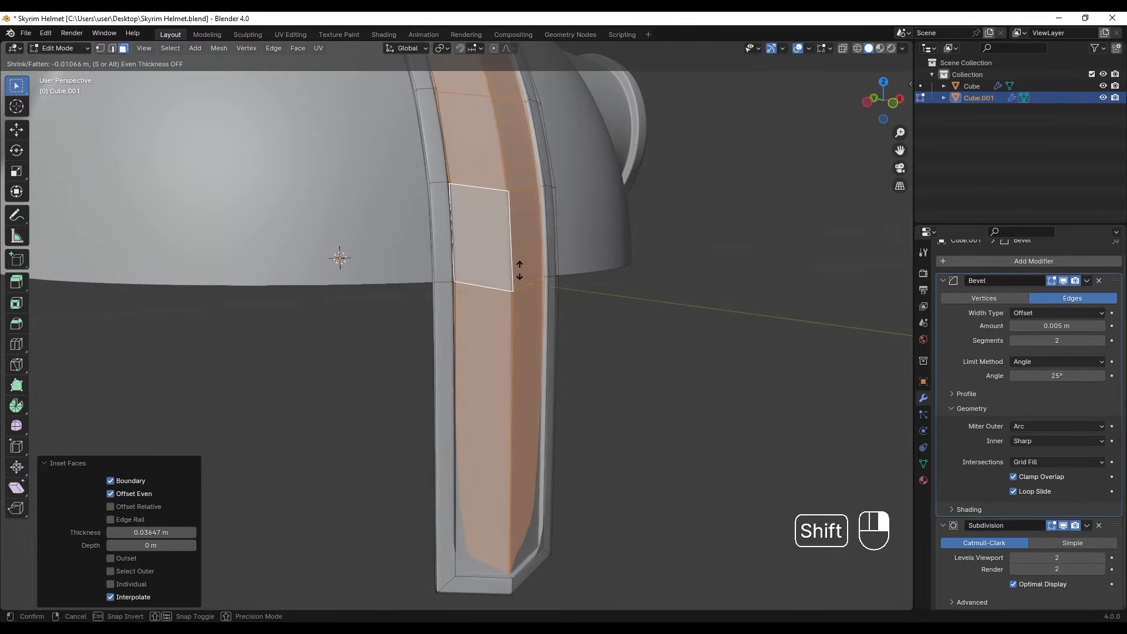
{"action": "left_click", "coordinate": [522, 270]}
{"action": "key", "text": "ctrl+z"}
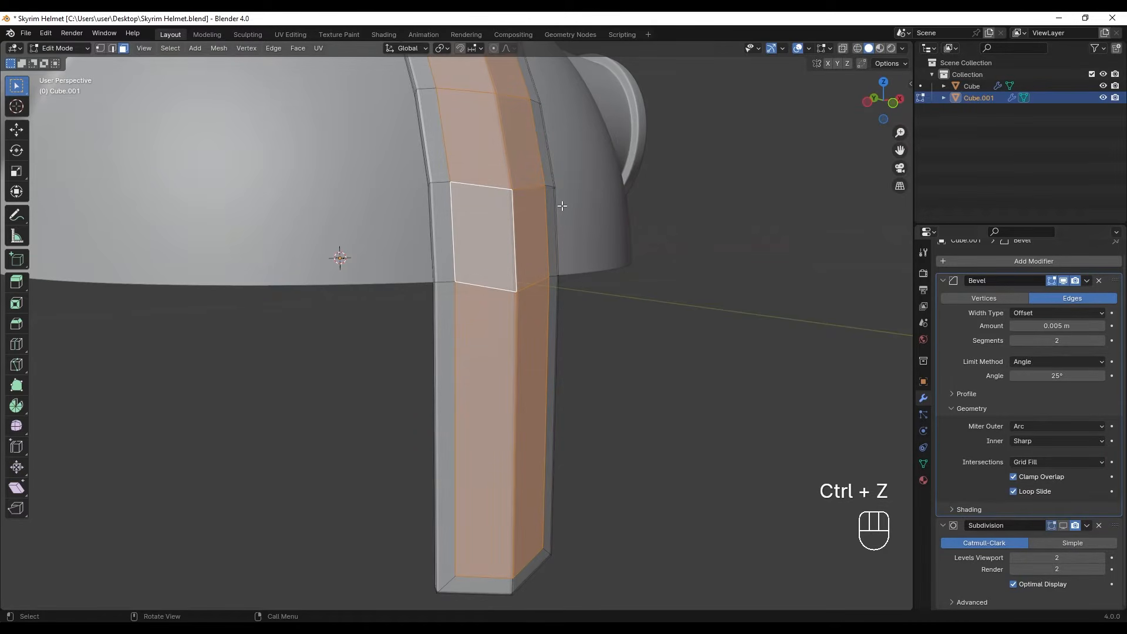
- Extrude the strip's selected inset faces inward along their normals by about 0.0085 m to form a recessed panel
{"action": "middle_click_drag", "start_coordinate": [557, 180], "coordinate": [593, 135], "text": "ctrl"}
{"action": "middle_click_drag", "start_coordinate": [678, 171], "coordinate": [639, 171], "text": "shift"}
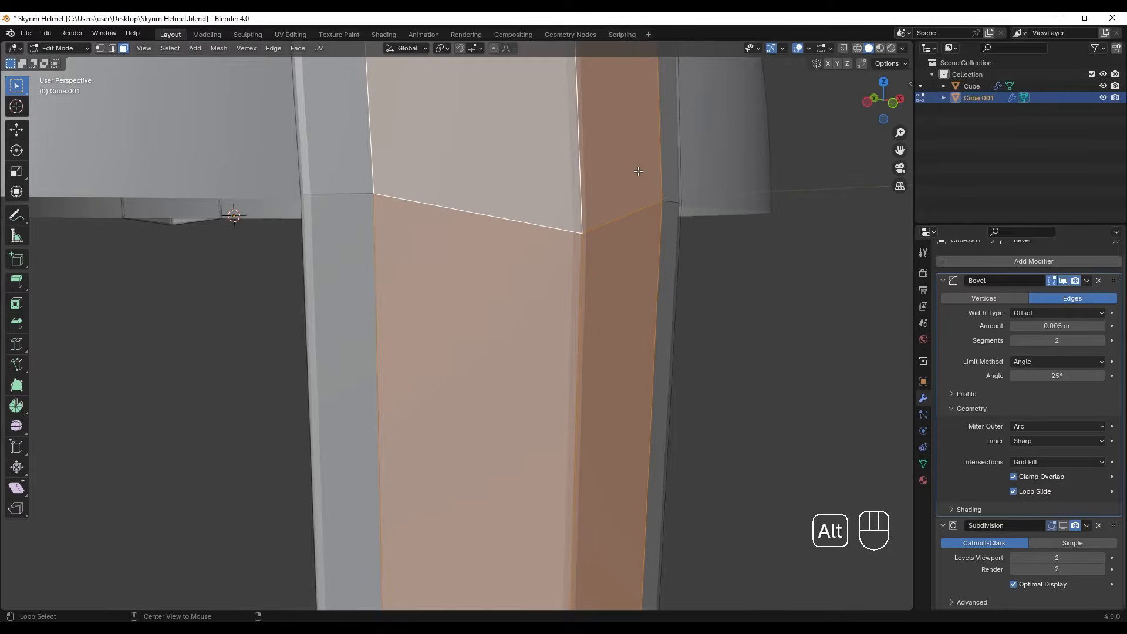
{"action": "key", "text": "alt+e"}
{"action": "left_click", "coordinate": [639, 170]}
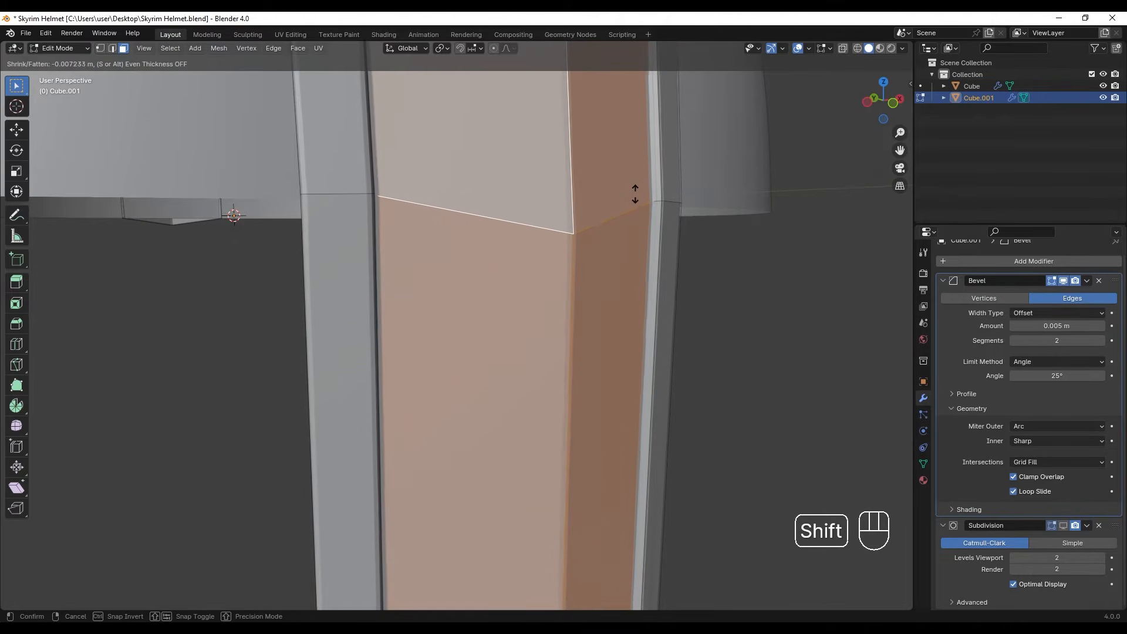
{"action": "left_click", "coordinate": [599, 238]}
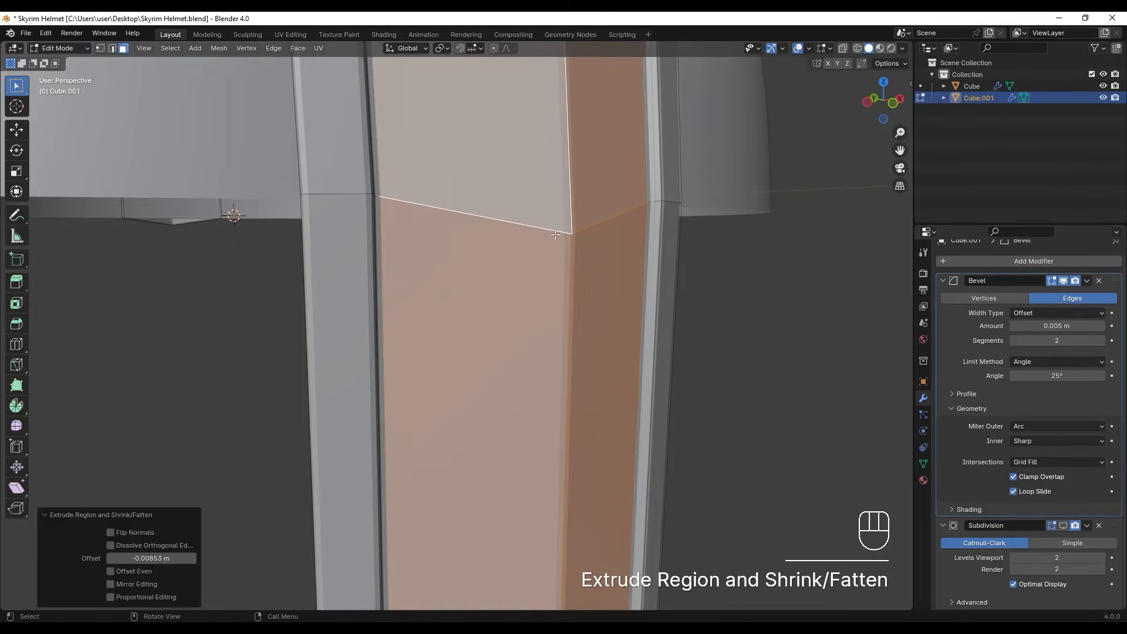
{"action": "scroll", "coordinate": [550, 233], "scroll_direction": "down", "scroll_amount": 10}
{"action": "middle_click_drag", "start_coordinate": [550, 232], "coordinate": [446, 238]}
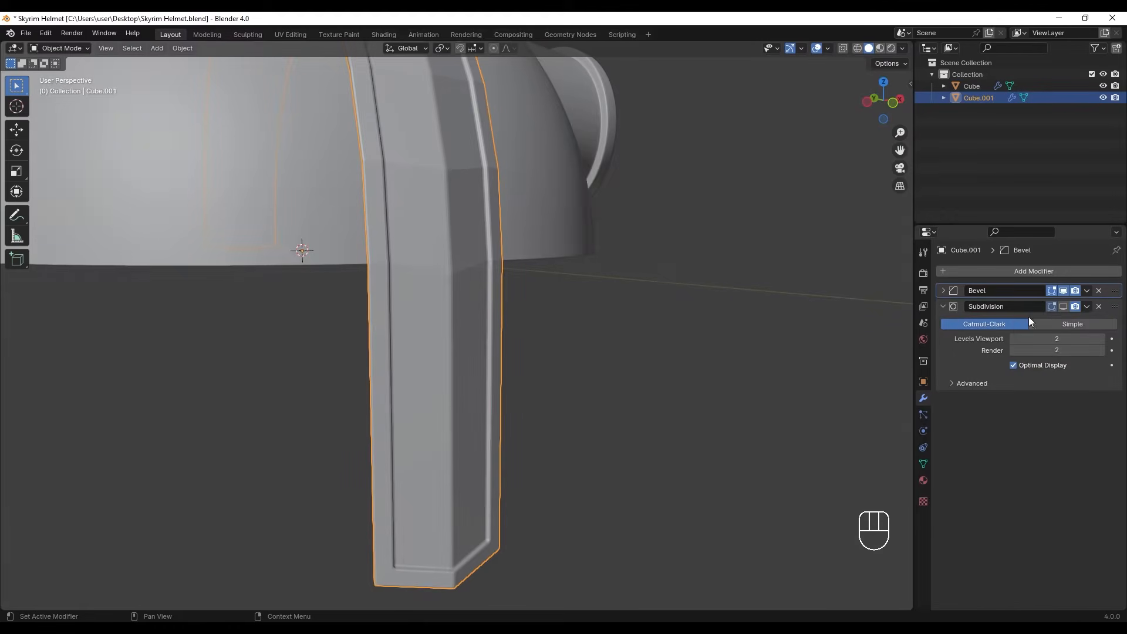
- Turn on the strip's Subdivision display in the viewport and bring the nose guard's lower end into front view
{"action": "left_click", "coordinate": [1064, 307]}
{"action": "middle_click_drag", "start_coordinate": [579, 363], "coordinate": [650, 333], "text": "shift"}
{"action": "middle_click_drag", "start_coordinate": [403, 352], "coordinate": [457, 242], "text": "shift"}
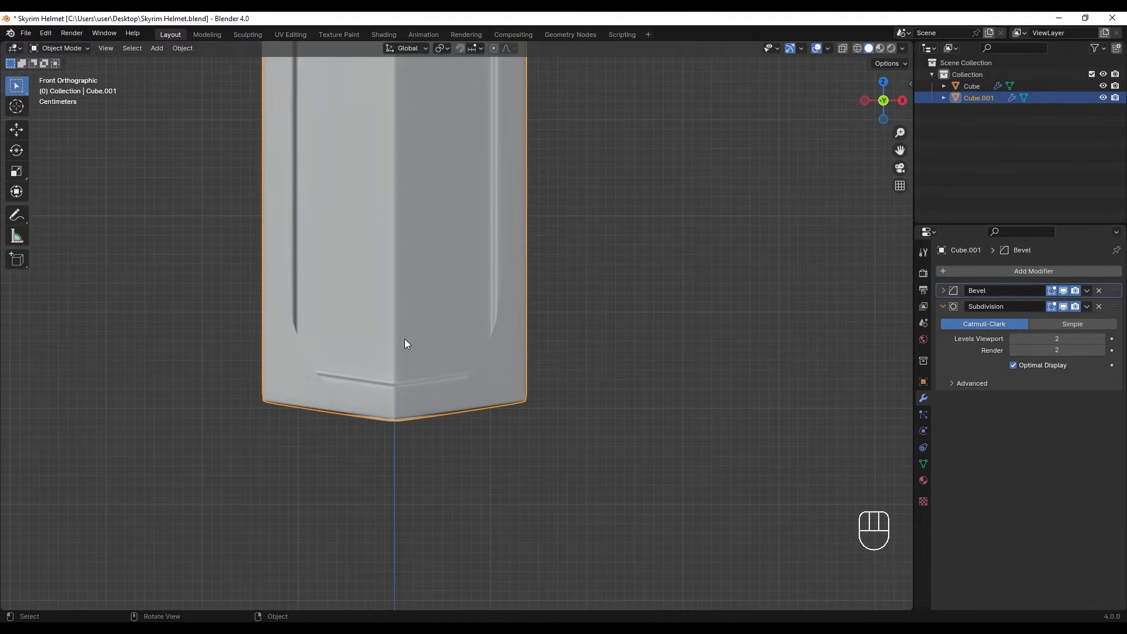
- Add a loop cut across the nose guard and slide it close to the lower border, at a factor of about -0.933
{"action": "key", "text": "Tab"}
{"action": "middle_click_drag", "start_coordinate": [405, 341], "coordinate": [431, 311], "text": "shift"}
{"action": "key", "text": "ctrl+r"}
{"action": "left_click", "coordinate": [450, 154]}
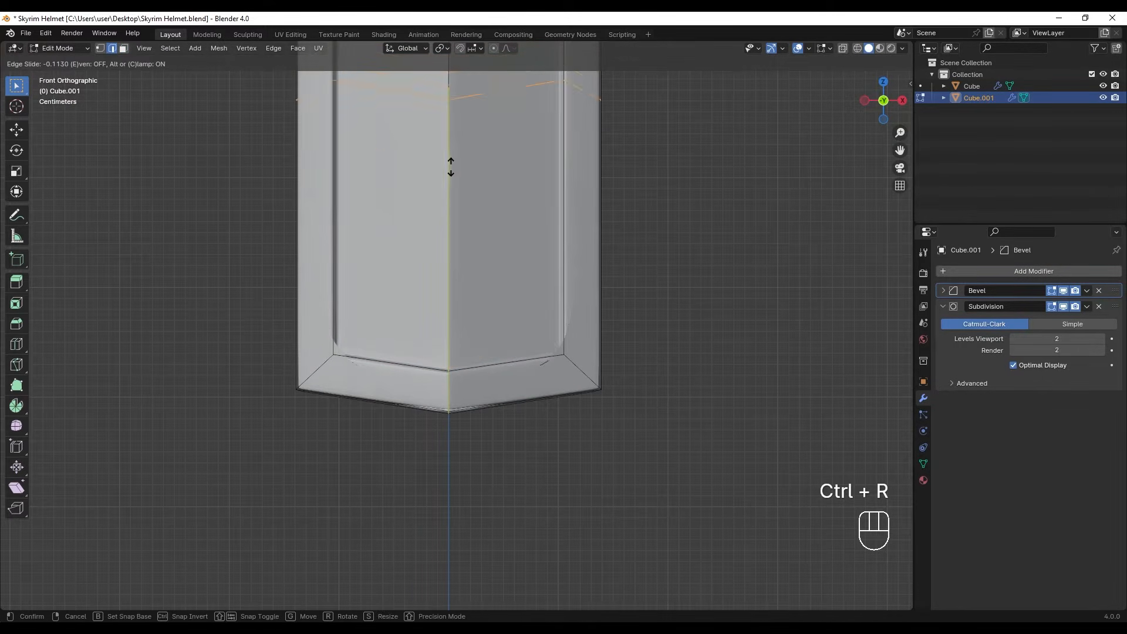
{"action": "key", "text": "shift"}
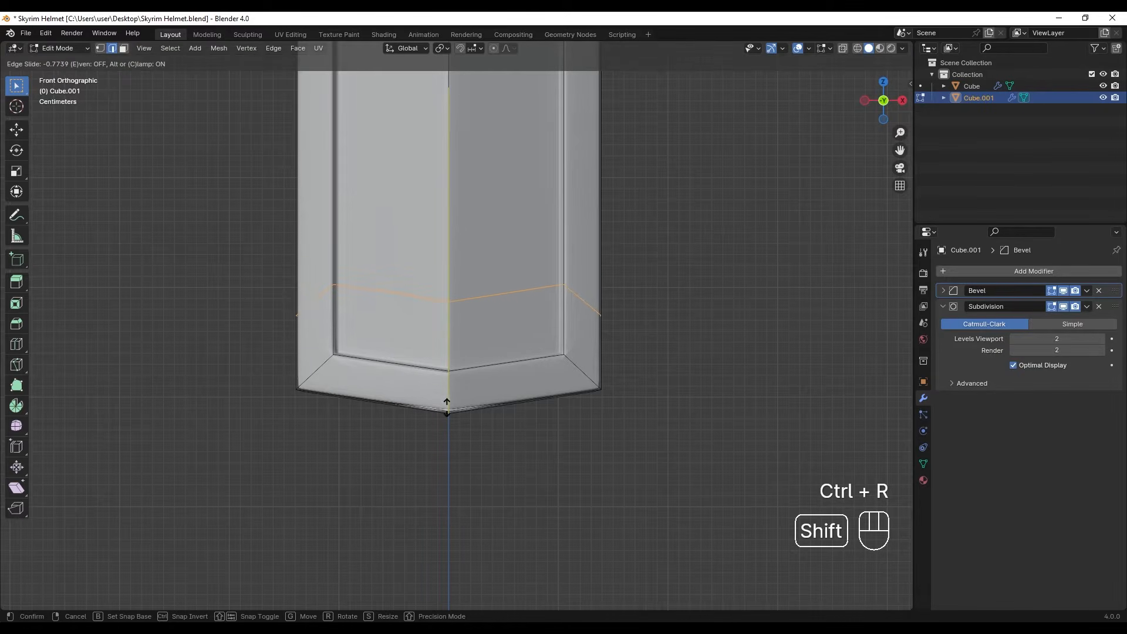
{"action": "left_click", "coordinate": [500, 304]}
- Add a lengthwise loop cut on each half of the strip, slid toward the side borders at factors of about 0.71 and -0.71
{"action": "key", "text": "ctrl+r"}
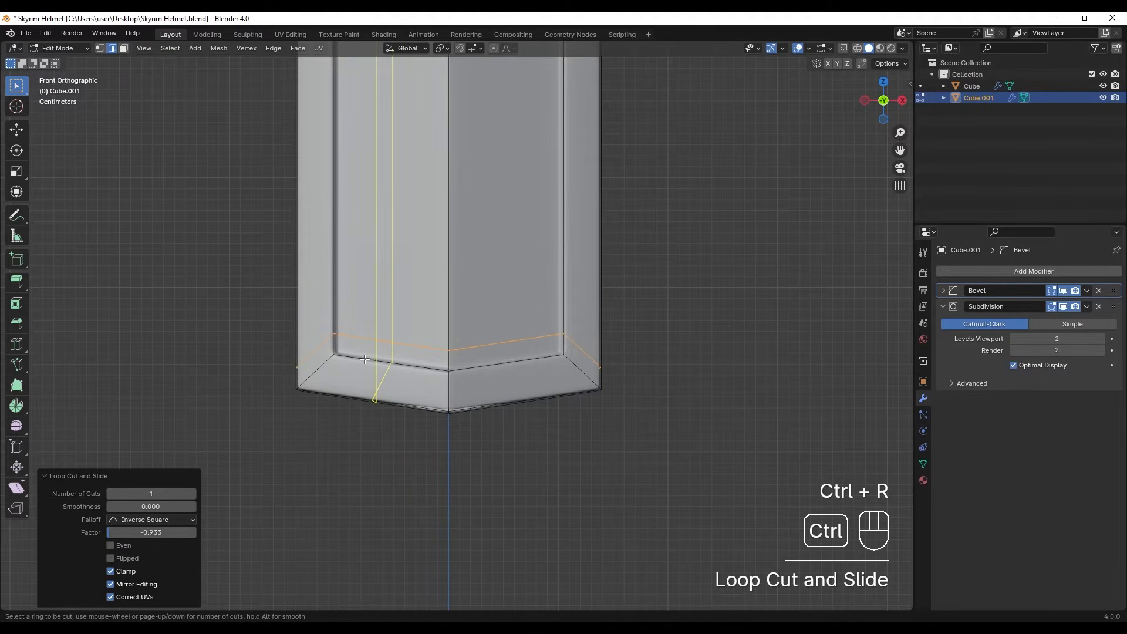
{"action": "left_click", "coordinate": [360, 359]}
{"action": "left_click", "coordinate": [322, 363]}
{"action": "key", "text": "ctrl+r"}
{"action": "left_click", "coordinate": [524, 341]}
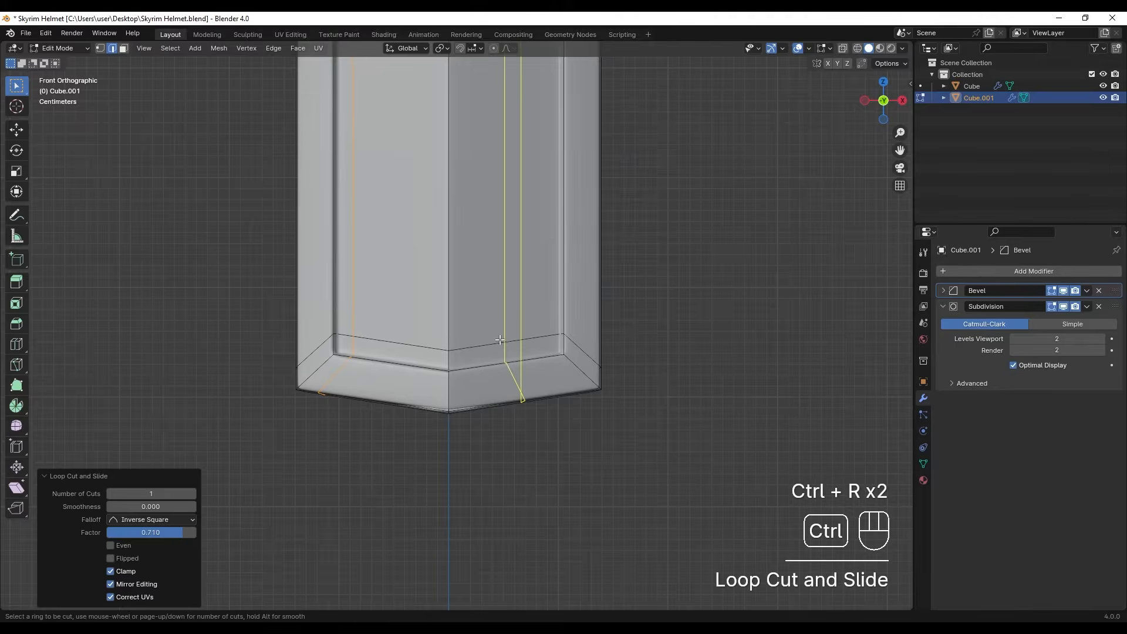
{"action": "left_click", "coordinate": [548, 340]}
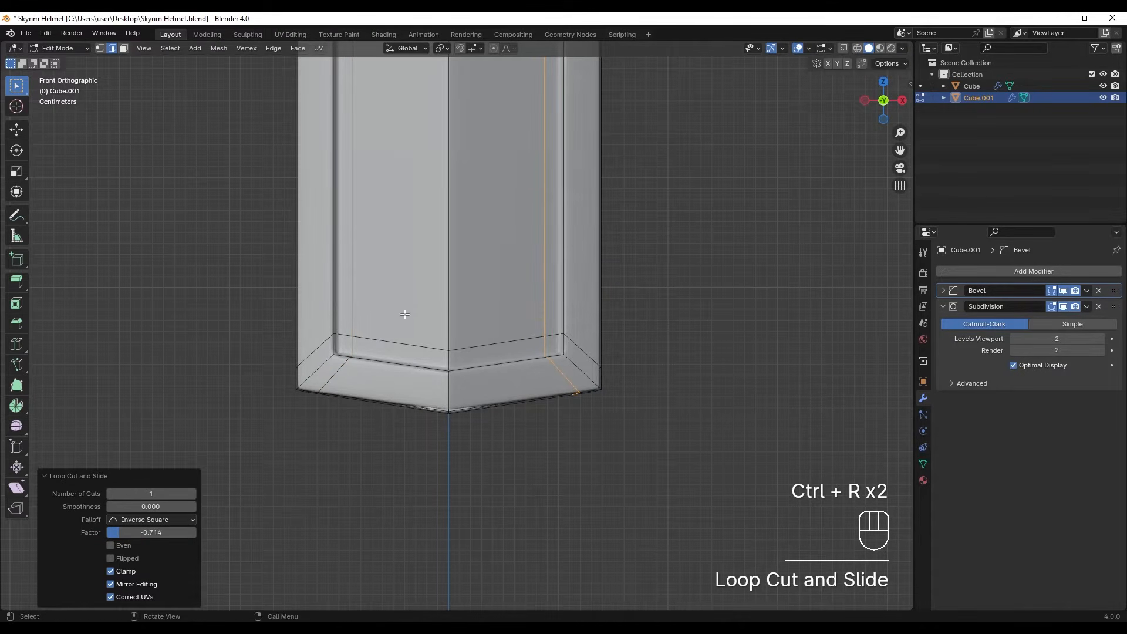
- Add a loop cut across the strip's rear end and slide it near the lower border, at a factor of about -0.776
{"action": "scroll", "coordinate": [403, 319], "scroll_direction": "down", "scroll_amount": 6}
{"action": "middle_click_drag", "start_coordinate": [405, 320], "coordinate": [593, 138]}
{"action": "scroll", "coordinate": [587, 141], "scroll_direction": "up", "scroll_amount": 5}
{"action": "middle_click_drag", "start_coordinate": [470, 130], "coordinate": [467, 165]}
{"action": "middle_click_drag", "start_coordinate": [467, 165], "coordinate": [462, 253], "text": "shift"}
{"action": "scroll", "coordinate": [462, 253], "scroll_direction": "up", "scroll_amount": 2}
{"action": "key", "text": "Tab"}
{"action": "key", "text": "Tab"}
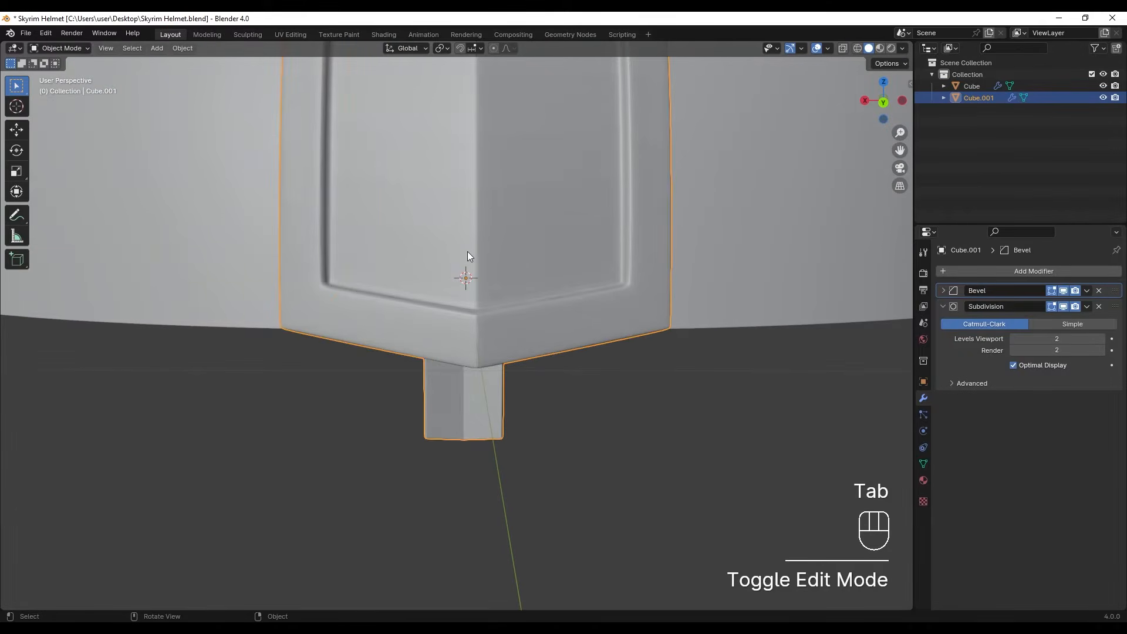
{"action": "key", "text": "ctrl+r"}
{"action": "left_click", "coordinate": [467, 199]}
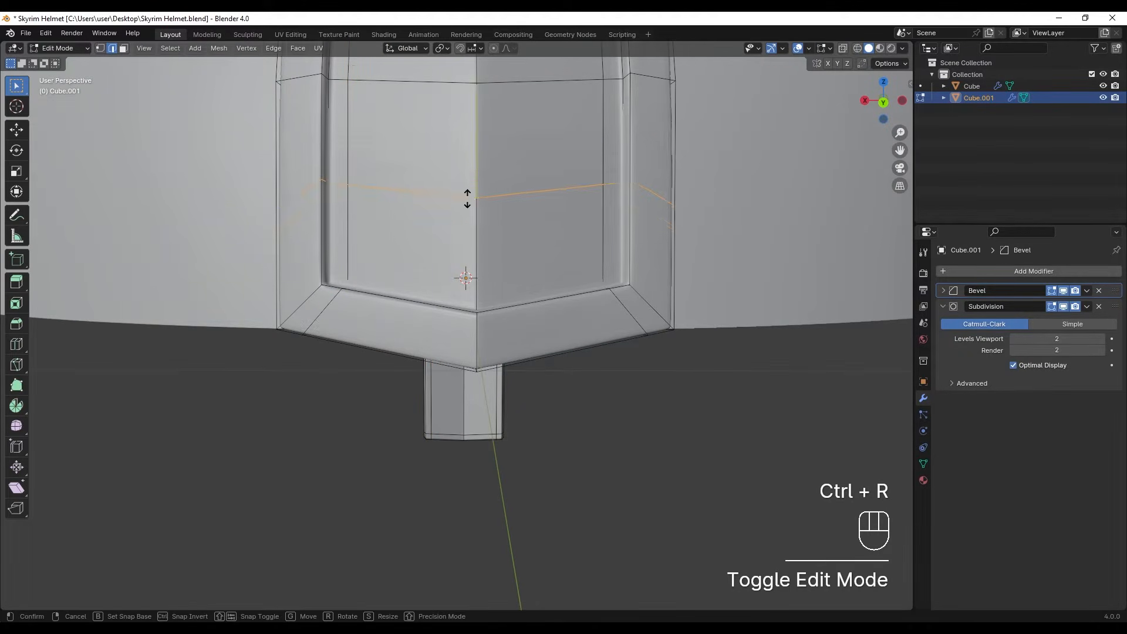
{"action": "left_click", "coordinate": [457, 282]}
{"action": "scroll", "coordinate": [458, 282], "scroll_direction": "down", "scroll_amount": 7}
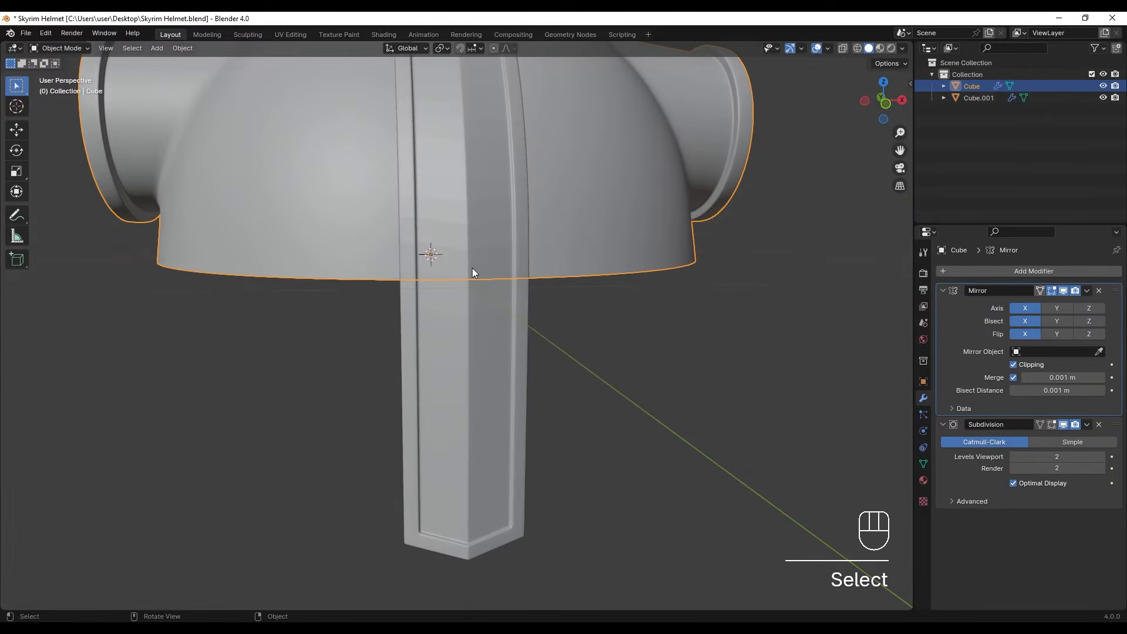
- Select the vertices along the inner bottom edge of the nose guard and move them down about 0.012 m along Z
{"action": "left_click", "coordinate": [488, 331]}
{"action": "right_click", "coordinate": [488, 330]}
{"action": "left_click", "coordinate": [481, 312]}
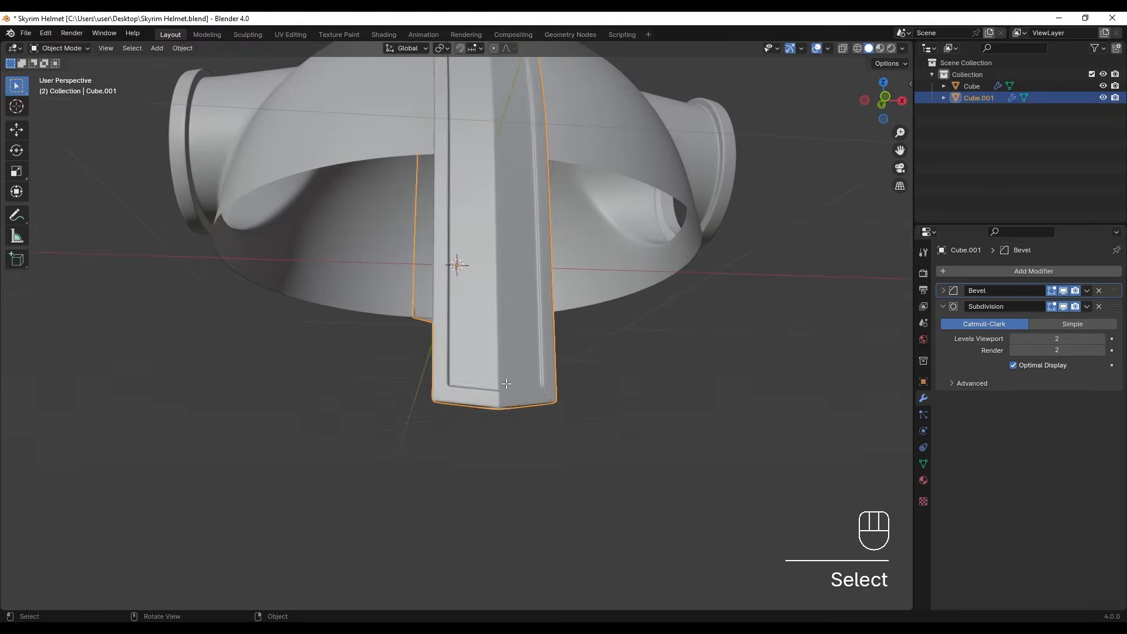
{"action": "key", "text": "Tab"}
{"action": "middle_click_drag", "start_coordinate": [506, 383], "coordinate": [504, 352]}
{"action": "scroll", "coordinate": [504, 352], "scroll_direction": "up", "scroll_amount": 4}
{"action": "middle_click_drag", "start_coordinate": [250, 161], "coordinate": [254, 212], "text": "shift"}
{"action": "left_click", "coordinate": [222, 186]}
{"action": "left_click", "coordinate": [255, 181], "text": "shift"}
{"action": "left_click", "coordinate": [723, 206], "text": "ctrl"}
{"action": "key", "text": "g"}
{"action": "key", "text": "z"}
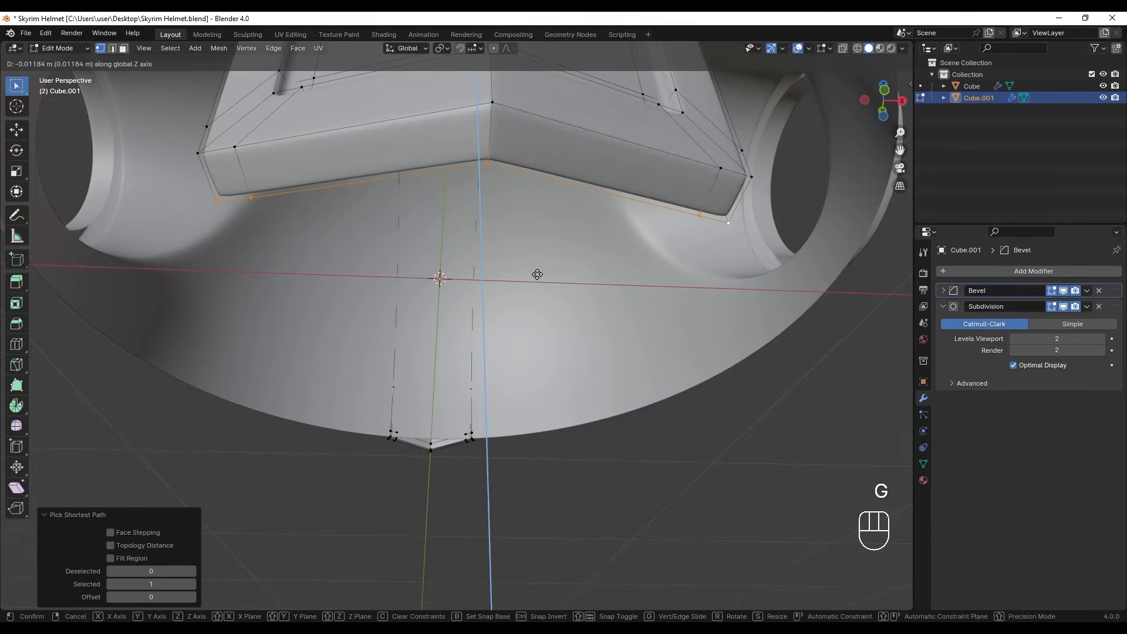
{"action": "left_click", "coordinate": [536, 275]}
- Select the vertices along the outer bottom edge of the strip's rear end and adjust their height along Z
{"action": "middle_click_drag", "start_coordinate": [536, 274], "coordinate": [544, 303], "text": "alt"}
{"action": "middle_click_drag", "start_coordinate": [446, 404], "coordinate": [517, 246]}
{"action": "middle_click_drag", "start_coordinate": [517, 246], "coordinate": [497, 205], "text": "ctrl"}
{"action": "middle_click_drag", "start_coordinate": [496, 205], "coordinate": [497, 281], "text": "shift"}
{"action": "middle_click_drag", "start_coordinate": [498, 282], "coordinate": [517, 112], "text": "shift"}
{"action": "left_click", "coordinate": [188, 237]}
{"action": "left_click", "coordinate": [717, 259], "text": "ctrl"}
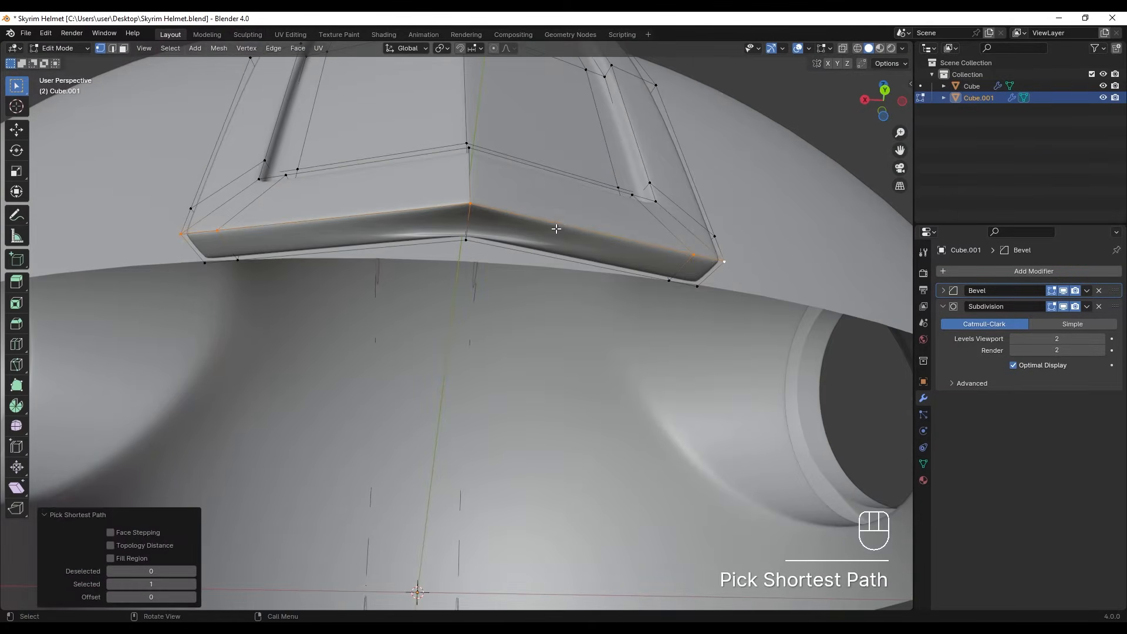
{"action": "key", "text": "g"}
{"action": "key", "text": "z"}
{"action": "left_click", "coordinate": [562, 213]}
{"action": "middle_click_drag", "start_coordinate": [562, 212], "coordinate": [579, 346], "text": "ctrl"}
{"action": "middle_click_drag", "start_coordinate": [579, 347], "coordinate": [564, 469]}
{"action": "key", "text": "Tab"}
{"action": "middle_click_drag", "start_coordinate": [563, 469], "coordinate": [552, 294], "text": "shift"}
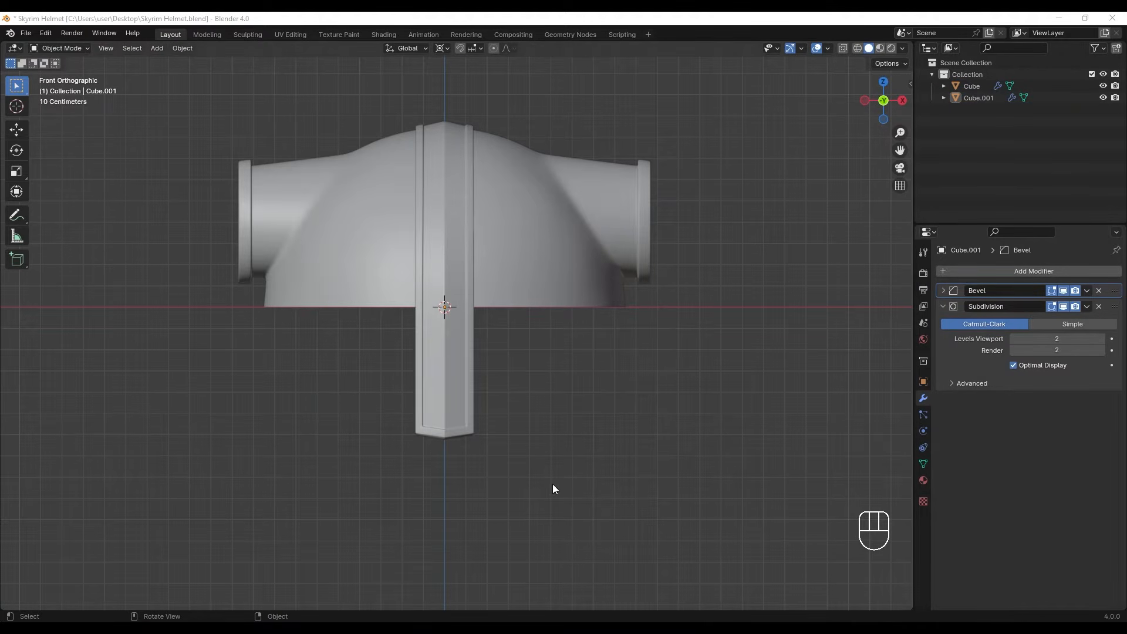
- Select the edges along the front half of the dome's bottom rim in edge mode
{"action": "left_click", "coordinate": [531, 293]}
{"action": "key", "text": "Tab"}
{"action": "middle_click_drag", "start_coordinate": [365, 351], "coordinate": [490, 334]}
{"action": "key", "text": "2"}
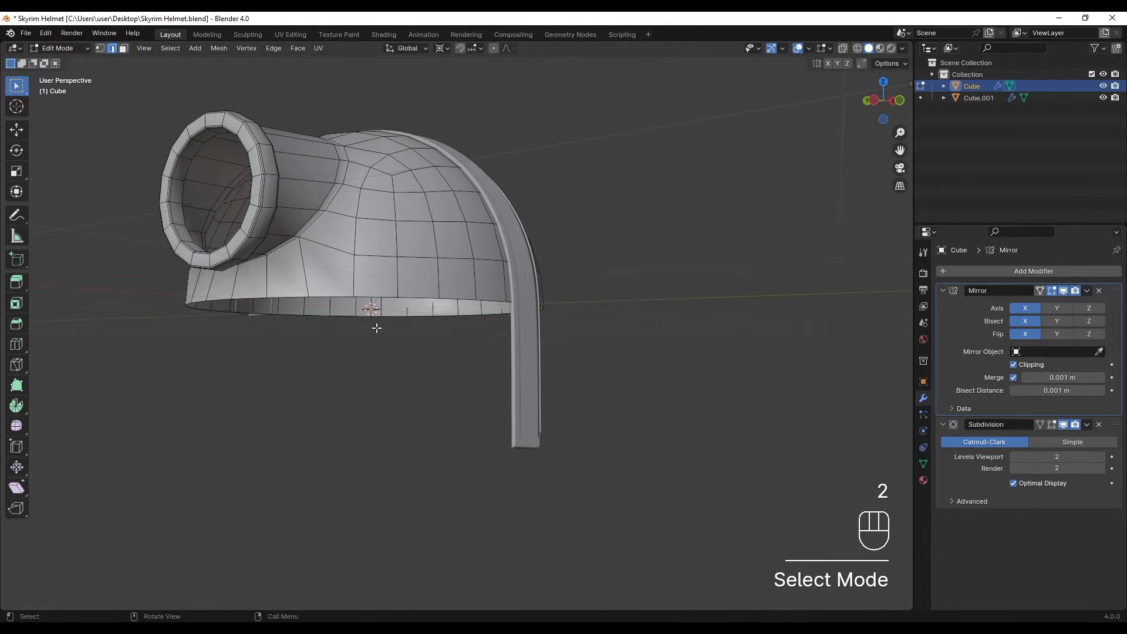
{"action": "middle_click_drag", "start_coordinate": [332, 319], "coordinate": [619, 342]}
{"action": "left_click", "coordinate": [610, 293], "text": "ctrl"}
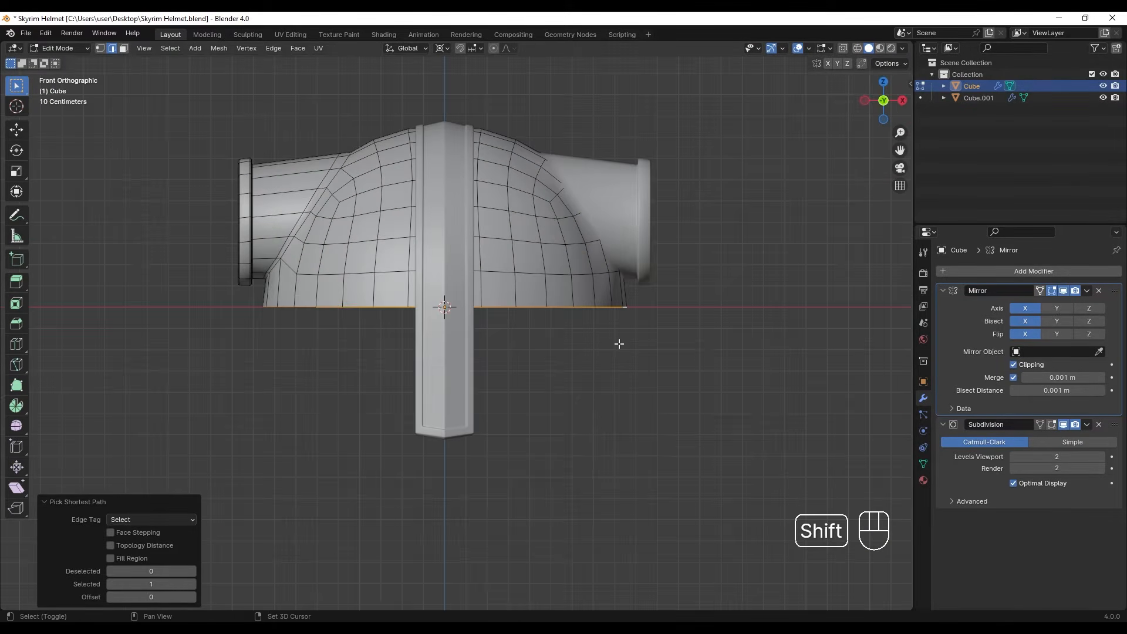
- Duplicate the selected rim edges about 0.28 m downward and separate the copy into its own object
{"action": "key", "text": "shift+d"}
{"action": "left_click", "coordinate": [615, 408]}
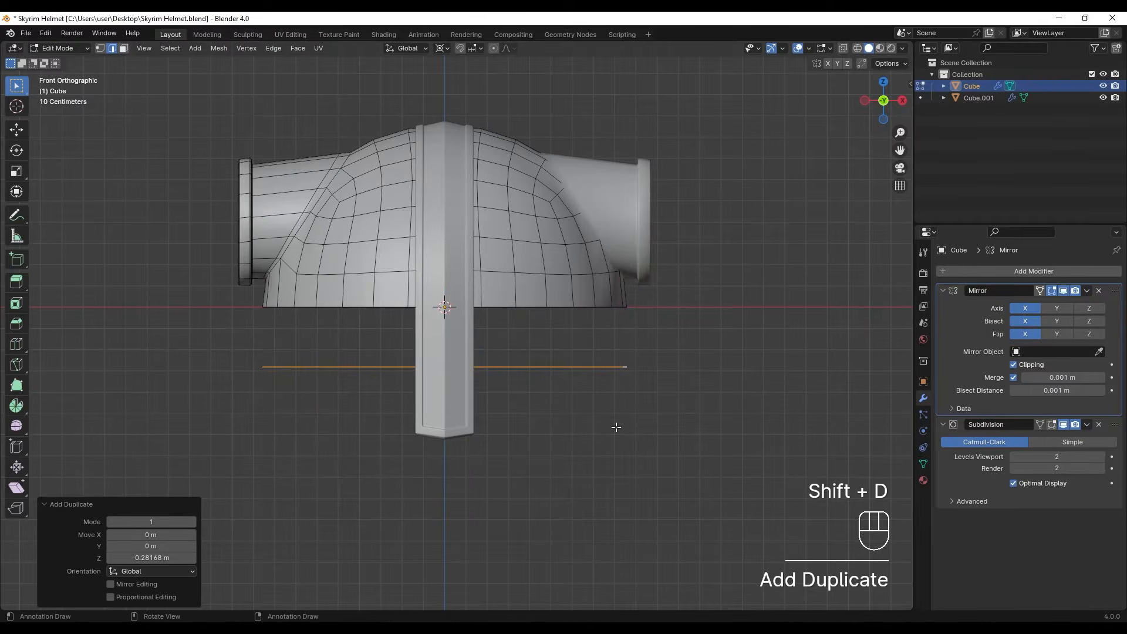
{"action": "key", "text": "p"}
{"action": "left_click", "coordinate": [616, 427]}
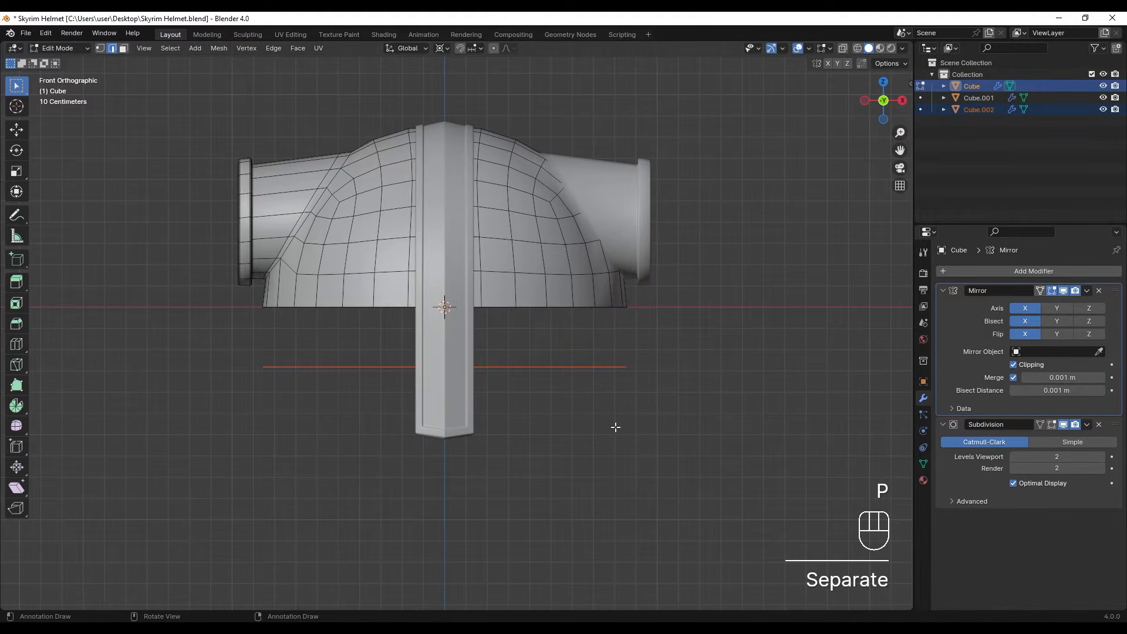
- Remove the Mirror and Subdivision modifiers from the separated rim edge object
{"action": "key", "text": "Tab"}
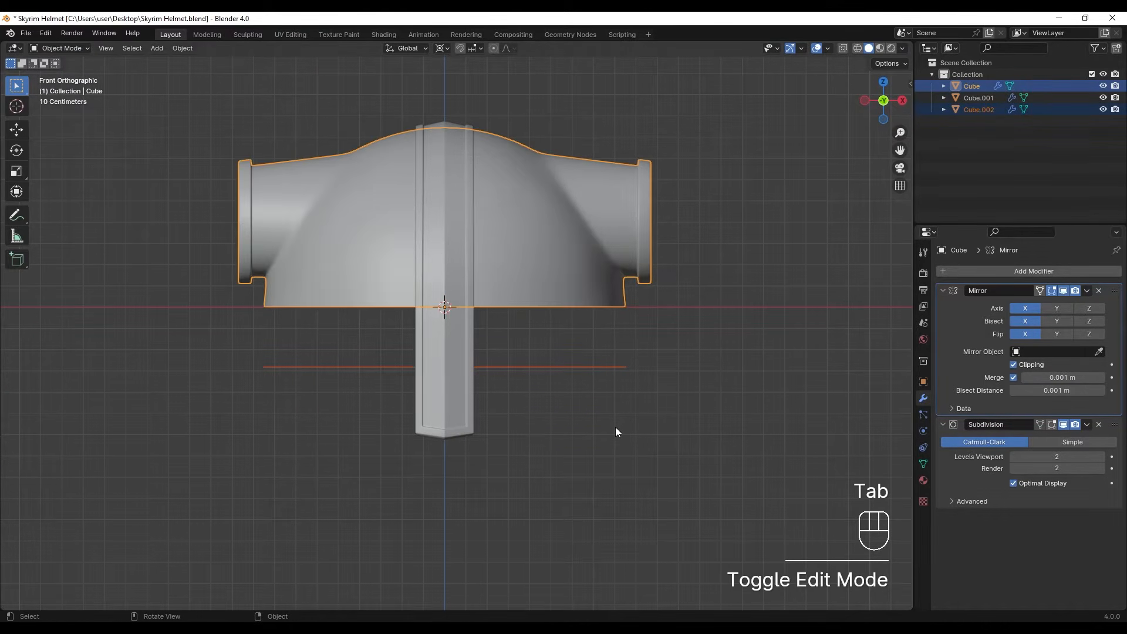
{"action": "left_click", "coordinate": [615, 427]}
{"action": "left_click", "coordinate": [555, 368]}
{"action": "scroll", "coordinate": [539, 384], "scroll_direction": "up", "scroll_amount": 1}
{"action": "middle_click_drag", "start_coordinate": [543, 347], "coordinate": [581, 299], "text": "shift"}
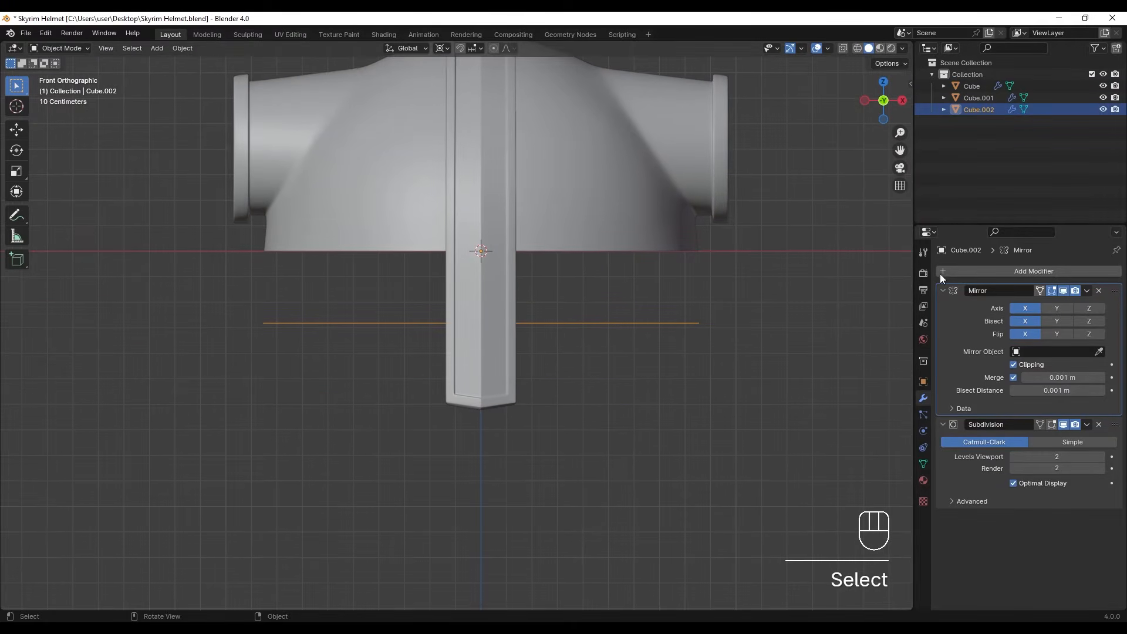
{"action": "left_click", "coordinate": [1099, 291]}
{"action": "left_click", "coordinate": [1099, 292]}
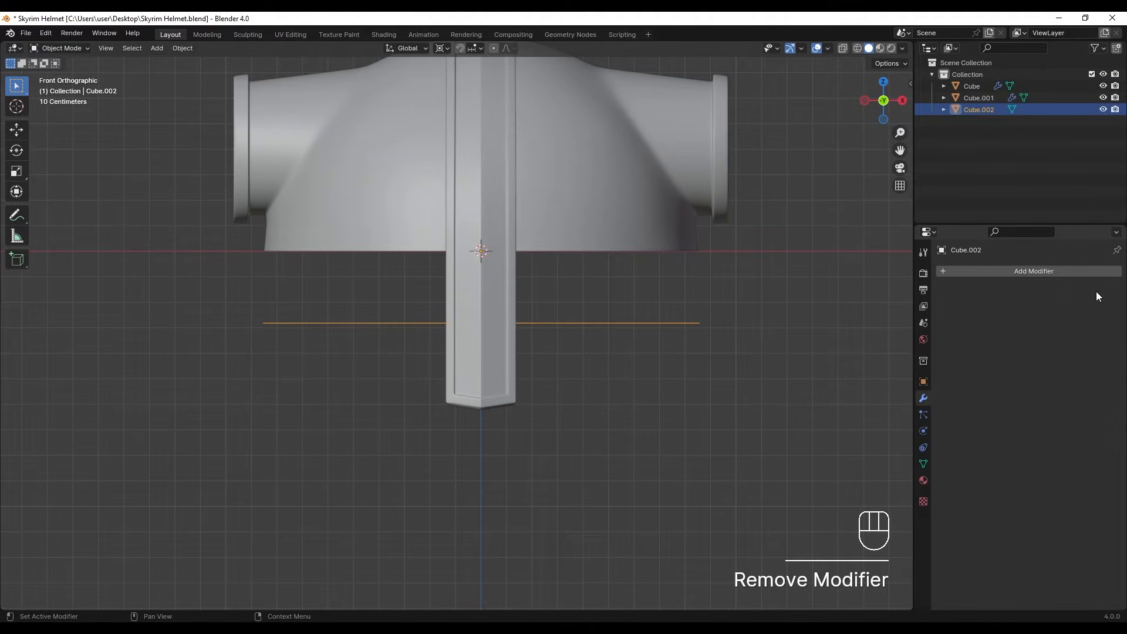
{"action": "middle_click_drag", "start_coordinate": [401, 319], "coordinate": [424, 338], "text": "shift"}
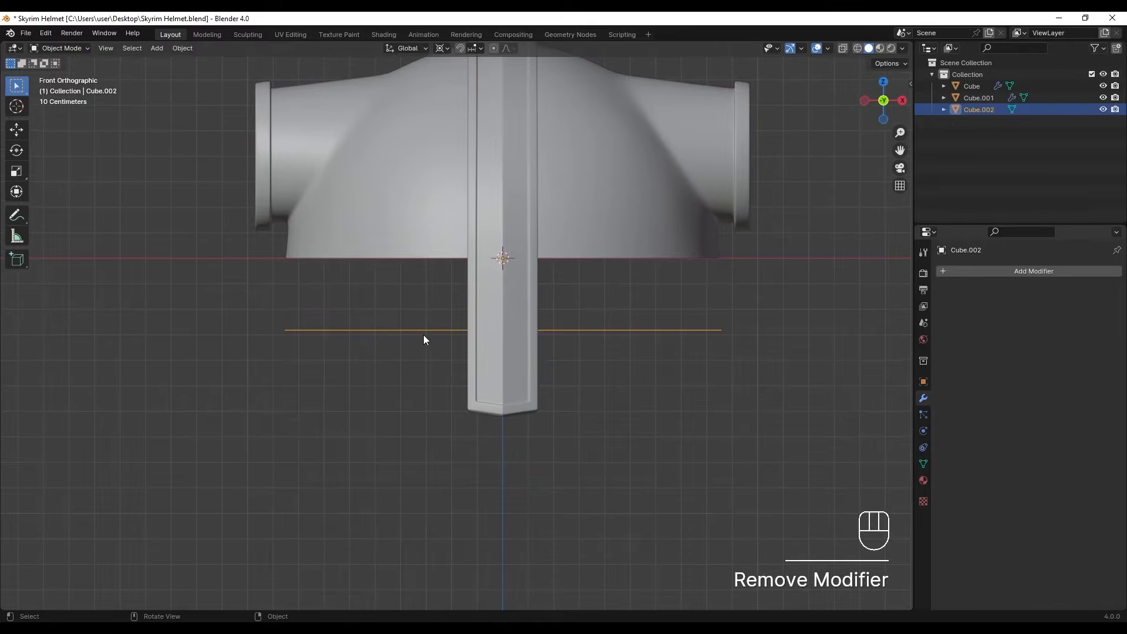
- Move the separated edge object up about 0.279 m along Z to meet the dome's bottom rim
{"action": "key", "text": "g"}
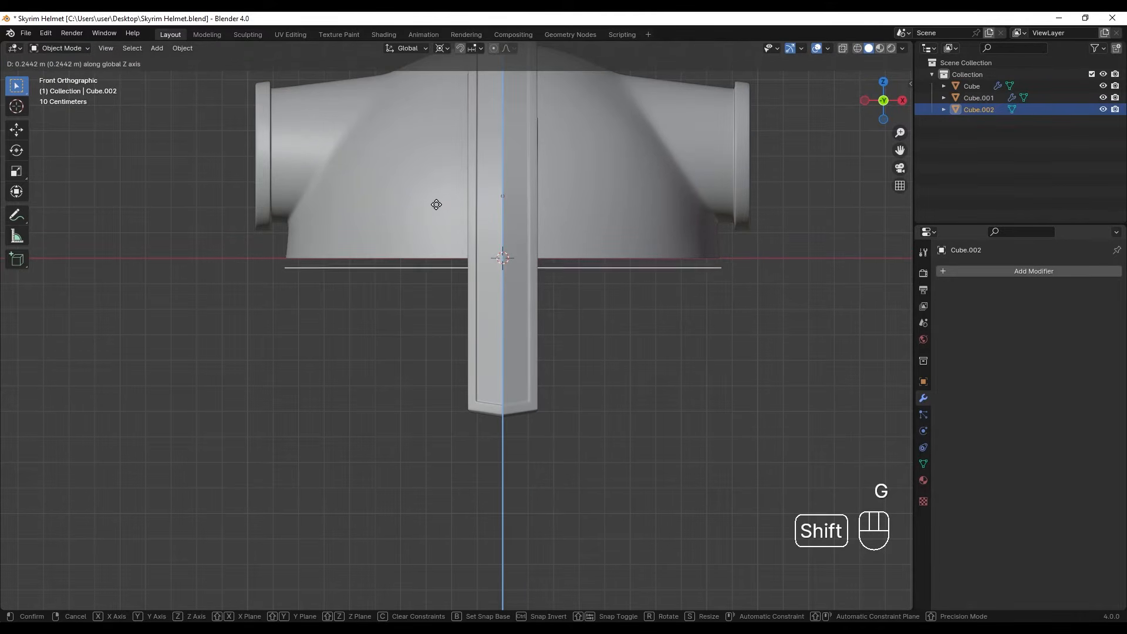
{"action": "left_click", "coordinate": [443, 135]}
{"action": "scroll", "coordinate": [420, 292], "scroll_direction": "up", "scroll_amount": 2}
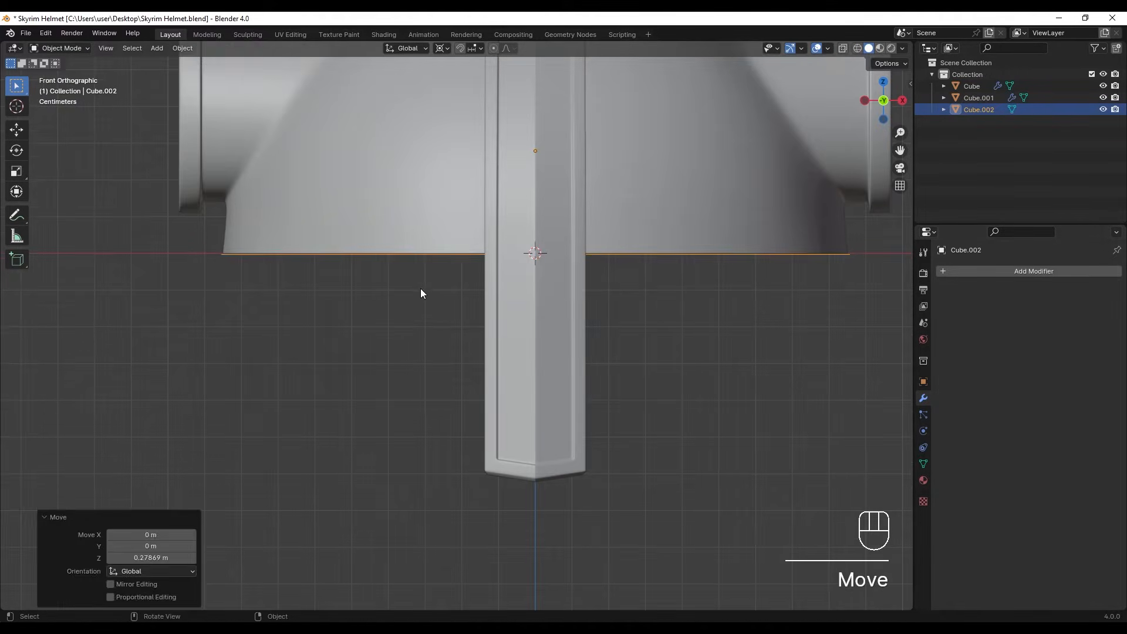
- Extrude all edges of the separated rim downward about 0.18 m along Z to form a band
{"action": "key", "text": "Tab"}
{"action": "key", "text": "a"}
{"action": "key", "text": "e"}
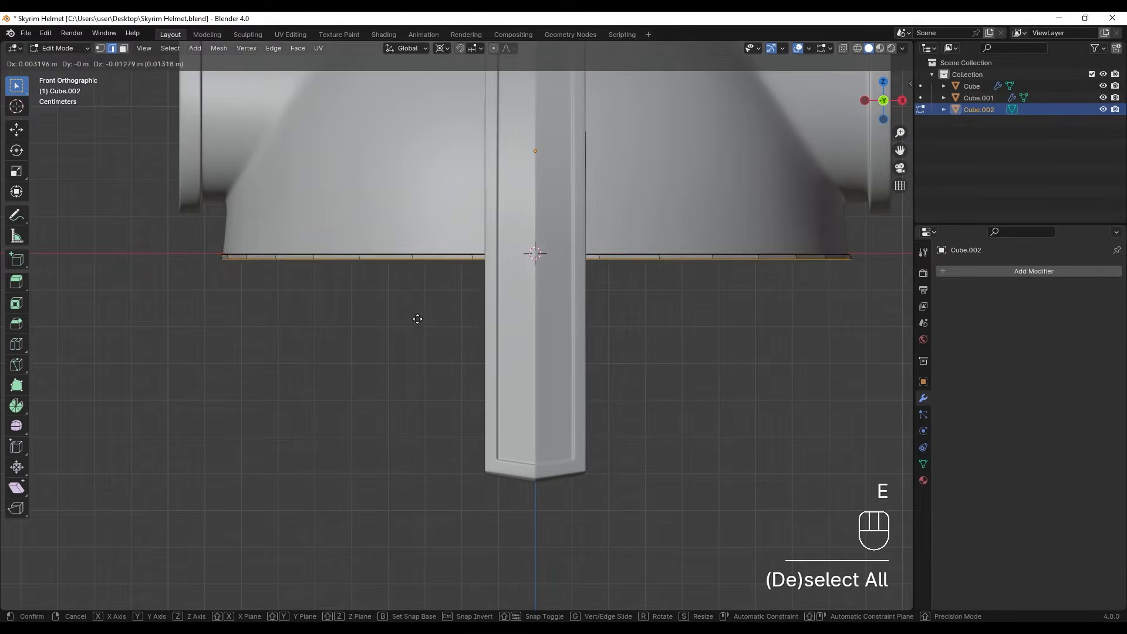
{"action": "left_click", "coordinate": [419, 373]}
{"action": "scroll", "coordinate": [423, 310], "scroll_direction": "down", "scroll_amount": 3}
{"action": "middle_click_drag", "start_coordinate": [423, 310], "coordinate": [621, 331]}
{"action": "scroll", "coordinate": [401, 321], "scroll_direction": "up", "scroll_amount": 6}
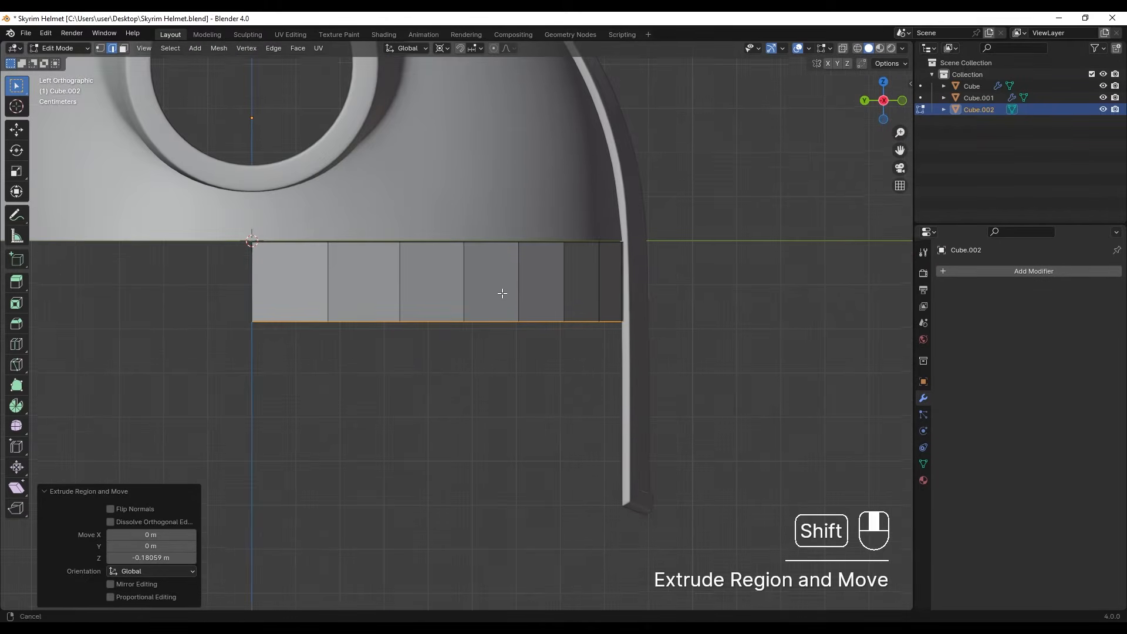
- Set the pivot point to the 3D Cursor and scale the band to about 0.978 so it fits inside the strip
{"action": "middle_click_drag", "start_coordinate": [501, 284], "coordinate": [485, 289], "text": "shift"}
{"action": "left_click", "coordinate": [444, 48]}
{"action": "left_click", "coordinate": [451, 90]}
{"action": "scroll", "coordinate": [509, 350], "scroll_direction": "up", "scroll_amount": 1}
{"action": "key", "text": "Tab"}
{"action": "scroll", "coordinate": [605, 352], "scroll_direction": "up", "scroll_amount": 1}
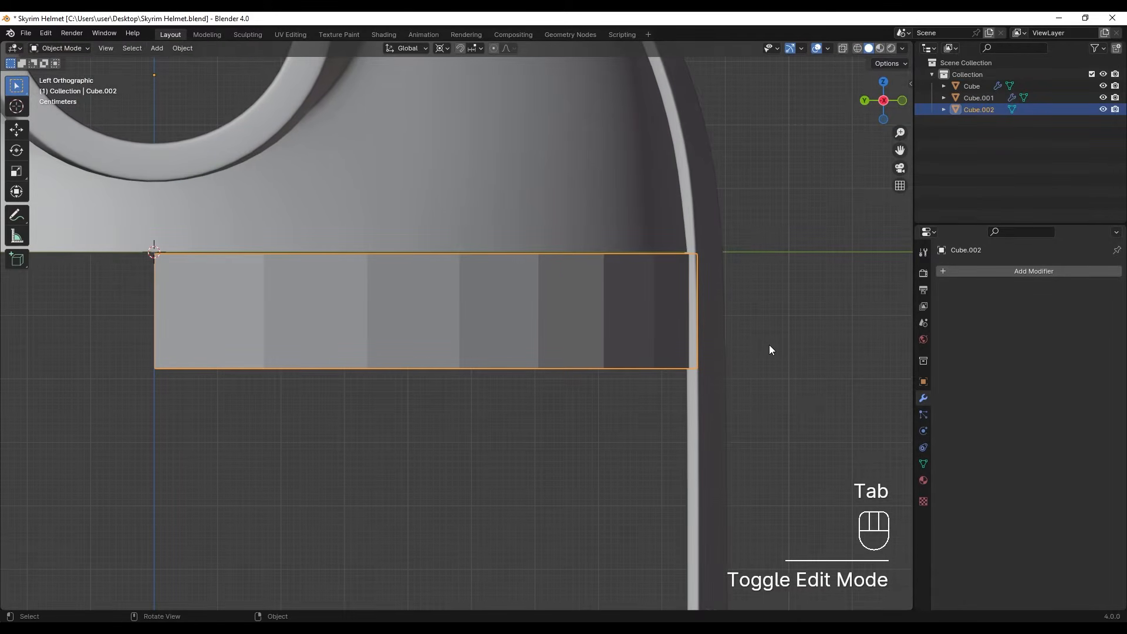
{"action": "key", "text": "s"}
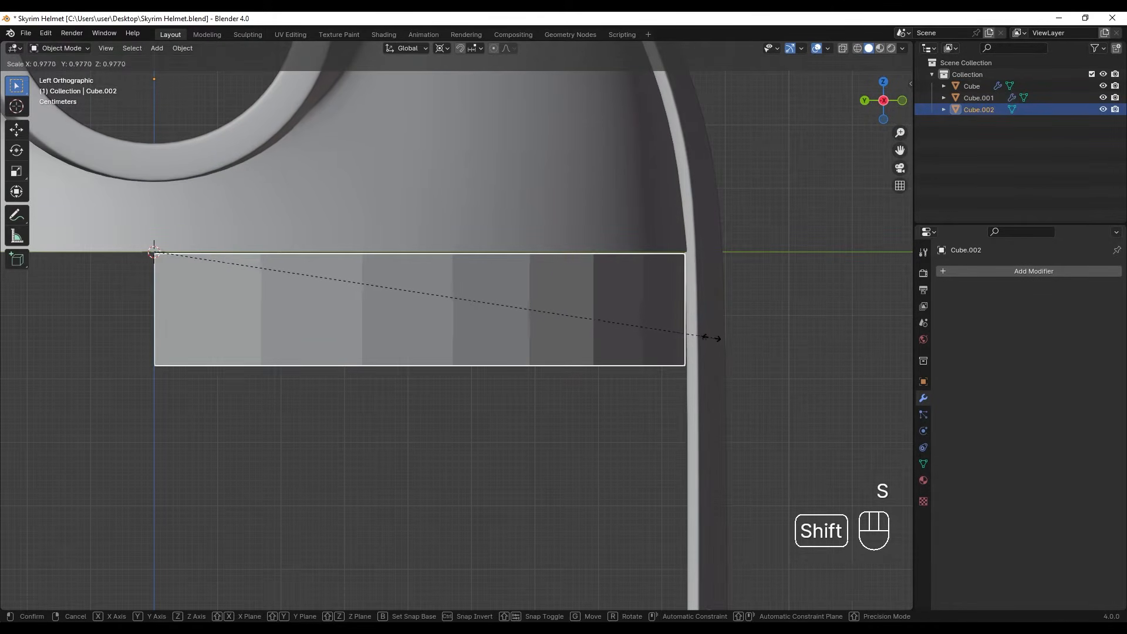
{"action": "left_click", "coordinate": [720, 337]}
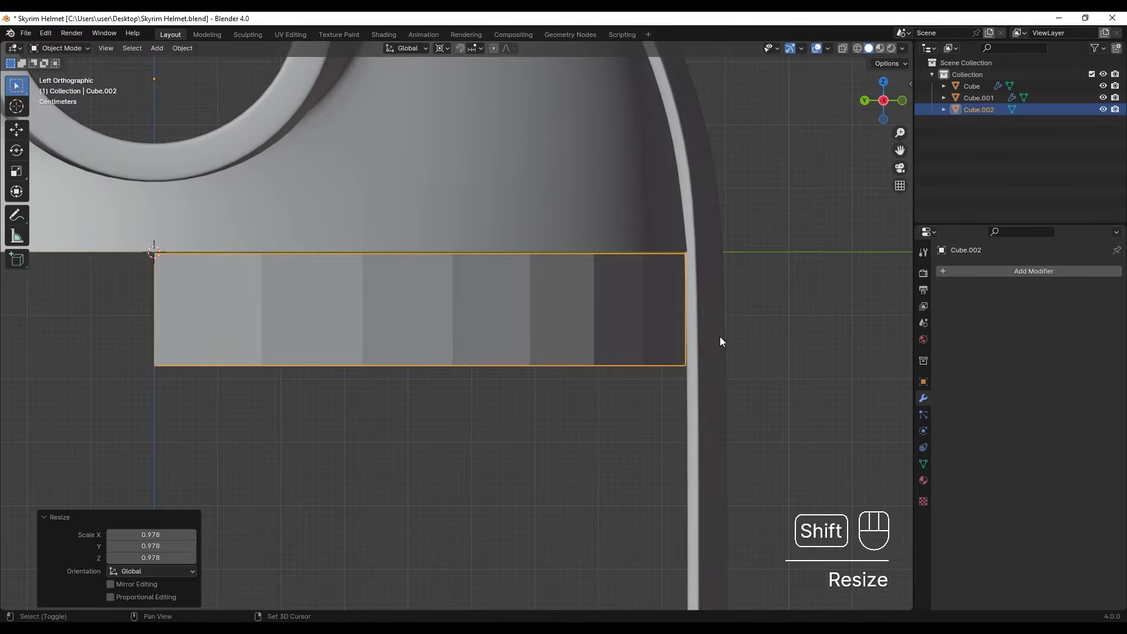
- Add a Solidify modifier with 0.021 m thickness to the band and apply it
{"action": "middle_click_drag", "start_coordinate": [720, 336], "coordinate": [657, 346], "text": "shift"}
{"action": "left_click", "coordinate": [1002, 273]}
{"action": "left_click", "coordinate": [995, 274]}
{"action": "type", "text": "sol"}
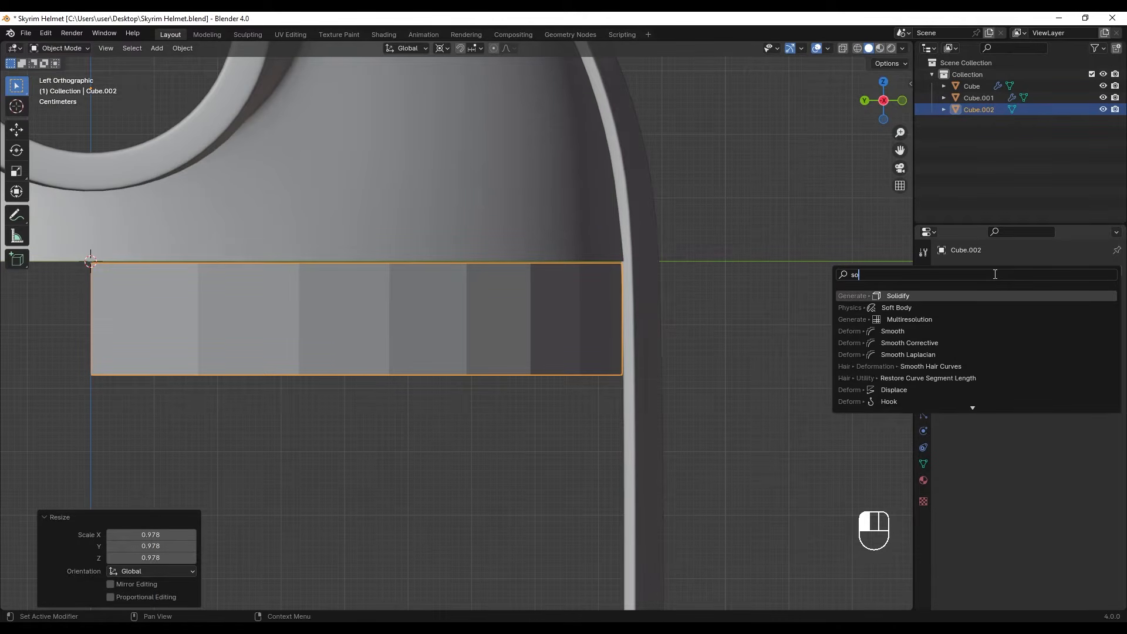
{"action": "key", "text": "Return"}
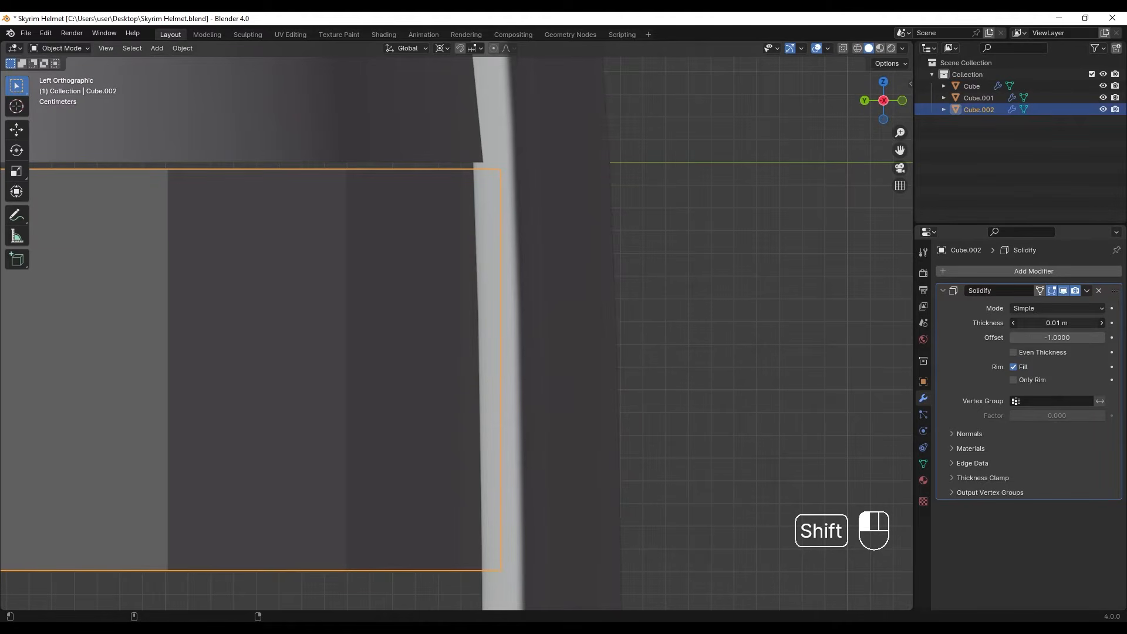
{"action": "left_click_drag", "start_coordinate": [1057, 323], "coordinate": [1072, 323], "text": "shift"}
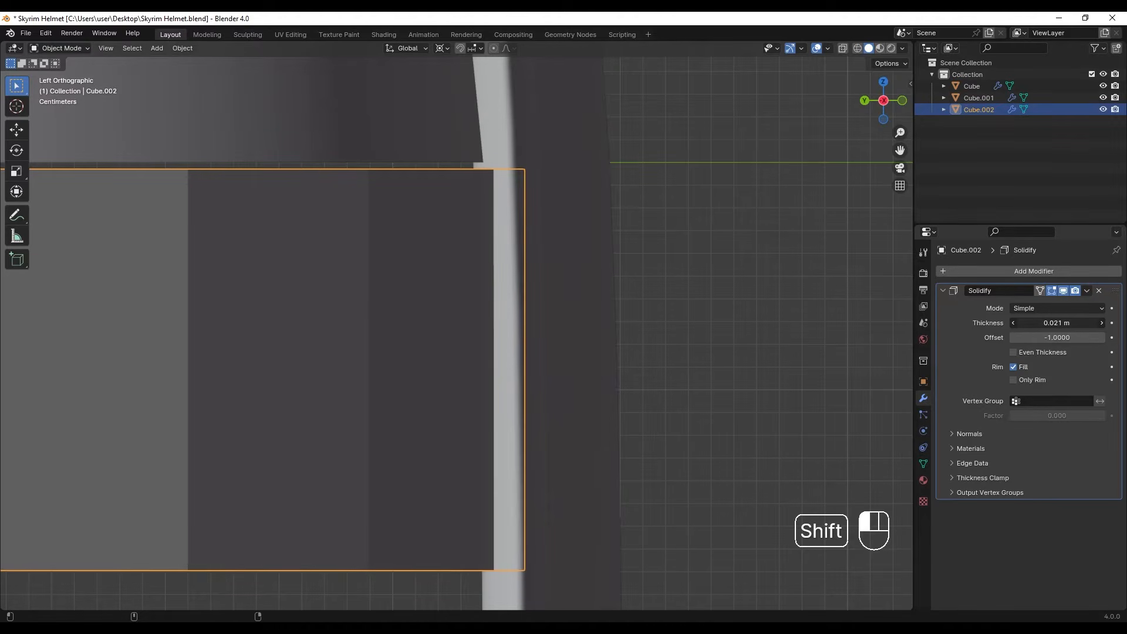
{"action": "key", "text": "ctrl+a"}
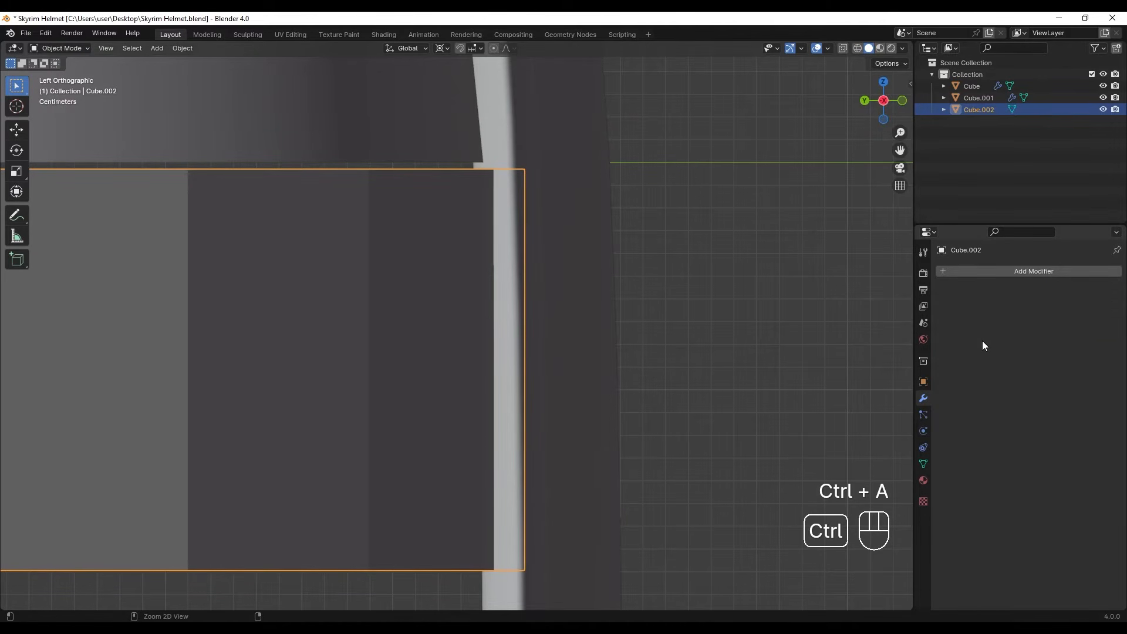
- Delete the solidified band's end cap faces at its two open ends beside the dome's side centre line
{"action": "middle_click_drag", "start_coordinate": [433, 393], "coordinate": [498, 289]}
{"action": "scroll", "coordinate": [389, 307], "scroll_direction": "down", "scroll_amount": 3}
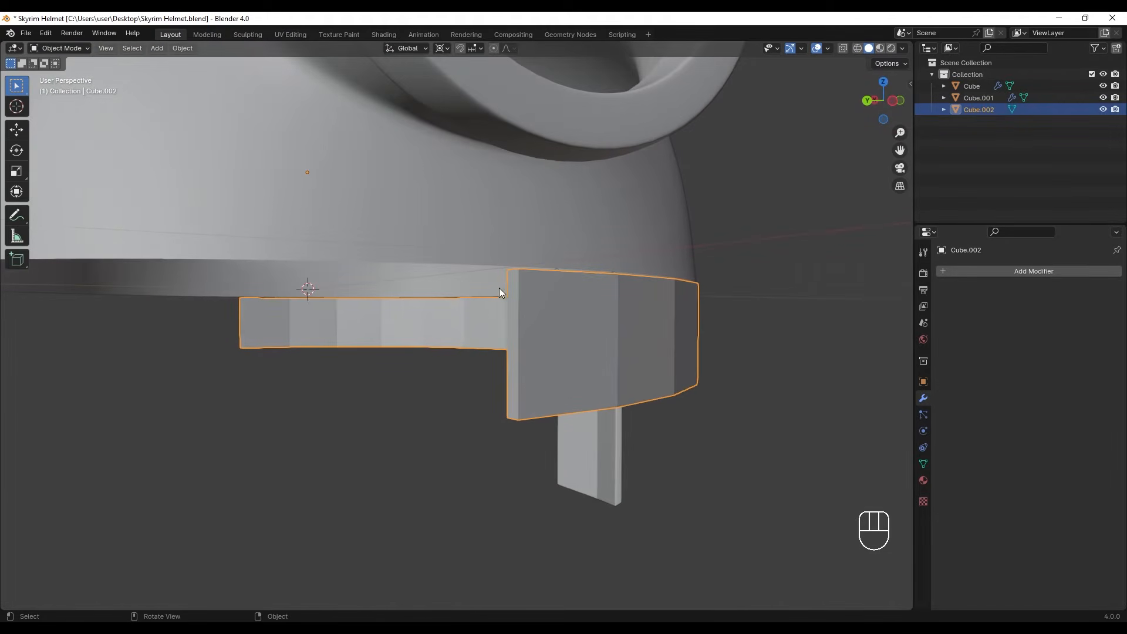
{"action": "key", "text": "Tab"}
{"action": "key", "text": "3"}
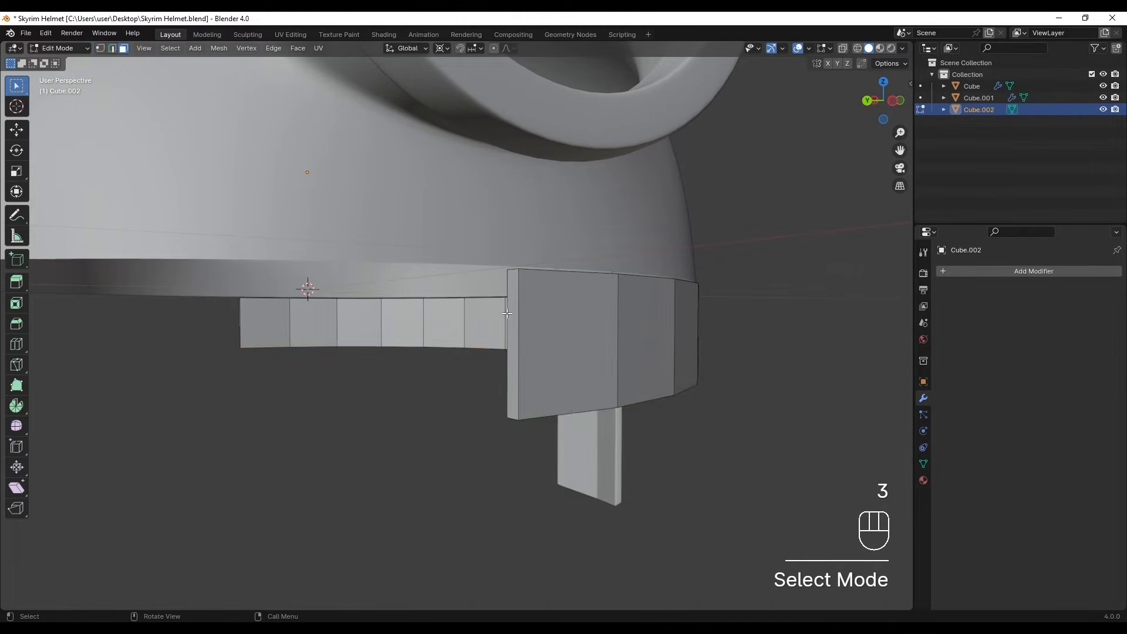
{"action": "mouse_move", "coordinate": [511, 317]}
{"action": "middle_mouse_down", "text": "alt"}
{"action": "mouse_move", "coordinate": [411, 318]}
{"action": "mouse_move", "coordinate": [449, 313]}
{"action": "middle_mouse_up", "text": "alt"}
{"action": "scroll", "coordinate": [411, 319], "scroll_direction": "up", "scroll_amount": 1}
{"action": "key", "text": "z"}
{"action": "left_click_drag", "start_coordinate": [357, 193], "coordinate": [419, 411]}
{"action": "key", "text": "s"}
{"action": "right_click", "coordinate": [475, 327]}
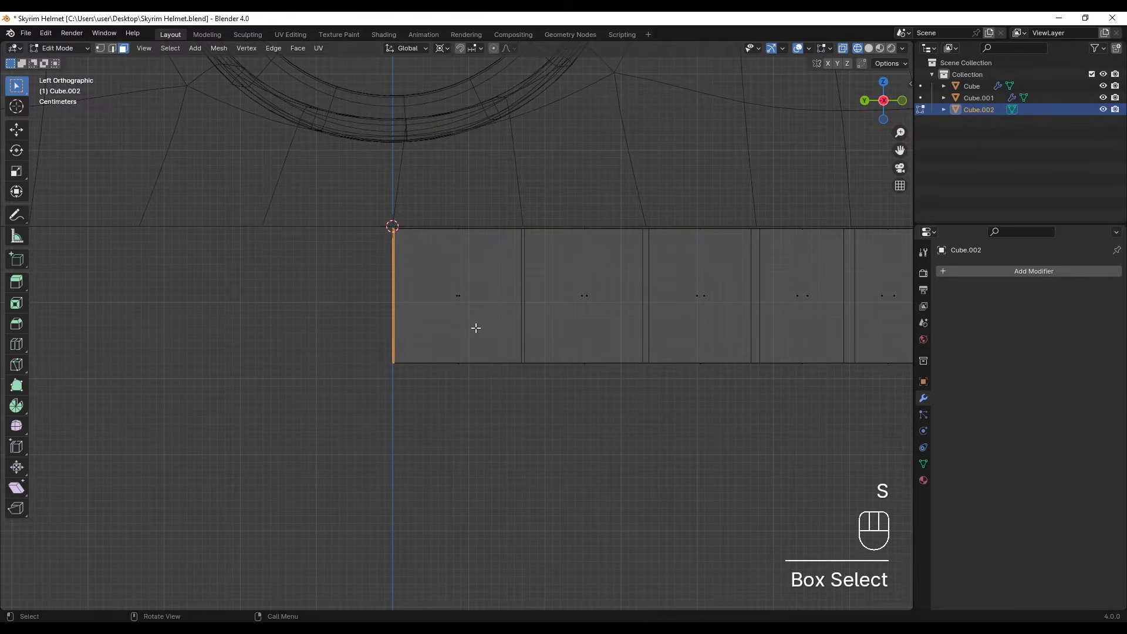
{"action": "key", "text": "x"}
{"action": "left_click", "coordinate": [478, 332]}
{"action": "key", "text": "z"}
{"action": "key", "text": "z"}
{"action": "key", "text": "z"}
{"action": "key", "text": "z"}
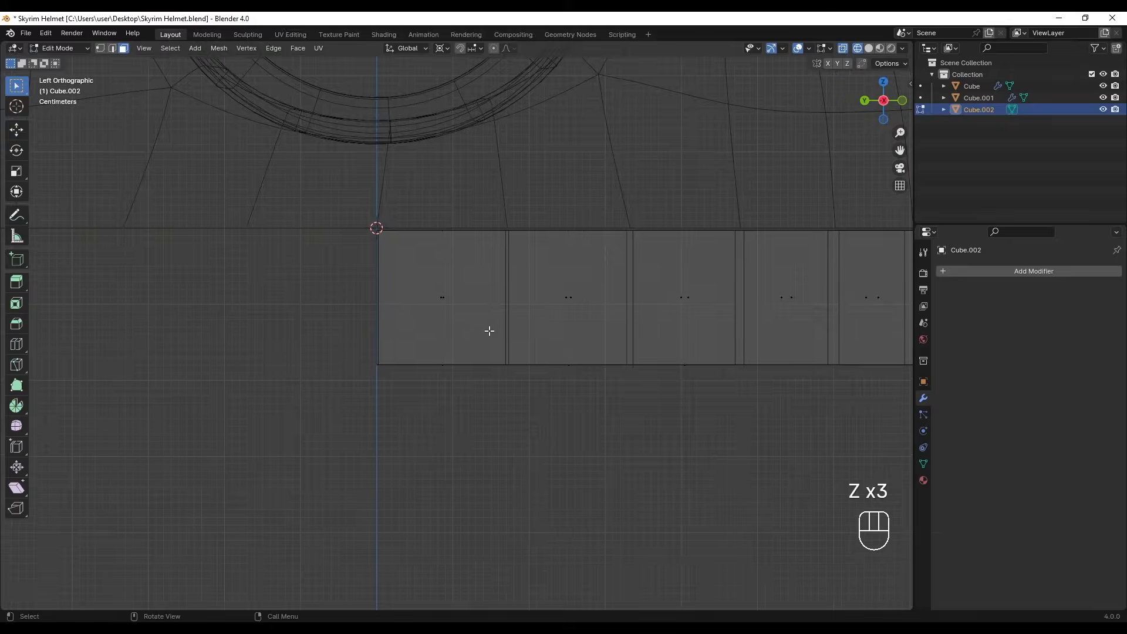
{"action": "left_click", "coordinate": [555, 322]}
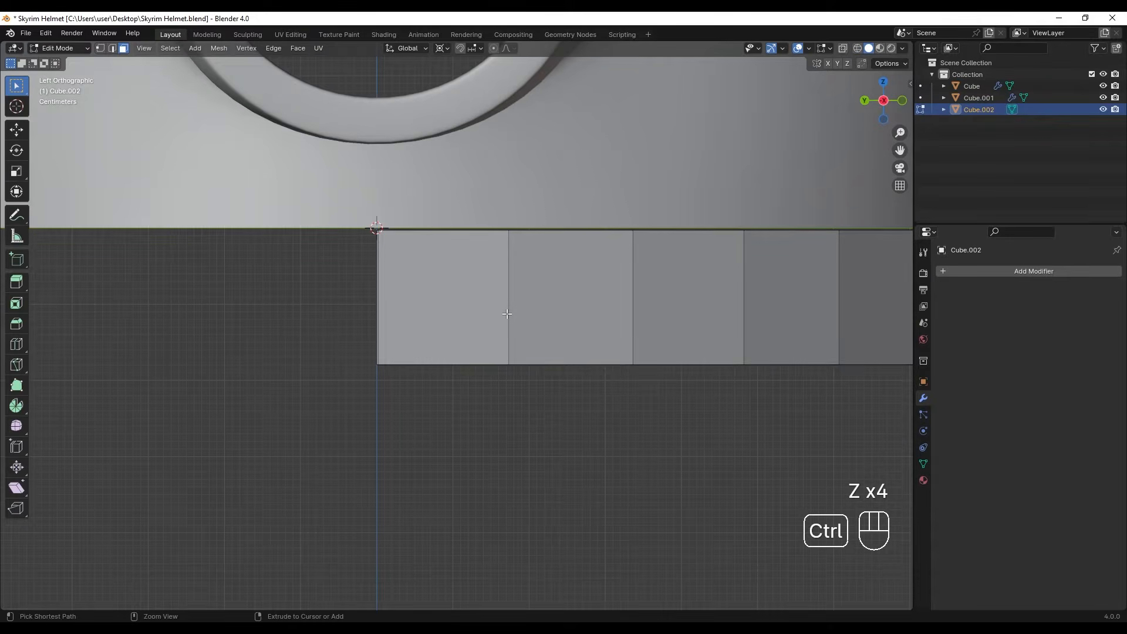
- Add a centred horizontal loop cut around the band and bevel it to a width of about 0.066 m
{"action": "key", "text": "ctrl+r"}
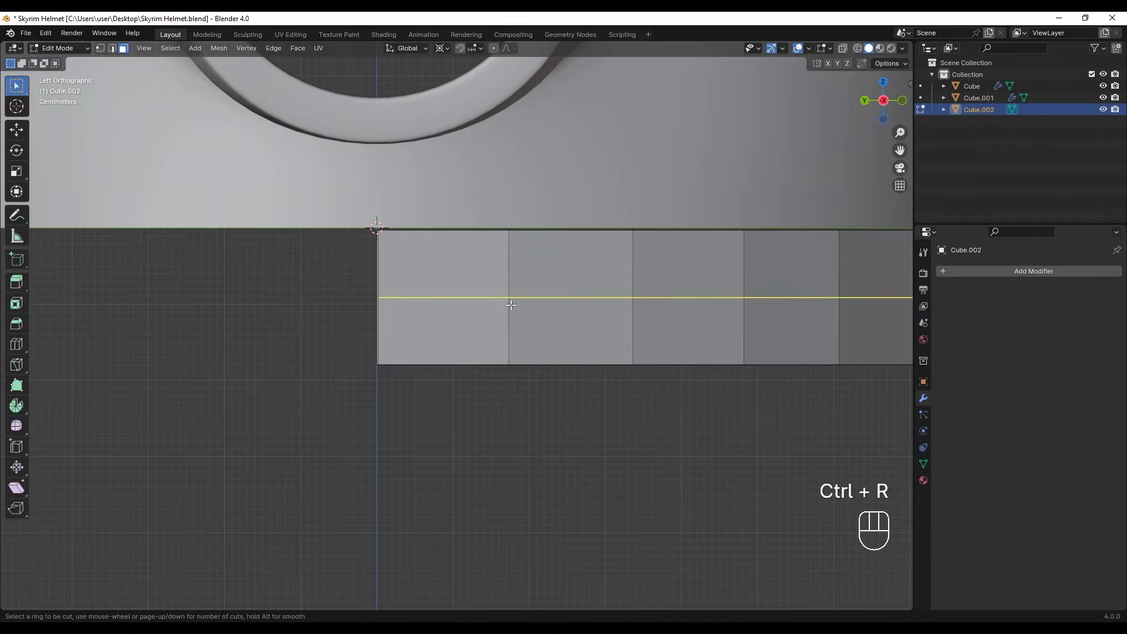
{"action": "left_click", "coordinate": [509, 304]}
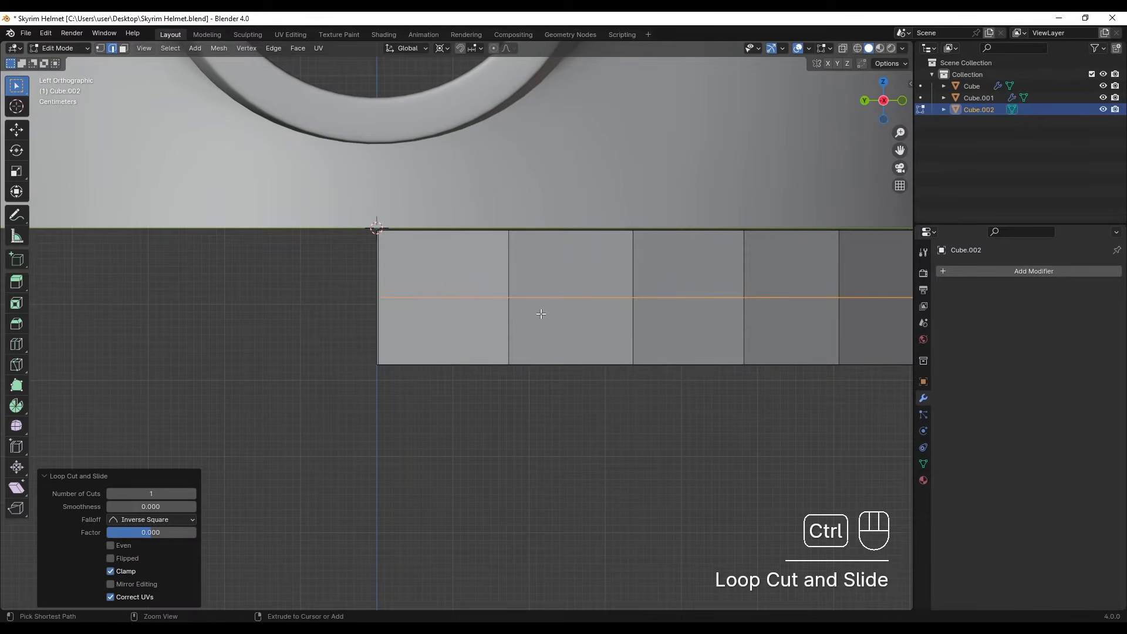
{"action": "key", "text": "ctrl+b"}
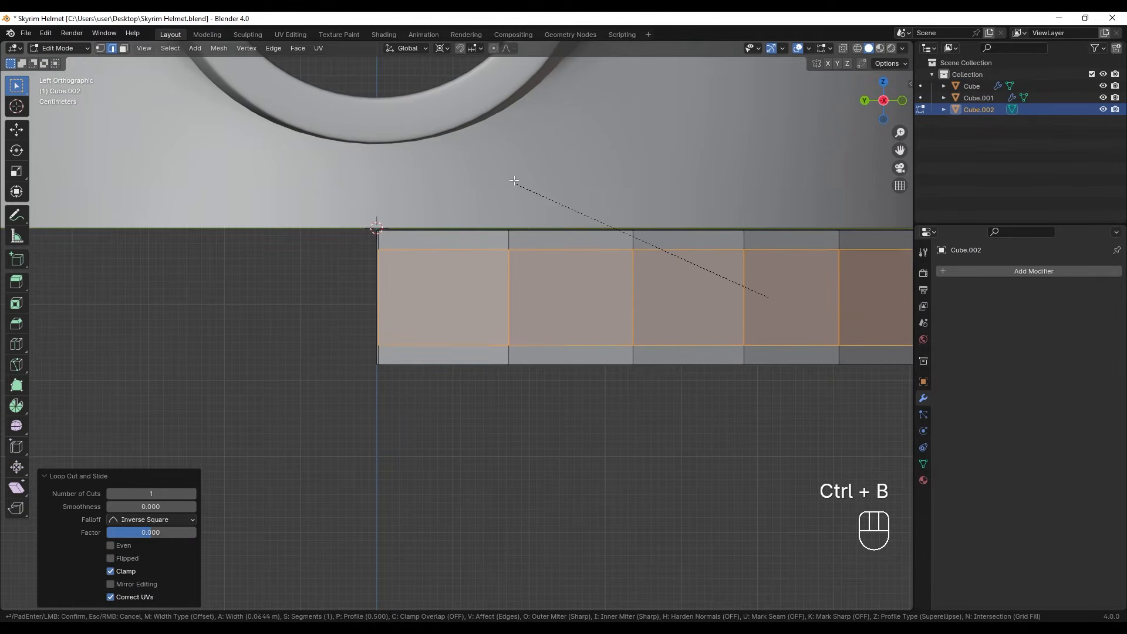
{"action": "key", "text": "shift"}
{"action": "left_click", "coordinate": [515, 184], "text": "shift"}
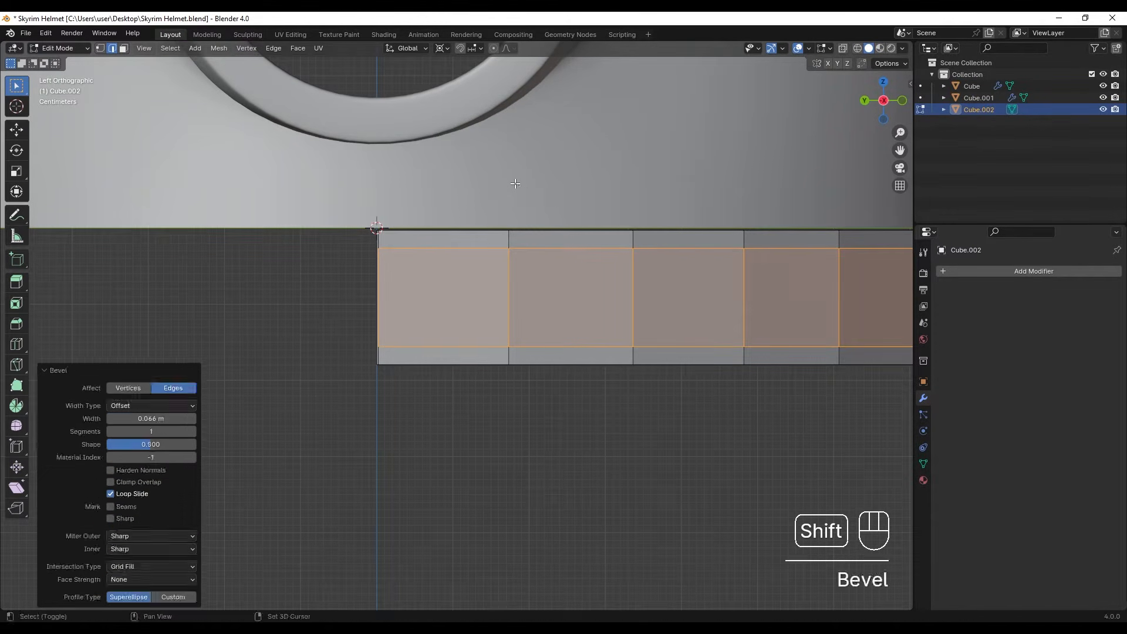
- Extrude the band's middle row of outer faces inward along normals by about 0.01 m to form a recess
{"action": "left_click", "coordinate": [467, 306]}
{"action": "key", "text": "3"}
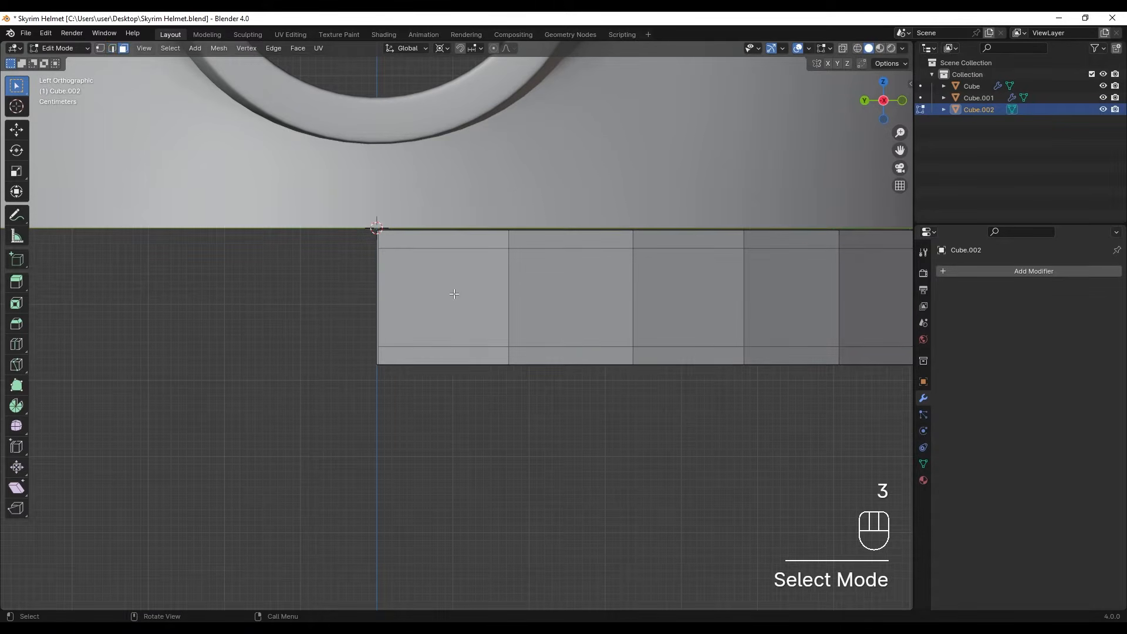
{"action": "left_click", "coordinate": [461, 302]}
{"action": "scroll", "coordinate": [522, 318], "scroll_direction": "down", "scroll_amount": 2}
{"action": "scroll", "coordinate": [522, 317], "scroll_direction": "down", "scroll_amount": 5}
{"action": "middle_click_drag", "start_coordinate": [609, 320], "coordinate": [441, 335]}
{"action": "scroll", "coordinate": [468, 347], "scroll_direction": "up", "scroll_amount": 2}
{"action": "left_click", "coordinate": [501, 329], "text": "ctrl"}
{"action": "scroll", "coordinate": [392, 329], "scroll_direction": "up", "scroll_amount": 5}
{"action": "key", "text": "alt+e"}
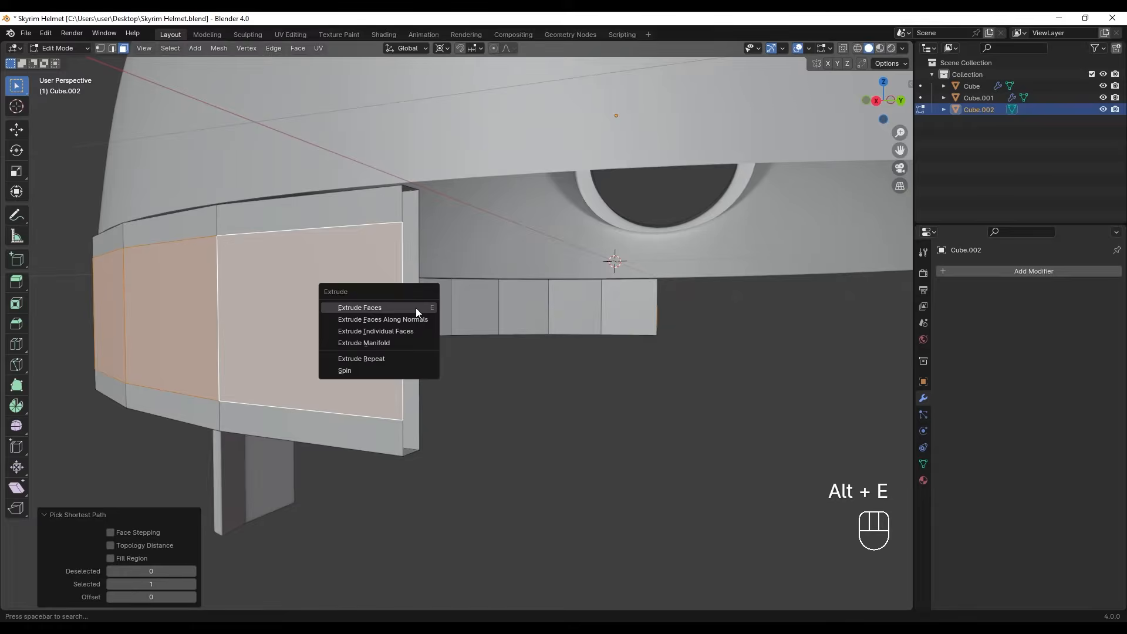
{"action": "left_click", "coordinate": [406, 319]}
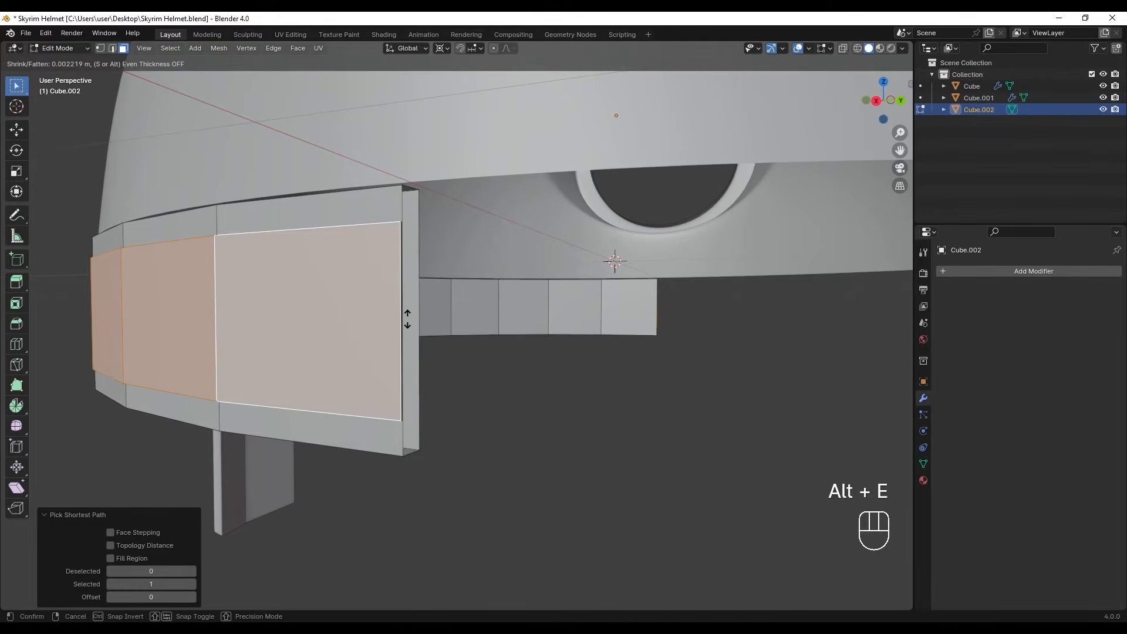
{"action": "left_click", "coordinate": [420, 350]}
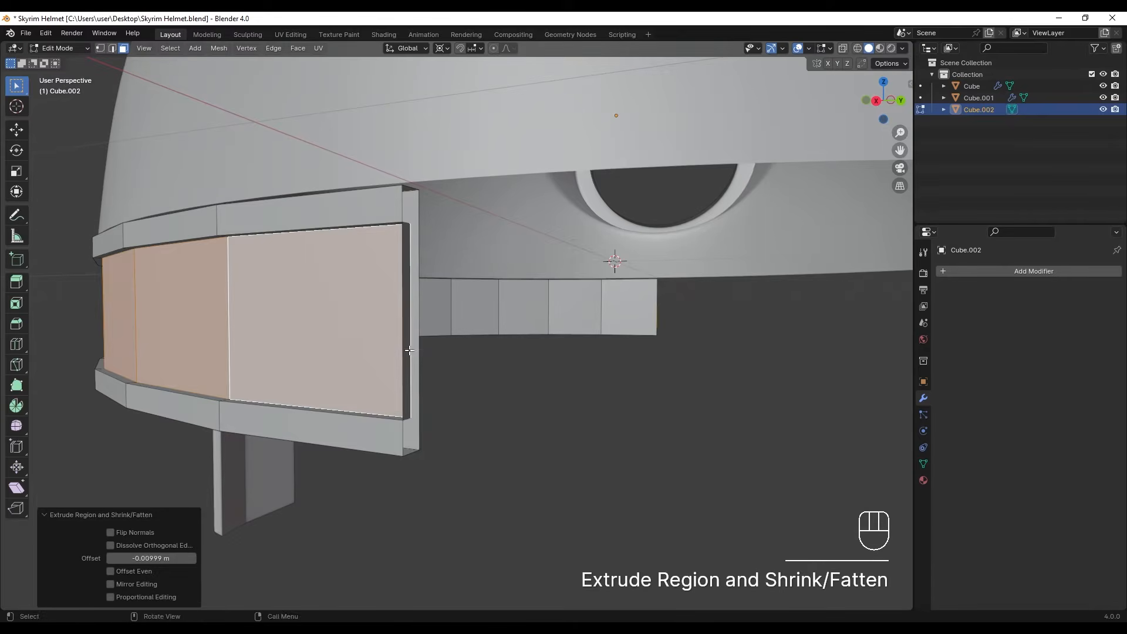
- Delete the thin faces that the recess extrusion left at both open ends of the band
{"action": "left_click", "coordinate": [407, 350]}
{"action": "key", "text": "x"}
{"action": "left_click", "coordinate": [407, 350]}
{"action": "middle_click_drag", "start_coordinate": [802, 306], "coordinate": [615, 300]}
{"action": "left_click", "coordinate": [495, 256]}
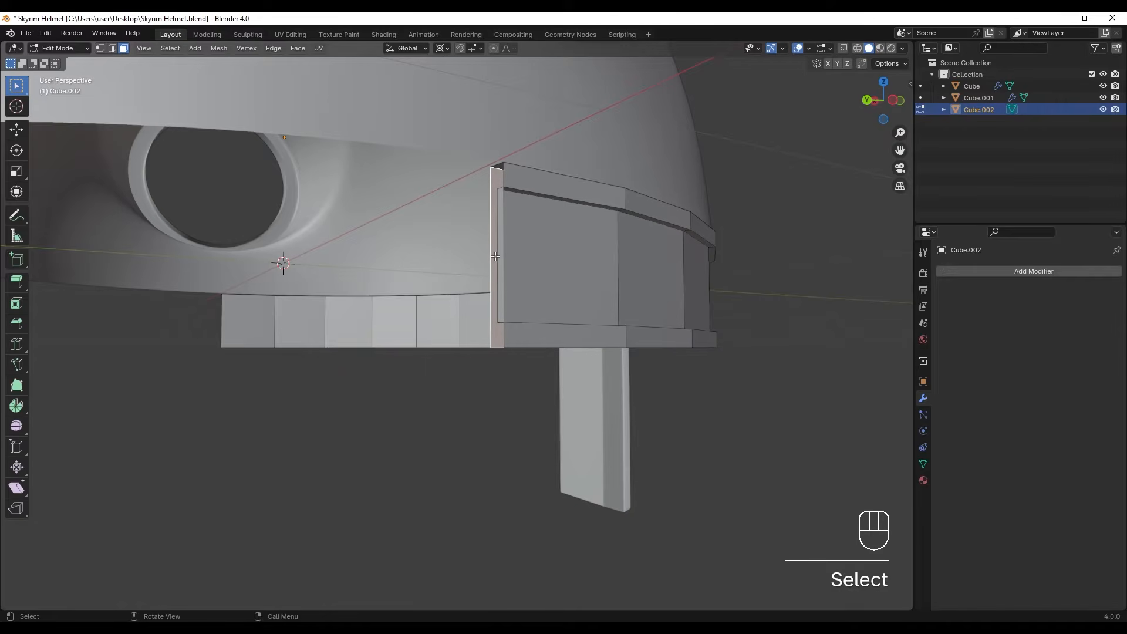
{"action": "key", "text": "x"}
{"action": "left_click", "coordinate": [501, 259]}
{"action": "key", "text": "Tab"}
- Copy the Bevel and Subdivision modifiers from the central strip to the band
{"action": "middle_click_drag", "start_coordinate": [500, 258], "coordinate": [533, 322]}
{"action": "scroll", "coordinate": [546, 314], "scroll_direction": "up", "scroll_amount": 1}
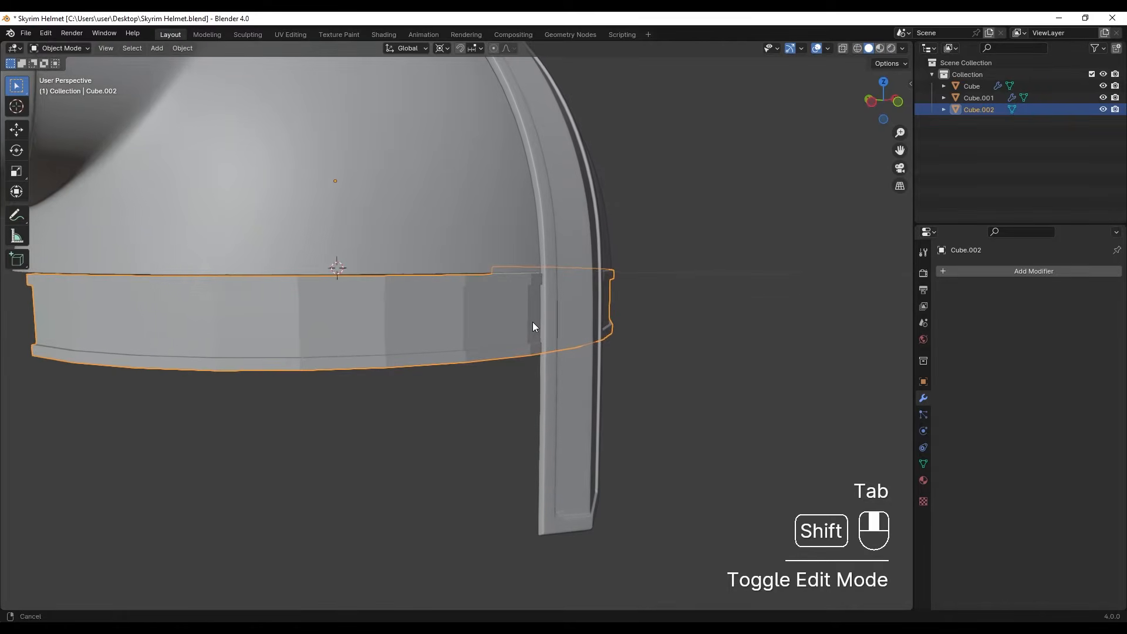
{"action": "left_click", "coordinate": [569, 225], "text": "shift"}
{"action": "left_click", "coordinate": [457, 427]}
{"action": "left_click", "coordinate": [458, 356]}
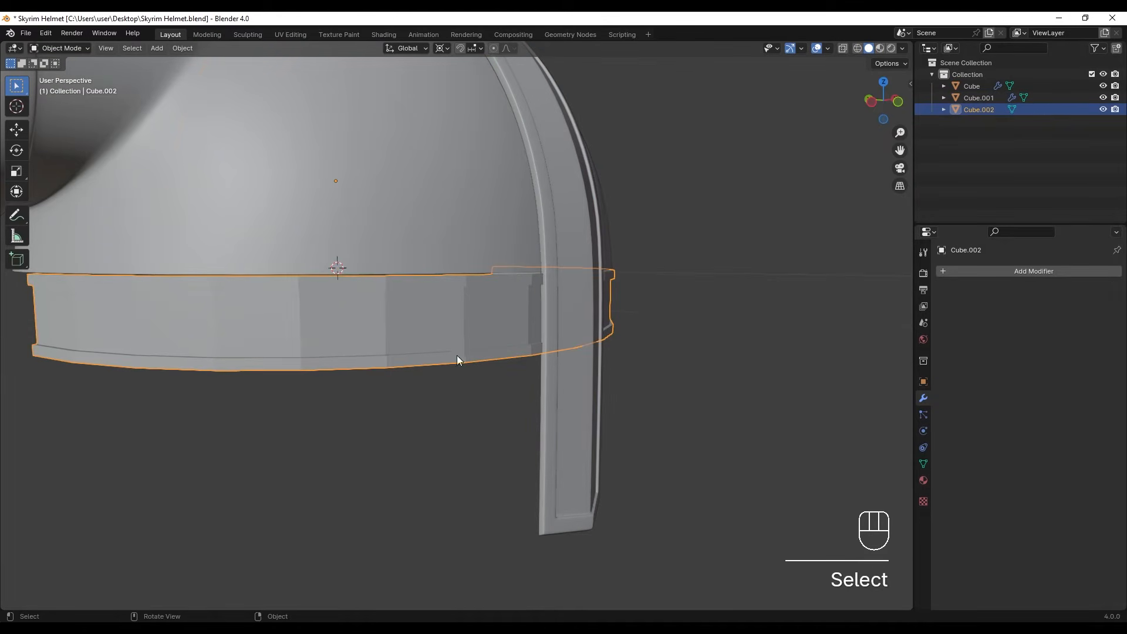
{"action": "left_click", "coordinate": [574, 408], "text": "shift"}
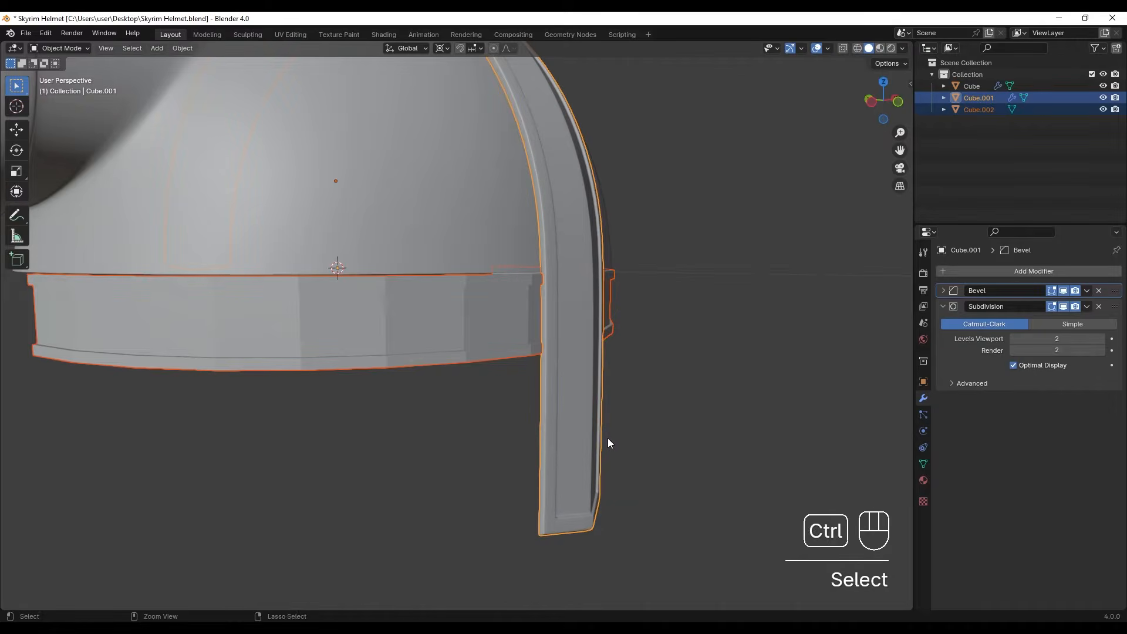
{"action": "key", "text": "ctrl+l"}
{"action": "left_click", "coordinate": [582, 529]}
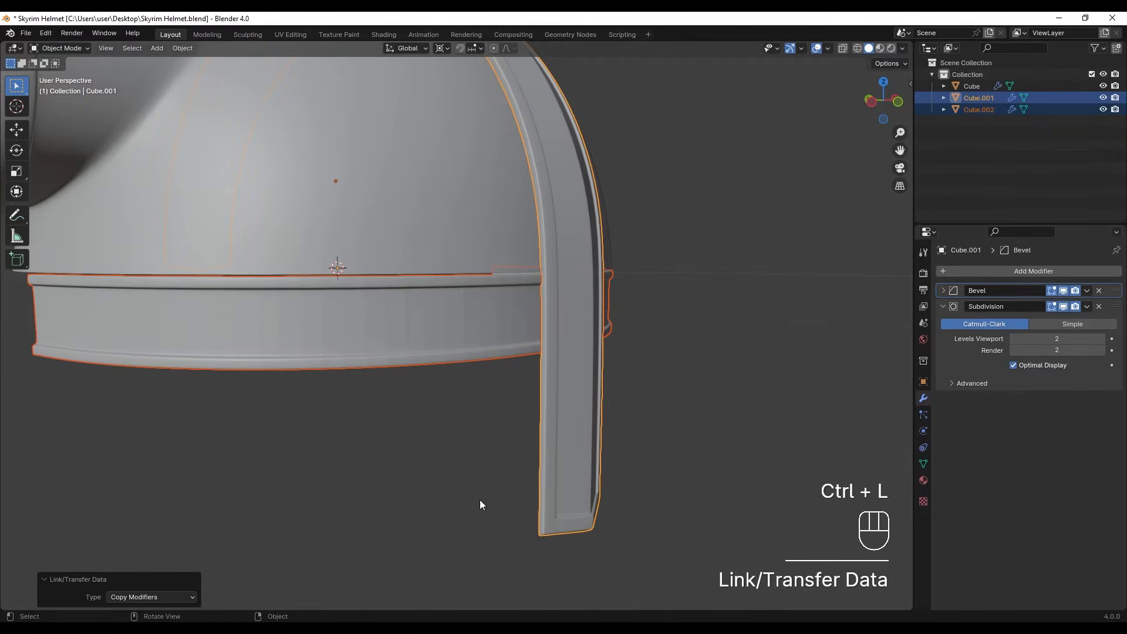
- Select only the band and apply Shade Smooth to it
{"action": "middle_click_drag", "start_coordinate": [345, 419], "coordinate": [373, 414]}
{"action": "left_click", "coordinate": [372, 414]}
{"action": "left_click", "coordinate": [347, 330]}
{"action": "right_click", "coordinate": [349, 319]}
{"action": "mouse_move", "coordinate": [348, 319]}
{"action": "left_click", "coordinate": [312, 270]}
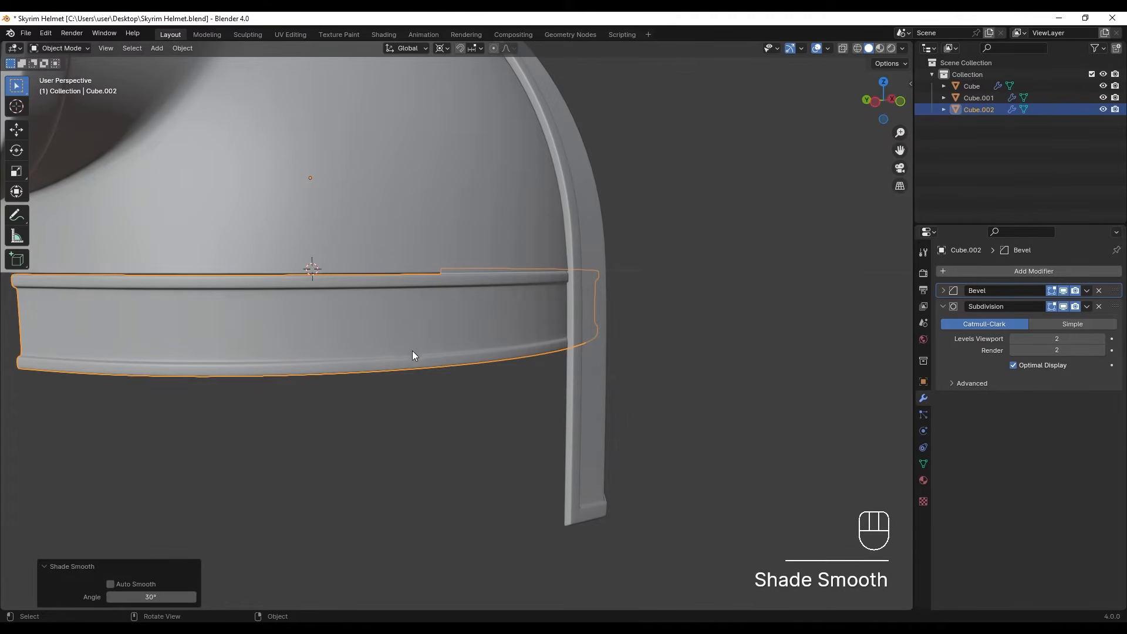
- Move the band up about 0.006 m along Z to close the gap to the dome's rim
{"action": "middle_click_drag", "start_coordinate": [561, 343], "coordinate": [411, 340]}
{"action": "scroll", "coordinate": [411, 341], "scroll_direction": "up", "scroll_amount": 5}
{"action": "middle_click_drag", "start_coordinate": [398, 241], "coordinate": [464, 343], "text": "shift"}
{"action": "scroll", "coordinate": [472, 265], "scroll_direction": "up", "scroll_amount": 1}
{"action": "scroll", "coordinate": [472, 265], "scroll_direction": "up", "scroll_amount": 4}
{"action": "key", "text": "g"}
{"action": "key", "text": "x"}
{"action": "left_click", "coordinate": [470, 301]}
{"action": "key", "text": "g"}
{"action": "key", "text": "z"}
{"action": "left_click", "coordinate": [475, 253]}
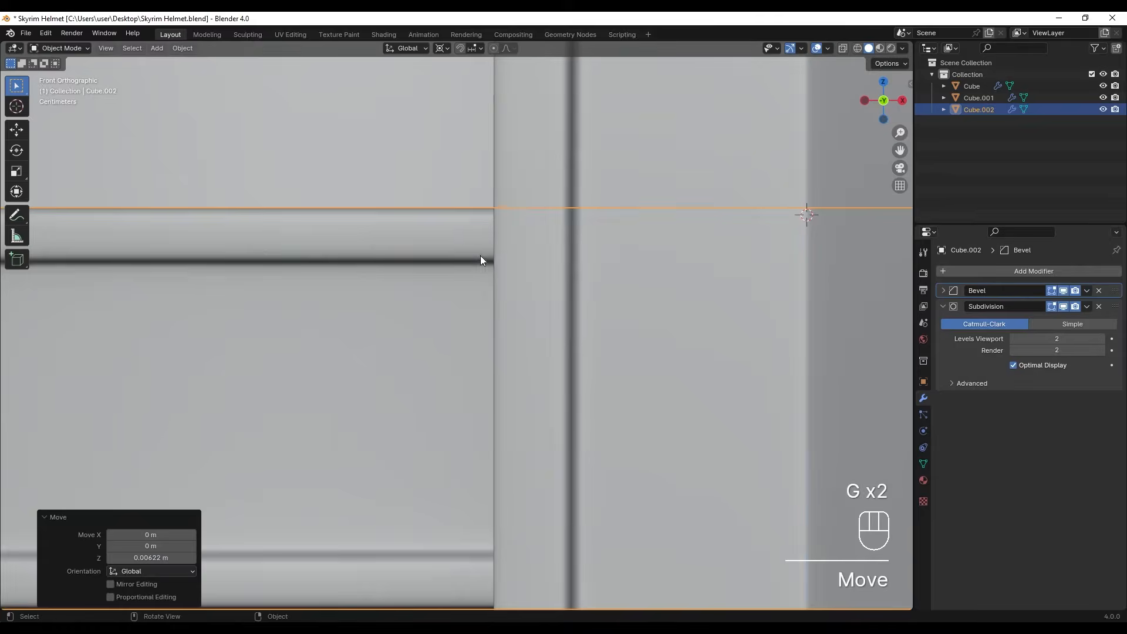
- Lower the band's bottom vertices slightly along Z in front wireframe view to make the band taller
{"action": "scroll", "coordinate": [487, 280], "scroll_direction": "down", "scroll_amount": 10}
{"action": "scroll", "coordinate": [488, 284], "scroll_direction": "down", "scroll_amount": 2}
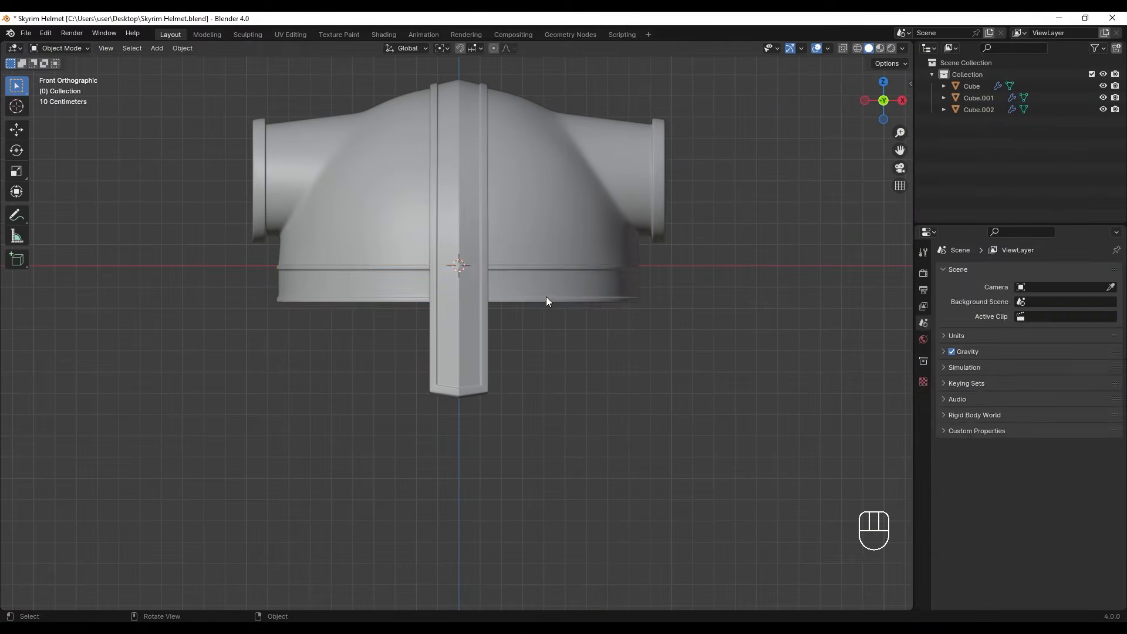
{"action": "left_click", "coordinate": [546, 298]}
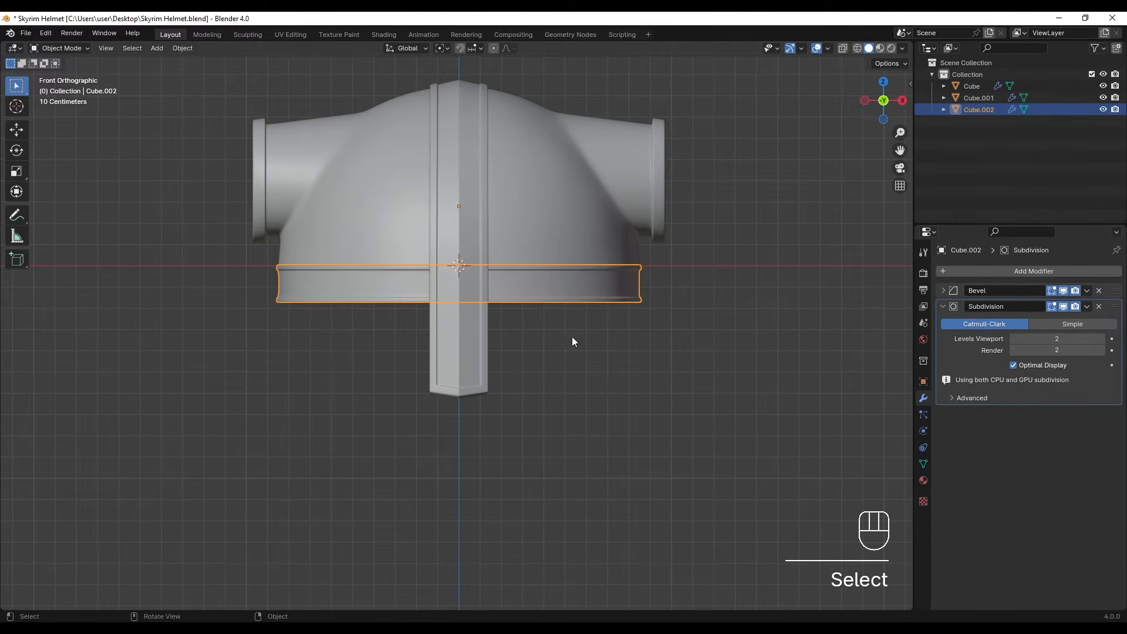
{"action": "key", "text": "z"}
{"action": "key", "text": "1"}
{"action": "key", "text": "Tab"}
{"action": "key", "text": "1"}
{"action": "left_click_drag", "start_coordinate": [253, 284], "coordinate": [743, 356]}
{"action": "key", "text": "g"}
{"action": "key", "text": "z"}
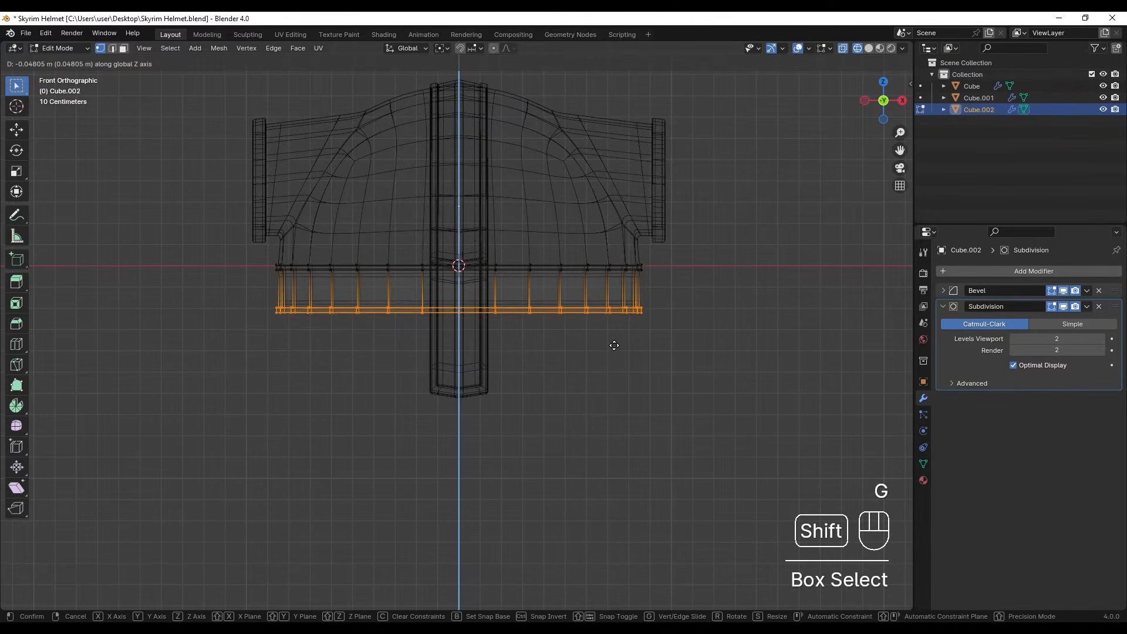
{"action": "left_click", "coordinate": [514, 283]}
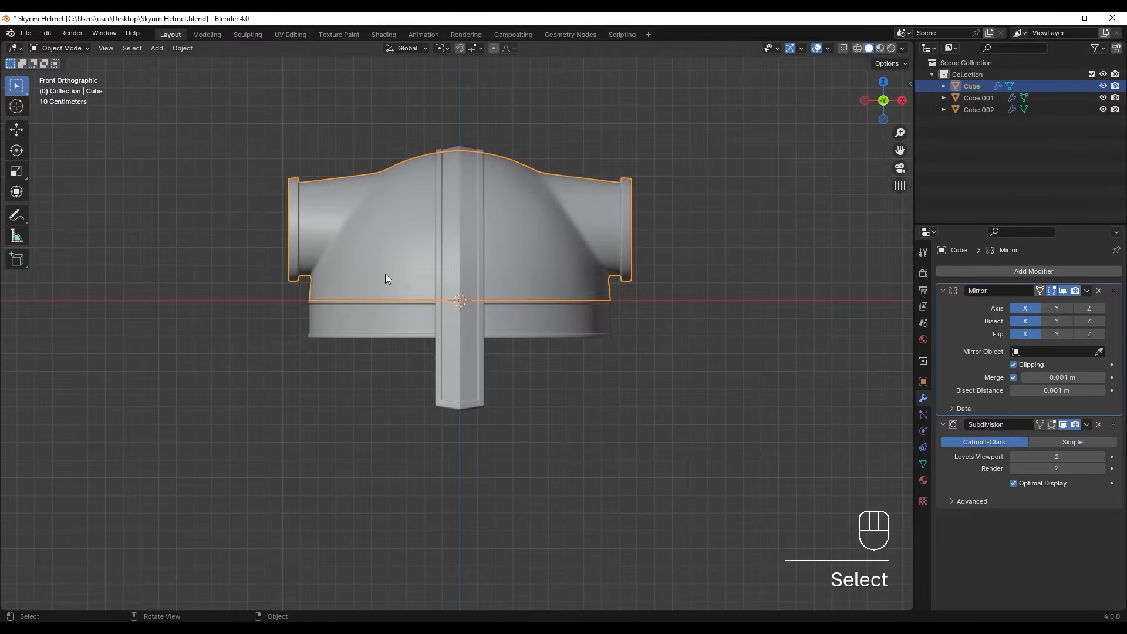
- Duplicate the front half of the dome's bottom rim edges about 0.529 m downward and separate the copy into its own object
{"action": "key", "text": "Tab"}
{"action": "middle_click_drag", "start_coordinate": [387, 278], "coordinate": [470, 327]}
{"action": "key", "text": "z"}
{"action": "key", "text": "shift+z"}
{"action": "scroll", "coordinate": [401, 358], "scroll_direction": "up", "scroll_amount": 1}
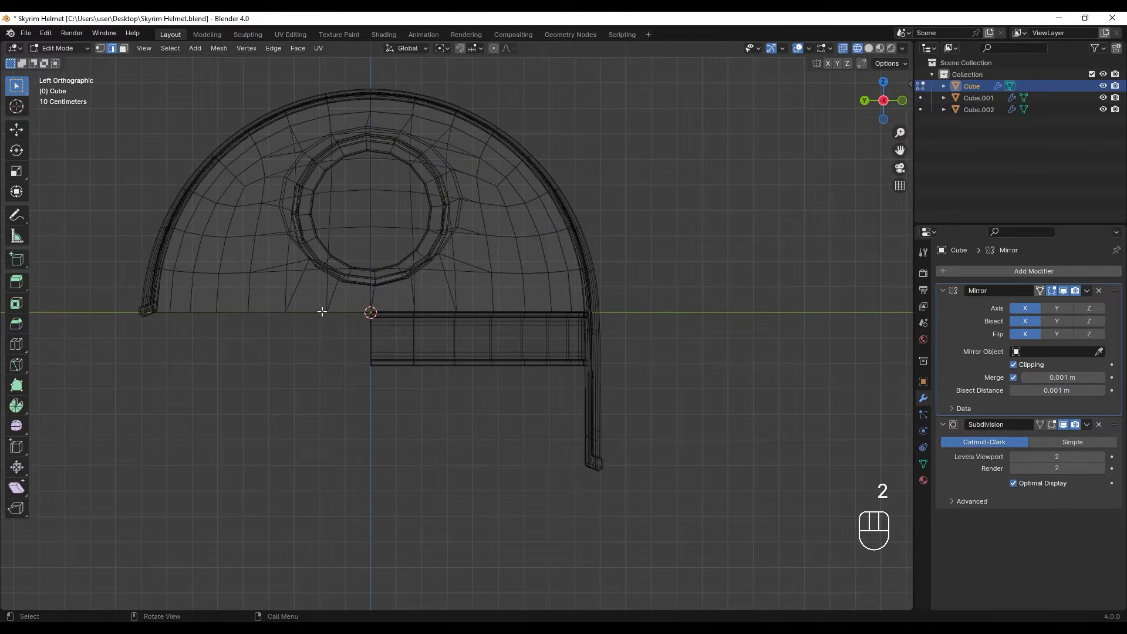
{"action": "left_click_drag", "start_coordinate": [284, 305], "coordinate": [665, 340]}
{"action": "middle_click_drag", "start_coordinate": [546, 378], "coordinate": [485, 377]}
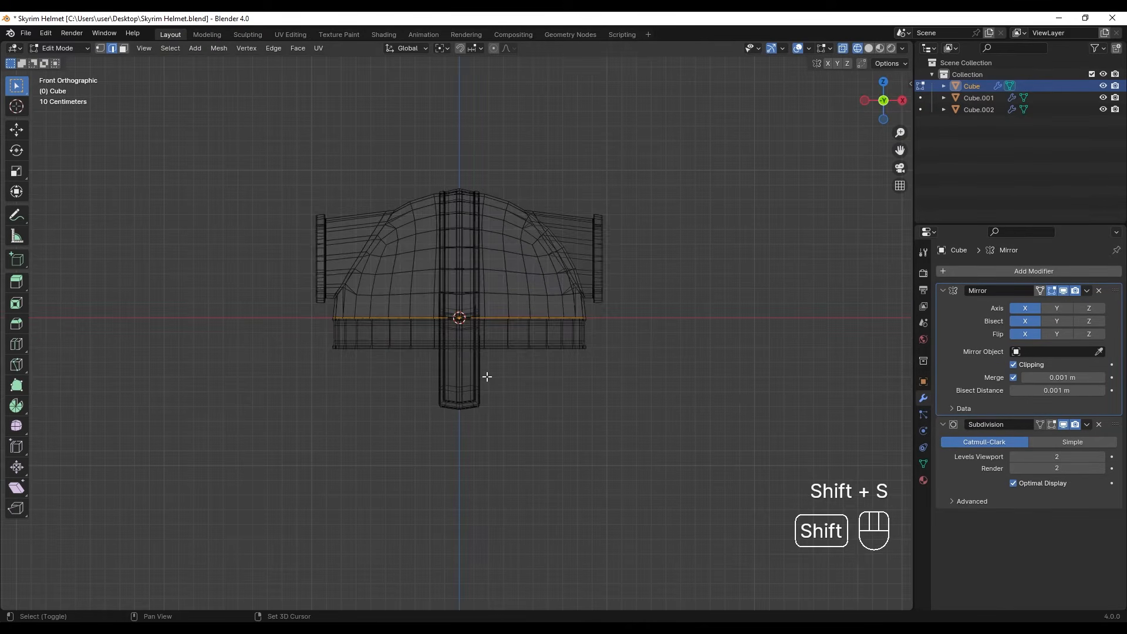
{"action": "key", "text": "shift+d"}
{"action": "left_click", "coordinate": [473, 461]}
{"action": "key", "text": "p"}
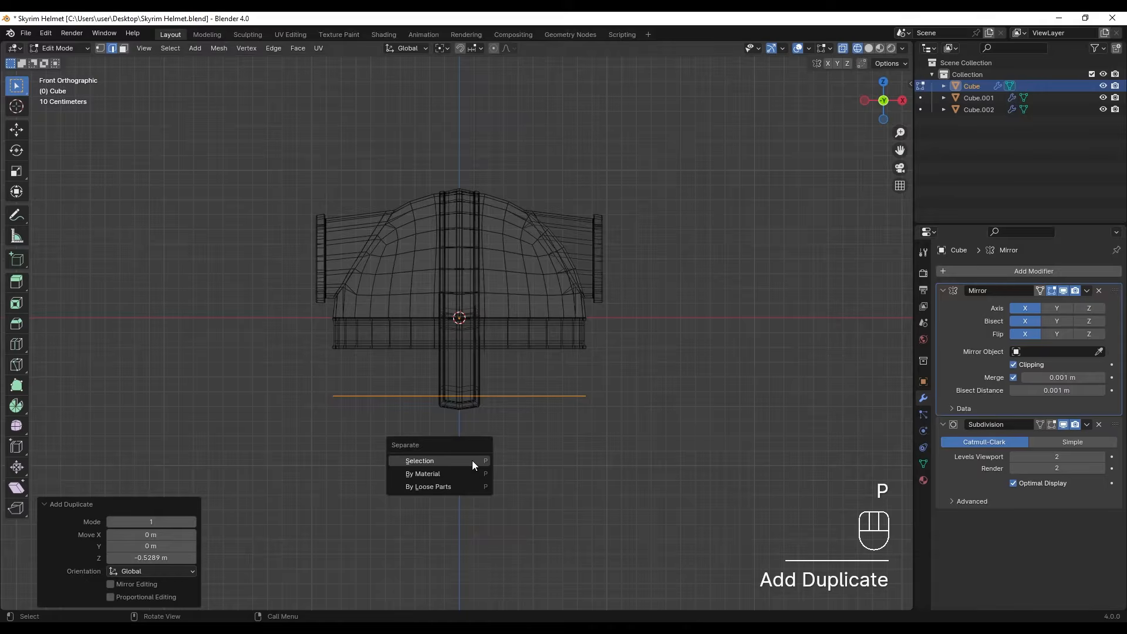
{"action": "left_click", "coordinate": [472, 462]}
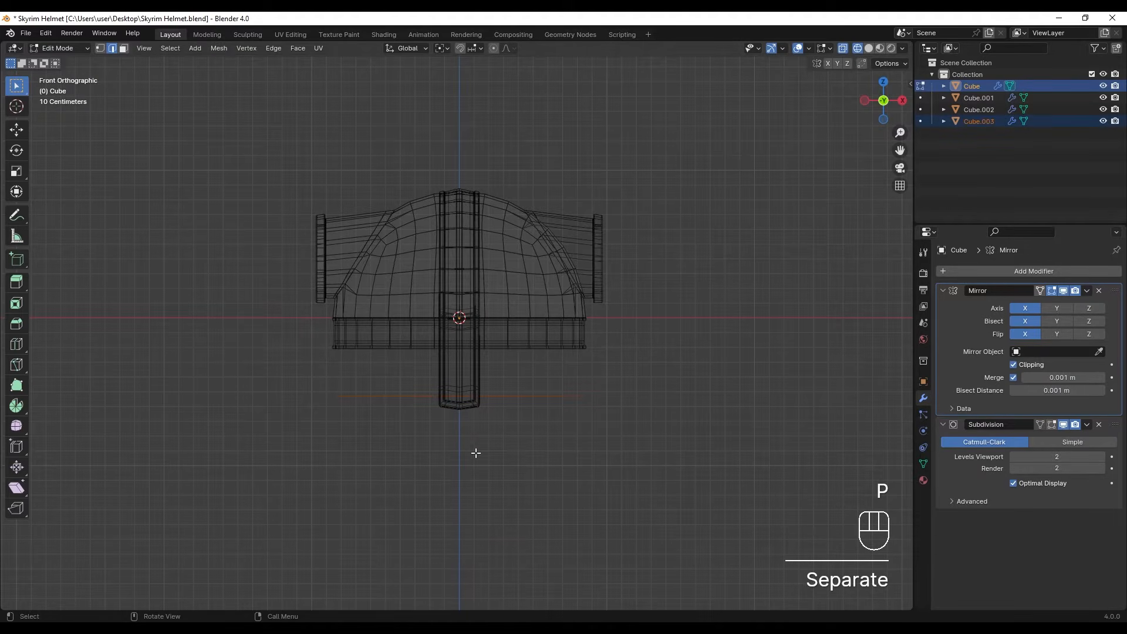
- Remove the Mirror and Subdivision modifiers from the separated rim edge
{"action": "key", "text": "Tab"}
{"action": "scroll", "coordinate": [475, 453], "scroll_direction": "up", "scroll_amount": 3}
{"action": "middle_click_drag", "start_coordinate": [473, 456], "coordinate": [477, 414], "text": "shift"}
{"action": "key", "text": "z"}
{"action": "left_click", "coordinate": [675, 378]}
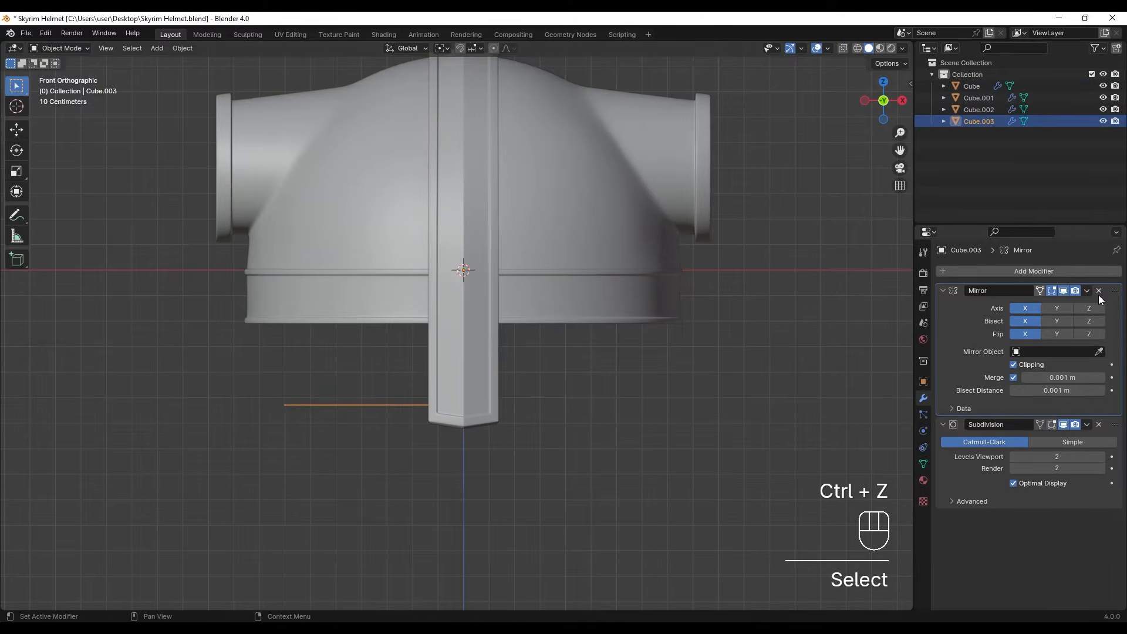
{"action": "left_click", "coordinate": [1100, 291]}
{"action": "scroll", "coordinate": [375, 347], "scroll_direction": "down", "scroll_amount": 2}
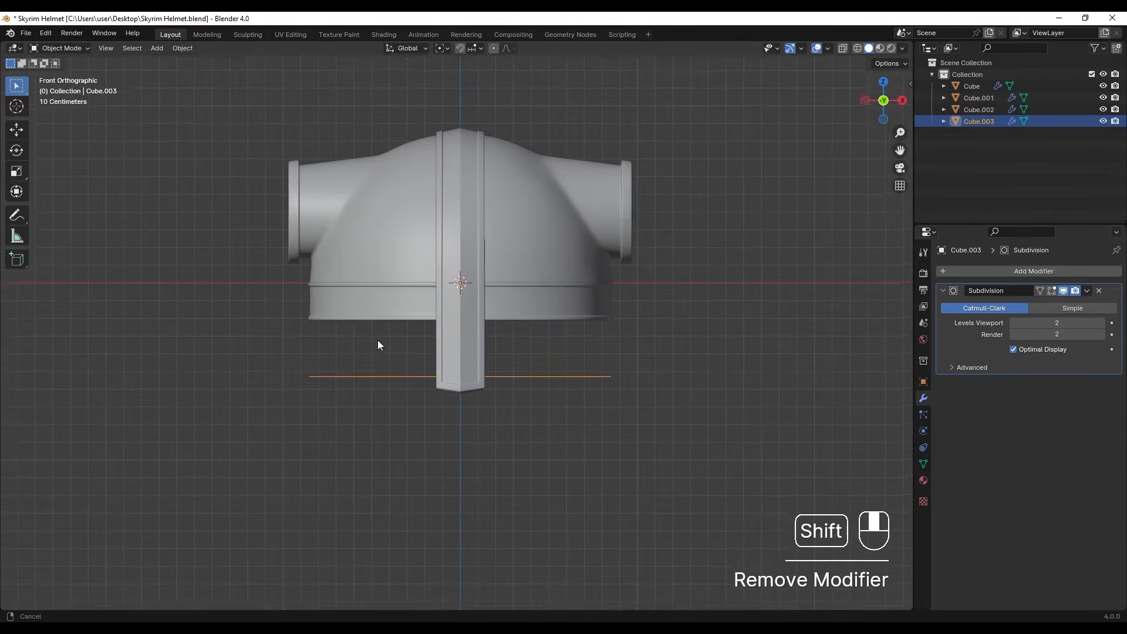
{"action": "middle_click_drag", "start_coordinate": [379, 341], "coordinate": [378, 330], "text": "shift"}
{"action": "left_click", "coordinate": [1100, 291]}
- Move the separated rim edge slightly up along Z and extrude all its edges about 0.324 m downward
{"action": "middle_click_drag", "start_coordinate": [292, 407], "coordinate": [439, 376]}
{"action": "key", "text": "g"}
{"action": "key", "text": "z"}
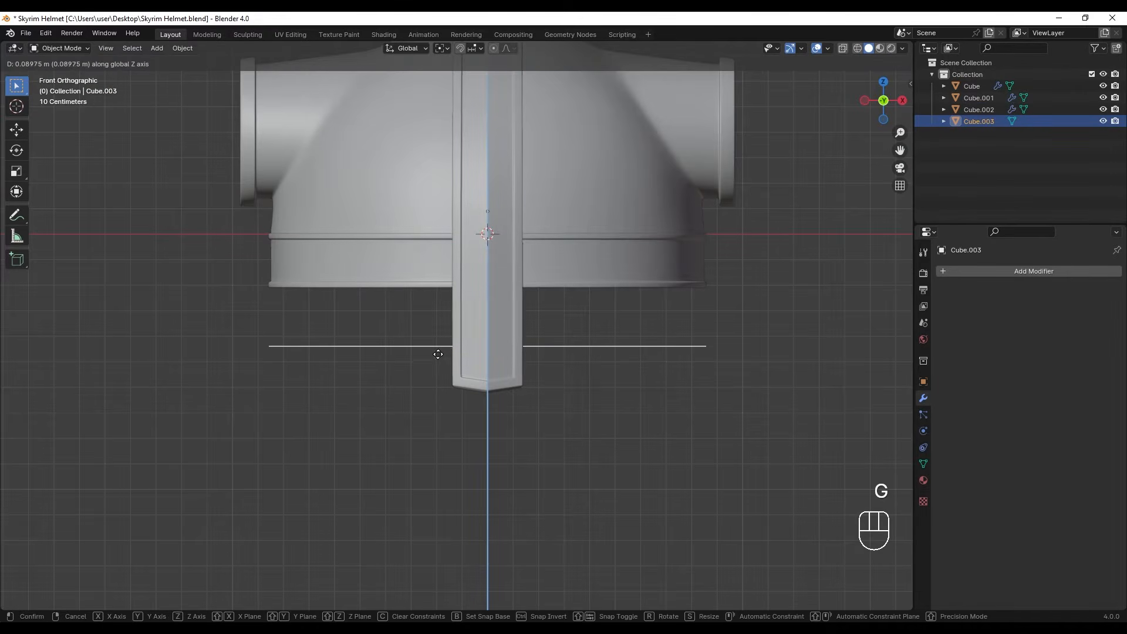
{"action": "left_click", "coordinate": [441, 370]}
{"action": "key", "text": "Tab"}
{"action": "key", "text": "a"}
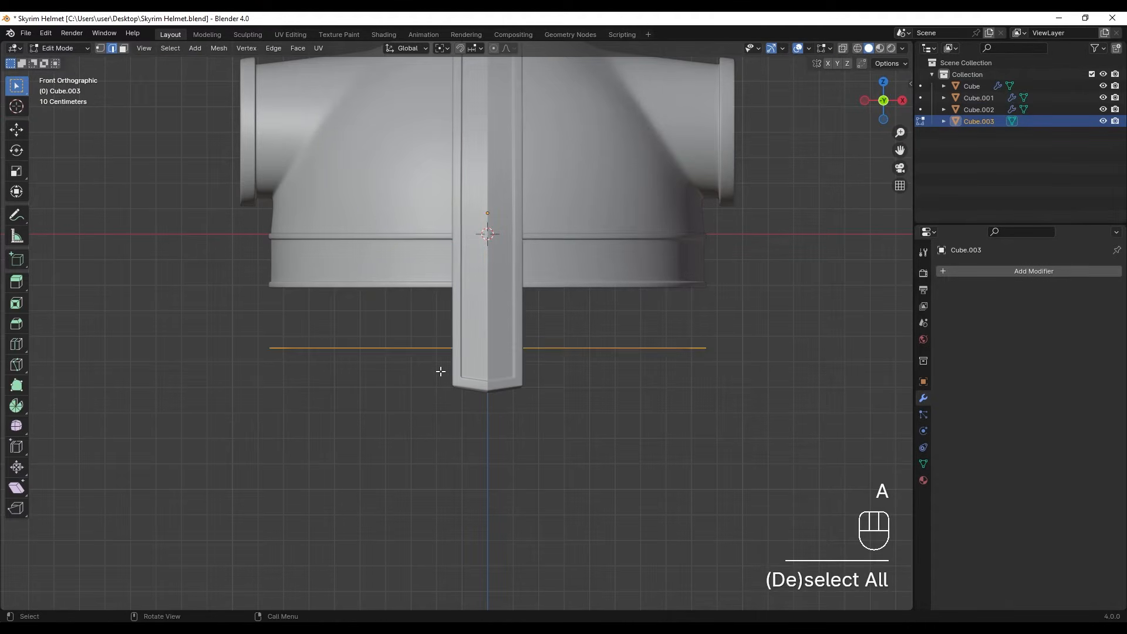
{"action": "key", "text": "e"}
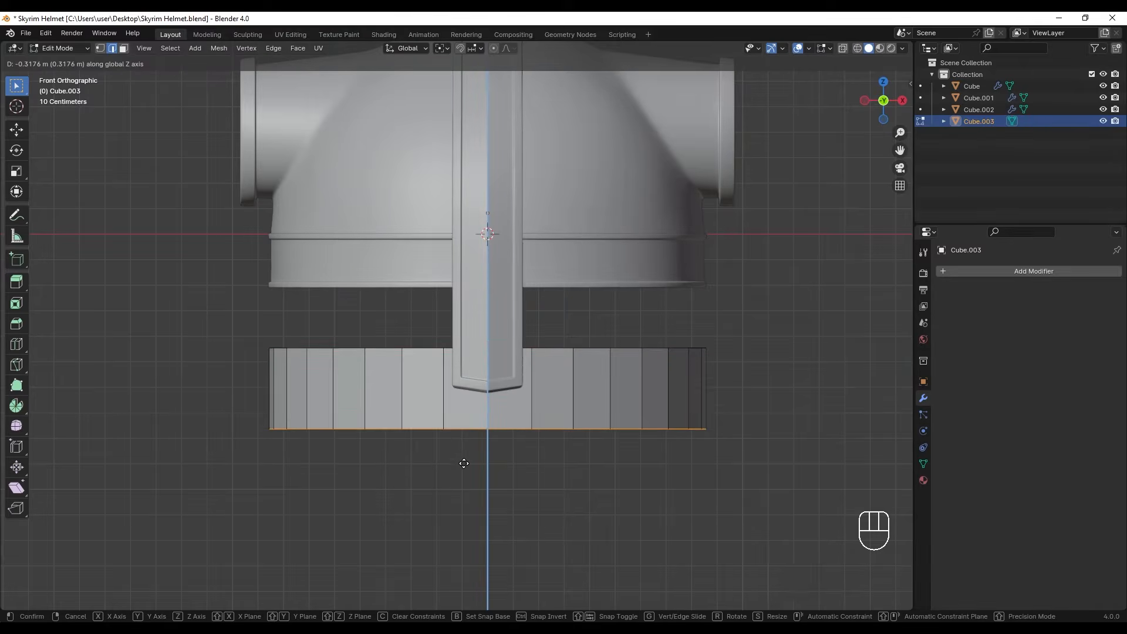
{"action": "left_click", "coordinate": [464, 466]}
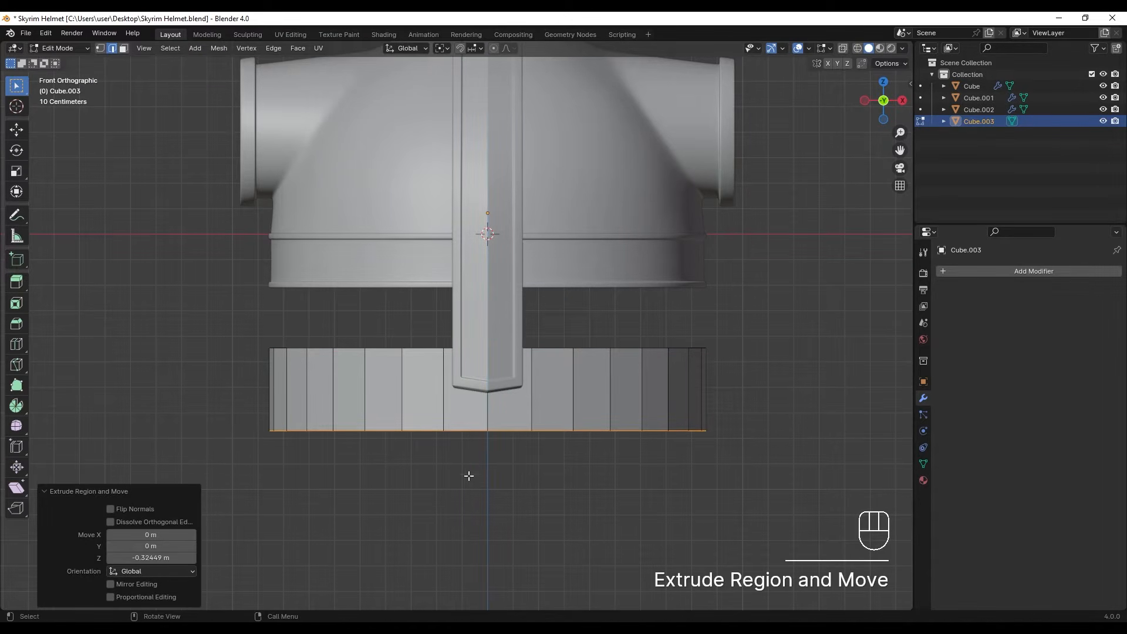
- Move the newly extruded lower band about 0.058 m down along Z, away from the helmet
{"action": "scroll", "coordinate": [458, 334], "scroll_direction": "up", "scroll_amount": 1}
{"action": "middle_click_drag", "start_coordinate": [458, 334], "coordinate": [481, 357], "text": "shift"}
{"action": "scroll", "coordinate": [481, 357], "scroll_direction": "up", "scroll_amount": 1}
{"action": "key", "text": "Tab"}
{"action": "key", "text": "g"}
{"action": "key", "text": "z"}
{"action": "left_click", "coordinate": [462, 440]}
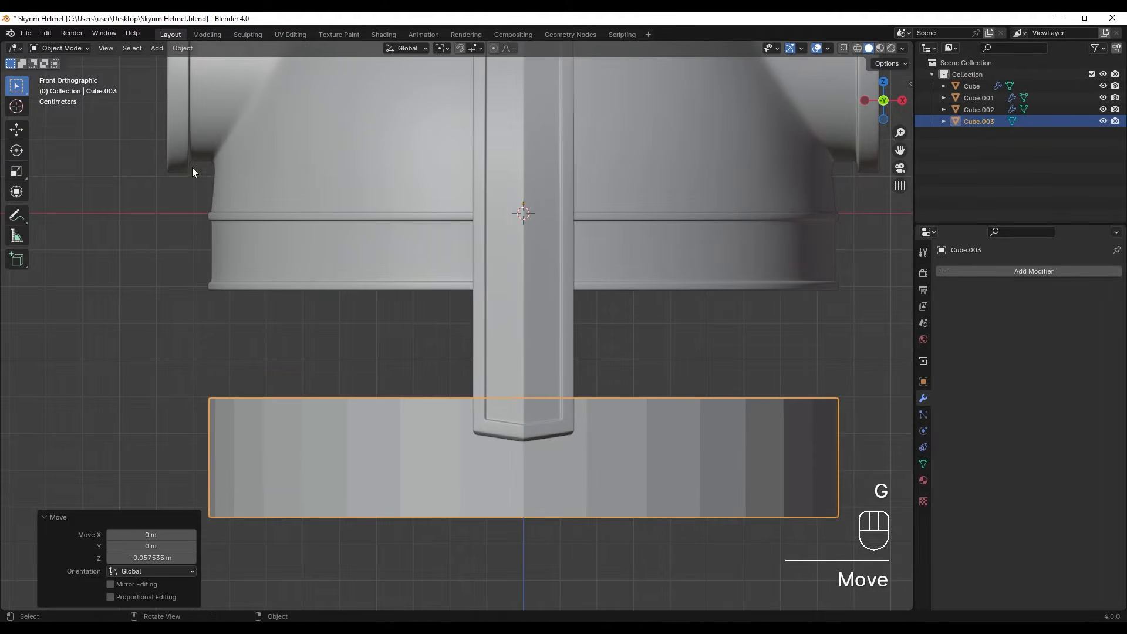
- Annotate a rough outline of the eye opening below the rim band, on one side of the nose guard
{"action": "left_click", "coordinate": [21, 219]}
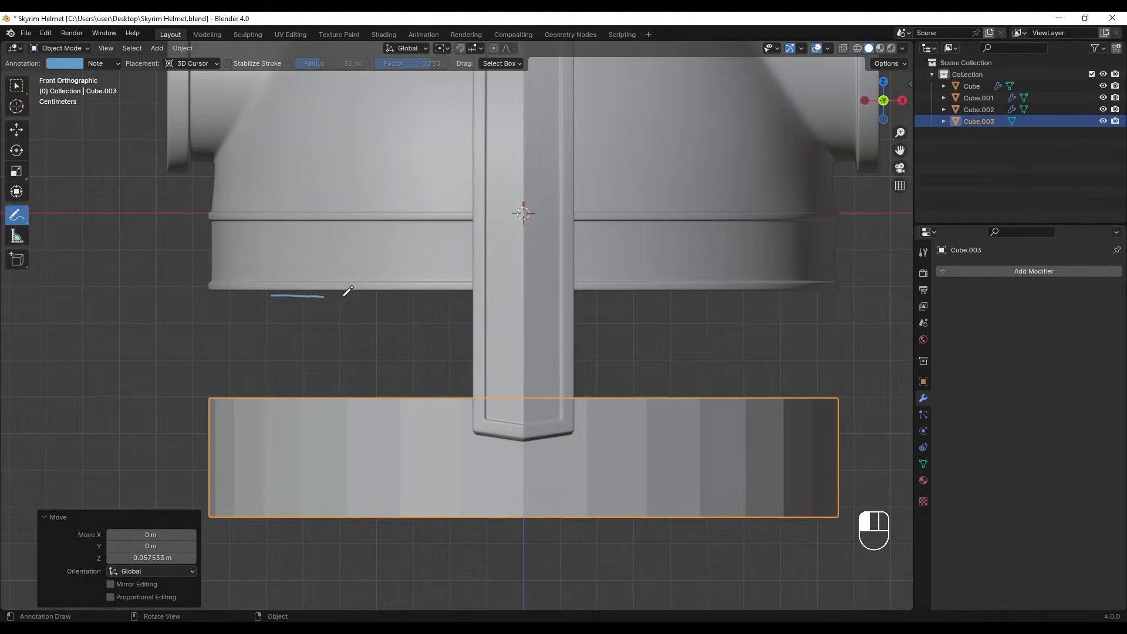
{"action": "left_click_drag", "start_coordinate": [444, 296], "coordinate": [470, 297]}
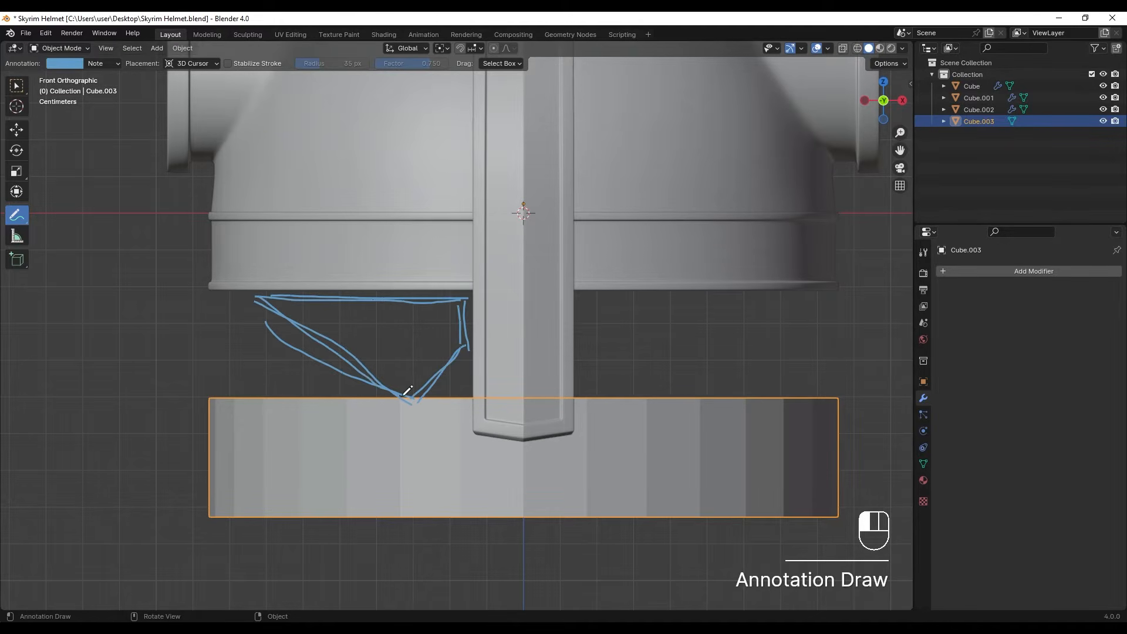
{"action": "scroll", "coordinate": [546, 352], "scroll_direction": "down", "scroll_amount": 2}
- Delete all vertices of the separated lower band on the positive X side of the helmet's centre line
{"action": "key", "text": "Tab"}
{"action": "key", "text": "Tab"}
{"action": "key", "text": "Tab"}
{"action": "mouse_move", "coordinate": [569, 390]}
{"action": "middle_mouse_down", "text": "shift"}
{"action": "mouse_move", "coordinate": [557, 349]}
{"action": "mouse_move", "coordinate": [558, 370]}
{"action": "mouse_move", "coordinate": [493, 357]}
{"action": "middle_mouse_up", "text": "shift"}
{"action": "scroll", "coordinate": [553, 381], "scroll_direction": "up", "scroll_amount": 2}
{"action": "key", "text": "z"}
{"action": "left_click", "coordinate": [406, 359]}
{"action": "scroll", "coordinate": [498, 374], "scroll_direction": "down", "scroll_amount": 1}
{"action": "key", "text": "1"}
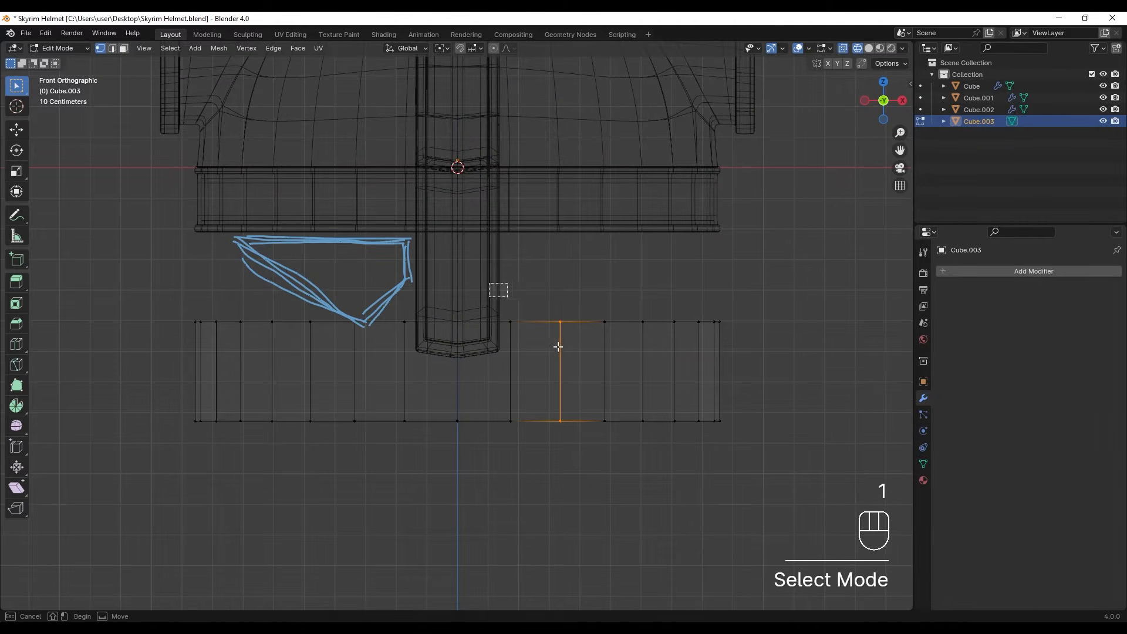
{"action": "left_click_drag", "start_coordinate": [492, 285], "coordinate": [734, 483]}
{"action": "key", "text": "x"}
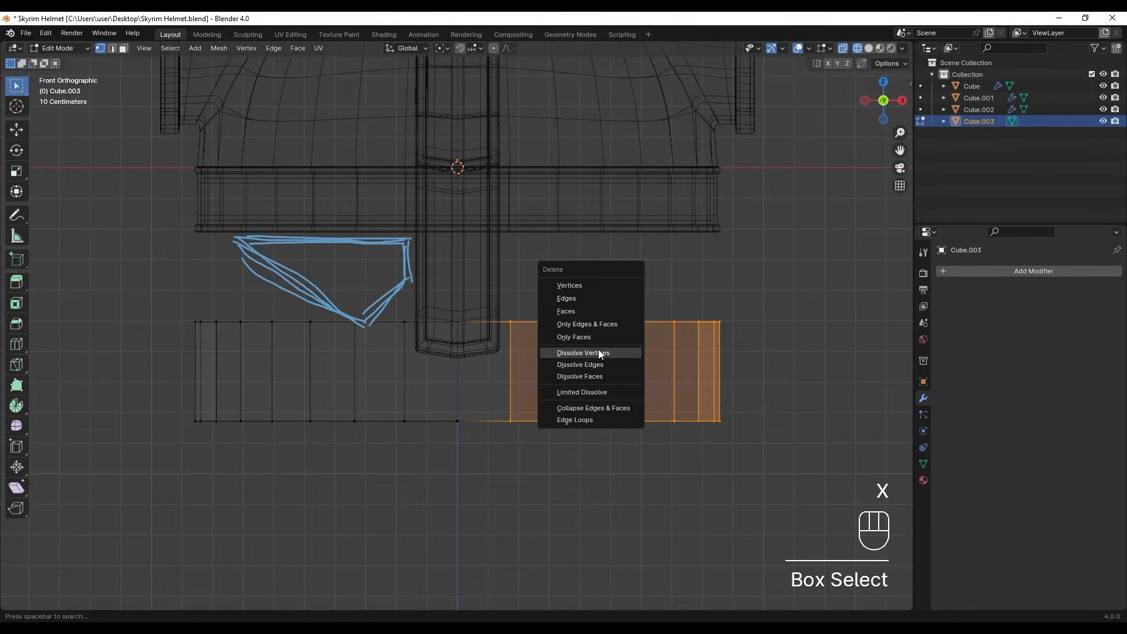
{"action": "left_click", "coordinate": [588, 285]}
{"action": "key", "text": "Tab"}
{"action": "left_click", "coordinate": [408, 364]}
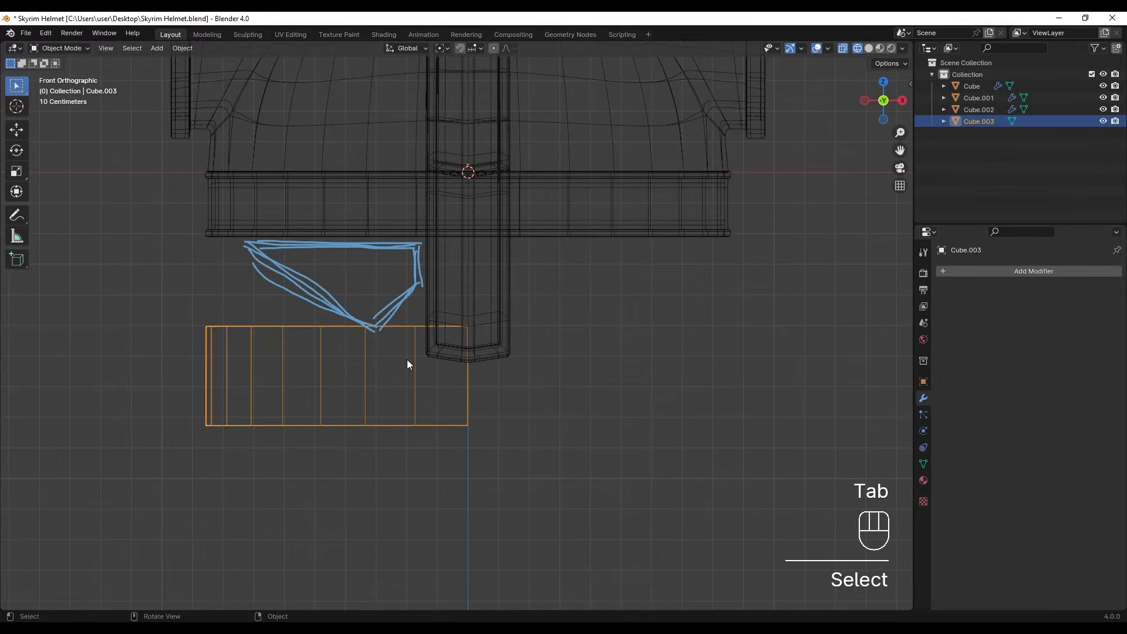
- Add an X-axis Mirror modifier to the half band, using the central strip Cube.001 as the mirror object
{"action": "left_click", "coordinate": [1032, 271]}
{"action": "type", "text": "mir"}
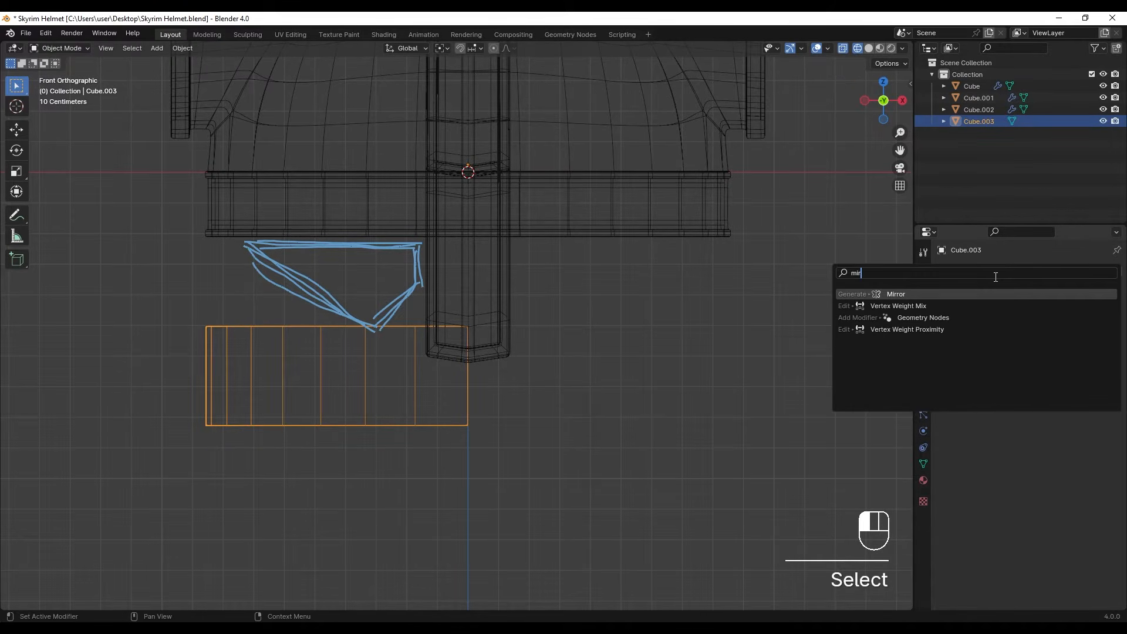
{"action": "key", "text": "Return"}
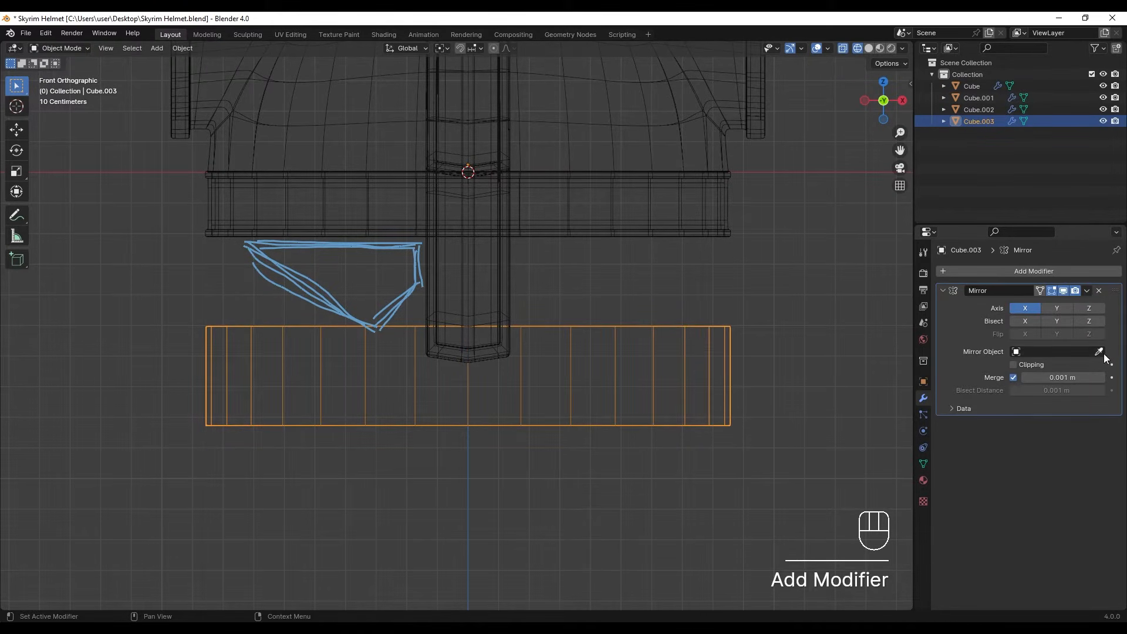
{"action": "left_click", "coordinate": [482, 118]}
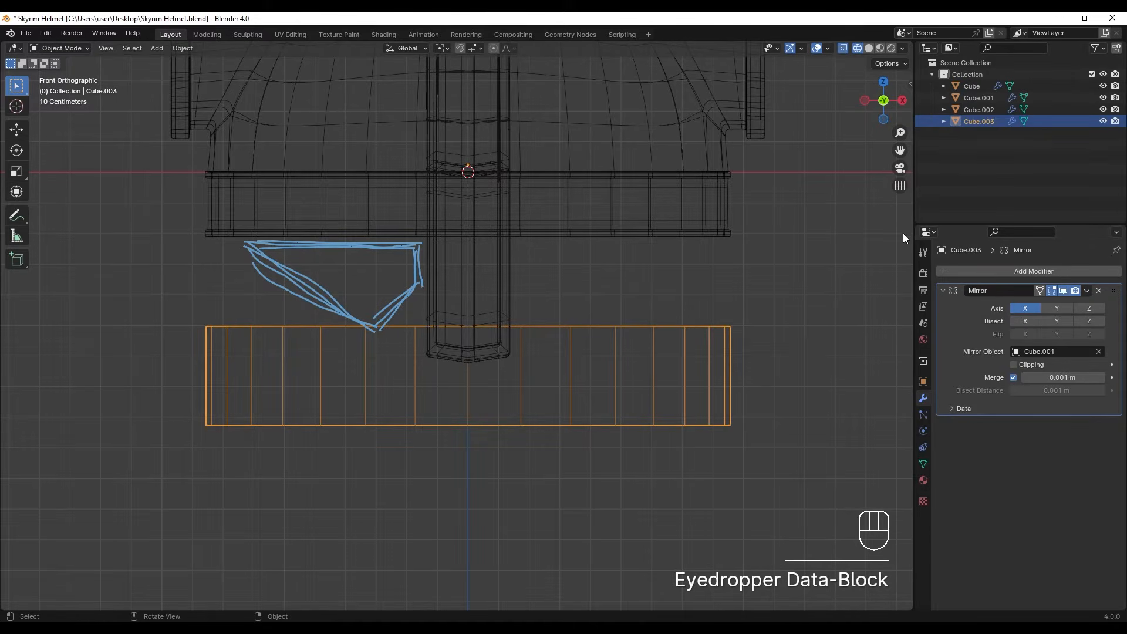
- Raise the band's two innermost vertical edges about 0.121 m along Z, near the nose guard
{"action": "middle_click_drag", "start_coordinate": [371, 344], "coordinate": [396, 342], "text": "shift"}
{"action": "key", "text": "Tab"}
{"action": "scroll", "coordinate": [446, 353], "scroll_direction": "up", "scroll_amount": 2}
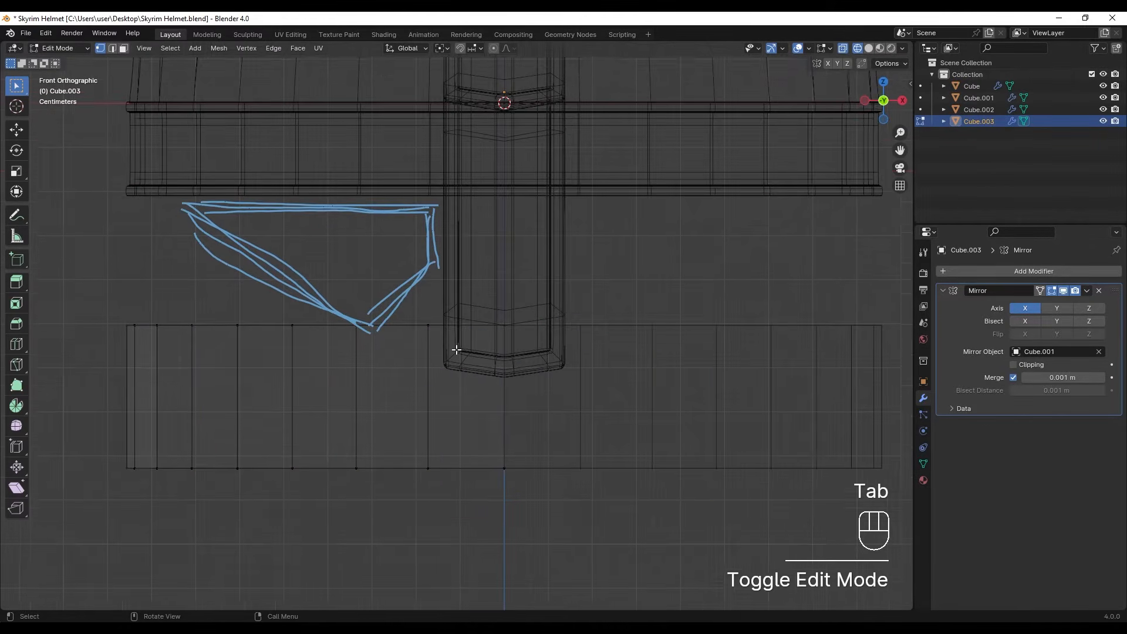
{"action": "left_click_drag", "start_coordinate": [445, 341], "coordinate": [537, 525]}
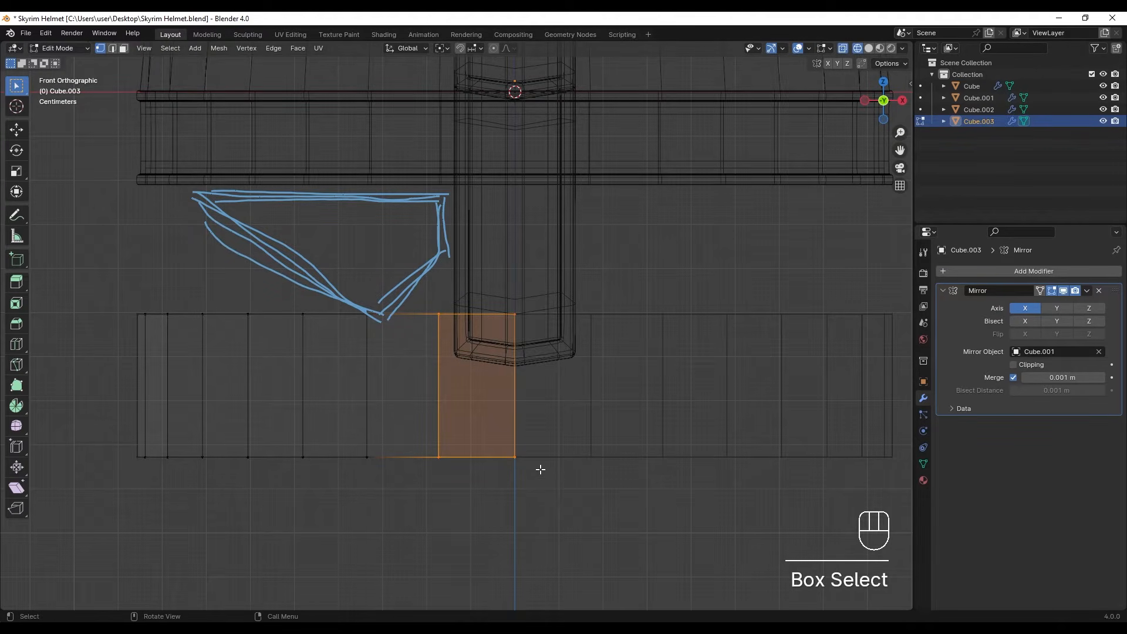
{"action": "key", "text": "g"}
{"action": "key", "text": "z"}
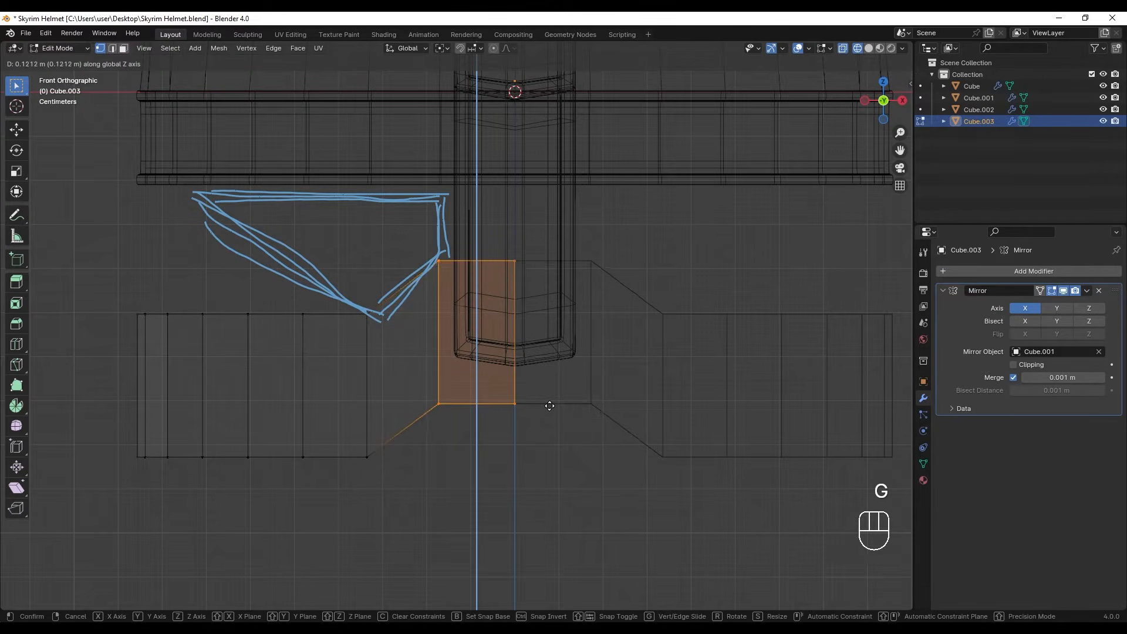
{"action": "left_click", "coordinate": [549, 406]}
- Raise only the band's centre-line vertical edge about 0.109 m along Z to form a peak behind the nose guard
{"action": "left_click_drag", "start_coordinate": [487, 234], "coordinate": [549, 464]}
{"action": "key", "text": "g"}
{"action": "key", "text": "z"}
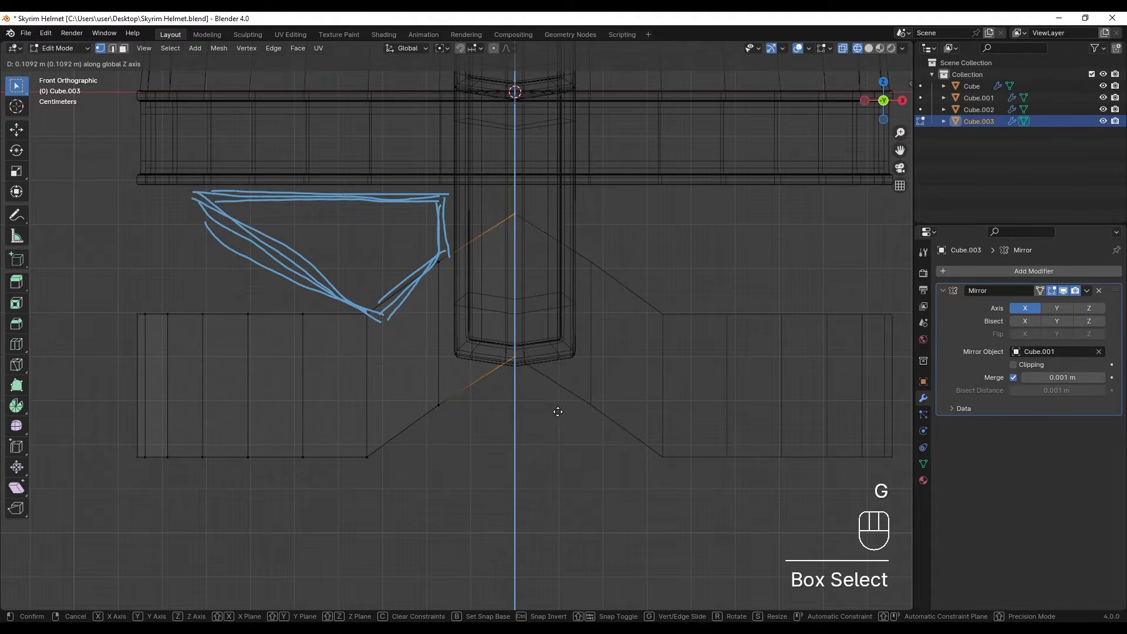
{"action": "left_click", "coordinate": [558, 412]}
- Raise all of the band's vertical edges outward of the low cheek point along Z
{"action": "middle_click_drag", "start_coordinate": [326, 424], "coordinate": [469, 401], "text": "shift"}
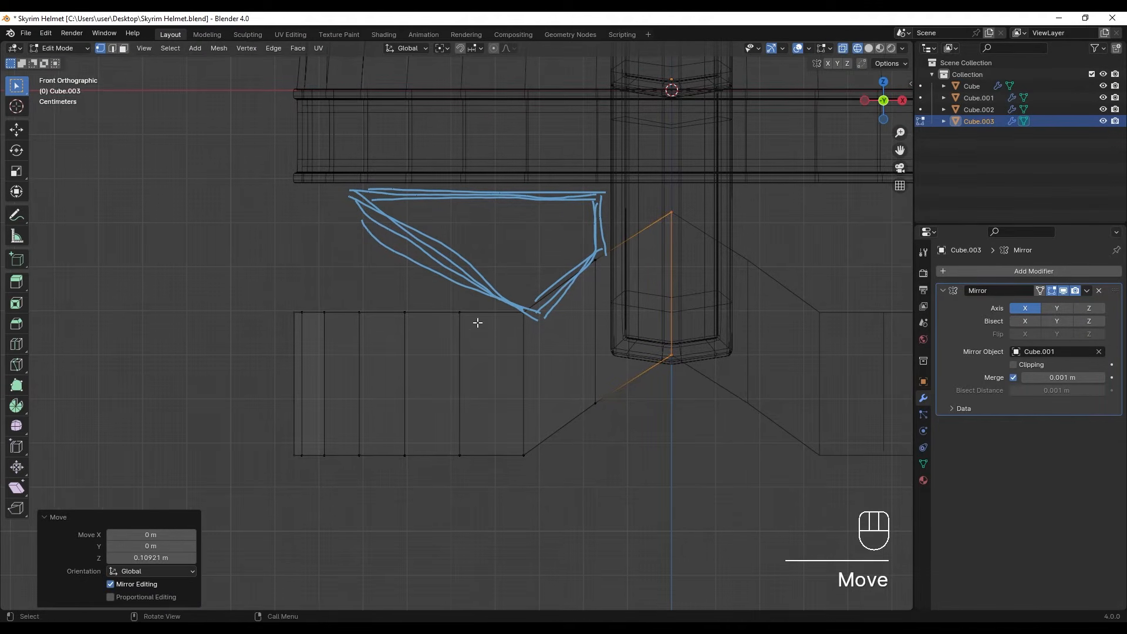
{"action": "left_click_drag", "start_coordinate": [474, 295], "coordinate": [215, 511]}
{"action": "key", "text": "g"}
{"action": "key", "text": "z"}
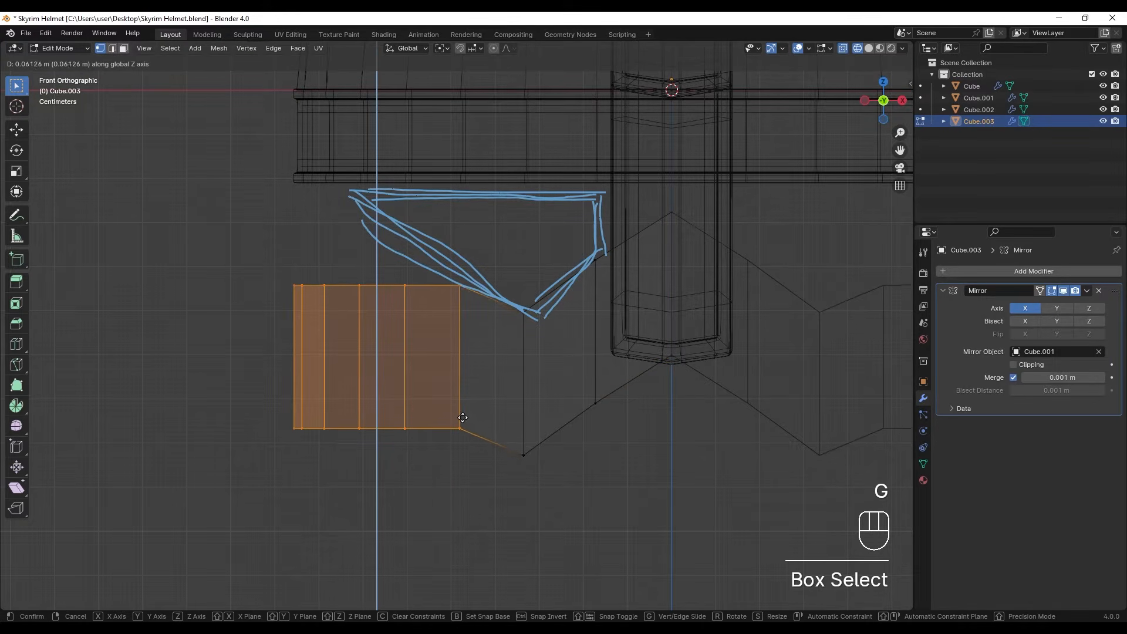
{"action": "key", "text": "shift"}
{"action": "left_click", "coordinate": [466, 356]}
- Raise the outer vertical edges in two narrower selections to follow the annotated eye outline, the second by about 0.082 m
{"action": "left_click_drag", "start_coordinate": [444, 253], "coordinate": [496, 474], "text": "ctrl"}
{"action": "key", "text": "g"}
{"action": "key", "text": "z"}
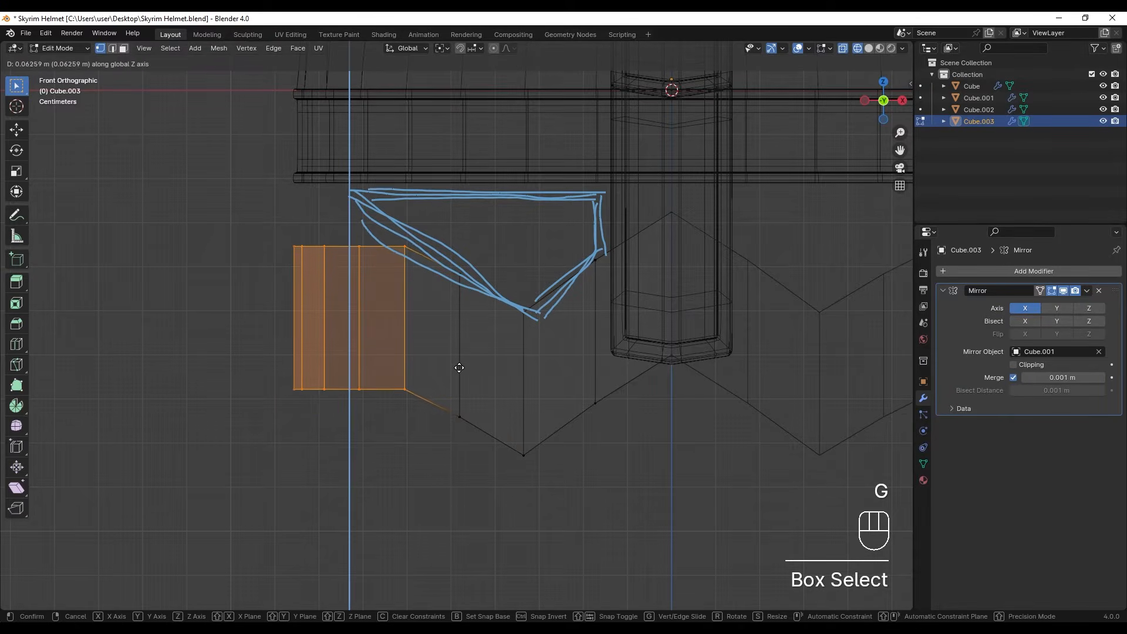
{"action": "left_click", "coordinate": [465, 306]}
{"action": "middle_click_drag", "start_coordinate": [440, 302], "coordinate": [463, 337], "text": "shift"}
{"action": "left_click_drag", "start_coordinate": [407, 247], "coordinate": [506, 473], "text": "ctrl"}
{"action": "key", "text": "g"}
{"action": "key", "text": "z"}
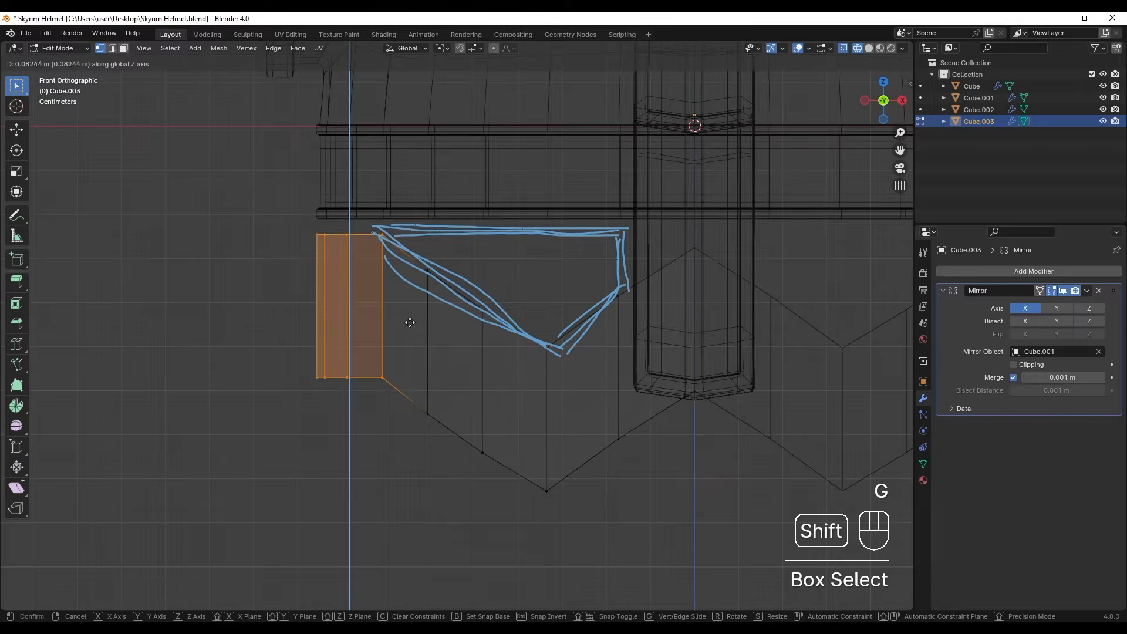
{"action": "left_click", "coordinate": [407, 328]}
- Raise the outermost side edges of the band along Z in two more selections, continuing the slope toward the helmet's side
{"action": "scroll", "coordinate": [397, 305], "scroll_direction": "up", "scroll_amount": 1}
{"action": "middle_click_drag", "start_coordinate": [395, 299], "coordinate": [410, 324], "text": "shift"}
{"action": "left_click_drag", "start_coordinate": [365, 223], "coordinate": [405, 459], "text": "ctrl"}
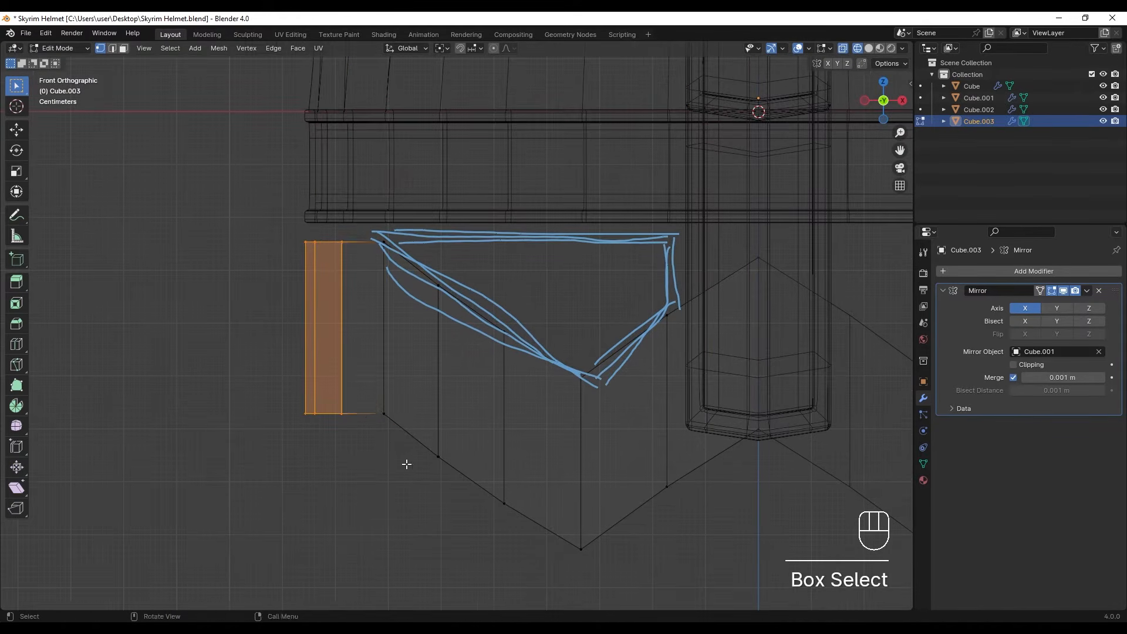
{"action": "key", "text": "g"}
{"action": "key", "text": "z"}
{"action": "left_click", "coordinate": [401, 419]}
{"action": "left_click_drag", "start_coordinate": [382, 252], "coordinate": [425, 462], "text": "ctrl"}
{"action": "key", "text": "g"}
{"action": "key", "text": "z"}
{"action": "left_click", "coordinate": [394, 372]}
- In the left side view, raise the band's rear vertical edges along Z in two selections to extend the upward slope backward
{"action": "key", "text": "ctrl+KP_3"}
{"action": "middle_click_drag", "start_coordinate": [429, 359], "coordinate": [460, 397], "text": "shift"}
{"action": "left_click_drag", "start_coordinate": [436, 260], "coordinate": [482, 432], "text": "ctrl"}
{"action": "key", "text": "g"}
{"action": "key", "text": "z"}
{"action": "left_click", "coordinate": [413, 378]}
{"action": "middle_click_drag", "start_coordinate": [380, 386], "coordinate": [434, 357], "text": "shift"}
{"action": "left_click_drag", "start_coordinate": [296, 167], "coordinate": [347, 413]}
{"action": "key", "text": "g"}
{"action": "key", "text": "z"}
{"action": "left_click", "coordinate": [347, 398]}
- Adjust the height of the vertical edge just in front of the 3D cursor along Z to even out the slope
{"action": "middle_click_drag", "start_coordinate": [500, 411], "coordinate": [369, 371], "text": "shift"}
{"action": "left_click_drag", "start_coordinate": [347, 214], "coordinate": [417, 518]}
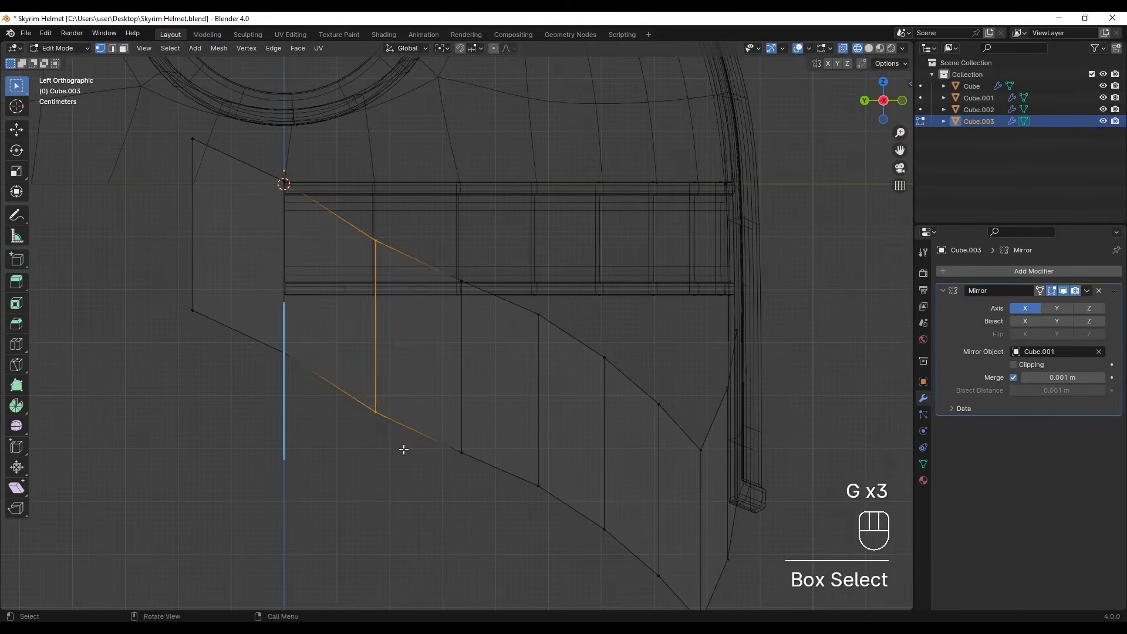
{"action": "key", "text": "g"}
{"action": "key", "text": "z"}
{"action": "key", "text": "g"}
{"action": "key", "text": "z"}
{"action": "left_click", "coordinate": [441, 460]}
- Adjust three more individual vertical edges of the band along Z so its side profile forms a smooth curve
{"action": "middle_click_drag", "start_coordinate": [470, 437], "coordinate": [343, 393], "text": "shift"}
{"action": "left_click_drag", "start_coordinate": [352, 211], "coordinate": [385, 460]}
{"action": "key", "text": "g"}
{"action": "key", "text": "z"}
{"action": "left_click", "coordinate": [390, 464]}
{"action": "left_click_drag", "start_coordinate": [424, 265], "coordinate": [464, 498]}
{"action": "key", "text": "g"}
{"action": "key", "text": "z"}
{"action": "left_click", "coordinate": [463, 506]}
{"action": "middle_click_drag", "start_coordinate": [462, 543], "coordinate": [402, 483], "text": "shift"}
{"action": "left_click_drag", "start_coordinate": [411, 247], "coordinate": [445, 474]}
{"action": "key", "text": "g"}
{"action": "key", "text": "z"}
{"action": "left_click", "coordinate": [445, 480]}
- Return to solid shading and move the whole face band slightly up along Z toward the rim band
{"action": "scroll", "coordinate": [444, 484], "scroll_direction": "down", "scroll_amount": 4}
{"action": "middle_click_drag", "start_coordinate": [442, 485], "coordinate": [378, 491], "text": "alt"}
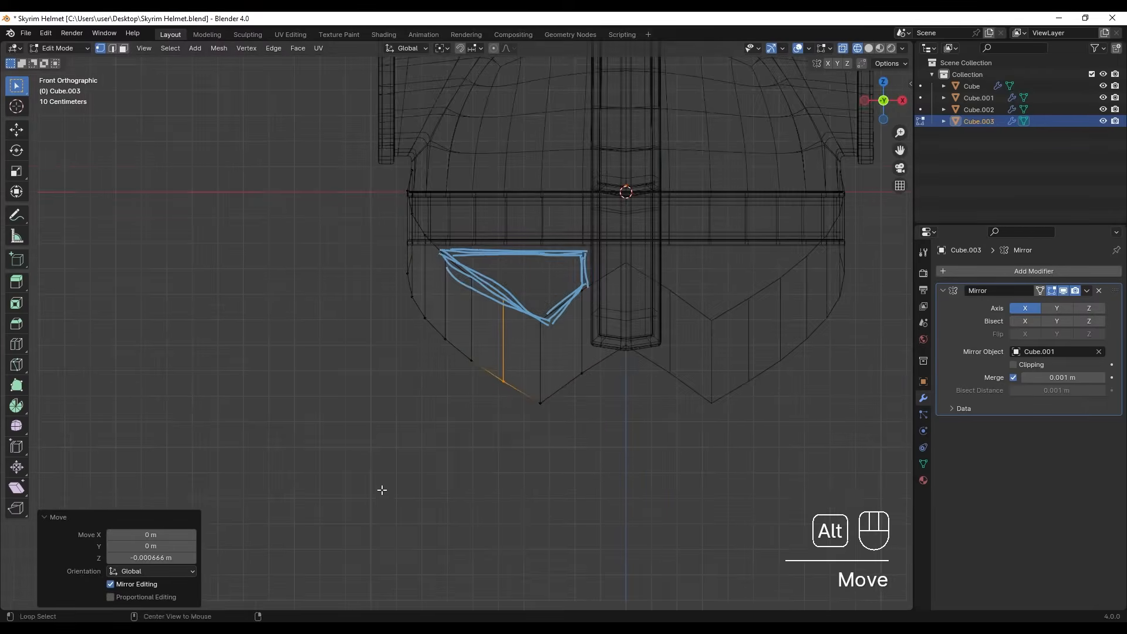
{"action": "key", "text": "z"}
{"action": "key", "text": "Tab"}
{"action": "key", "text": "g"}
{"action": "key", "text": "z"}
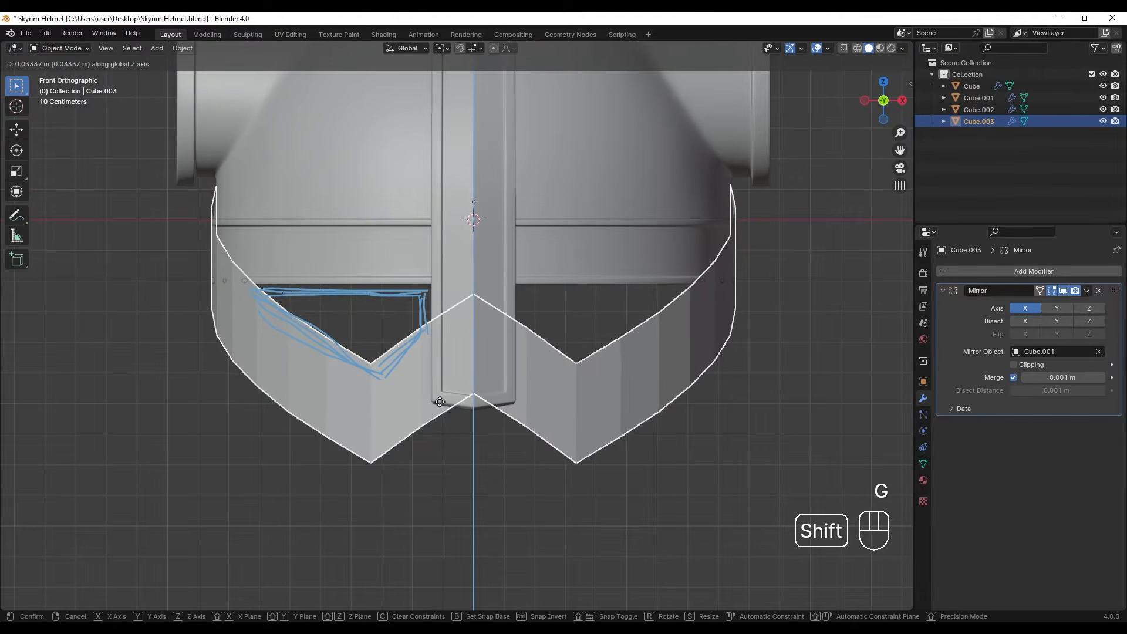
{"action": "left_click", "coordinate": [442, 420]}
{"action": "scroll", "coordinate": [460, 491], "scroll_direction": "down", "scroll_amount": 3}
{"action": "left_click", "coordinate": [481, 453]}
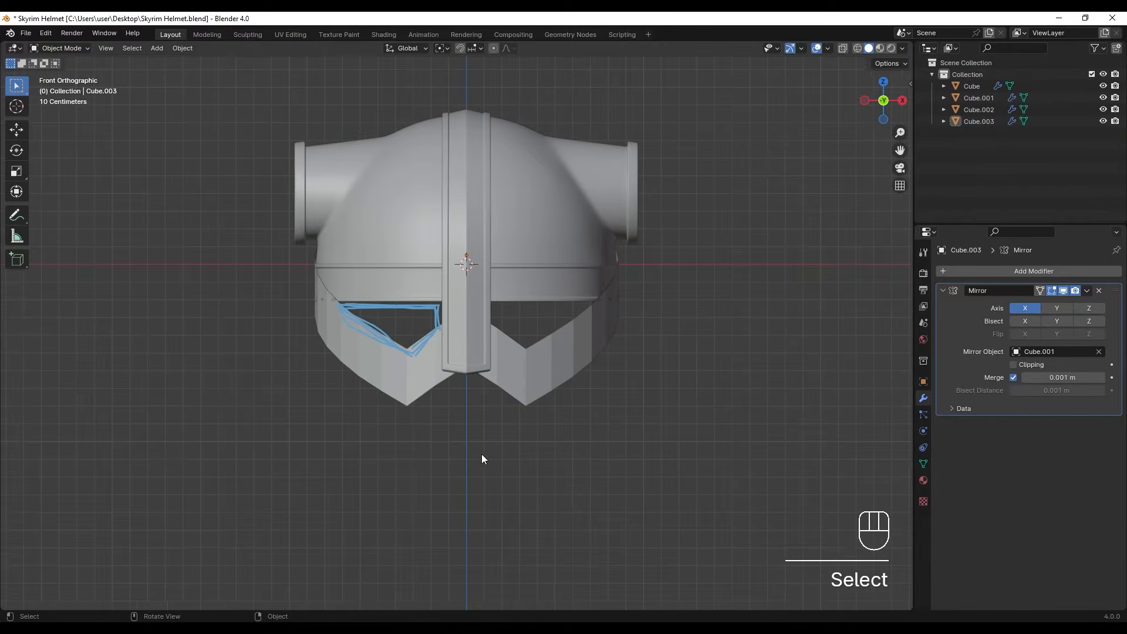
- Move all vertices of the face band's lower edge about 0.03 m down along Z
{"action": "left_click", "coordinate": [520, 398]}
{"action": "key", "text": "Tab"}
{"action": "middle_click_drag", "start_coordinate": [520, 394], "coordinate": [498, 408], "text": "shift"}
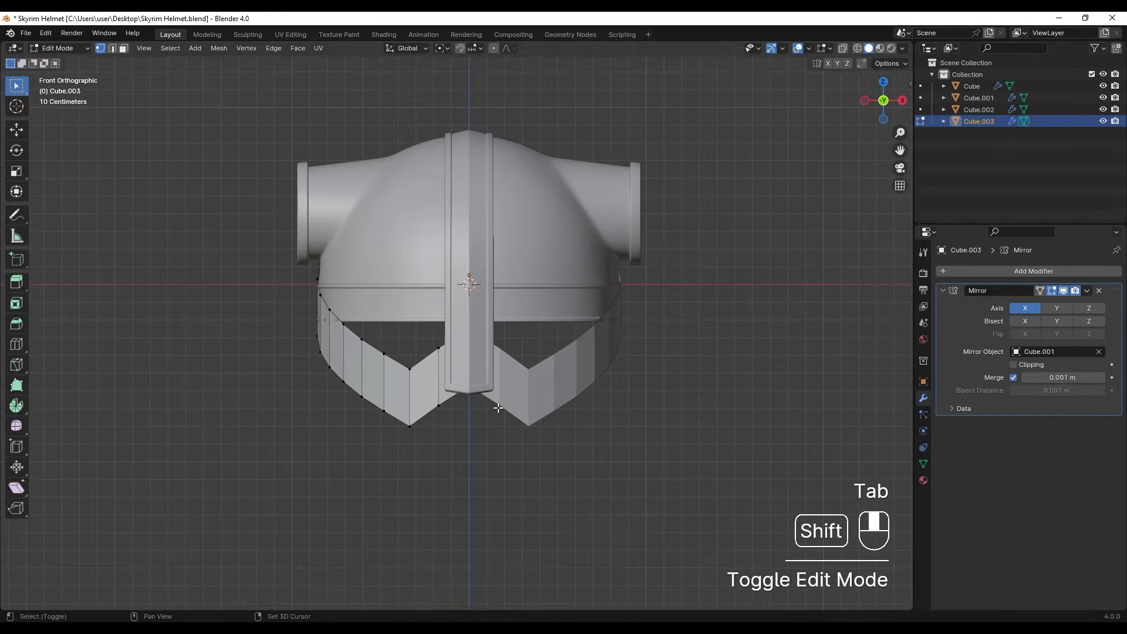
{"action": "key", "text": "z"}
{"action": "mouse_move", "coordinate": [293, 313]}
{"action": "left_mouse_down"}
{"action": "mouse_move", "coordinate": [340, 392]}
{"action": "mouse_move", "coordinate": [335, 382]}
{"action": "left_mouse_up"}
{"action": "left_click_drag", "start_coordinate": [479, 418], "coordinate": [423, 374], "text": "shift"}
{"action": "scroll", "coordinate": [423, 375], "scroll_direction": "down", "scroll_amount": 2}
{"action": "middle_click_drag", "start_coordinate": [424, 375], "coordinate": [460, 359]}
{"action": "scroll", "coordinate": [437, 376], "scroll_direction": "up", "scroll_amount": 3}
{"action": "key", "text": "g"}
{"action": "key", "text": "z"}
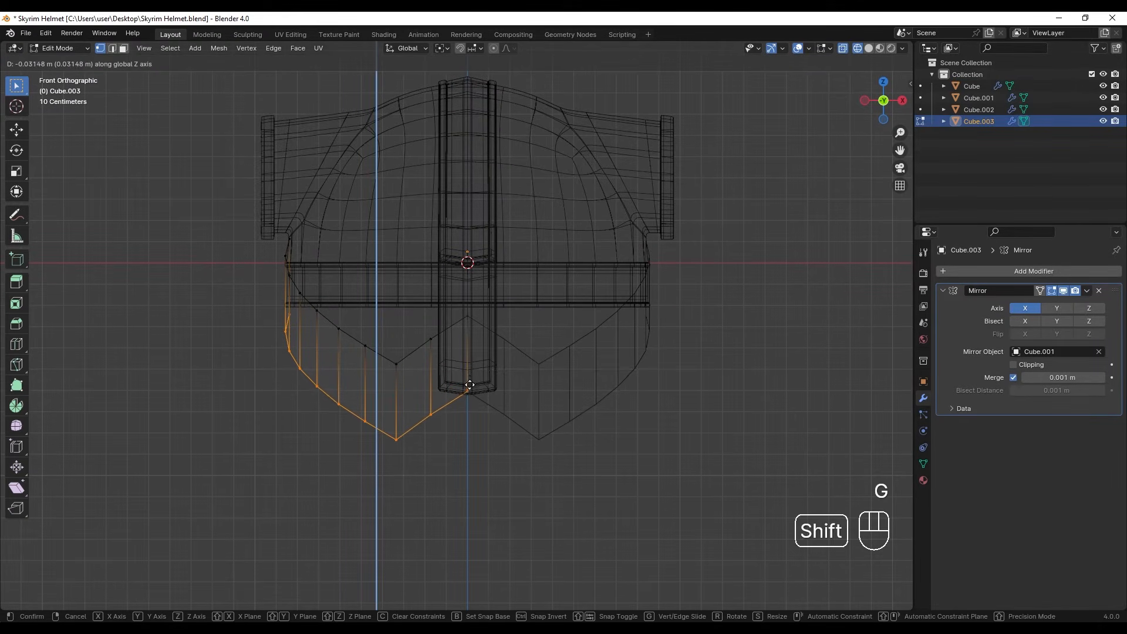
{"action": "left_click", "coordinate": [471, 396]}
{"action": "key", "text": "Tab"}
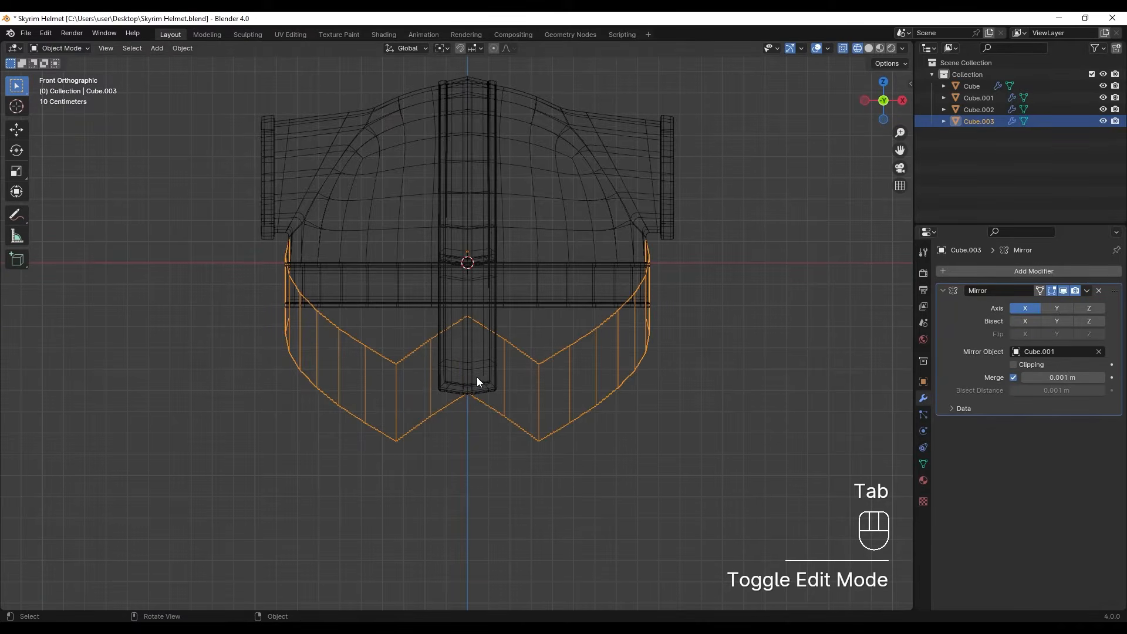
- Move the lower end vertices of the nose guard about 0.086 m down along Z
{"action": "left_click", "coordinate": [488, 320]}
{"action": "key", "text": "z"}
{"action": "scroll", "coordinate": [506, 347], "scroll_direction": "up", "scroll_amount": 2}
{"action": "key", "text": "z"}
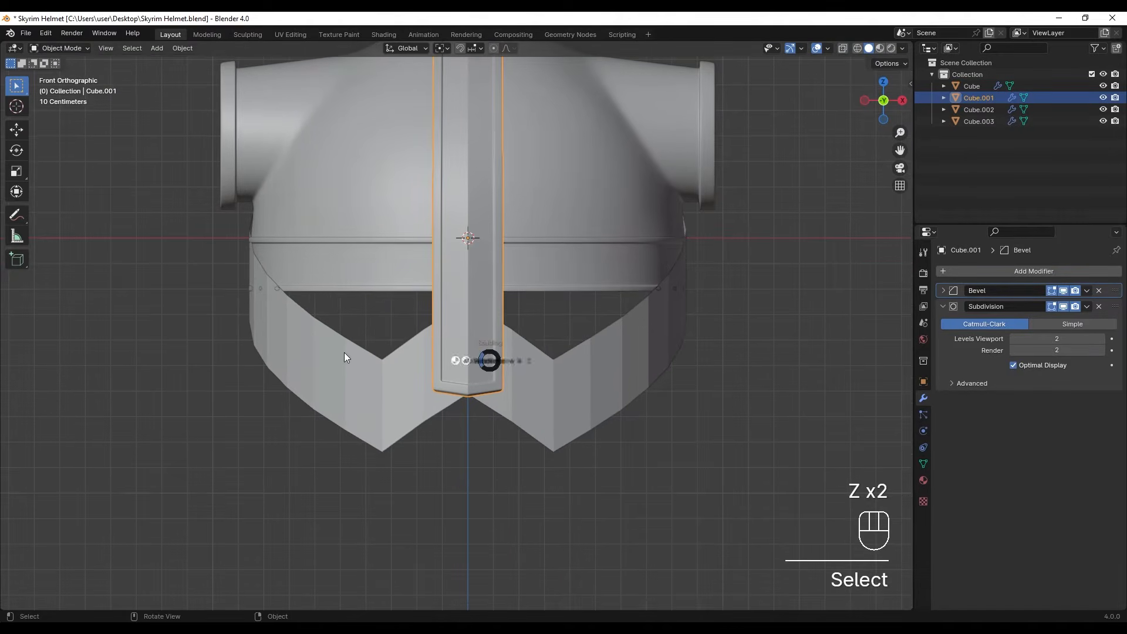
{"action": "key", "text": "Tab"}
{"action": "left_click_drag", "start_coordinate": [395, 335], "coordinate": [569, 448]}
{"action": "scroll", "coordinate": [528, 405], "scroll_direction": "up", "scroll_amount": 1}
{"action": "middle_click_drag", "start_coordinate": [520, 397], "coordinate": [510, 338], "text": "shift"}
{"action": "key", "text": "g"}
{"action": "key", "text": "z"}
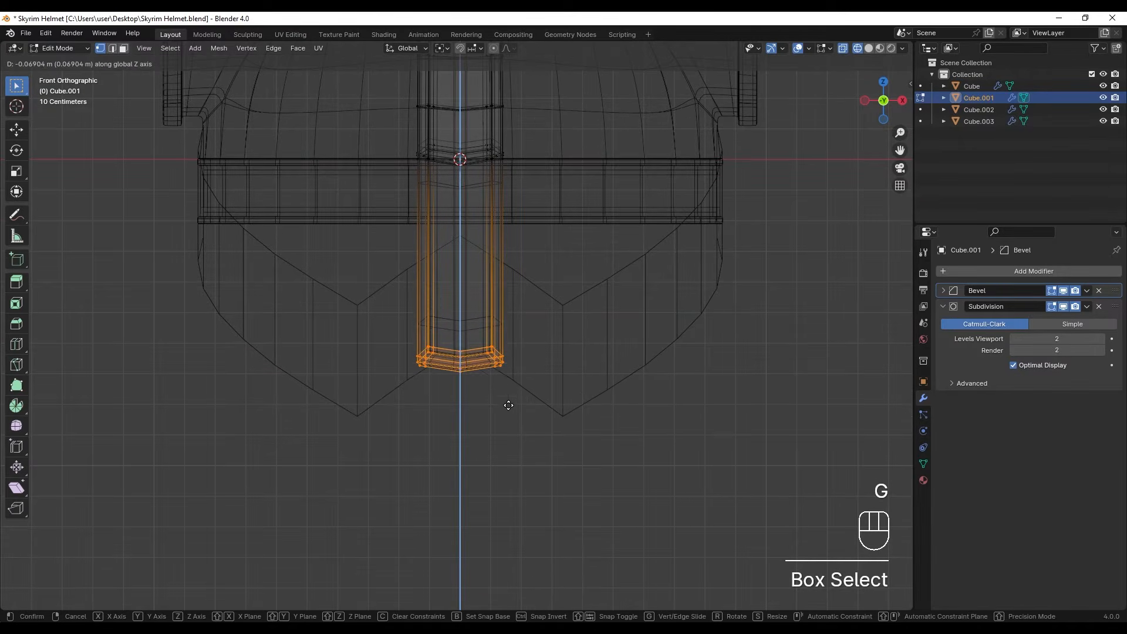
{"action": "left_click", "coordinate": [502, 447]}
{"action": "key", "text": "z"}
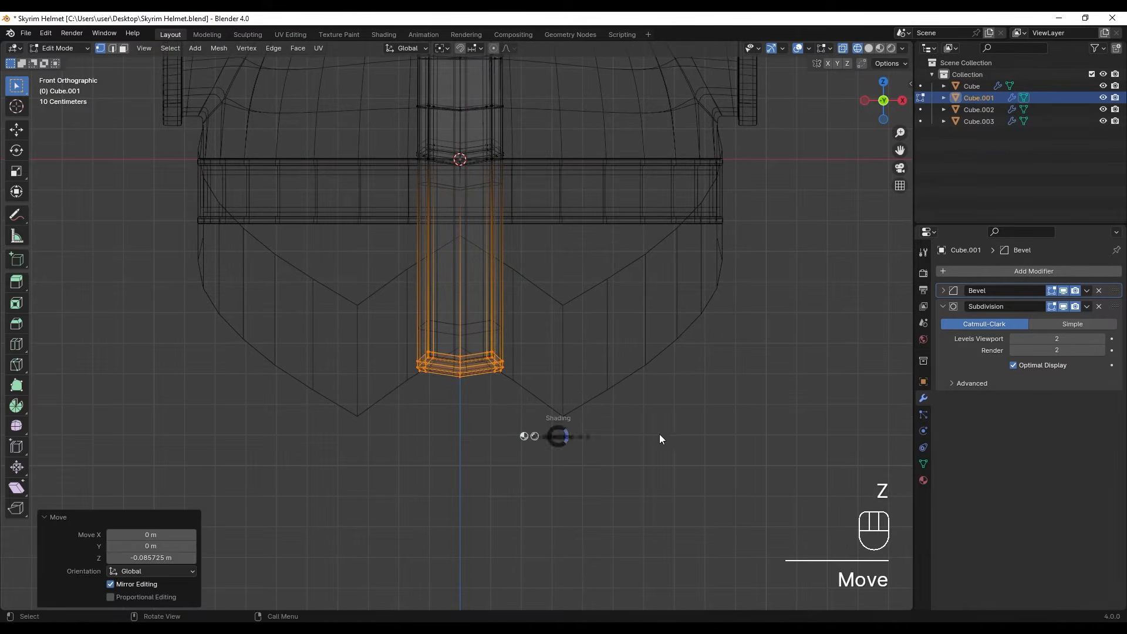
- Lower the nose guard's end slightly further along Z and return to object mode
{"action": "scroll", "coordinate": [494, 386], "scroll_direction": "down", "scroll_amount": 2}
{"action": "middle_click_drag", "start_coordinate": [491, 385], "coordinate": [467, 405], "text": "shift"}
{"action": "key", "text": "Tab"}
{"action": "key", "text": "Tab"}
{"action": "scroll", "coordinate": [465, 390], "scroll_direction": "up", "scroll_amount": 2}
{"action": "key", "text": "g"}
{"action": "key", "text": "z"}
{"action": "left_click", "coordinate": [470, 399]}
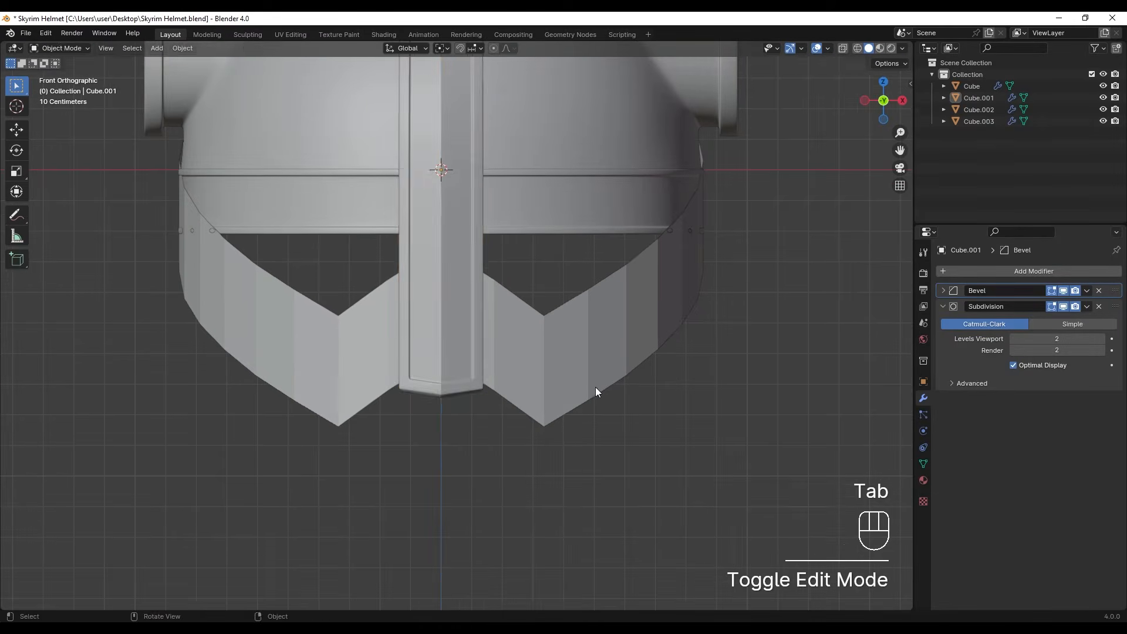
{"action": "key", "text": "Tab"}
- Scale the whole face band to 0.974 so it sits behind the nose guard in the side view
{"action": "scroll", "coordinate": [582, 385], "scroll_direction": "down", "scroll_amount": 5}
{"action": "middle_click_drag", "start_coordinate": [561, 372], "coordinate": [564, 382], "text": "shift"}
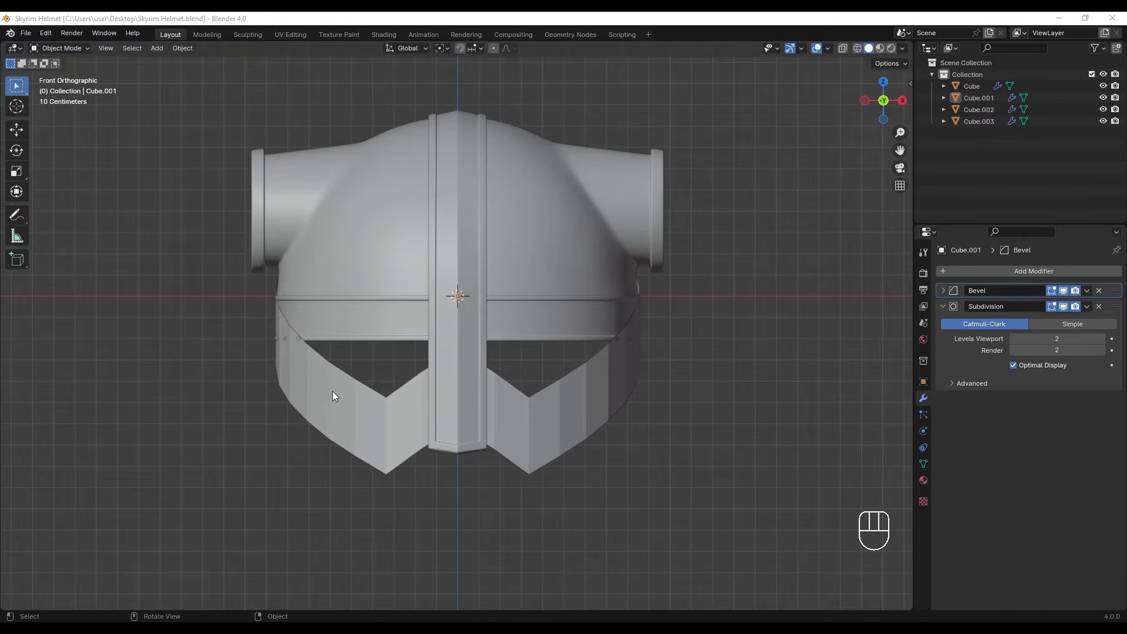
{"action": "middle_click_drag", "start_coordinate": [333, 391], "coordinate": [502, 399]}
{"action": "left_click", "coordinate": [462, 389]}
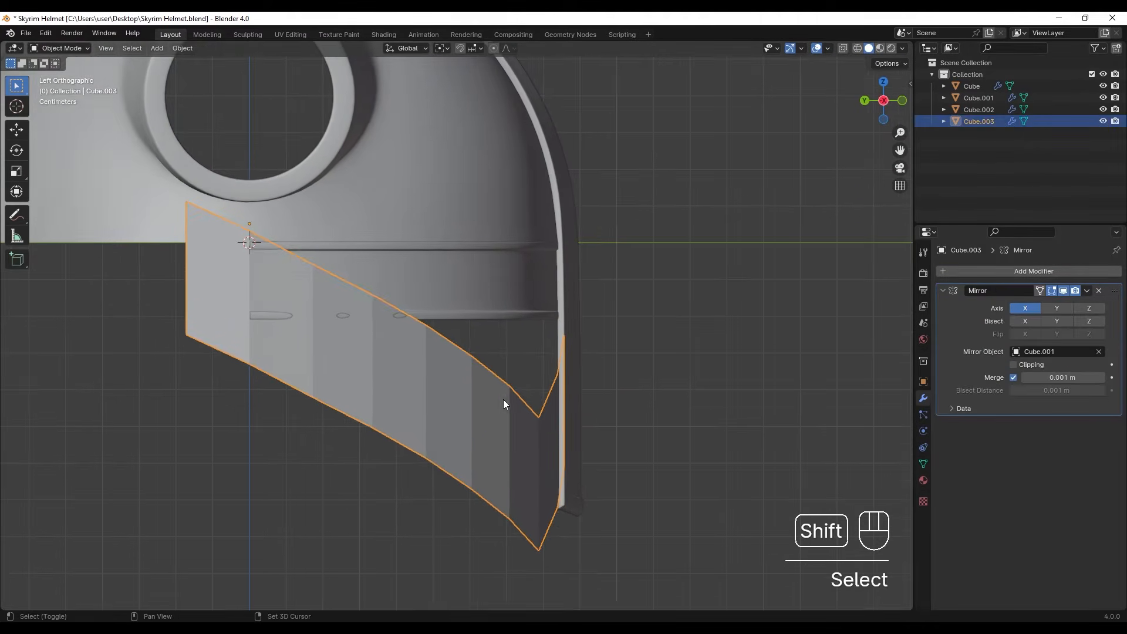
{"action": "scroll", "coordinate": [604, 405], "scroll_direction": "up", "scroll_amount": 1}
{"action": "key", "text": "s"}
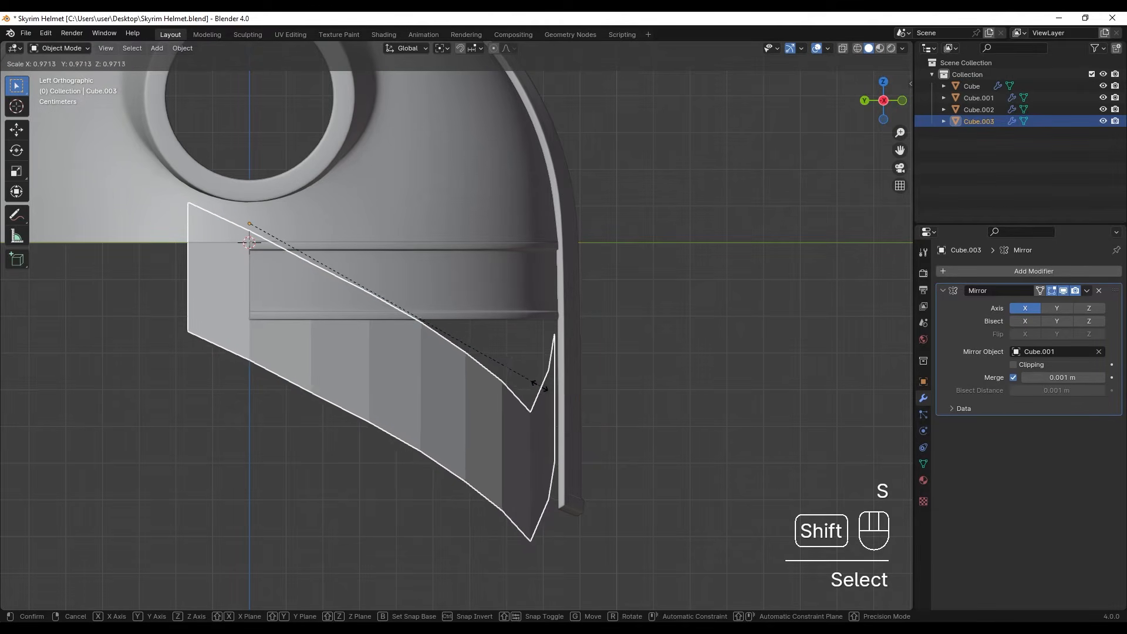
{"action": "left_click", "coordinate": [604, 379]}
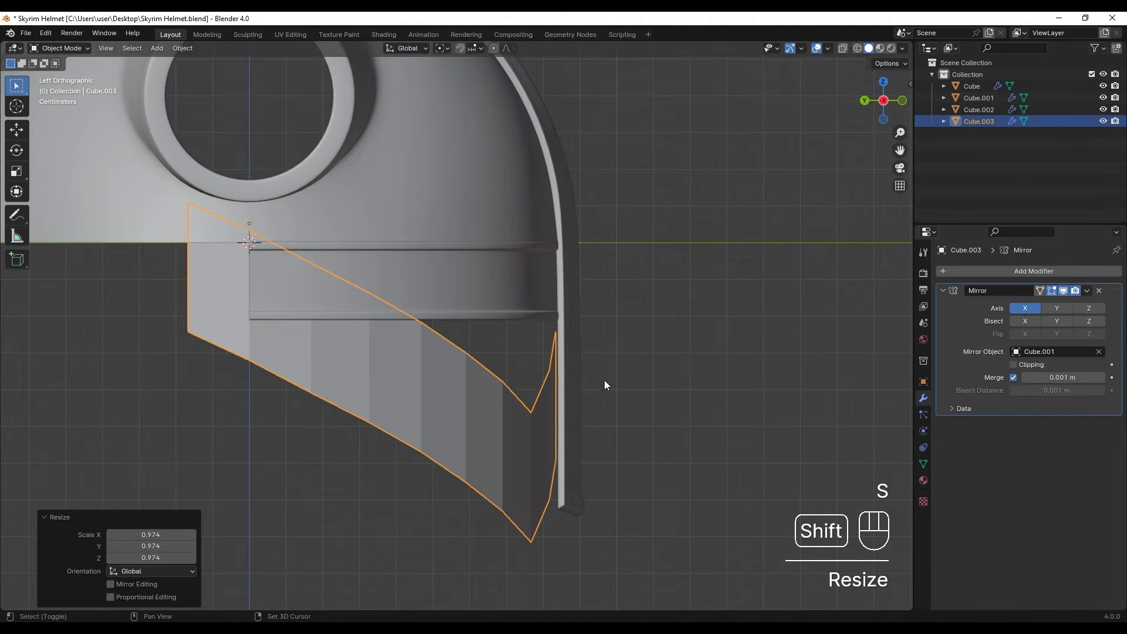
- Add a Solidify modifier to the face band with a thickness of 0.03 m
{"action": "left_click", "coordinate": [1002, 271]}
{"action": "type", "text": "sol"}
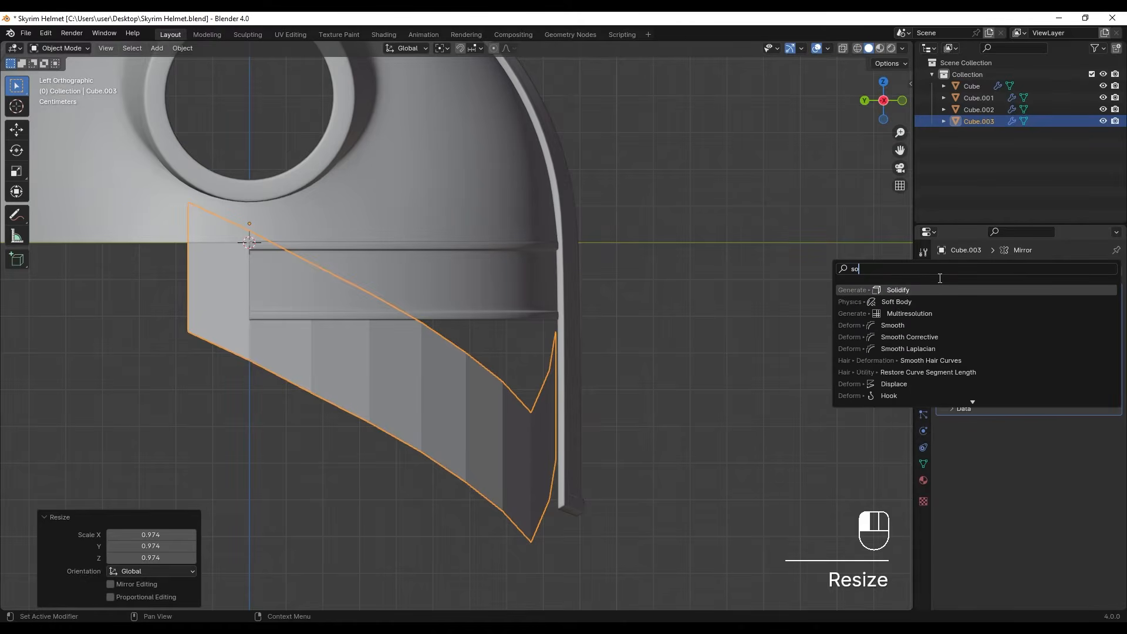
{"action": "key", "text": "Return"}
{"action": "scroll", "coordinate": [607, 315], "scroll_direction": "up", "scroll_amount": 3}
{"action": "middle_click_drag", "start_coordinate": [531, 336], "coordinate": [405, 300], "text": "shift"}
{"action": "scroll", "coordinate": [513, 326], "scroll_direction": "up", "scroll_amount": 4}
{"action": "middle_click_drag", "start_coordinate": [581, 308], "coordinate": [478, 337], "text": "shift"}
{"action": "scroll", "coordinate": [482, 353], "scroll_direction": "up", "scroll_amount": 3}
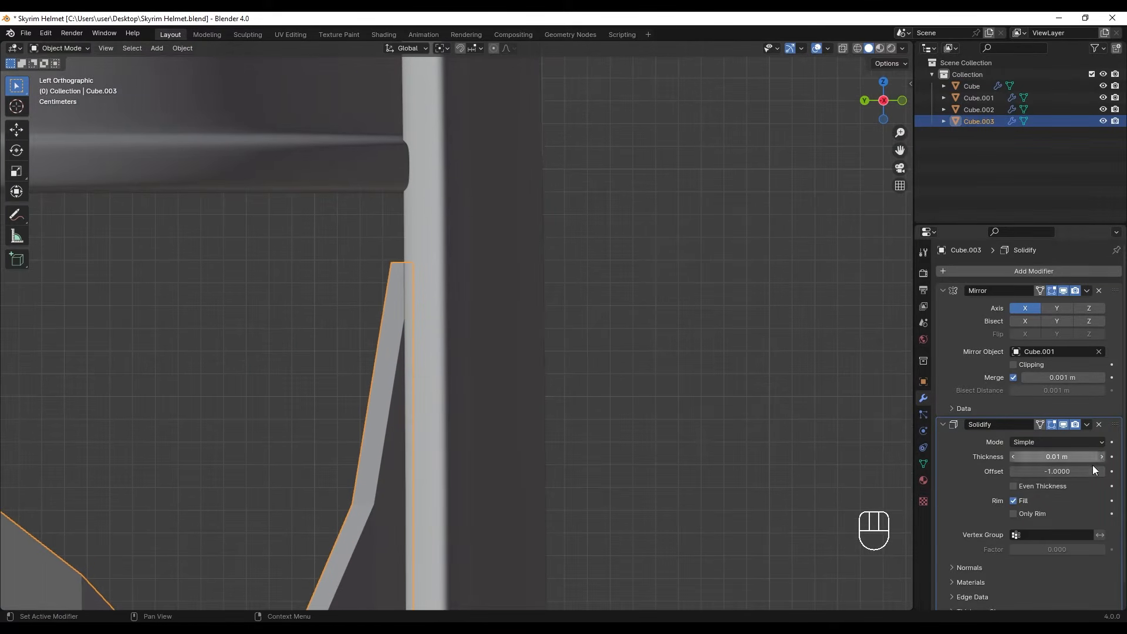
{"action": "left_click_drag", "start_coordinate": [1053, 456], "coordinate": [1073, 457], "text": "shift"}
- Scale the face band up to 1.007 and set its Solidify thickness to 0.026 m
{"action": "scroll", "coordinate": [451, 374], "scroll_direction": "down", "scroll_amount": 8}
{"action": "middle_click_drag", "start_coordinate": [428, 375], "coordinate": [452, 373]}
{"action": "scroll", "coordinate": [469, 370], "scroll_direction": "up", "scroll_amount": 6}
{"action": "middle_click_drag", "start_coordinate": [494, 367], "coordinate": [562, 337], "text": "shift"}
{"action": "scroll", "coordinate": [417, 343], "scroll_direction": "up", "scroll_amount": 1}
{"action": "key", "text": "s"}
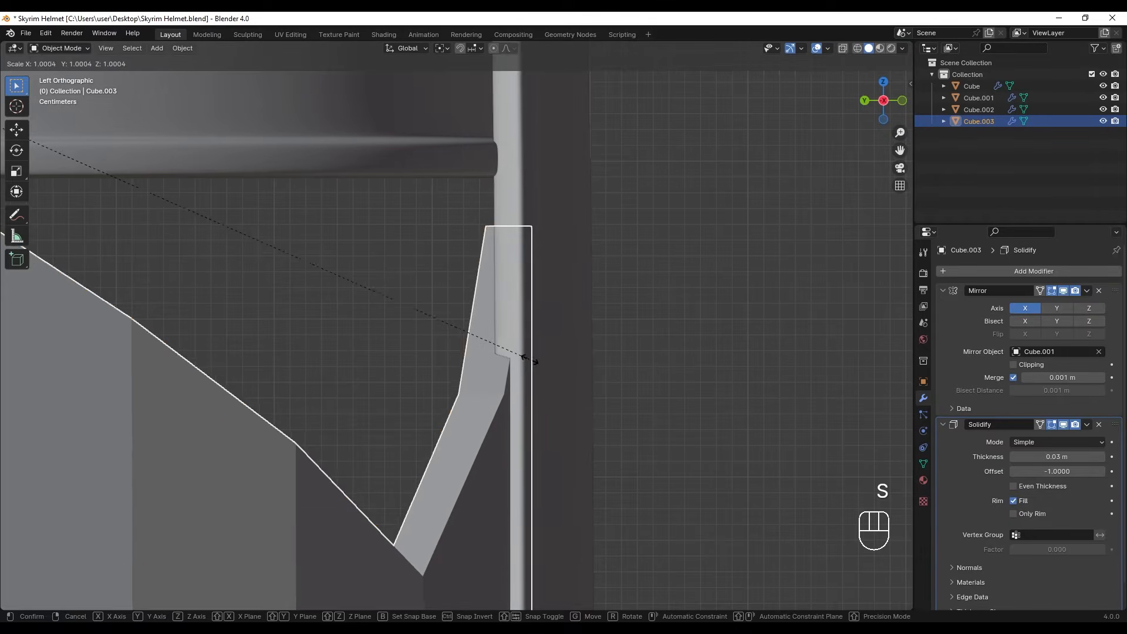
{"action": "left_click", "coordinate": [629, 354]}
{"action": "mouse_move", "coordinate": [1056, 457]}
{"action": "left_mouse_down", "text": "shift"}
{"action": "mouse_move", "coordinate": [1047, 456]}
{"action": "mouse_move", "coordinate": [1056, 452]}
{"action": "left_mouse_up", "text": "shift"}
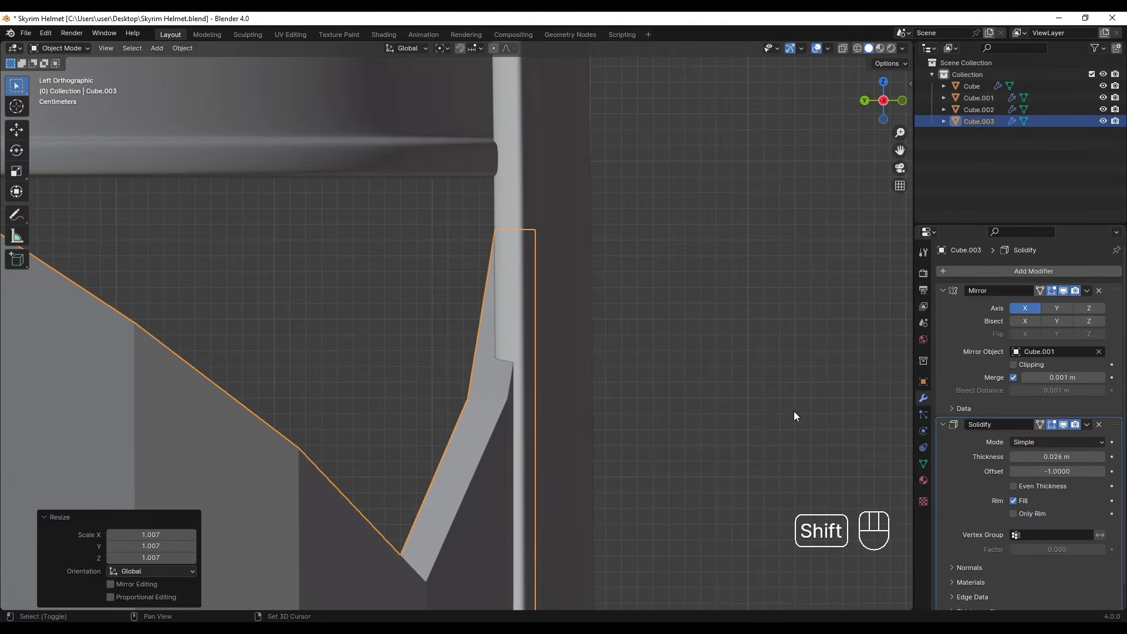
- Apply the Solidify modifier on the face band
{"action": "middle_click_drag", "start_coordinate": [350, 398], "coordinate": [448, 387]}
{"action": "scroll", "coordinate": [429, 364], "scroll_direction": "up", "scroll_amount": 1}
{"action": "key", "text": "Tab"}
{"action": "key", "text": "Tab"}
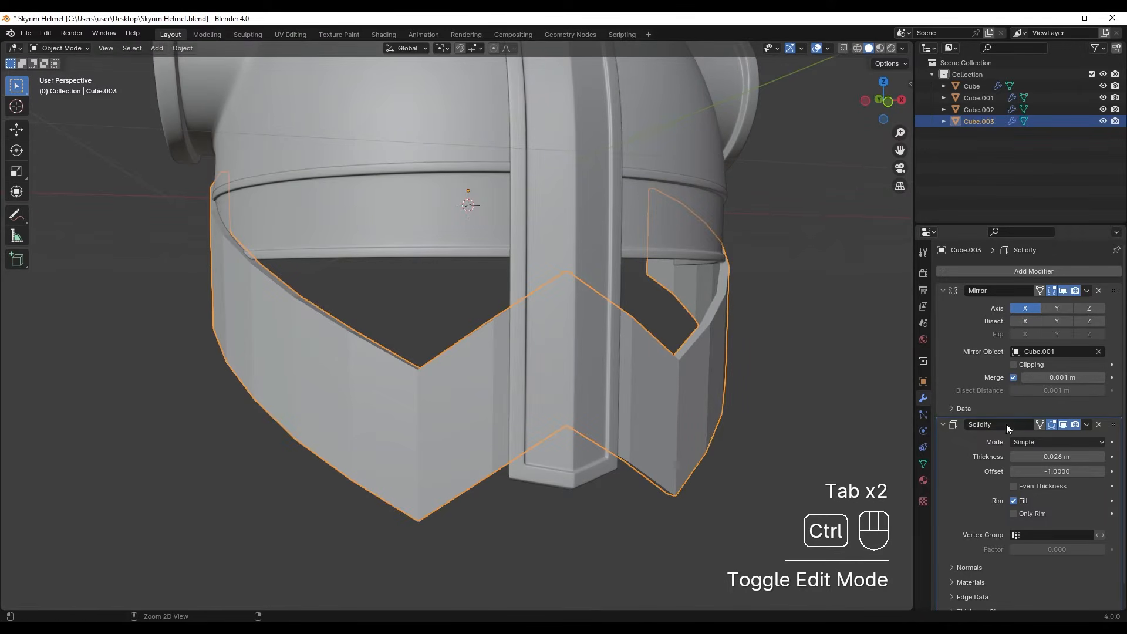
{"action": "key", "text": "ctrl+a"}
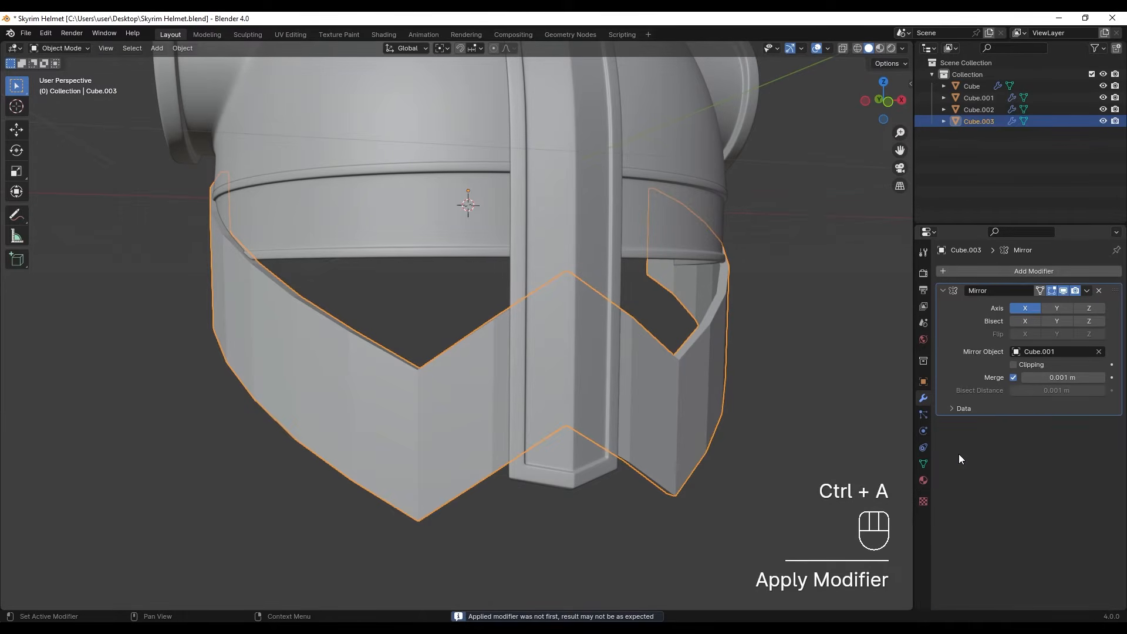
- Isolate the face band in local view and inset its row of outer faces by about 0.030 m
{"action": "key", "text": "Tab"}
{"action": "middle_click_drag", "start_coordinate": [376, 376], "coordinate": [466, 447]}
{"action": "key", "text": "slash"}
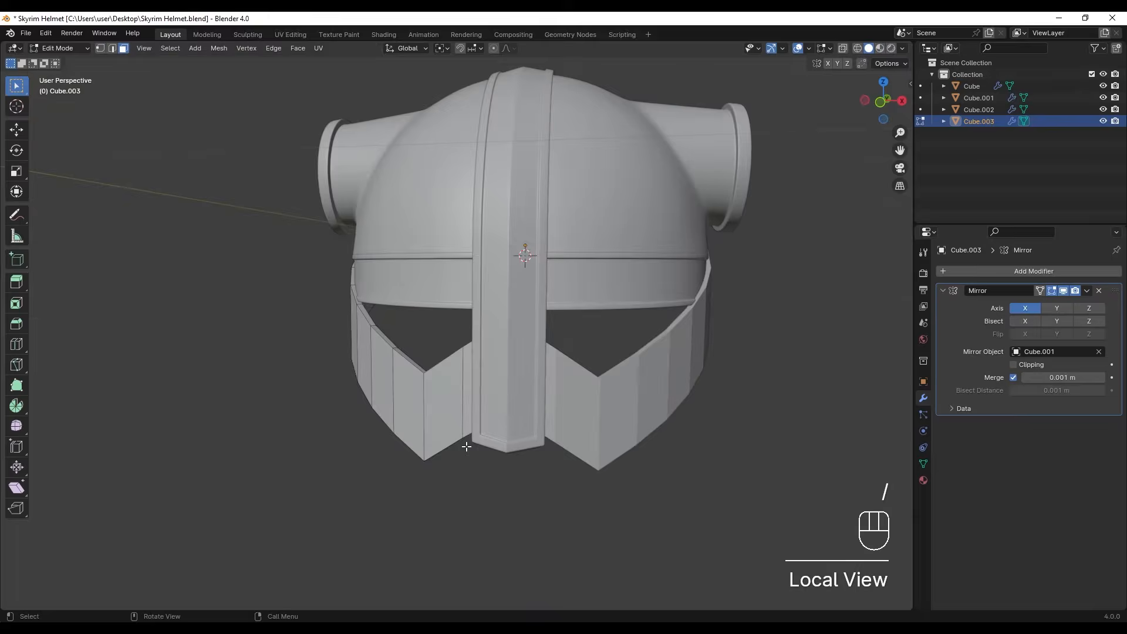
{"action": "key", "text": "slash"}
{"action": "middle_click_drag", "start_coordinate": [351, 320], "coordinate": [421, 322]}
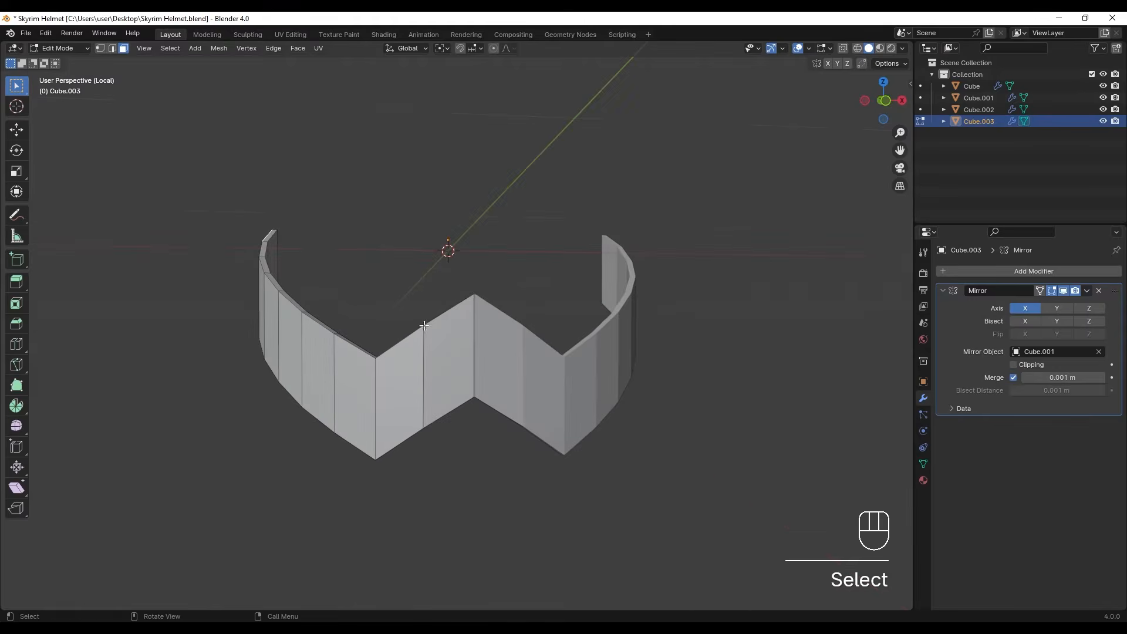
{"action": "left_click", "coordinate": [455, 356], "text": "ctrl"}
{"action": "middle_click_drag", "start_coordinate": [455, 357], "coordinate": [640, 352]}
{"action": "key", "text": "i"}
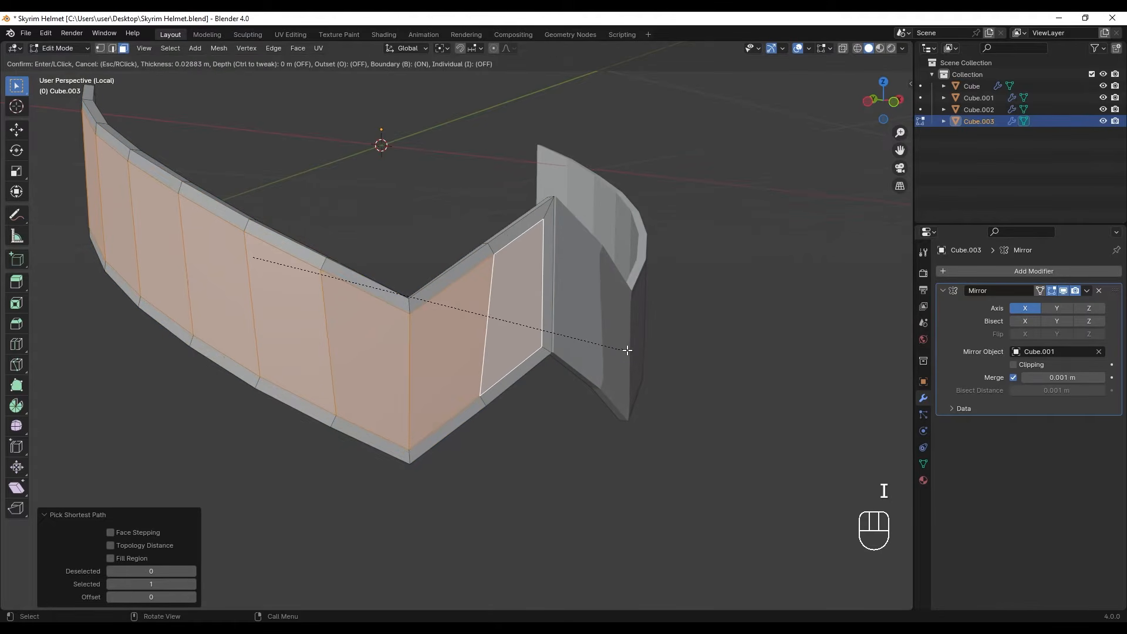
{"action": "left_click", "coordinate": [624, 350]}
- Extrude the inset faces inward along their normals by about 0.008 m, then show the whole helmet in object mode
{"action": "middle_click_drag", "start_coordinate": [194, 243], "coordinate": [359, 292], "text": "shift"}
{"action": "scroll", "coordinate": [355, 289], "scroll_direction": "up", "scroll_amount": 4}
{"action": "key", "text": "alt+e"}
{"action": "left_click", "coordinate": [359, 292]}
{"action": "key", "text": "shift"}
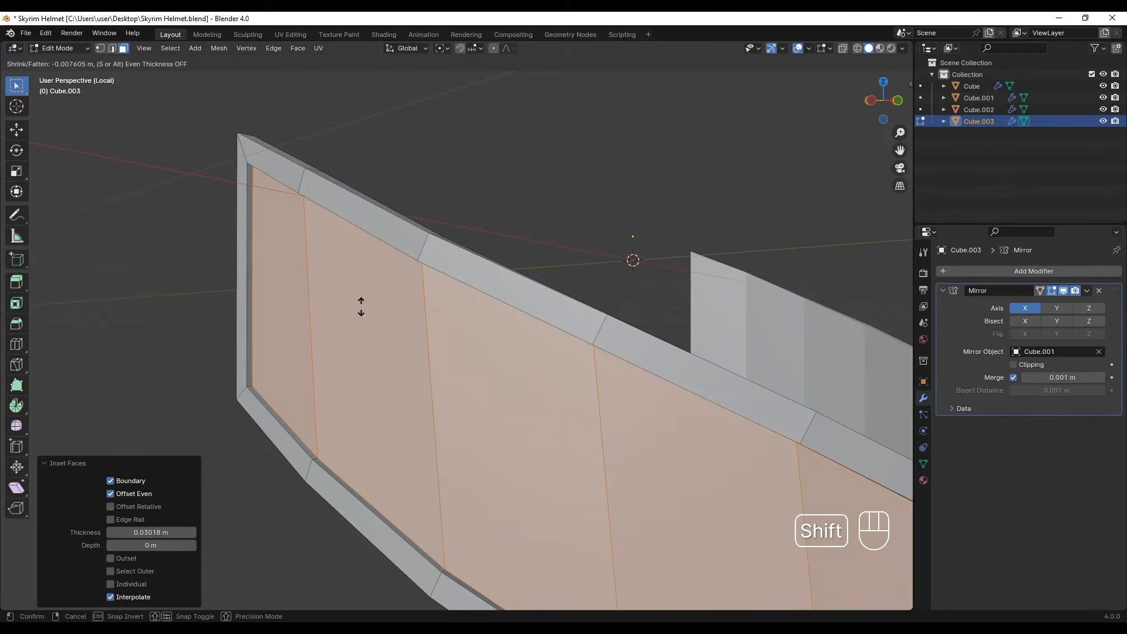
{"action": "left_click", "coordinate": [365, 309]}
{"action": "scroll", "coordinate": [485, 352], "scroll_direction": "down", "scroll_amount": 6}
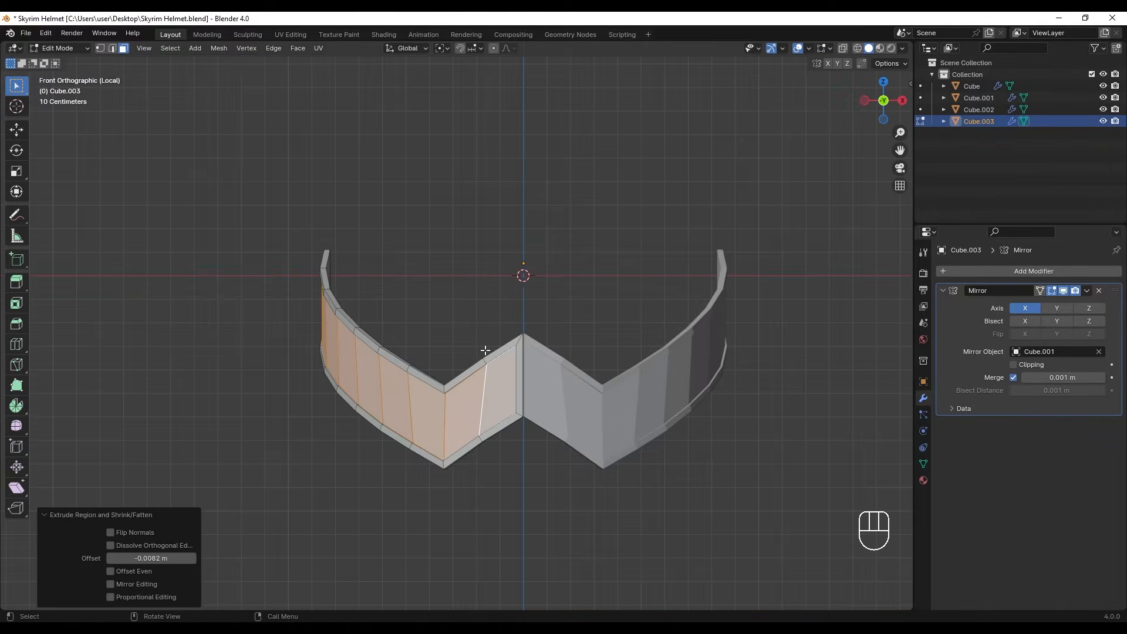
{"action": "key", "text": "slash"}
{"action": "scroll", "coordinate": [375, 300], "scroll_direction": "up", "scroll_amount": 3}
{"action": "middle_click_drag", "start_coordinate": [395, 302], "coordinate": [440, 307]}
{"action": "key", "text": "Tab"}
- Undo the last trial changes and clear the selection
{"action": "key", "text": "ctrl+z"}
{"action": "key", "text": "ctrl+z"}
{"action": "key", "text": "ctrl+z"}
{"action": "key", "text": "ctrl+z"}
{"action": "key", "text": "ctrl+z"}
{"action": "key", "text": "ctrl+z"}
{"action": "key", "text": "ctrl+z"}
{"action": "key", "text": "ctrl+z"}
{"action": "key", "text": "ctrl+z"}
{"action": "key", "text": "ctrl+z"}
{"action": "middle_click_drag", "start_coordinate": [222, 330], "coordinate": [269, 370], "text": "shift"}
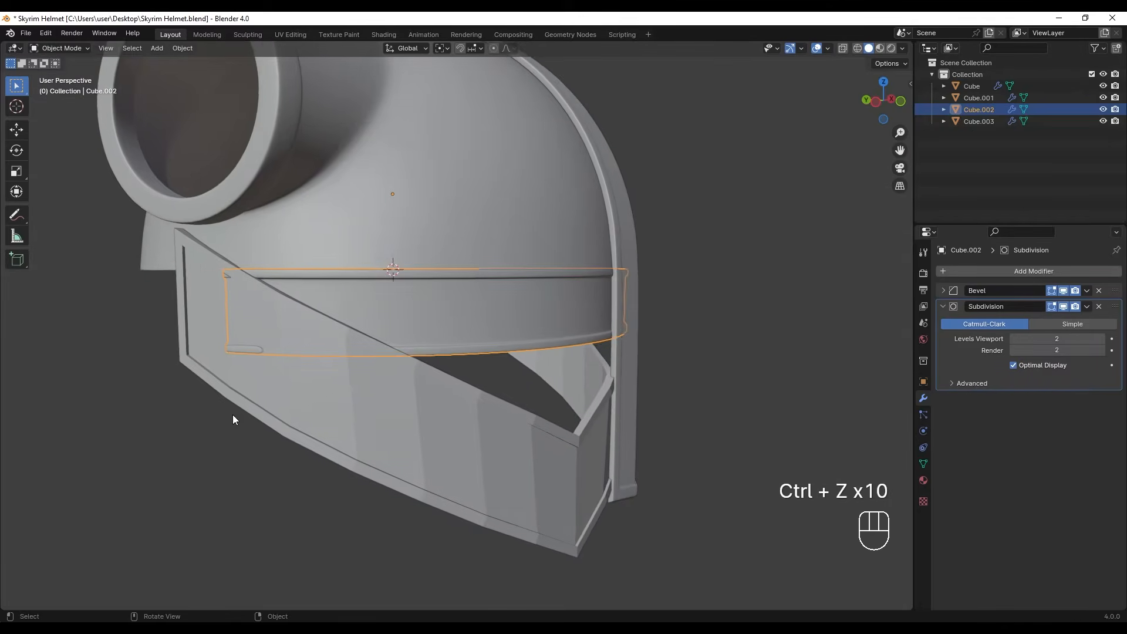
{"action": "left_click", "coordinate": [231, 415]}
{"action": "middle_click_drag", "start_coordinate": [261, 329], "coordinate": [247, 336]}
{"action": "scroll", "coordinate": [347, 294], "scroll_direction": "up", "scroll_amount": 1}
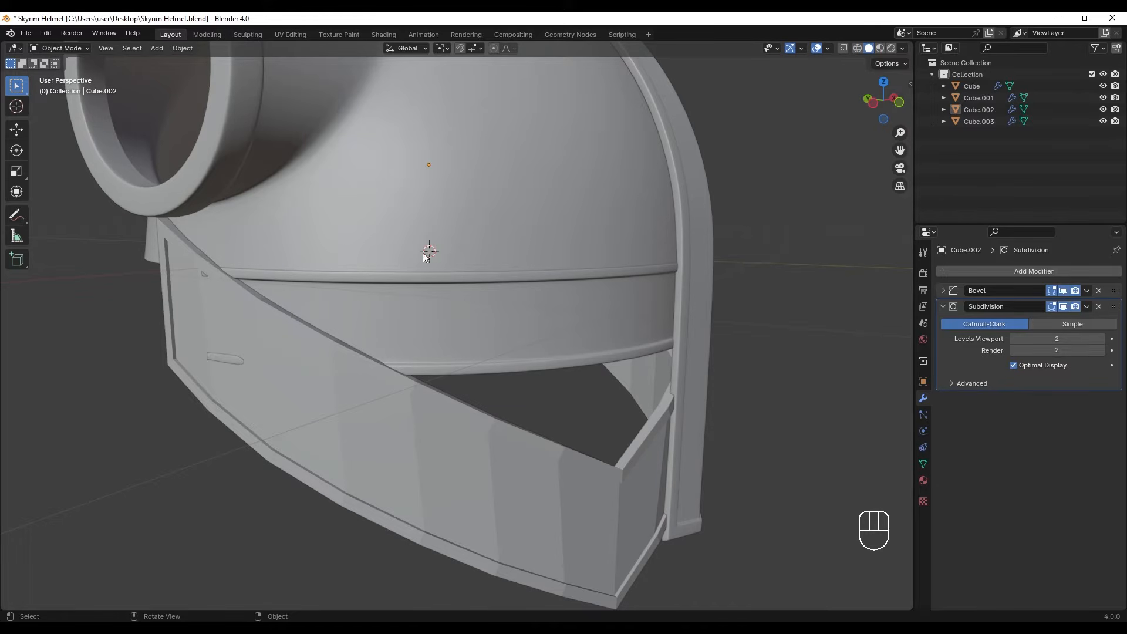
- Scale the nose guard strip up to about 1.008 in the side view
{"action": "middle_click_drag", "start_coordinate": [497, 287], "coordinate": [658, 307]}
{"action": "left_click", "coordinate": [656, 269]}
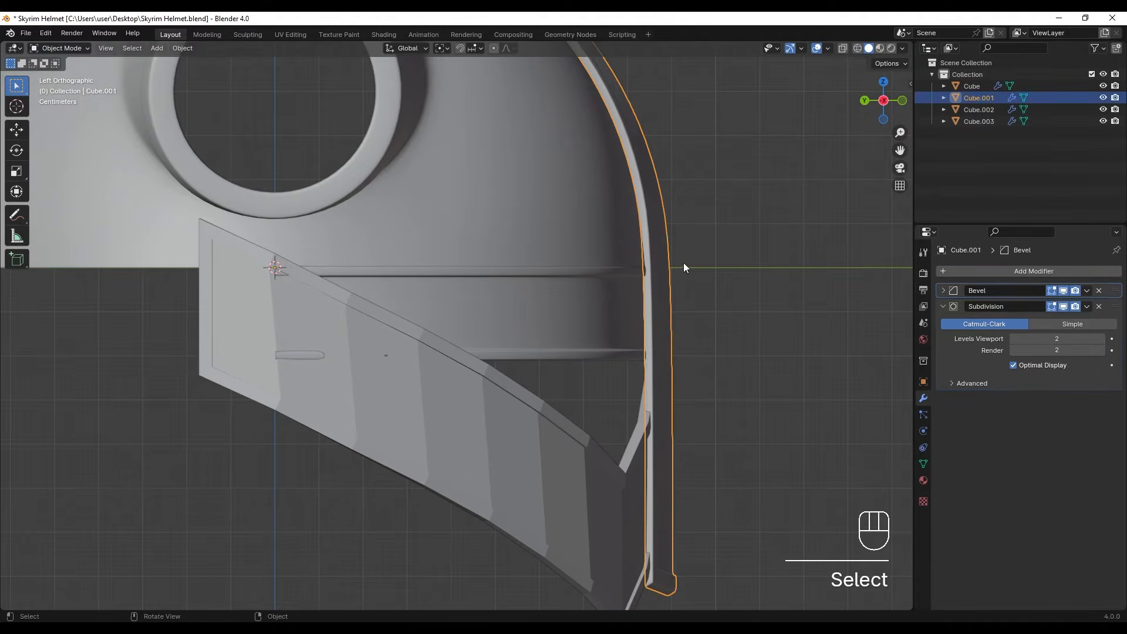
{"action": "key", "text": "s"}
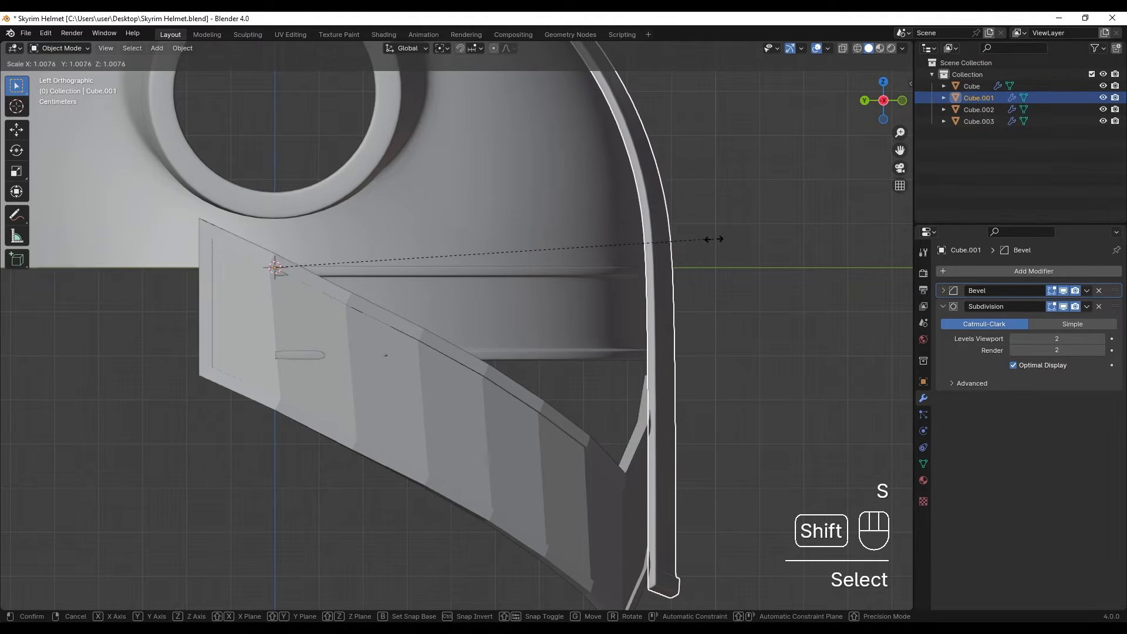
{"action": "left_click", "coordinate": [720, 242], "text": "shift"}
{"action": "left_click", "coordinate": [734, 249]}
{"action": "middle_click_drag", "start_coordinate": [738, 251], "coordinate": [705, 279]}
- Scale the face band up slightly in the side view so it fits against the nose guard
{"action": "scroll", "coordinate": [622, 335], "scroll_direction": "up", "scroll_amount": 3}
{"action": "middle_click_drag", "start_coordinate": [568, 377], "coordinate": [511, 249], "text": "shift"}
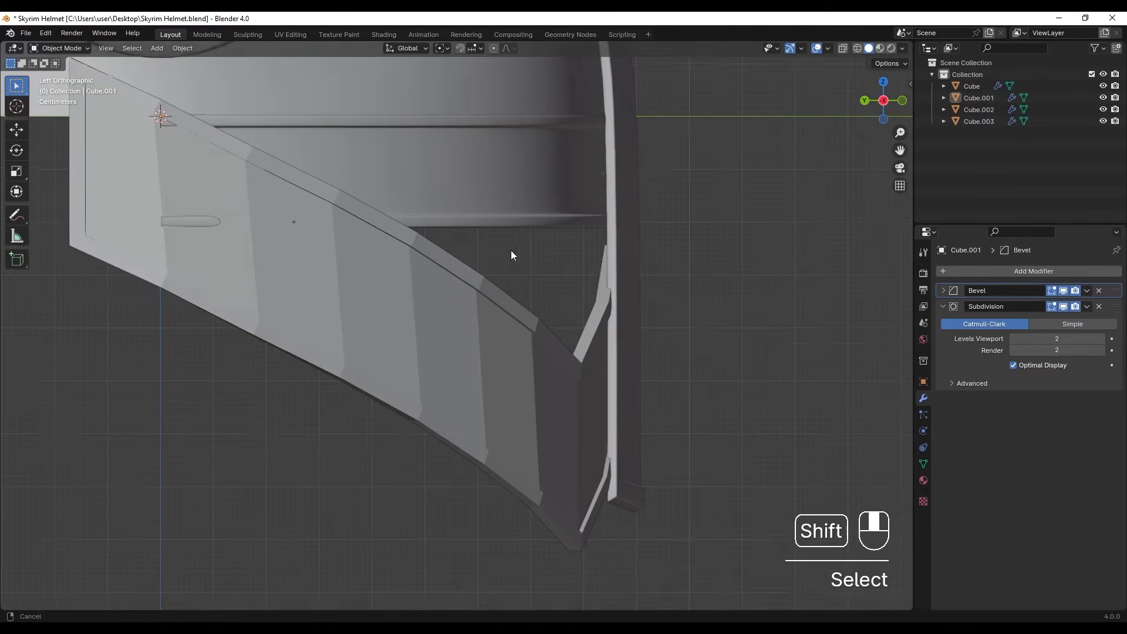
{"action": "left_click", "coordinate": [518, 320]}
{"action": "middle_click_drag", "start_coordinate": [518, 321], "coordinate": [560, 356], "text": "shift"}
{"action": "key", "text": "s"}
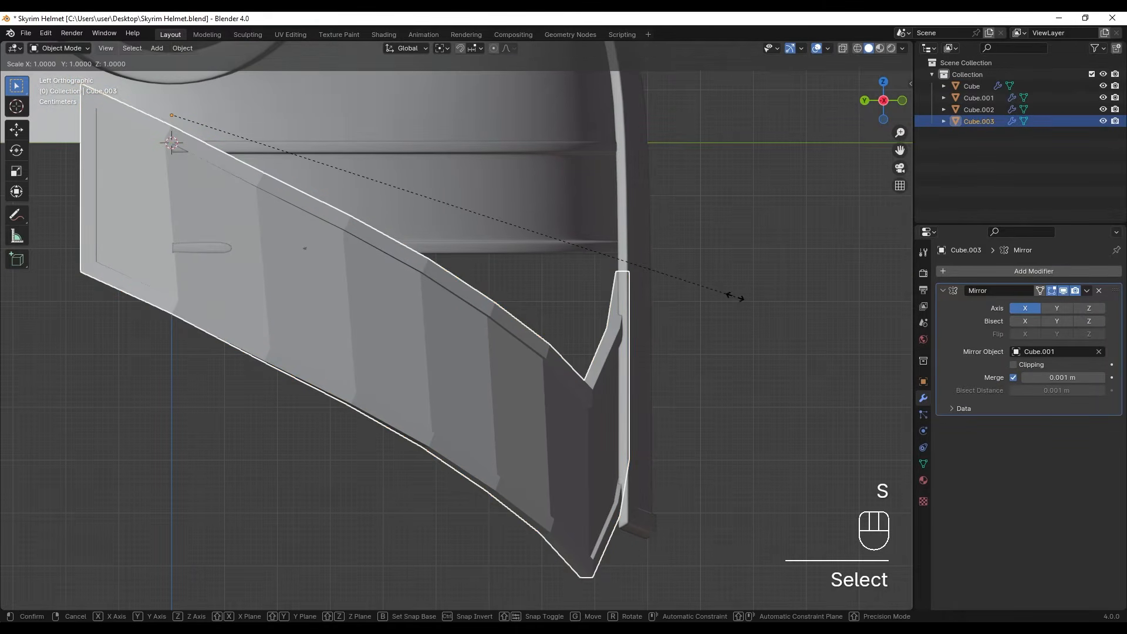
{"action": "left_click", "coordinate": [773, 276]}
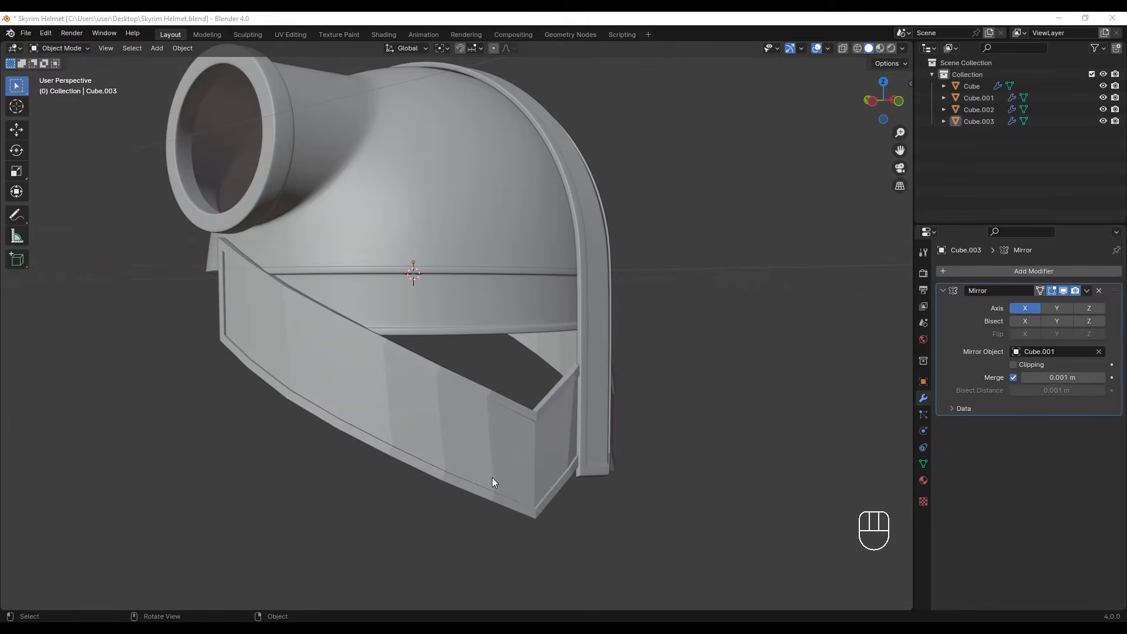
- Copy the rim band's Bevel and Subdivision modifiers onto the face band
{"action": "left_click", "coordinate": [476, 471]}
{"action": "left_click", "coordinate": [478, 318], "text": "shift"}
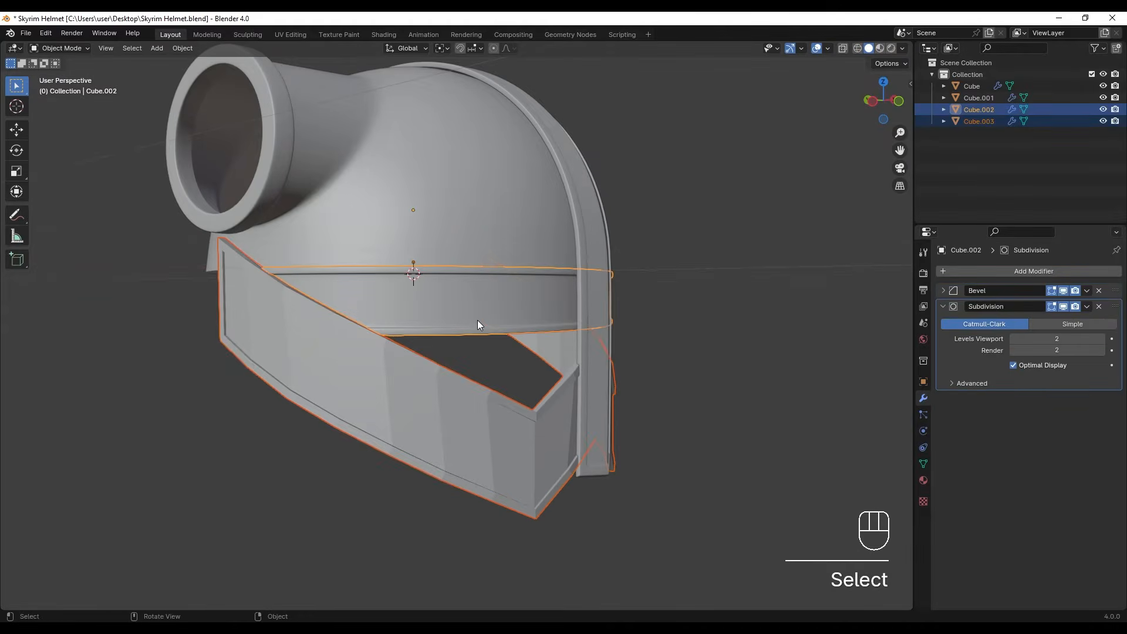
{"action": "key", "text": "ctrl+l"}
{"action": "left_click", "coordinate": [478, 322]}
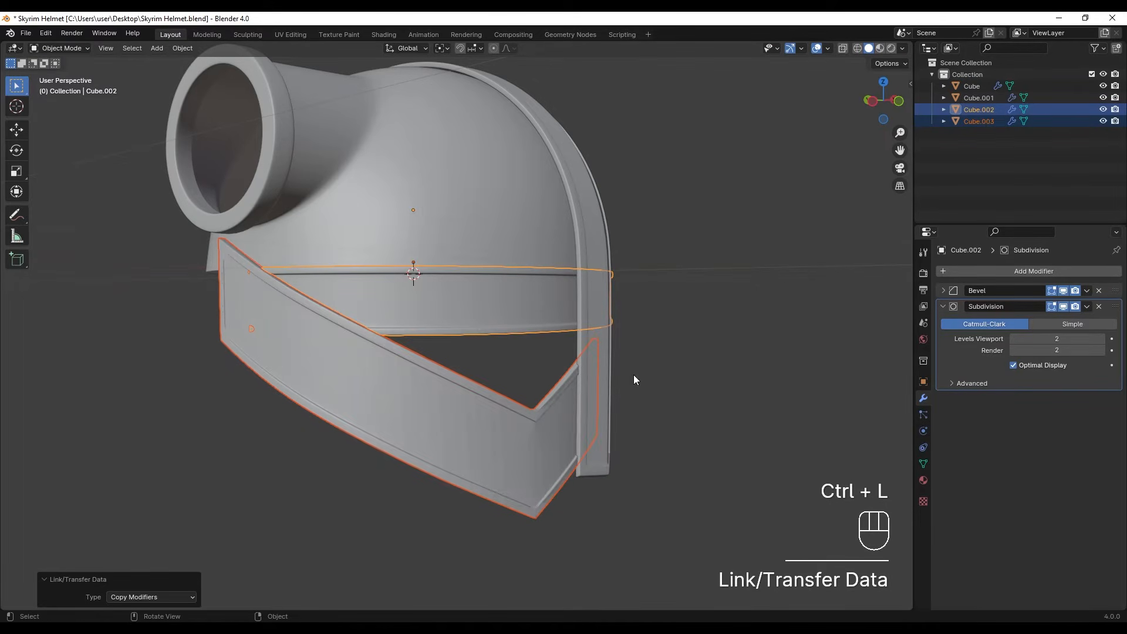
{"action": "middle_click_drag", "start_coordinate": [450, 436], "coordinate": [434, 399]}
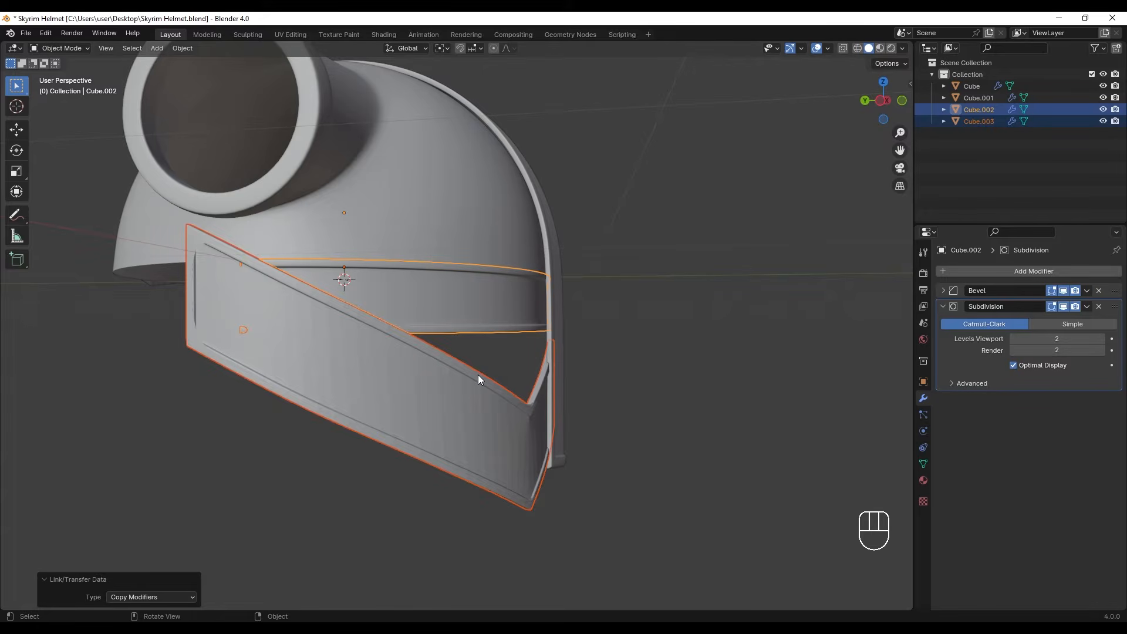
- Add a supporting loop cut to the face band beside the rear end of its recessed panel, at factor 0.804
{"action": "left_click", "coordinate": [466, 384]}
{"action": "key", "text": "Tab"}
{"action": "middle_click_drag", "start_coordinate": [458, 387], "coordinate": [608, 414], "text": "shift"}
{"action": "scroll", "coordinate": [609, 414], "scroll_direction": "up", "scroll_amount": 2}
{"action": "middle_click_drag", "start_coordinate": [376, 320], "coordinate": [423, 329], "text": "shift"}
{"action": "scroll", "coordinate": [415, 341], "scroll_direction": "up", "scroll_amount": 1}
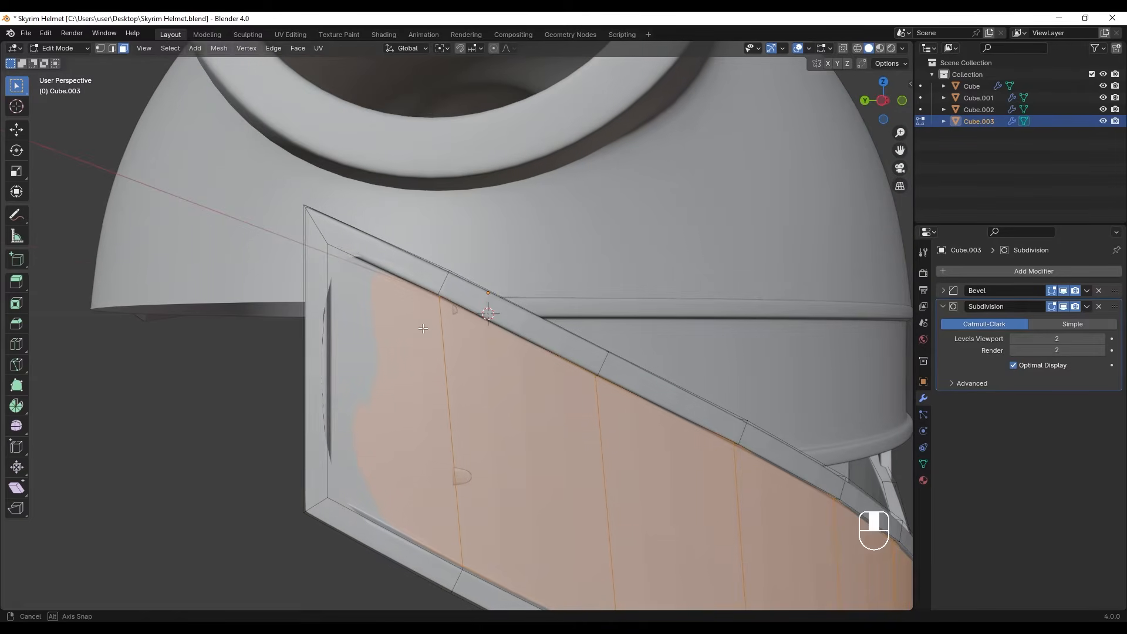
{"action": "key", "text": "ctrl+r"}
{"action": "left_click", "coordinate": [329, 254]}
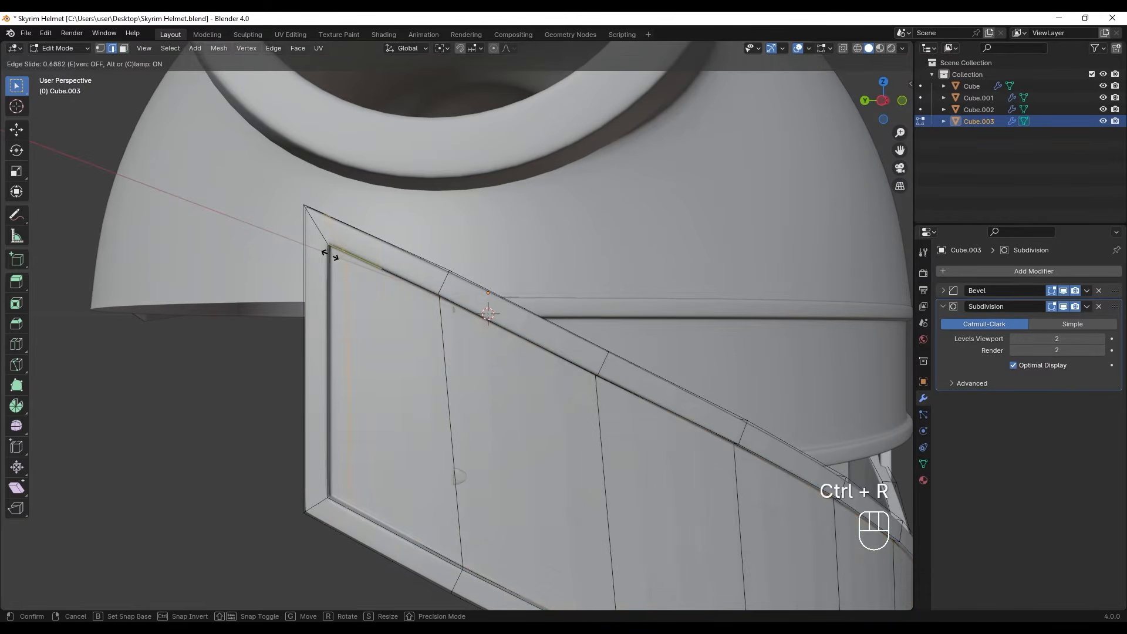
{"action": "left_click", "coordinate": [322, 254]}
- Add lengthwise loop cuts close to the recessed panel's upper border, at factor 0.917, and its lower border
{"action": "key", "text": "ctrl+r"}
{"action": "left_click", "coordinate": [433, 329]}
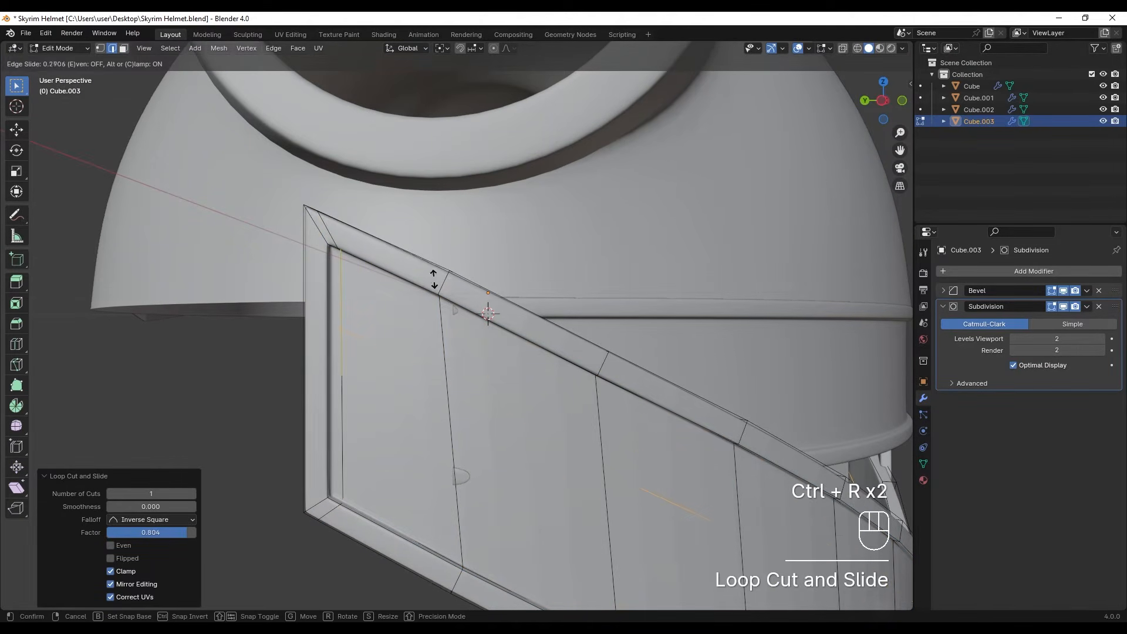
{"action": "left_click", "coordinate": [439, 200]}
{"action": "key", "text": "ctrl+r"}
{"action": "left_click", "coordinate": [438, 464]}
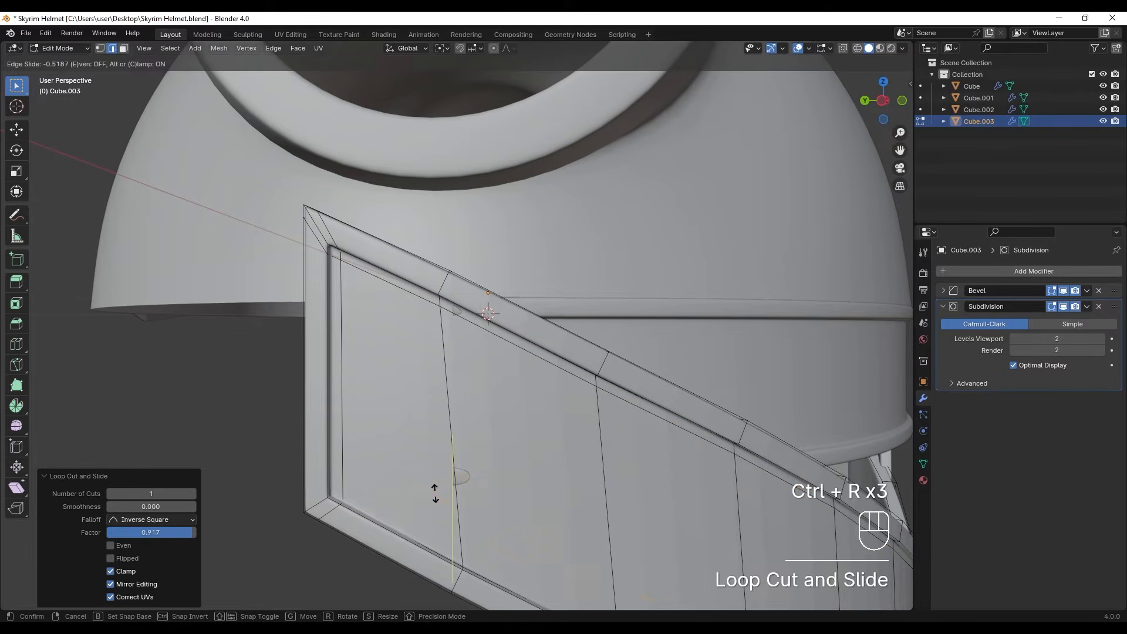
{"action": "left_click", "coordinate": [432, 536]}
{"action": "scroll", "coordinate": [433, 532], "scroll_direction": "down", "scroll_amount": 5}
- Isolate the face band and add a loop cut beside the recessed panel's nose-side end, at factor 0.848
{"action": "middle_click_drag", "start_coordinate": [769, 449], "coordinate": [626, 390], "text": "shift"}
{"action": "middle_click_drag", "start_coordinate": [625, 391], "coordinate": [544, 390]}
{"action": "scroll", "coordinate": [566, 396], "scroll_direction": "up", "scroll_amount": 2}
{"action": "key", "text": "slash"}
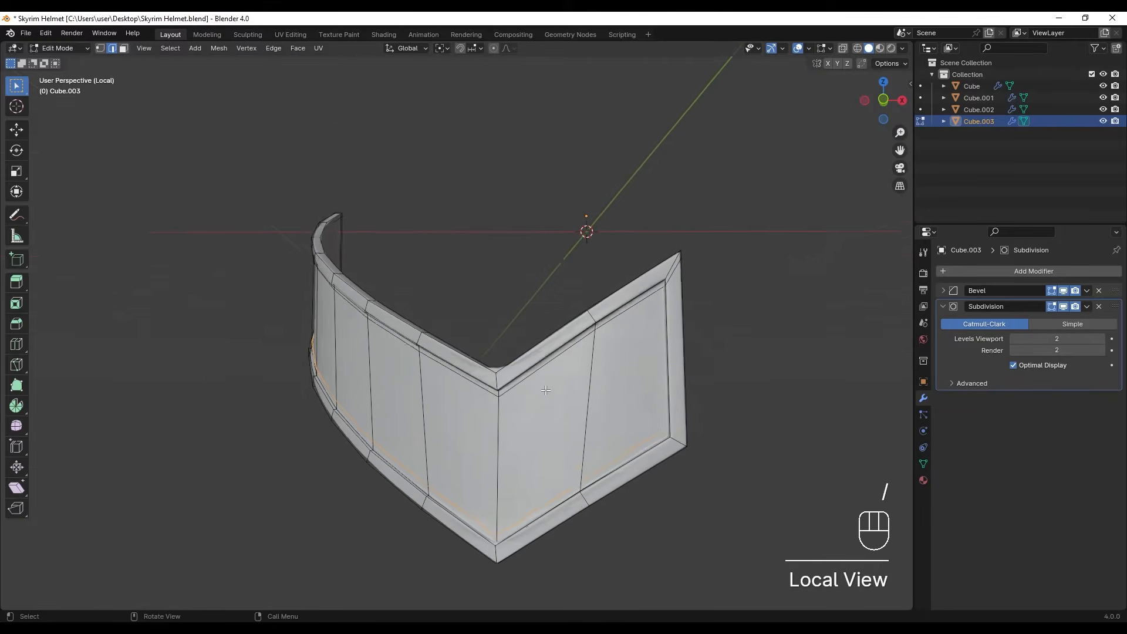
{"action": "scroll", "coordinate": [659, 339], "scroll_direction": "up", "scroll_amount": 3}
{"action": "middle_click_drag", "start_coordinate": [687, 270], "coordinate": [602, 249], "text": "shift"}
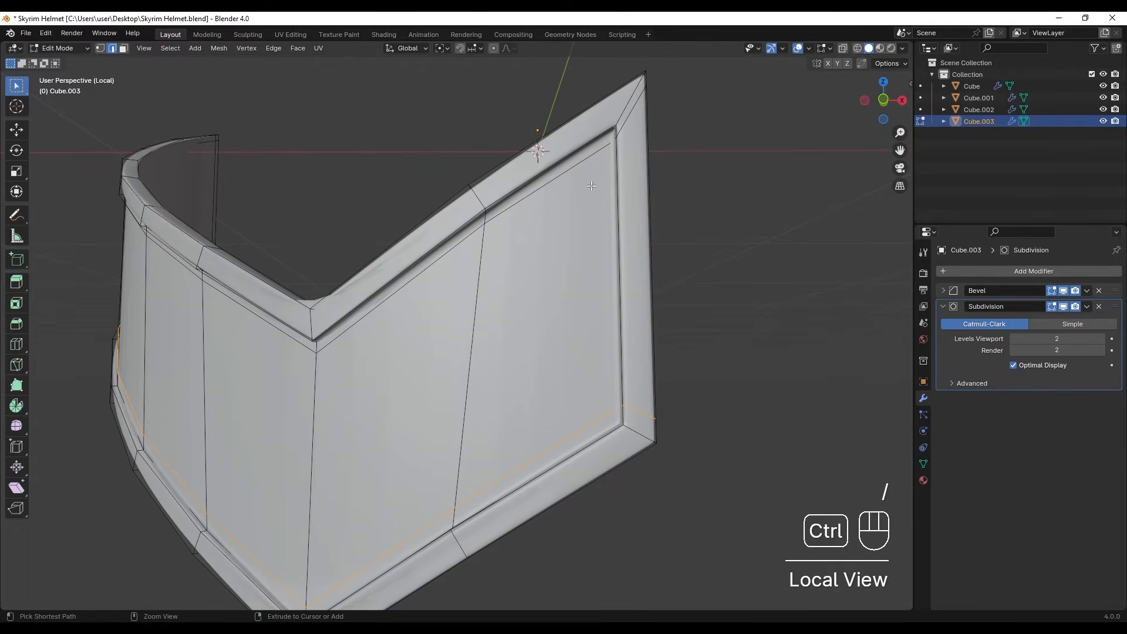
{"action": "key", "text": "ctrl+r"}
{"action": "left_click", "coordinate": [578, 154]}
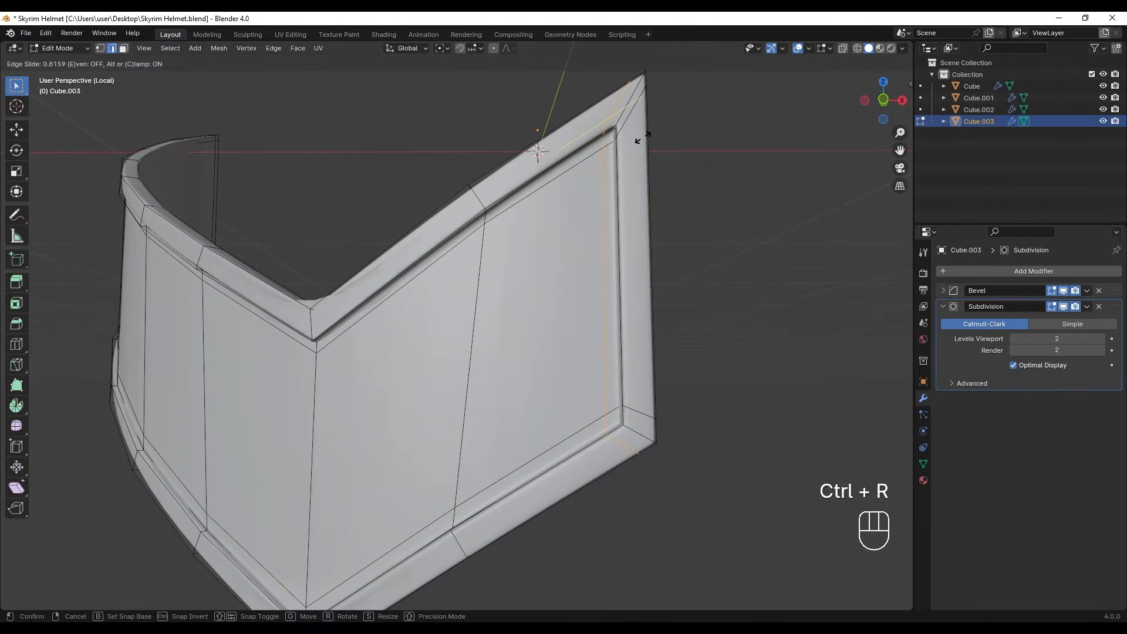
{"action": "left_click", "coordinate": [646, 138]}
- Add vertical loop cuts tightly on both sides of the face band's pointed corner, the first at factor 0.855
{"action": "mouse_move", "coordinate": [405, 247]}
{"action": "middle_mouse_down"}
{"action": "mouse_move", "coordinate": [455, 279]}
{"action": "mouse_move", "coordinate": [414, 263]}
{"action": "middle_mouse_up"}
{"action": "middle_click_drag", "start_coordinate": [414, 264], "coordinate": [414, 242]}
{"action": "key", "text": "ctrl+r"}
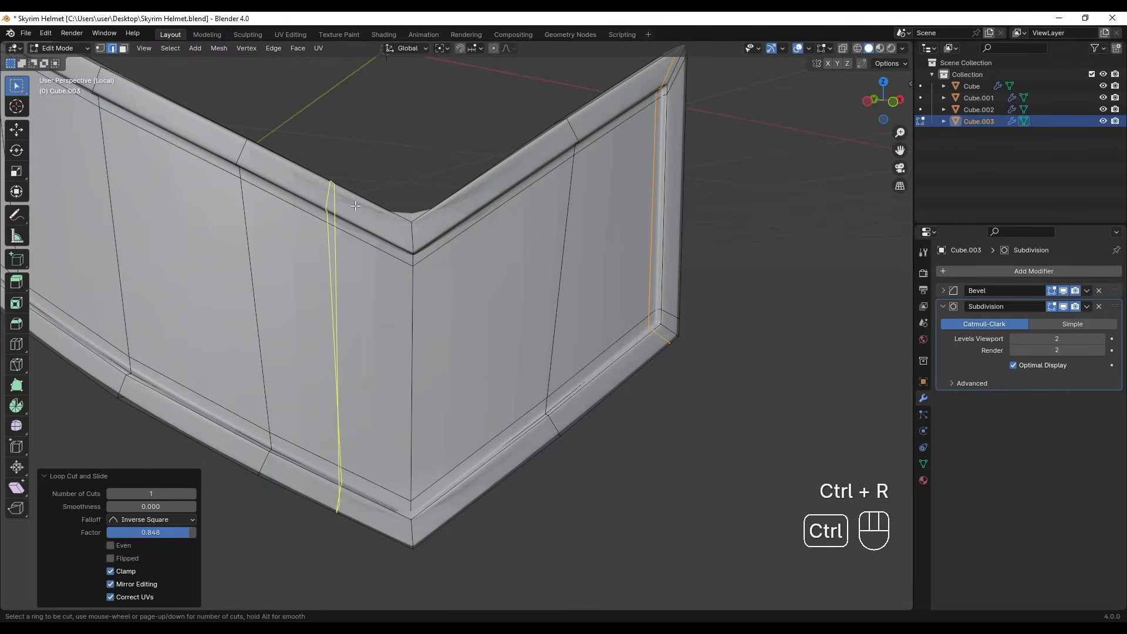
{"action": "left_click", "coordinate": [388, 217]}
{"action": "left_click", "coordinate": [423, 234]}
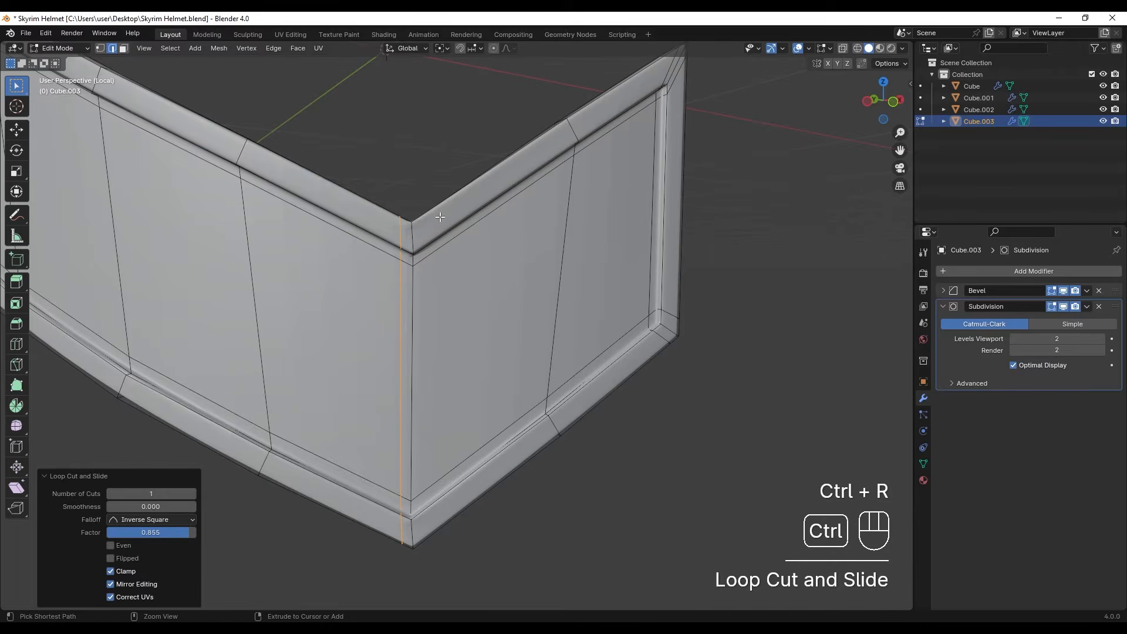
{"action": "key", "text": "ctrl+r"}
{"action": "left_click", "coordinate": [444, 213]}
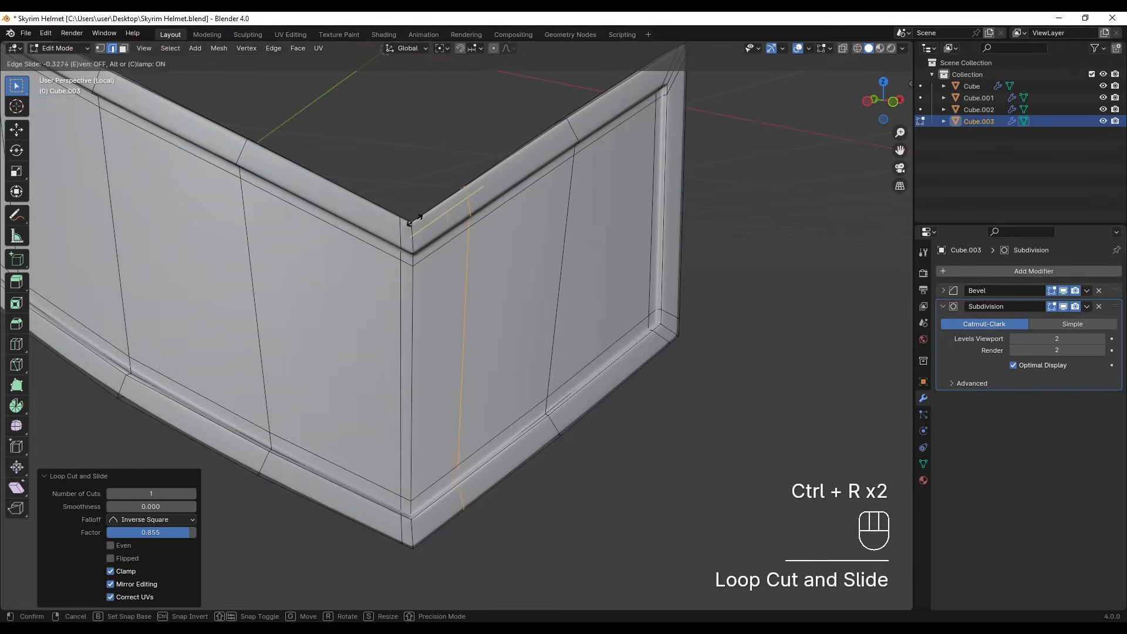
{"action": "left_click", "coordinate": [362, 239]}
- Return to object mode and shade the face band smooth
{"action": "key", "text": "Tab"}
{"action": "scroll", "coordinate": [439, 298], "scroll_direction": "down", "scroll_amount": 3}
{"action": "middle_click_drag", "start_coordinate": [438, 298], "coordinate": [484, 292]}
{"action": "left_click", "coordinate": [485, 291]}
{"action": "right_click", "coordinate": [484, 291]}
{"action": "left_click", "coordinate": [485, 294]}
{"action": "middle_click_drag", "start_coordinate": [601, 344], "coordinate": [447, 287], "text": "shift"}
{"action": "mouse_move", "coordinate": [448, 398]}
{"action": "middle_mouse_down"}
{"action": "mouse_move", "coordinate": [384, 391]}
{"action": "mouse_move", "coordinate": [426, 390]}
{"action": "mouse_move", "coordinate": [455, 411]}
{"action": "middle_mouse_up"}
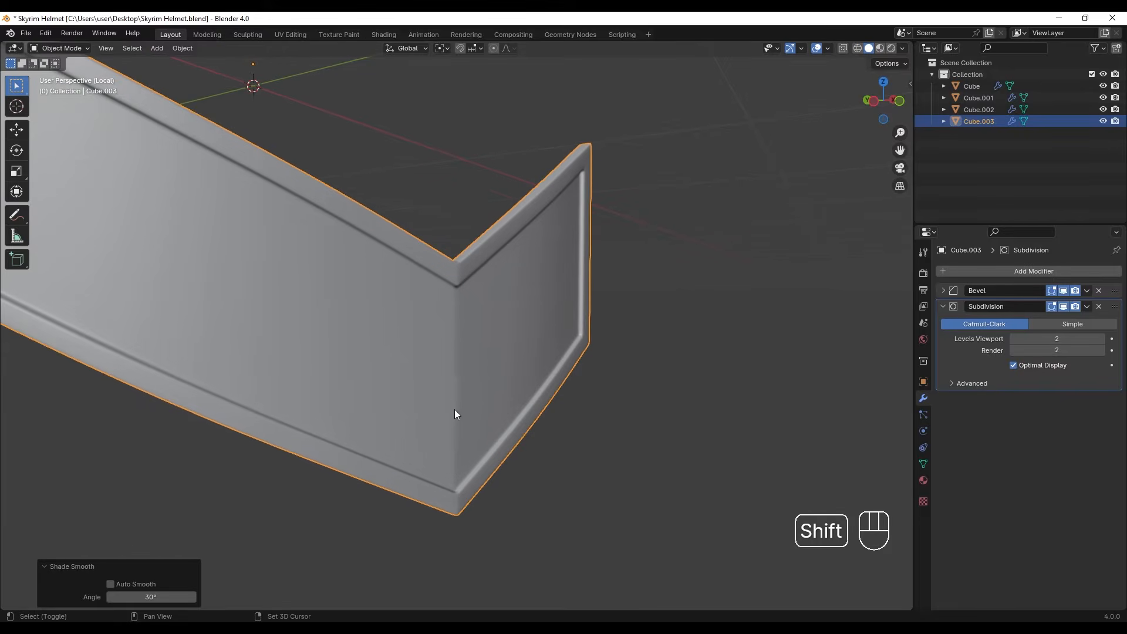
{"action": "scroll", "coordinate": [451, 365], "scroll_direction": "up", "scroll_amount": 2}
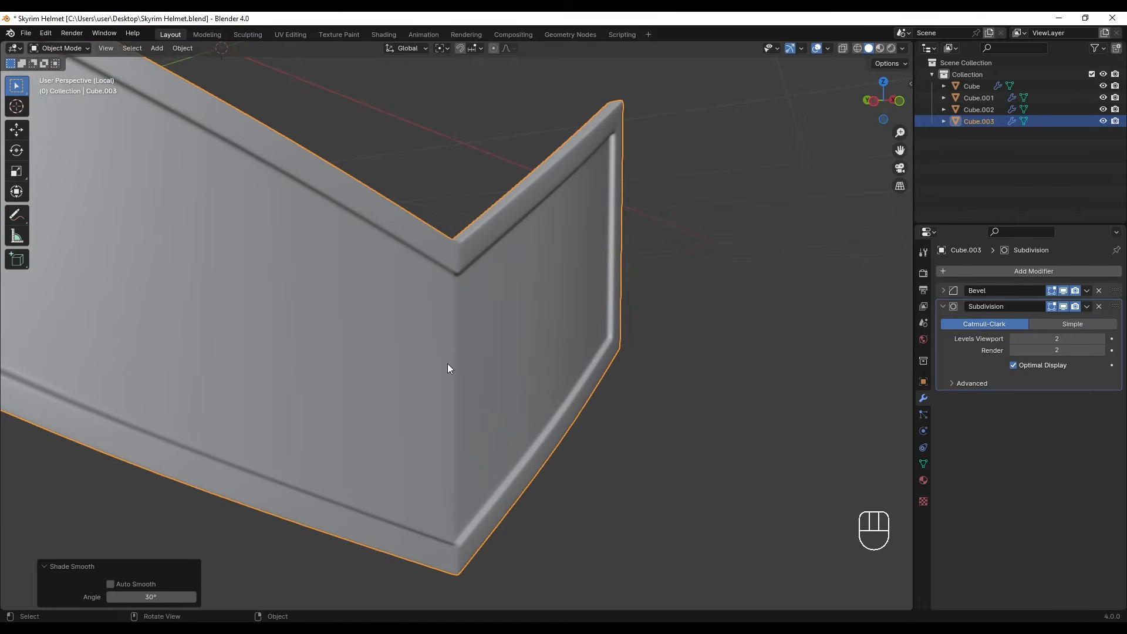
- Dissolve the vertical support edges inside the recessed panel beside the pointed corner
{"action": "key", "text": "Tab"}
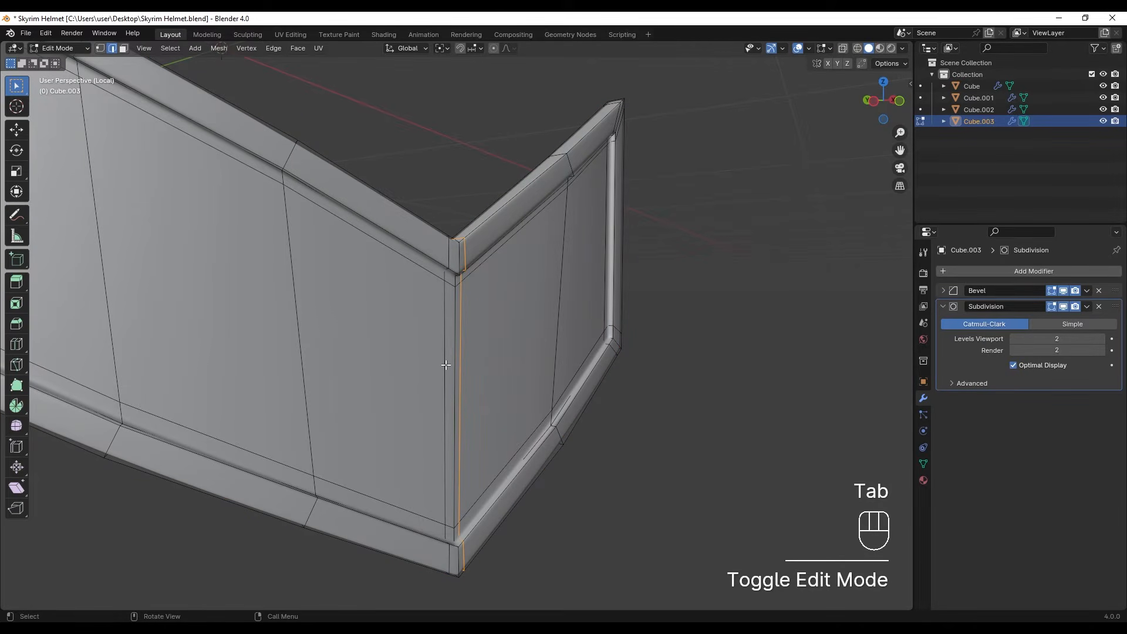
{"action": "key", "text": "x"}
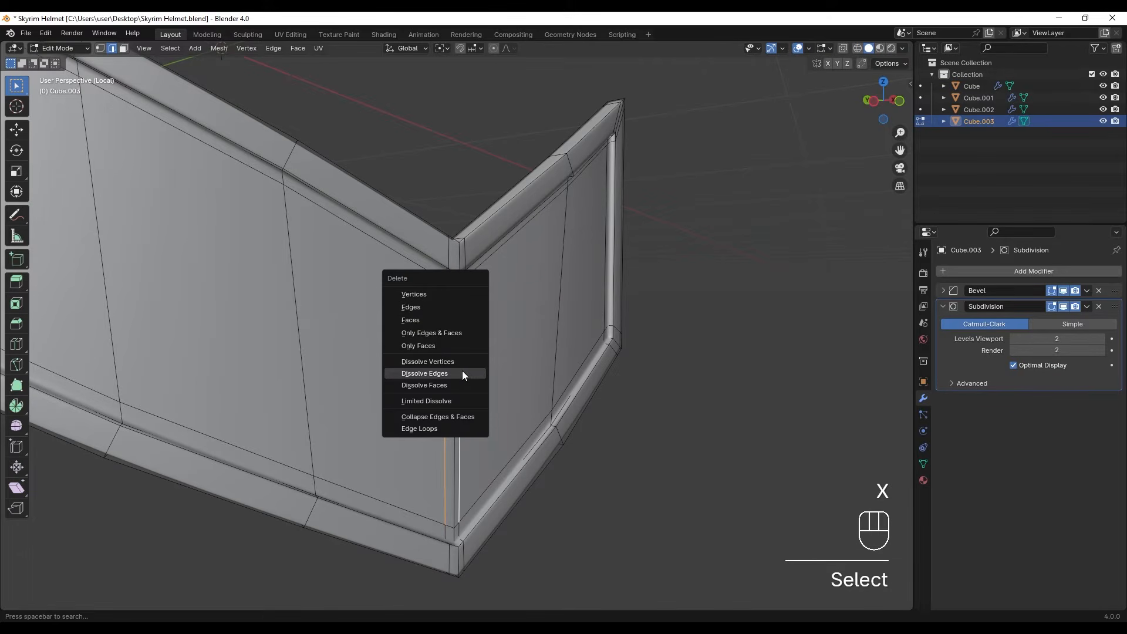
{"action": "left_click", "coordinate": [462, 371]}
{"action": "key", "text": "Tab"}
{"action": "middle_click_drag", "start_coordinate": [445, 432], "coordinate": [413, 426]}
- Slide the two vertices beside the recessed panel's lower corner away from it along the border edges
{"action": "key", "text": "Tab"}
{"action": "key", "text": "1"}
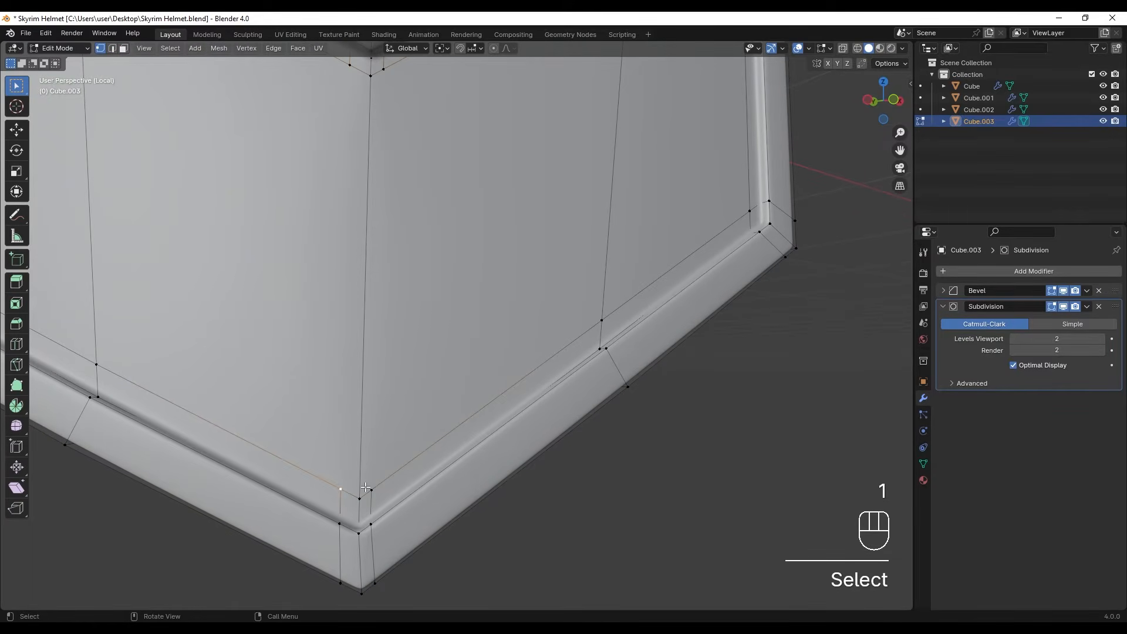
{"action": "key", "text": "g"}
{"action": "key", "text": "g"}
{"action": "left_click", "coordinate": [318, 452]}
{"action": "left_click", "coordinate": [371, 485]}
{"action": "key", "text": "g"}
{"action": "key", "text": "g"}
{"action": "left_click", "coordinate": [433, 456]}
{"action": "key", "text": "Tab"}
- Slide the two vertices beside the recessed panel's upper corner away from it along the border edges
{"action": "scroll", "coordinate": [432, 456], "scroll_direction": "down", "scroll_amount": 3}
{"action": "middle_click_drag", "start_coordinate": [455, 404], "coordinate": [440, 317], "text": "shift"}
{"action": "scroll", "coordinate": [442, 299], "scroll_direction": "up", "scroll_amount": 3}
{"action": "mouse_move", "coordinate": [442, 287]}
{"action": "middle_mouse_down", "text": "shift"}
{"action": "mouse_move", "coordinate": [445, 261]}
{"action": "mouse_move", "coordinate": [435, 283]}
{"action": "middle_mouse_up", "text": "shift"}
{"action": "key", "text": "Tab"}
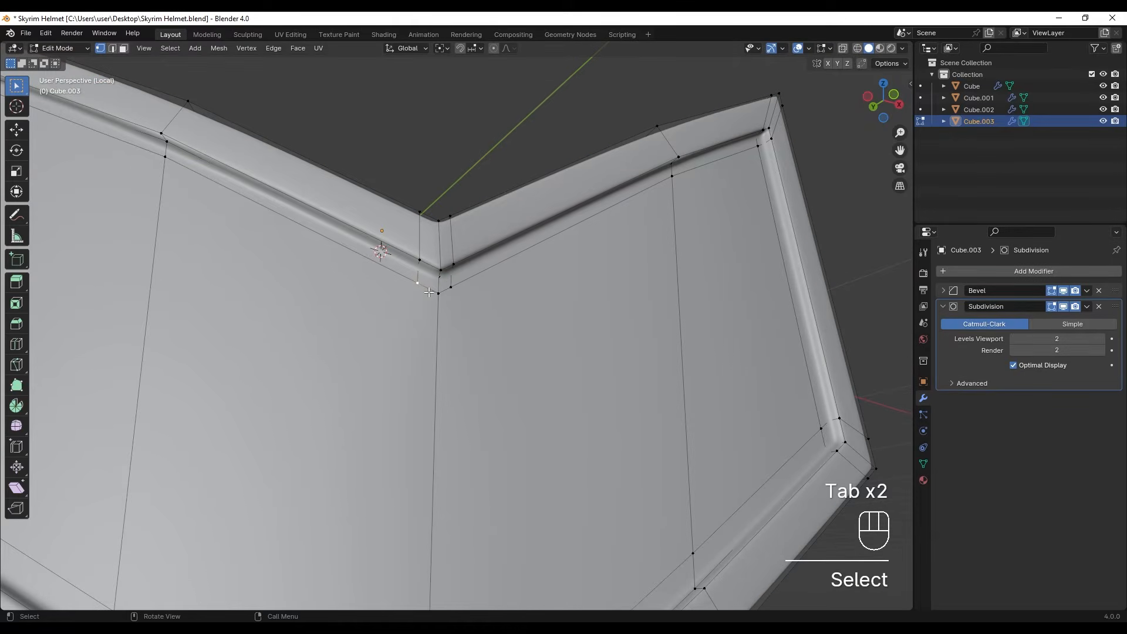
{"action": "key", "text": "g"}
{"action": "key", "text": "g"}
{"action": "left_click", "coordinate": [455, 285]}
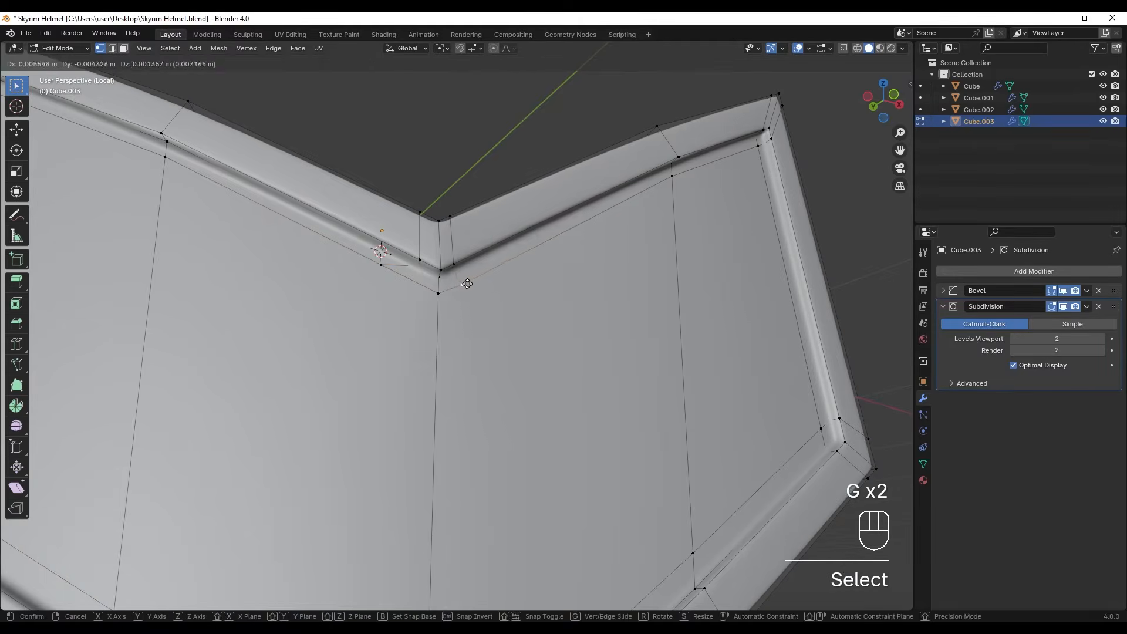
{"action": "key", "text": "Tab"}
{"action": "key", "text": "Tab"}
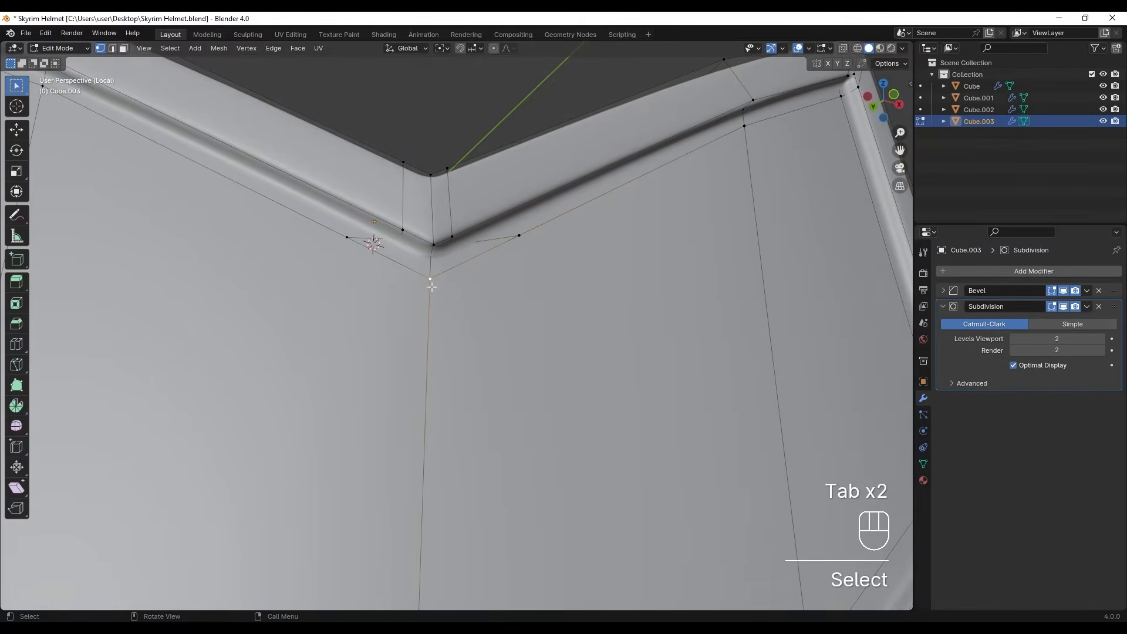
- Slide the vertex below the recessed panel's upper pointed corner down along the vertical edge, then return to object mode
{"action": "key", "text": "g"}
{"action": "key", "text": "g"}
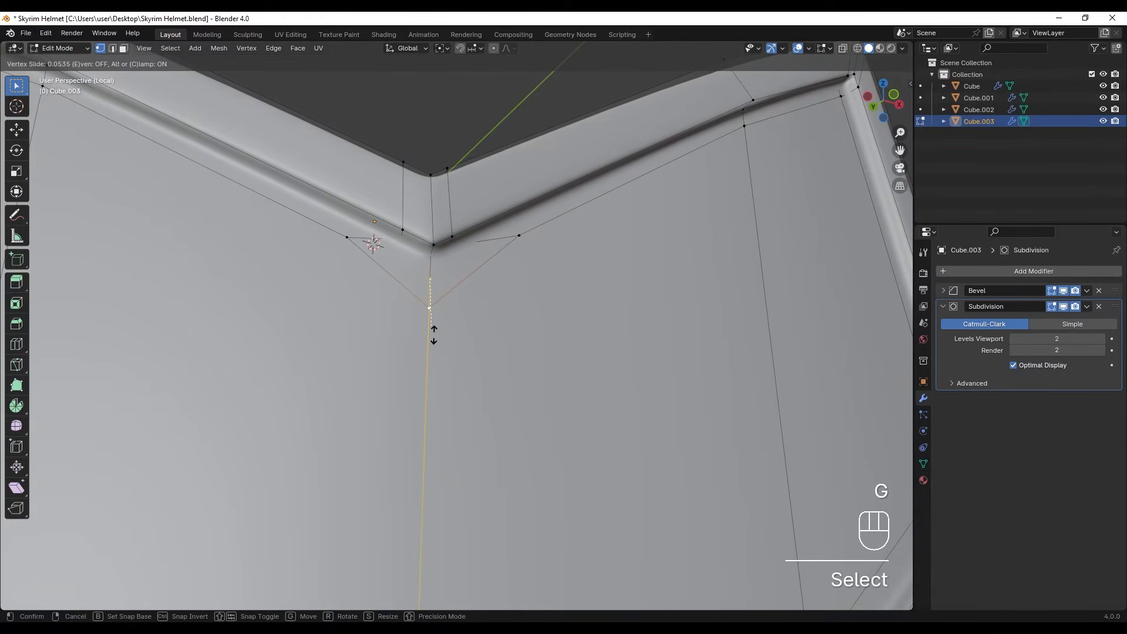
{"action": "left_click", "coordinate": [434, 335]}
{"action": "key", "text": "Tab"}
{"action": "scroll", "coordinate": [445, 345], "scroll_direction": "down", "scroll_amount": 2}
{"action": "middle_click_drag", "start_coordinate": [446, 346], "coordinate": [425, 353]}
{"action": "scroll", "coordinate": [532, 390], "scroll_direction": "down", "scroll_amount": 3}
- Leave local view and add a Mirror modifier on the X axis to the face band
{"action": "middle_click_drag", "start_coordinate": [503, 362], "coordinate": [449, 371], "text": "shift"}
{"action": "key", "text": "KP_Divide"}
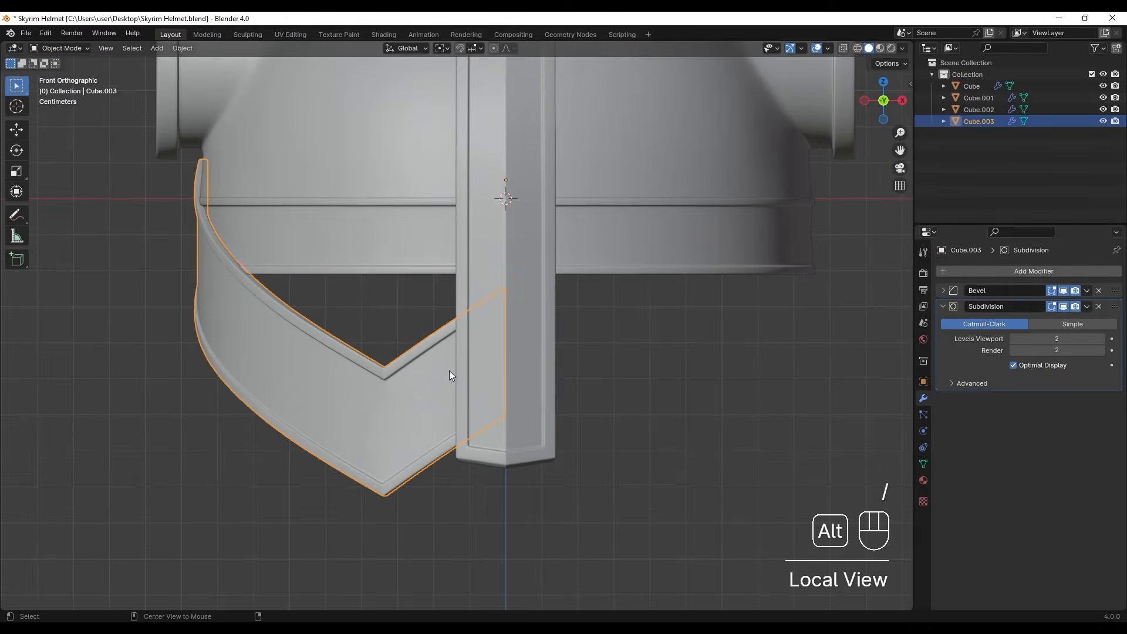
{"action": "left_click", "coordinate": [978, 271]}
{"action": "left_click", "coordinate": [978, 271]}
{"action": "type", "text": "mirro"}
{"action": "key", "text": "Return"}
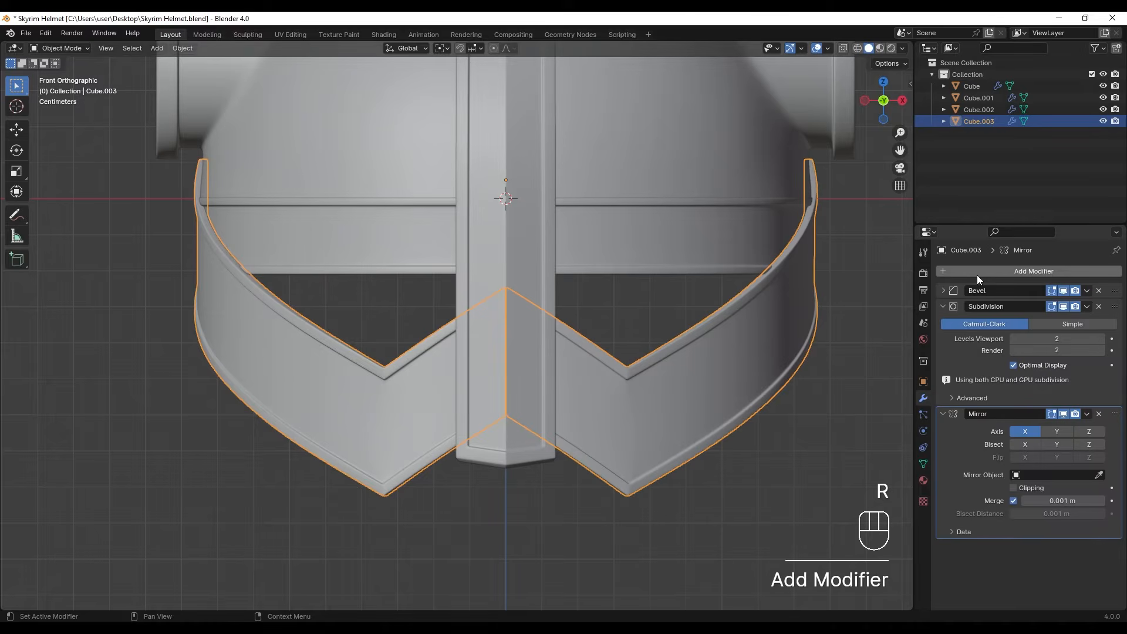
{"action": "left_click", "coordinate": [797, 407]}
- Slide the two vertices beside the face band's upper pointed corner away from it along the eye opening's rim
{"action": "scroll", "coordinate": [643, 353], "scroll_direction": "down", "scroll_amount": 7}
{"action": "middle_click_drag", "start_coordinate": [562, 374], "coordinate": [587, 403]}
{"action": "scroll", "coordinate": [421, 286], "scroll_direction": "up", "scroll_amount": 9}
{"action": "middle_click_drag", "start_coordinate": [421, 286], "coordinate": [368, 348]}
{"action": "key", "text": "Tab"}
{"action": "scroll", "coordinate": [391, 276], "scroll_direction": "up", "scroll_amount": 4}
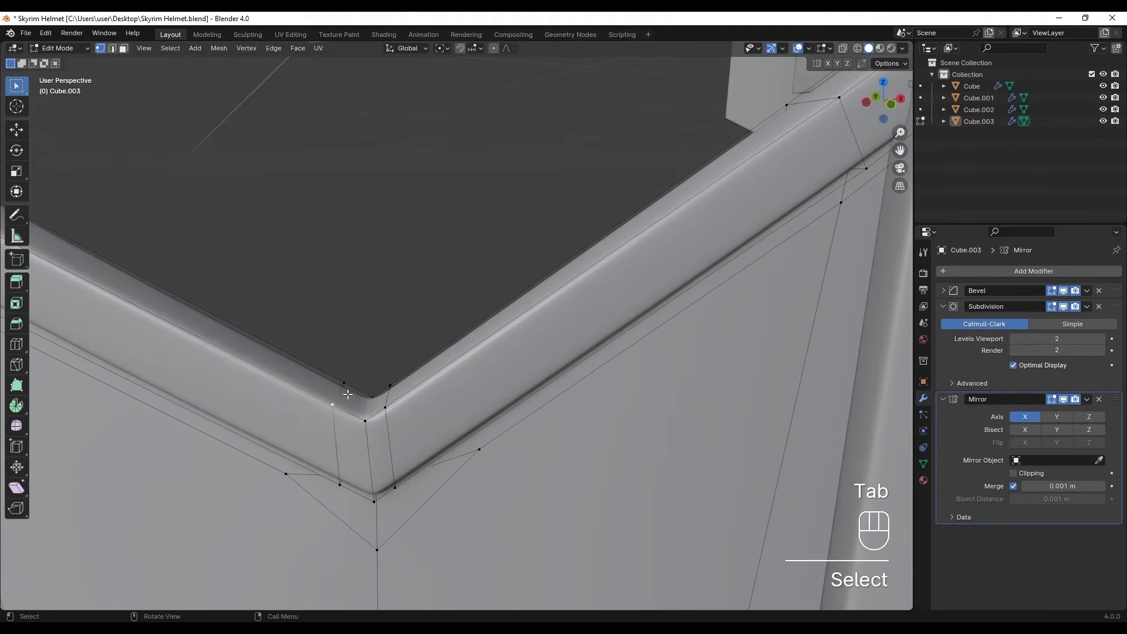
{"action": "key", "text": "g"}
{"action": "key", "text": "g"}
{"action": "left_click", "coordinate": [329, 376]}
{"action": "left_click", "coordinate": [405, 392]}
{"action": "key", "text": "g"}
{"action": "key", "text": "g"}
{"action": "left_click", "coordinate": [406, 388]}
{"action": "key", "text": "Tab"}
- Examine the side of the face band where the rim band runs behind it
{"action": "scroll", "coordinate": [414, 386], "scroll_direction": "down", "scroll_amount": 4}
{"action": "middle_click_drag", "start_coordinate": [456, 382], "coordinate": [470, 304]}
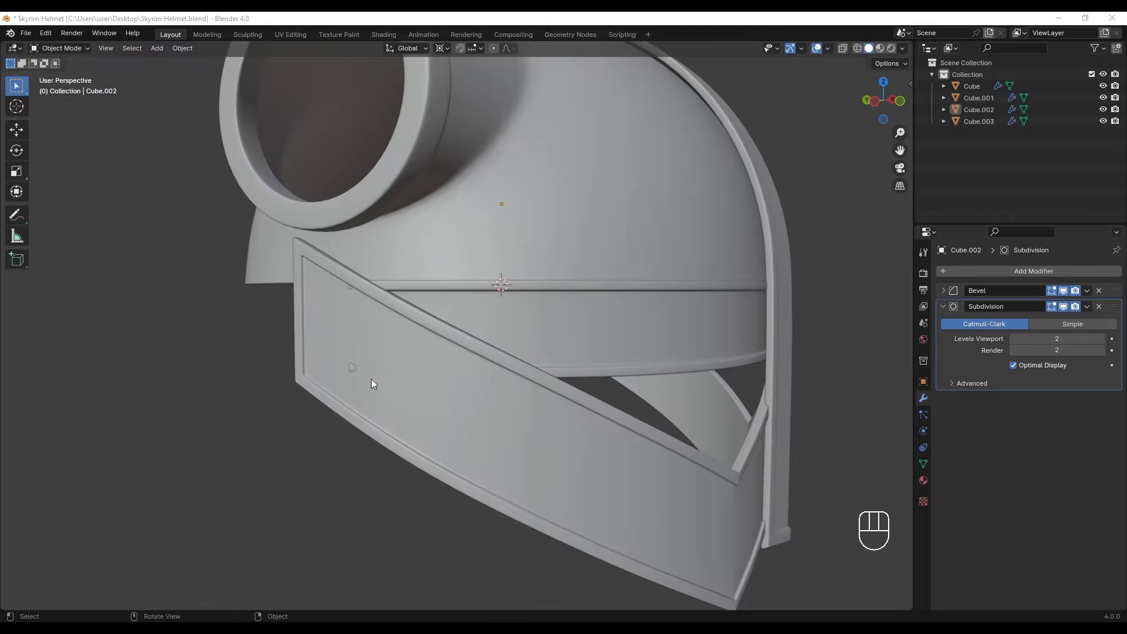
{"action": "middle_click_drag", "start_coordinate": [371, 380], "coordinate": [368, 364], "text": "shift"}
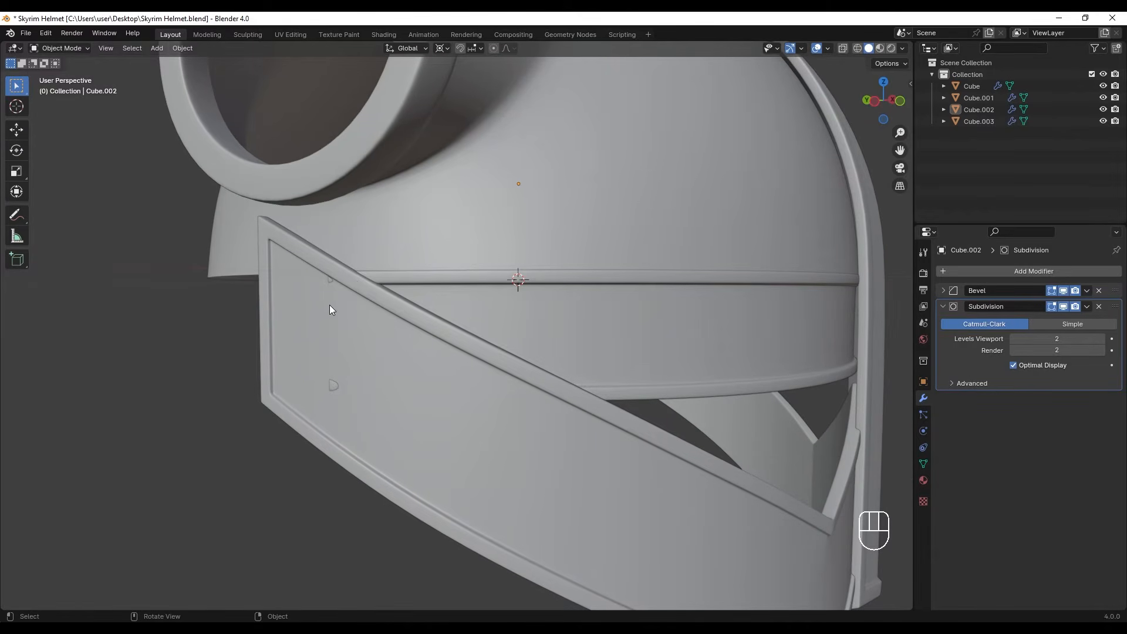
{"action": "middle_click_drag", "start_coordinate": [333, 295], "coordinate": [365, 333], "text": "shift"}
{"action": "middle_click_drag", "start_coordinate": [417, 284], "coordinate": [445, 287]}
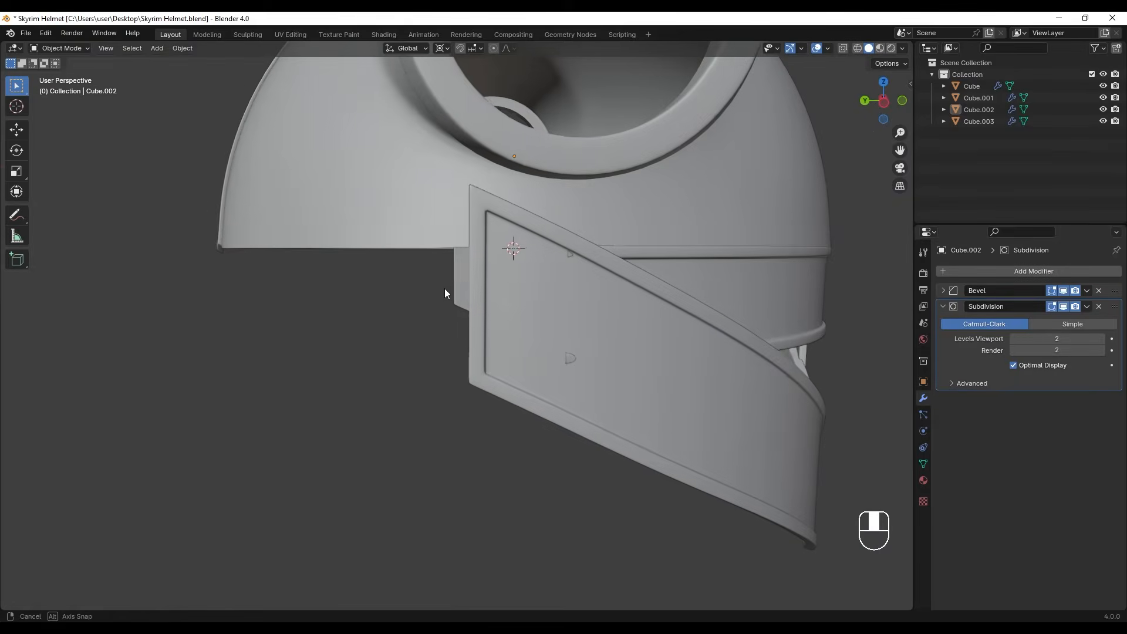
{"action": "scroll", "coordinate": [633, 307], "scroll_direction": "up", "scroll_amount": 1}
{"action": "middle_click_drag", "start_coordinate": [632, 309], "coordinate": [559, 313], "text": "shift"}
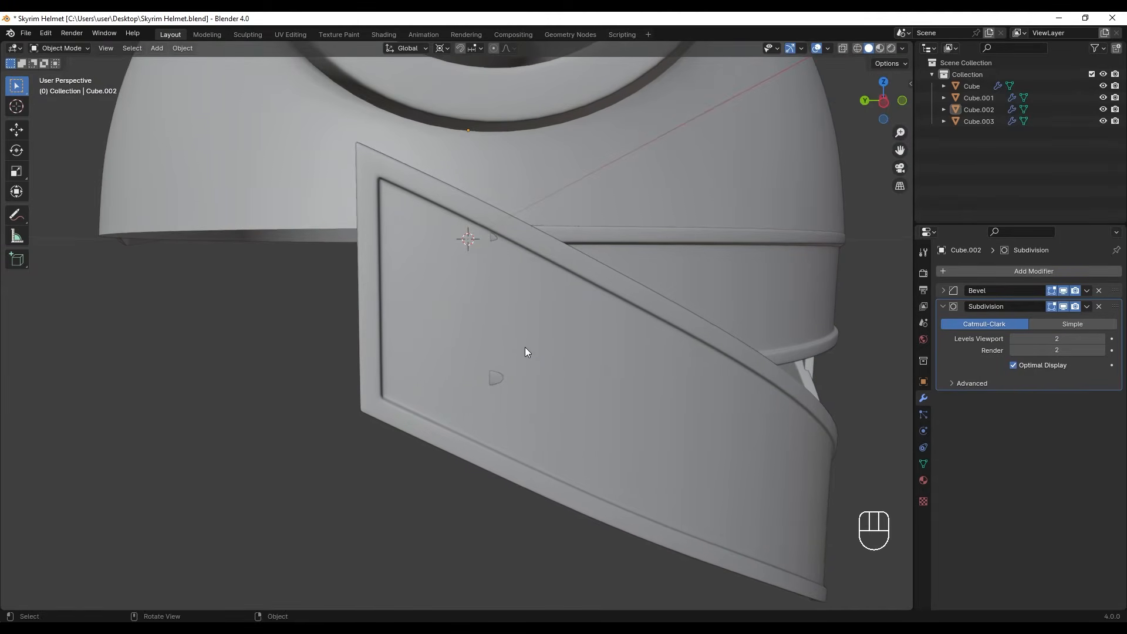
- Scale the vertices at the face band's lower back end by 1.006 about the 3D cursor
{"action": "left_click", "coordinate": [449, 382]}
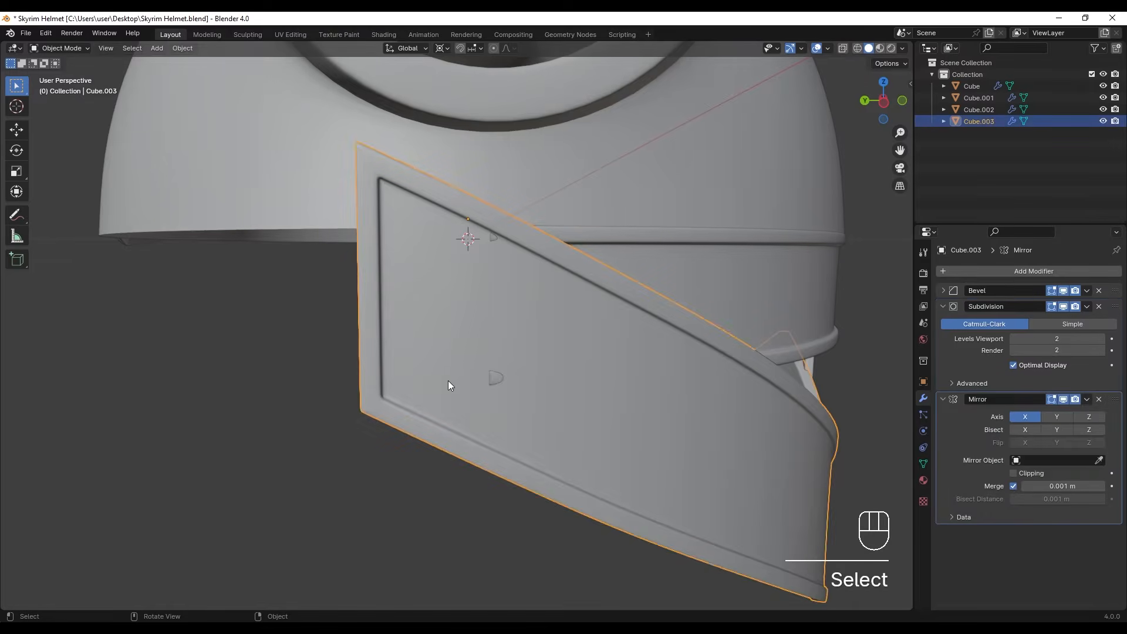
{"action": "key", "text": "Tab"}
{"action": "middle_click_drag", "start_coordinate": [450, 383], "coordinate": [430, 365], "text": "shift"}
{"action": "key", "text": "z"}
{"action": "left_click", "coordinate": [326, 364]}
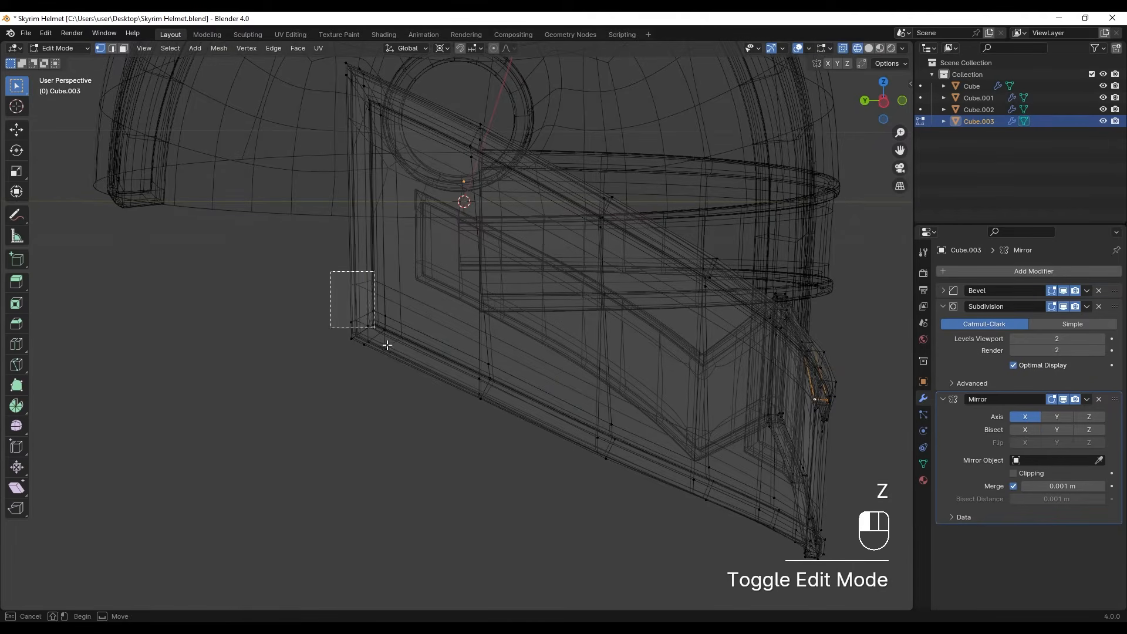
{"action": "left_click_drag", "start_coordinate": [335, 278], "coordinate": [385, 348], "text": "shift"}
{"action": "left_click_drag", "start_coordinate": [433, 315], "coordinate": [526, 453], "text": "shift"}
{"action": "key", "text": "z"}
{"action": "key", "text": "z"}
{"action": "middle_click_drag", "start_coordinate": [558, 390], "coordinate": [397, 77]}
{"action": "left_click", "coordinate": [445, 53]}
{"action": "left_click", "coordinate": [449, 92]}
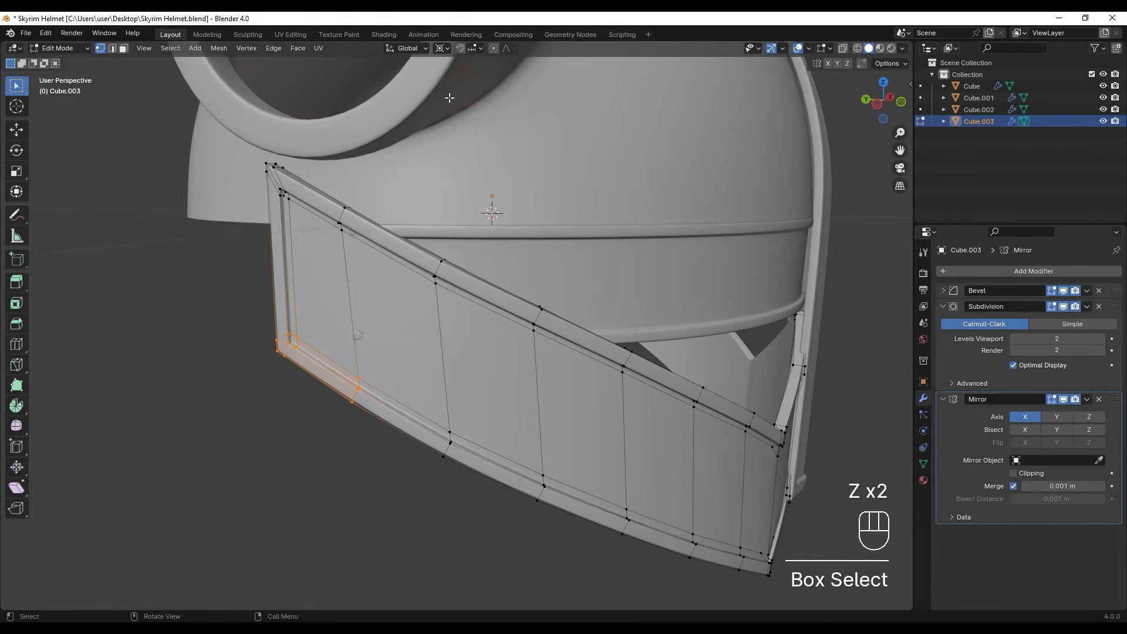
{"action": "middle_click_drag", "start_coordinate": [388, 336], "coordinate": [455, 332]}
{"action": "scroll", "coordinate": [405, 330], "scroll_direction": "up", "scroll_amount": 1}
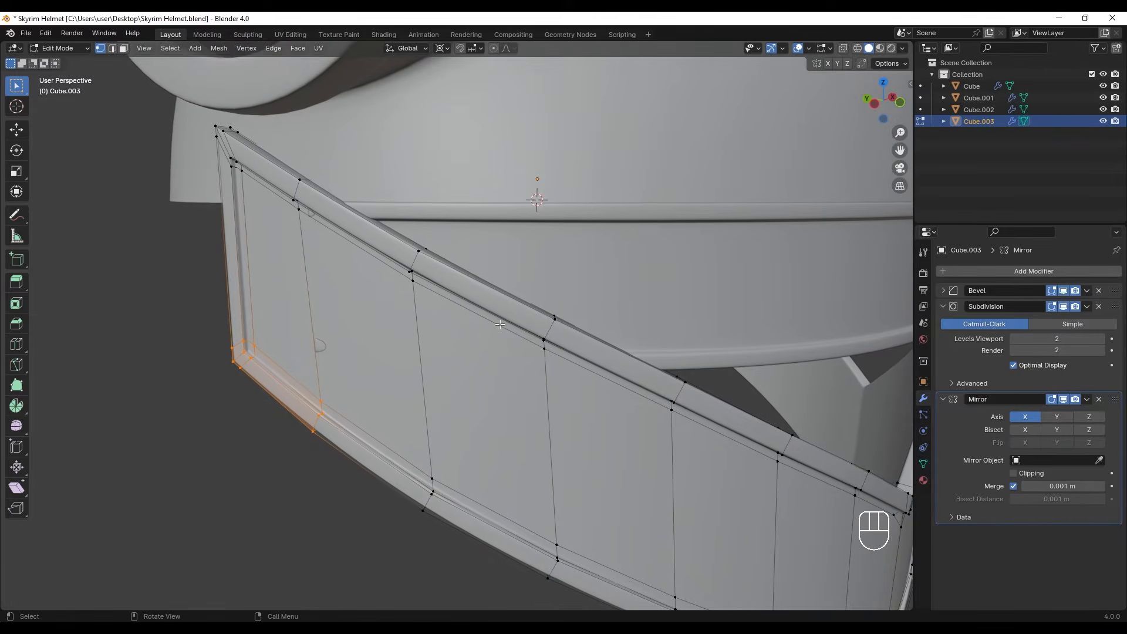
{"action": "key", "text": "s"}
{"action": "left_click", "coordinate": [490, 327]}
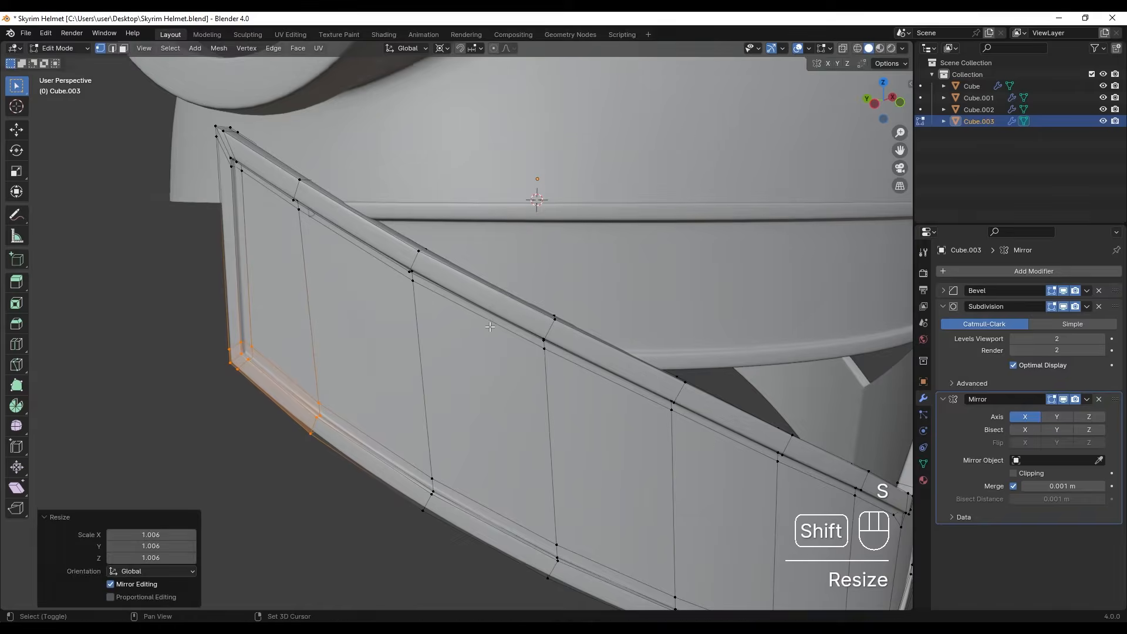
- Scale the upper edge vertices near the face band's back end by 1.004 and return to object mode
{"action": "mouse_move", "coordinate": [362, 220]}
{"action": "middle_mouse_down", "text": "shift"}
{"action": "mouse_move", "coordinate": [414, 253]}
{"action": "mouse_move", "coordinate": [356, 214]}
{"action": "mouse_move", "coordinate": [352, 239]}
{"action": "middle_mouse_up", "text": "shift"}
{"action": "key", "text": "shift+z"}
{"action": "left_click_drag", "start_coordinate": [416, 202], "coordinate": [473, 327]}
{"action": "key", "text": "shift+z"}
{"action": "mouse_move", "coordinate": [473, 327]}
{"action": "middle_mouse_down"}
{"action": "mouse_move", "coordinate": [531, 313]}
{"action": "mouse_move", "coordinate": [314, 308]}
{"action": "middle_mouse_up"}
{"action": "key", "text": "s"}
{"action": "left_click", "coordinate": [524, 312]}
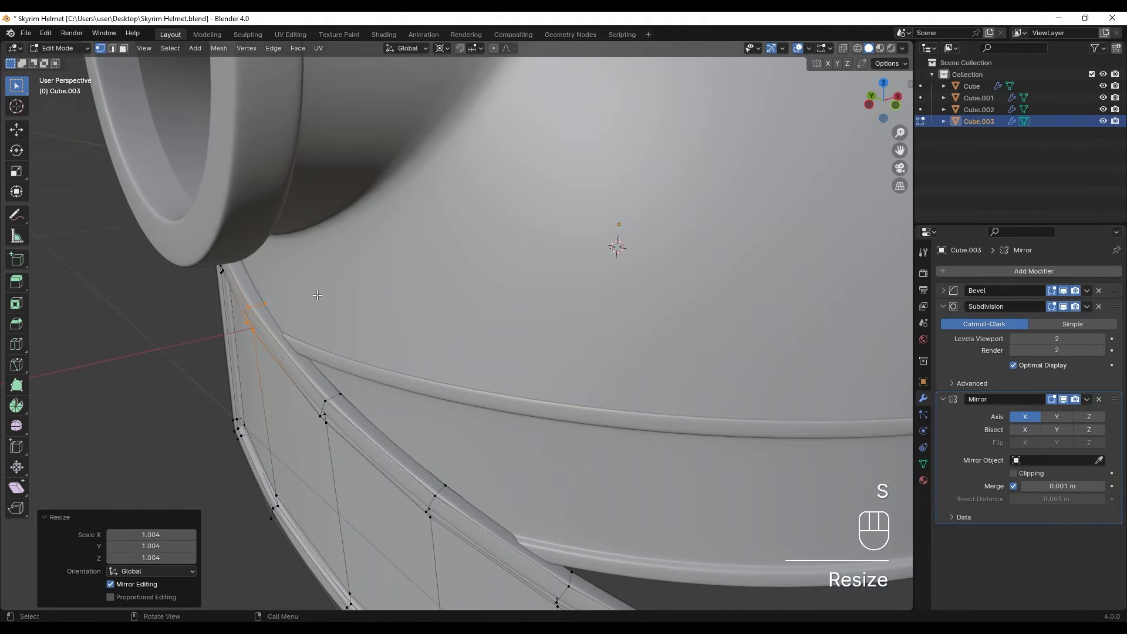
{"action": "scroll", "coordinate": [331, 255], "scroll_direction": "down", "scroll_amount": 3}
{"action": "middle_click_drag", "start_coordinate": [331, 256], "coordinate": [552, 322]}
{"action": "key", "text": "z"}
{"action": "key", "text": "Tab"}
- Duplicate the dome's rear bottom edges and place the copy about 0.197 m straight down
{"action": "scroll", "coordinate": [552, 321], "scroll_direction": "down", "scroll_amount": 2}
{"action": "middle_click_drag", "start_coordinate": [552, 322], "coordinate": [415, 296], "text": "shift"}
{"action": "mouse_move", "coordinate": [470, 366]}
{"action": "middle_mouse_down"}
{"action": "mouse_move", "coordinate": [394, 367]}
{"action": "mouse_move", "coordinate": [512, 364]}
{"action": "mouse_move", "coordinate": [460, 291]}
{"action": "mouse_move", "coordinate": [463, 315]}
{"action": "mouse_move", "coordinate": [350, 327]}
{"action": "mouse_move", "coordinate": [421, 334]}
{"action": "middle_mouse_up"}
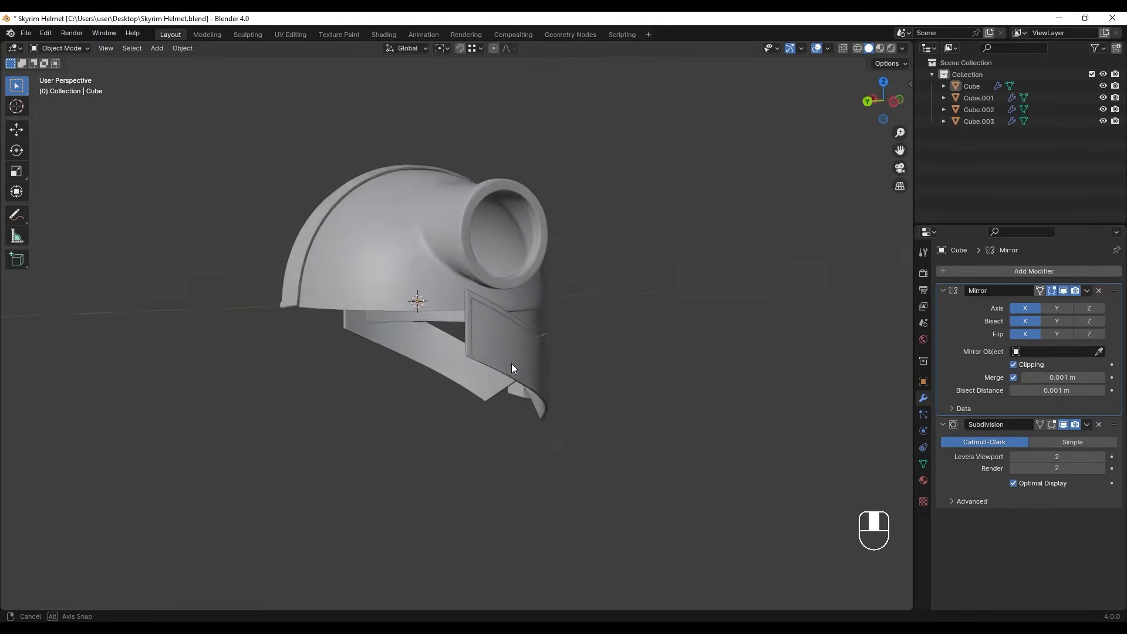
{"action": "left_click", "coordinate": [450, 298]}
{"action": "key", "text": "Tab"}
{"action": "scroll", "coordinate": [461, 323], "scroll_direction": "up", "scroll_amount": 3}
{"action": "scroll", "coordinate": [422, 333], "scroll_direction": "up", "scroll_amount": 2}
{"action": "key", "text": "z"}
{"action": "middle_click_drag", "start_coordinate": [287, 310], "coordinate": [376, 317], "text": "shift"}
{"action": "left_click_drag", "start_coordinate": [235, 272], "coordinate": [550, 320]}
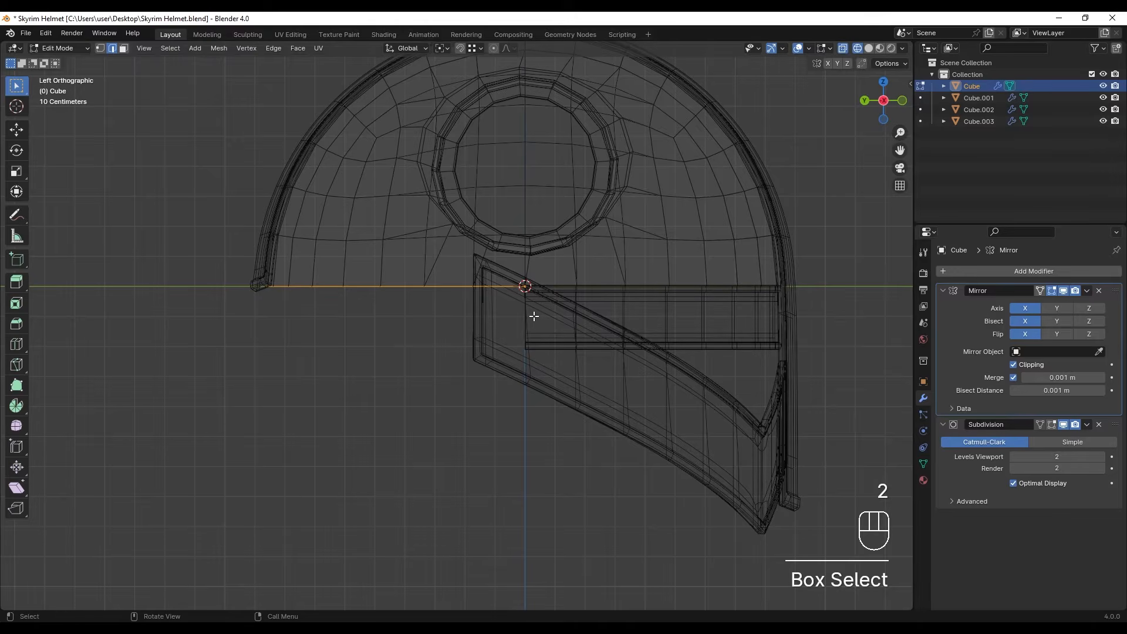
{"action": "key", "text": "shift+d"}
{"action": "left_click", "coordinate": [522, 432]}
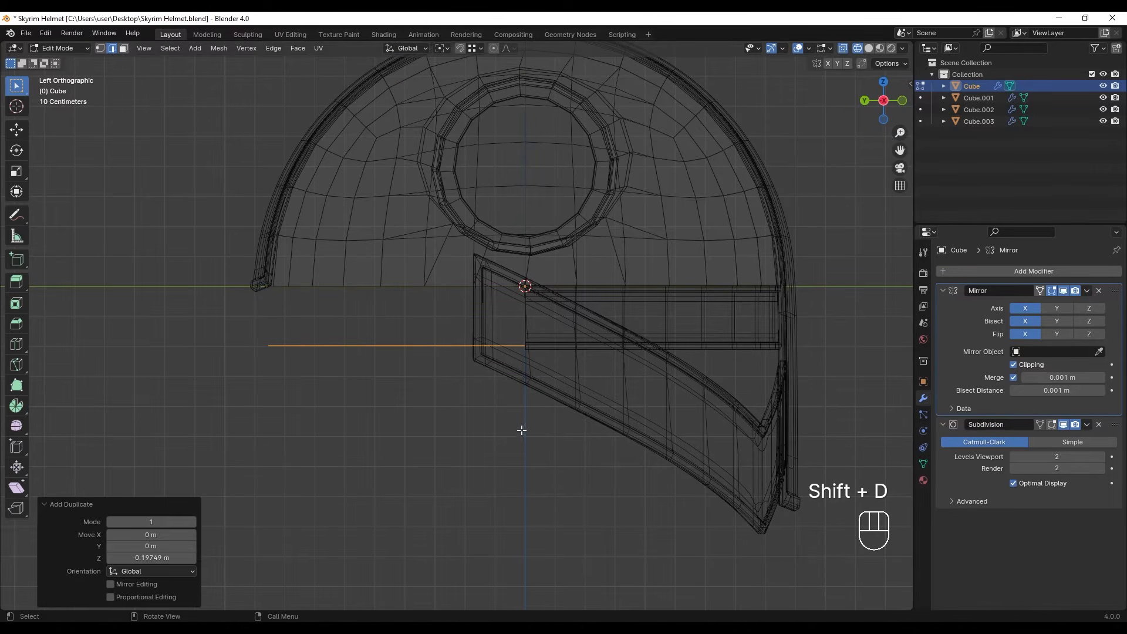
- Separate the duplicated edges into their own object and select it in object mode
{"action": "key", "text": "p"}
{"action": "left_click", "coordinate": [524, 437]}
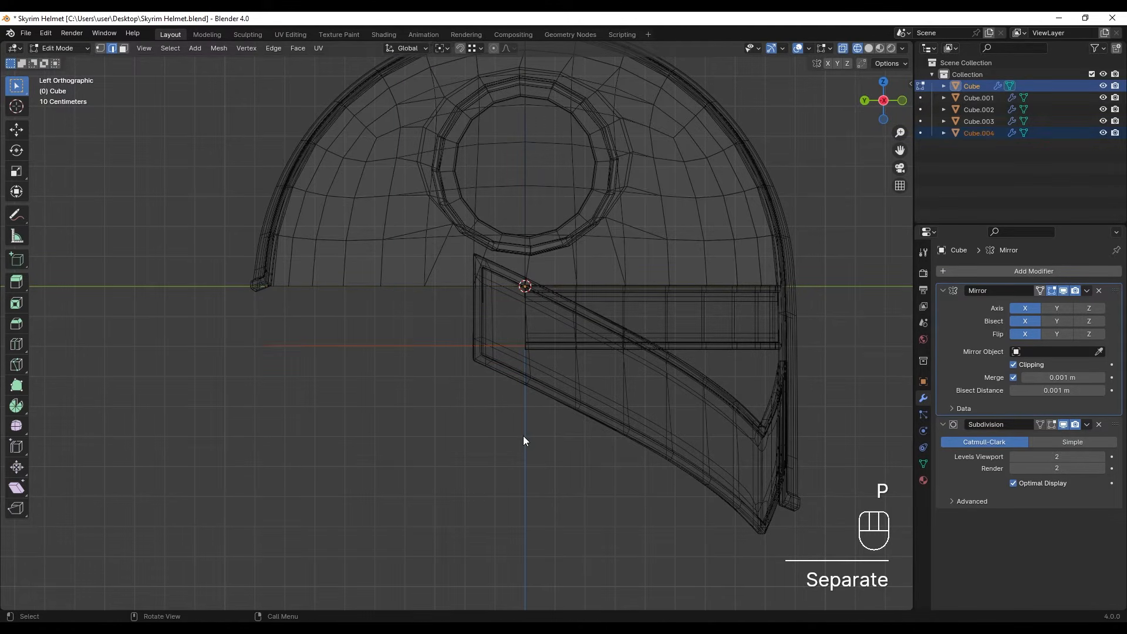
{"action": "key", "text": "Tab"}
{"action": "left_click", "coordinate": [344, 337]}
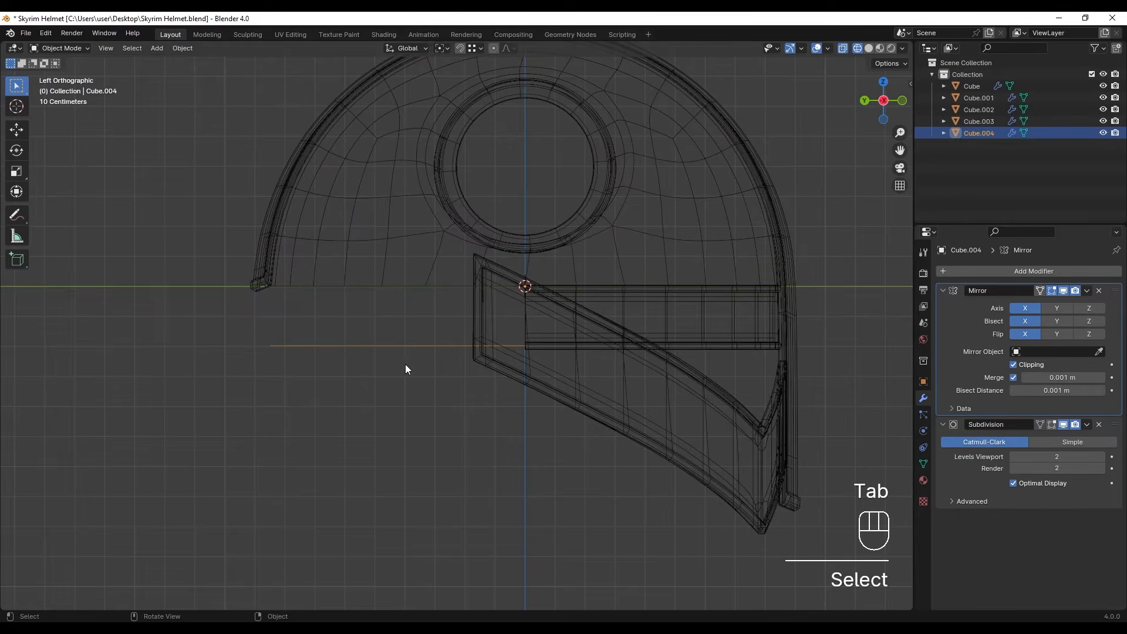
- Move the separated edge strip up 0.19749 m along Z, using vertex snapping to the dome's bottom edge
{"action": "scroll", "coordinate": [411, 362], "scroll_direction": "up", "scroll_amount": 2}
{"action": "key", "text": "g"}
{"action": "key", "text": "z"}
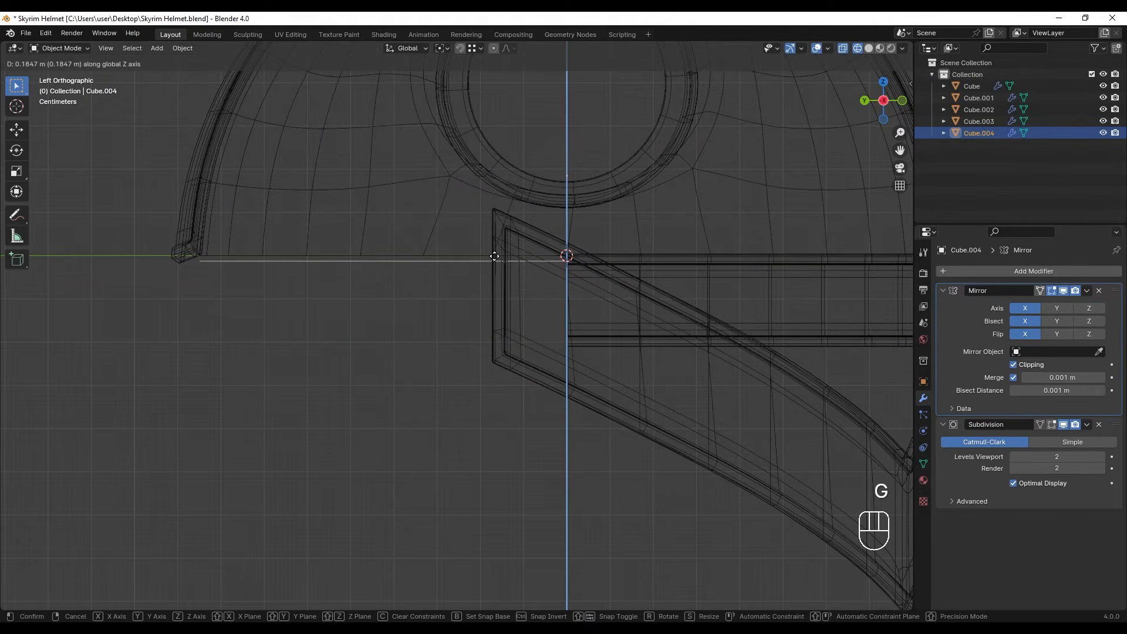
{"action": "left_click", "coordinate": [461, 255], "text": "ctrl"}
{"action": "left_click", "coordinate": [476, 48]}
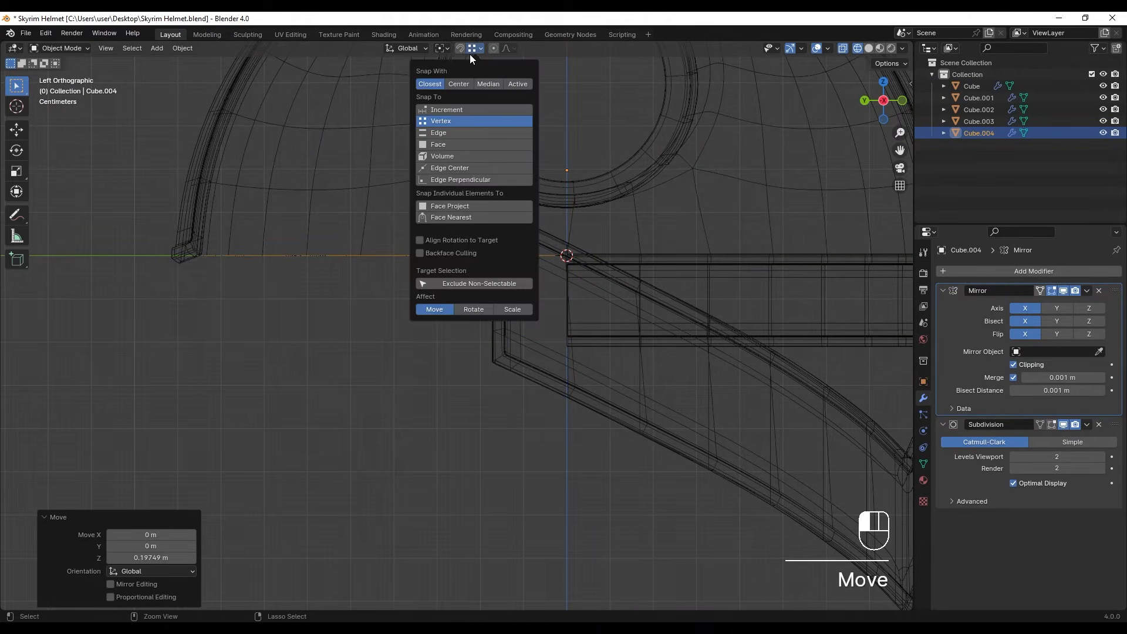
- Move the separated edge strip 0.24034 m down along Z and snap it back up to the dome's bottom vertices
{"action": "key", "text": "g"}
{"action": "key", "text": "z"}
{"action": "left_click", "coordinate": [410, 423]}
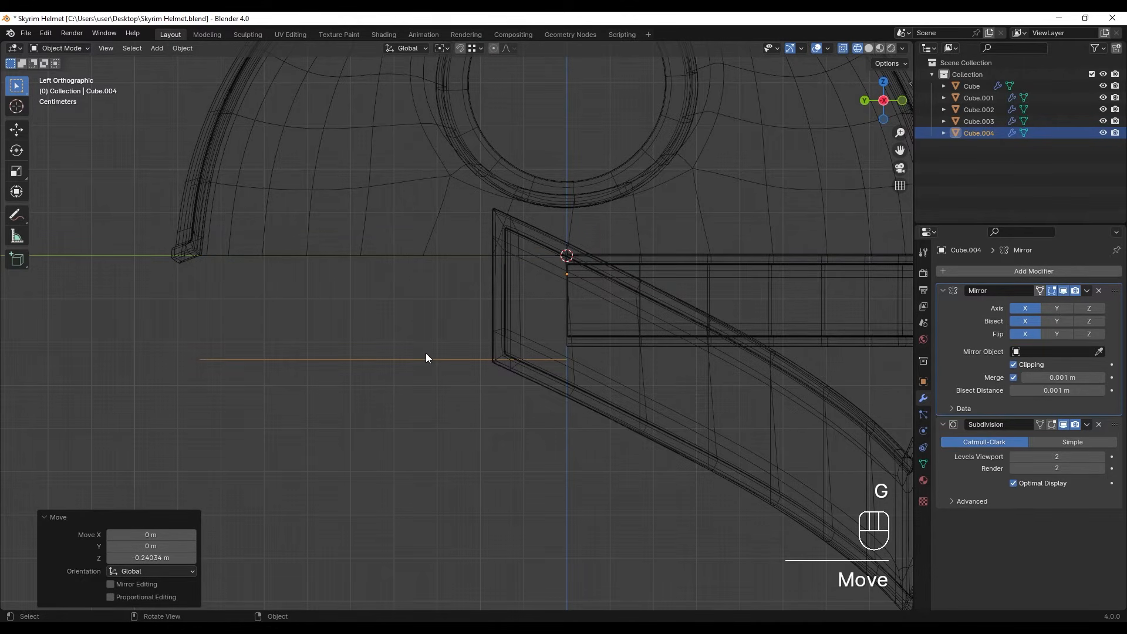
{"action": "key", "text": "g"}
{"action": "key", "text": "z"}
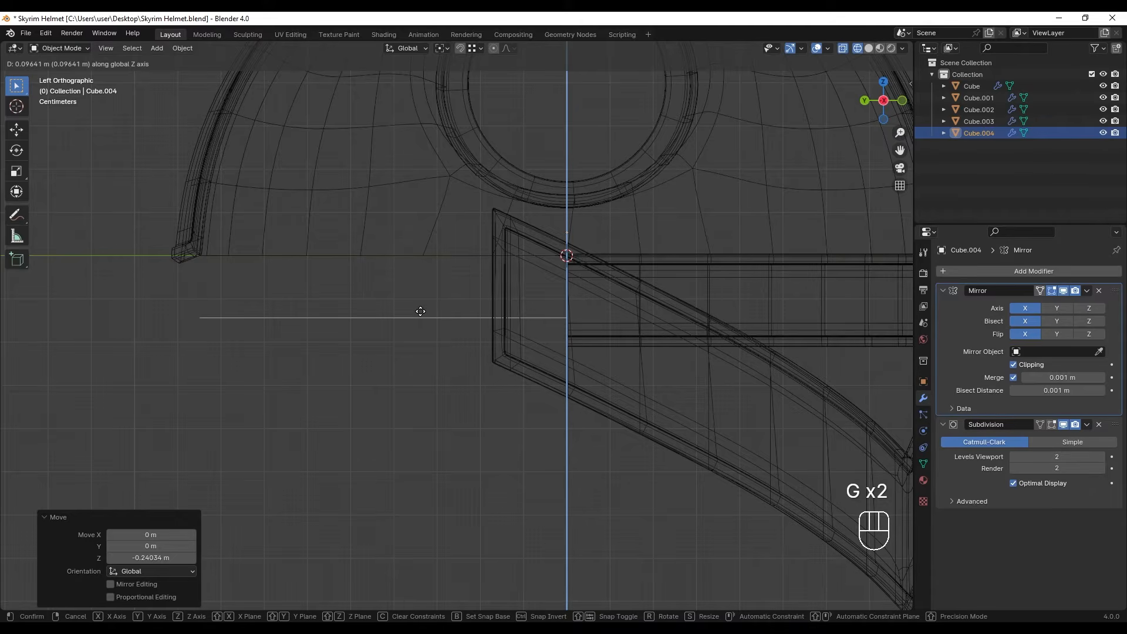
{"action": "key", "text": "ctrl"}
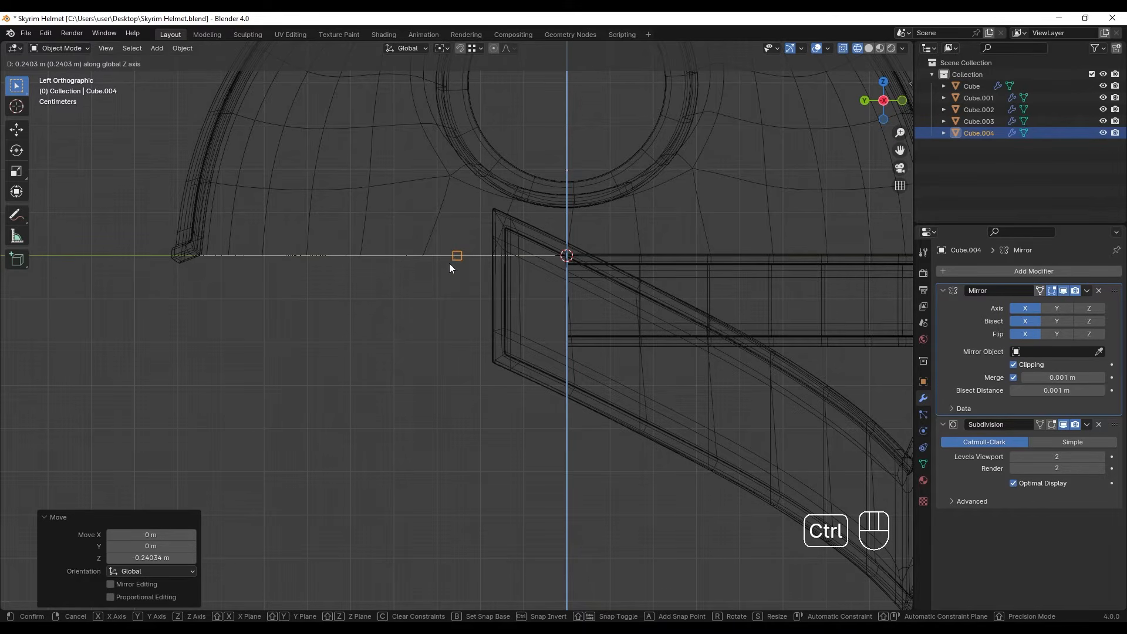
- Extrude the snapped edge strip straight down into a rear wall and lower its bottom edge by another 0.0023 m along Z
{"action": "left_click", "coordinate": [450, 266]}
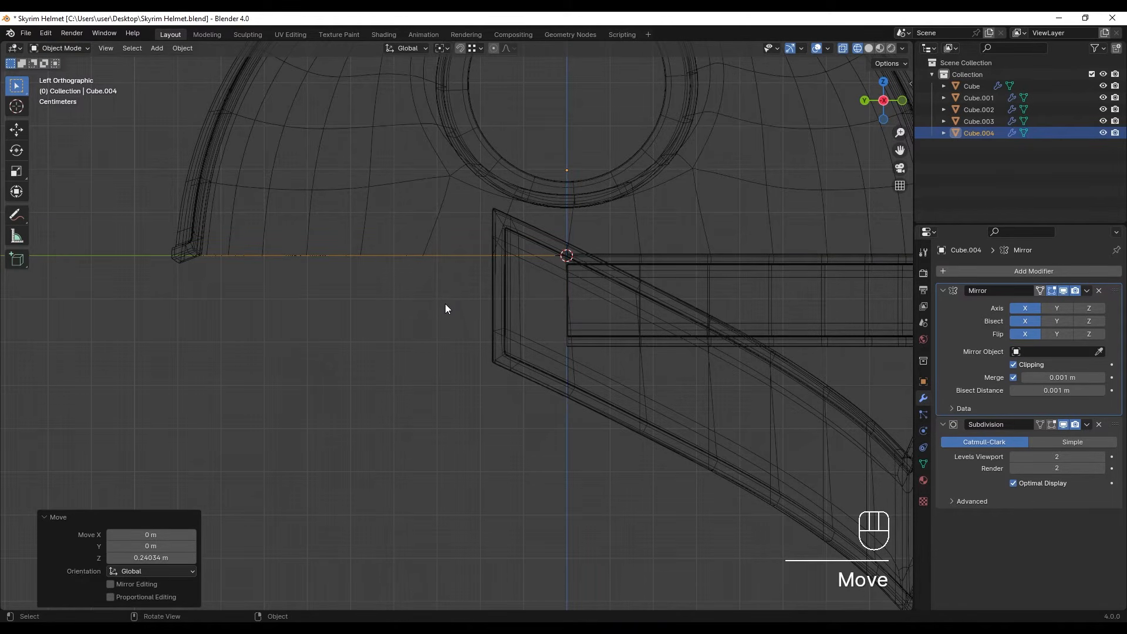
{"action": "key", "text": "Tab"}
{"action": "key", "text": "e"}
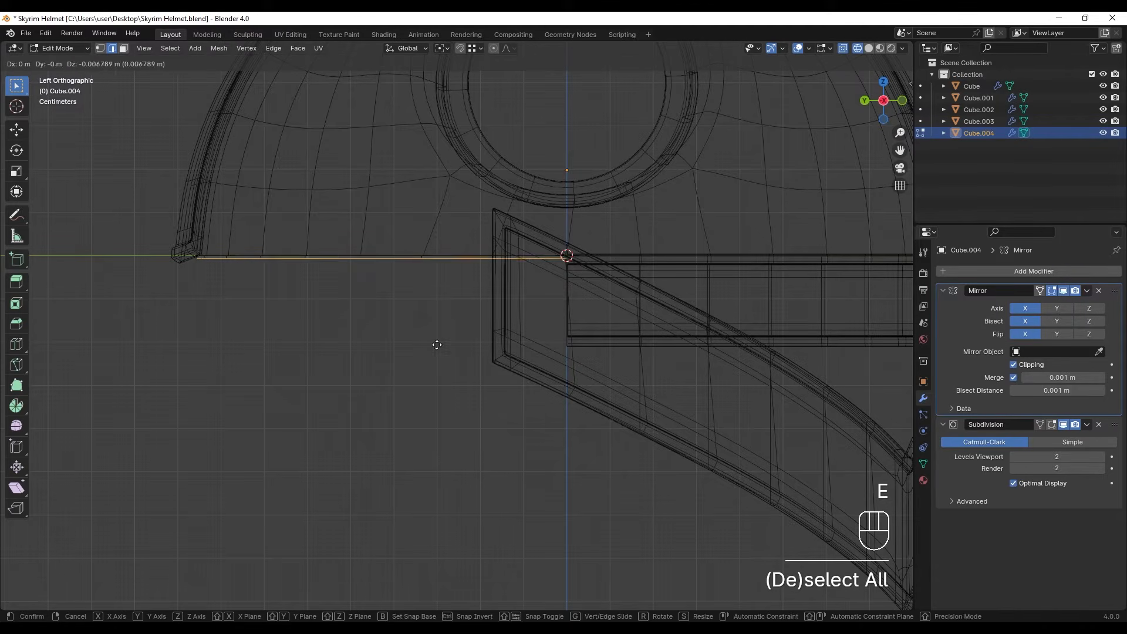
{"action": "left_click", "coordinate": [458, 354]}
{"action": "scroll", "coordinate": [458, 353], "scroll_direction": "down", "scroll_amount": 3}
{"action": "middle_click_drag", "start_coordinate": [458, 353], "coordinate": [518, 339], "text": "shift"}
{"action": "key", "text": "g"}
{"action": "left_click", "coordinate": [519, 361]}
{"action": "scroll", "coordinate": [519, 351], "scroll_direction": "up", "scroll_amount": 1}
{"action": "scroll", "coordinate": [492, 347], "scroll_direction": "up", "scroll_amount": 1}
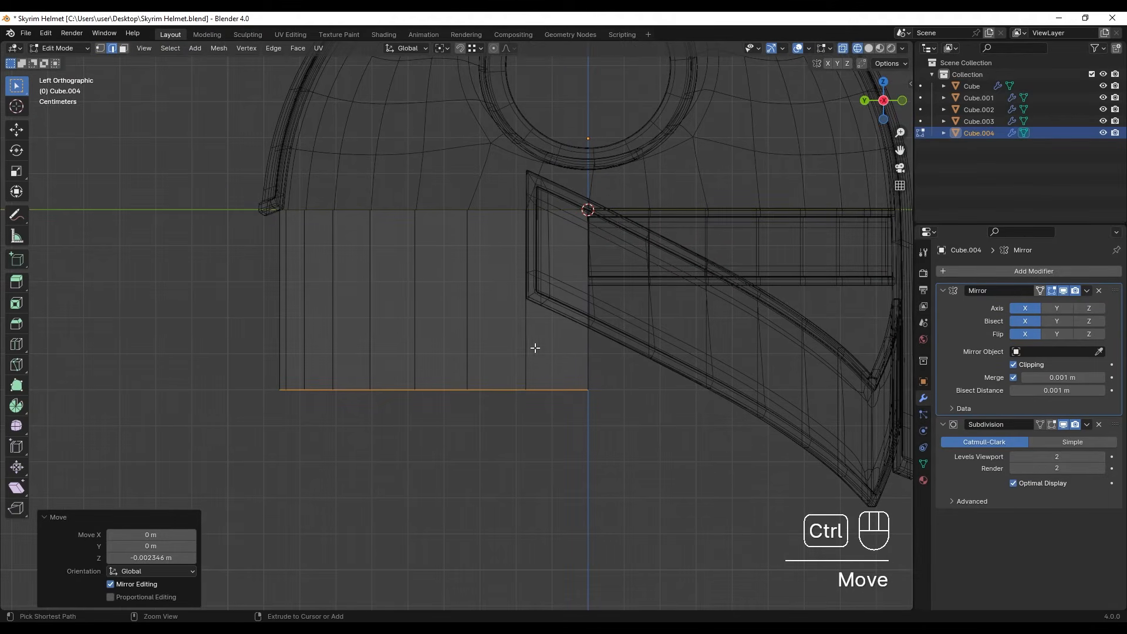
- Add one horizontal loop cut around the rear wall, slid below its middle with a factor of -0.247
{"action": "left_click", "coordinate": [533, 328]}
{"action": "left_click", "coordinate": [534, 355]}
{"action": "middle_click_drag", "start_coordinate": [533, 388], "coordinate": [535, 374], "text": "shift"}
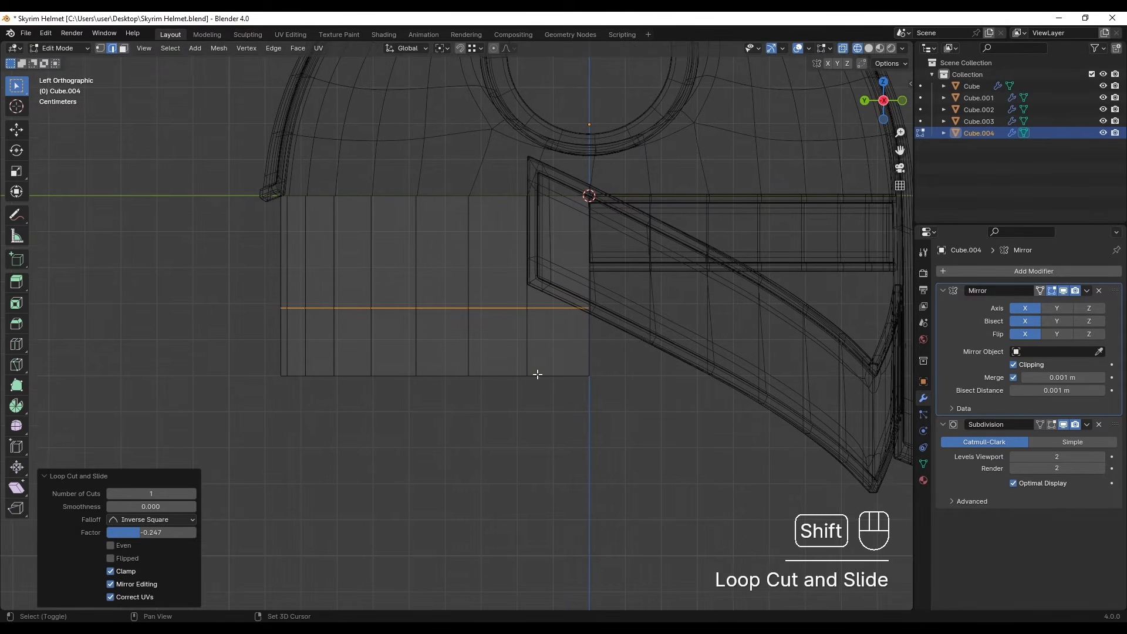
- Scale the rear wall's bottom edge outward by 1.045 using the 3D cursor as the pivot point
{"action": "left_click_drag", "start_coordinate": [618, 341], "coordinate": [219, 467]}
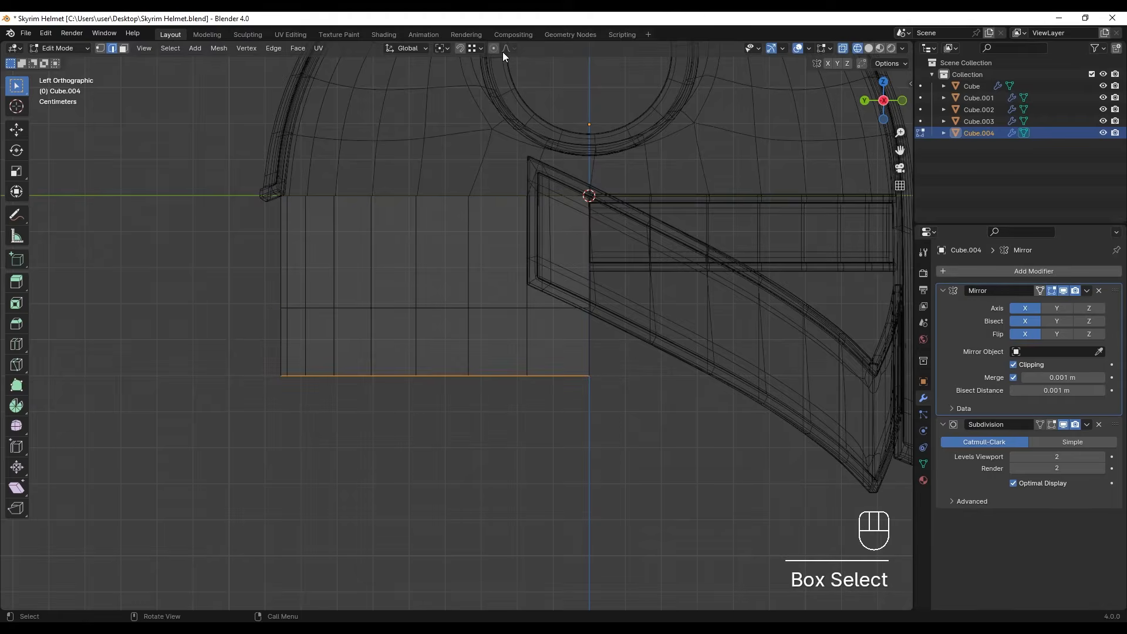
{"action": "left_click", "coordinate": [443, 50]}
{"action": "left_click", "coordinate": [461, 92]}
{"action": "key", "text": "s"}
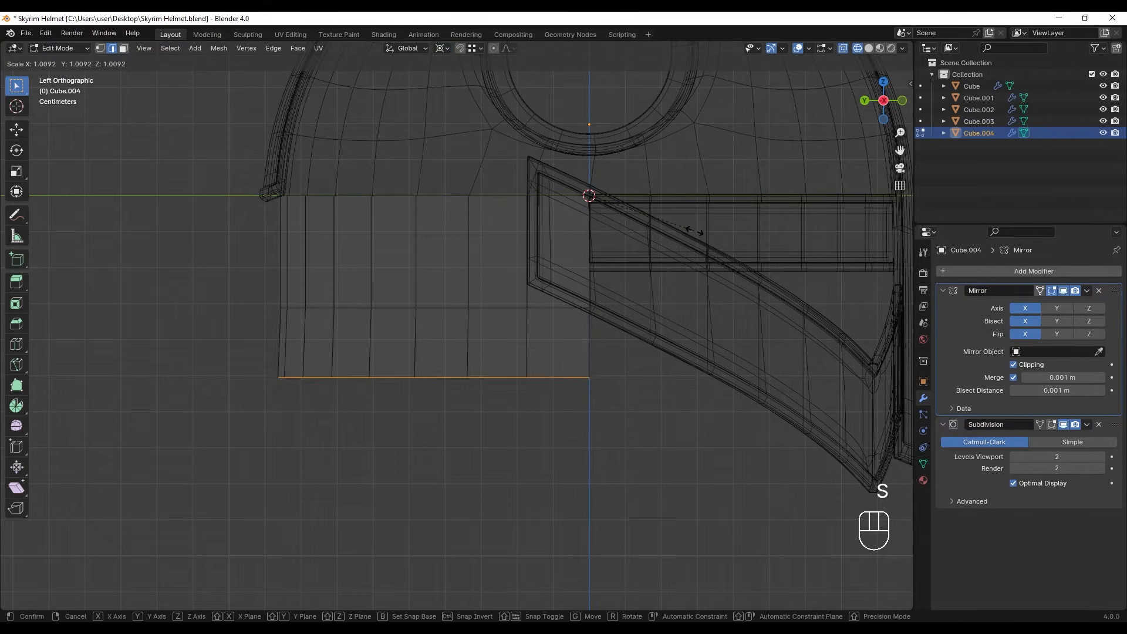
{"action": "left_click", "coordinate": [746, 212]}
- Move the rear wall's lower row of faces down 0.0407 m along Z in the right side wireframe view
{"action": "scroll", "coordinate": [389, 209], "scroll_direction": "down", "scroll_amount": 3}
{"action": "middle_click_drag", "start_coordinate": [390, 209], "coordinate": [361, 312]}
{"action": "key", "text": "z"}
{"action": "scroll", "coordinate": [370, 320], "scroll_direction": "up", "scroll_amount": 2}
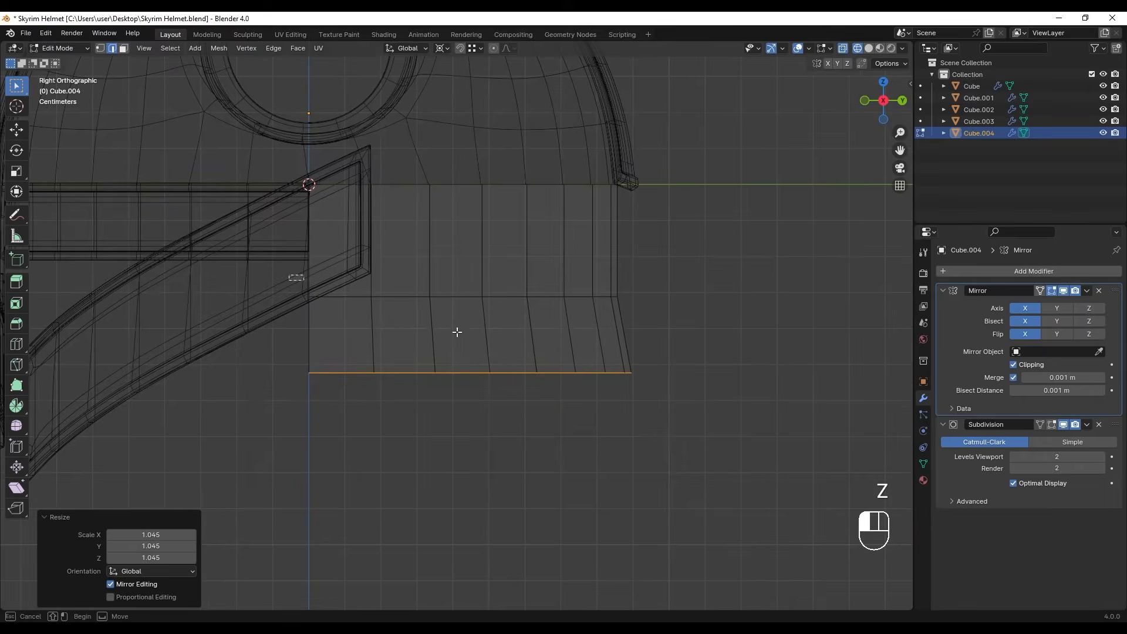
{"action": "left_click_drag", "start_coordinate": [287, 276], "coordinate": [727, 427]}
{"action": "key", "text": "g"}
{"action": "left_click", "coordinate": [537, 322]}
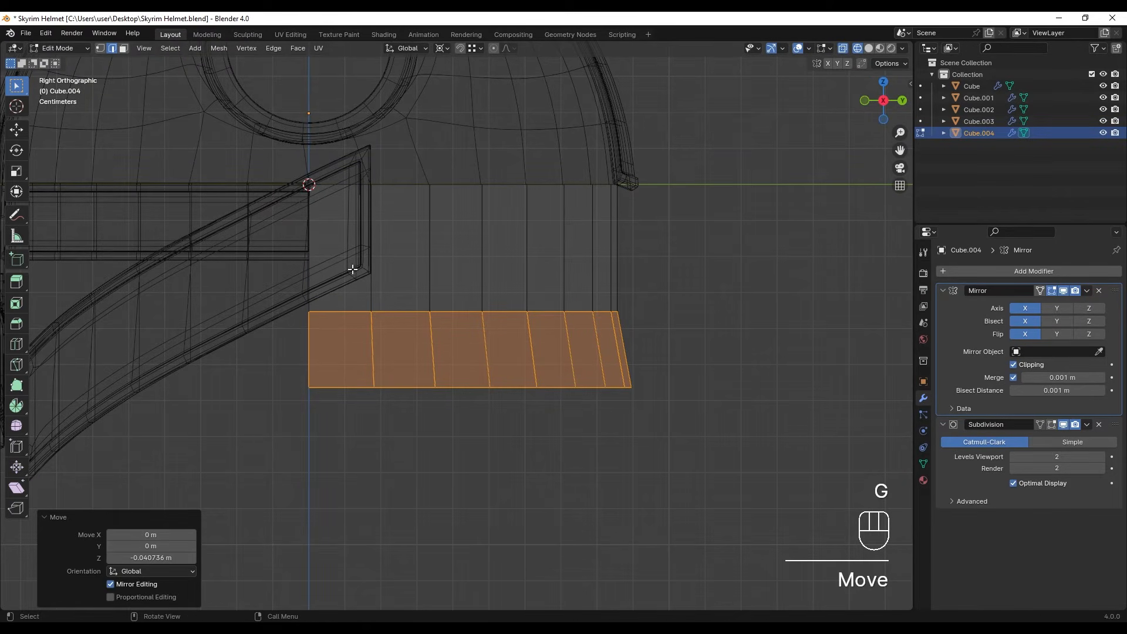
{"action": "key", "text": "g"}
{"action": "left_click", "coordinate": [495, 356]}
- Move the rear wall's bottom edge down 0.0228 m along Z and scale it outward by about 1.009
{"action": "left_click_drag", "start_coordinate": [256, 364], "coordinate": [799, 468]}
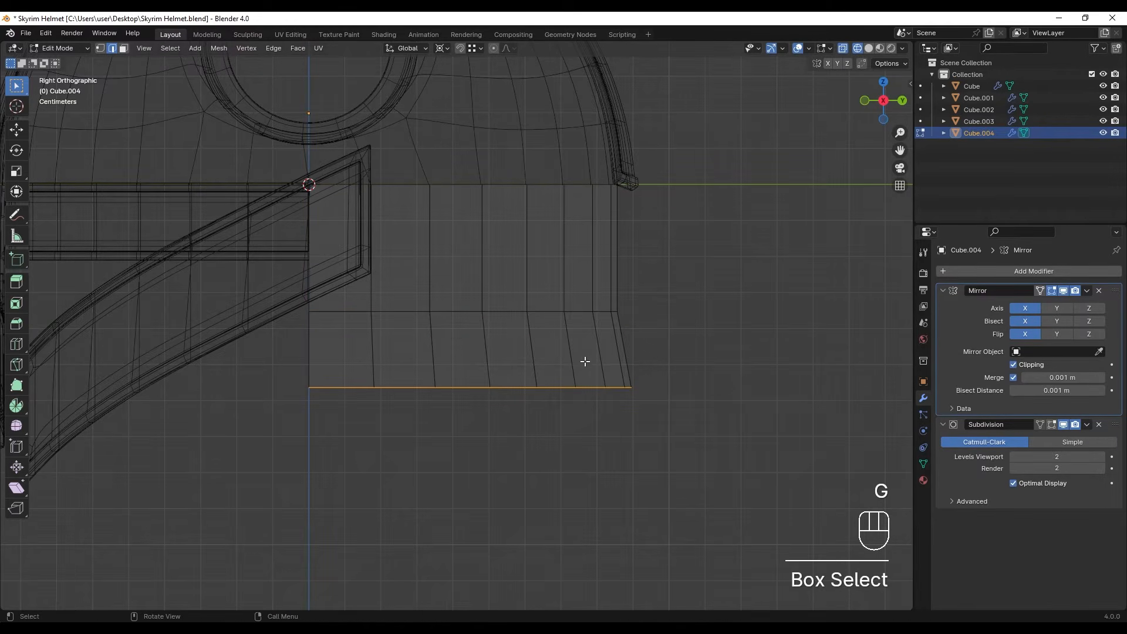
{"action": "key", "text": "g"}
{"action": "key", "text": "g"}
{"action": "left_click", "coordinate": [639, 397]}
{"action": "key", "text": "s"}
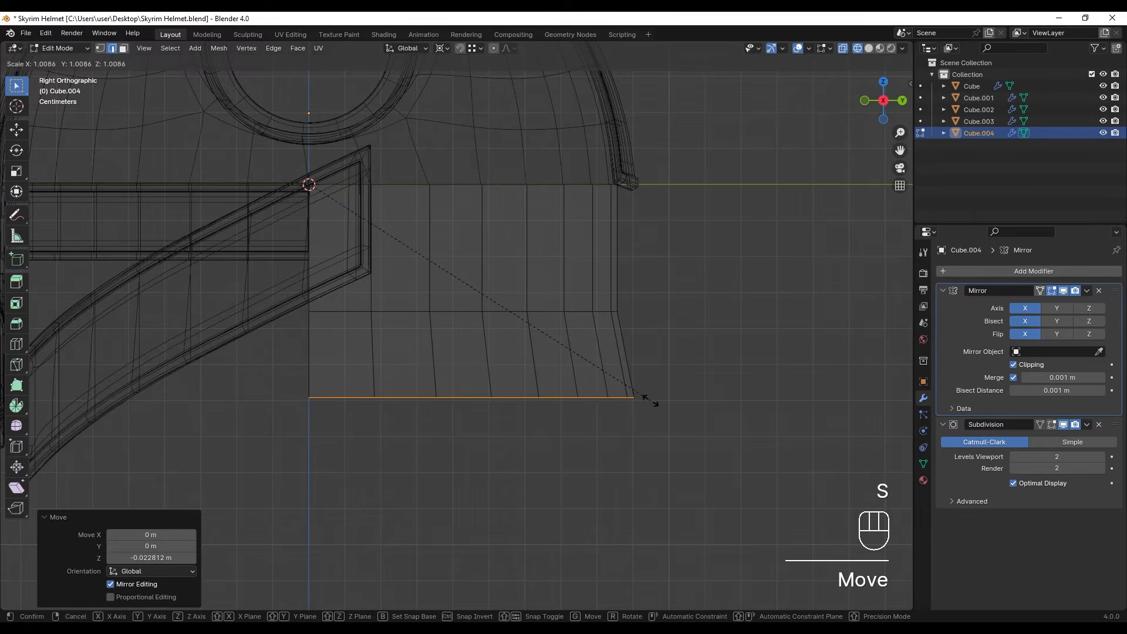
{"action": "left_click", "coordinate": [651, 401]}
- Delete the centre faces of the rear wall's lower row to open a notch at the back of the helmet
{"action": "middle_click_drag", "start_coordinate": [620, 361], "coordinate": [562, 360]}
{"action": "key", "text": "z"}
{"action": "left_click", "coordinate": [765, 360]}
{"action": "middle_click_drag", "start_coordinate": [764, 359], "coordinate": [363, 347]}
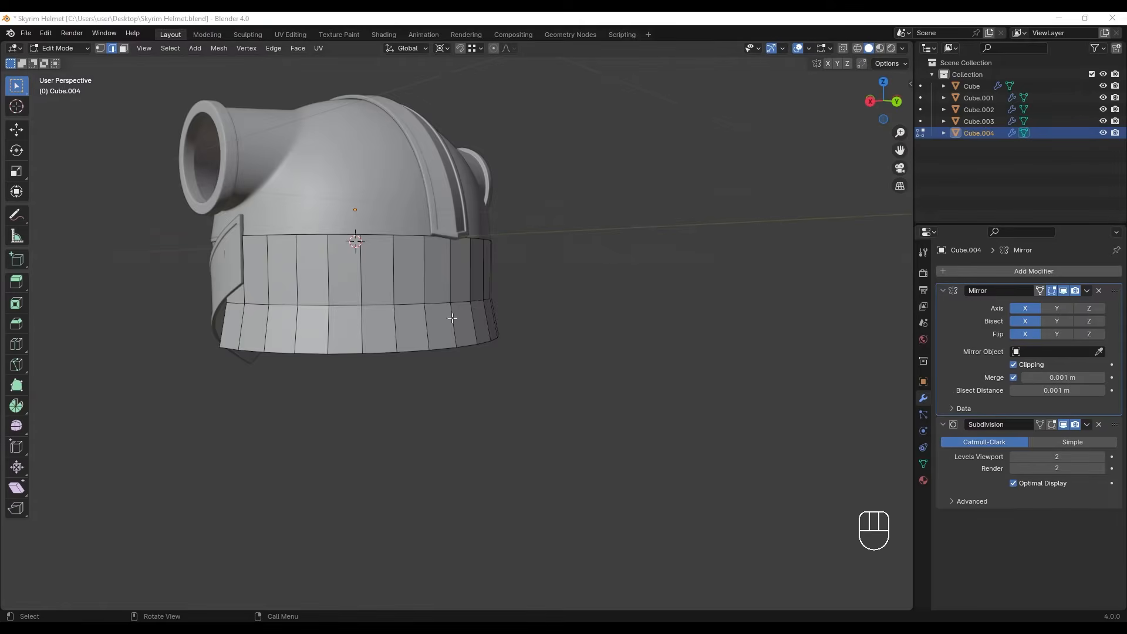
{"action": "middle_click_drag", "start_coordinate": [452, 318], "coordinate": [452, 351]}
{"action": "key", "text": "3"}
{"action": "left_click", "coordinate": [429, 324]}
{"action": "key", "text": "x"}
{"action": "left_click", "coordinate": [445, 344]}
{"action": "scroll", "coordinate": [440, 342], "scroll_direction": "up", "scroll_amount": 3}
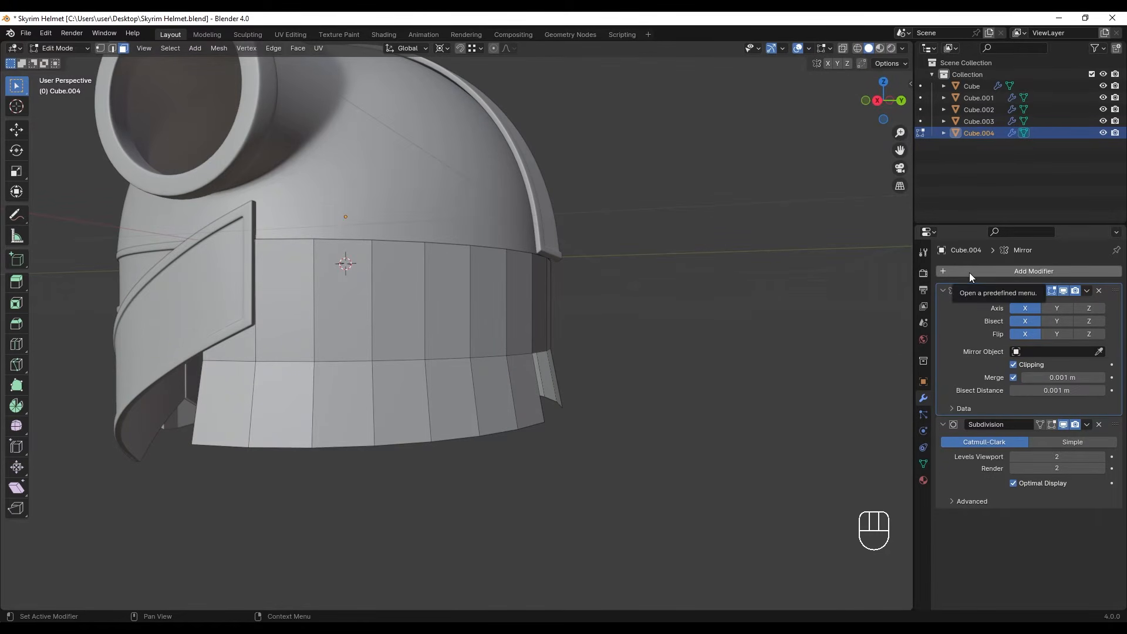
- Remove the Mirror modifier from the rear piece and add a Solidify modifier
{"action": "left_click", "coordinate": [1099, 291]}
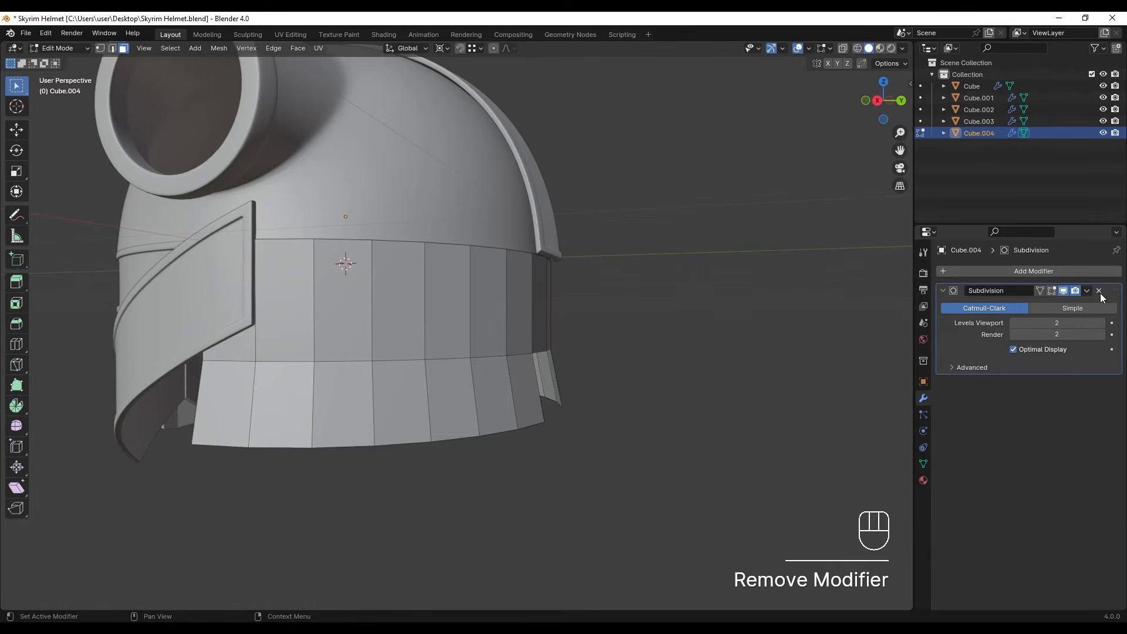
{"action": "left_click", "coordinate": [1016, 273]}
{"action": "type", "text": "soli"}
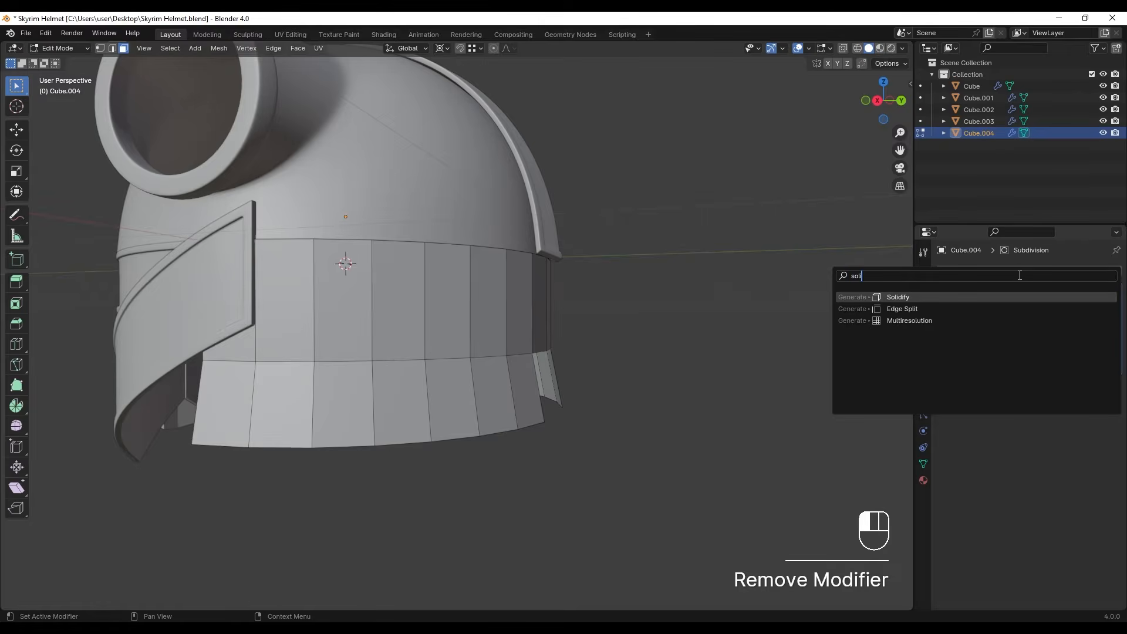
{"action": "key", "text": "Return"}
- Set the rear piece's Solidify thickness to -0.014 m and apply the modifier in object mode
{"action": "scroll", "coordinate": [115, 444], "scroll_direction": "up", "scroll_amount": 2}
{"action": "middle_click_drag", "start_coordinate": [256, 416], "coordinate": [531, 317]}
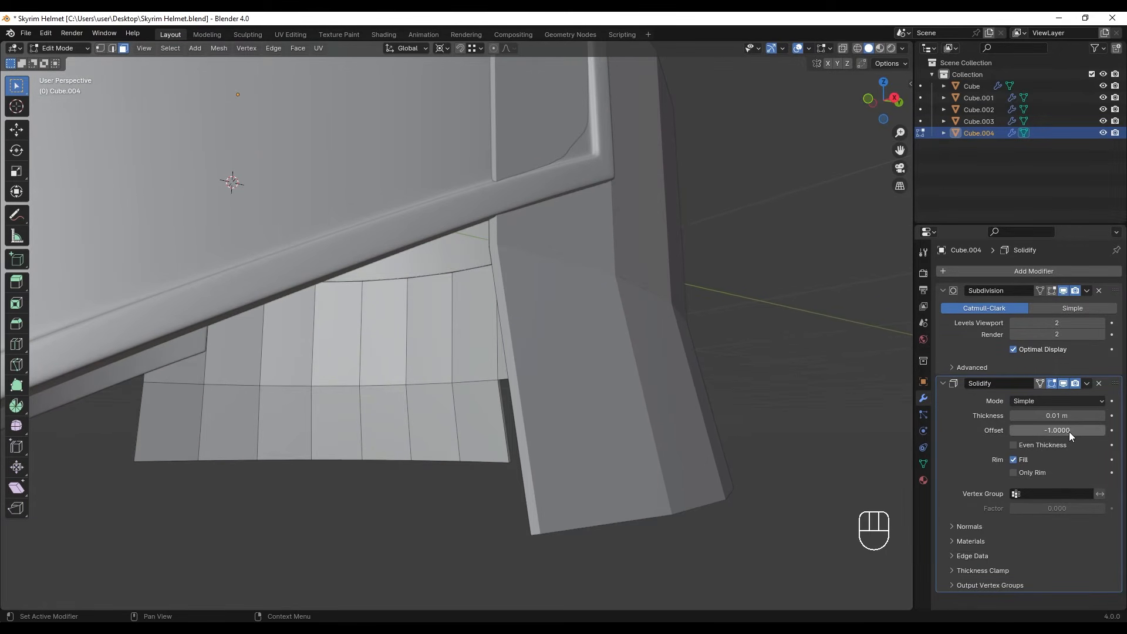
{"action": "left_click_drag", "start_coordinate": [1057, 415], "coordinate": [998, 416]}
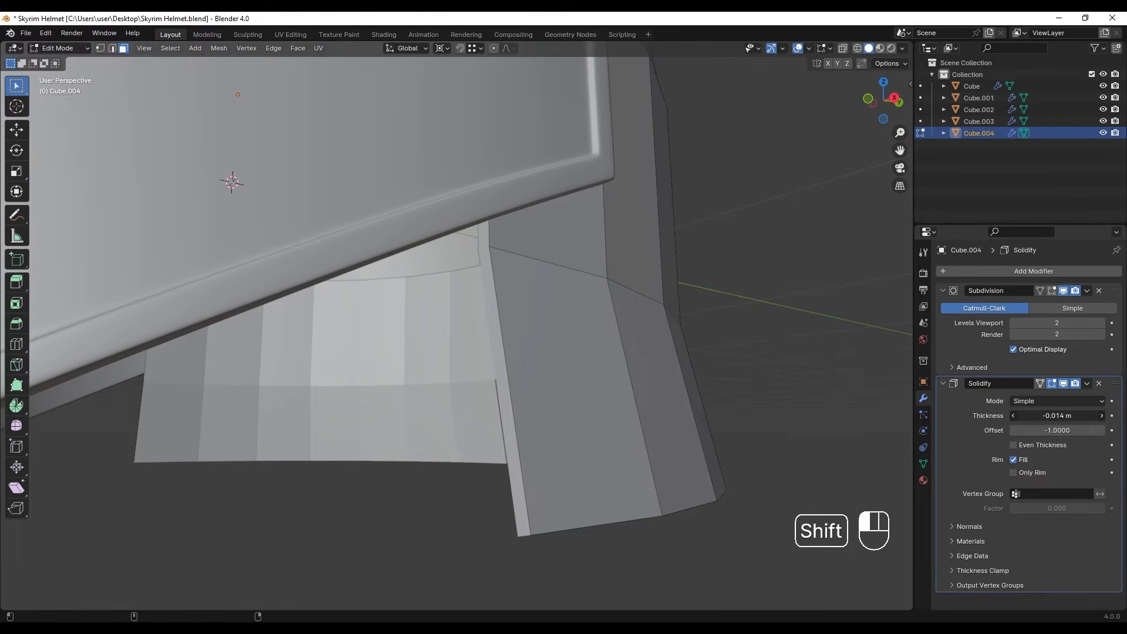
{"action": "scroll", "coordinate": [506, 410], "scroll_direction": "down", "scroll_amount": 5}
{"action": "middle_click_drag", "start_coordinate": [624, 372], "coordinate": [429, 329]}
{"action": "scroll", "coordinate": [428, 329], "scroll_direction": "up", "scroll_amount": 2}
{"action": "middle_click_drag", "start_coordinate": [429, 329], "coordinate": [535, 347], "text": "shift"}
{"action": "left_click", "coordinate": [1088, 383]}
{"action": "key", "text": "Tab"}
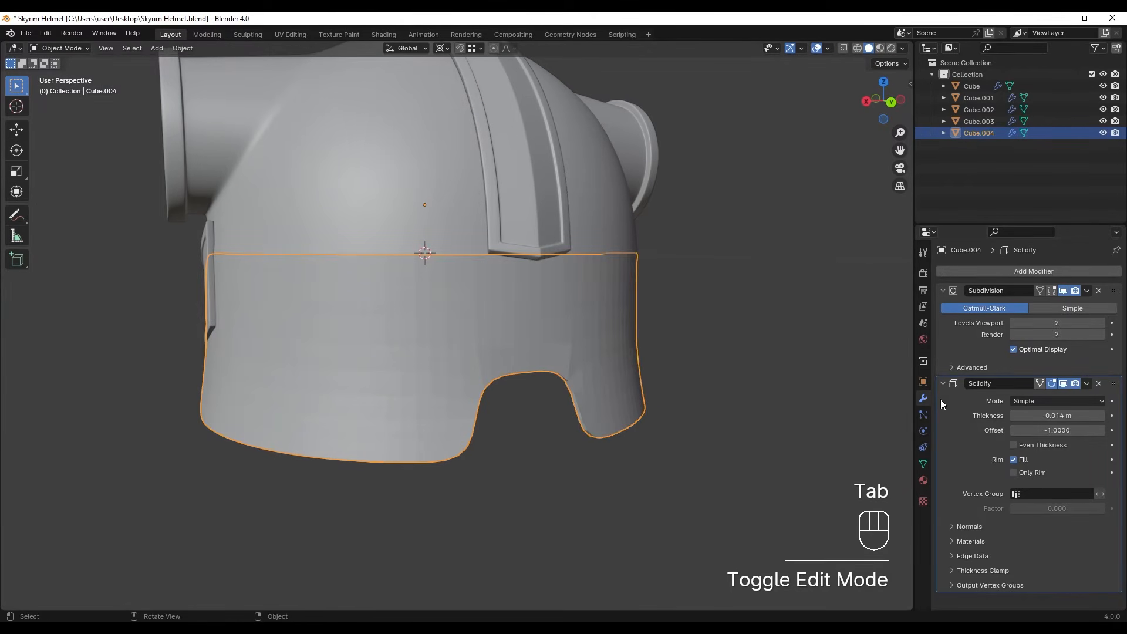
{"action": "key", "text": "ctrl+a"}
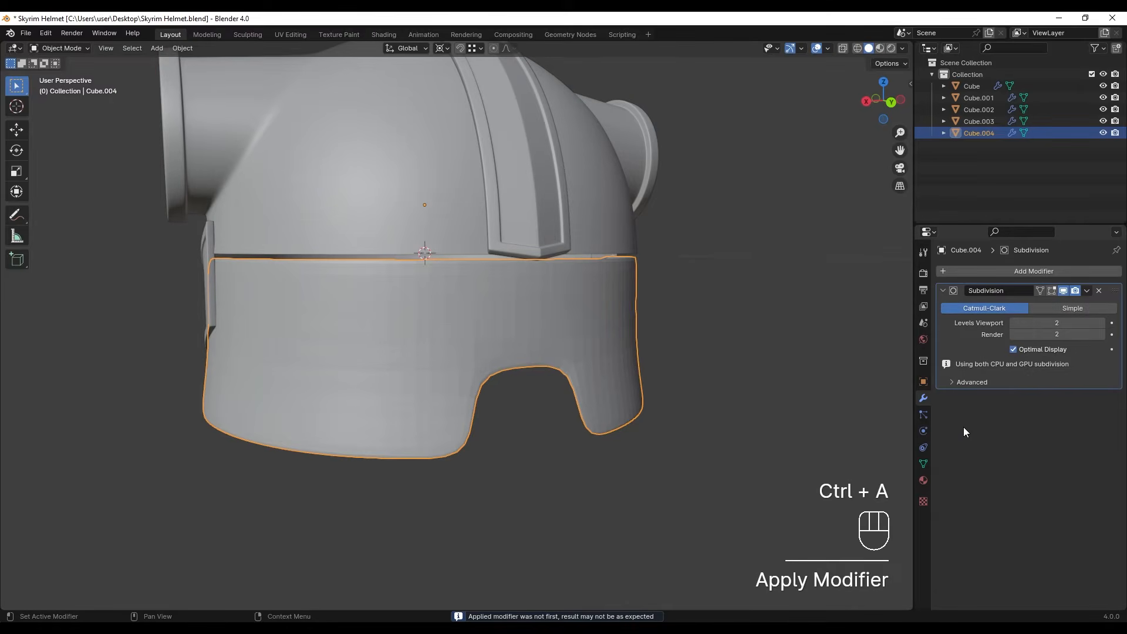
- Raise the rear piece's top row of vertices about 0.047 m along Z so it overlaps the dome, and return to object mode
{"action": "middle_click_drag", "start_coordinate": [591, 370], "coordinate": [686, 391]}
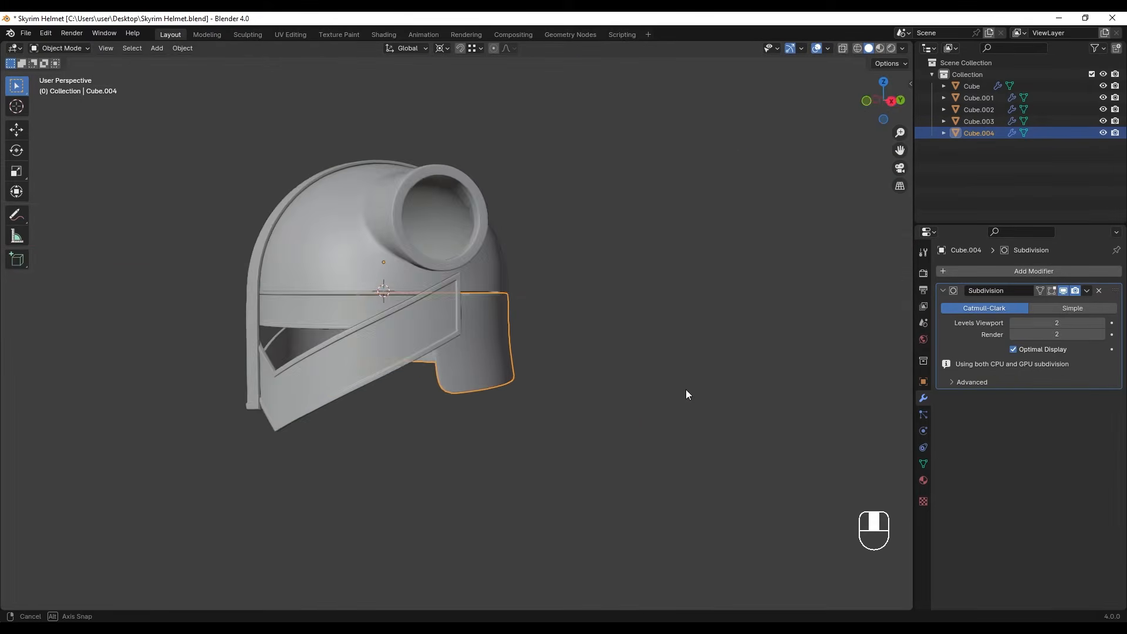
{"action": "left_click", "coordinate": [549, 301]}
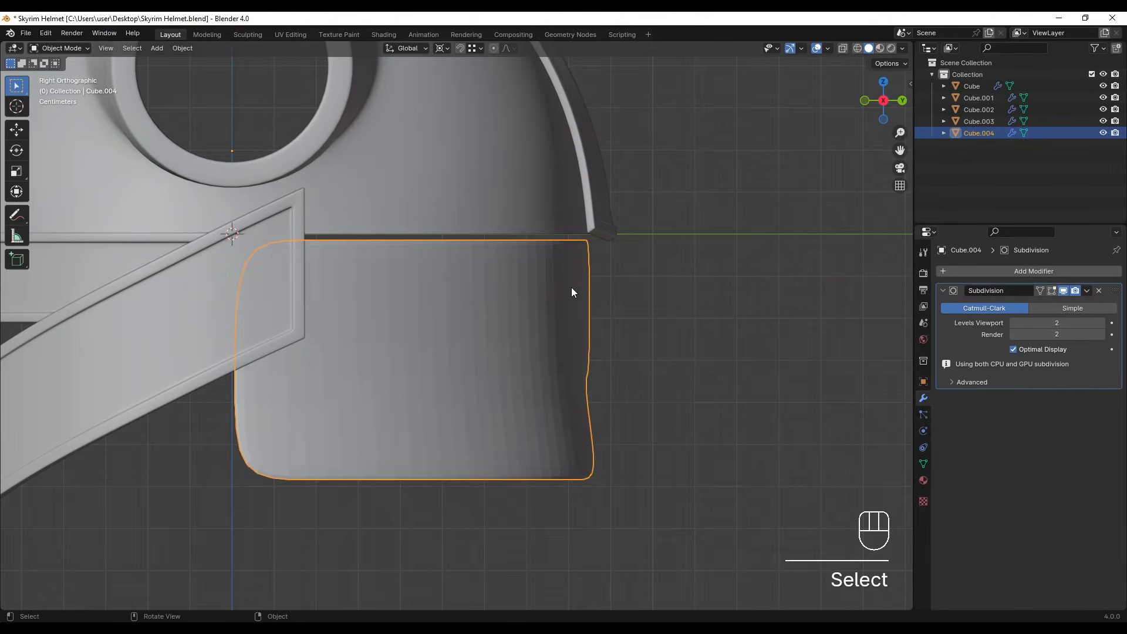
{"action": "key", "text": "Tab"}
{"action": "key", "text": "z"}
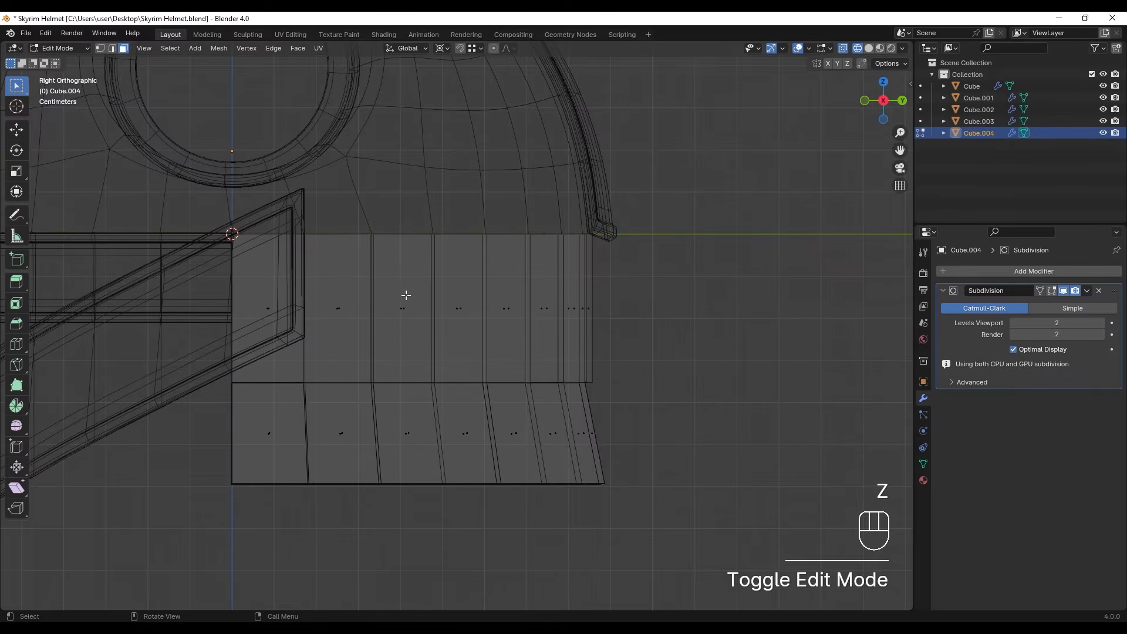
{"action": "left_click_drag", "start_coordinate": [203, 207], "coordinate": [717, 310]}
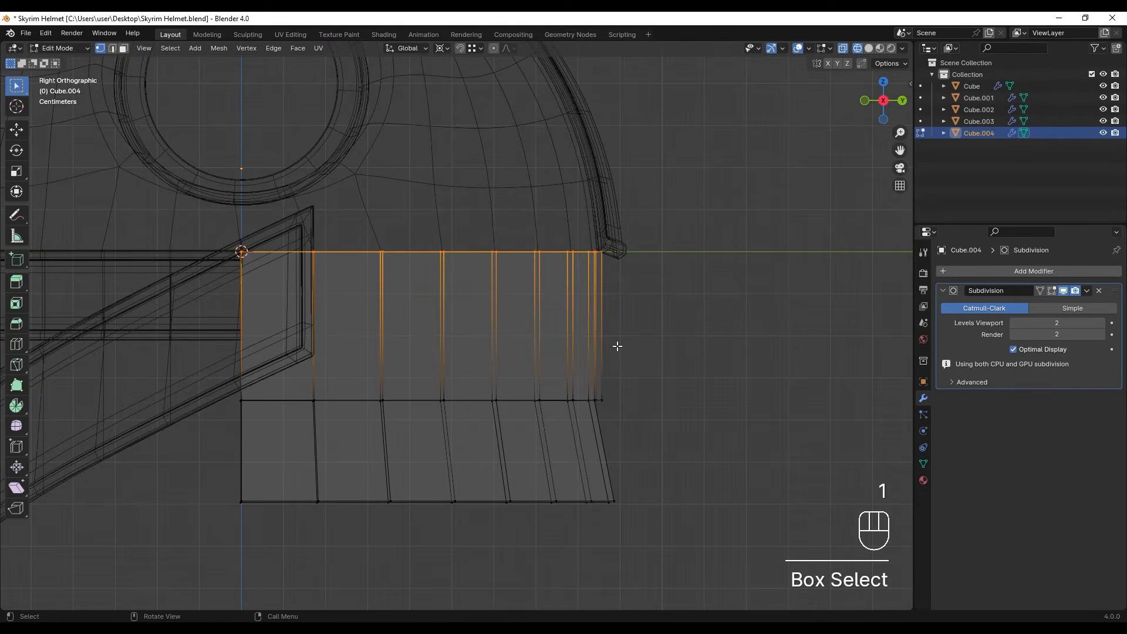
{"action": "key", "text": "g"}
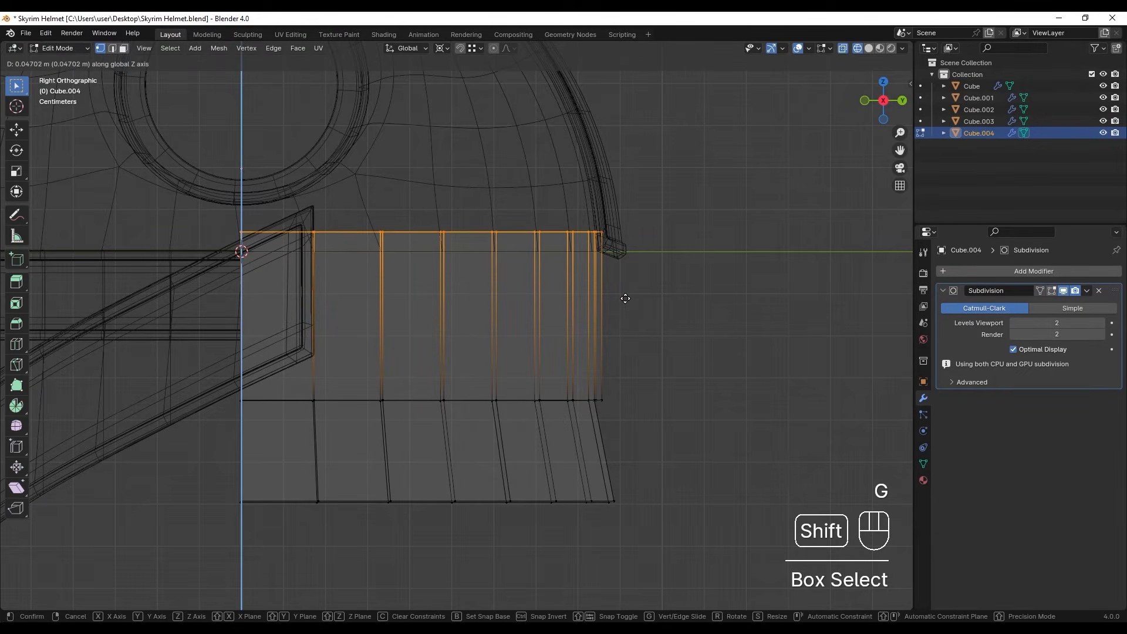
{"action": "left_click", "coordinate": [626, 298]}
{"action": "key", "text": "z"}
{"action": "key", "text": "Tab"}
- Apply smooth shading to the face band and to the rear piece
{"action": "scroll", "coordinate": [664, 333], "scroll_direction": "down", "scroll_amount": 3}
{"action": "mouse_move", "coordinate": [664, 332]}
{"action": "middle_mouse_down"}
{"action": "mouse_move", "coordinate": [656, 323]}
{"action": "mouse_move", "coordinate": [575, 351]}
{"action": "mouse_move", "coordinate": [556, 344]}
{"action": "middle_mouse_up"}
{"action": "left_click", "coordinate": [657, 323]}
{"action": "left_click", "coordinate": [555, 345]}
{"action": "right_click", "coordinate": [555, 345]}
{"action": "left_click", "coordinate": [558, 343]}
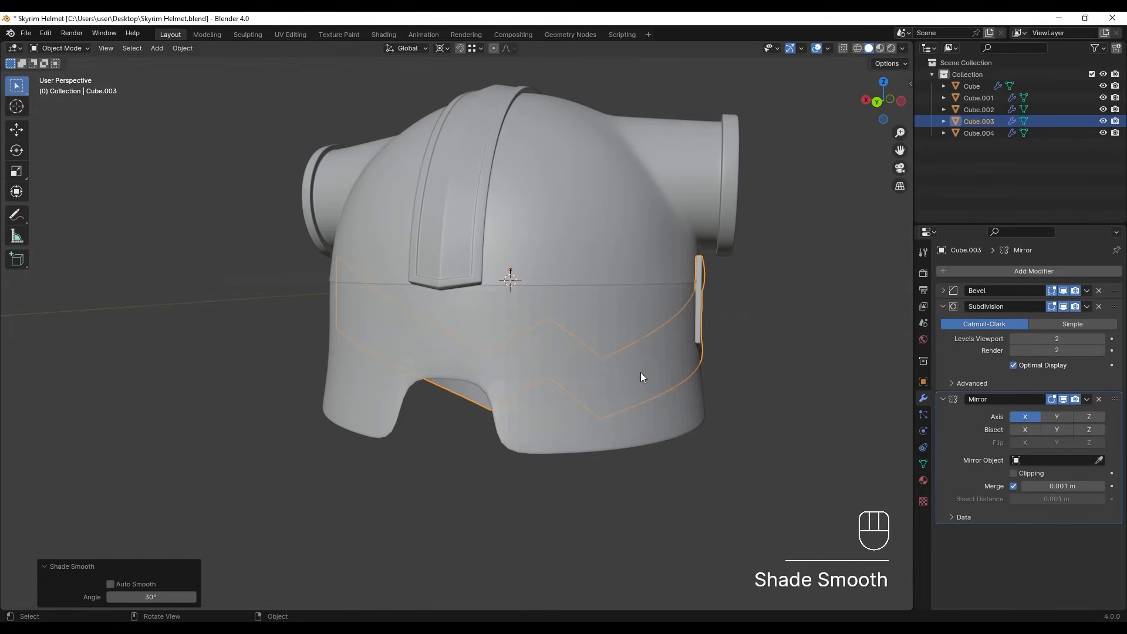
{"action": "left_click", "coordinate": [639, 372]}
{"action": "right_click", "coordinate": [582, 326]}
{"action": "left_click", "coordinate": [582, 326]}
{"action": "scroll", "coordinate": [517, 329], "scroll_direction": "up", "scroll_amount": 1}
{"action": "middle_click_drag", "start_coordinate": [510, 329], "coordinate": [587, 327]}
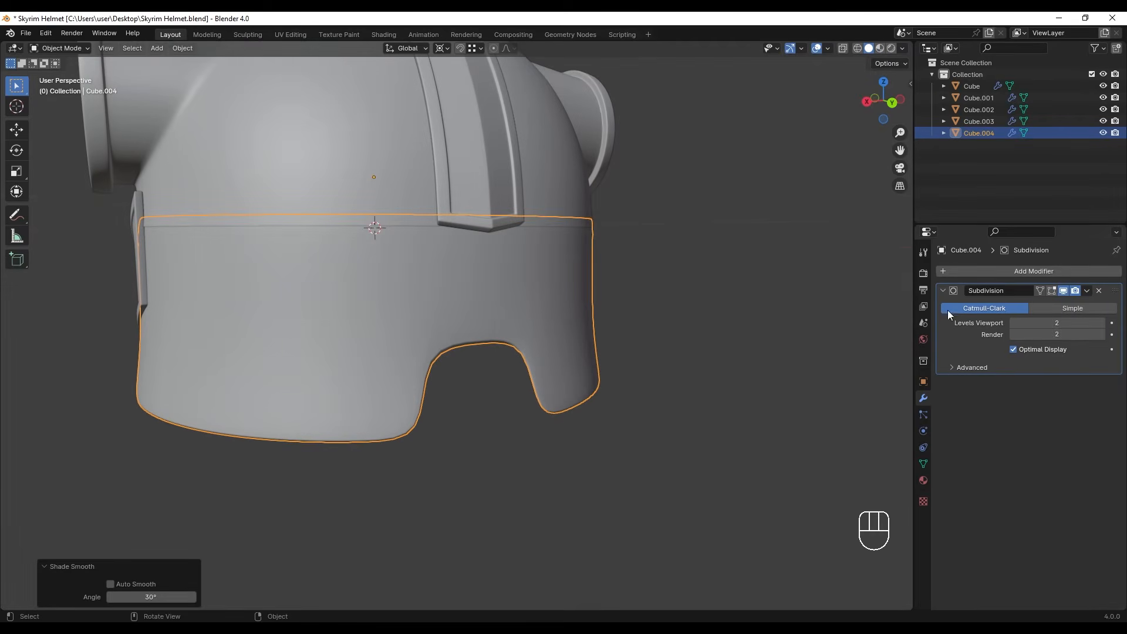
- Add a Bevel modifier to the rear piece and place it above the Subdivision modifier
{"action": "left_click", "coordinate": [995, 272]}
{"action": "key", "text": "space"}
{"action": "type", "text": "bev"}
{"action": "key", "text": "Return"}
{"action": "left_click_drag", "start_coordinate": [1113, 399], "coordinate": [1098, 272]}
{"action": "middle_click_drag", "start_coordinate": [569, 336], "coordinate": [562, 337], "text": "shift"}
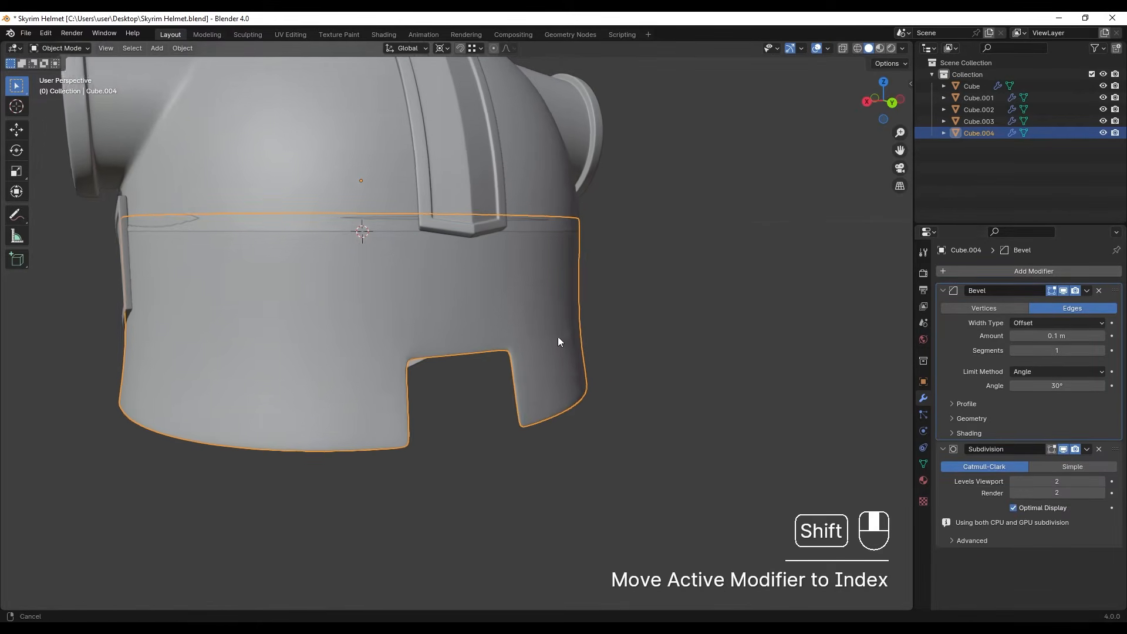
- Widen the rear notch's lower end by scaling its two bottom corners apart about the selection's centre, and return to object mode
{"action": "key", "text": "Tab"}
{"action": "middle_click_drag", "start_coordinate": [435, 408], "coordinate": [443, 433]}
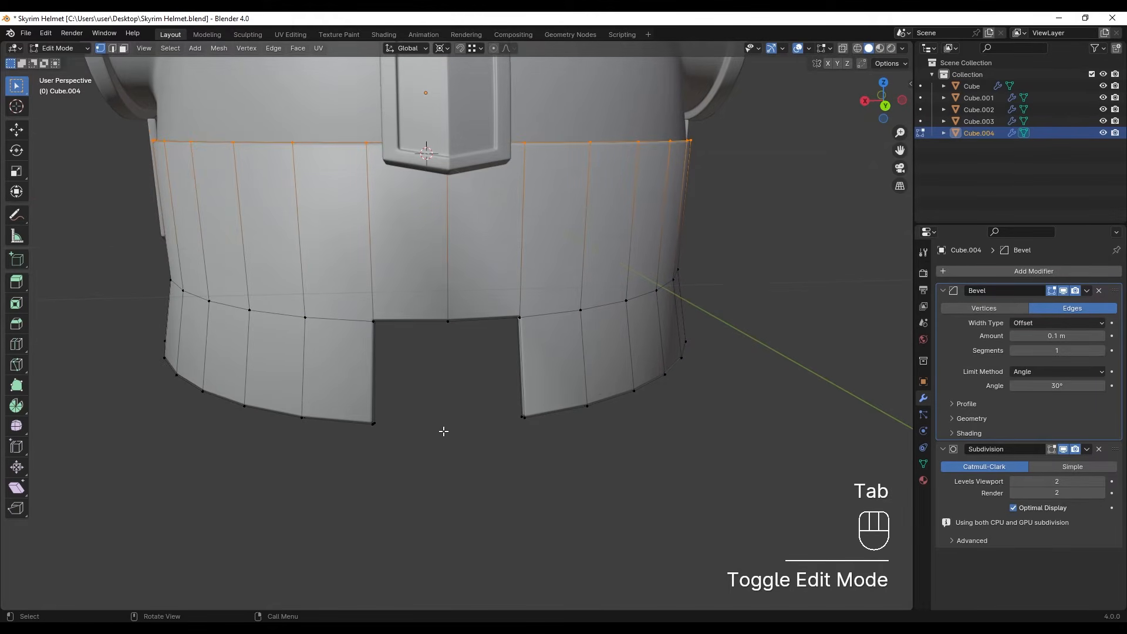
{"action": "left_click_drag", "start_coordinate": [345, 402], "coordinate": [453, 460]}
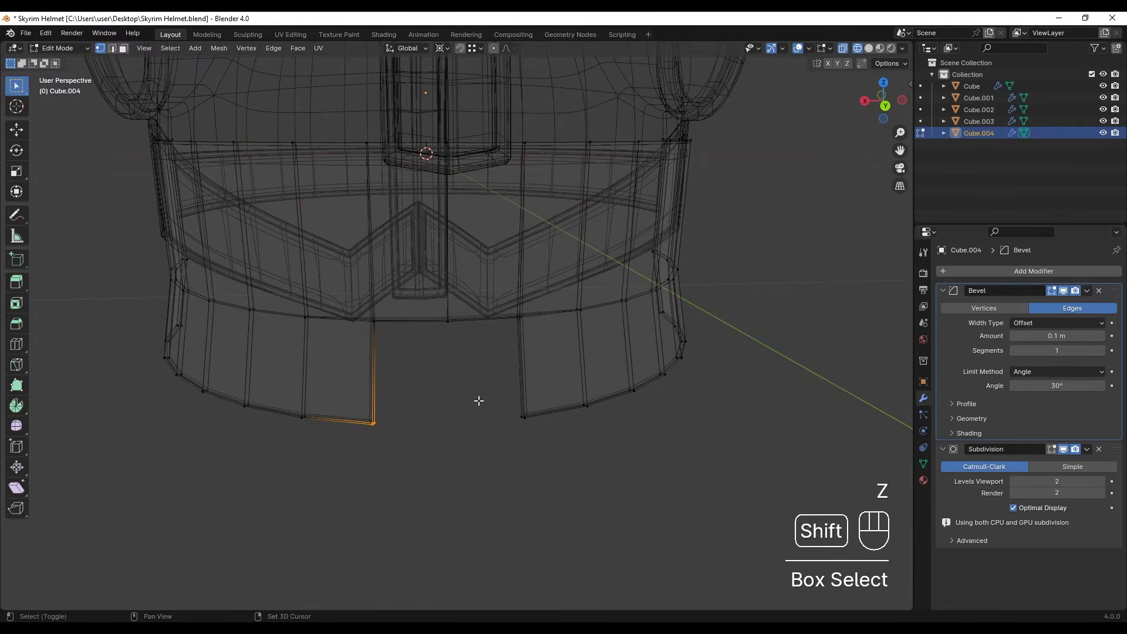
{"action": "left_click_drag", "start_coordinate": [481, 403], "coordinate": [541, 431], "text": "shift"}
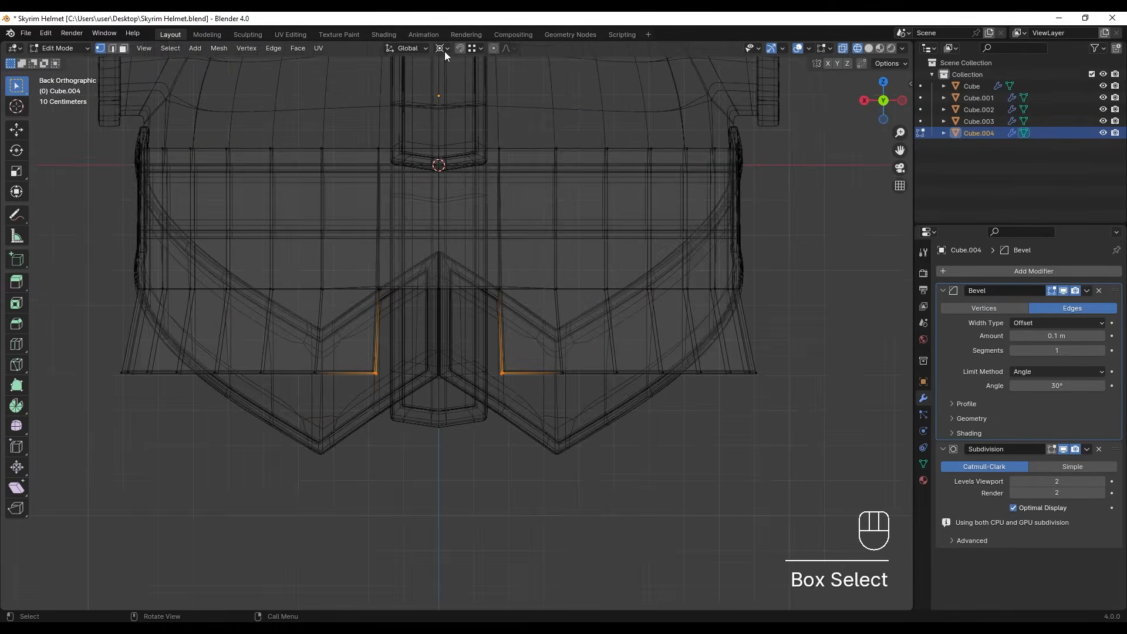
{"action": "left_click", "coordinate": [446, 51]}
{"action": "left_click", "coordinate": [501, 78]}
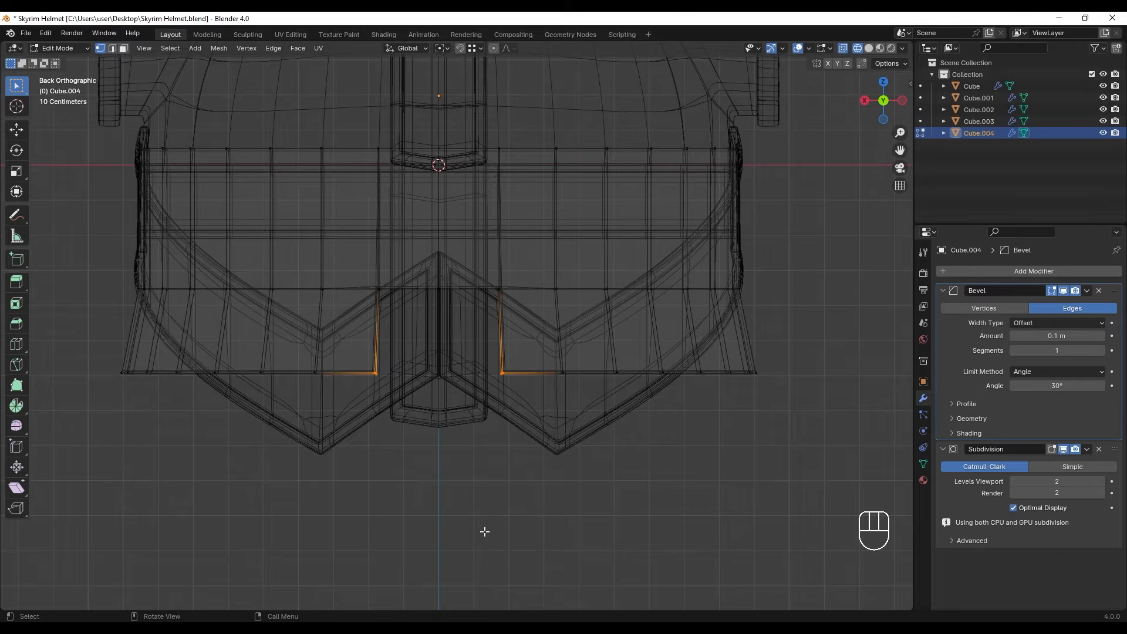
{"action": "key", "text": "s"}
{"action": "key", "text": "ctrl+z"}
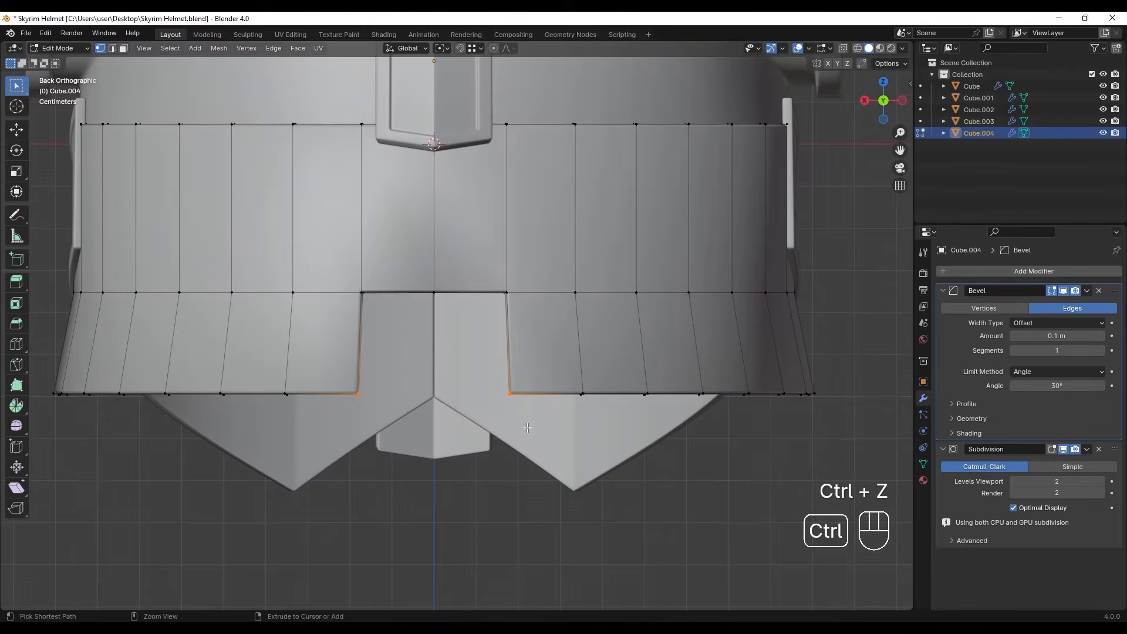
{"action": "key", "text": "s"}
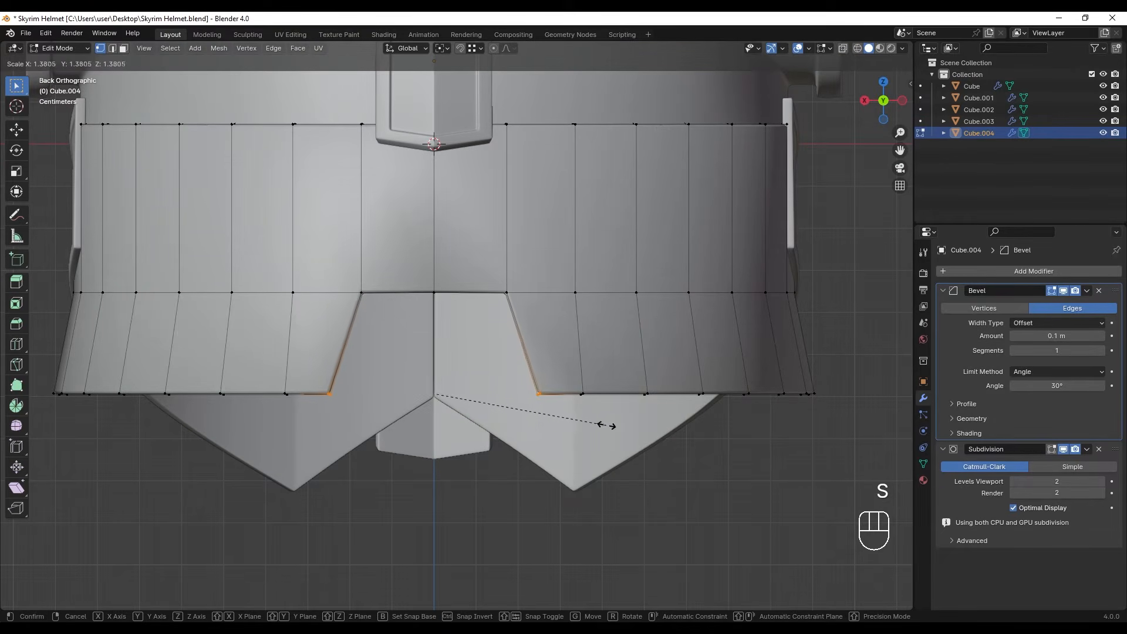
{"action": "left_click", "coordinate": [556, 431]}
{"action": "key", "text": "Tab"}
- Set the rear piece's Bevel modifier to 2 segments and an amount of 0.005 m
{"action": "mouse_move", "coordinate": [556, 431]}
{"action": "middle_mouse_down"}
{"action": "mouse_move", "coordinate": [431, 420]}
{"action": "mouse_move", "coordinate": [566, 420]}
{"action": "middle_mouse_up"}
{"action": "middle_click_drag", "start_coordinate": [619, 287], "coordinate": [516, 326], "text": "ctrl"}
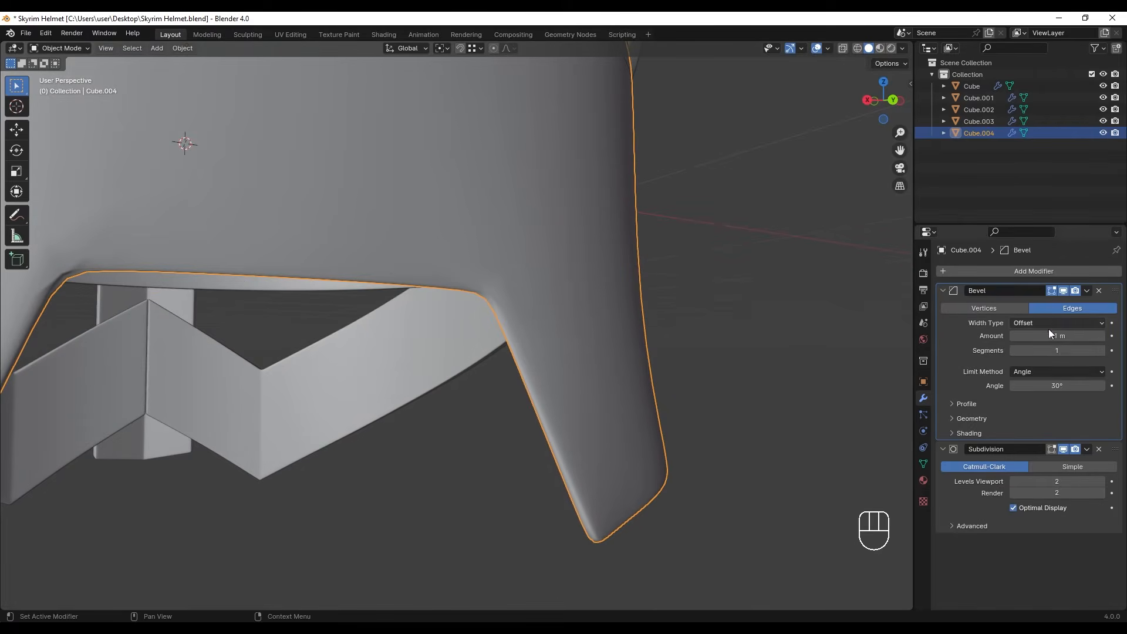
{"action": "left_click", "coordinate": [1103, 353]}
{"action": "scroll", "coordinate": [509, 311], "scroll_direction": "up", "scroll_amount": 1}
{"action": "middle_click_drag", "start_coordinate": [509, 311], "coordinate": [481, 308], "text": "shift"}
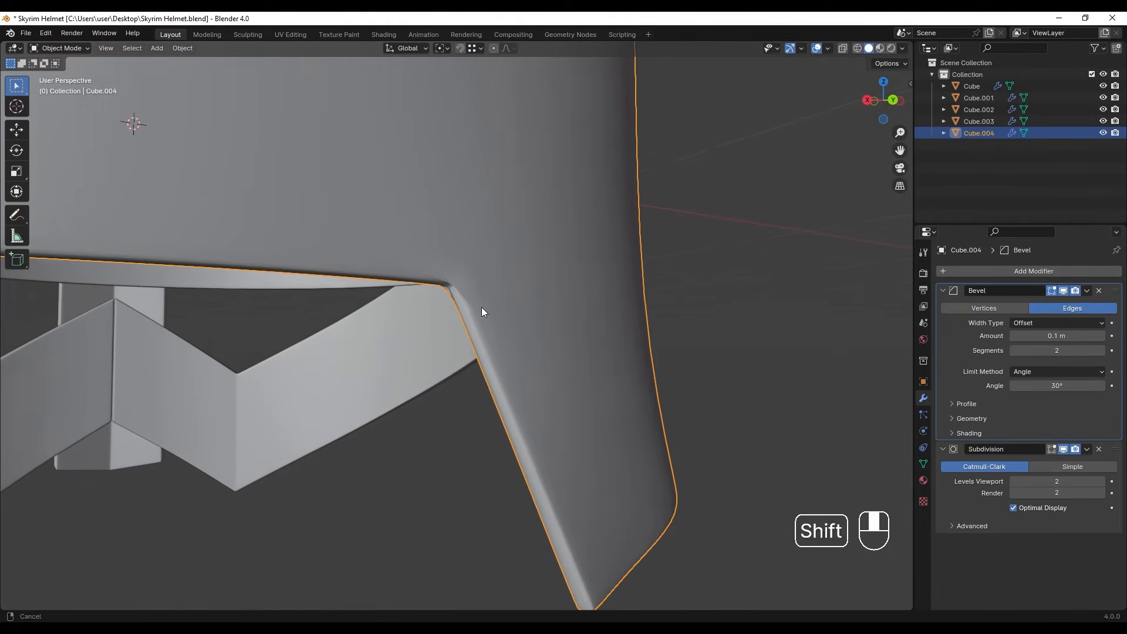
{"action": "scroll", "coordinate": [527, 354], "scroll_direction": "up", "scroll_amount": 2}
{"action": "middle_click_drag", "start_coordinate": [527, 354], "coordinate": [499, 300], "text": "shift"}
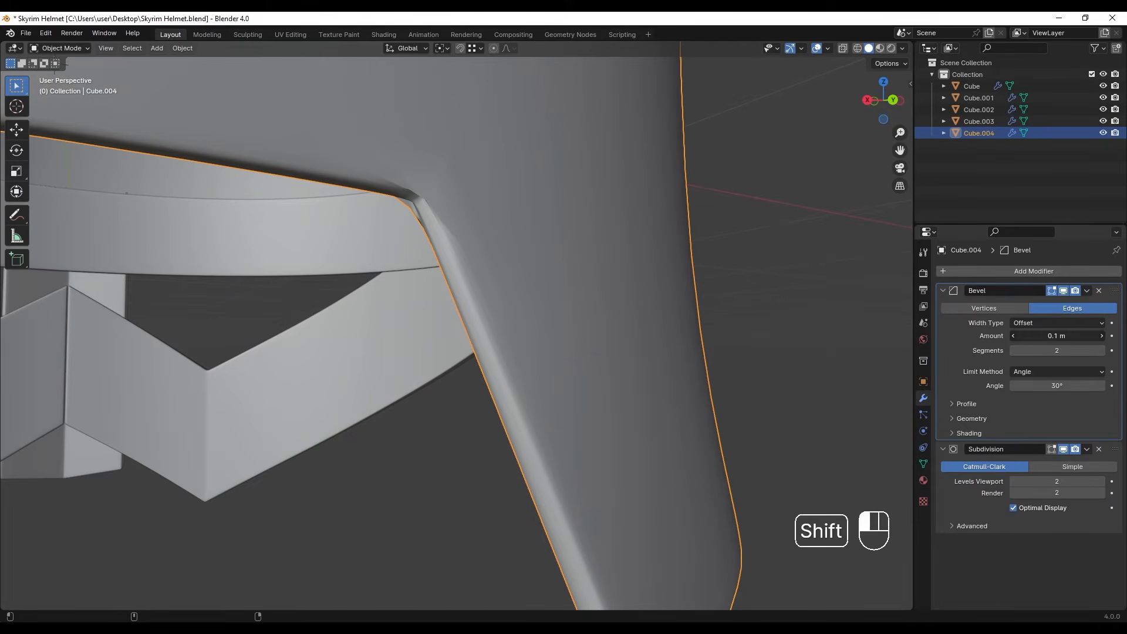
{"action": "left_click_drag", "start_coordinate": [1057, 335], "coordinate": [1028, 335], "text": "shift"}
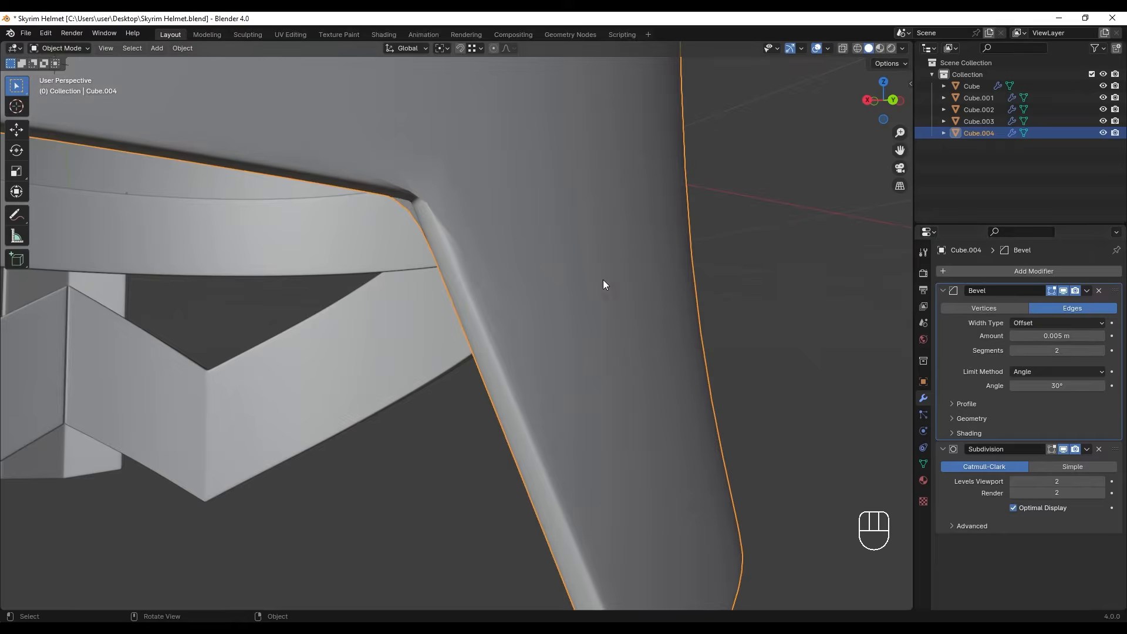
{"action": "middle_click_drag", "start_coordinate": [439, 241], "coordinate": [430, 230]}
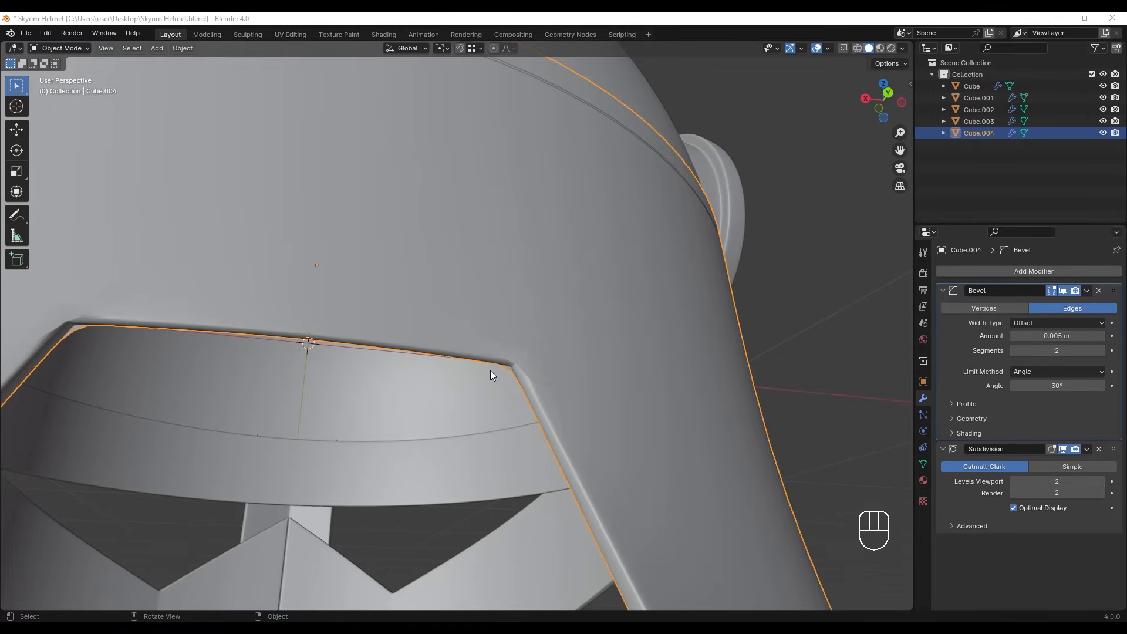
- Add a vertical loop cut just outside one upper corner of the rear notch and a horizontal loop cut just above the notch
{"action": "middle_click_drag", "start_coordinate": [492, 376], "coordinate": [370, 363]}
{"action": "scroll", "coordinate": [346, 356], "scroll_direction": "down", "scroll_amount": 2}
{"action": "key", "text": "Tab"}
{"action": "middle_click_drag", "start_coordinate": [370, 363], "coordinate": [370, 340]}
{"action": "key", "text": "ctrl+r"}
{"action": "left_click", "coordinate": [297, 373]}
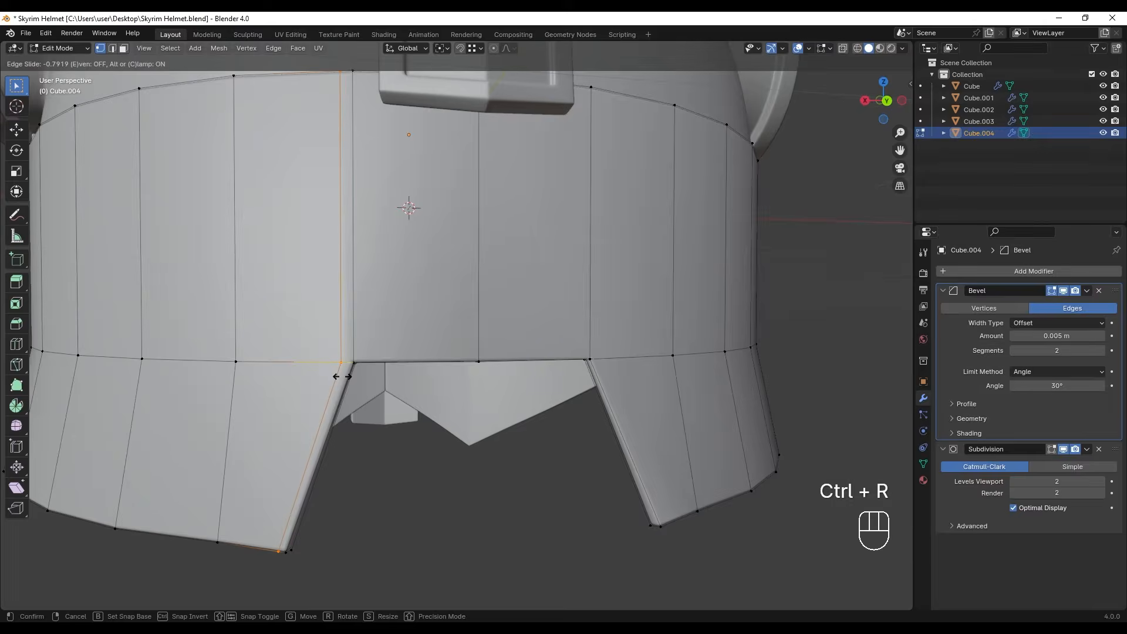
{"action": "left_click", "coordinate": [342, 377]}
{"action": "key", "text": "ctrl+r"}
{"action": "left_click", "coordinate": [358, 317]}
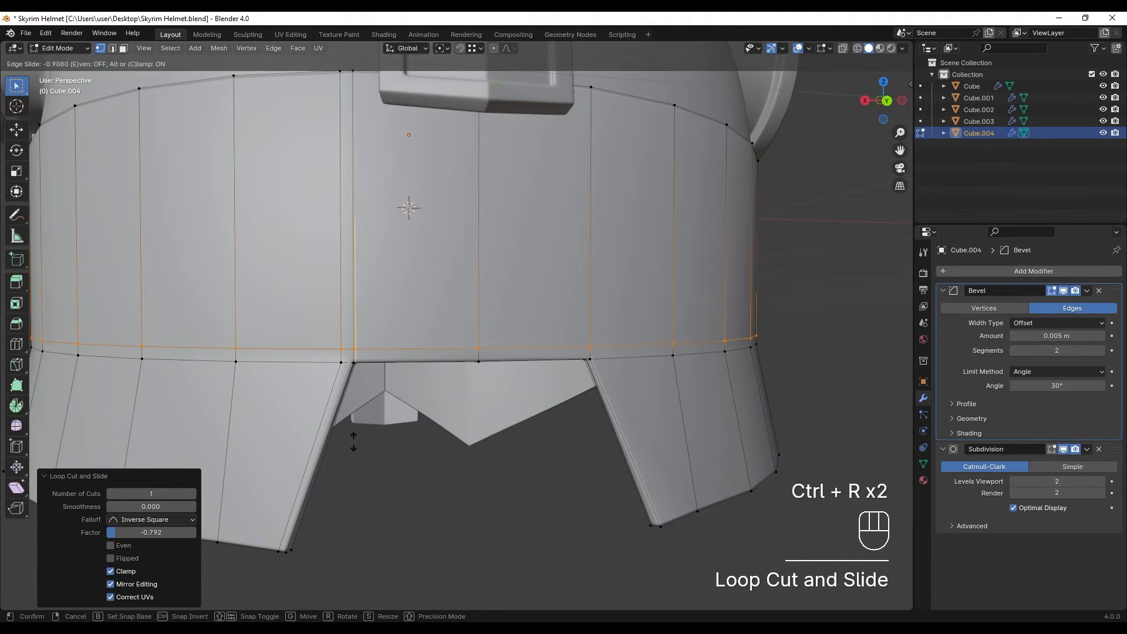
{"action": "left_click", "coordinate": [354, 442]}
- Add a loop cut across the flap just below the notch's upper edge and a vertical one just inside the same notch corner
{"action": "middle_click_drag", "start_coordinate": [353, 442], "coordinate": [405, 371], "text": "shift"}
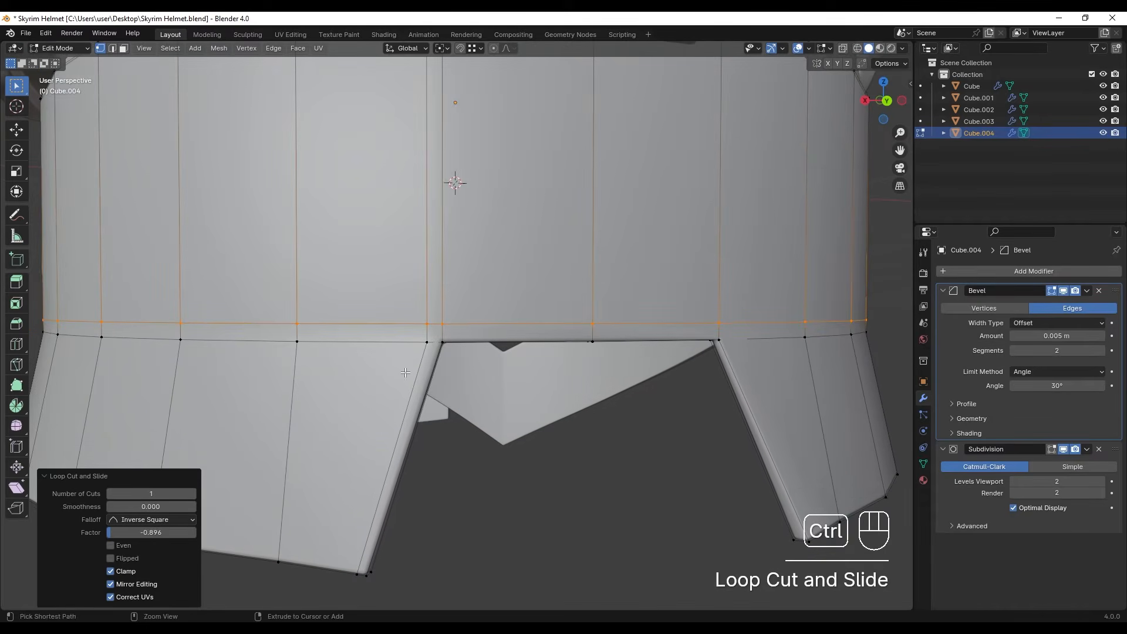
{"action": "key", "text": "ctrl+r"}
{"action": "left_click", "coordinate": [413, 359]}
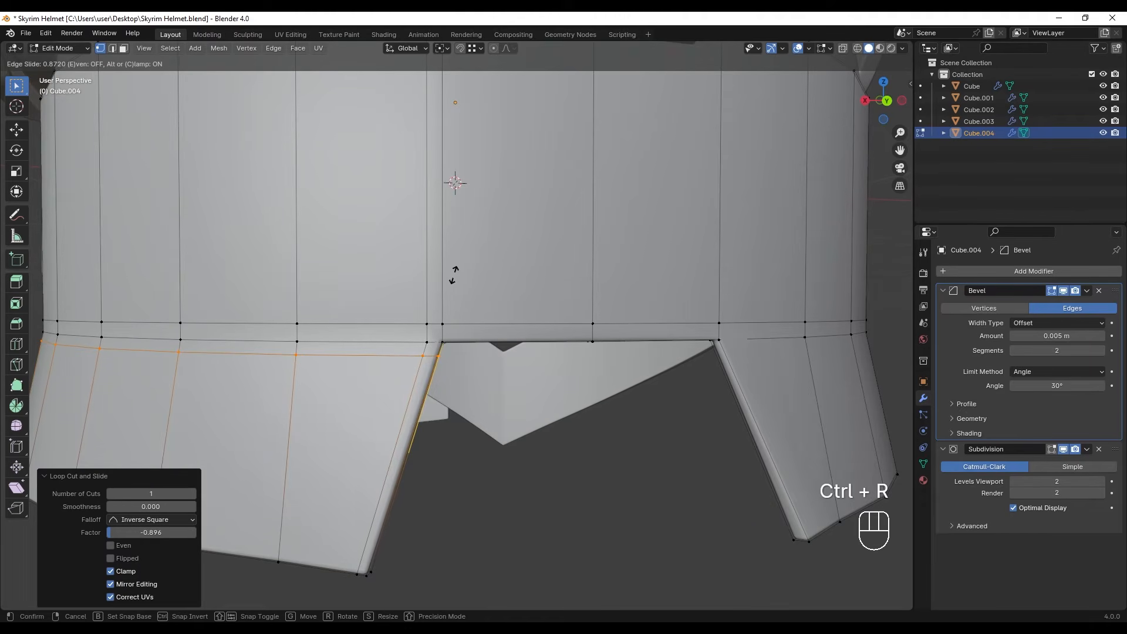
{"action": "left_click", "coordinate": [455, 273]}
{"action": "key", "text": "ctrl+d"}
{"action": "key", "text": "ctrl+d"}
{"action": "left_click", "coordinate": [484, 324]}
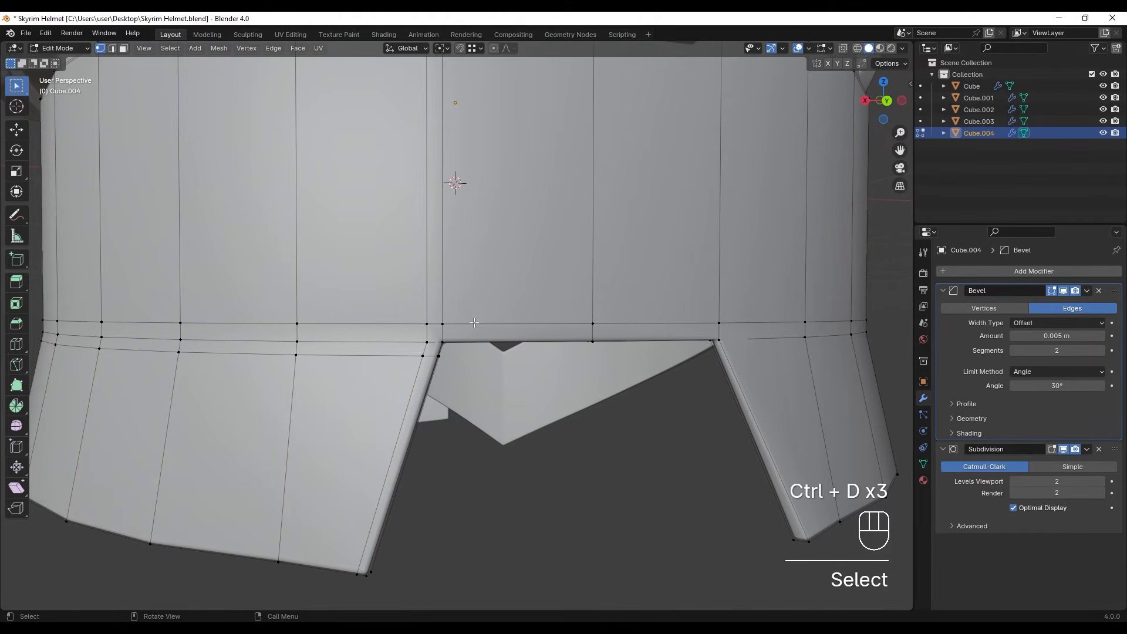
{"action": "key", "text": "ctrl+r"}
{"action": "left_click", "coordinate": [483, 325]}
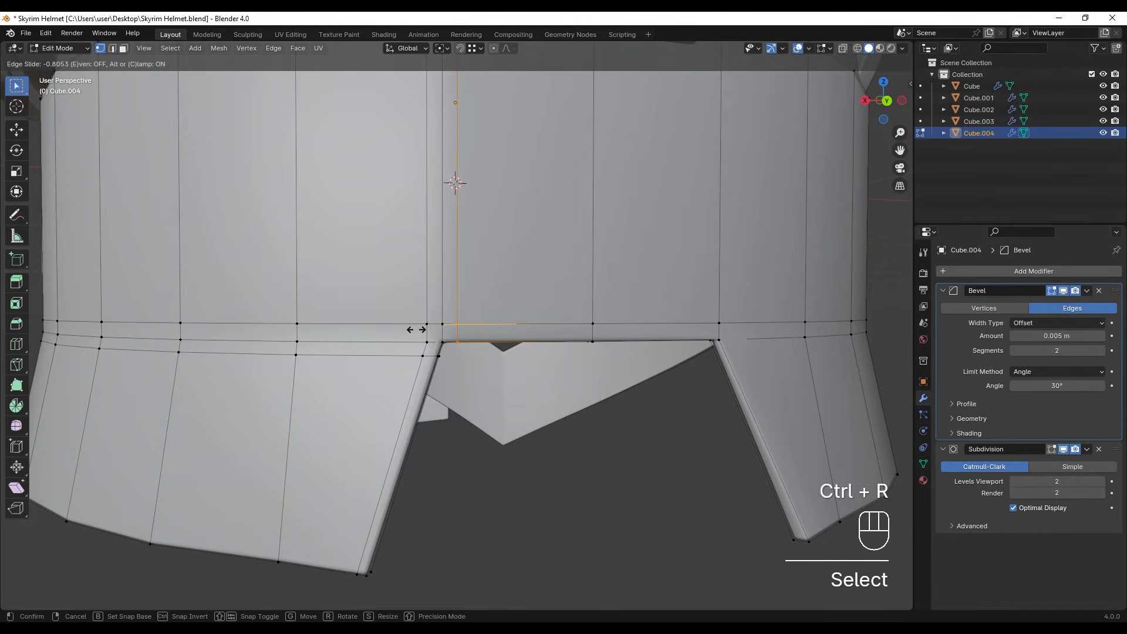
{"action": "left_click", "coordinate": [416, 329]}
- Examine the rear piece's shading around the notch corner in object mode
{"action": "key", "text": "Tab"}
{"action": "scroll", "coordinate": [460, 361], "scroll_direction": "down", "scroll_amount": 2}
{"action": "scroll", "coordinate": [463, 366], "scroll_direction": "up", "scroll_amount": 3}
{"action": "middle_click_drag", "start_coordinate": [460, 360], "coordinate": [482, 380]}
{"action": "scroll", "coordinate": [474, 364], "scroll_direction": "down", "scroll_amount": 1}
{"action": "middle_click_drag", "start_coordinate": [453, 335], "coordinate": [446, 385], "text": "shift"}
{"action": "middle_click_drag", "start_coordinate": [445, 386], "coordinate": [436, 384]}
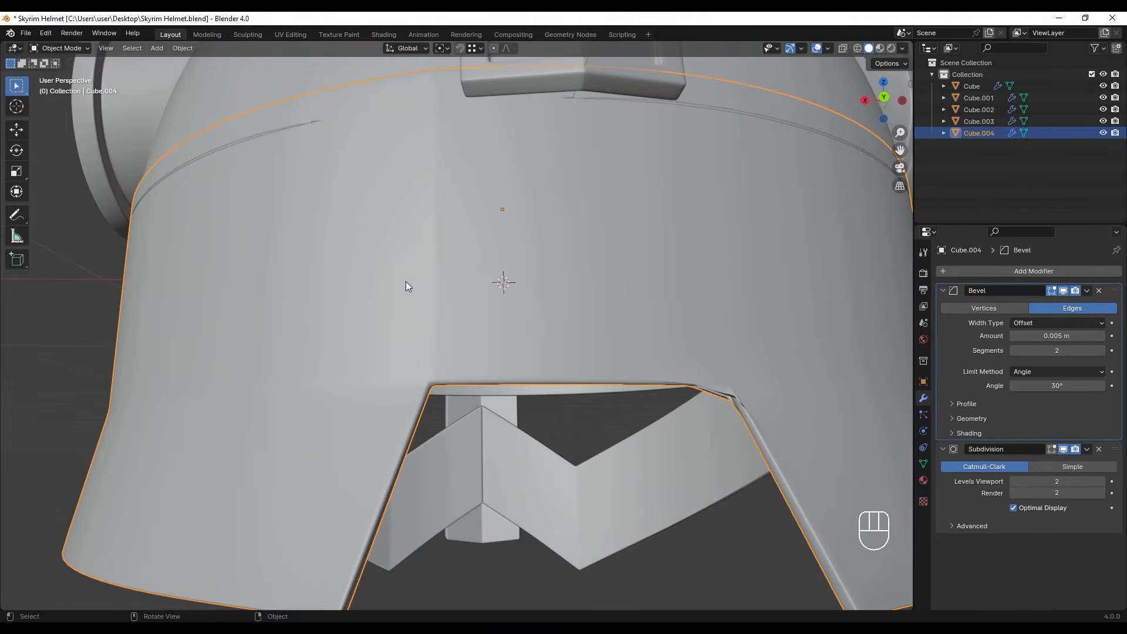
{"action": "middle_click_drag", "start_coordinate": [406, 281], "coordinate": [427, 288]}
{"action": "scroll", "coordinate": [434, 247], "scroll_direction": "down", "scroll_amount": 1}
{"action": "middle_click_drag", "start_coordinate": [403, 332], "coordinate": [398, 343]}
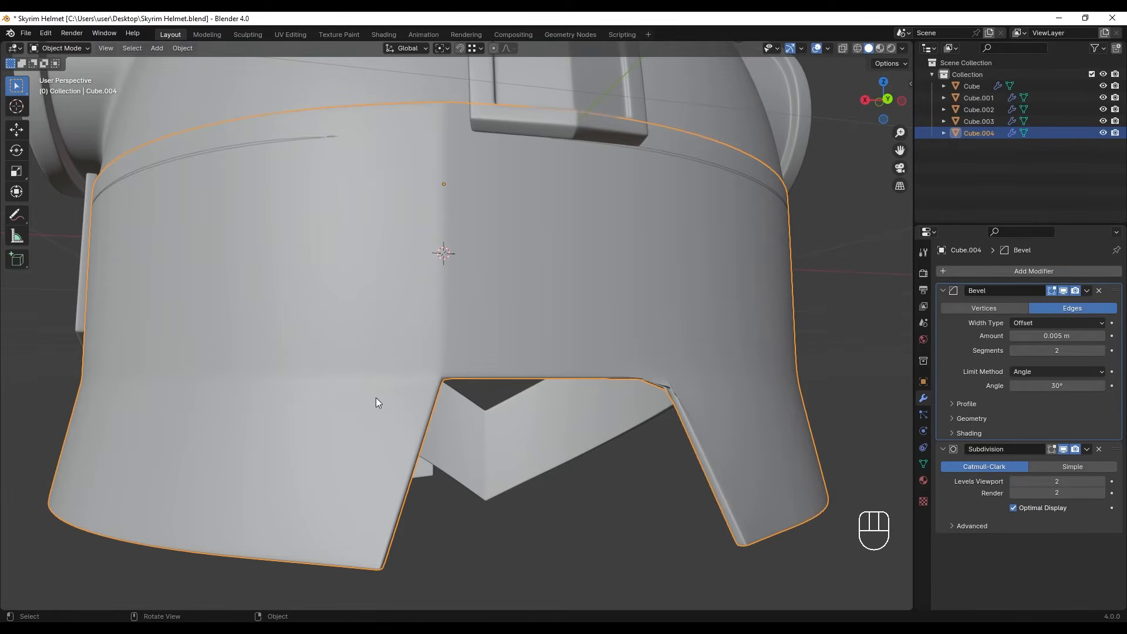
- Dissolve the horizontal support loop below the notch corner and the vertical one inside it, keeping the short edges at the corner
{"action": "key", "text": "Tab"}
{"action": "scroll", "coordinate": [382, 395], "scroll_direction": "up", "scroll_amount": 1}
{"action": "middle_click_drag", "start_coordinate": [469, 347], "coordinate": [472, 354], "text": "shift"}
{"action": "key", "text": "2"}
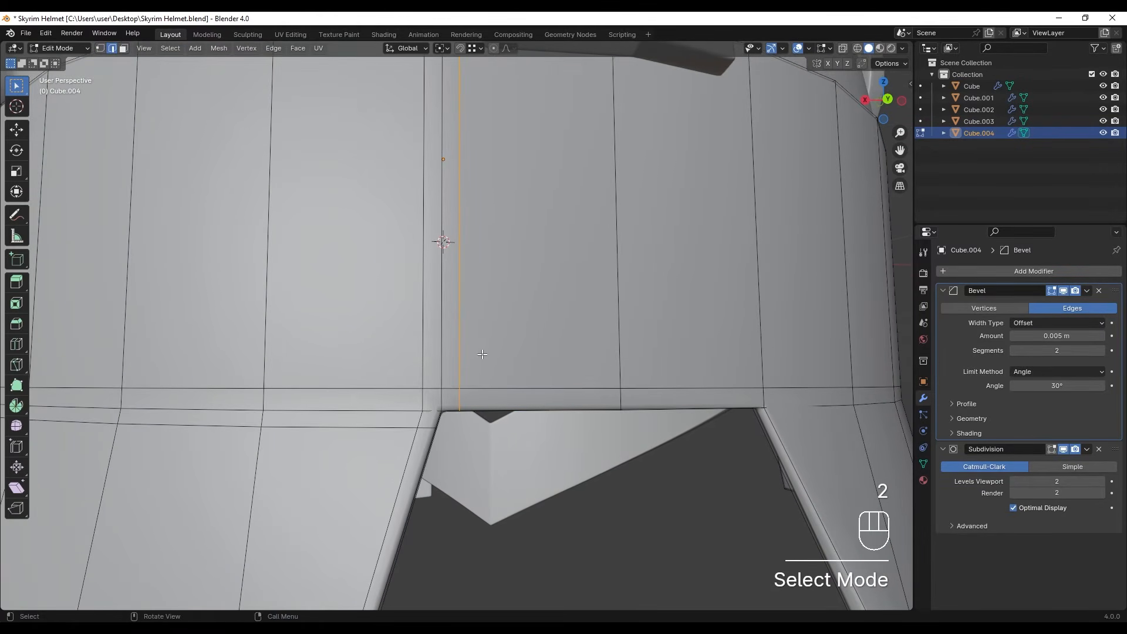
{"action": "left_click", "coordinate": [463, 356], "text": "alt"}
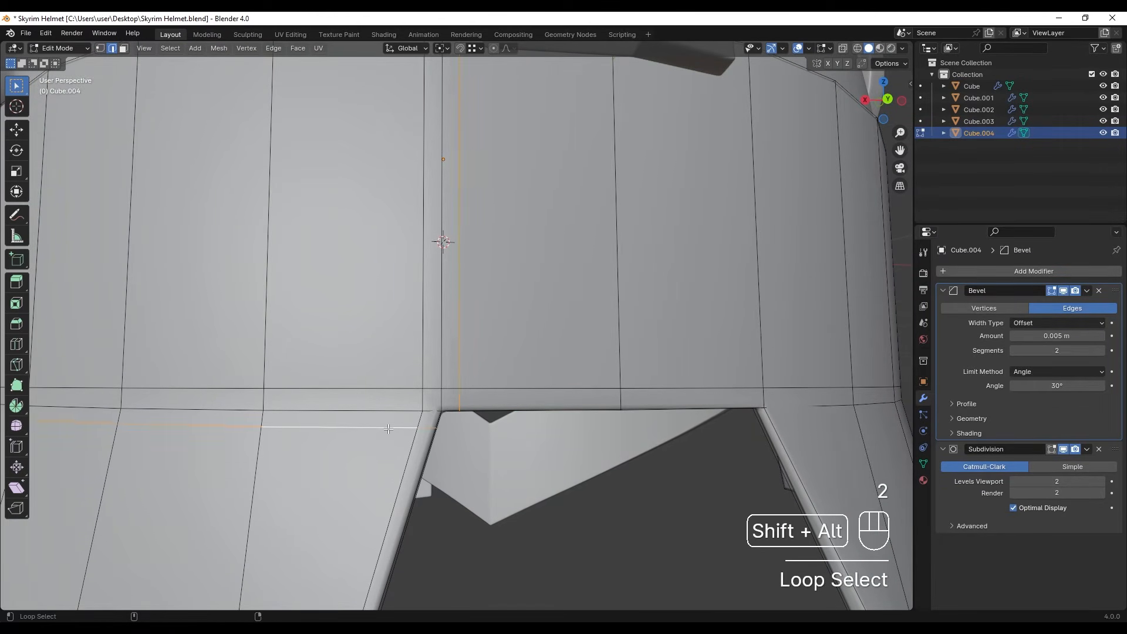
{"action": "middle_click_drag", "start_coordinate": [462, 406], "coordinate": [479, 381]}
{"action": "scroll", "coordinate": [480, 380], "scroll_direction": "up", "scroll_amount": 3}
{"action": "left_click_drag", "start_coordinate": [436, 380], "coordinate": [387, 411], "text": "ctrl"}
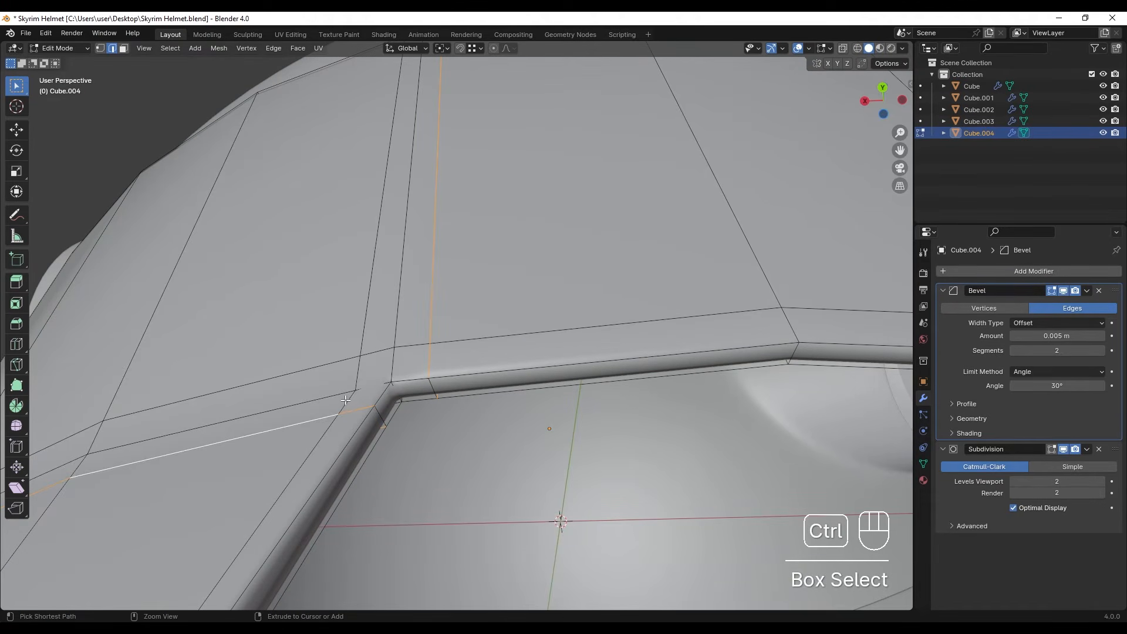
{"action": "middle_click_drag", "start_coordinate": [439, 380], "coordinate": [400, 322]}
{"action": "key", "text": "x"}
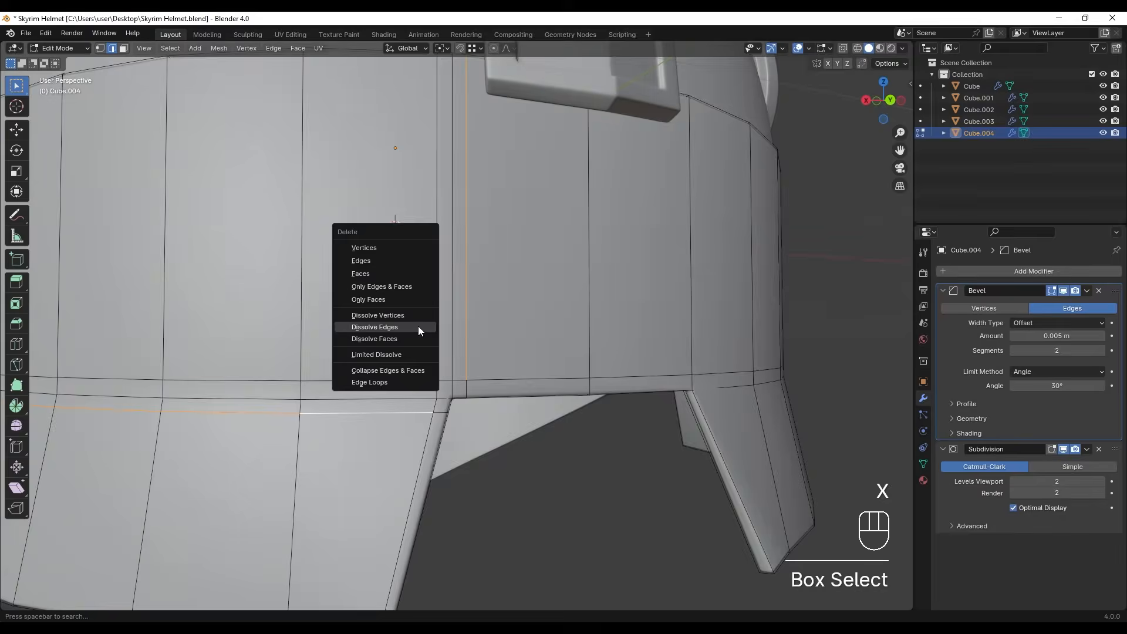
{"action": "left_click", "coordinate": [414, 325]}
- Dissolve the vertical support loop just outside the notch corner, above the horizontal support edges
{"action": "middle_click_drag", "start_coordinate": [492, 409], "coordinate": [470, 401]}
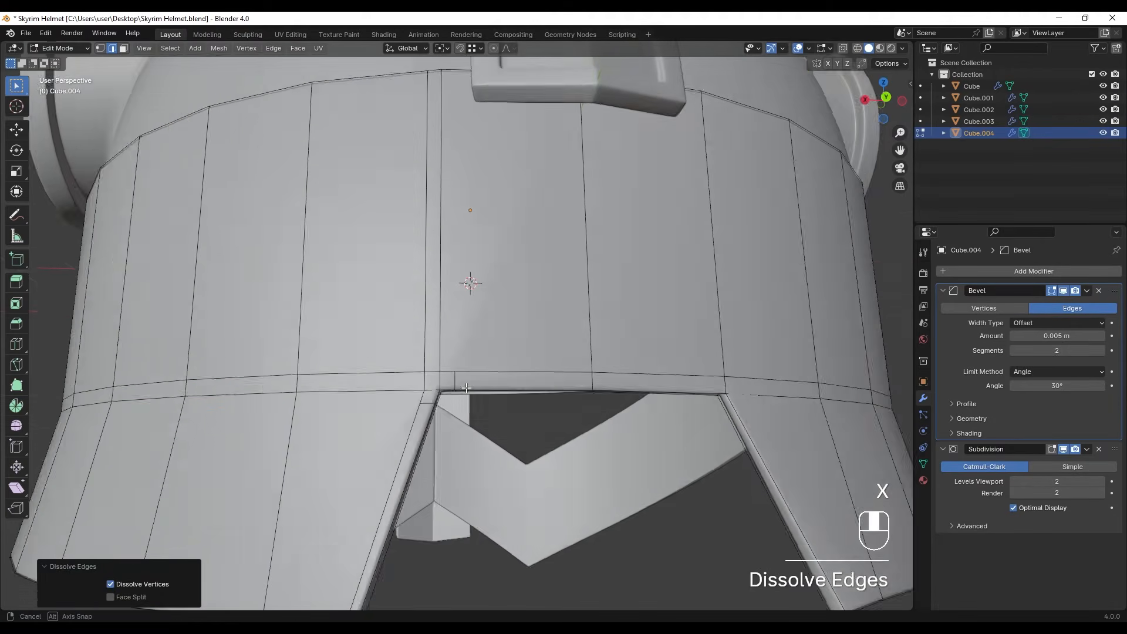
{"action": "key", "text": "Tab"}
{"action": "key", "text": "Tab"}
{"action": "scroll", "coordinate": [472, 399], "scroll_direction": "down", "scroll_amount": 1}
{"action": "scroll", "coordinate": [451, 351], "scroll_direction": "up", "scroll_amount": 1}
{"action": "middle_click_drag", "start_coordinate": [447, 345], "coordinate": [456, 347]}
{"action": "left_click", "coordinate": [428, 324], "text": "alt"}
{"action": "scroll", "coordinate": [435, 352], "scroll_direction": "down", "scroll_amount": 1}
{"action": "middle_click_drag", "start_coordinate": [437, 424], "coordinate": [253, 421]}
{"action": "scroll", "coordinate": [440, 404], "scroll_direction": "up", "scroll_amount": 3}
{"action": "scroll", "coordinate": [468, 415], "scroll_direction": "down", "scroll_amount": 3}
{"action": "scroll", "coordinate": [423, 424], "scroll_direction": "up", "scroll_amount": 3}
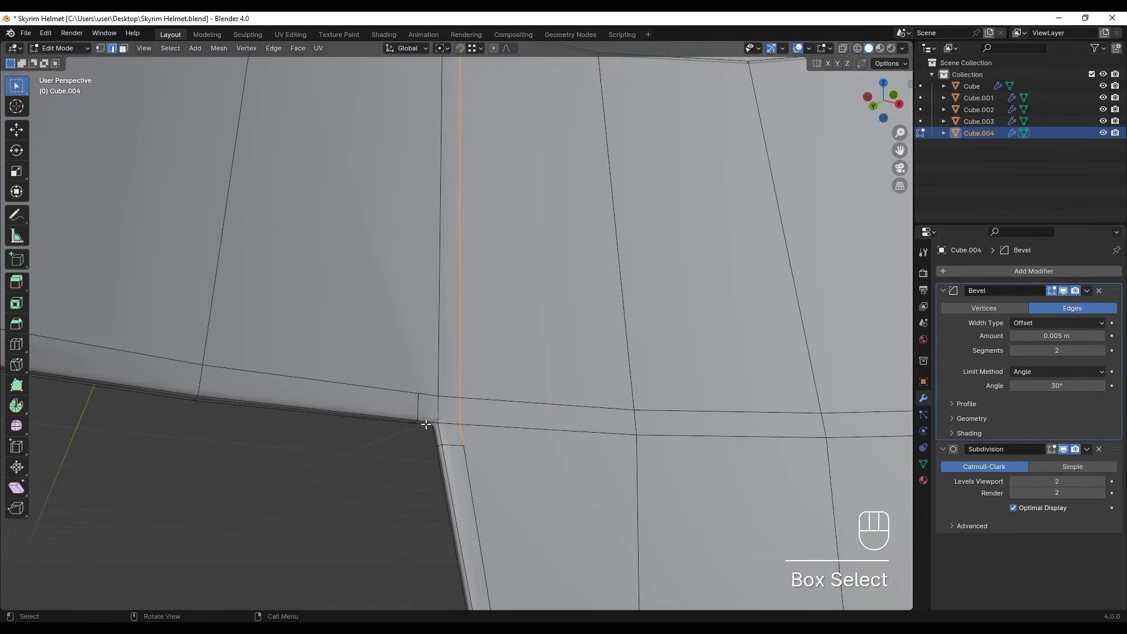
{"action": "left_click_drag", "start_coordinate": [484, 442], "coordinate": [485, 443], "text": "ctrl"}
{"action": "middle_click_drag", "start_coordinate": [435, 388], "coordinate": [464, 365]}
{"action": "key", "text": "x"}
{"action": "left_click", "coordinate": [628, 396]}
- Symmetrize the whole rear piece mesh in the +X to -X direction
{"action": "key", "text": "Tab"}
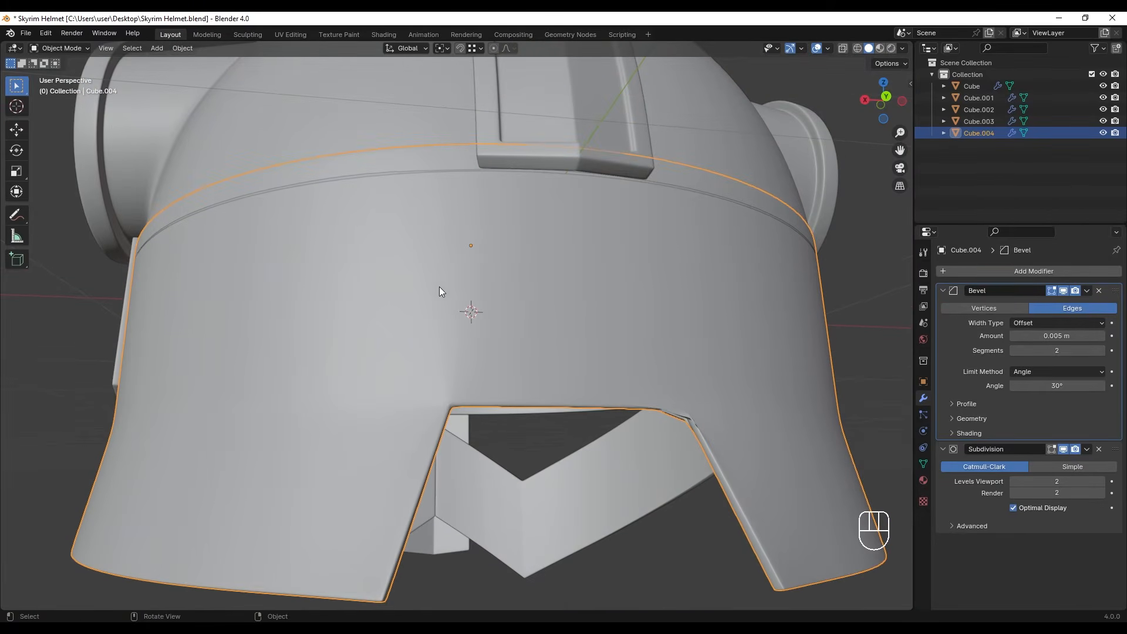
{"action": "scroll", "coordinate": [439, 287], "scroll_direction": "down", "scroll_amount": 2}
{"action": "middle_click_drag", "start_coordinate": [439, 286], "coordinate": [538, 335]}
{"action": "key", "text": "Tab"}
{"action": "scroll", "coordinate": [468, 340], "scroll_direction": "up", "scroll_amount": 3}
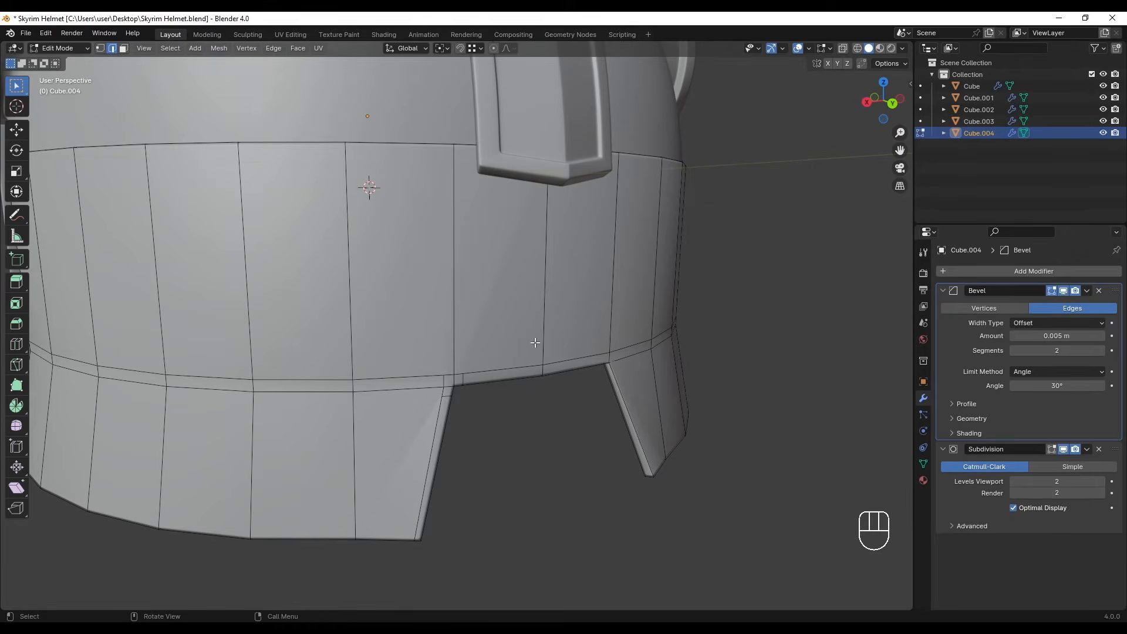
{"action": "middle_click_drag", "start_coordinate": [531, 340], "coordinate": [537, 341]}
{"action": "key", "text": "a"}
{"action": "middle_click_drag", "start_coordinate": [615, 267], "coordinate": [563, 235]}
{"action": "left_click", "coordinate": [219, 48]}
{"action": "left_click", "coordinate": [249, 218]}
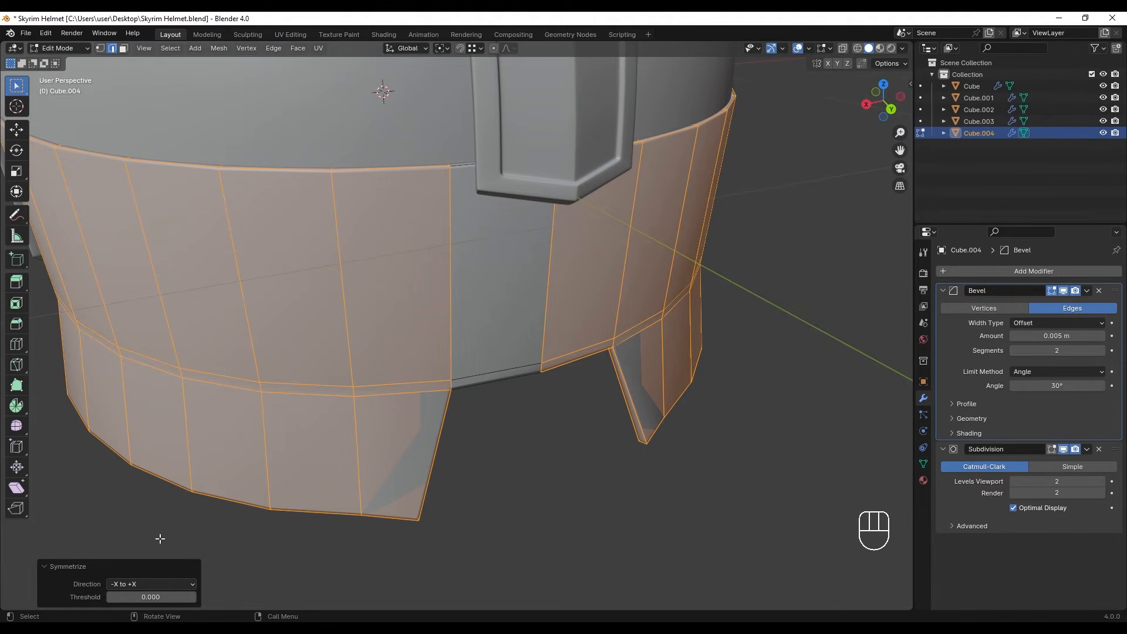
{"action": "left_click", "coordinate": [150, 584]}
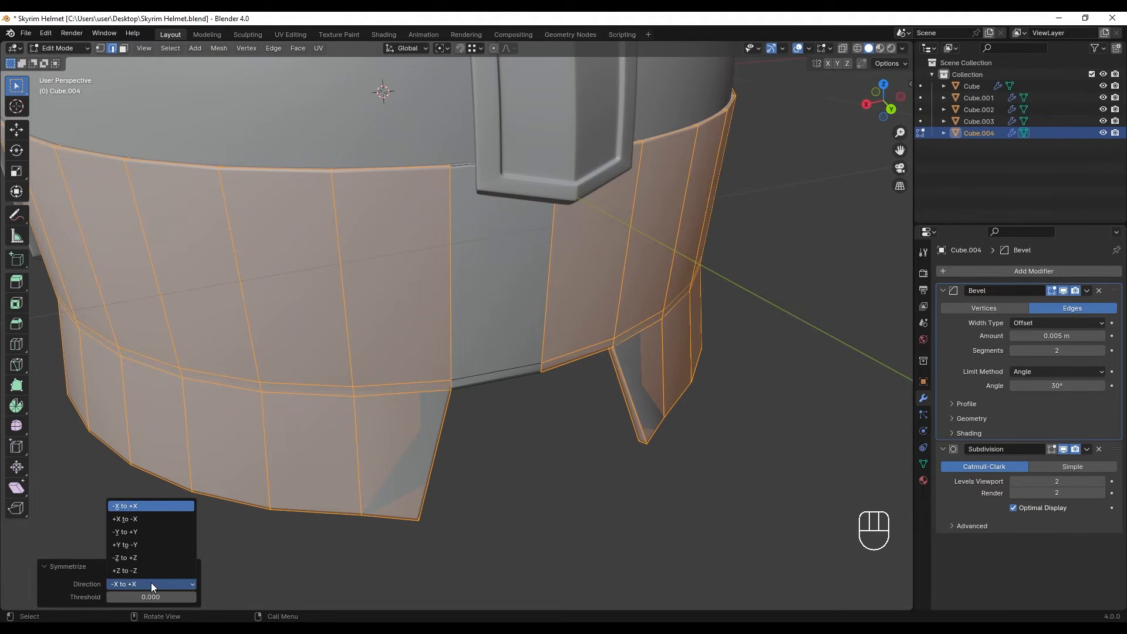
{"action": "left_click", "coordinate": [129, 521]}
{"action": "middle_click_drag", "start_coordinate": [568, 506], "coordinate": [521, 319]}
{"action": "left_click", "coordinate": [597, 456]}
{"action": "key", "text": "Tab"}
{"action": "scroll", "coordinate": [521, 341], "scroll_direction": "down", "scroll_amount": 4}
{"action": "key", "text": "ctrl+z"}
{"action": "key", "text": "ctrl+z"}
{"action": "key", "text": "ctrl+z"}
{"action": "key", "text": "ctrl+z"}
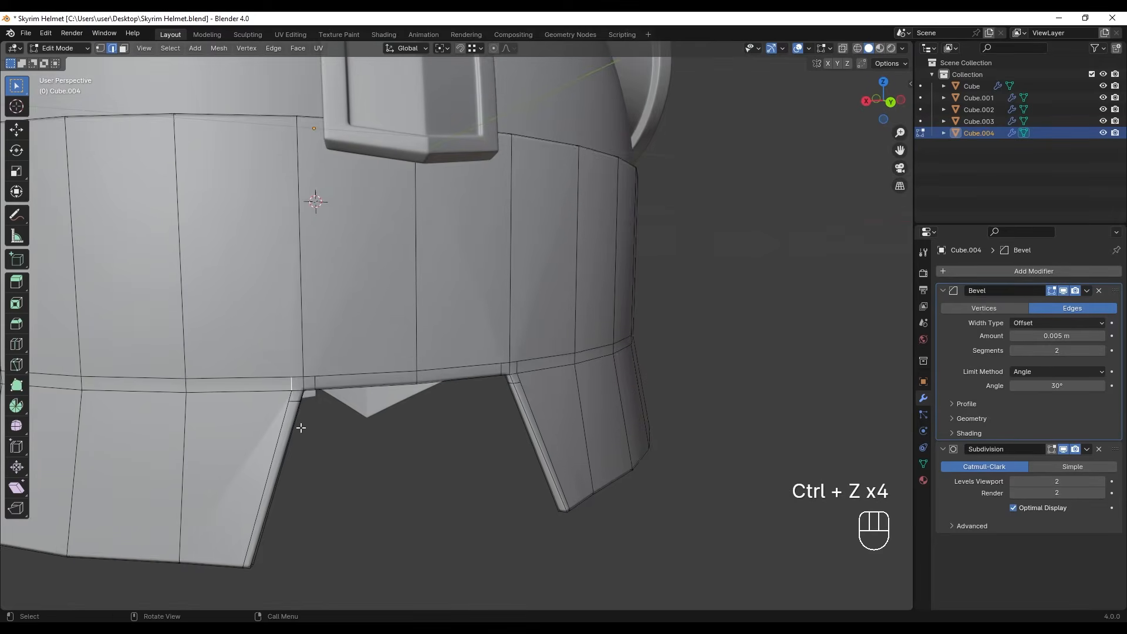
- Dissolve the short support edges on the outer sides of both upper notch corners, and check the shading in object mode
{"action": "scroll", "coordinate": [323, 411], "scroll_direction": "up", "scroll_amount": 1}
{"action": "middle_click_drag", "start_coordinate": [331, 407], "coordinate": [375, 412], "text": "shift"}
{"action": "left_click", "coordinate": [374, 412]}
{"action": "middle_click_drag", "start_coordinate": [619, 391], "coordinate": [598, 388]}
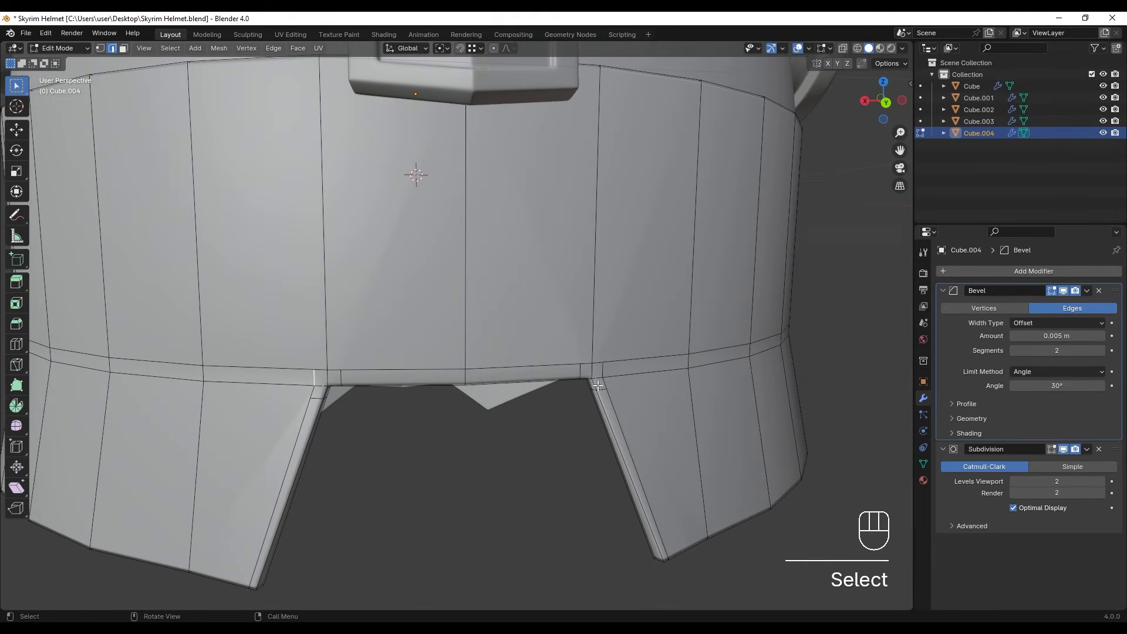
{"action": "key", "text": "x"}
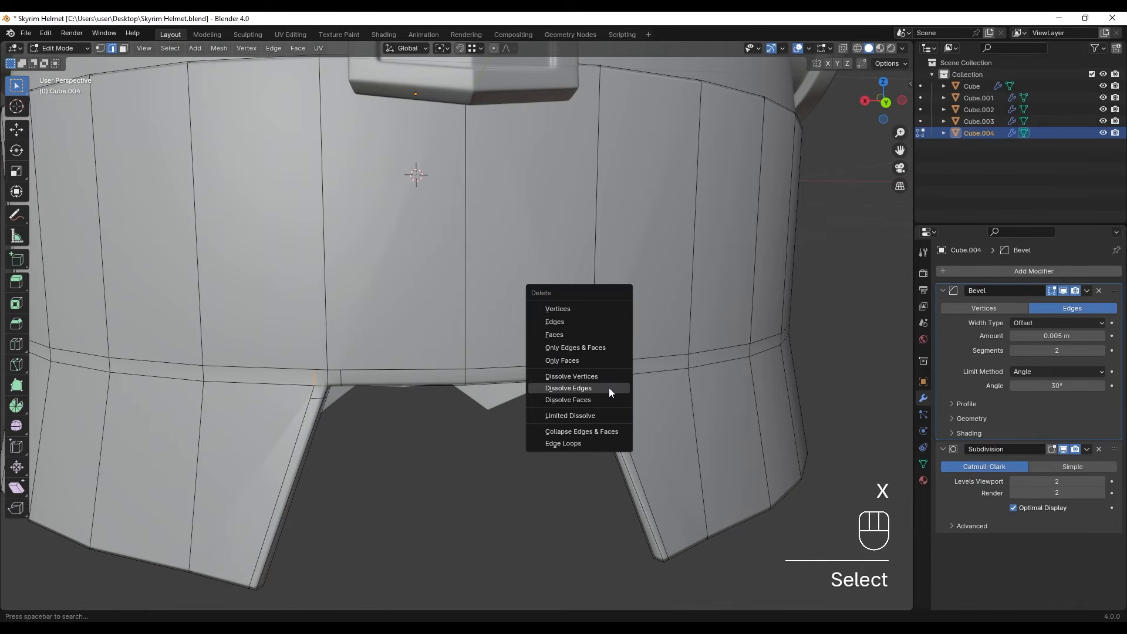
{"action": "left_click", "coordinate": [608, 387]}
{"action": "key", "text": "Tab"}
{"action": "scroll", "coordinate": [441, 391], "scroll_direction": "down", "scroll_amount": 2}
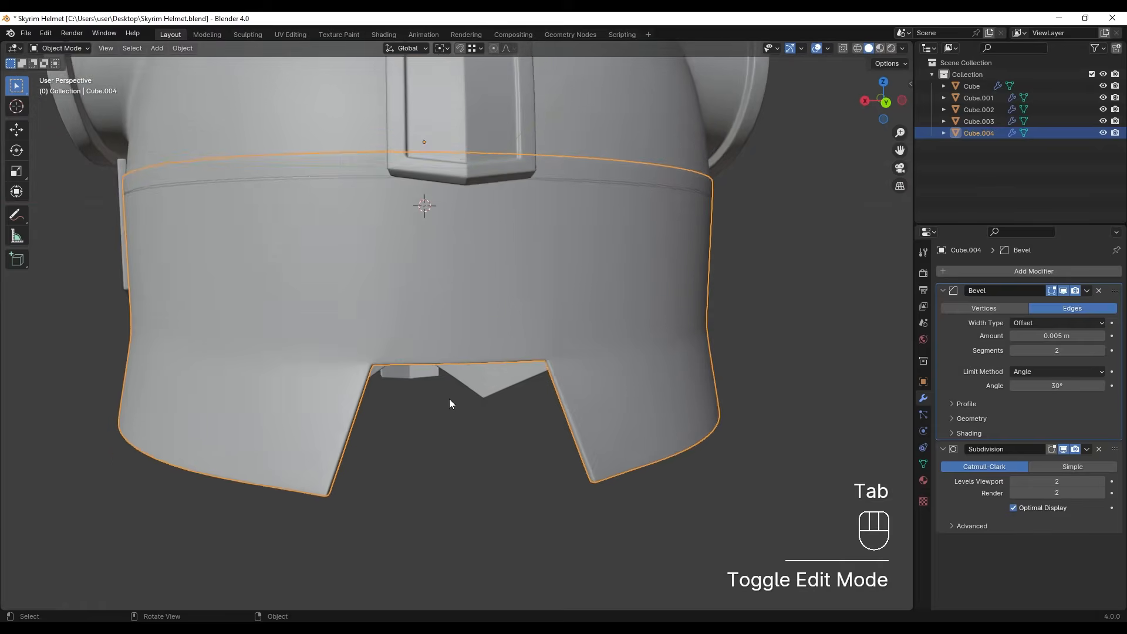
{"action": "middle_click_drag", "start_coordinate": [450, 404], "coordinate": [481, 393]}
{"action": "key", "text": "Tab"}
{"action": "scroll", "coordinate": [493, 391], "scroll_direction": "up", "scroll_amount": 1}
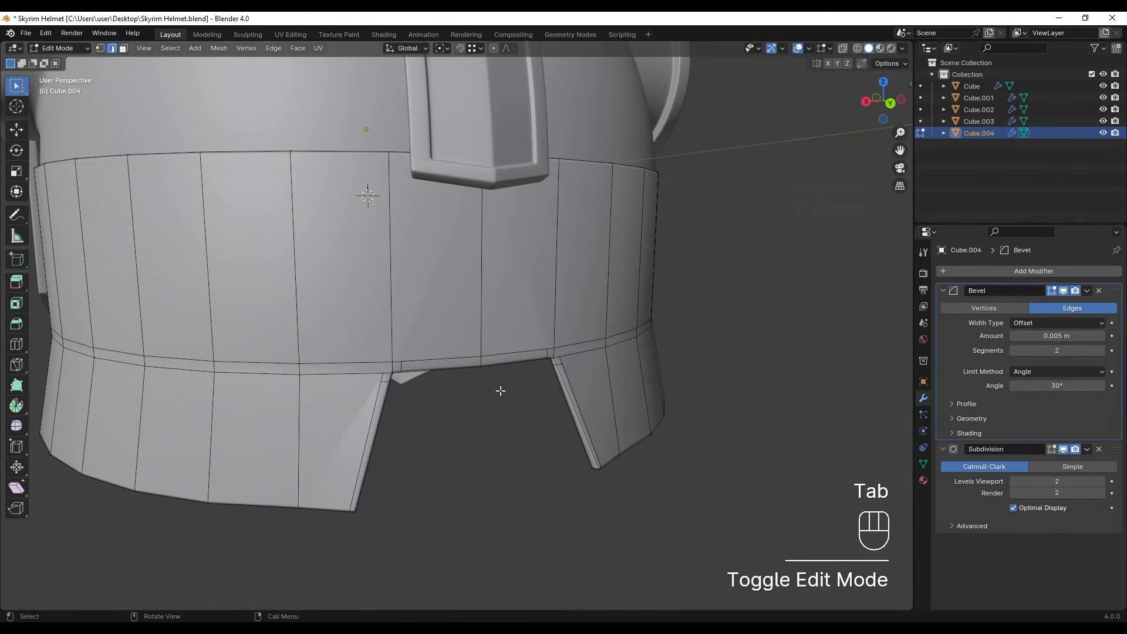
- Move the rear piece's lower front corner vertices backward along the Y axis in the wireframe side view to slant the front edge
{"action": "scroll", "coordinate": [502, 394], "scroll_direction": "down", "scroll_amount": 2}
{"action": "middle_click_drag", "start_coordinate": [501, 393], "coordinate": [447, 192]}
{"action": "key", "text": "Tab"}
{"action": "key", "text": "alt+z"}
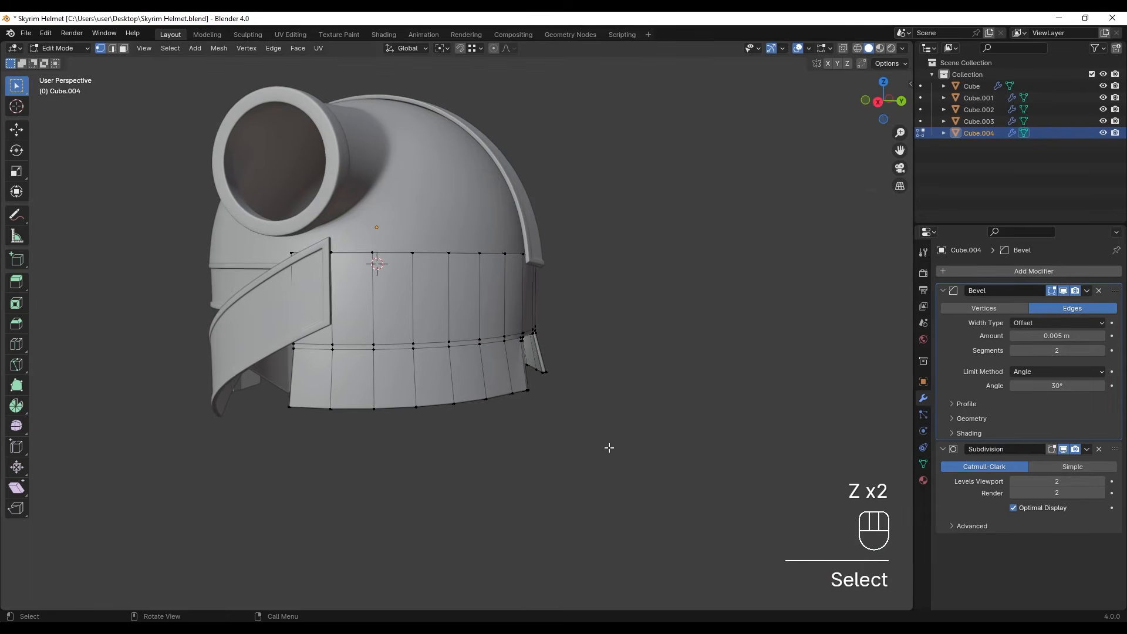
{"action": "middle_click_drag", "start_coordinate": [610, 448], "coordinate": [584, 448]}
{"action": "mouse_move", "coordinate": [420, 438]}
{"action": "middle_mouse_down"}
{"action": "mouse_move", "coordinate": [518, 402]}
{"action": "mouse_move", "coordinate": [411, 384]}
{"action": "middle_mouse_up"}
{"action": "key", "text": "z"}
{"action": "mouse_move", "coordinate": [348, 416]}
{"action": "middle_mouse_down", "text": "shift"}
{"action": "mouse_move", "coordinate": [495, 368]}
{"action": "mouse_move", "coordinate": [490, 328]}
{"action": "middle_mouse_up", "text": "shift"}
{"action": "left_click", "coordinate": [430, 373]}
{"action": "scroll", "coordinate": [478, 361], "scroll_direction": "up", "scroll_amount": 2}
{"action": "left_click_drag", "start_coordinate": [410, 321], "coordinate": [490, 386]}
{"action": "key", "text": "g"}
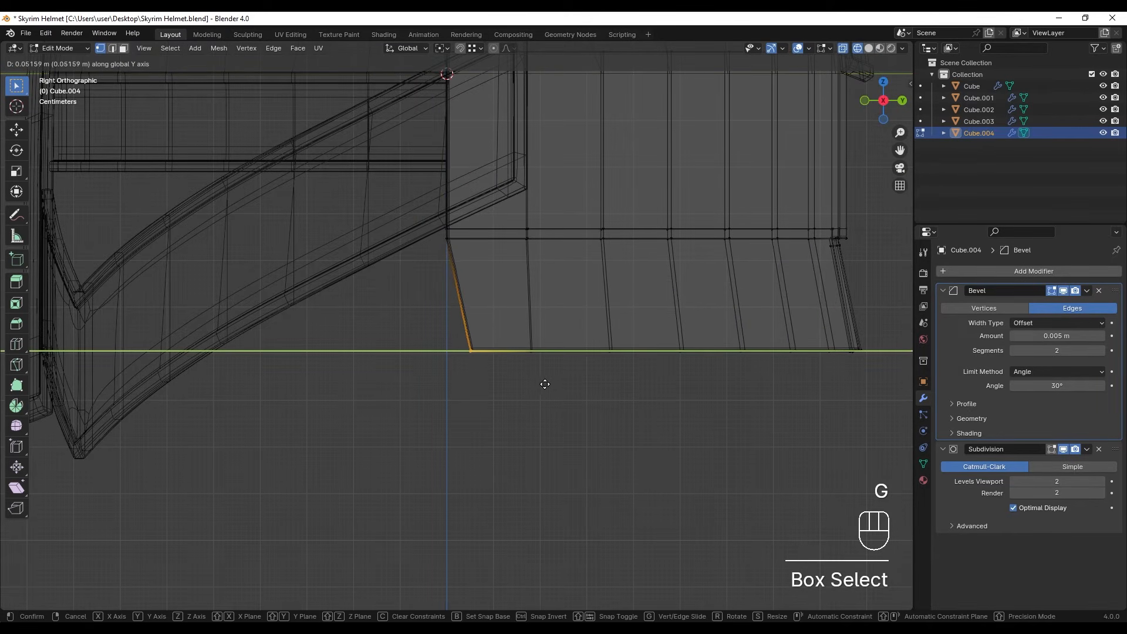
{"action": "left_click", "coordinate": [561, 385]}
- Return to solid shading and object mode, duplicate the rear piece, and move the copy down about 0.29 m along Z
{"action": "key", "text": "z"}
{"action": "left_click", "coordinate": [633, 383]}
{"action": "scroll", "coordinate": [529, 370], "scroll_direction": "down", "scroll_amount": 4}
{"action": "key", "text": "Tab"}
{"action": "mouse_move", "coordinate": [521, 368]}
{"action": "middle_mouse_down", "text": "shift"}
{"action": "mouse_move", "coordinate": [493, 377]}
{"action": "mouse_move", "coordinate": [465, 420]}
{"action": "mouse_move", "coordinate": [506, 414]}
{"action": "middle_mouse_up", "text": "shift"}
{"action": "middle_click_drag", "start_coordinate": [573, 378], "coordinate": [520, 374], "text": "shift"}
{"action": "left_click", "coordinate": [484, 283]}
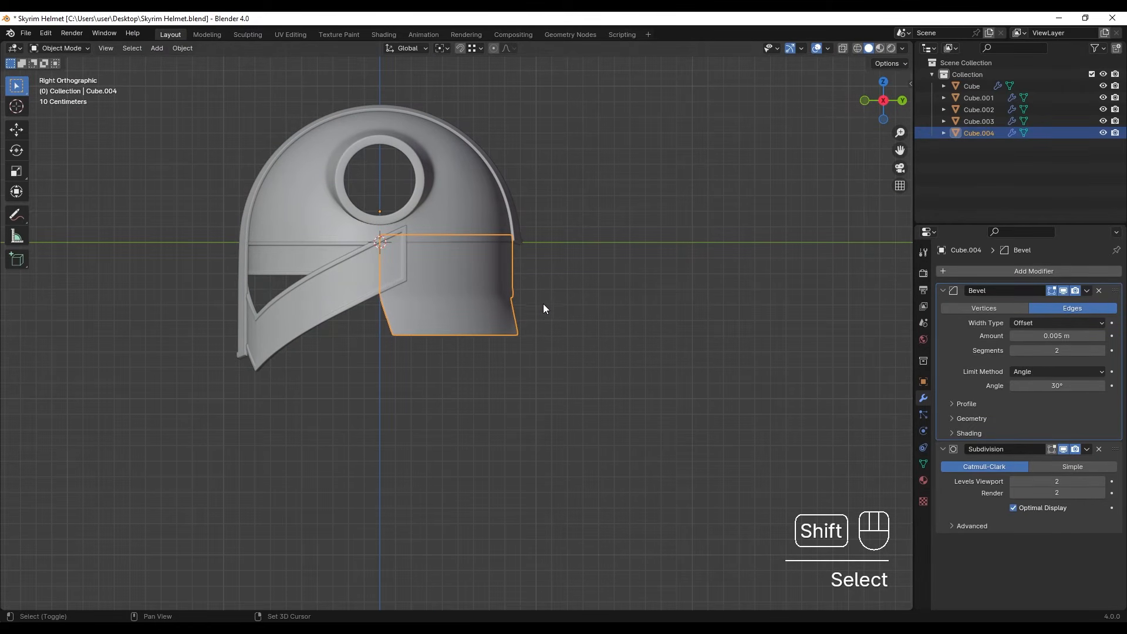
{"action": "key", "text": "shift+d"}
{"action": "key", "text": "z"}
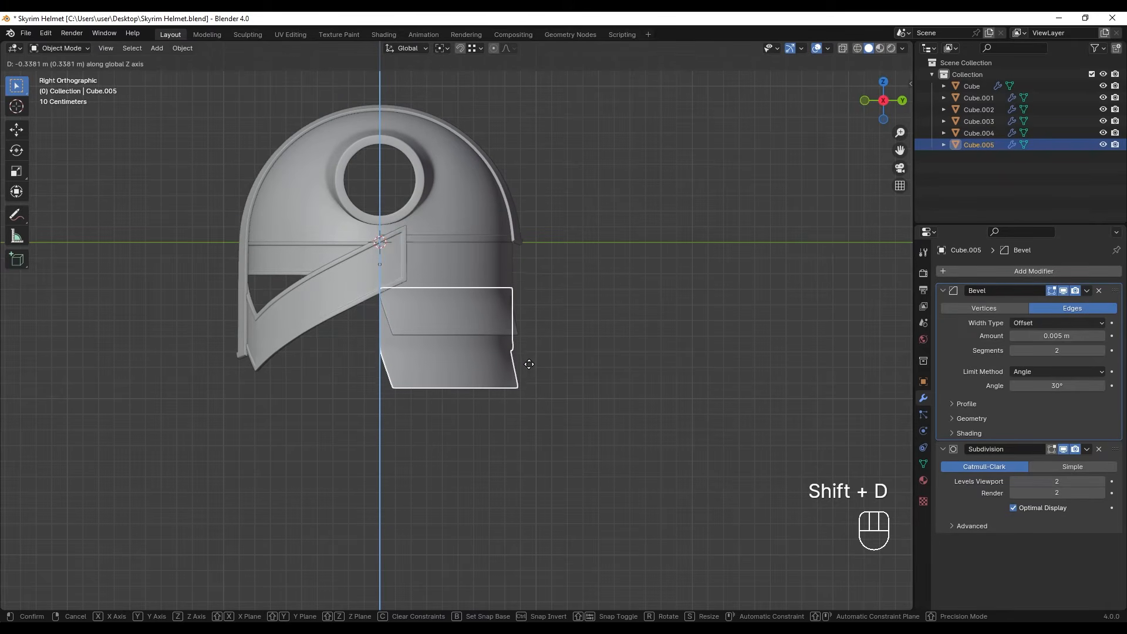
{"action": "left_click", "coordinate": [527, 360]}
- Try rotating the copy by about -4.1° in the side view with the pivot set to Bounding Box Center
{"action": "scroll", "coordinate": [518, 304], "scroll_direction": "up", "scroll_amount": 3}
{"action": "left_click", "coordinate": [442, 47]}
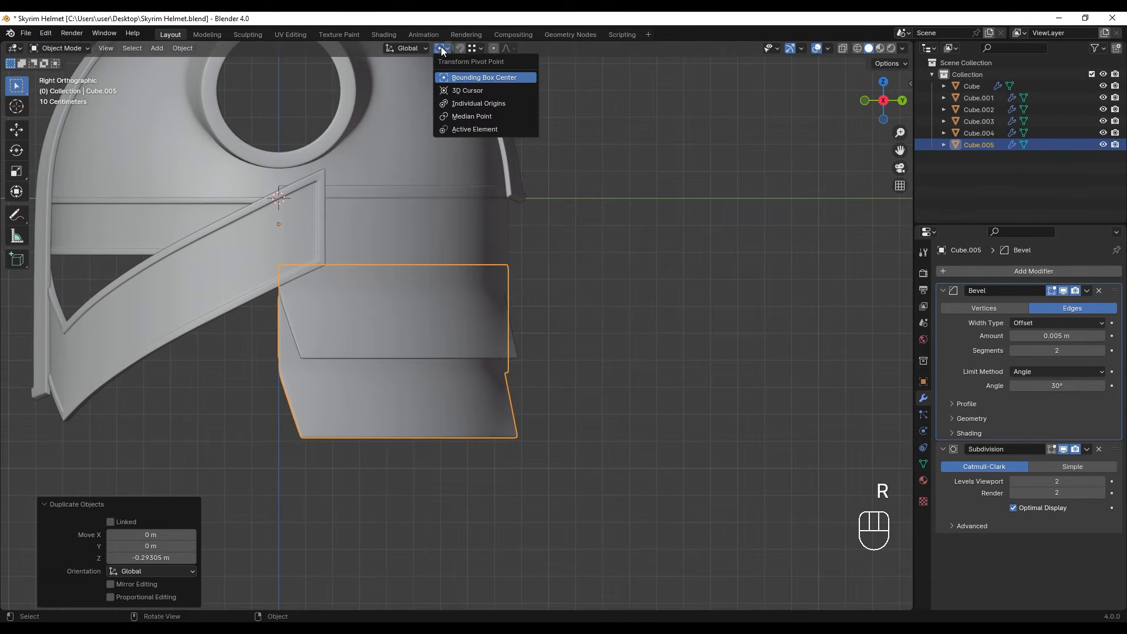
{"action": "left_click", "coordinate": [456, 83]}
{"action": "key", "text": "r"}
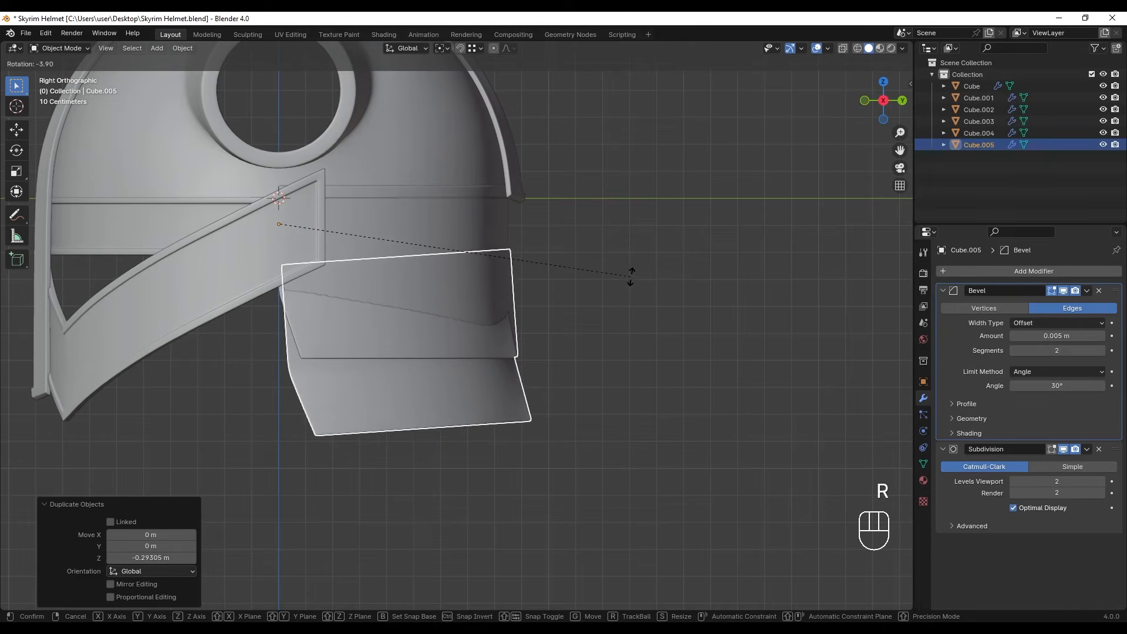
{"action": "left_click", "coordinate": [631, 276]}
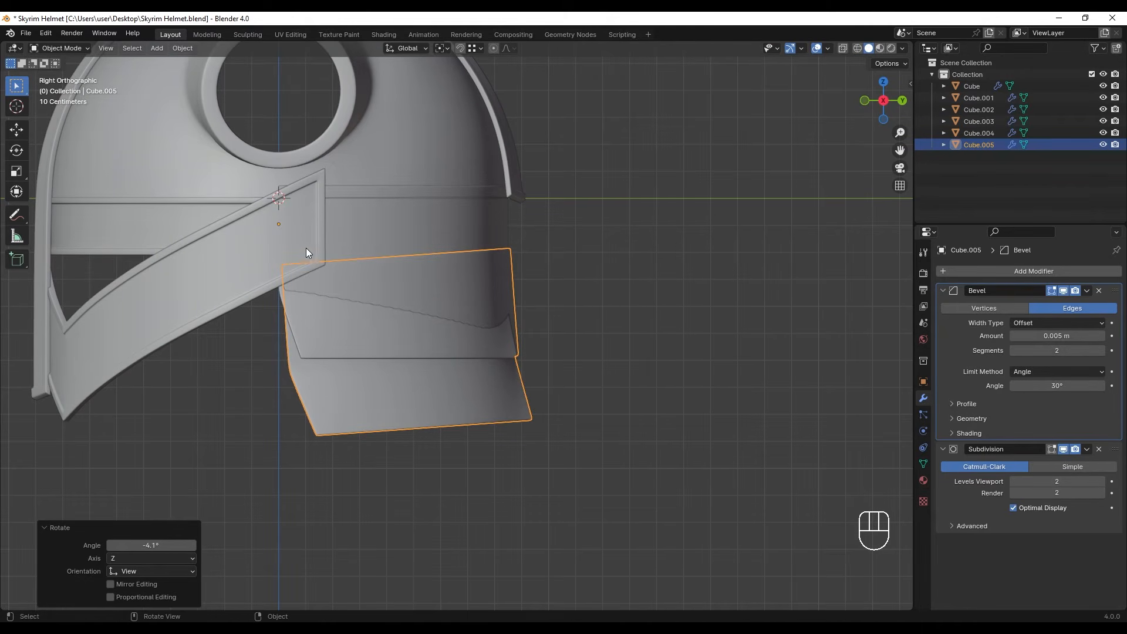
{"action": "key", "text": "ctrl+z"}
- Set the copy's origin to its geometry and rotate it a few degrees in the side view so its rear end tilts up
{"action": "right_click", "coordinate": [489, 318]}
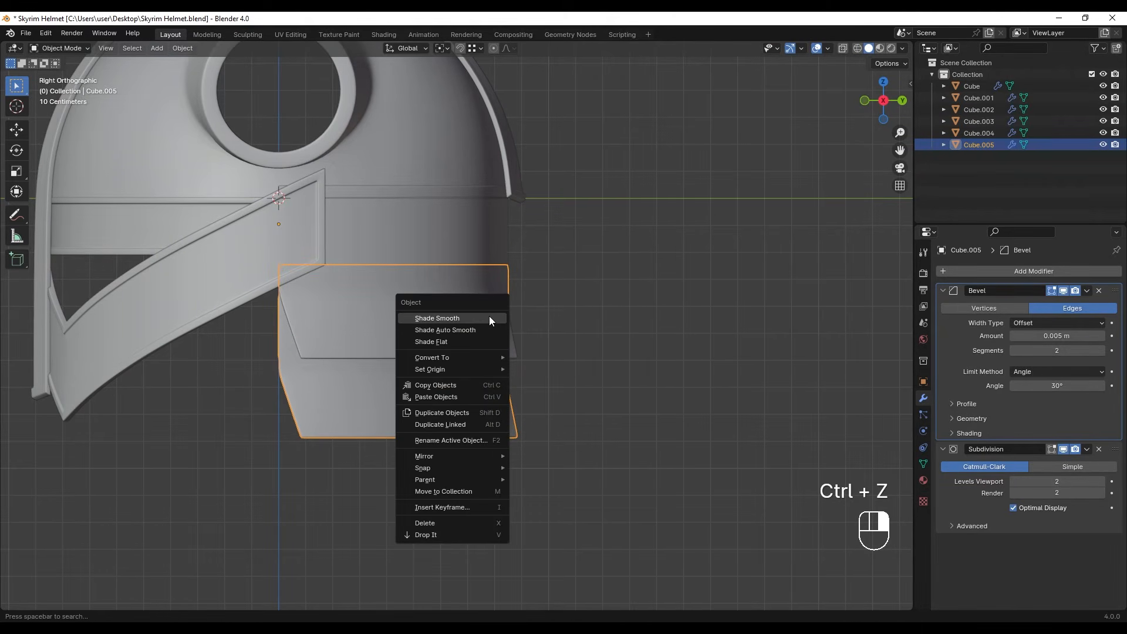
{"action": "mouse_move", "coordinate": [471, 369]}
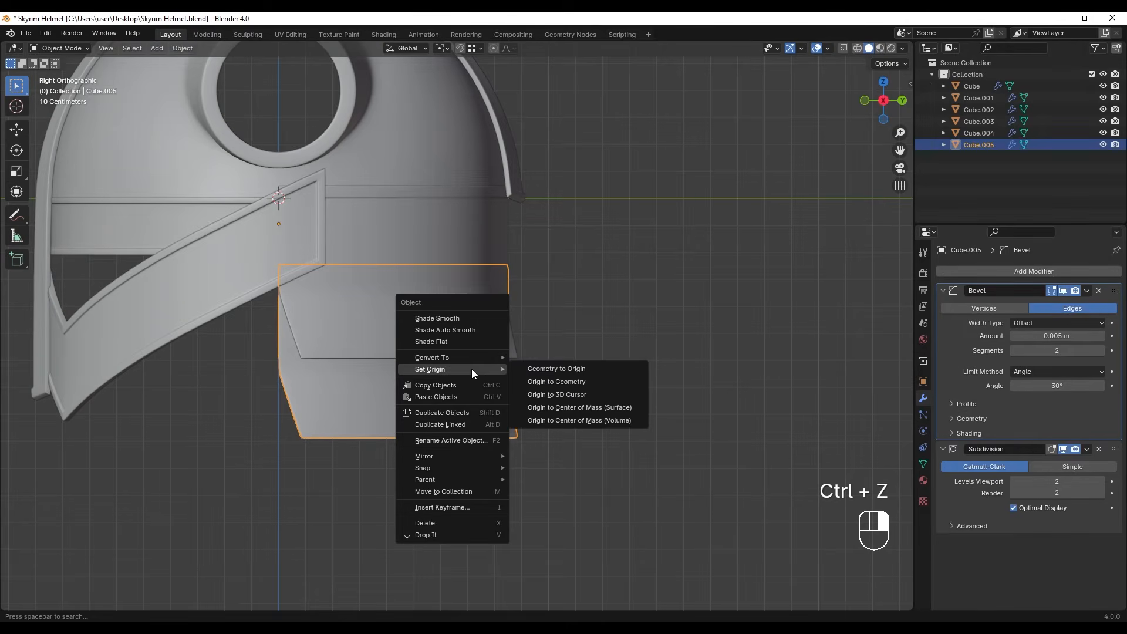
{"action": "left_click", "coordinate": [557, 382]}
{"action": "key", "text": "r"}
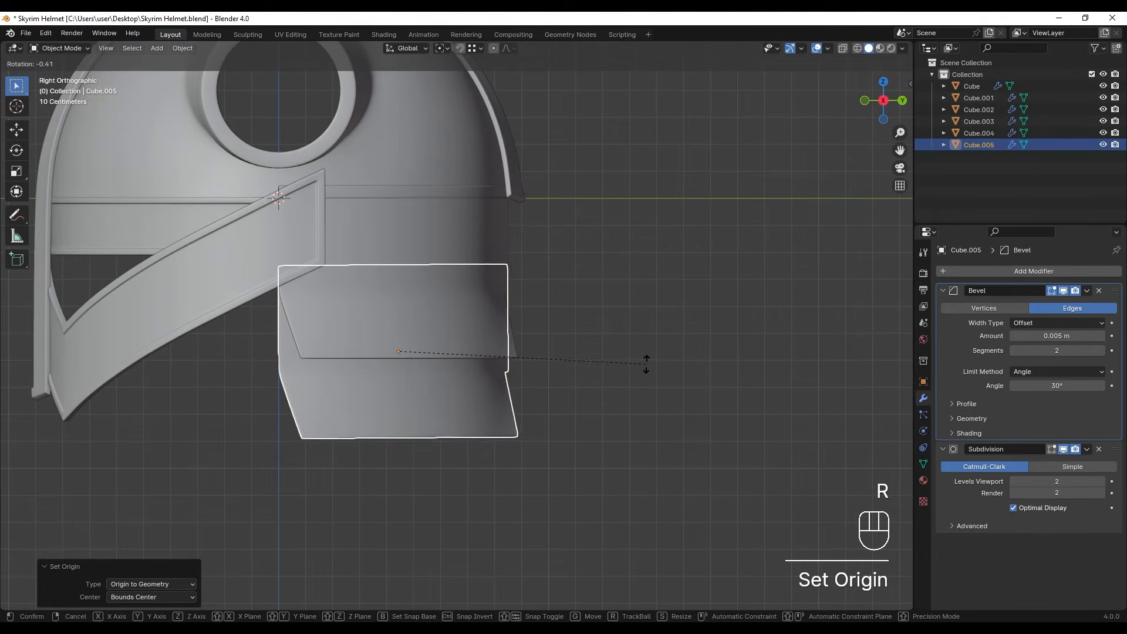
{"action": "left_click", "coordinate": [653, 344]}
- Raise the copy's top row of vertices along local Z in wireframe, using the Local transform orientation
{"action": "key", "text": "Tab"}
{"action": "scroll", "coordinate": [457, 329], "scroll_direction": "down", "scroll_amount": 1}
{"action": "middle_click_drag", "start_coordinate": [354, 312], "coordinate": [366, 353], "text": "shift"}
{"action": "key", "text": "z"}
{"action": "left_click_drag", "start_coordinate": [249, 239], "coordinate": [412, 361]}
{"action": "left_click_drag", "start_coordinate": [435, 254], "coordinate": [538, 326], "text": "shift"}
{"action": "left_click", "coordinate": [417, 48]}
{"action": "left_click", "coordinate": [388, 101]}
{"action": "middle_click_drag", "start_coordinate": [453, 255], "coordinate": [456, 251], "text": "shift"}
{"action": "key", "text": "g"}
{"action": "key", "text": "z"}
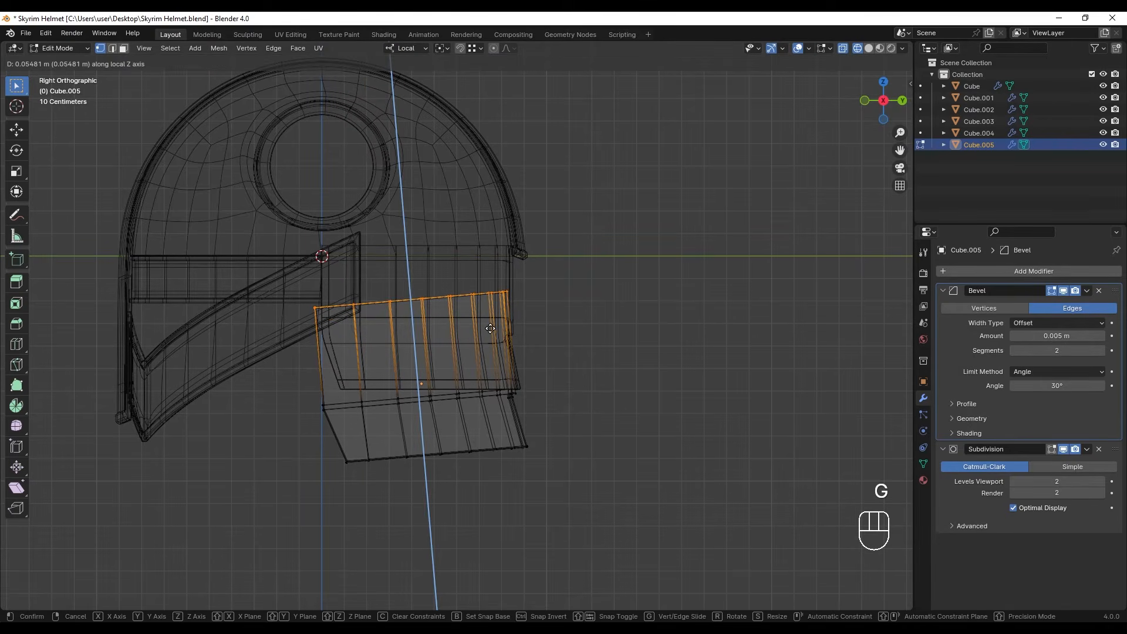
{"action": "left_click", "coordinate": [482, 278]}
- Return to solid shading and object mode, and move the copy down about 0.06 m along its local Z axis
{"action": "key", "text": "z"}
{"action": "left_click", "coordinate": [688, 379]}
{"action": "key", "text": "Tab"}
{"action": "middle_click_drag", "start_coordinate": [491, 423], "coordinate": [487, 343], "text": "shift"}
{"action": "key", "text": "g"}
{"action": "key", "text": "z"}
{"action": "key", "text": "z"}
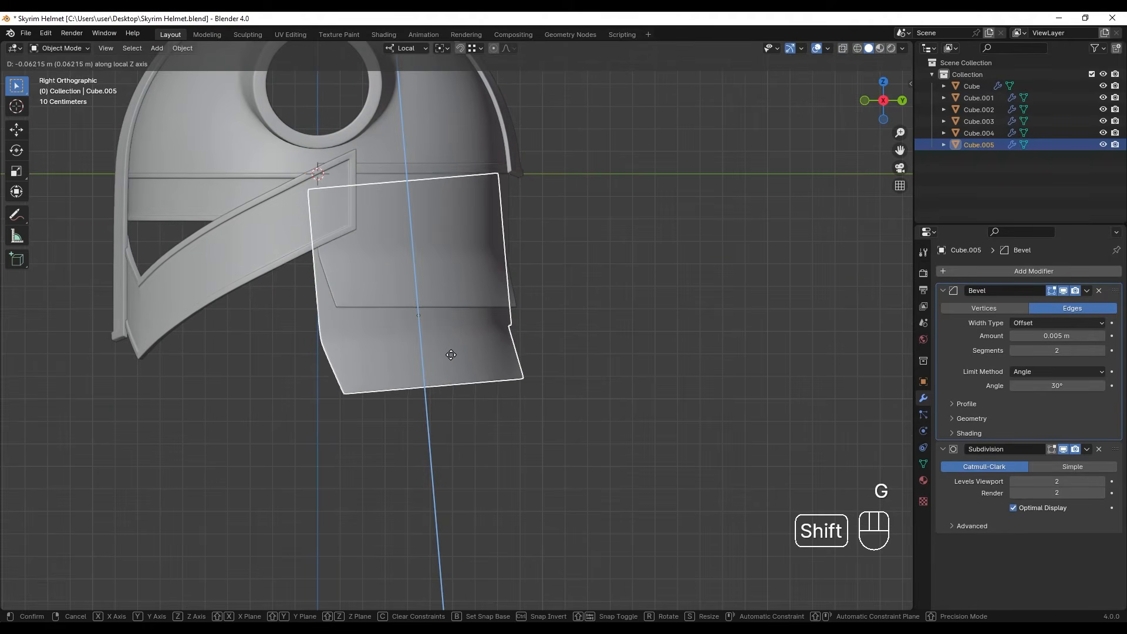
{"action": "left_click", "coordinate": [513, 297]}
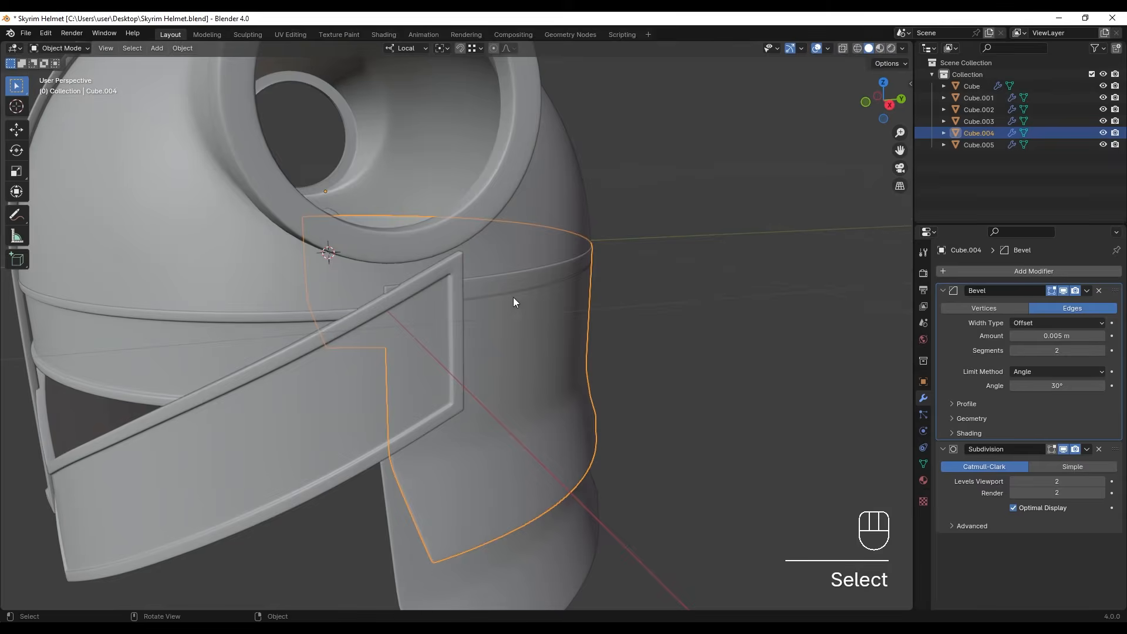
- Lower the original rear piece's top row of vertices about 0.02 m along local Z in the wireframe side view
{"action": "scroll", "coordinate": [458, 296], "scroll_direction": "up", "scroll_amount": 3}
{"action": "middle_click_drag", "start_coordinate": [397, 286], "coordinate": [390, 303], "text": "shift"}
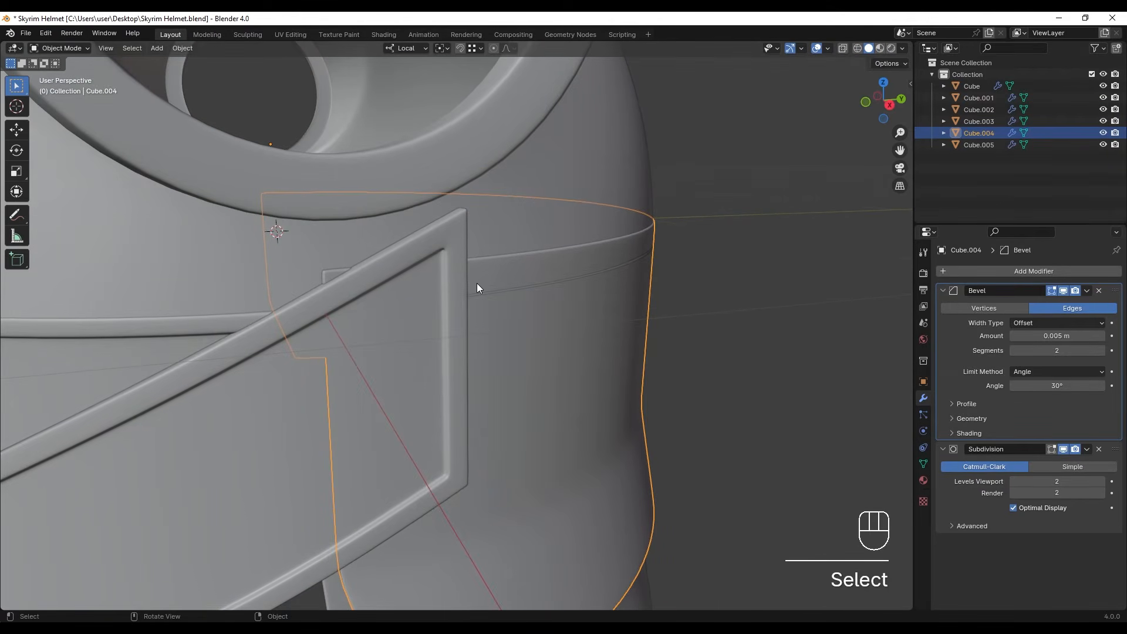
{"action": "key", "text": "Tab"}
{"action": "key", "text": "KP_3"}
{"action": "key", "text": "shift+z"}
{"action": "scroll", "coordinate": [411, 288], "scroll_direction": "up", "scroll_amount": 2}
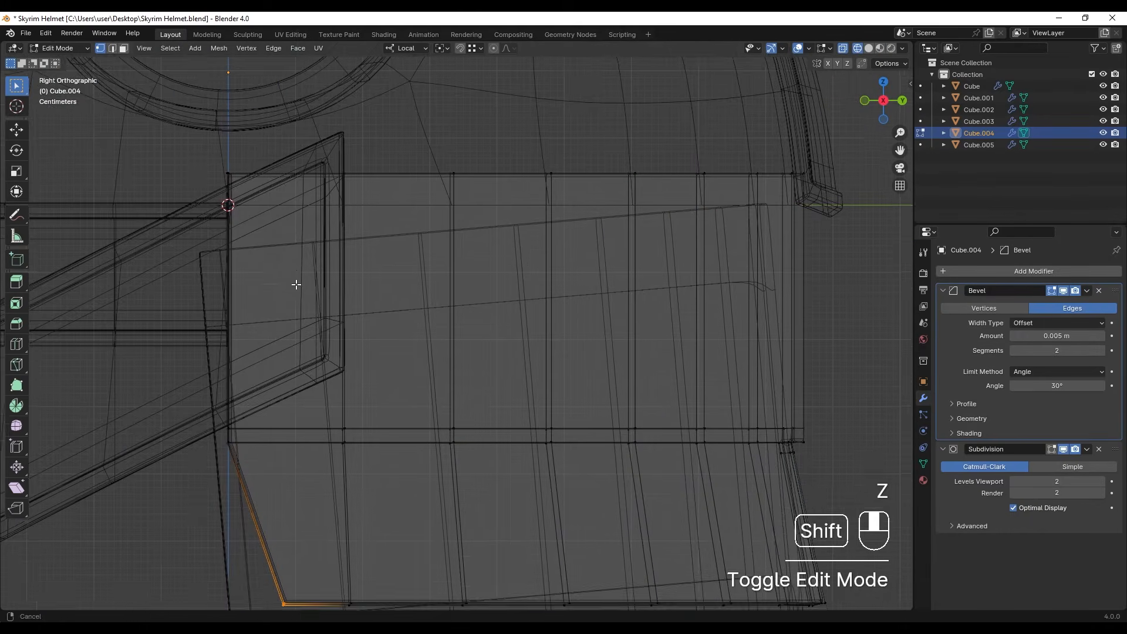
{"action": "left_click_drag", "start_coordinate": [171, 166], "coordinate": [852, 271]}
{"action": "scroll", "coordinate": [309, 218], "scroll_direction": "up", "scroll_amount": 1}
{"action": "middle_click_drag", "start_coordinate": [174, 205], "coordinate": [343, 259], "text": "shift"}
{"action": "scroll", "coordinate": [352, 255], "scroll_direction": "up", "scroll_amount": 1}
{"action": "key", "text": "g"}
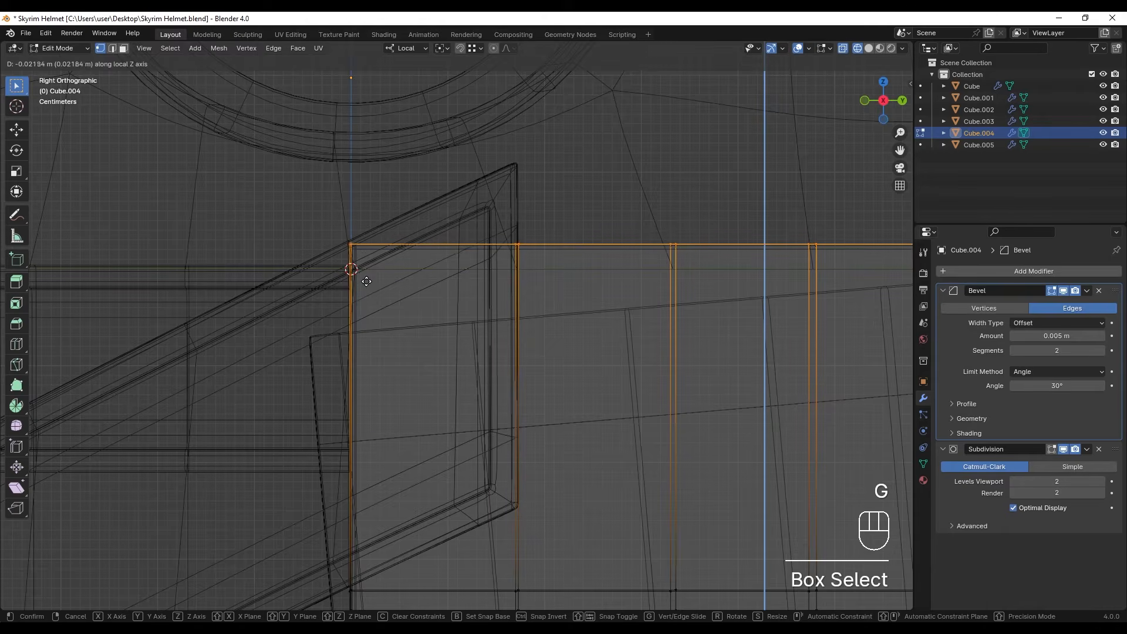
{"action": "key", "text": "z"}
{"action": "left_click", "coordinate": [530, 265]}
- Return to solid shading in object mode, select both rear neck pieces and scale them down very slightly, to about 0.997
{"action": "key", "text": "shift+z"}
{"action": "left_click", "coordinate": [579, 414]}
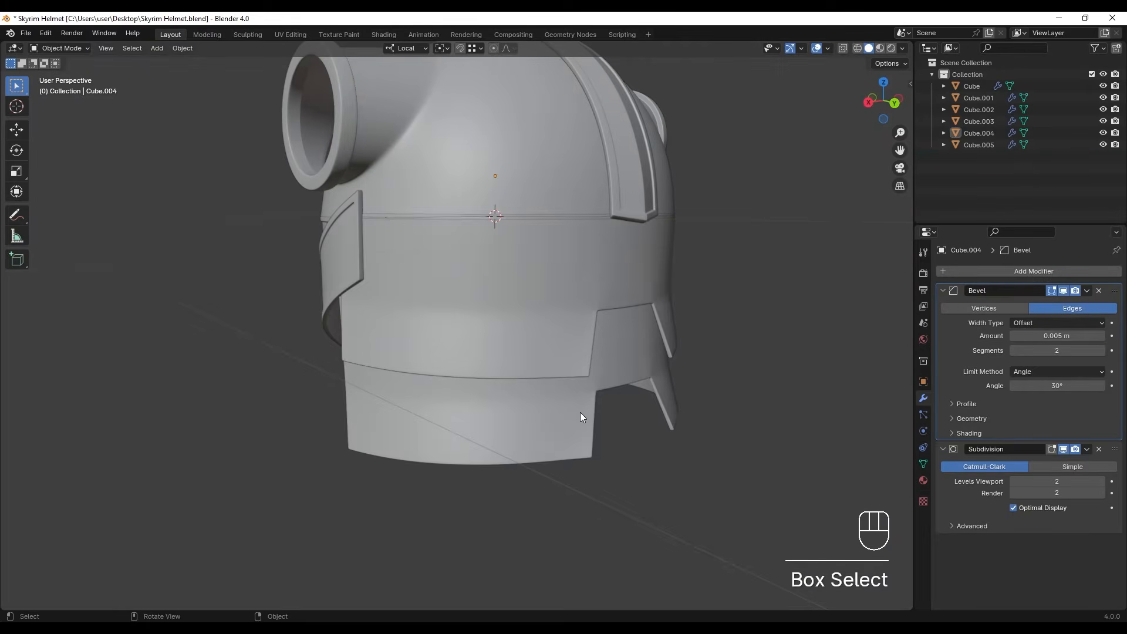
{"action": "left_click", "coordinate": [576, 413], "text": "shift"}
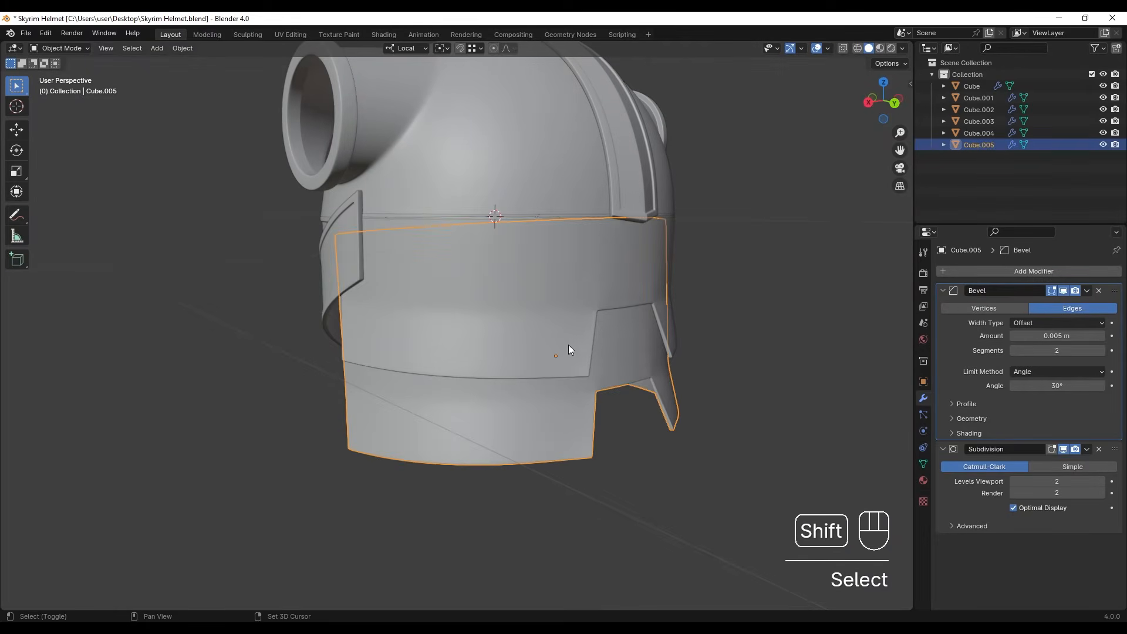
{"action": "left_click", "coordinate": [569, 347]}
{"action": "left_click", "coordinate": [400, 375], "text": "shift"}
{"action": "scroll", "coordinate": [404, 391], "scroll_direction": "up", "scroll_amount": 5}
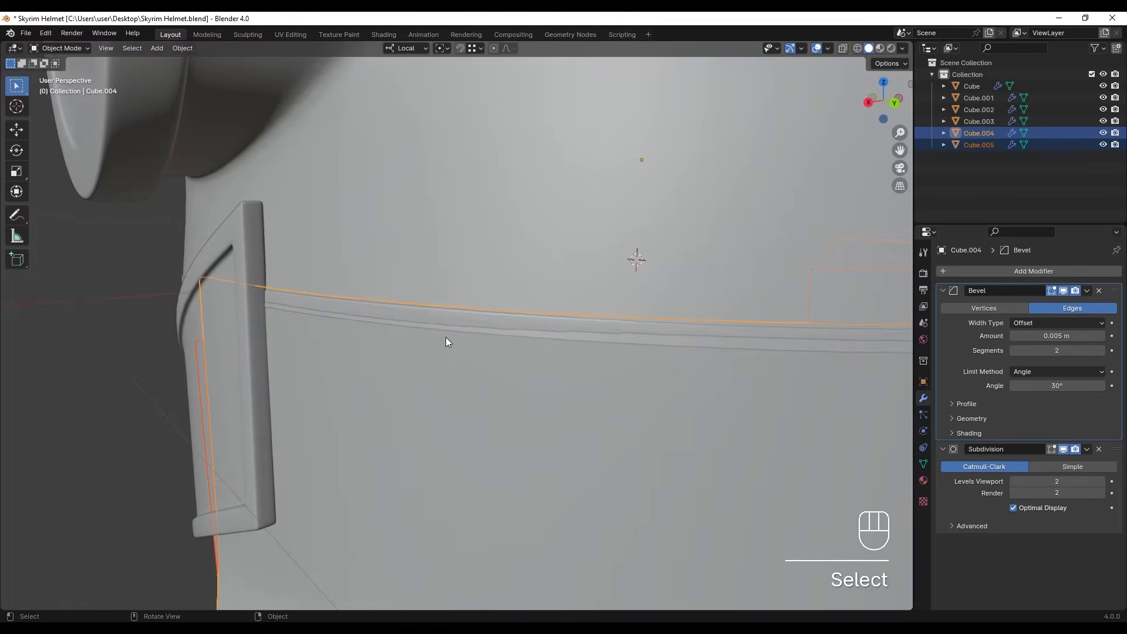
{"action": "key", "text": "s"}
{"action": "key", "text": "shift"}
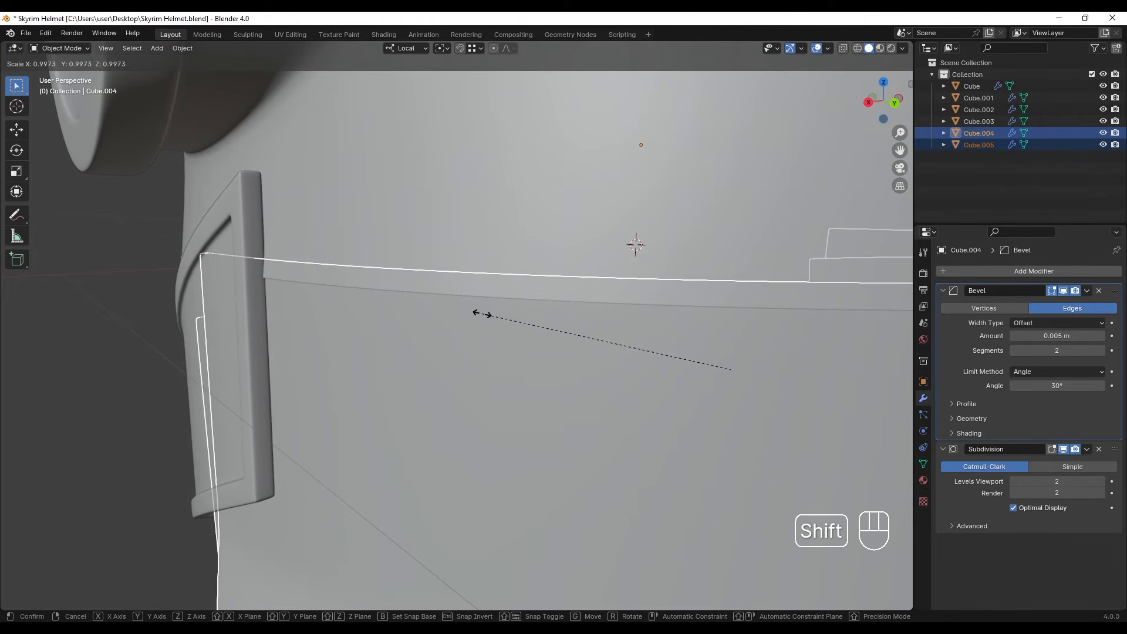
{"action": "left_click", "coordinate": [479, 316]}
{"action": "scroll", "coordinate": [621, 410], "scroll_direction": "down", "scroll_amount": 5}
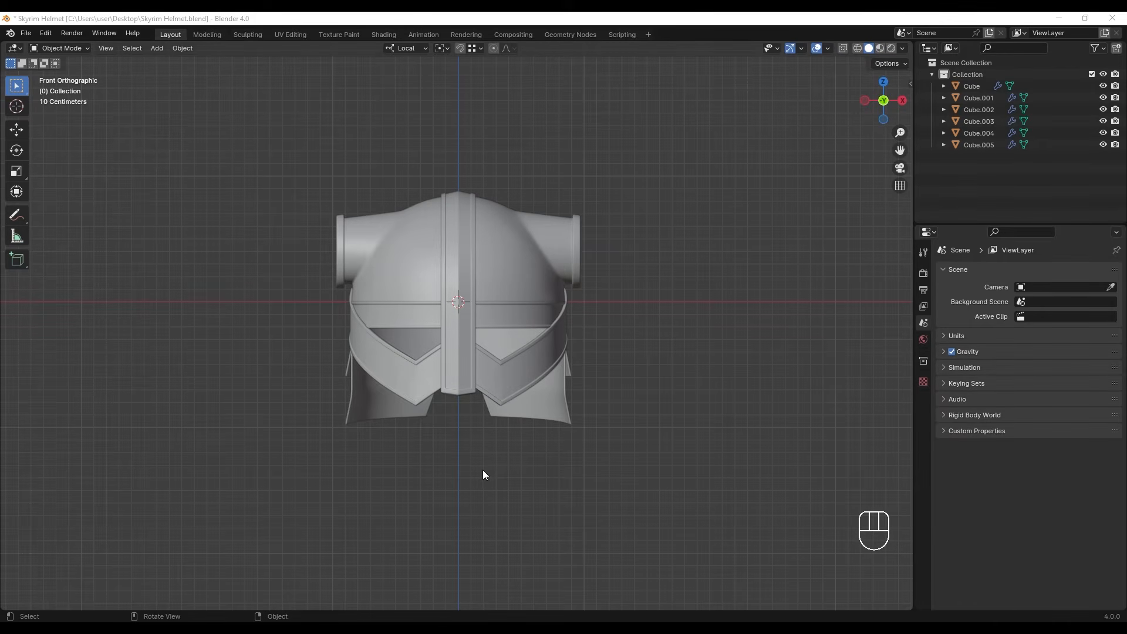
- In the front view, add a 32-vertex cylinder mesh with its cap fill type set to Nothing
{"action": "middle_click_drag", "start_coordinate": [280, 282], "coordinate": [447, 305], "text": "shift"}
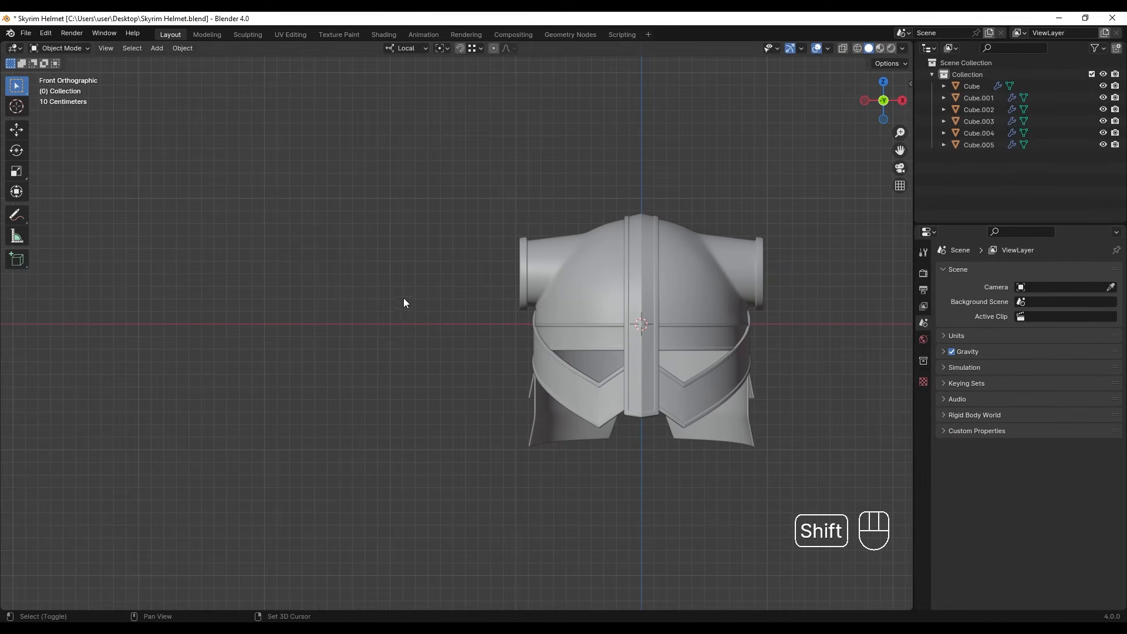
{"action": "key", "text": "shift+a"}
{"action": "mouse_move", "coordinate": [384, 279]}
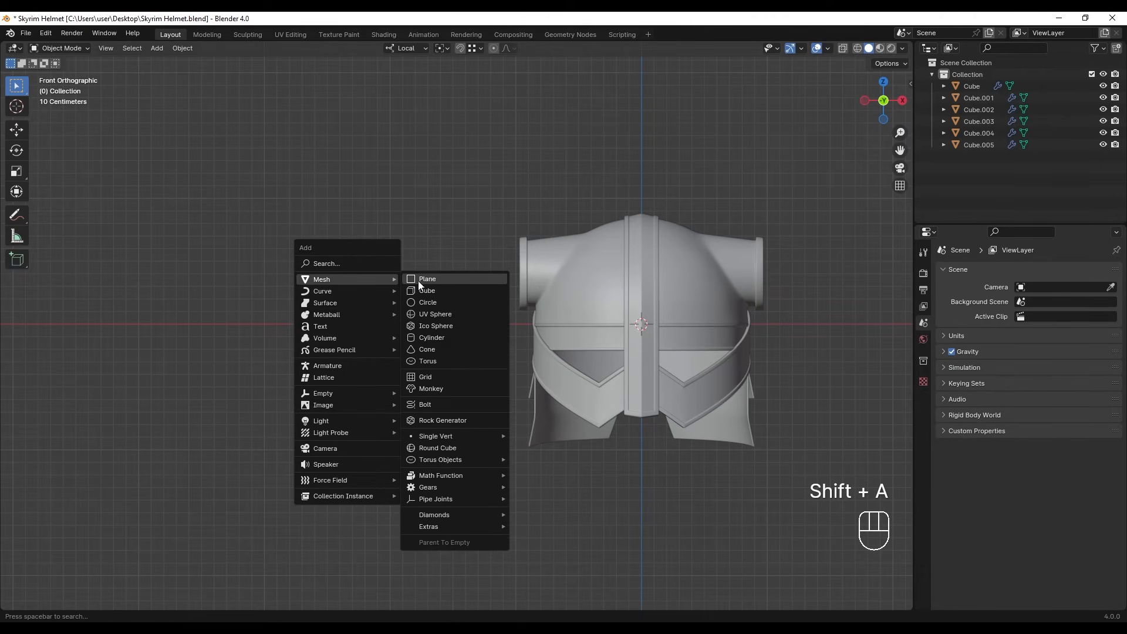
{"action": "left_click", "coordinate": [429, 338]}
{"action": "middle_click_drag", "start_coordinate": [581, 326], "coordinate": [610, 319], "text": "shift"}
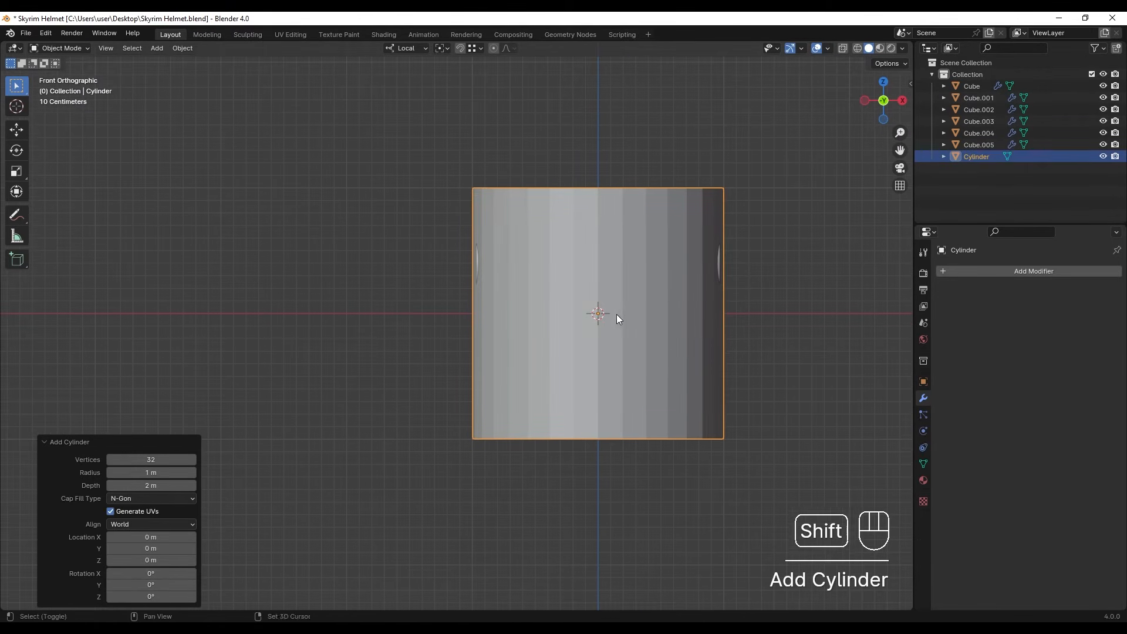
{"action": "left_click", "coordinate": [136, 503]}
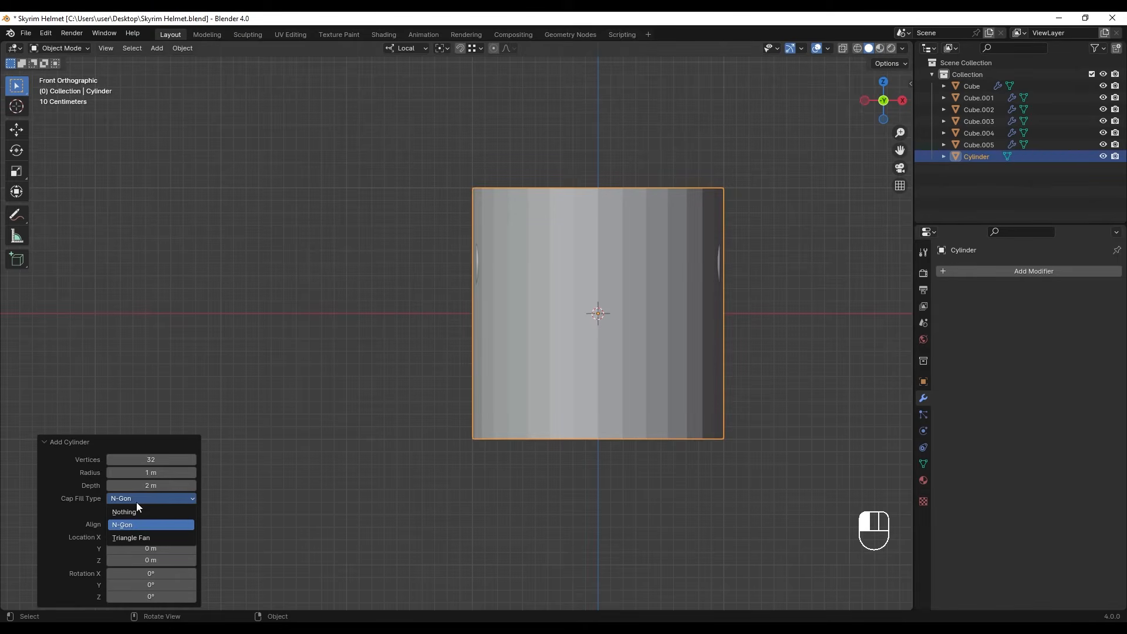
{"action": "left_click", "coordinate": [136, 512]}
{"action": "middle_click_drag", "start_coordinate": [611, 333], "coordinate": [598, 335], "text": "shift"}
- Scale the cylinder to about 0.318 and rotate it 90° in the front view so it lies horizontally
{"action": "key", "text": "s"}
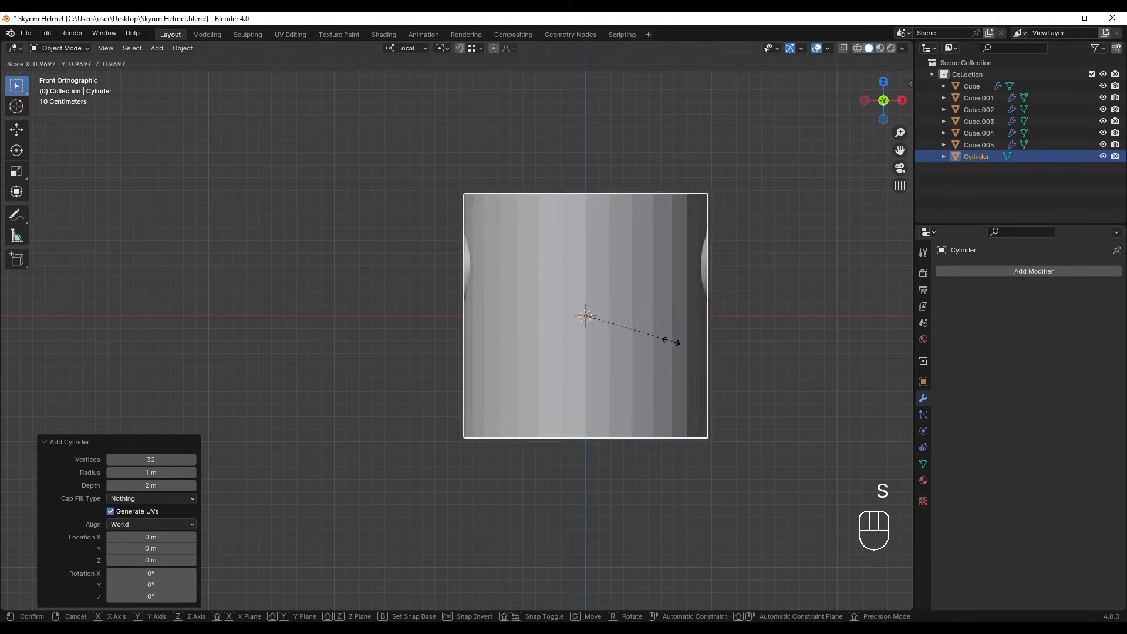
{"action": "left_click", "coordinate": [653, 325]}
{"action": "key", "text": "r"}
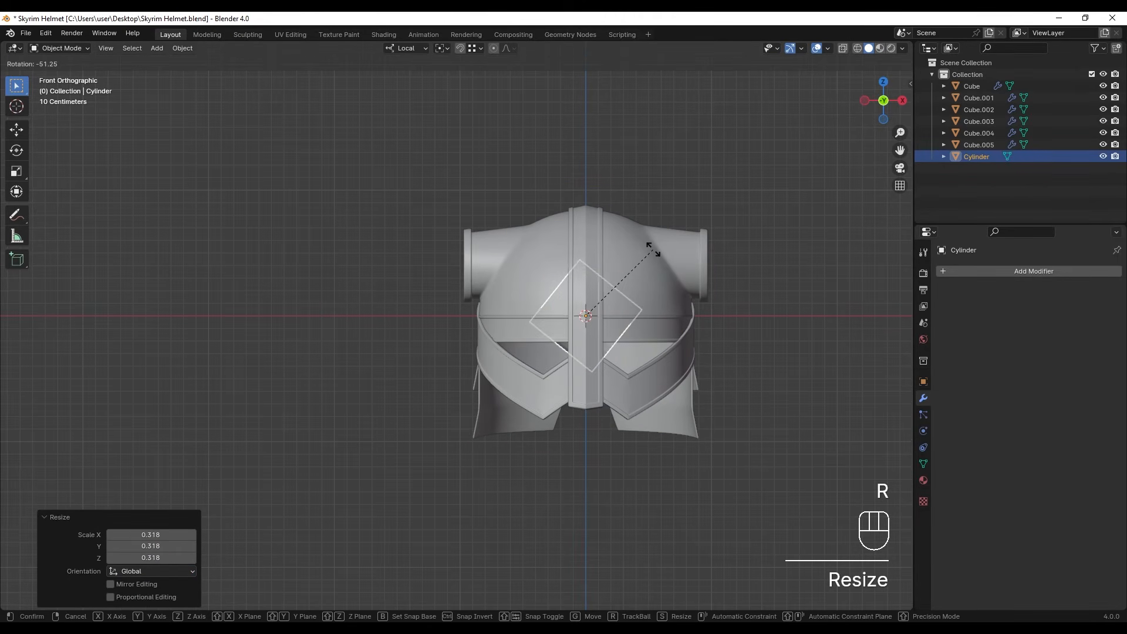
{"action": "left_click", "coordinate": [647, 230]}
- Move the cylinder about 2.82 m along local Z, clear of the helmet's side, and scale it to about 0.464
{"action": "key", "text": "g"}
{"action": "middle_click_drag", "start_coordinate": [564, 293], "coordinate": [340, 308]}
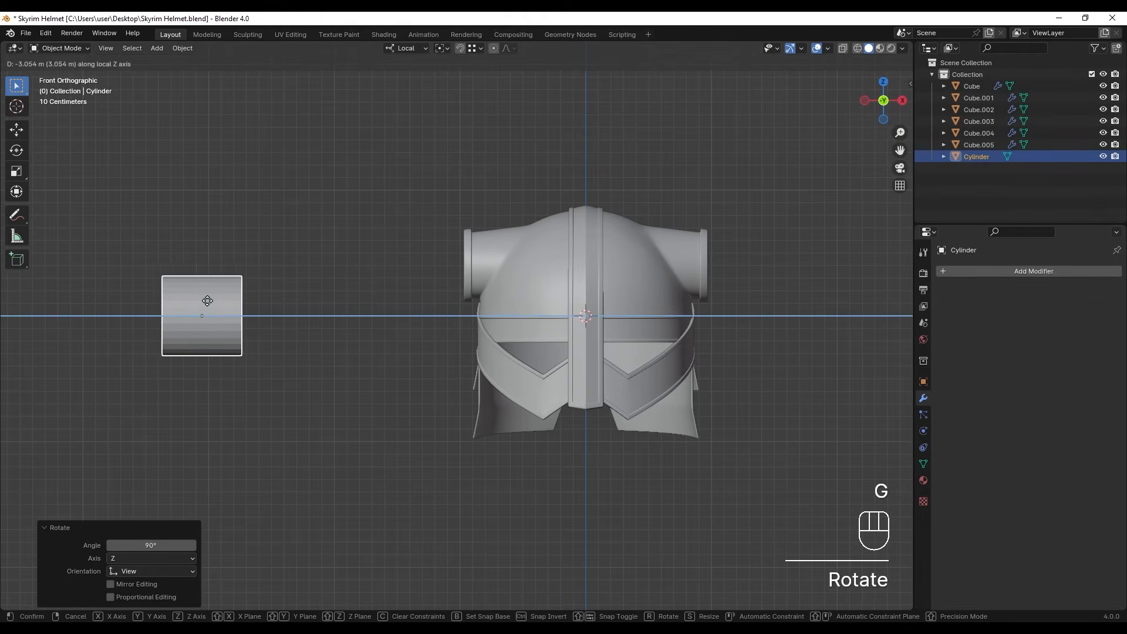
{"action": "left_click", "coordinate": [236, 319]}
{"action": "middle_click_drag", "start_coordinate": [251, 326], "coordinate": [486, 333], "text": "shift"}
{"action": "scroll", "coordinate": [501, 339], "scroll_direction": "up", "scroll_amount": 2}
{"action": "key", "text": "s"}
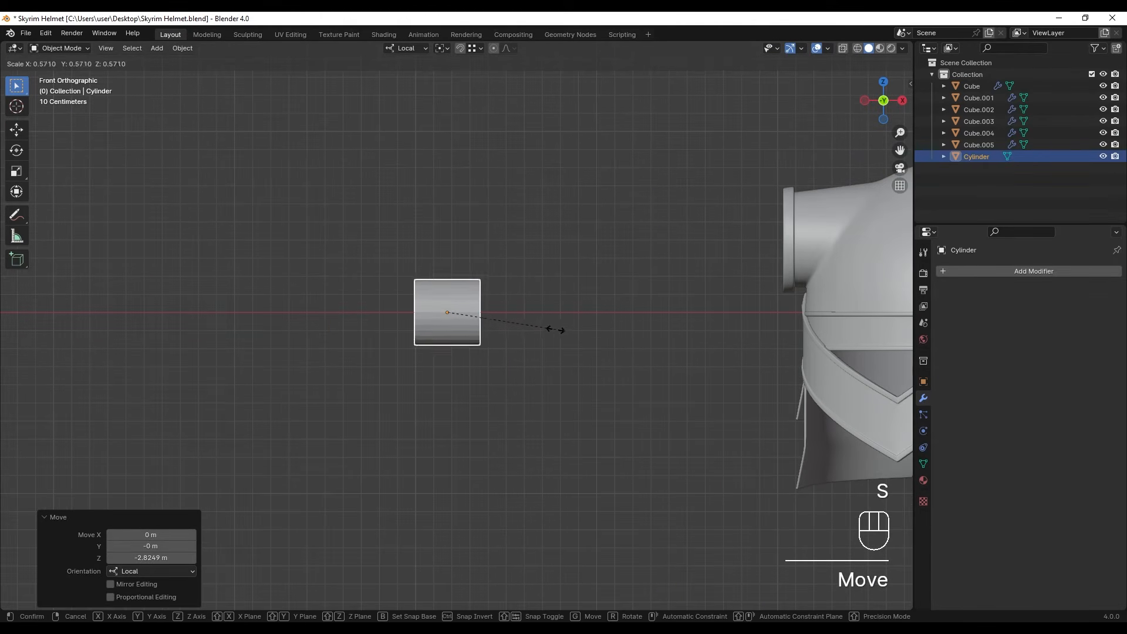
{"action": "left_click", "coordinate": [534, 331]}
- Apply all transforms (location, rotation and scale) to the cylinder
{"action": "scroll", "coordinate": [473, 292], "scroll_direction": "up", "scroll_amount": 3}
{"action": "scroll", "coordinate": [485, 309], "scroll_direction": "down", "scroll_amount": 1, "text": "ctrl"}
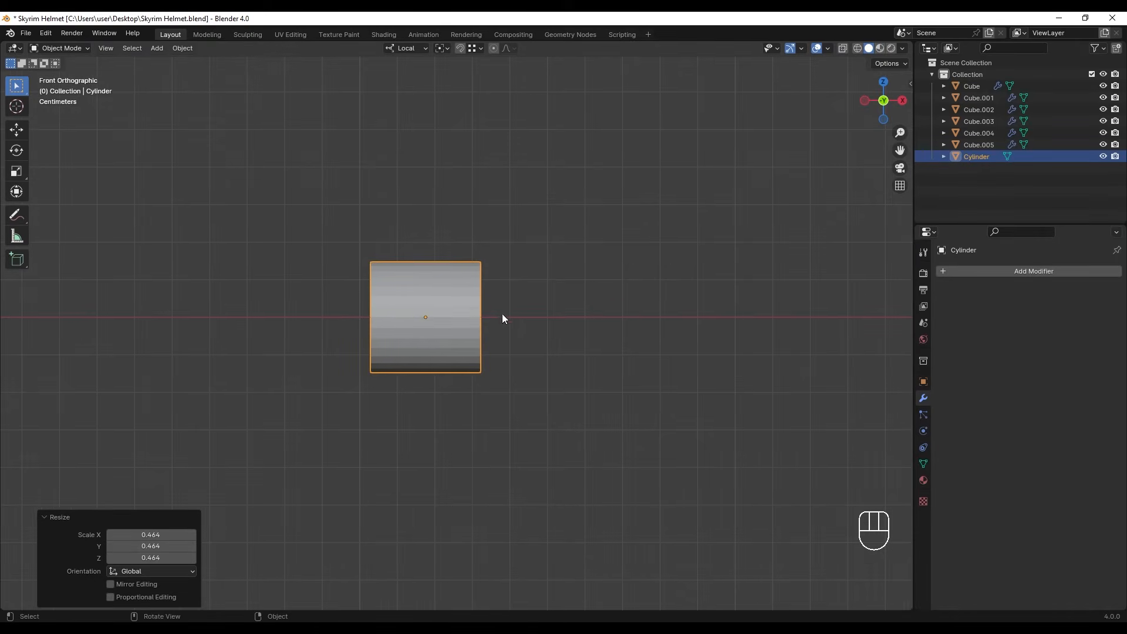
{"action": "left_click", "coordinate": [480, 302]}
{"action": "key", "text": "ctrl+a"}
{"action": "left_click", "coordinate": [478, 304]}
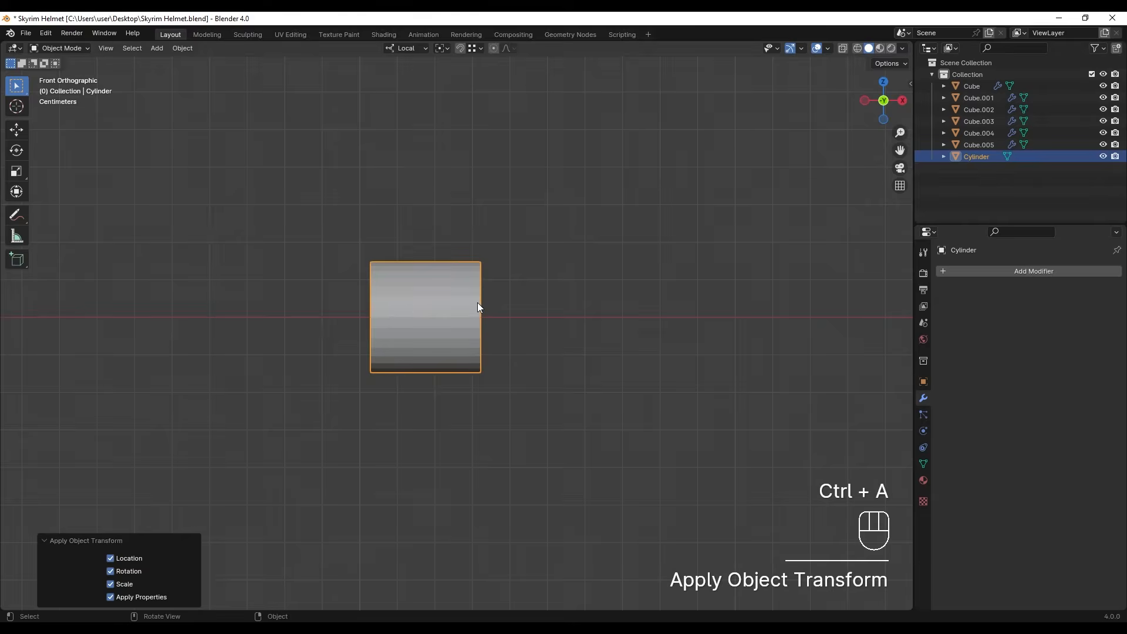
{"action": "scroll", "coordinate": [434, 304], "scroll_direction": "up", "scroll_amount": 5}
- With proportional editing on in wireframe, move the middle vertices of the cylinder's outer end about 0.067 m inward along local X
{"action": "key", "text": "Tab"}
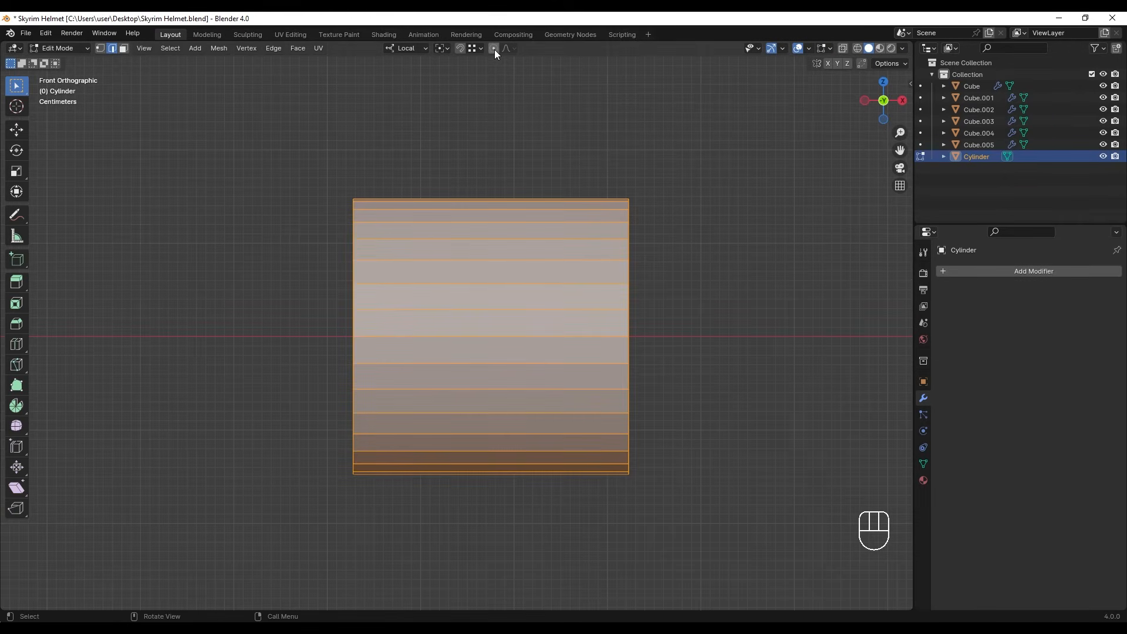
{"action": "left_click", "coordinate": [494, 48]}
{"action": "key", "text": "1"}
{"action": "key", "text": "z"}
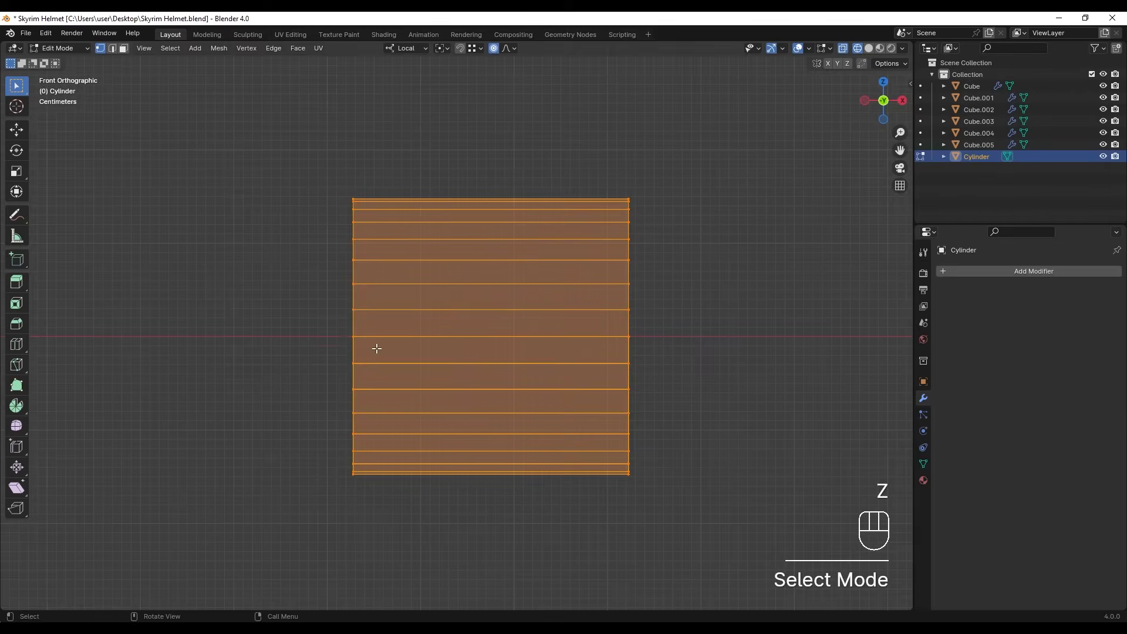
{"action": "middle_click_drag", "start_coordinate": [389, 355], "coordinate": [447, 346], "text": "shift"}
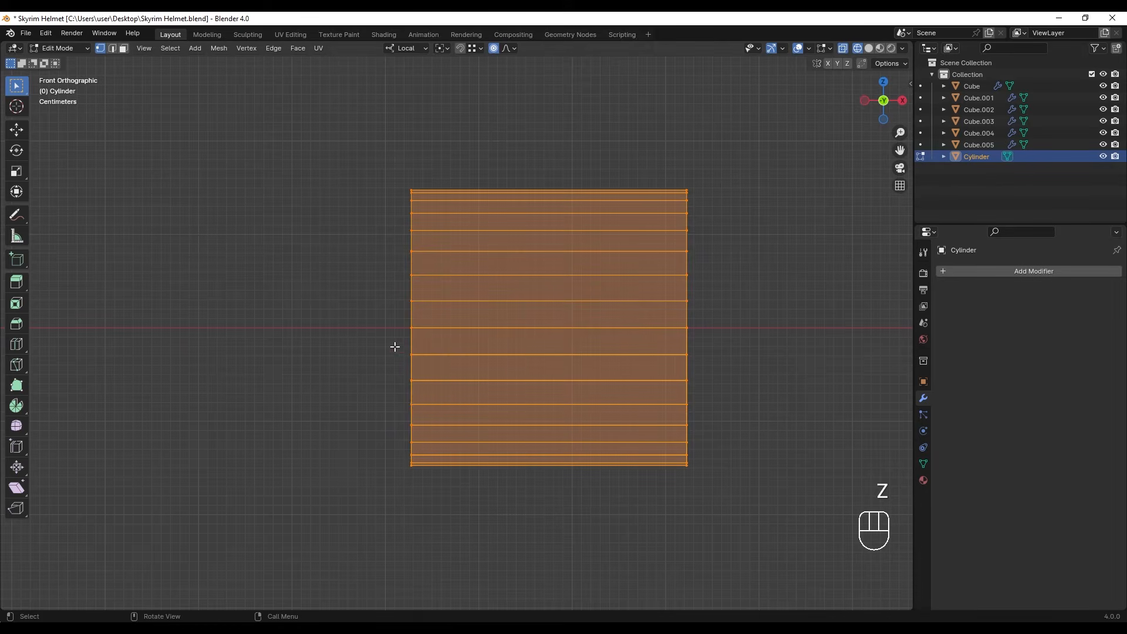
{"action": "left_click_drag", "start_coordinate": [369, 289], "coordinate": [415, 375]}
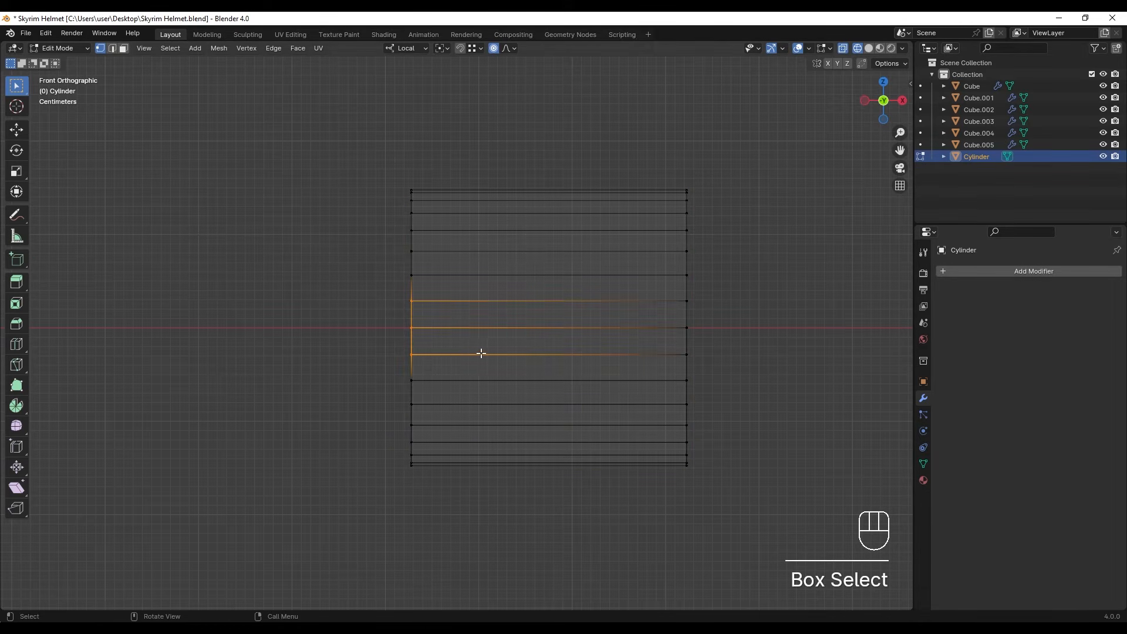
{"action": "key", "text": "g"}
{"action": "key", "text": "x"}
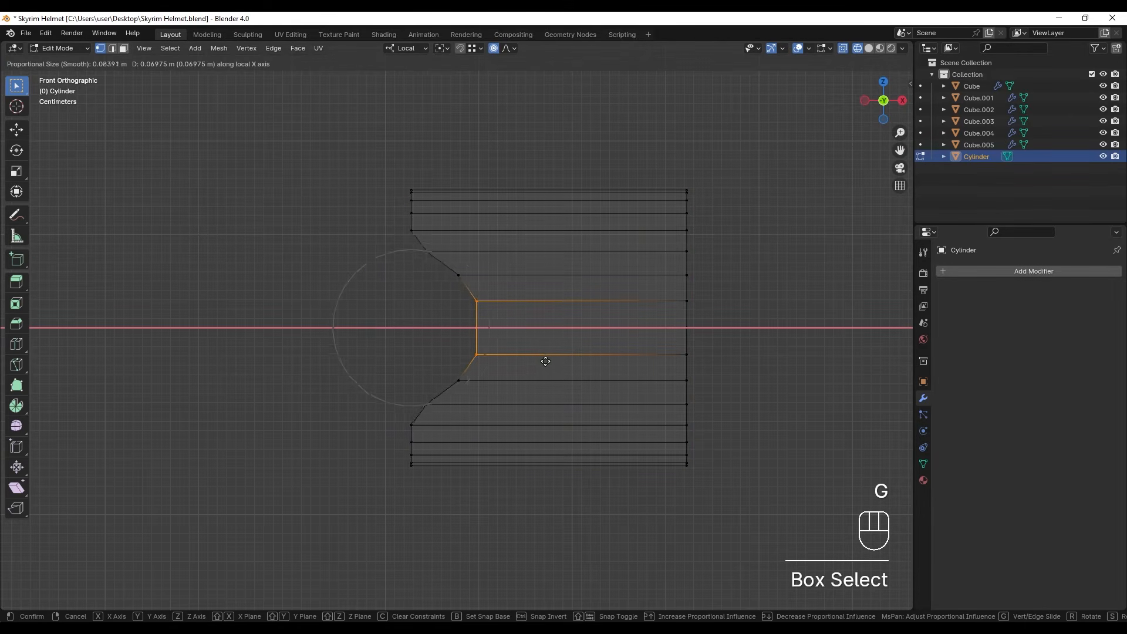
{"action": "scroll", "coordinate": [543, 361], "scroll_direction": "down", "scroll_amount": 9}
{"action": "scroll", "coordinate": [536, 361], "scroll_direction": "up", "scroll_amount": 4}
{"action": "left_click", "coordinate": [543, 360]}
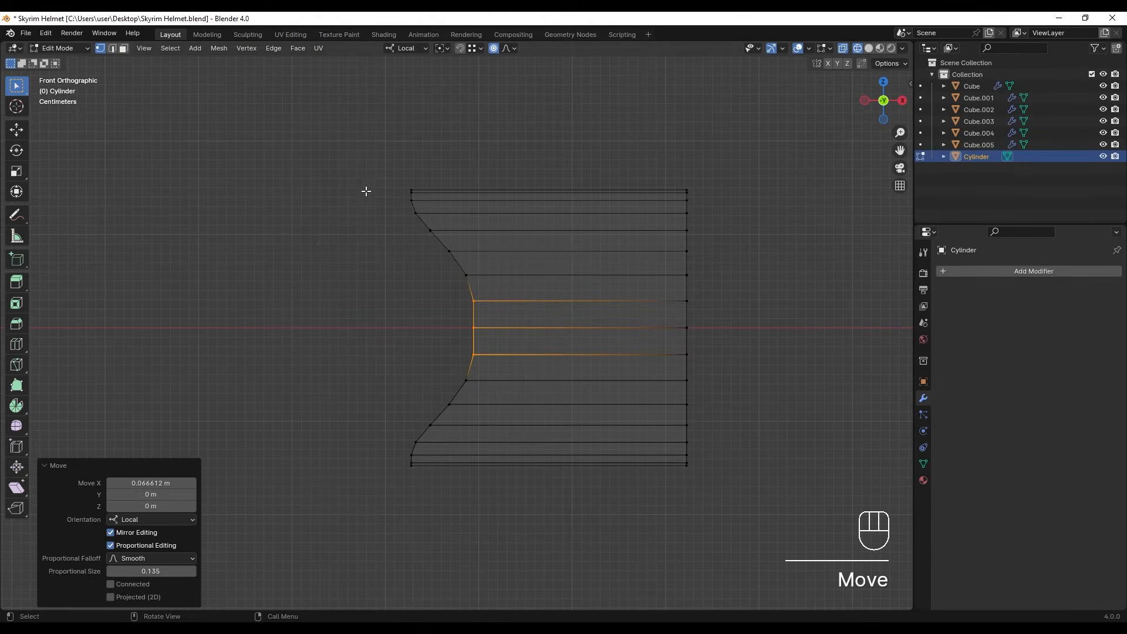
- Move the outer end's top vertices slightly outward and its bottom vertices about 0.029 m inward along local X
{"action": "left_click_drag", "start_coordinate": [368, 182], "coordinate": [428, 222]}
{"action": "key", "text": "g"}
{"action": "key", "text": "x"}
{"action": "left_click", "coordinate": [428, 225]}
{"action": "left_click_drag", "start_coordinate": [378, 438], "coordinate": [431, 508]}
{"action": "key", "text": "g"}
{"action": "left_click", "coordinate": [471, 505]}
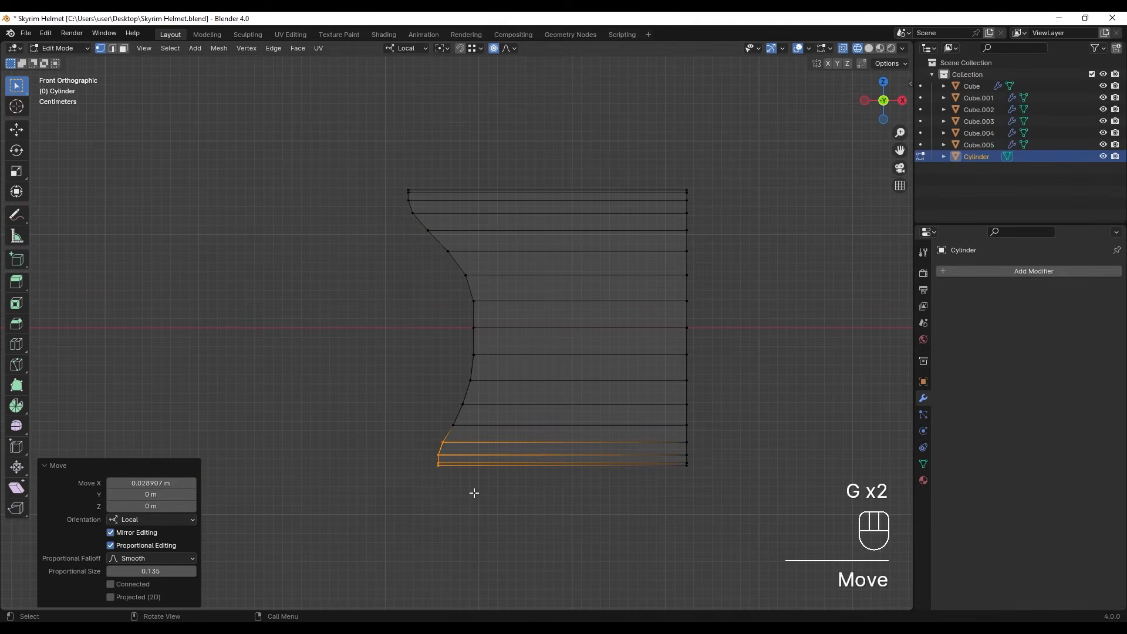
- Move the two middle vertex rows of the outer end a further 0.021 m or so inward along local X
{"action": "left_click_drag", "start_coordinate": [455, 315], "coordinate": [503, 361]}
{"action": "key", "text": "g"}
{"action": "key", "text": "x"}
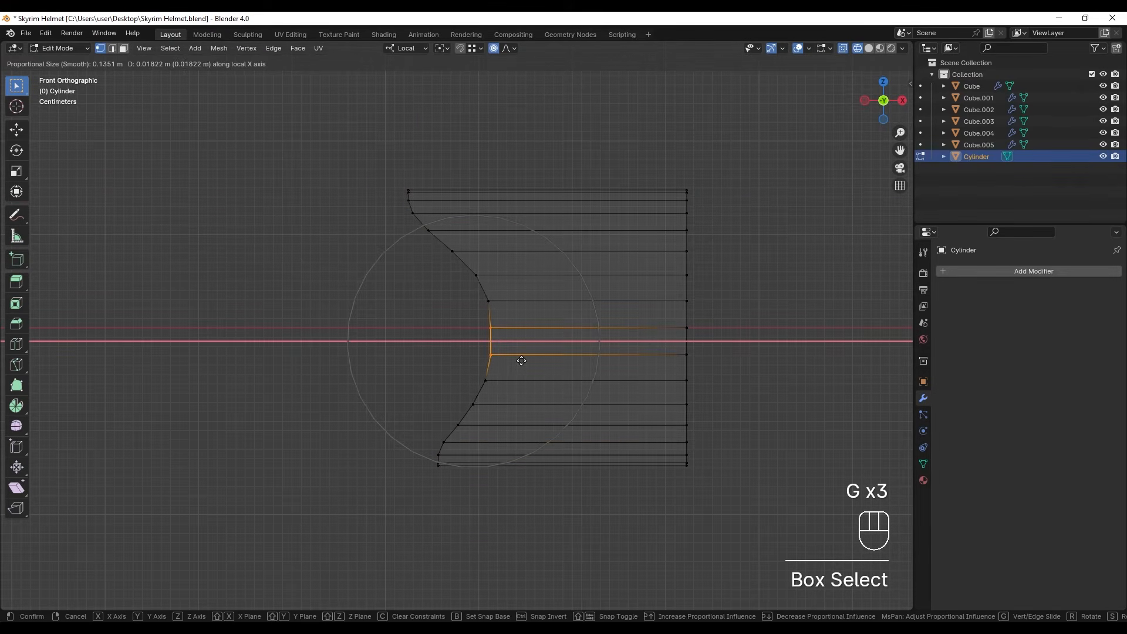
{"action": "left_click", "coordinate": [522, 360]}
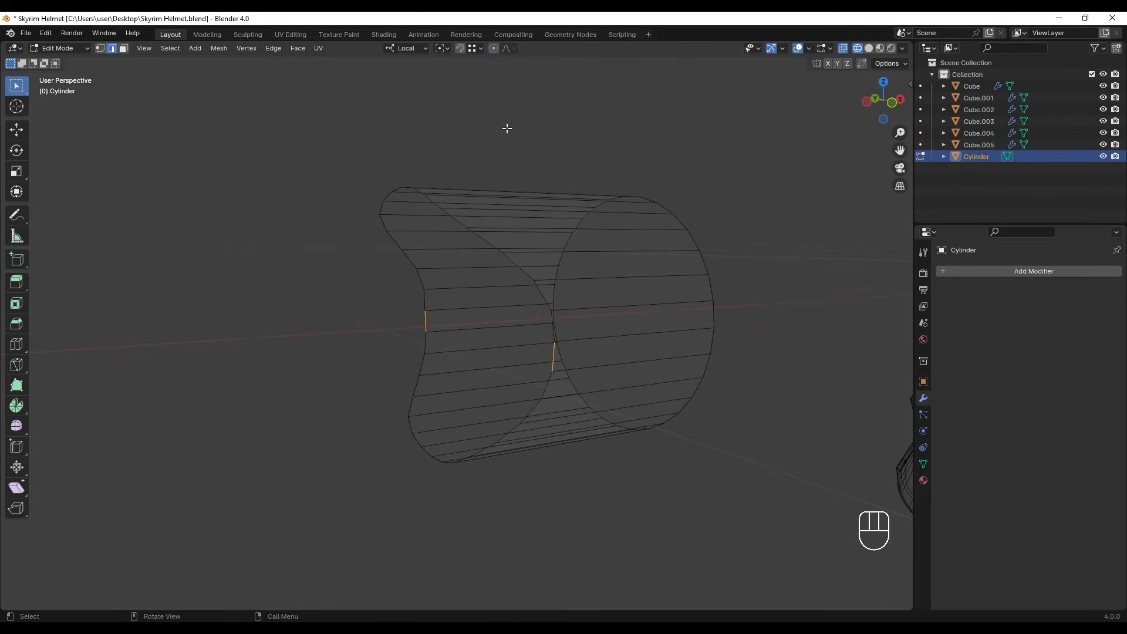
- Turn off proportional editing and extrude the curved outer end's edge loop outward along local X
{"action": "mouse_move", "coordinate": [539, 301]}
{"action": "middle_mouse_down"}
{"action": "mouse_move", "coordinate": [538, 319]}
{"action": "mouse_move", "coordinate": [553, 317]}
{"action": "middle_mouse_up"}
{"action": "left_click", "coordinate": [545, 330], "text": "alt"}
{"action": "middle_click_drag", "start_coordinate": [572, 371], "coordinate": [609, 370], "text": "alt"}
{"action": "scroll", "coordinate": [558, 365], "scroll_direction": "up", "scroll_amount": 1}
{"action": "key", "text": "e"}
{"action": "key", "text": "x"}
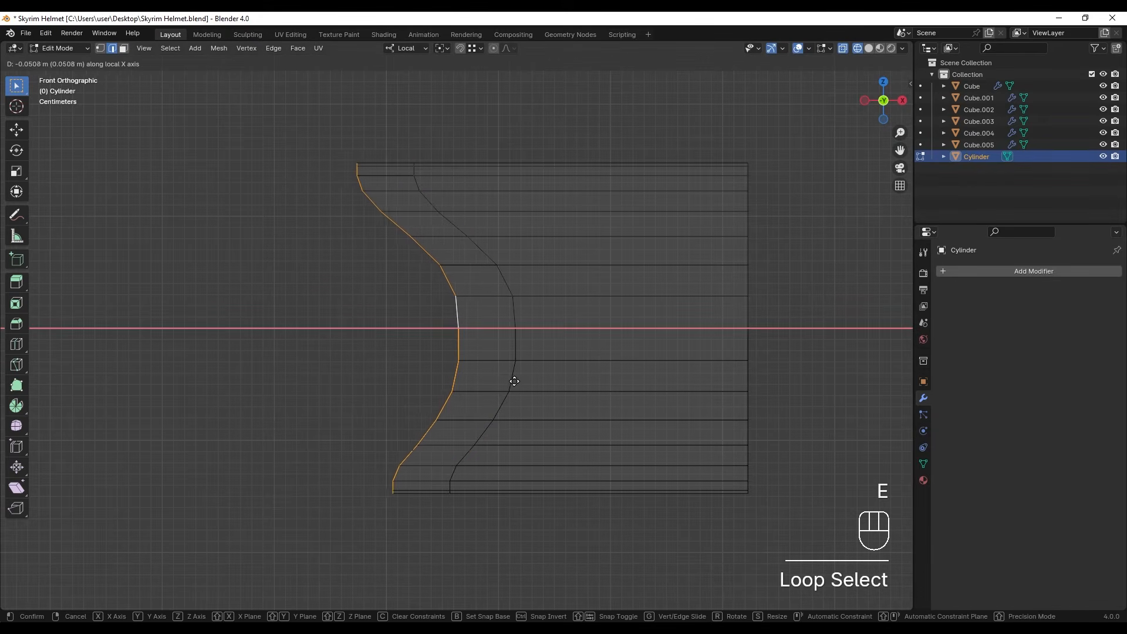
{"action": "left_click", "coordinate": [528, 396]}
- Scale down the extruded end loop and shift it along the cylinder's axis to form a tapered lip
{"action": "key", "text": "s"}
{"action": "left_click", "coordinate": [506, 392]}
{"action": "key", "text": "g"}
{"action": "left_click", "coordinate": [585, 398]}
- Select the curved loop behind the tapered lip and scale it up to about 1.142
{"action": "middle_click_drag", "start_coordinate": [586, 398], "coordinate": [485, 300]}
{"action": "left_click", "coordinate": [492, 281], "text": "alt"}
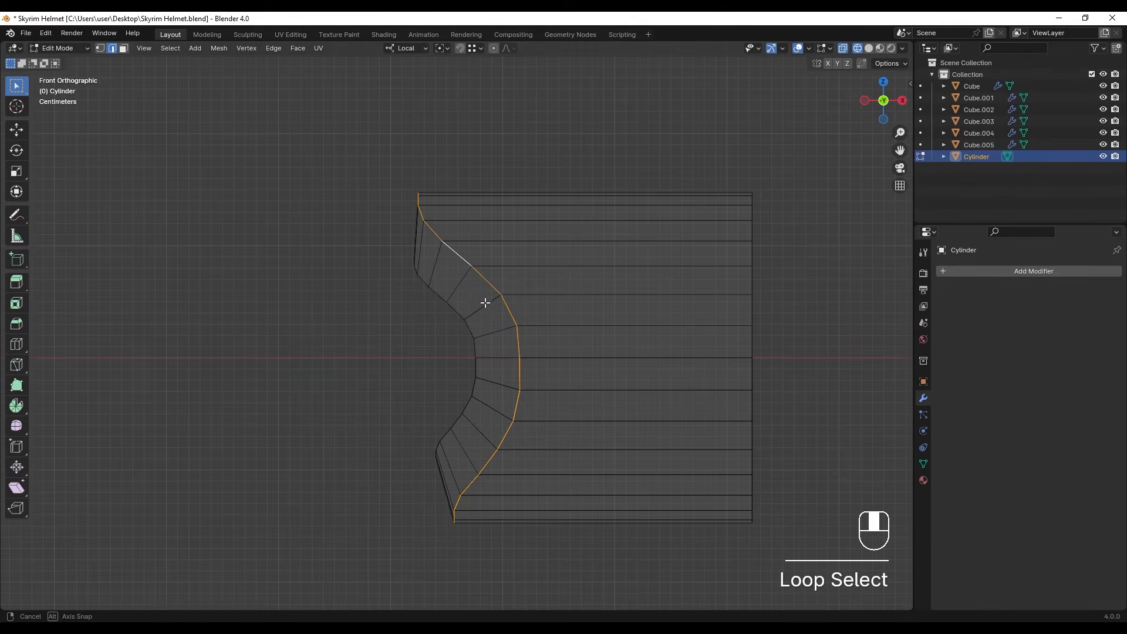
{"action": "key", "text": "s"}
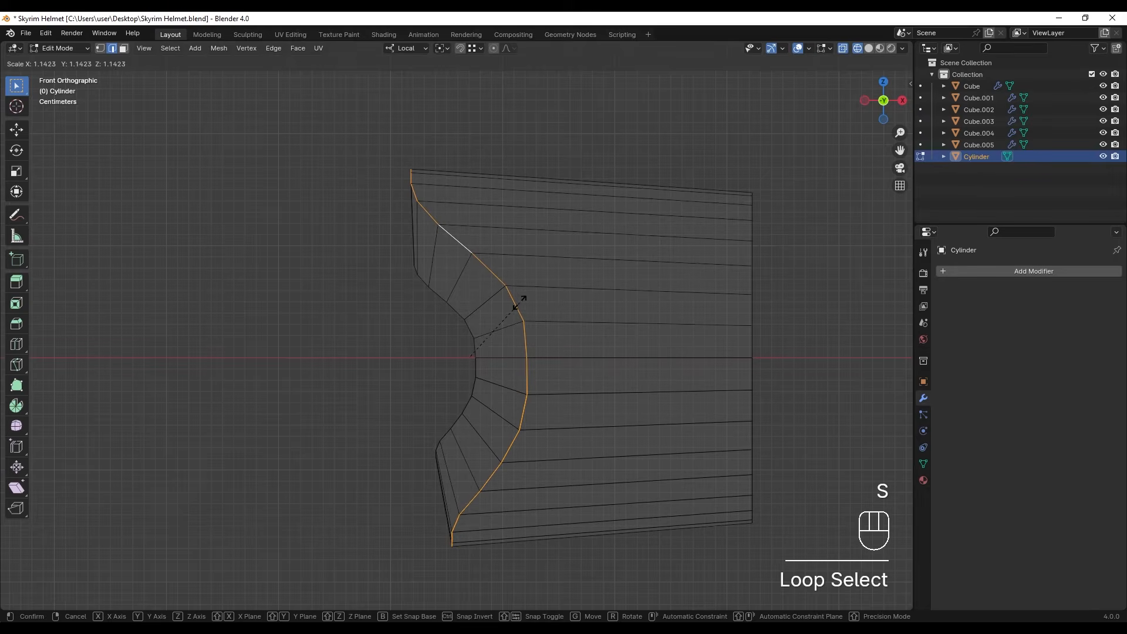
{"action": "left_click", "coordinate": [521, 303]}
- Bevel the enlarged curved loop into a single-segment band and scale that band up further
{"action": "key", "text": "ctrl+b"}
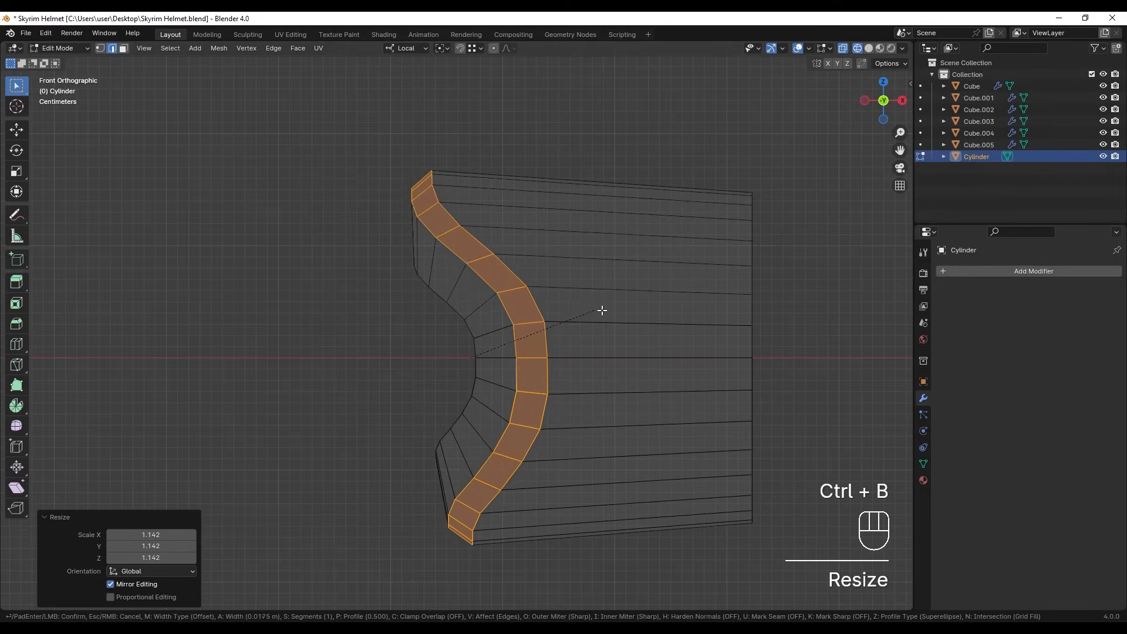
{"action": "left_click", "coordinate": [599, 310]}
{"action": "key", "text": "s"}
{"action": "left_click", "coordinate": [648, 315]}
- Return to object mode, add a level 2 Subdivision modifier to the cylinder and switch to solid shading
{"action": "key", "text": "Tab"}
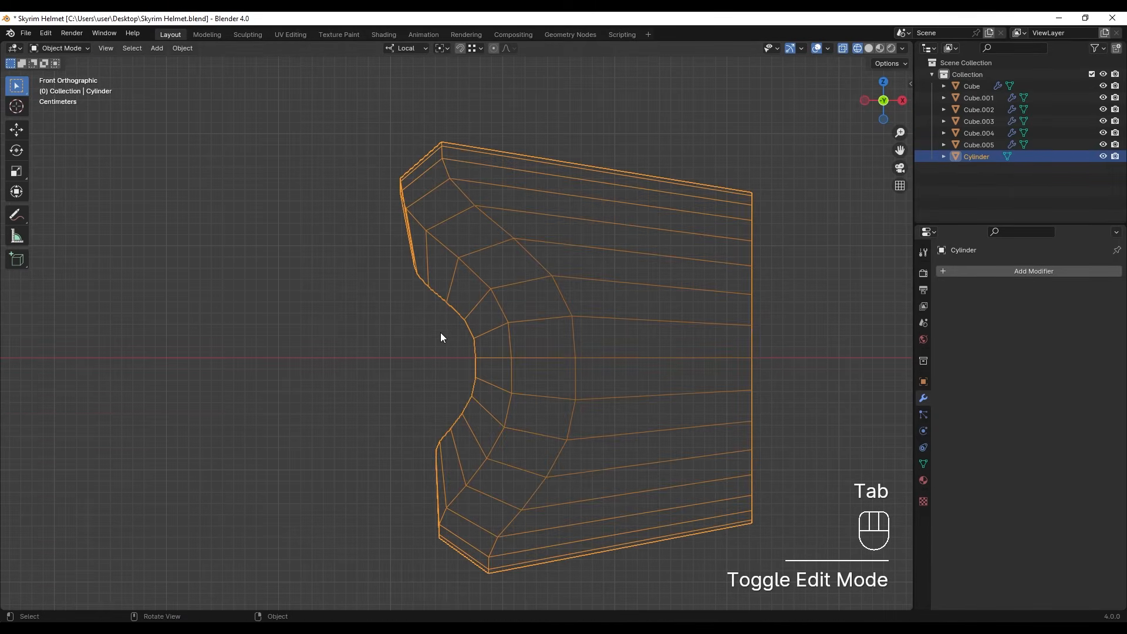
{"action": "key", "text": "ctrl+2"}
{"action": "key", "text": "z"}
{"action": "left_click", "coordinate": [632, 330]}
{"action": "scroll", "coordinate": [599, 328], "scroll_direction": "down", "scroll_amount": 3}
{"action": "middle_click_drag", "start_coordinate": [566, 320], "coordinate": [643, 327]}
{"action": "scroll", "coordinate": [535, 328], "scroll_direction": "up", "scroll_amount": 3}
{"action": "middle_click_drag", "start_coordinate": [535, 329], "coordinate": [505, 328]}
- Extrude the cylinder's small open end loop about 0.108 m outward along local X and scale it to about 0.791
{"action": "key", "text": "Tab"}
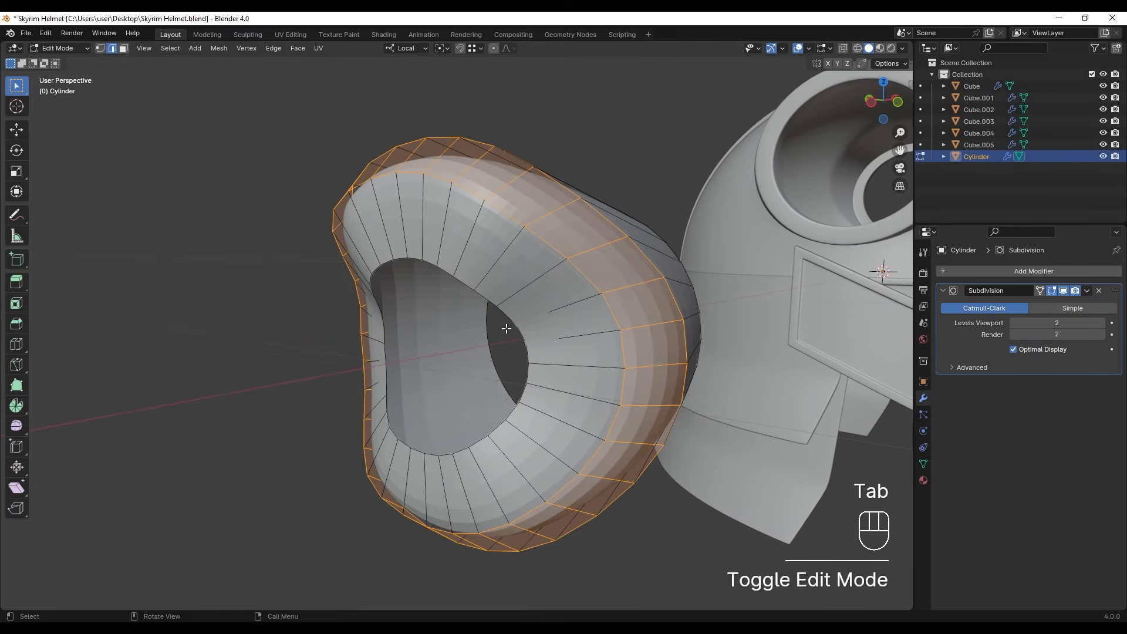
{"action": "left_click", "coordinate": [486, 304], "text": "alt"}
{"action": "left_click", "coordinate": [488, 301], "text": "alt"}
{"action": "middle_click_drag", "start_coordinate": [561, 371], "coordinate": [534, 366]}
{"action": "key", "text": "e"}
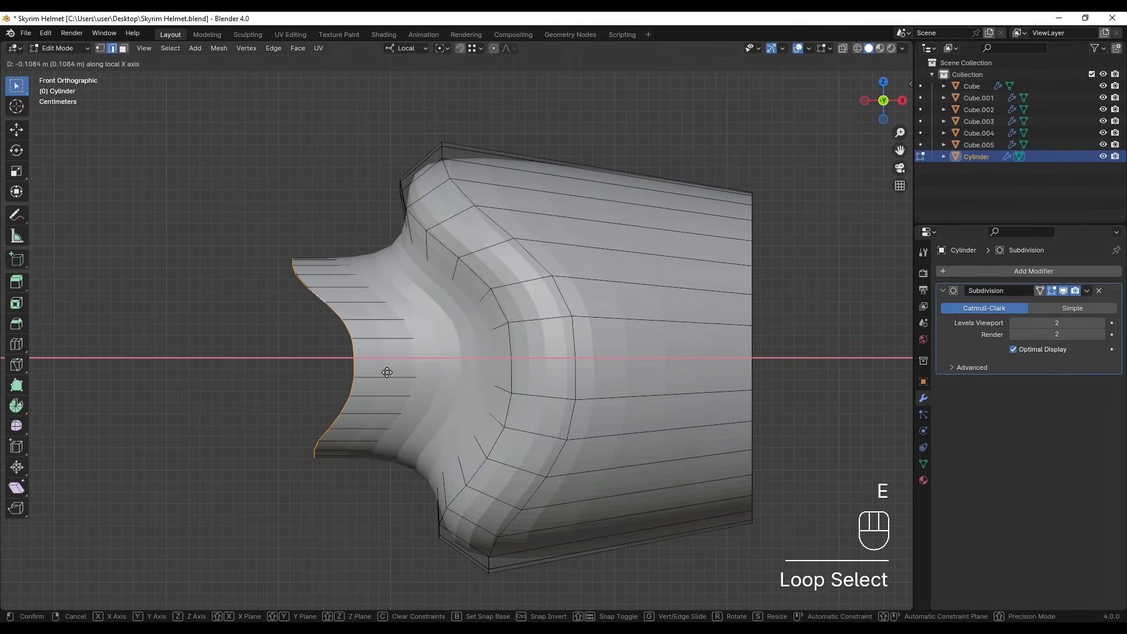
{"action": "left_click", "coordinate": [385, 373]}
{"action": "key", "text": "s"}
{"action": "left_click", "coordinate": [479, 377]}
- Flatten the extruded end loop by scaling it to 0 along local X and move it about 0.013 m inward
{"action": "key", "text": "s"}
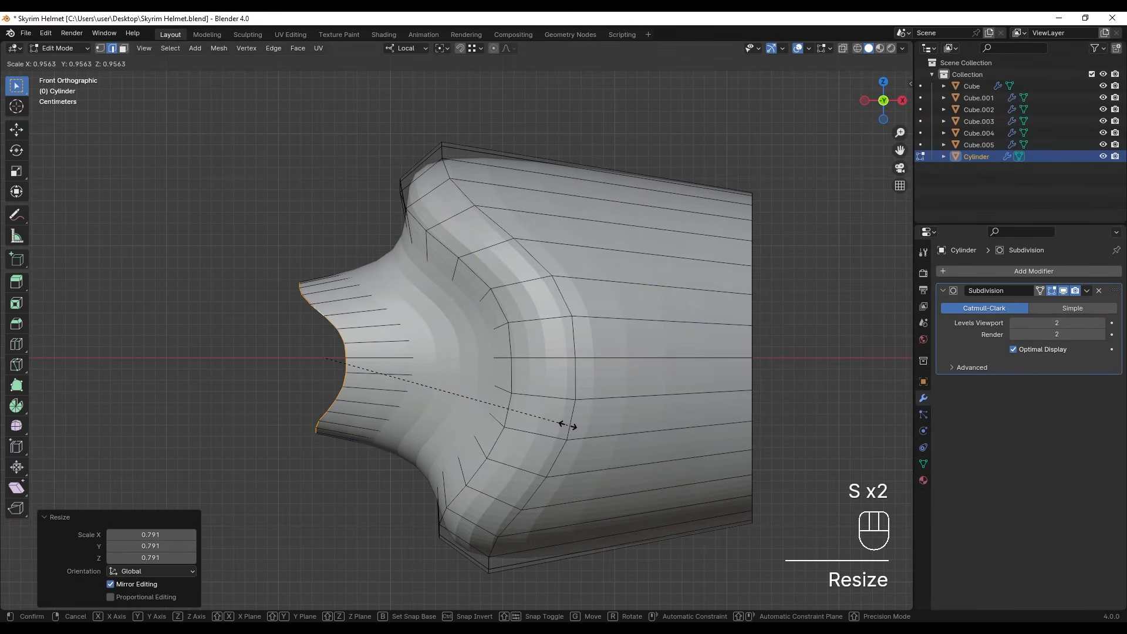
{"action": "key", "text": "x"}
{"action": "key", "text": "0"}
{"action": "left_click", "coordinate": [471, 409]}
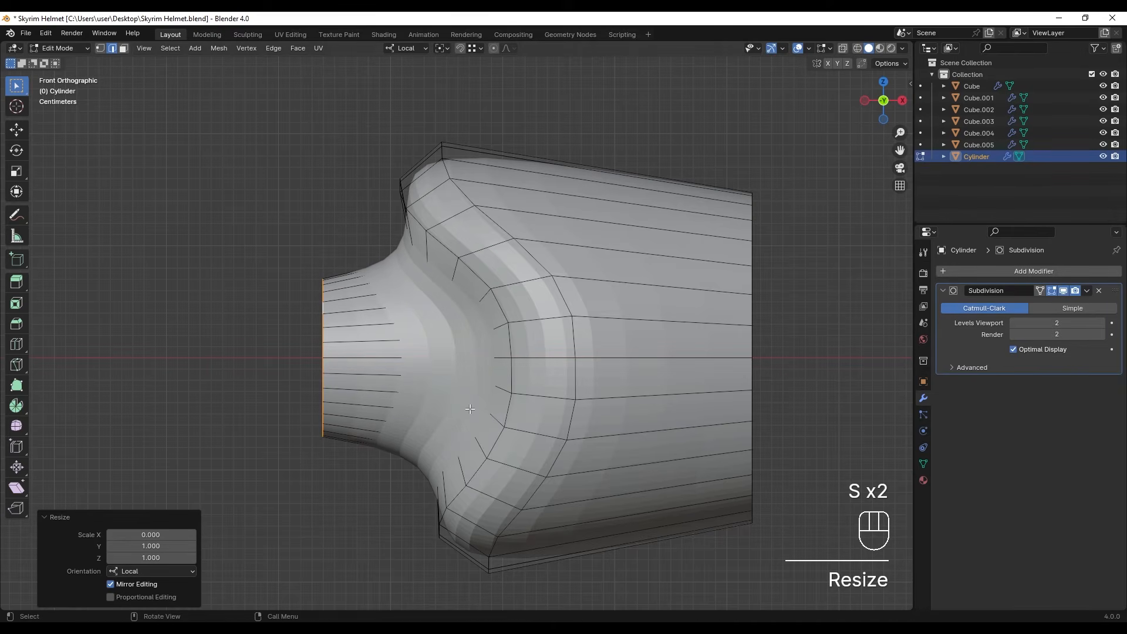
{"action": "key", "text": "g"}
{"action": "key", "text": "x"}
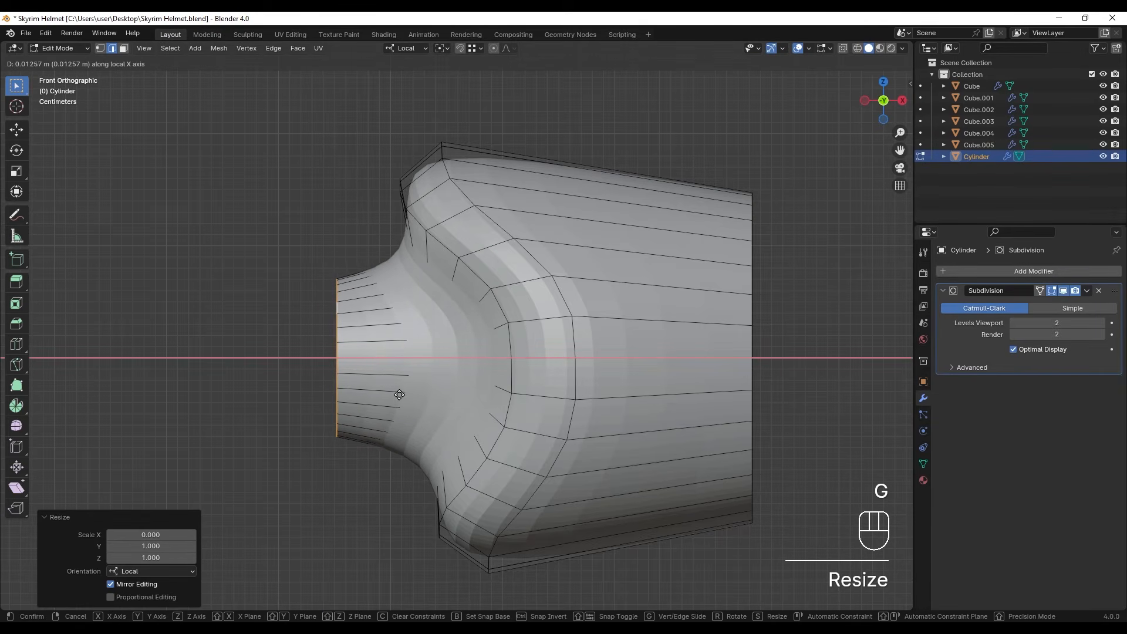
{"action": "left_click", "coordinate": [397, 393]}
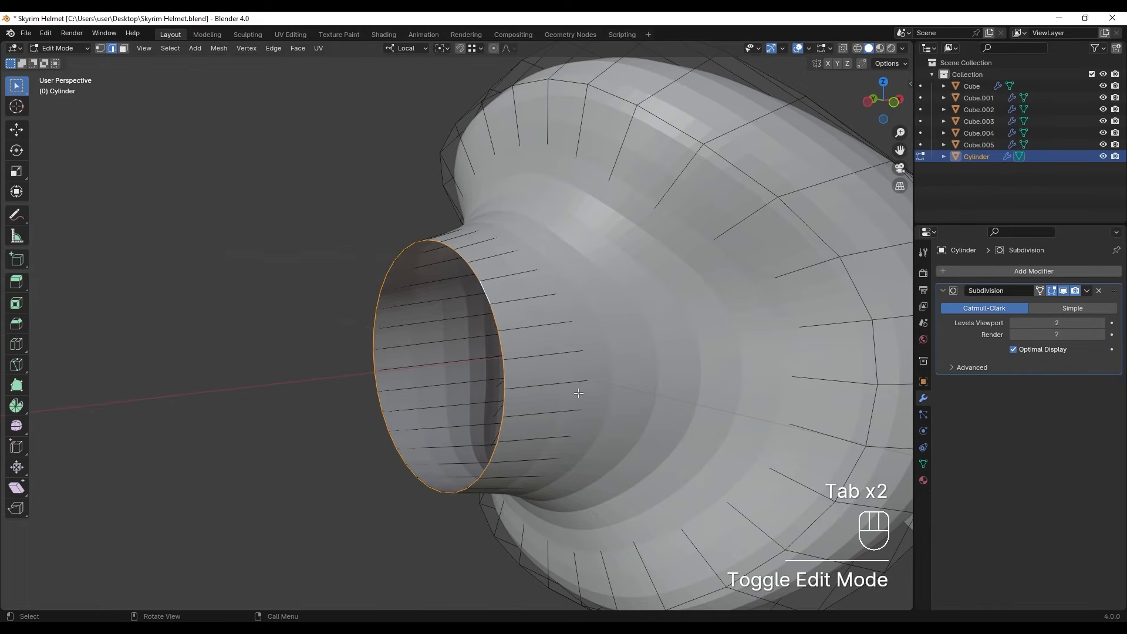
- Fill the flattened end opening with a face and inset it twice, the second time by about 0.019 m
{"action": "key", "text": "f"}
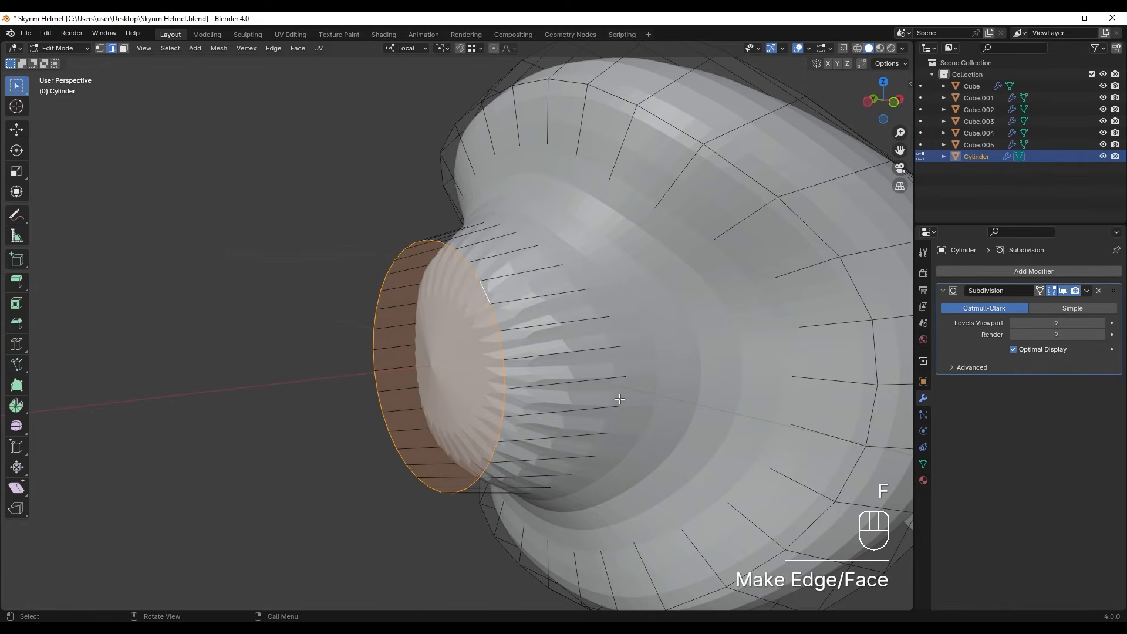
{"action": "key", "text": "i"}
{"action": "left_click", "coordinate": [596, 396]}
{"action": "key", "text": "i"}
{"action": "left_click", "coordinate": [561, 393]}
- Merge the cylinder's inner end face at its center and turn off the Subdivision modifier's display in edit mode
{"action": "key", "text": "n"}
{"action": "key", "text": "n"}
{"action": "key", "text": "m"}
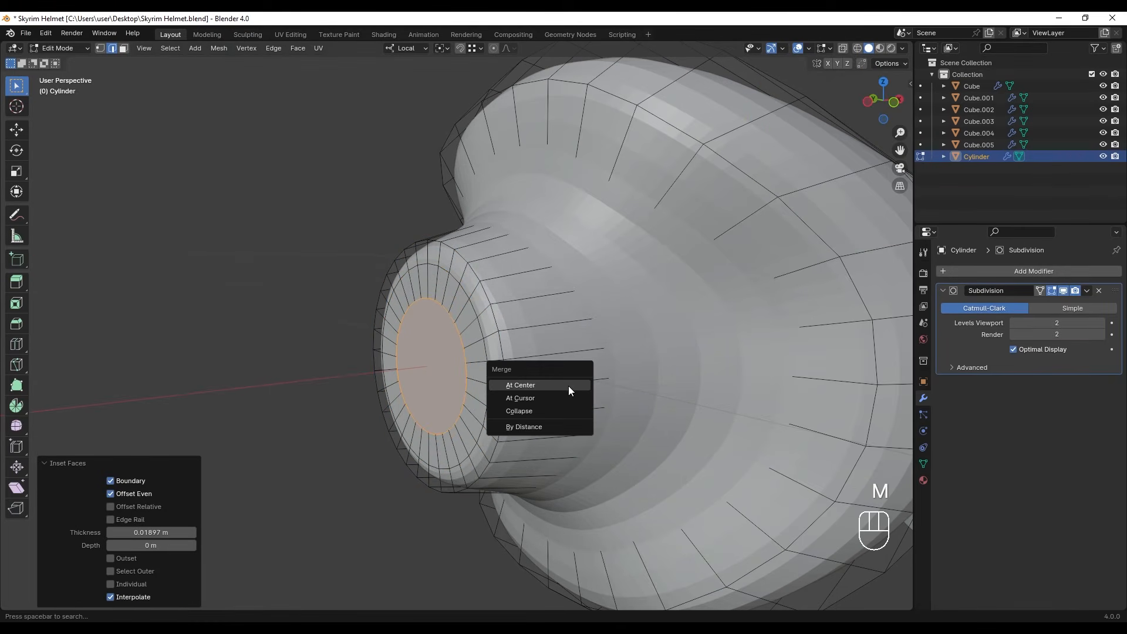
{"action": "left_click", "coordinate": [568, 386]}
{"action": "key", "text": "Tab"}
{"action": "middle_click_drag", "start_coordinate": [590, 400], "coordinate": [549, 358]}
{"action": "key", "text": "Tab"}
{"action": "left_click", "coordinate": [1052, 290]}
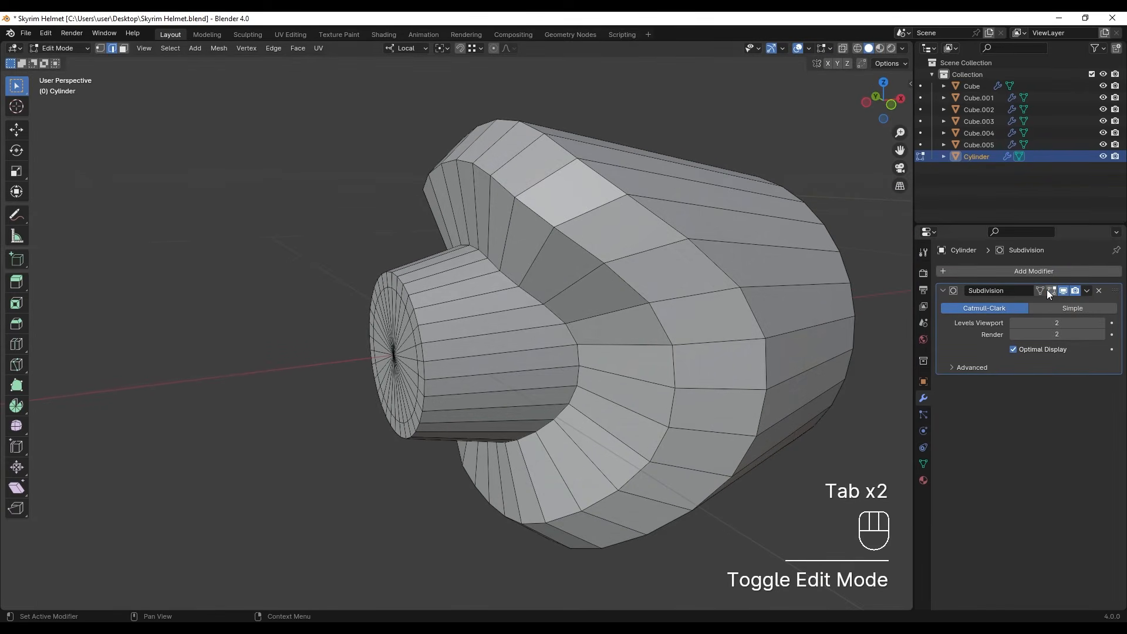
- Bevel the edge loop where the cylinder's narrow neck meets the wider body, and return to object mode
{"action": "left_click", "coordinate": [537, 298], "text": "alt"}
{"action": "middle_click_drag", "start_coordinate": [570, 334], "coordinate": [546, 333], "text": "shift"}
{"action": "key", "text": "ctrl+b"}
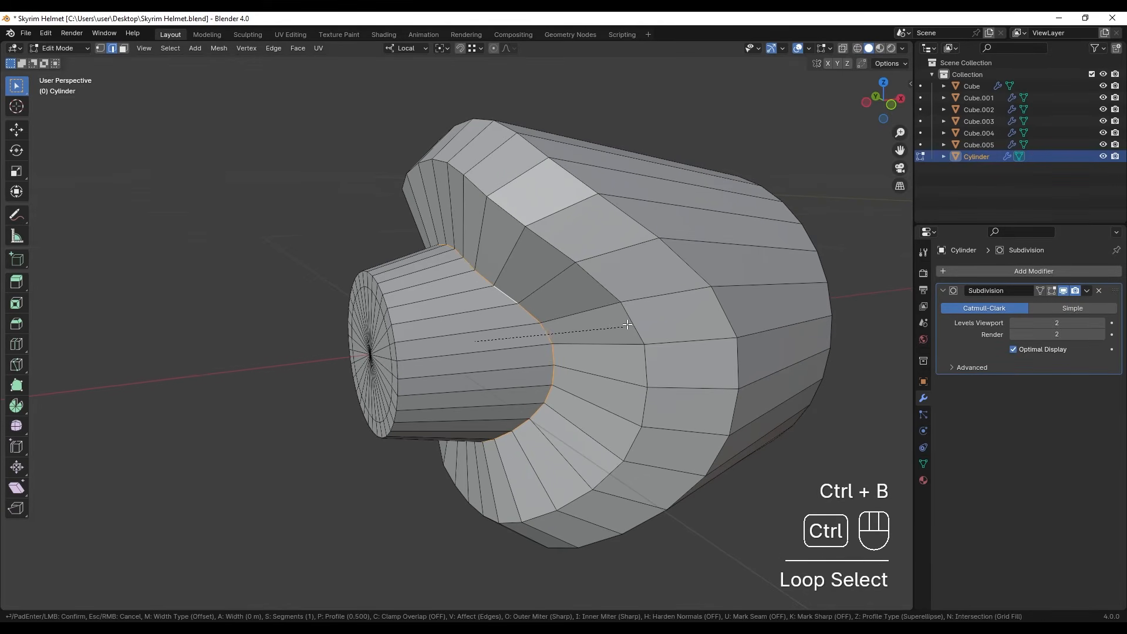
{"action": "left_click", "coordinate": [535, 344], "text": "shift"}
{"action": "key", "text": "Tab"}
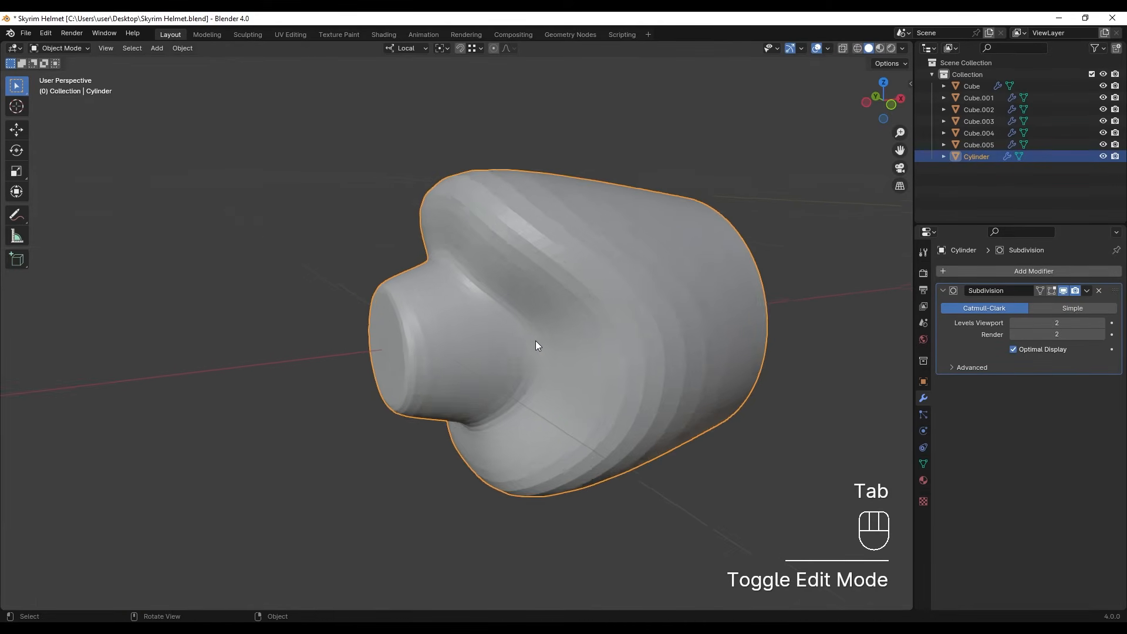
{"action": "middle_click_drag", "start_coordinate": [535, 345], "coordinate": [463, 332]}
- Scale the outer ridge edge loop of the cylinder to about 1.064 and bevel it
{"action": "key", "text": "Tab"}
{"action": "left_click", "coordinate": [594, 344], "text": "alt"}
{"action": "key", "text": "s"}
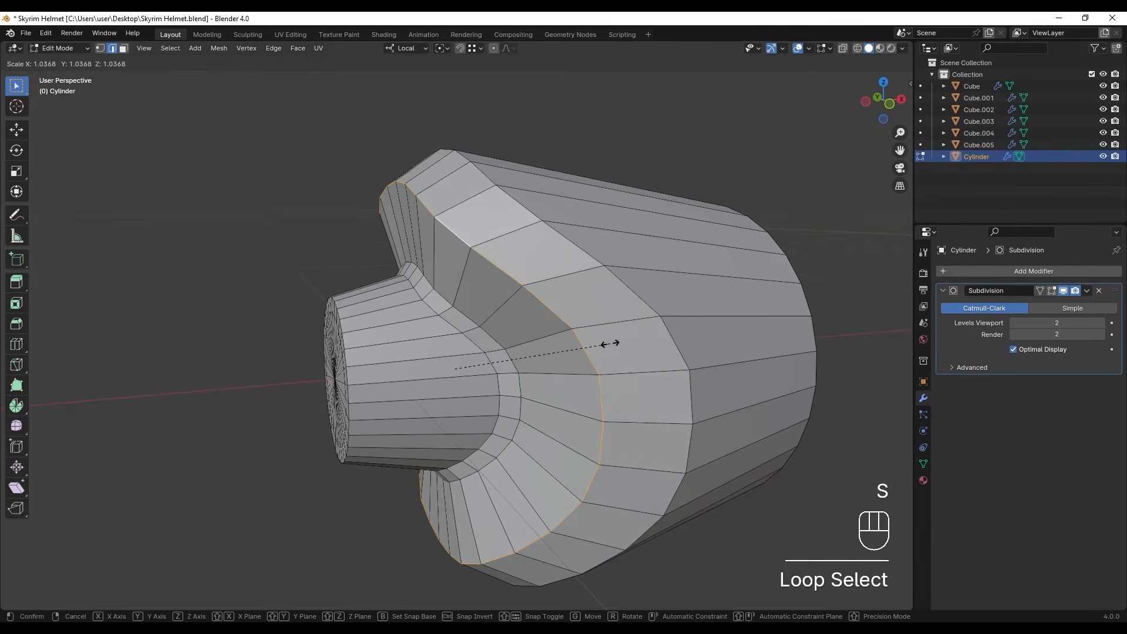
{"action": "left_click", "coordinate": [621, 346], "text": "shift"}
{"action": "key", "text": "ctrl+b"}
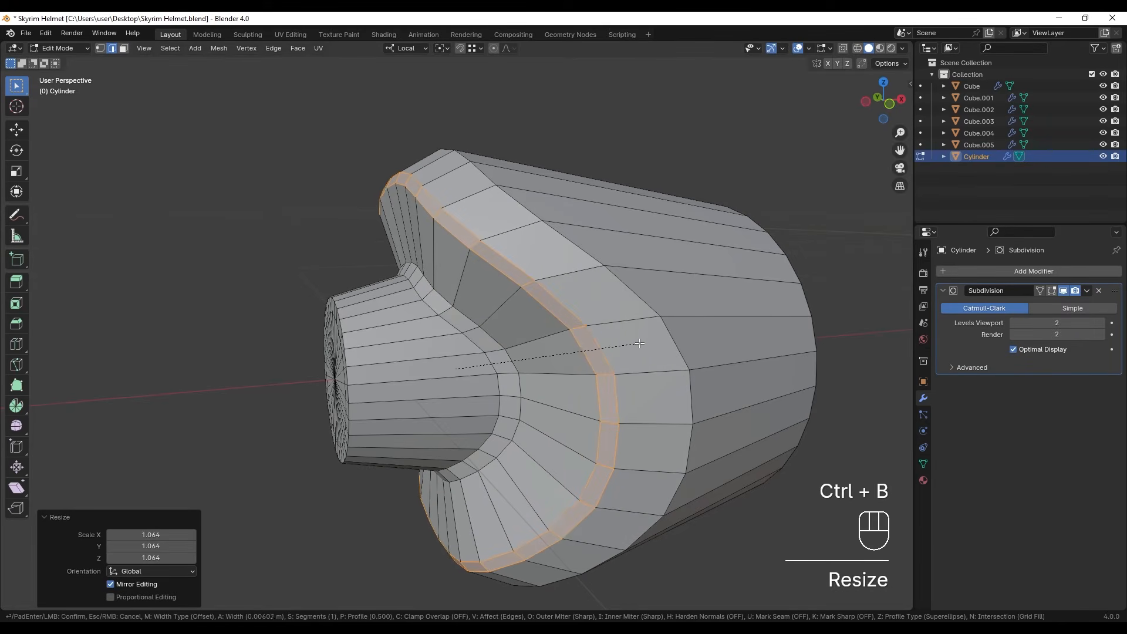
{"action": "left_click", "coordinate": [557, 349], "text": "shift"}
{"action": "key", "text": "Tab"}
- Move the cylinder's wide open end loop about 0.08 m inward along local X and scale it up slightly
{"action": "key", "text": "g"}
{"action": "middle_click_drag", "start_coordinate": [790, 385], "coordinate": [757, 382]}
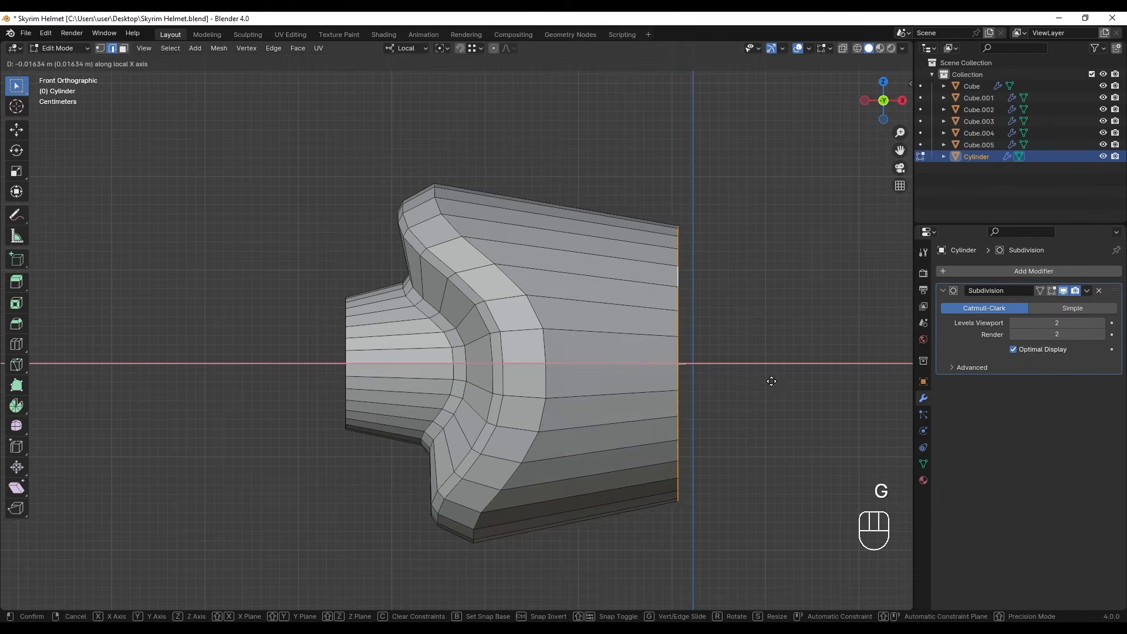
{"action": "left_click", "coordinate": [723, 378]}
{"action": "key", "text": "s"}
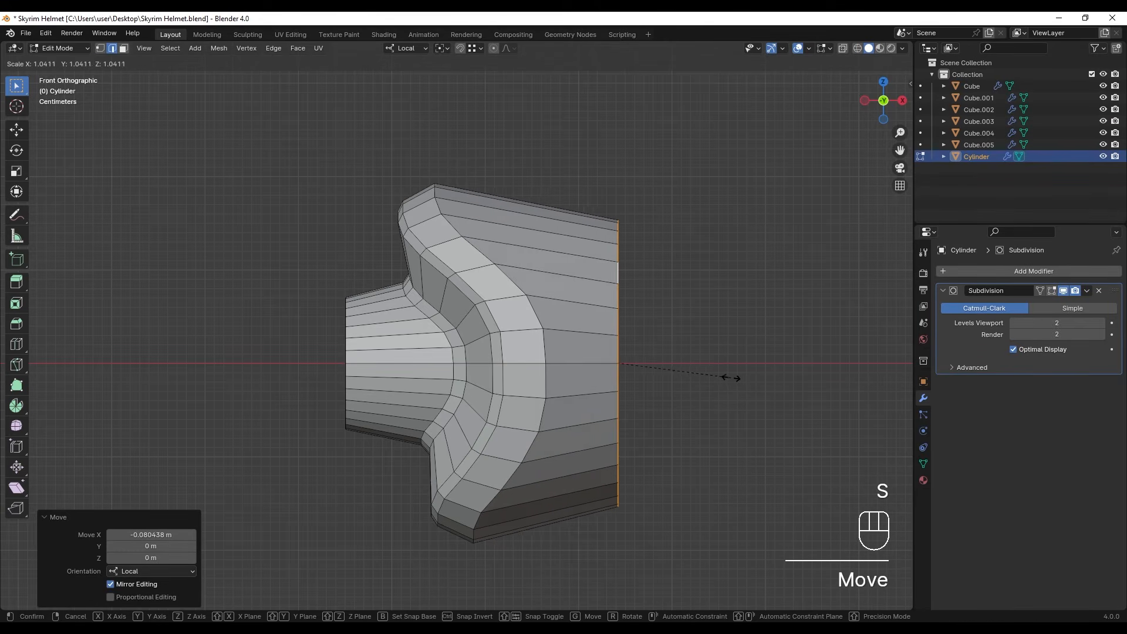
{"action": "left_click", "coordinate": [756, 380]}
{"action": "key", "text": "Tab"}
- Apply smooth shading to the cylinder and view it from the front
{"action": "middle_click_drag", "start_coordinate": [755, 380], "coordinate": [558, 367]}
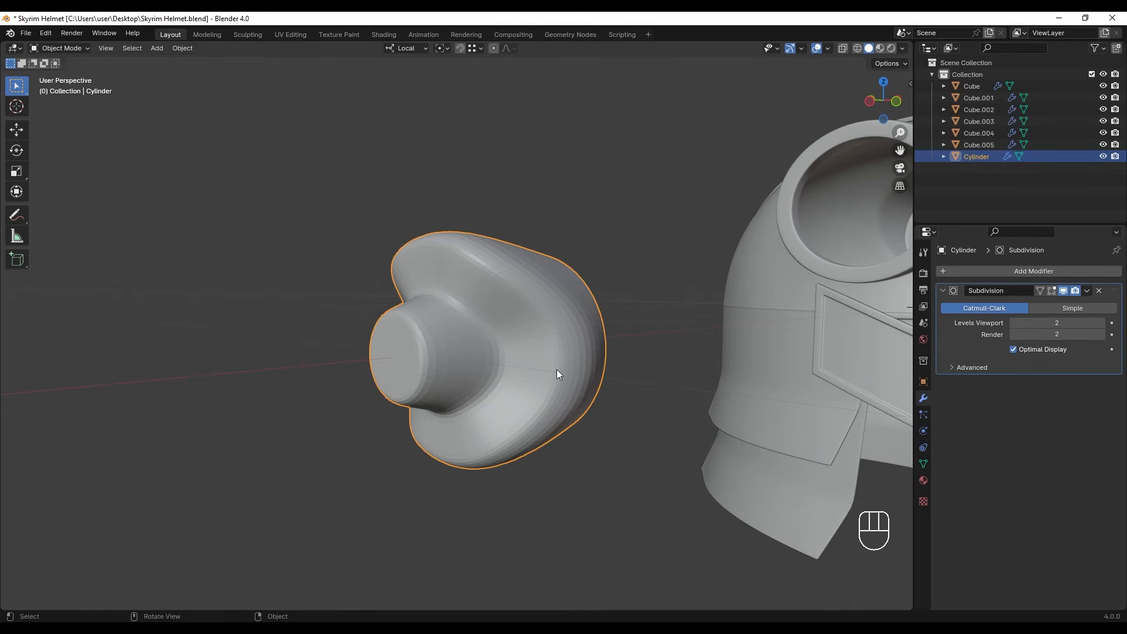
{"action": "right_click", "coordinate": [524, 309]}
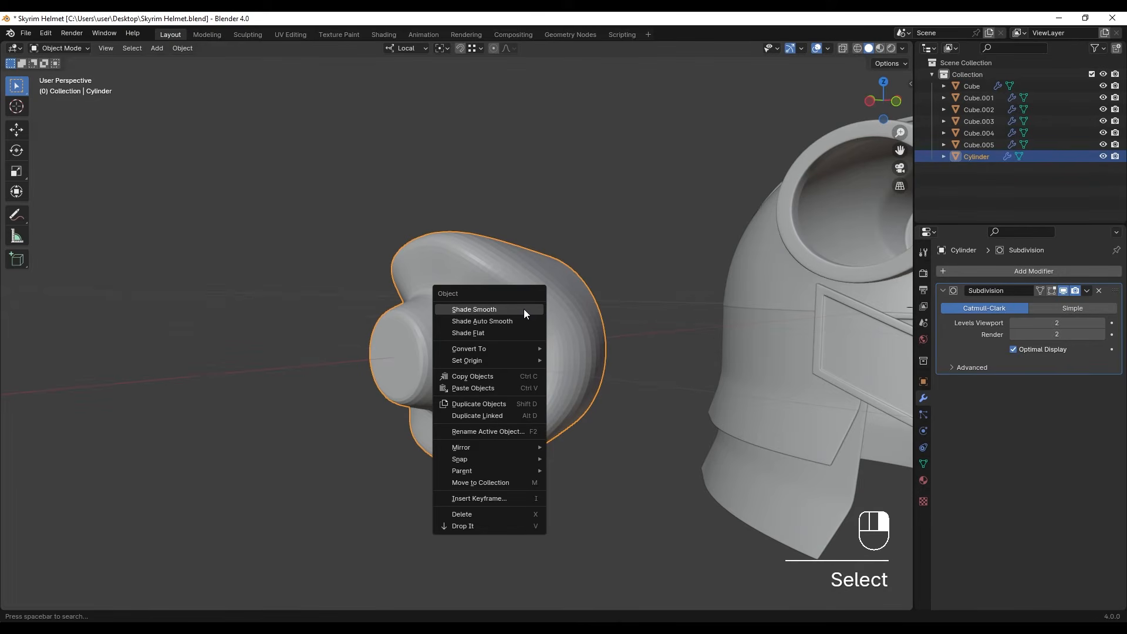
{"action": "left_click", "coordinate": [524, 309]}
{"action": "key", "text": "KP_Divide"}
{"action": "key", "text": "KP_1"}
- Set the cylinder's origin to its geometry and snap the 3D cursor to the cylinder
{"action": "left_click", "coordinate": [480, 294]}
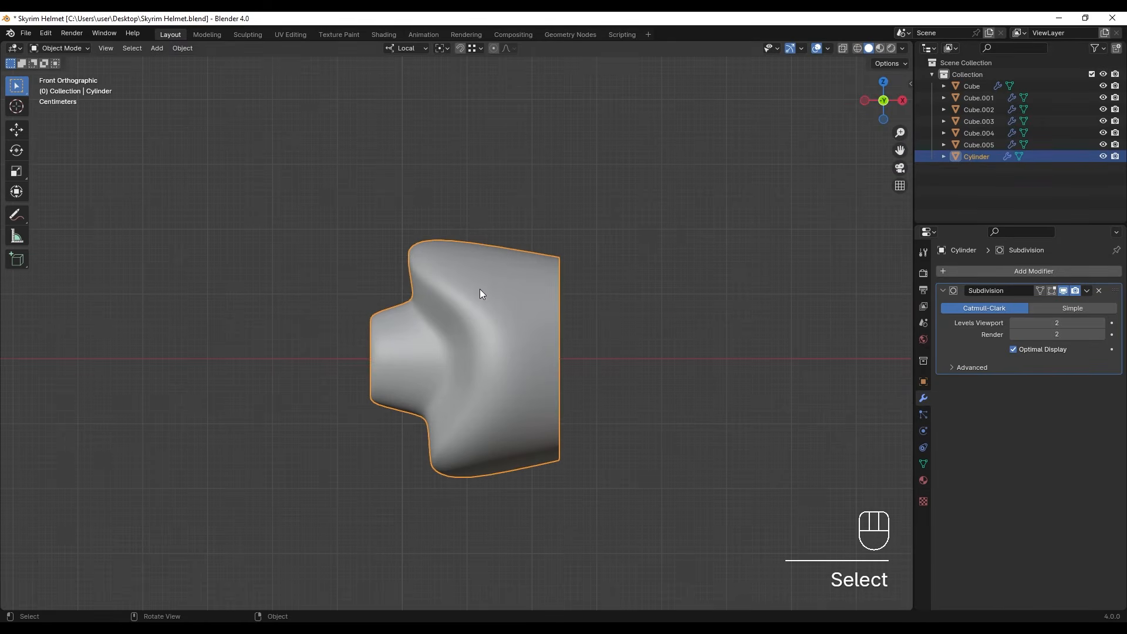
{"action": "right_click", "coordinate": [478, 287]}
{"action": "mouse_move", "coordinate": [466, 339]}
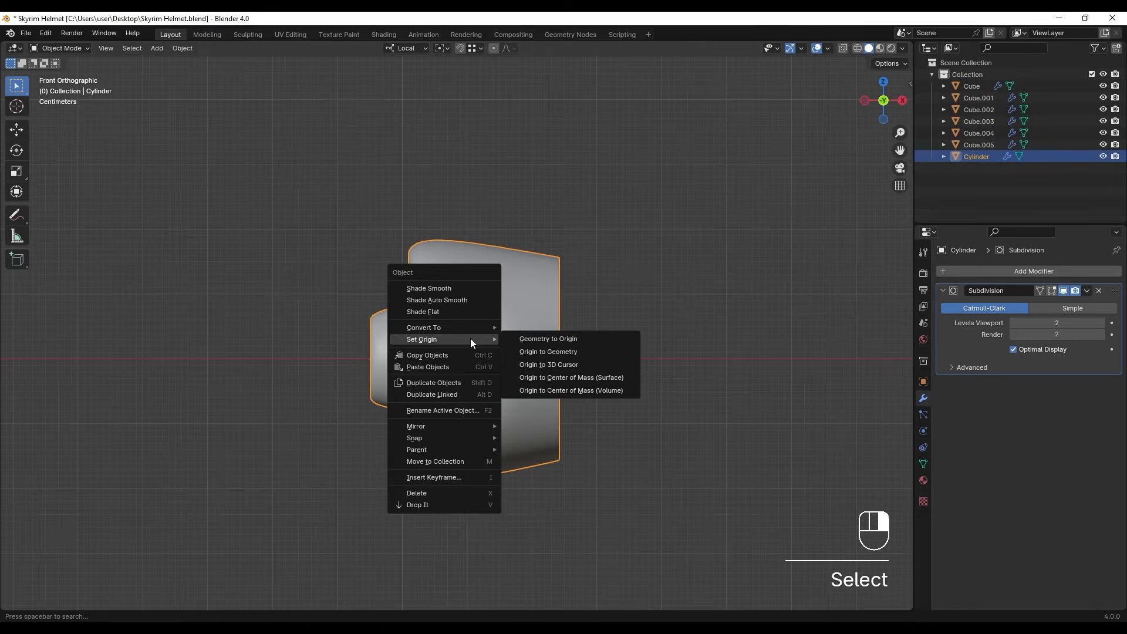
{"action": "left_click", "coordinate": [573, 354]}
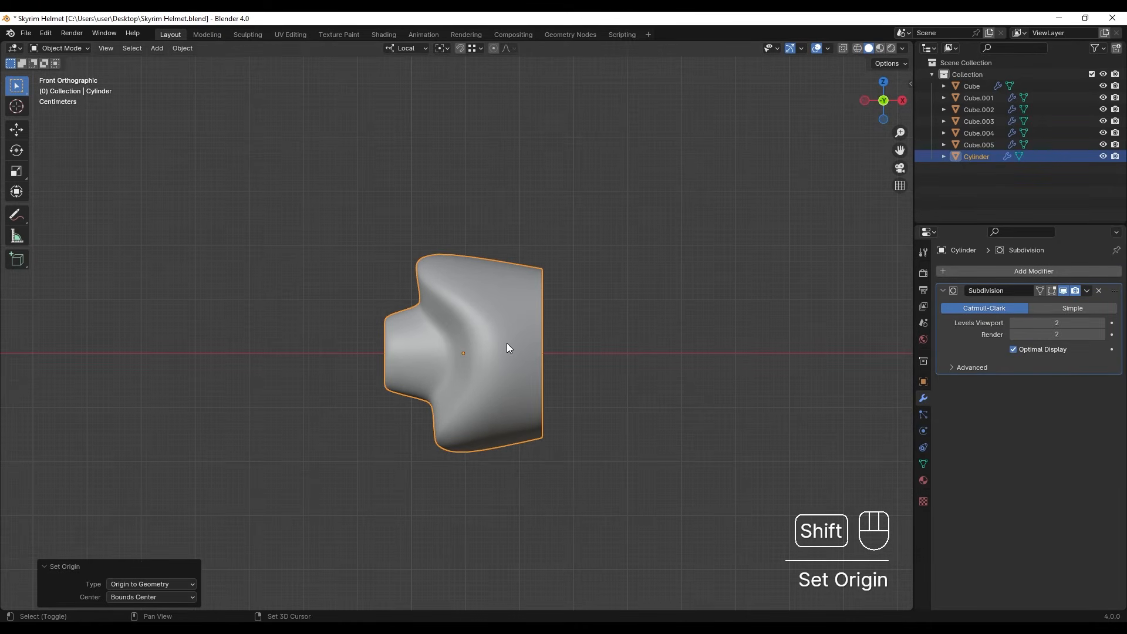
{"action": "key", "text": "shift+s"}
{"action": "left_click", "coordinate": [515, 411]}
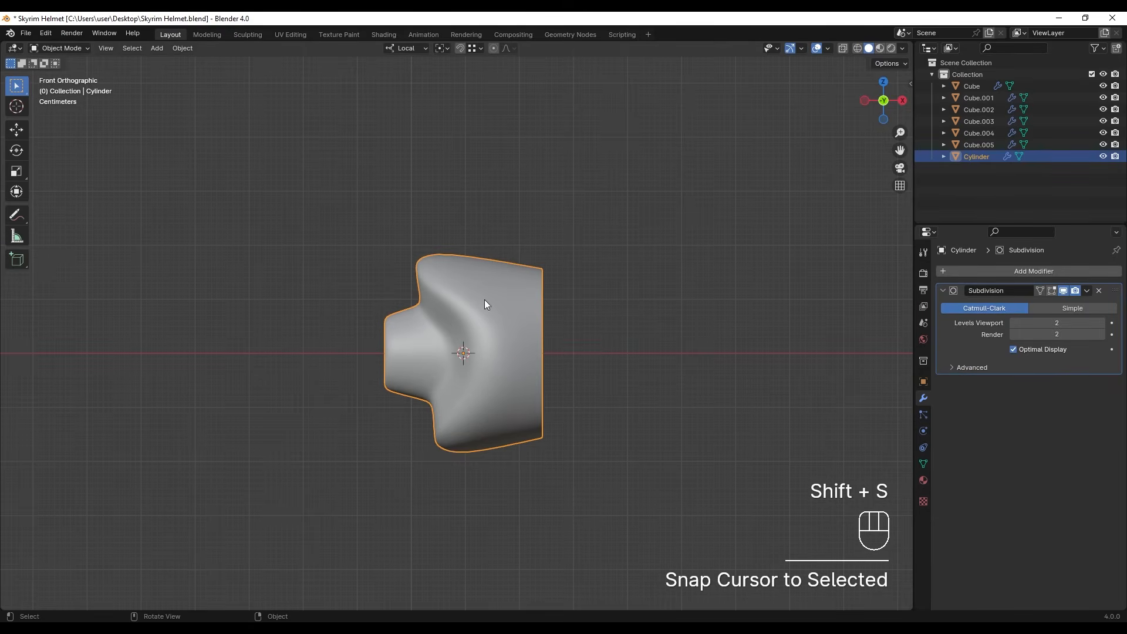
- Add a Bezier curve at the 3D cursor with a radius of 1 m
{"action": "middle_click_drag", "start_coordinate": [440, 328], "coordinate": [472, 267]}
{"action": "key", "text": "shift+a"}
{"action": "mouse_move", "coordinate": [464, 271]}
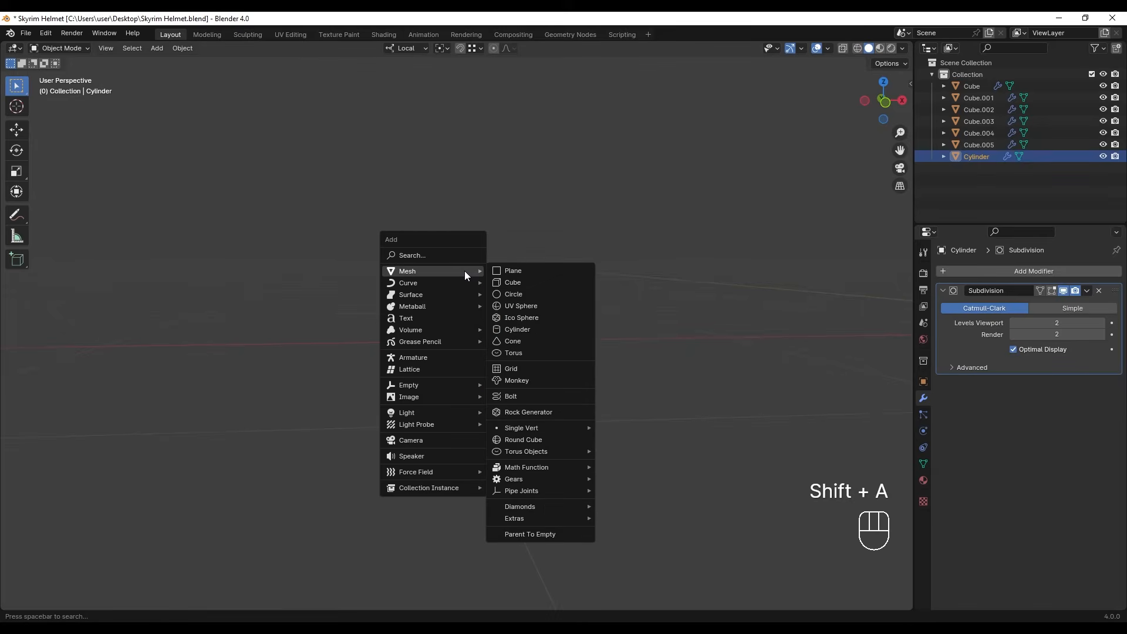
{"action": "left_click", "coordinate": [533, 288]}
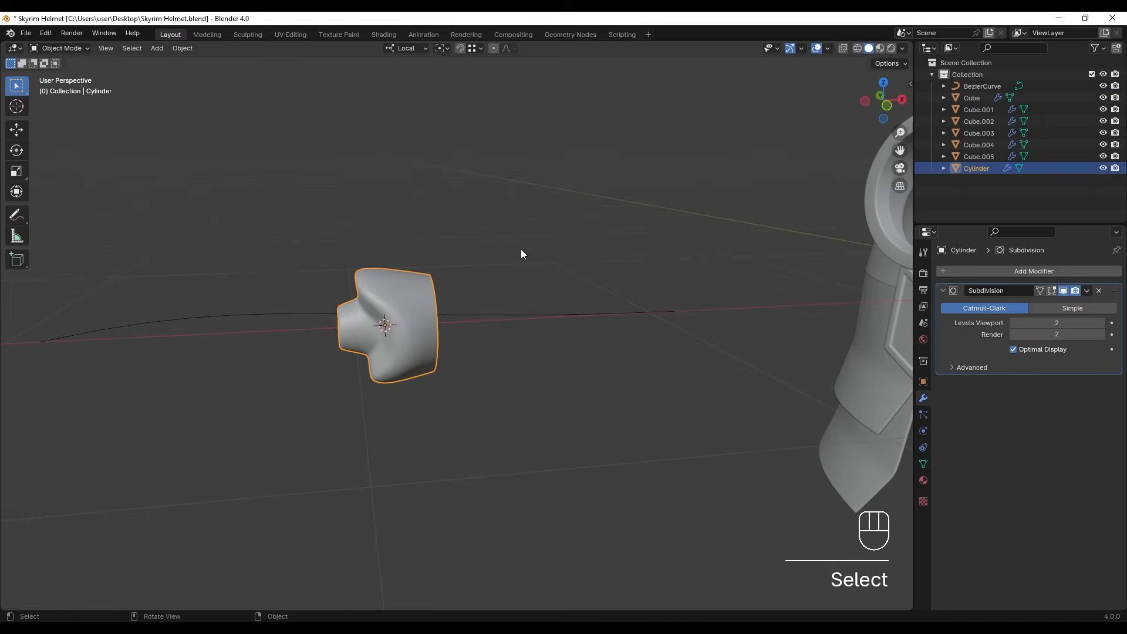
{"action": "left_click", "coordinate": [520, 249]}
- Add an Array modifier to the cylinder and place it above the Subdivision modifier
{"action": "left_click", "coordinate": [411, 303]}
{"action": "left_click", "coordinate": [992, 273]}
{"action": "type", "text": "arr"}
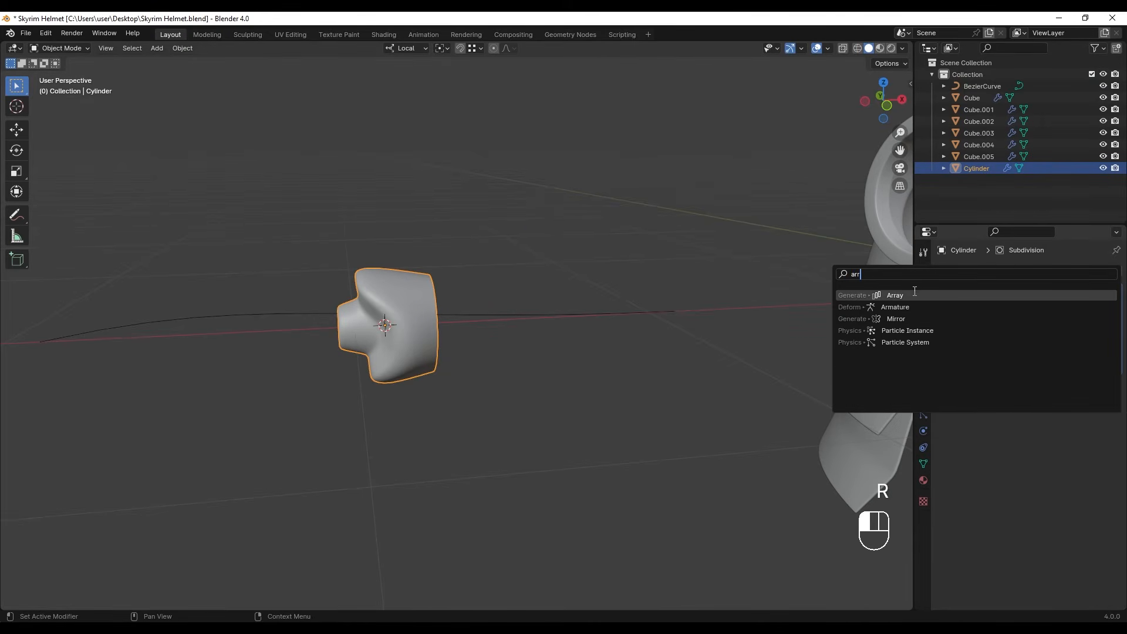
{"action": "left_click", "coordinate": [906, 295]}
{"action": "left_click_drag", "start_coordinate": [1116, 402], "coordinate": [1099, 272]}
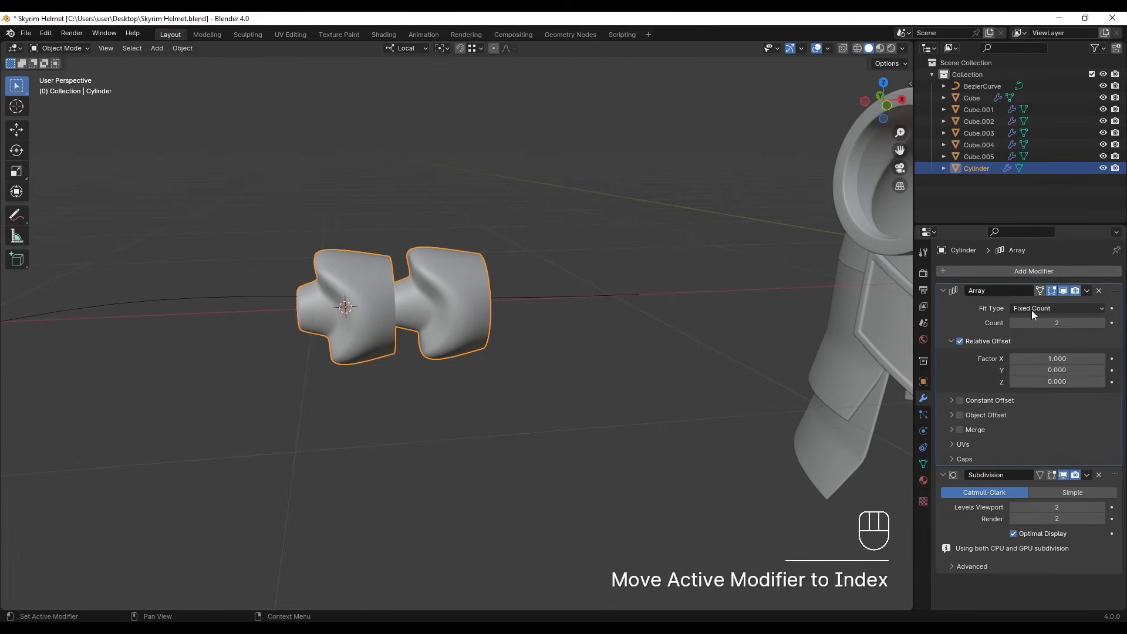
- Set the Array modifier's fit type to Fit Curve, using BezierCurve as the curve
{"action": "left_click", "coordinate": [1076, 307]}
{"action": "left_click", "coordinate": [1036, 349]}
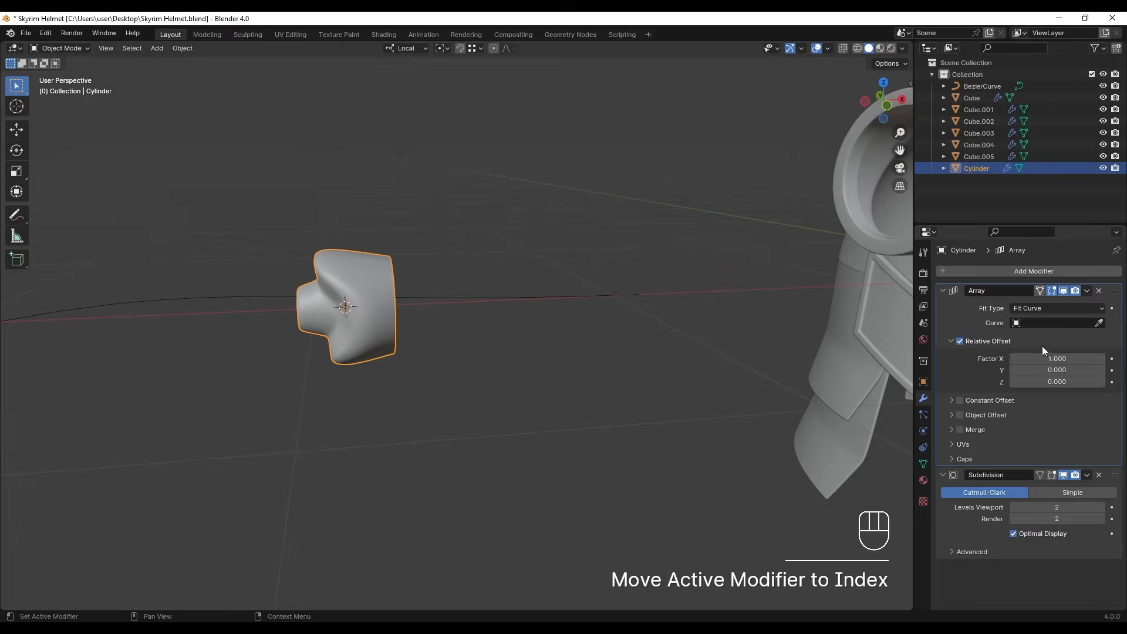
{"action": "left_click", "coordinate": [486, 299]}
{"action": "mouse_move", "coordinate": [506, 325]}
{"action": "middle_mouse_down", "text": "shift"}
{"action": "mouse_move", "coordinate": [531, 346]}
{"action": "mouse_move", "coordinate": [520, 340]}
{"action": "middle_mouse_up", "text": "shift"}
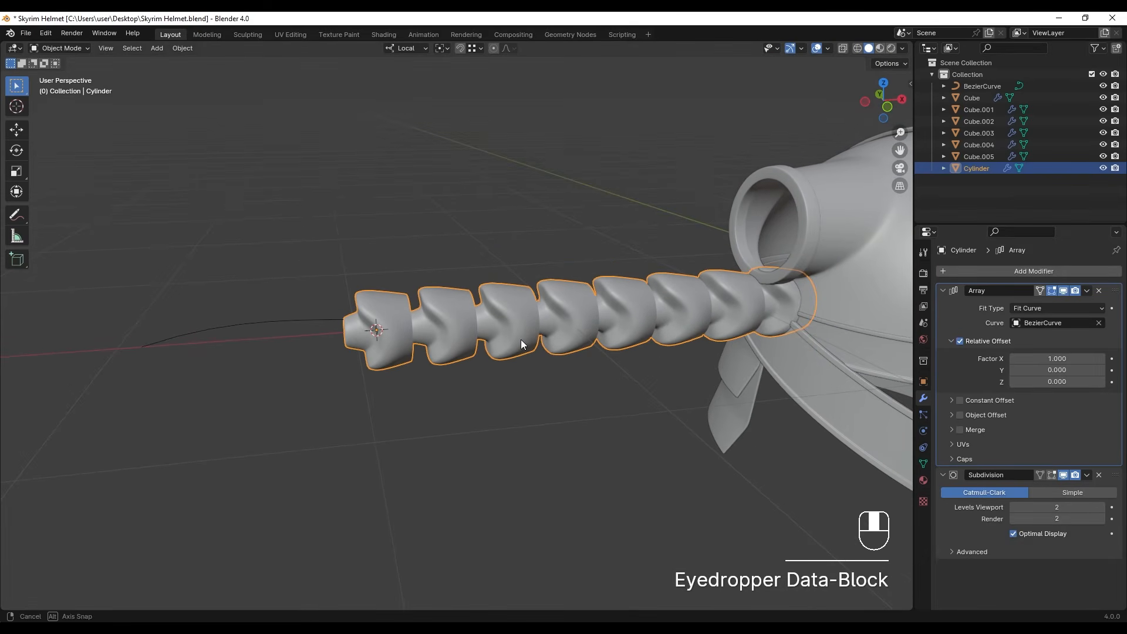
- Add a Curve modifier that deforms the cylinder along BezierCurve and place it between the Array and Subdivision modifiers
{"action": "left_click", "coordinate": [965, 272]}
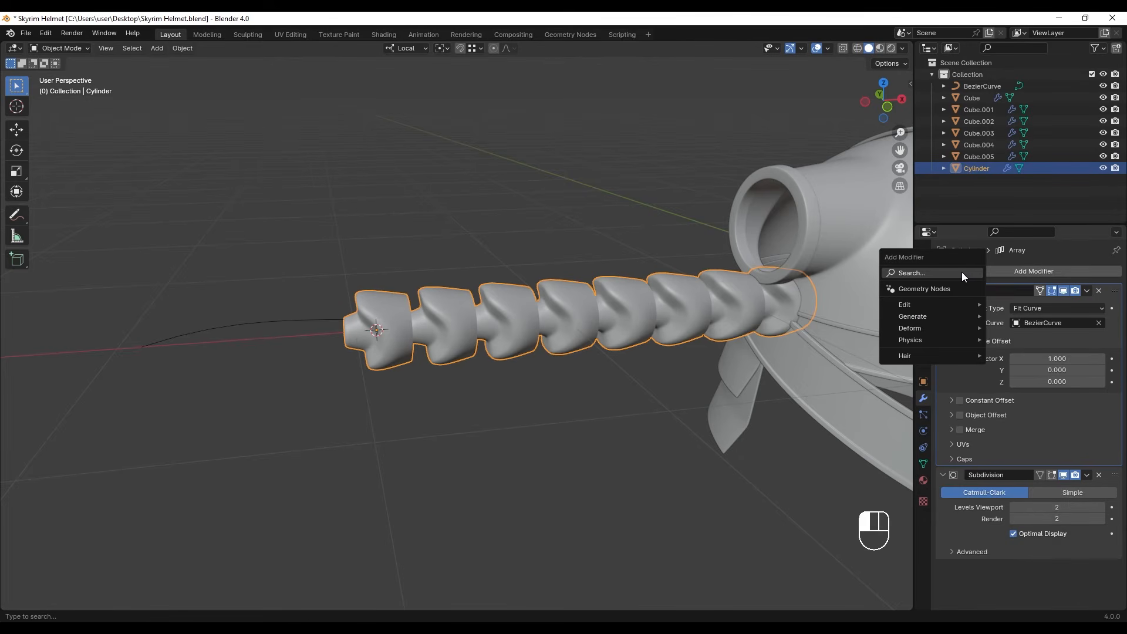
{"action": "left_click", "coordinate": [963, 273]}
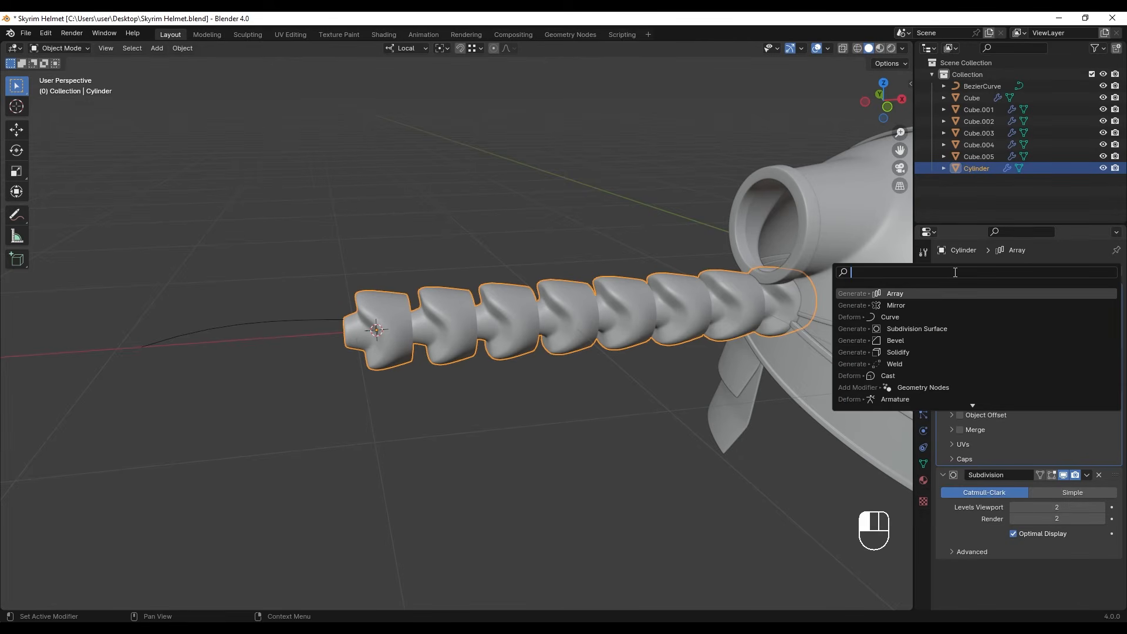
{"action": "left_click", "coordinate": [898, 319]}
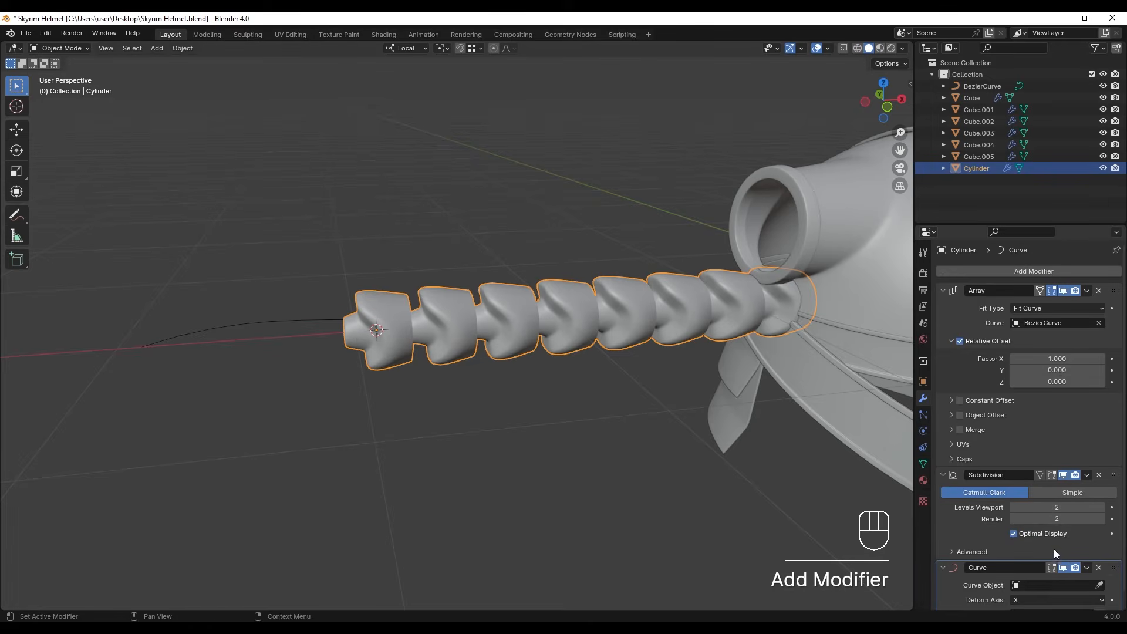
{"action": "scroll", "coordinate": [1055, 551], "scroll_direction": "down", "scroll_amount": 1}
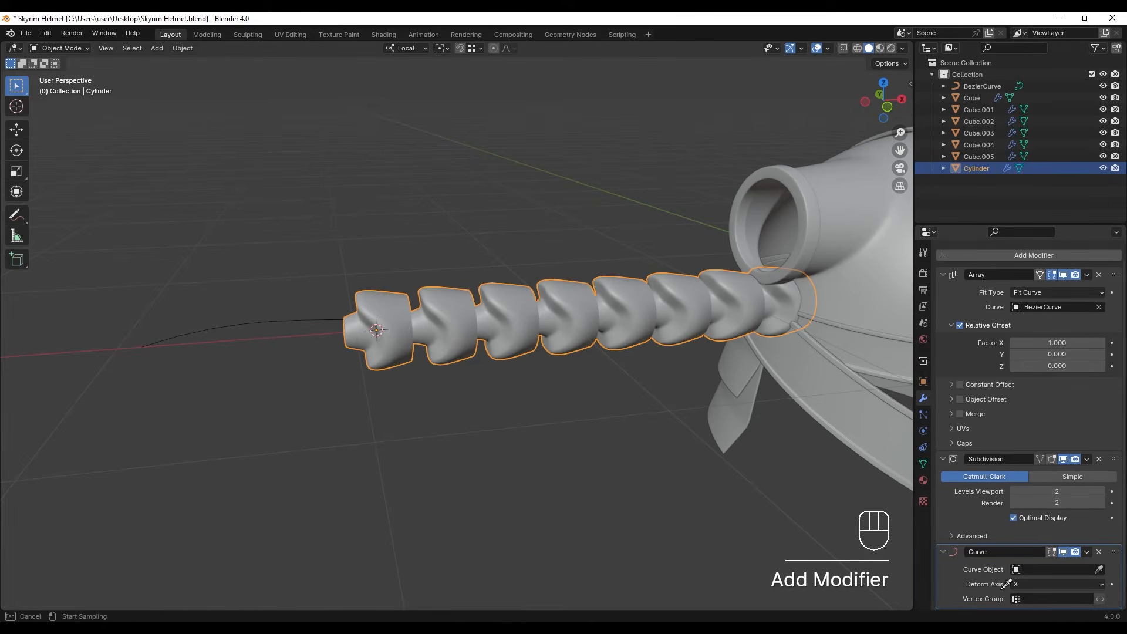
{"action": "left_click", "coordinate": [216, 324]}
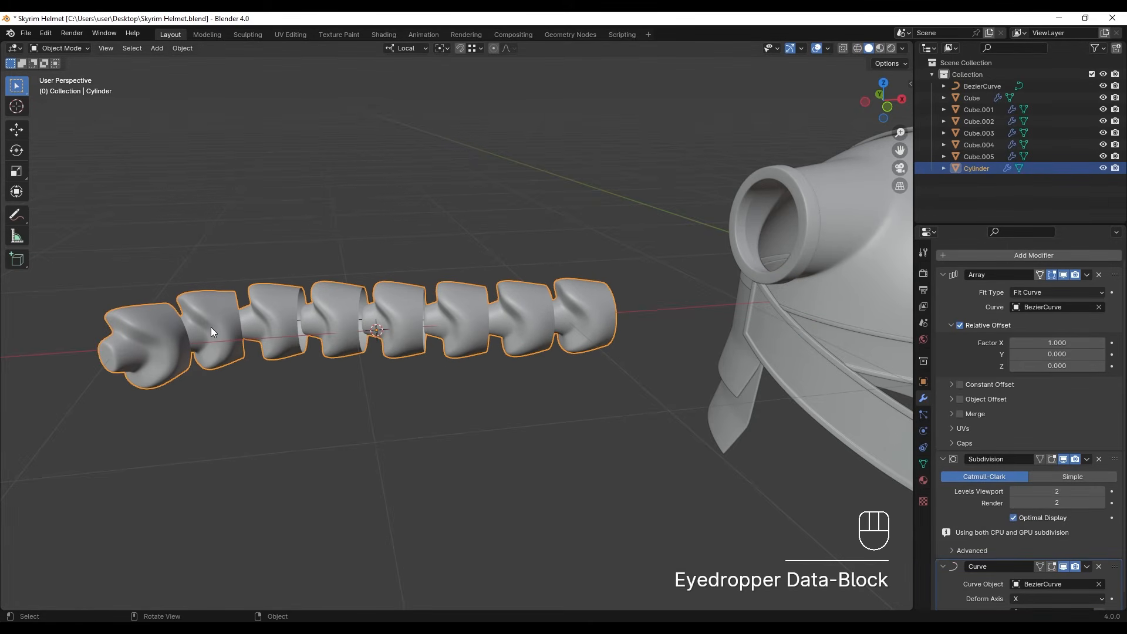
{"action": "scroll", "coordinate": [1113, 379], "scroll_direction": "down", "scroll_amount": 1}
{"action": "left_click_drag", "start_coordinate": [1119, 555], "coordinate": [1116, 461]}
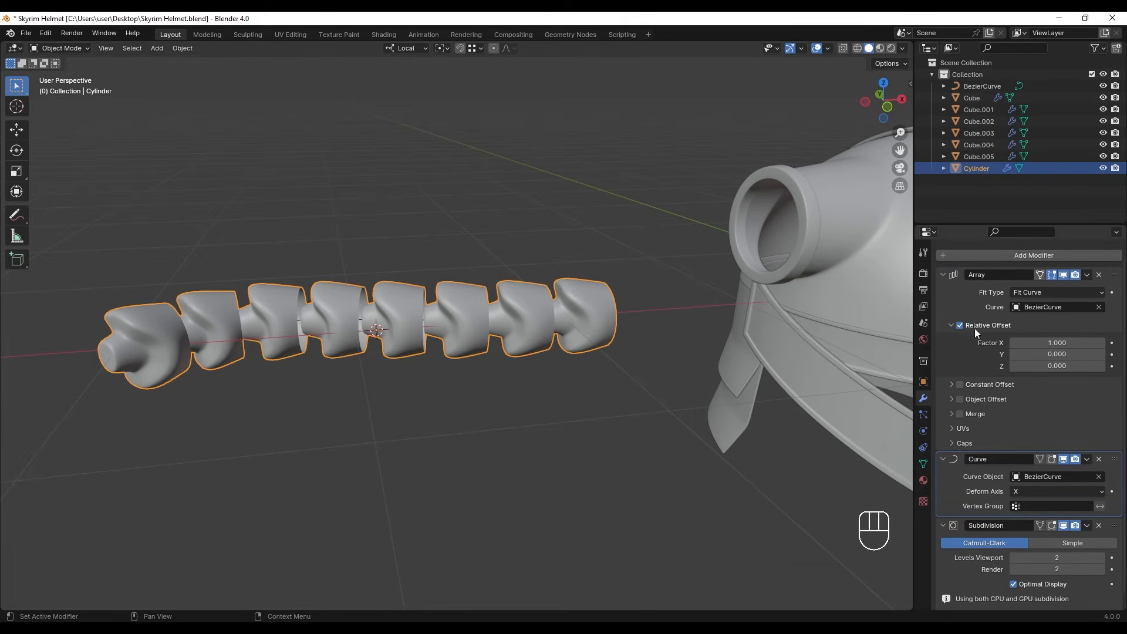
- Turn off the array's relative offset and use a constant offset of 0.129 m along X instead
{"action": "left_click_drag", "start_coordinate": [1049, 341], "coordinate": [1059, 343], "text": "shift"}
{"action": "key", "text": "ctrl+z"}
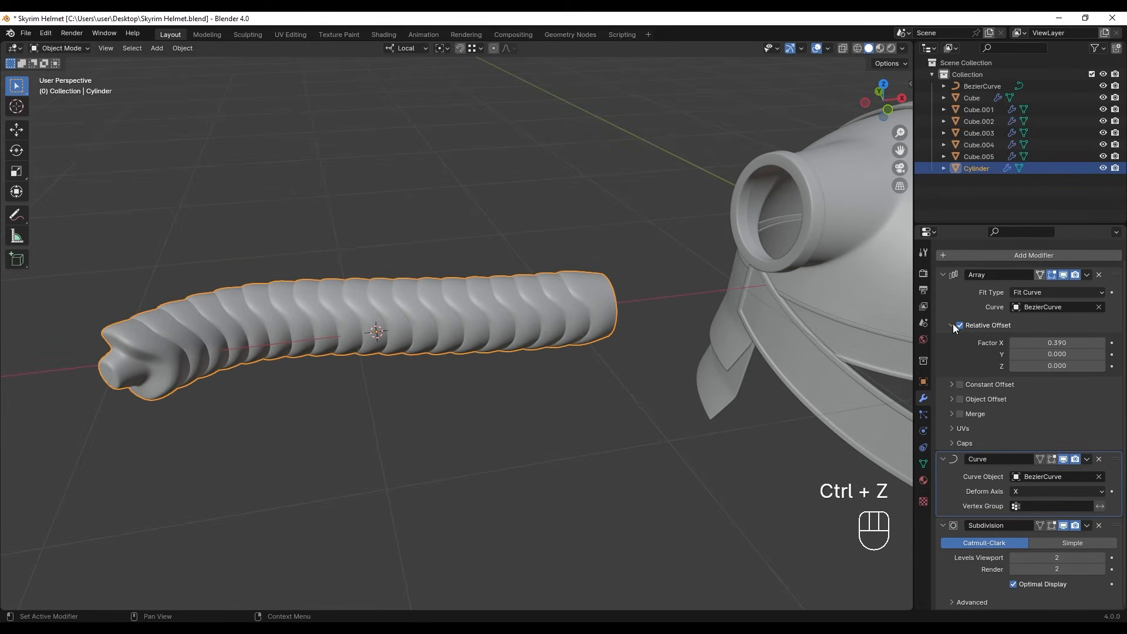
{"action": "left_click", "coordinate": [960, 325]}
{"action": "left_click", "coordinate": [961, 399]}
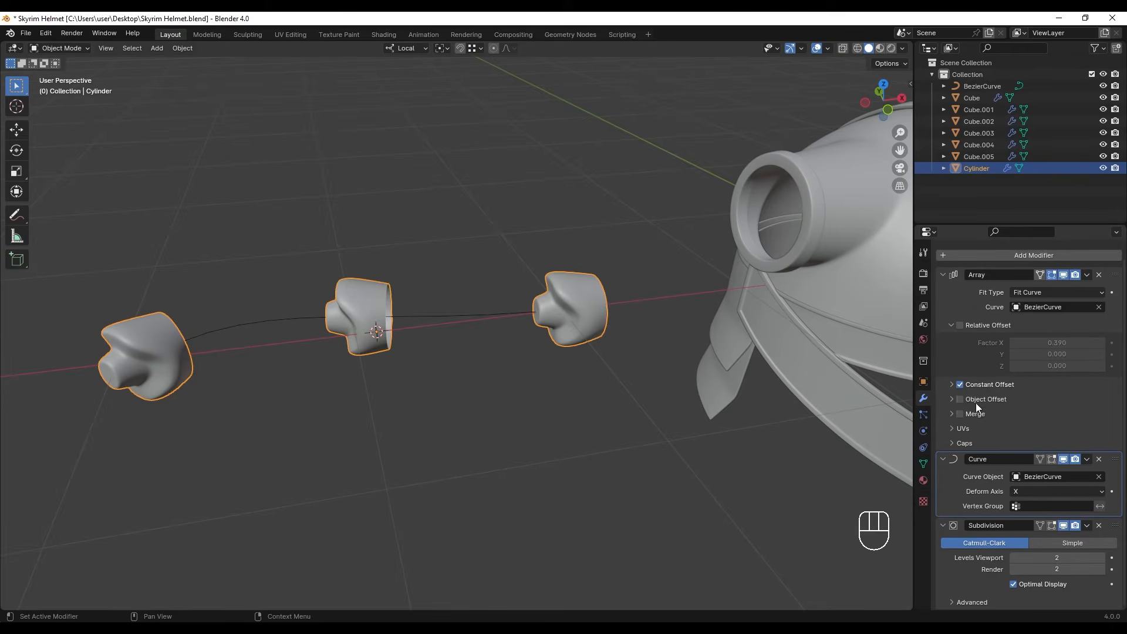
{"action": "left_click", "coordinate": [952, 385]}
{"action": "left_click_drag", "start_coordinate": [1057, 402], "coordinate": [1027, 402], "text": "shift"}
- Switch to wireframe shading, select the Bezier curve inside the arrayed horn and enter its edit mode
{"action": "mouse_move", "coordinate": [389, 333]}
{"action": "middle_mouse_down"}
{"action": "mouse_move", "coordinate": [401, 348]}
{"action": "mouse_move", "coordinate": [447, 311]}
{"action": "mouse_move", "coordinate": [398, 325]}
{"action": "middle_mouse_up"}
{"action": "key", "text": "Tab"}
{"action": "scroll", "coordinate": [399, 325], "scroll_direction": "up", "scroll_amount": 3}
{"action": "middle_click_drag", "start_coordinate": [235, 316], "coordinate": [302, 315], "text": "shift"}
{"action": "key", "text": "Tab"}
{"action": "key", "text": "z"}
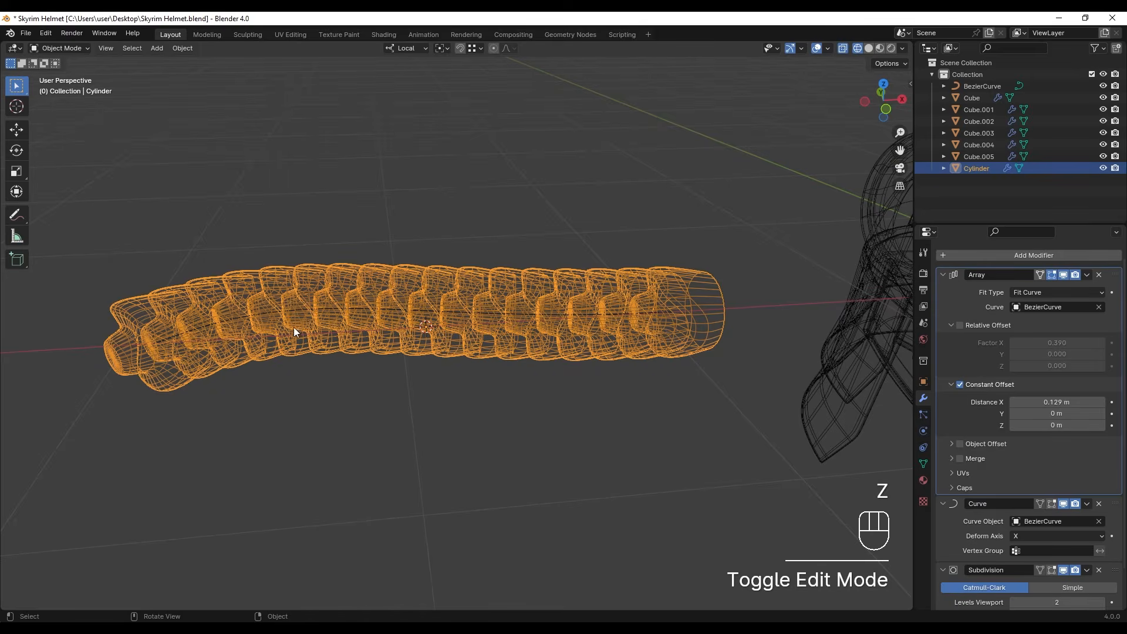
{"action": "left_click", "coordinate": [296, 315]}
{"action": "key", "text": "Tab"}
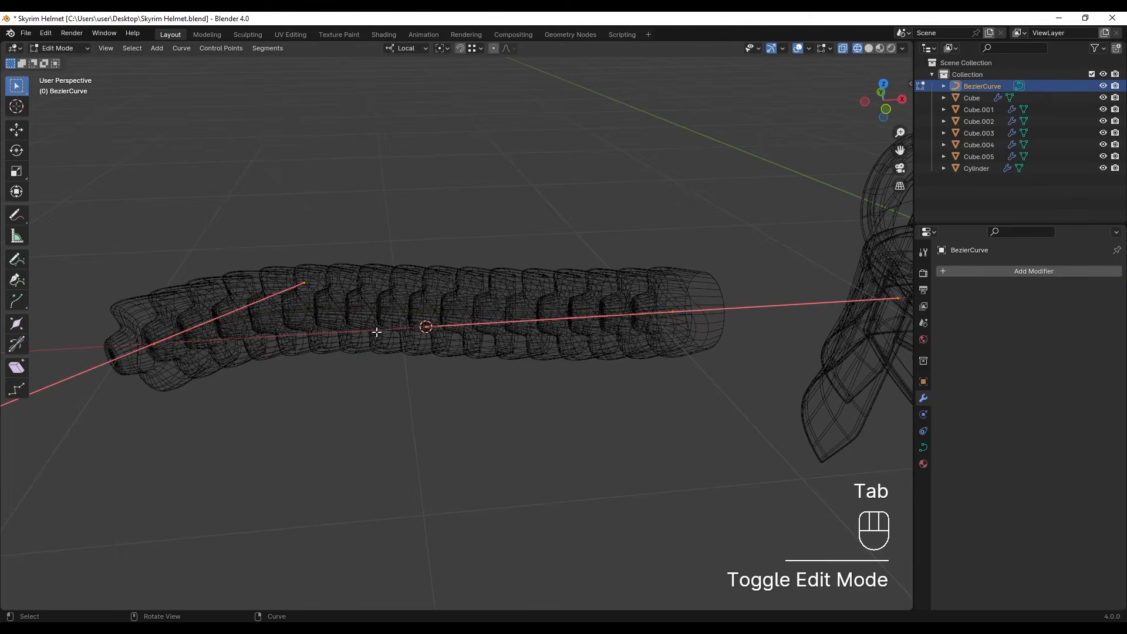
- Restore solid shading and move the curve's helmet-side end point into the nearest horn socket in front view
{"action": "scroll", "coordinate": [473, 367], "scroll_direction": "down", "scroll_amount": 3}
{"action": "middle_click_drag", "start_coordinate": [473, 368], "coordinate": [559, 357], "text": "alt"}
{"action": "scroll", "coordinate": [501, 388], "scroll_direction": "up", "scroll_amount": 3}
{"action": "key", "text": "shift+z"}
{"action": "middle_click_drag", "start_coordinate": [607, 415], "coordinate": [572, 401], "text": "shift"}
{"action": "left_click_drag", "start_coordinate": [396, 294], "coordinate": [482, 382]}
{"action": "scroll", "coordinate": [479, 393], "scroll_direction": "down", "scroll_amount": 2}
{"action": "middle_click_drag", "start_coordinate": [479, 393], "coordinate": [455, 388], "text": "shift"}
{"action": "key", "text": "g"}
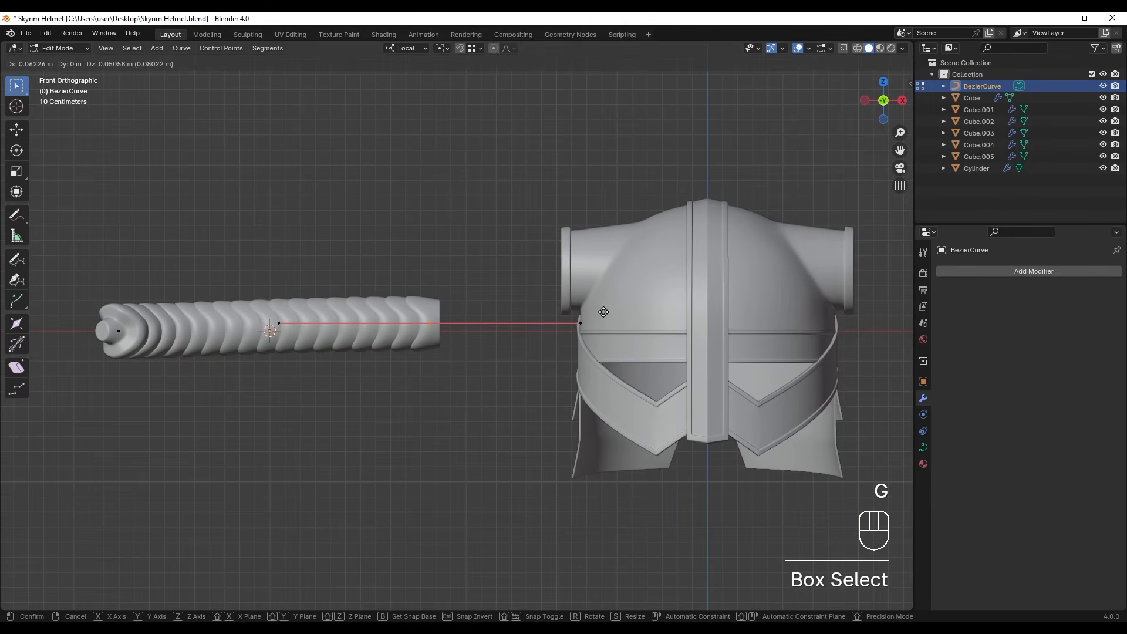
{"action": "left_click", "coordinate": [631, 302]}
{"action": "key", "text": "Tab"}
- Turn off the viewport display of the cylinder's Subdivision modifier
{"action": "left_click", "coordinate": [976, 168]}
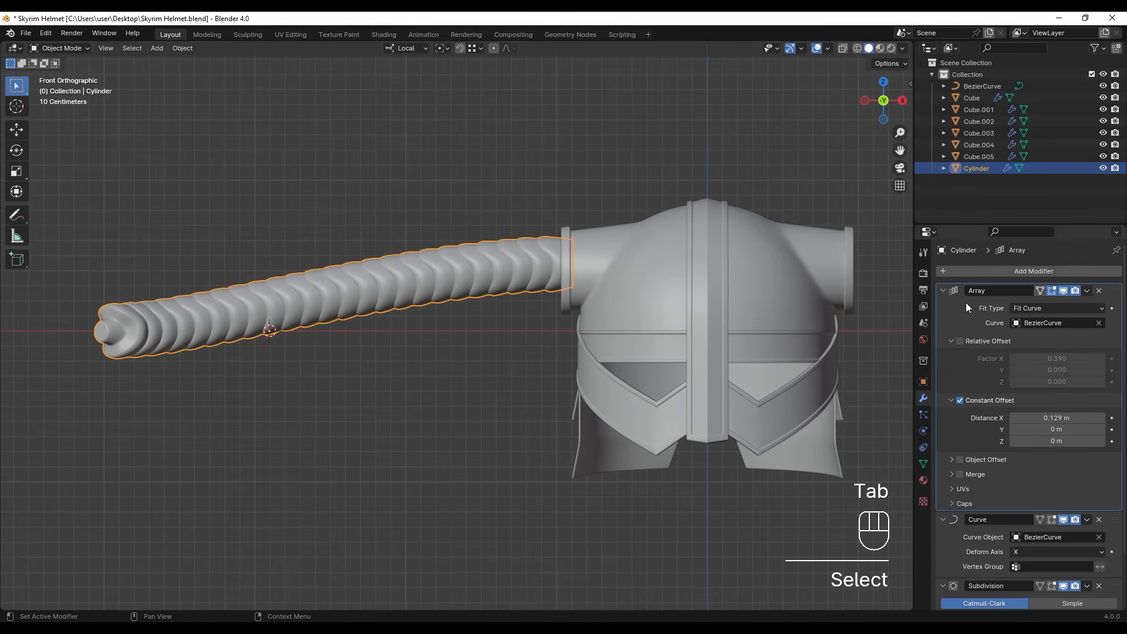
{"action": "scroll", "coordinate": [970, 459], "scroll_direction": "down", "scroll_amount": 2}
{"action": "left_click", "coordinate": [1064, 525]}
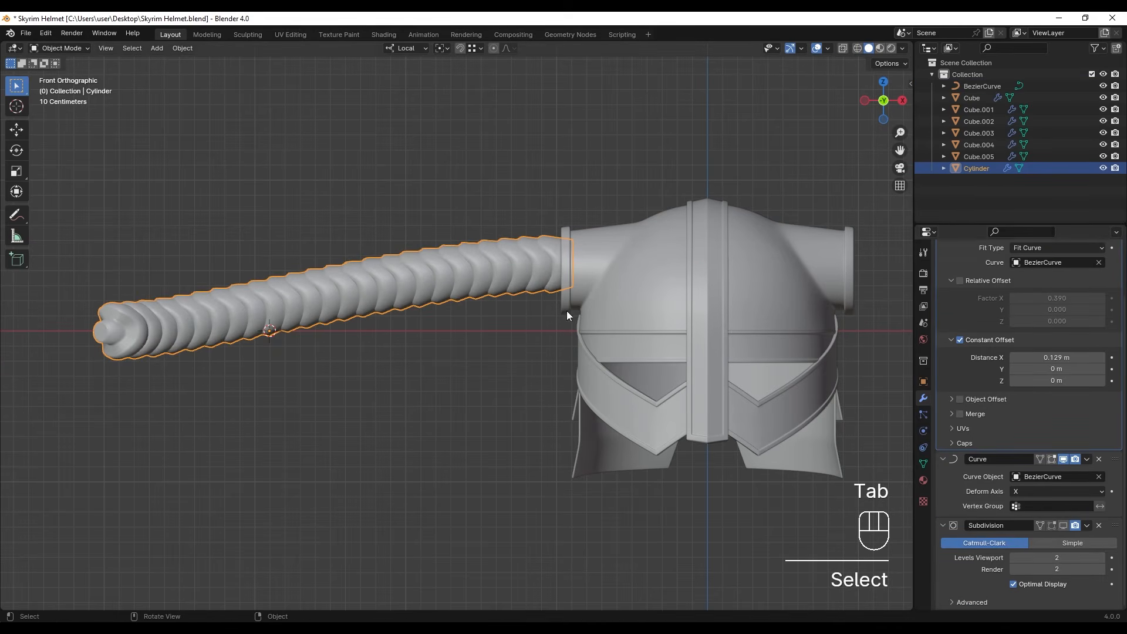
{"action": "key", "text": "Tab"}
- Select the Bezier curve in wireframe display and move its free end point down and toward the helmet in edit mode
{"action": "key", "text": "Tab"}
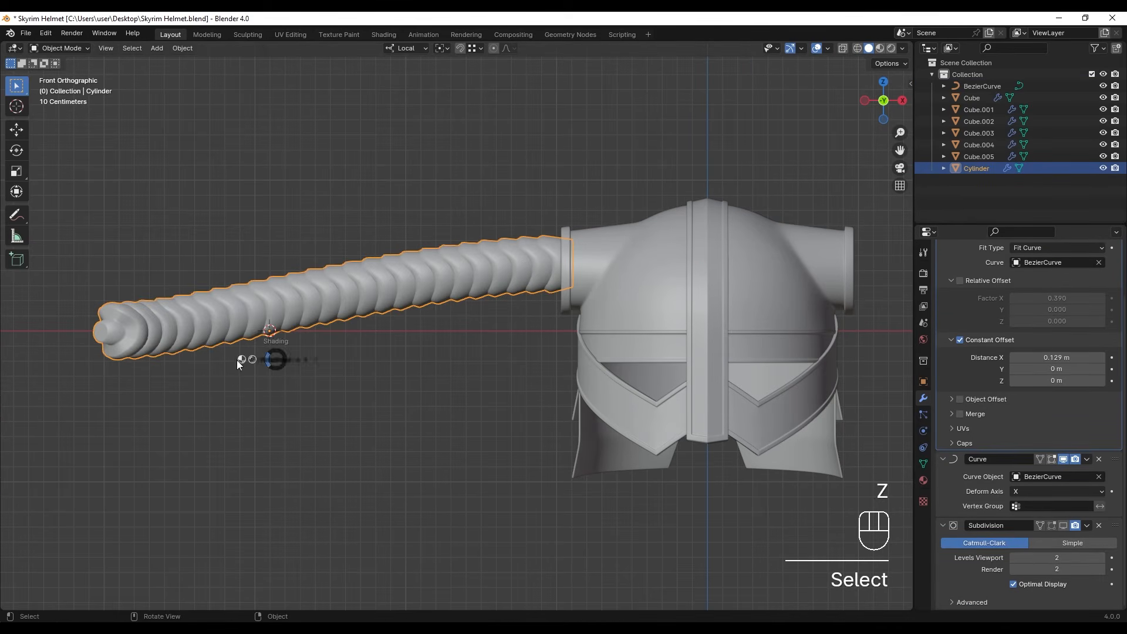
{"action": "key", "text": "z"}
{"action": "left_click", "coordinate": [271, 307]}
{"action": "key", "text": "z"}
{"action": "key", "text": "Tab"}
{"action": "left_click_drag", "start_coordinate": [75, 305], "coordinate": [144, 379]}
{"action": "key", "text": "g"}
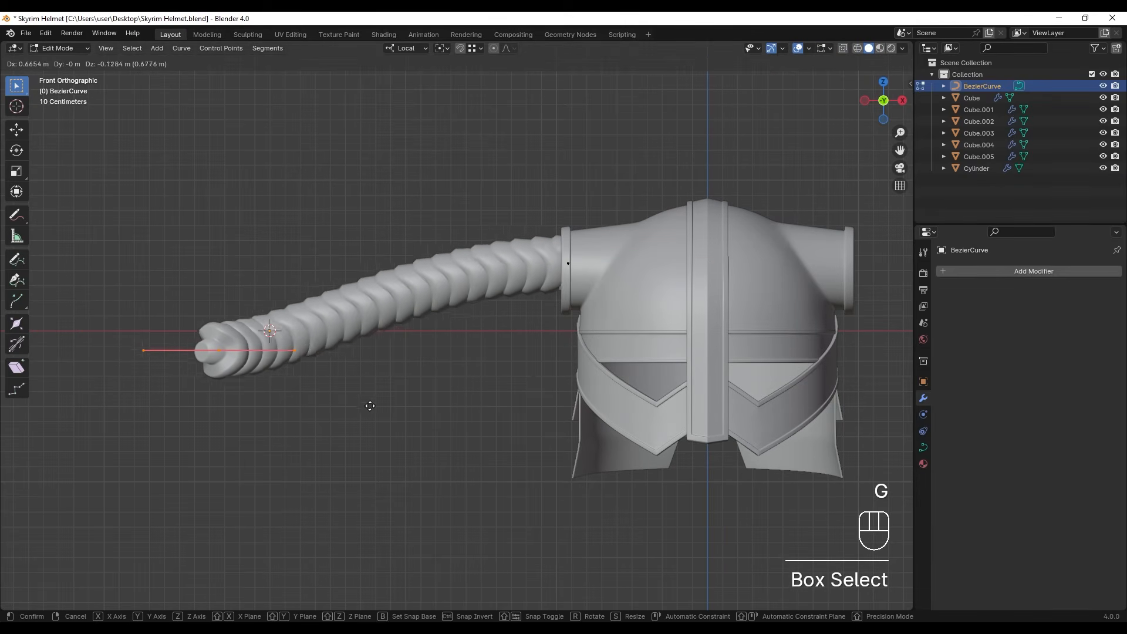
{"action": "left_click", "coordinate": [651, 470]}
- Move the curve's free end point down beside the helmet below the socket and rotate it by 180°
{"action": "scroll", "coordinate": [652, 471], "scroll_direction": "up", "scroll_amount": 1}
{"action": "middle_click_drag", "start_coordinate": [651, 470], "coordinate": [541, 412], "text": "shift"}
{"action": "left_click_drag", "start_coordinate": [517, 158], "coordinate": [455, 400]}
{"action": "key", "text": "g"}
{"action": "left_click", "coordinate": [405, 365]}
{"action": "type", "text": "r"}
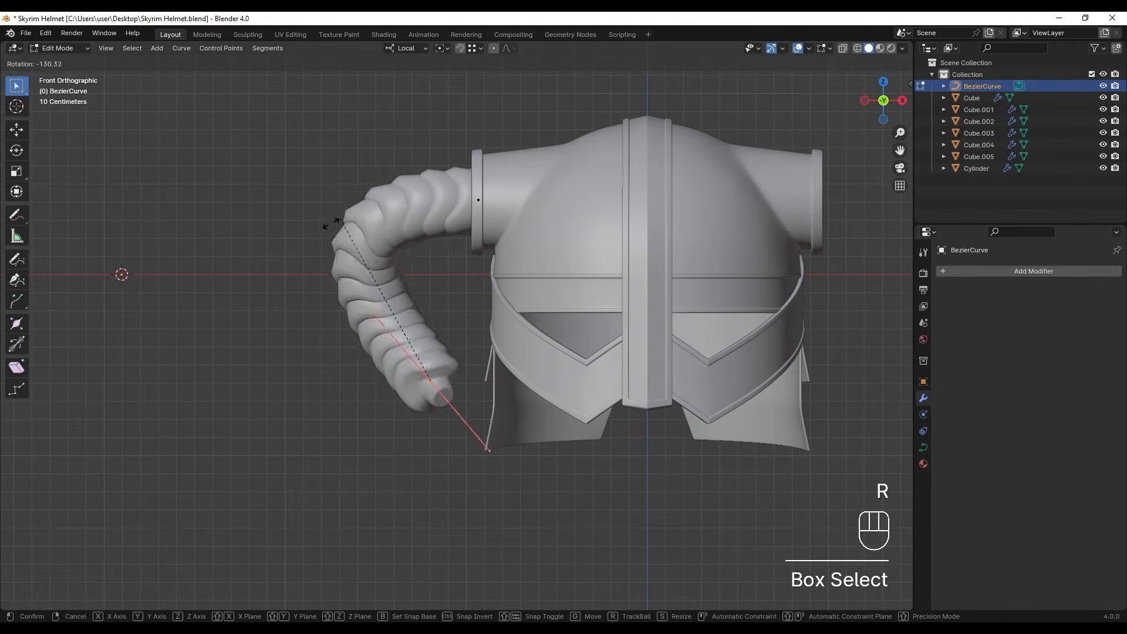
{"action": "type", "text": "180"}
{"action": "key", "text": "Return"}
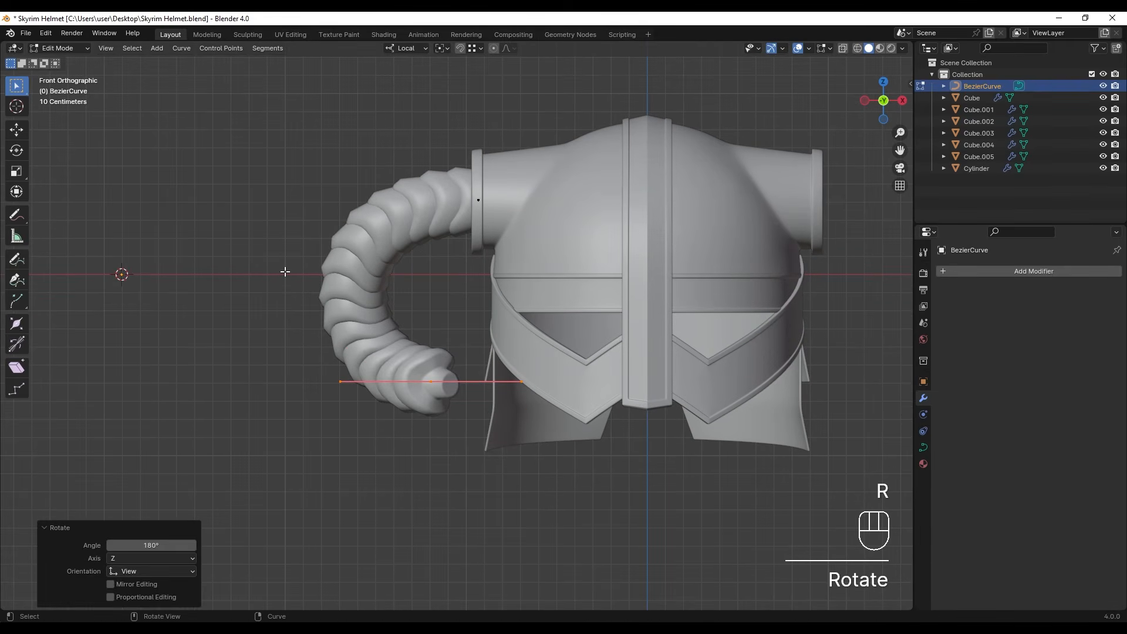
- Adjust the positions of the curve's free and socket-side end points in front view
{"action": "scroll", "coordinate": [467, 394], "scroll_direction": "up", "scroll_amount": 1}
{"action": "middle_click_drag", "start_coordinate": [470, 397], "coordinate": [473, 350], "text": "shift"}
{"action": "key", "text": "g"}
{"action": "left_click", "coordinate": [492, 348]}
{"action": "left_click_drag", "start_coordinate": [456, 63], "coordinate": [533, 188]}
{"action": "key", "text": "g"}
{"action": "left_click", "coordinate": [533, 187]}
- Select the curve's socket-side end point and increase its radius by a factor of about 1.38 so the horn base fills the socket
{"action": "middle_click_drag", "start_coordinate": [471, 163], "coordinate": [476, 323], "text": "shift"}
{"action": "scroll", "coordinate": [475, 324], "scroll_direction": "up", "scroll_amount": 3}
{"action": "middle_click_drag", "start_coordinate": [475, 324], "coordinate": [423, 305], "text": "alt"}
{"action": "scroll", "coordinate": [562, 322], "scroll_direction": "up", "scroll_amount": 2}
{"action": "scroll", "coordinate": [562, 321], "scroll_direction": "down", "scroll_amount": 3}
{"action": "middle_click_drag", "start_coordinate": [564, 307], "coordinate": [521, 336], "text": "shift"}
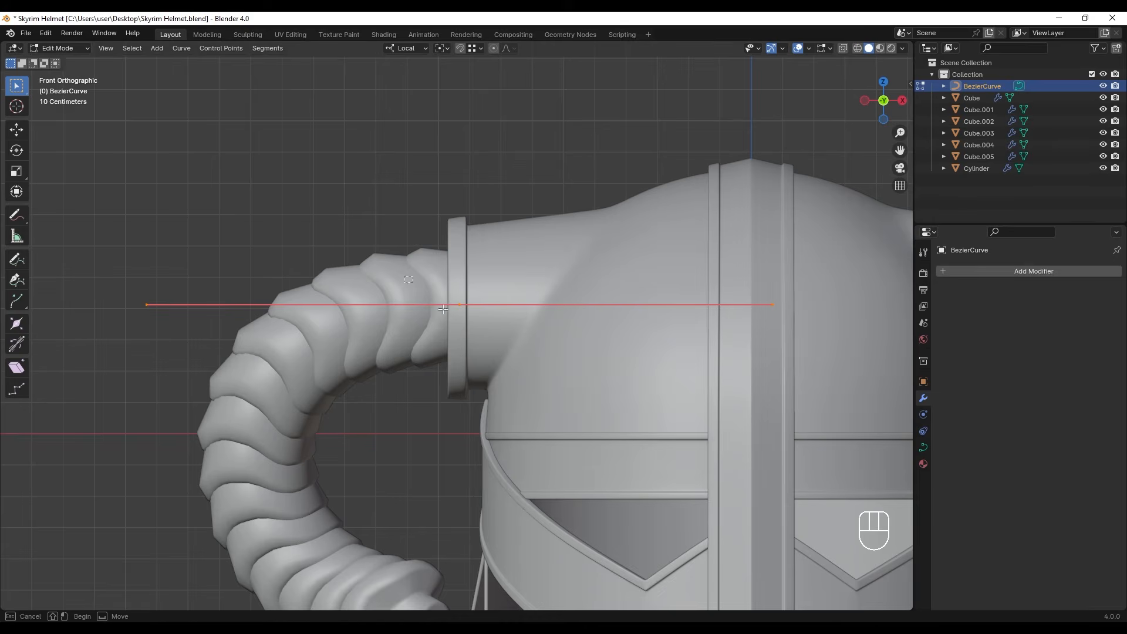
{"action": "left_click_drag", "start_coordinate": [403, 354], "coordinate": [504, 388]}
{"action": "scroll", "coordinate": [477, 363], "scroll_direction": "down", "scroll_amount": 2}
{"action": "middle_click_drag", "start_coordinate": [477, 363], "coordinate": [466, 282], "text": "shift"}
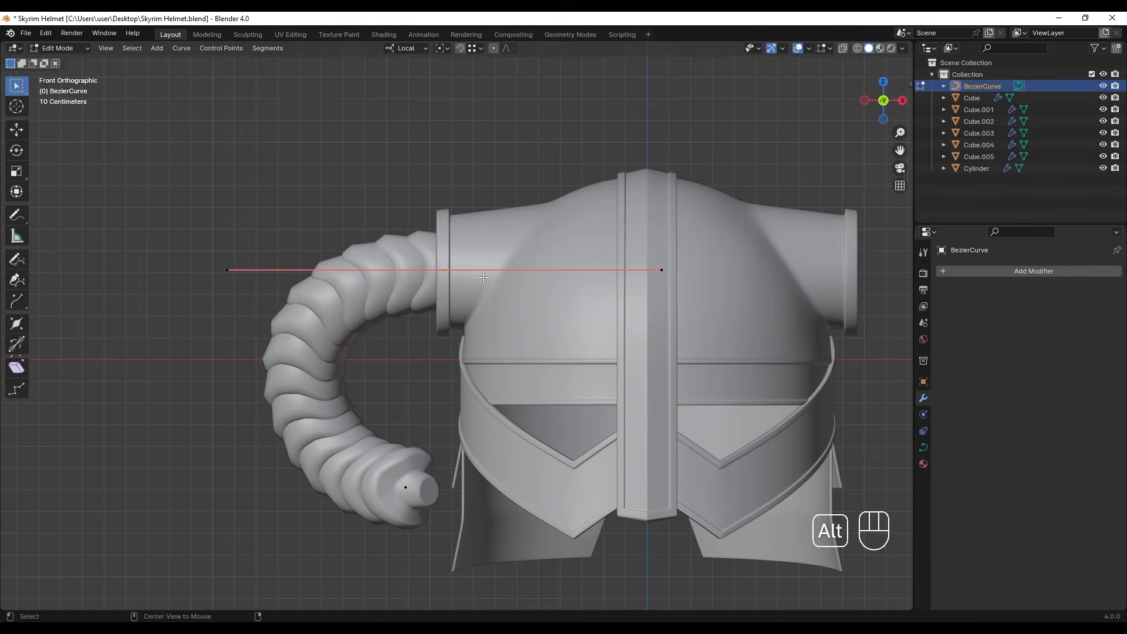
{"action": "key", "text": "alt+s"}
{"action": "left_click", "coordinate": [514, 283], "text": "shift"}
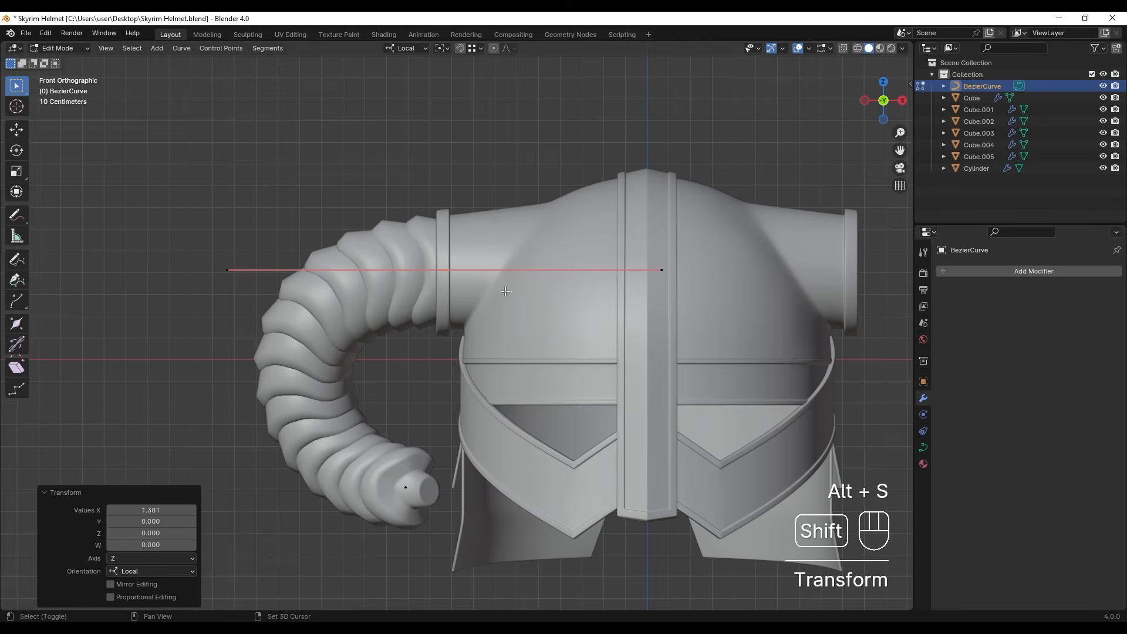
- Select the curve's free end point and shrink its radius to taper the horn toward a narrow tip
{"action": "scroll", "coordinate": [515, 284], "scroll_direction": "down", "scroll_amount": 3, "text": "shift"}
{"action": "left_click_drag", "start_coordinate": [416, 418], "coordinate": [418, 420]}
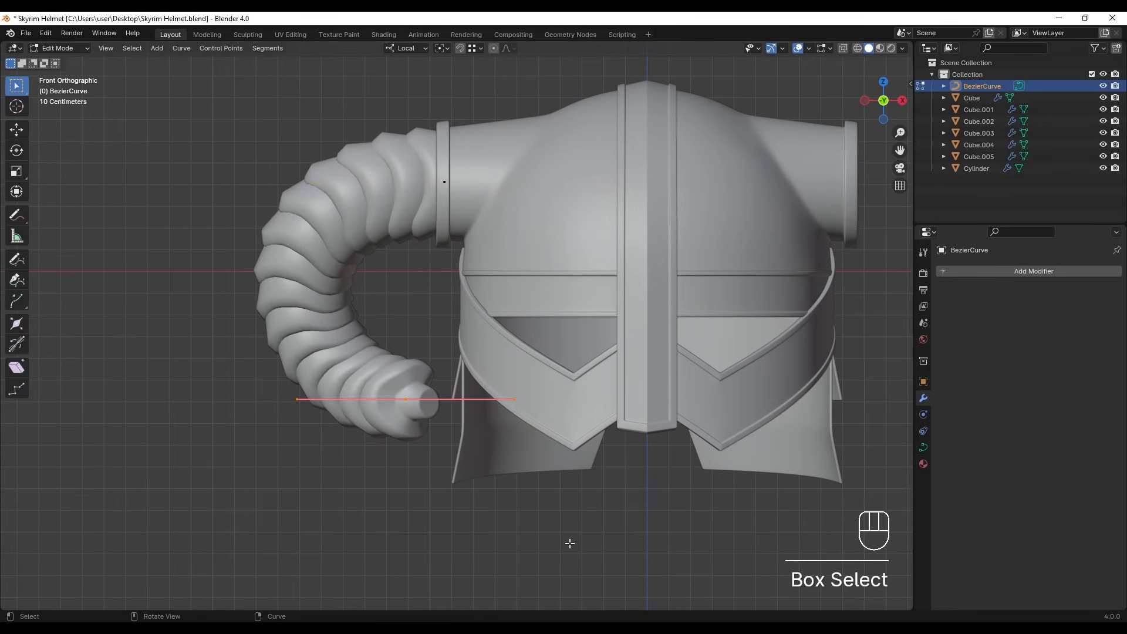
{"action": "key", "text": "alt+s"}
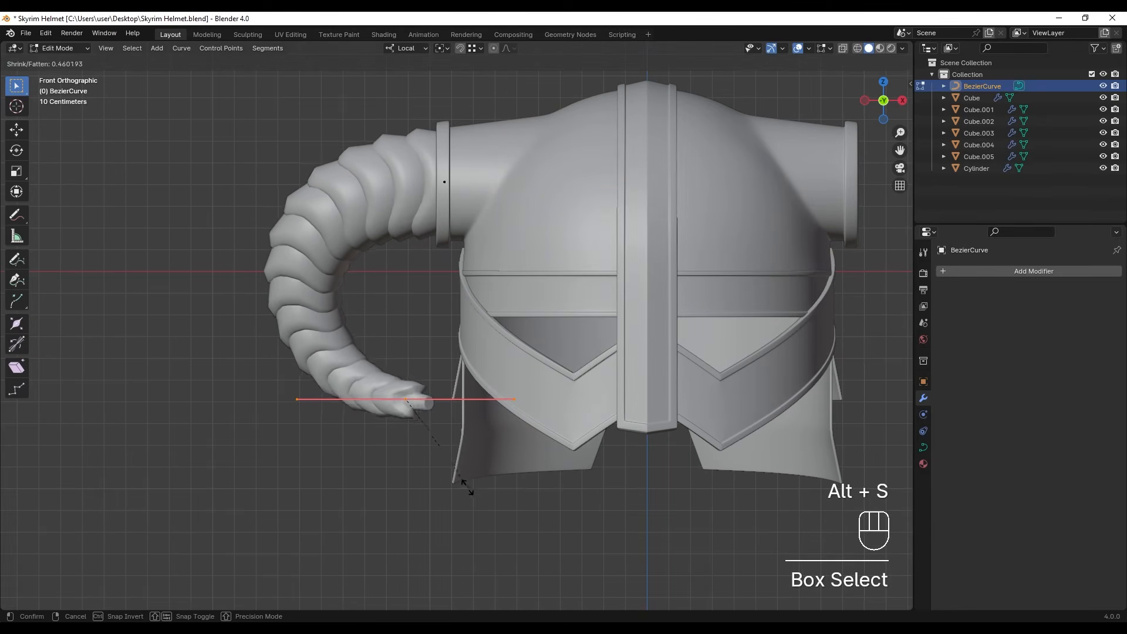
{"action": "left_click", "coordinate": [404, 448]}
- Move the free end point forward along Y and rotate it so the horn curves toward the helmet's front
{"action": "middle_click_drag", "start_coordinate": [404, 448], "coordinate": [528, 443]}
{"action": "left_click_drag", "start_coordinate": [413, 350], "coordinate": [499, 405]}
{"action": "key", "text": "g"}
{"action": "key", "text": "y"}
{"action": "left_click", "coordinate": [626, 359]}
{"action": "key", "text": "r"}
{"action": "left_click", "coordinate": [632, 433]}
{"action": "key", "text": "g"}
{"action": "left_click", "coordinate": [641, 425]}
{"action": "key", "text": "r"}
{"action": "left_click", "coordinate": [699, 390]}
- Reposition the curve's socket-side end point inside the socket opening in left view, using wireframe display for the selection
{"action": "left_click_drag", "start_coordinate": [420, 181], "coordinate": [457, 216]}
{"action": "scroll", "coordinate": [470, 330], "scroll_direction": "up", "scroll_amount": 8}
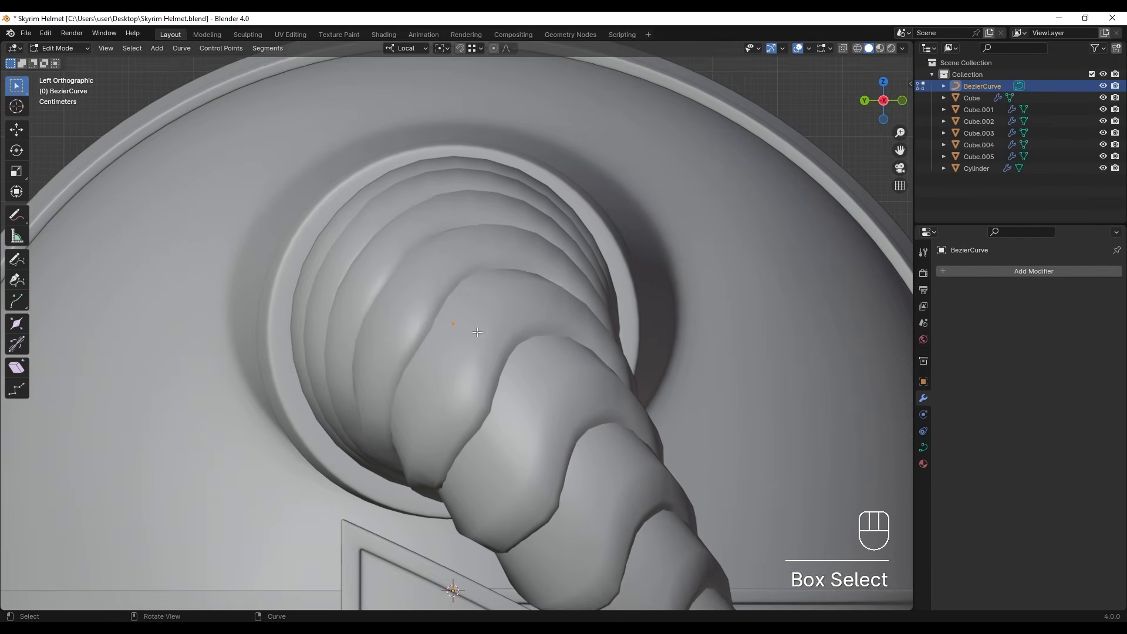
{"action": "key", "text": "z"}
{"action": "key", "text": "g"}
{"action": "left_click", "coordinate": [483, 336]}
{"action": "scroll", "coordinate": [486, 327], "scroll_direction": "down", "scroll_amount": 10}
{"action": "key", "text": "z"}
- Scale down the socket-side end point's handles and move the point outward along X
{"action": "mouse_move", "coordinate": [485, 327]}
{"action": "middle_mouse_down", "text": "alt"}
{"action": "mouse_move", "coordinate": [563, 353]}
{"action": "mouse_move", "coordinate": [586, 338]}
{"action": "middle_mouse_up", "text": "alt"}
{"action": "scroll", "coordinate": [586, 337], "scroll_direction": "up", "scroll_amount": 2}
{"action": "key", "text": "s"}
{"action": "left_click", "coordinate": [549, 300]}
{"action": "key", "text": "g"}
{"action": "key", "text": "x"}
- Rotate the curve's free end point in front view and again in left view to angle the horn tip, then leave edit mode
{"action": "left_click_drag", "start_coordinate": [486, 454], "coordinate": [486, 458]}
{"action": "key", "text": "r"}
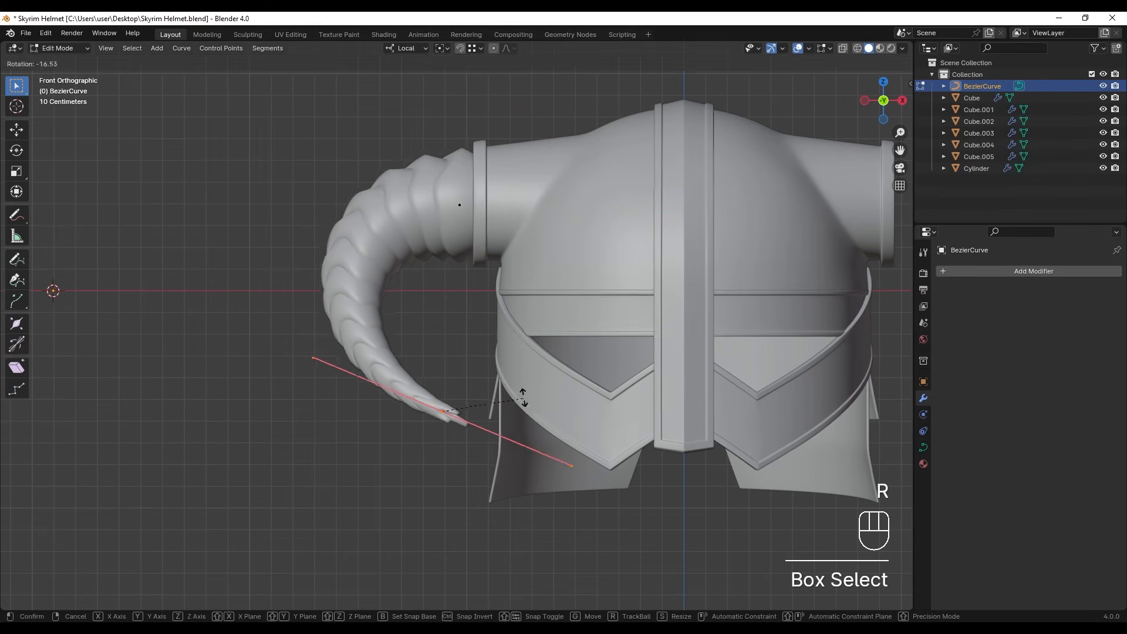
{"action": "left_click", "coordinate": [523, 398]}
{"action": "middle_click_drag", "start_coordinate": [523, 397], "coordinate": [622, 405]}
{"action": "key", "text": "ctrl+KP_3"}
{"action": "key", "text": "r"}
{"action": "left_click", "coordinate": [672, 461]}
{"action": "key", "text": "Tab"}
- Set the horn cylinder's Array constant offset along X to 0.113 m
{"action": "middle_click_drag", "start_coordinate": [649, 319], "coordinate": [516, 313], "text": "shift"}
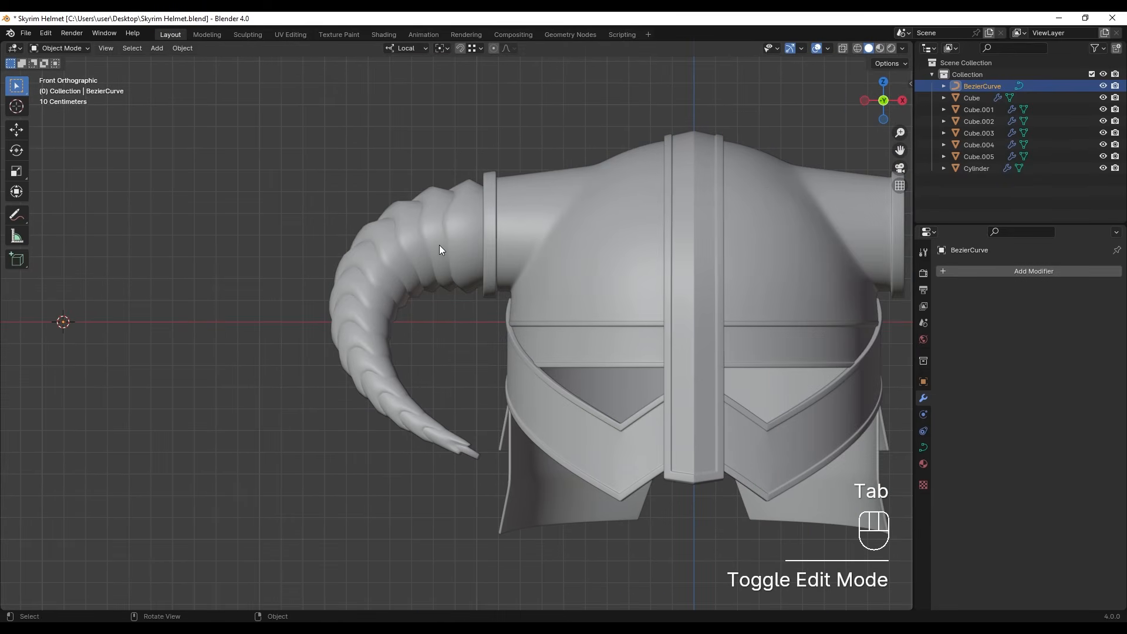
{"action": "left_click", "coordinate": [439, 244]}
{"action": "scroll", "coordinate": [993, 363], "scroll_direction": "down", "scroll_amount": 3}
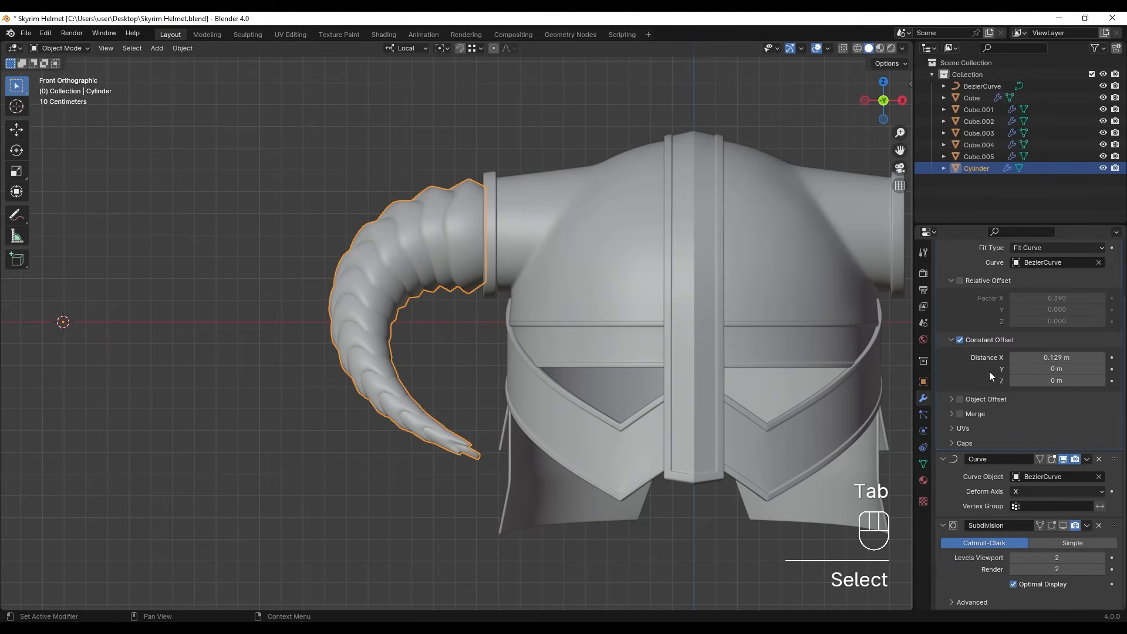
{"action": "left_click_drag", "start_coordinate": [1057, 357], "coordinate": [1069, 357], "text": "shift"}
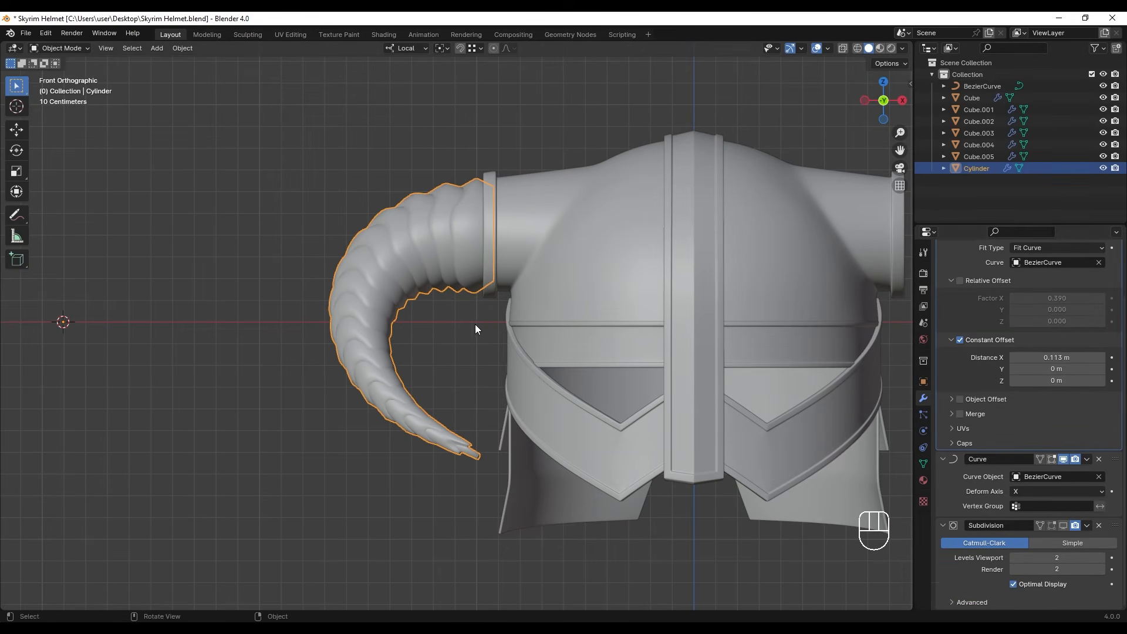
- Select the edge loop around the crest of the base cylinder's ridge in edit mode and scale it by about 1.044
{"action": "middle_click_drag", "start_coordinate": [475, 329], "coordinate": [616, 312], "text": "shift"}
{"action": "key", "text": "Tab"}
{"action": "middle_click_drag", "start_coordinate": [189, 349], "coordinate": [482, 281], "text": "shift"}
{"action": "scroll", "coordinate": [391, 351], "scroll_direction": "up", "scroll_amount": 9}
{"action": "left_click", "coordinate": [493, 285], "text": "alt"}
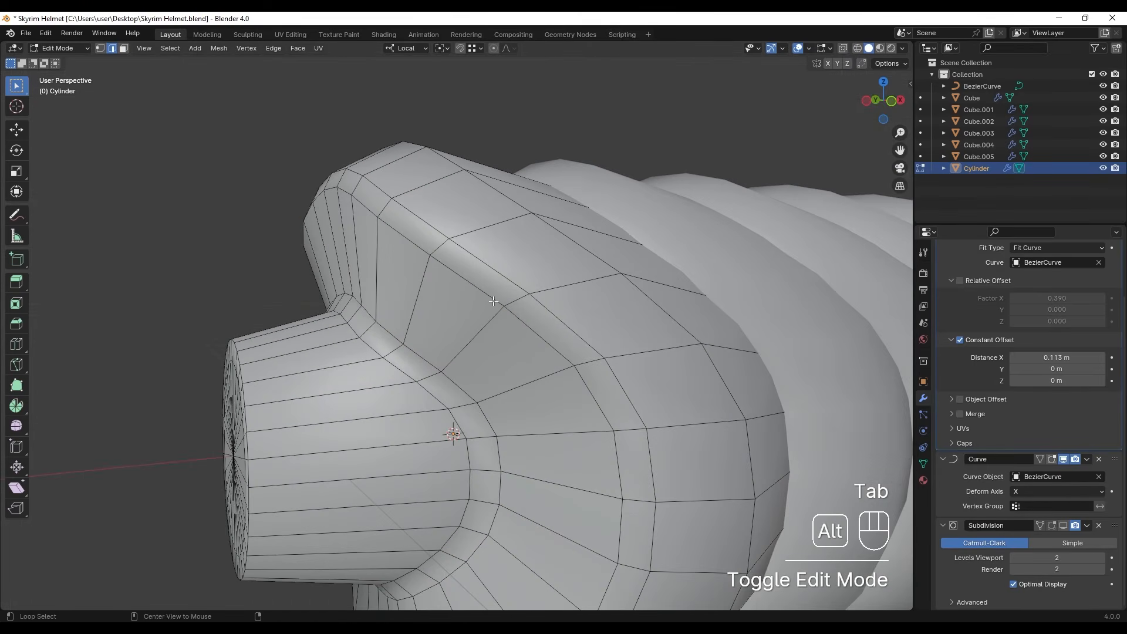
{"action": "key", "text": "s"}
{"action": "left_click", "coordinate": [529, 287]}
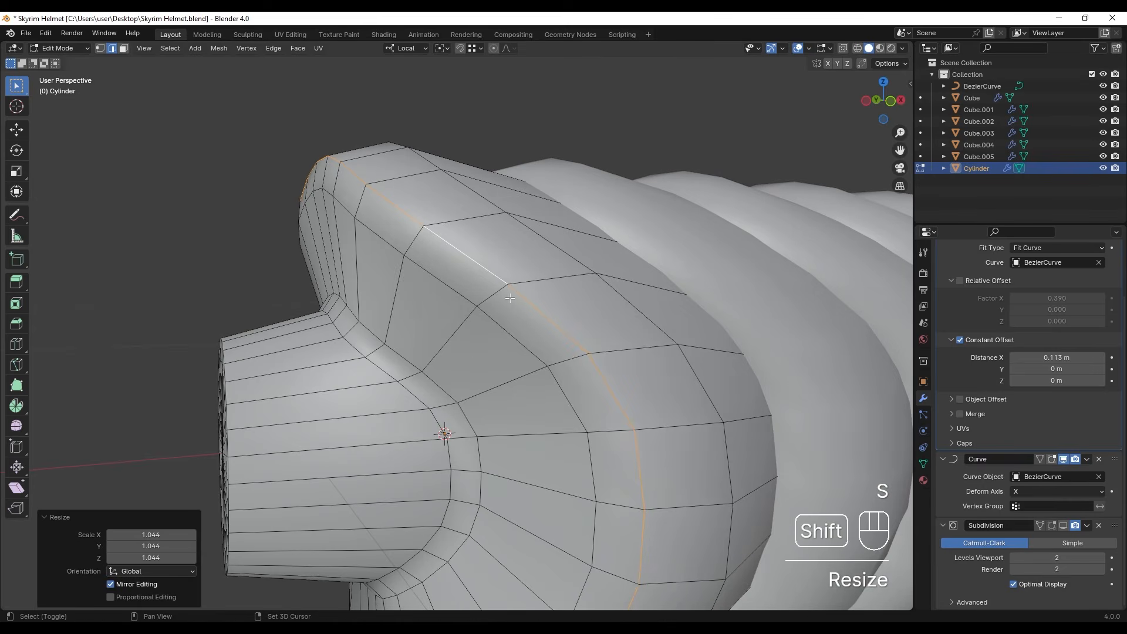
- Bevel the ridge's edge loop by about 0.004 m with two segments and return to object mode
{"action": "middle_click_drag", "start_coordinate": [528, 287], "coordinate": [518, 289], "text": "shift"}
{"action": "key", "text": "ctrl+b"}
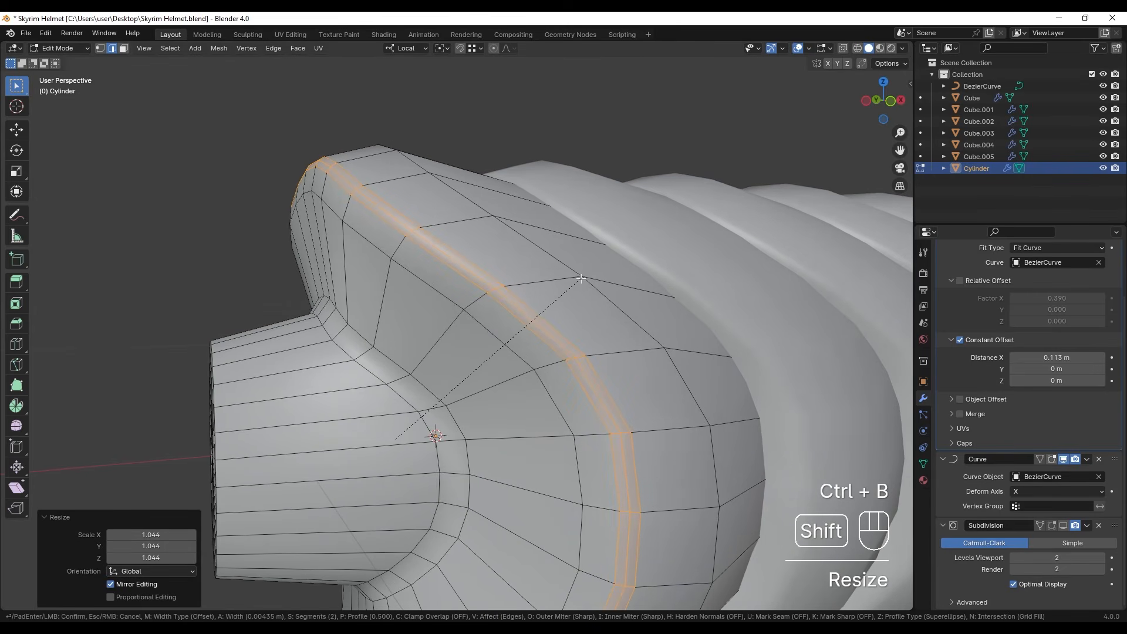
{"action": "left_click", "coordinate": [579, 279]}
{"action": "key", "text": "Tab"}
- Check the horn's ridges from several angles and set the Array constant offset along X to 0.118 m
{"action": "scroll", "coordinate": [558, 314], "scroll_direction": "down", "scroll_amount": 10}
{"action": "middle_click_drag", "start_coordinate": [652, 328], "coordinate": [390, 392], "text": "shift"}
{"action": "scroll", "coordinate": [499, 380], "scroll_direction": "up", "scroll_amount": 7}
{"action": "middle_click_drag", "start_coordinate": [501, 381], "coordinate": [513, 295]}
{"action": "scroll", "coordinate": [481, 371], "scroll_direction": "up", "scroll_amount": 4}
{"action": "scroll", "coordinate": [513, 295], "scroll_direction": "down", "scroll_amount": 4}
{"action": "scroll", "coordinate": [974, 330], "scroll_direction": "up", "scroll_amount": 3}
{"action": "scroll", "coordinate": [975, 331], "scroll_direction": "down", "scroll_amount": 3}
{"action": "scroll", "coordinate": [487, 356], "scroll_direction": "down", "scroll_amount": 4}
{"action": "middle_click_drag", "start_coordinate": [506, 475], "coordinate": [406, 301], "text": "shift"}
{"action": "scroll", "coordinate": [408, 322], "scroll_direction": "down", "scroll_amount": 2}
{"action": "middle_click_drag", "start_coordinate": [221, 289], "coordinate": [447, 374]}
{"action": "scroll", "coordinate": [447, 375], "scroll_direction": "down", "scroll_amount": 2}
{"action": "key", "text": "KP_1"}
{"action": "scroll", "coordinate": [1031, 310], "scroll_direction": "up", "scroll_amount": 3}
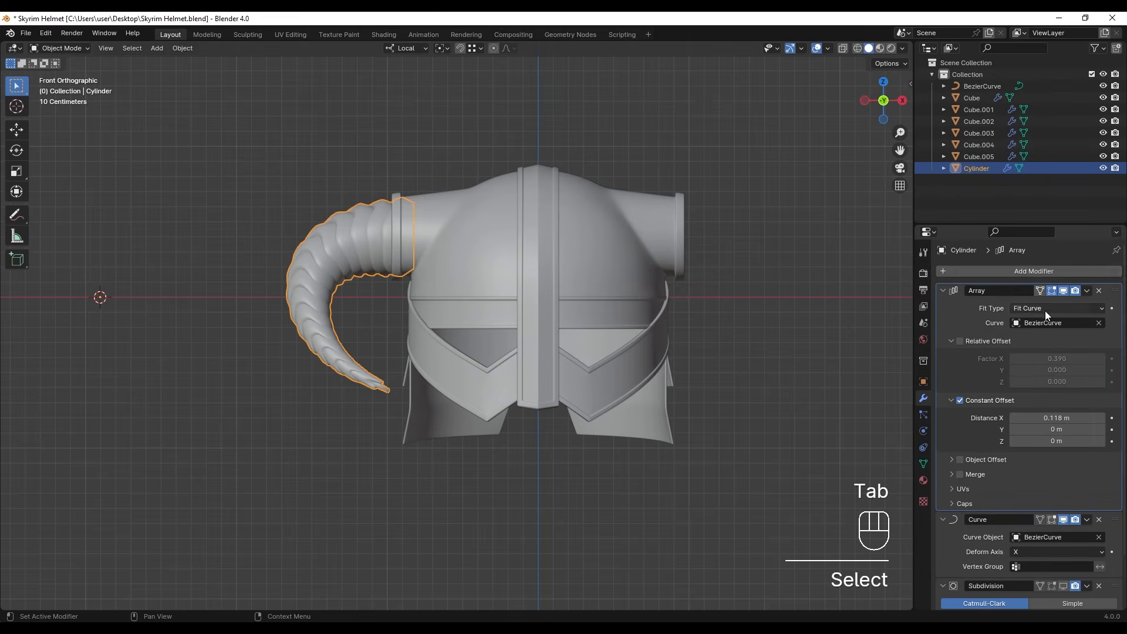
- Add a Mirror modifier to the horn with the helmet shell Cube as mirror object and save the file
{"action": "left_click", "coordinate": [1004, 268]}
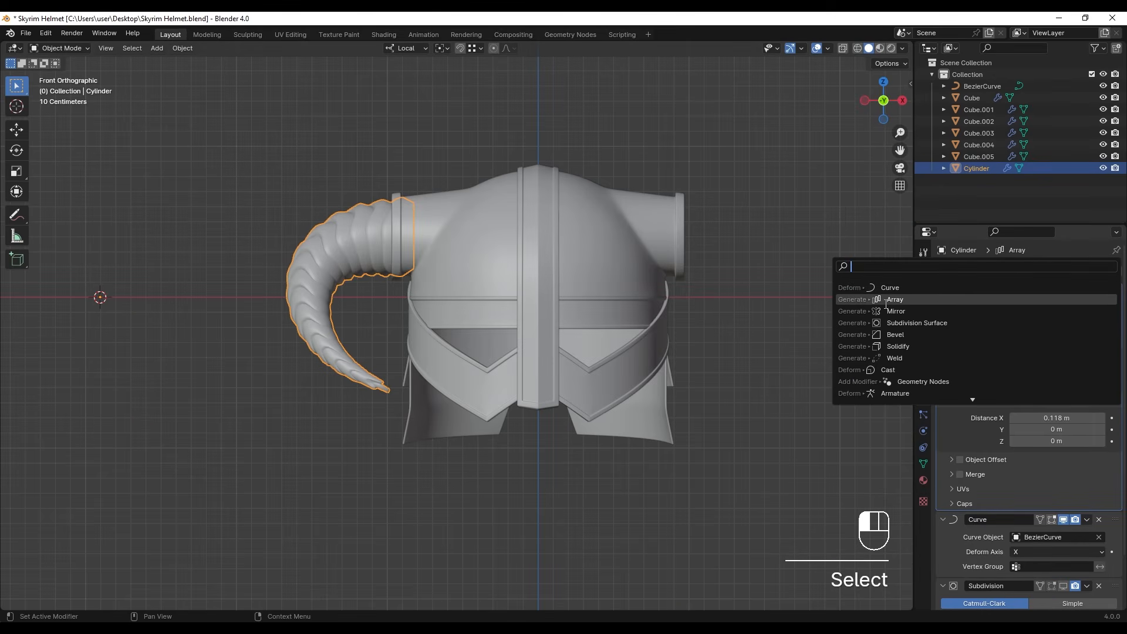
{"action": "left_click", "coordinate": [880, 311]}
{"action": "scroll", "coordinate": [985, 394], "scroll_direction": "down", "scroll_amount": 6}
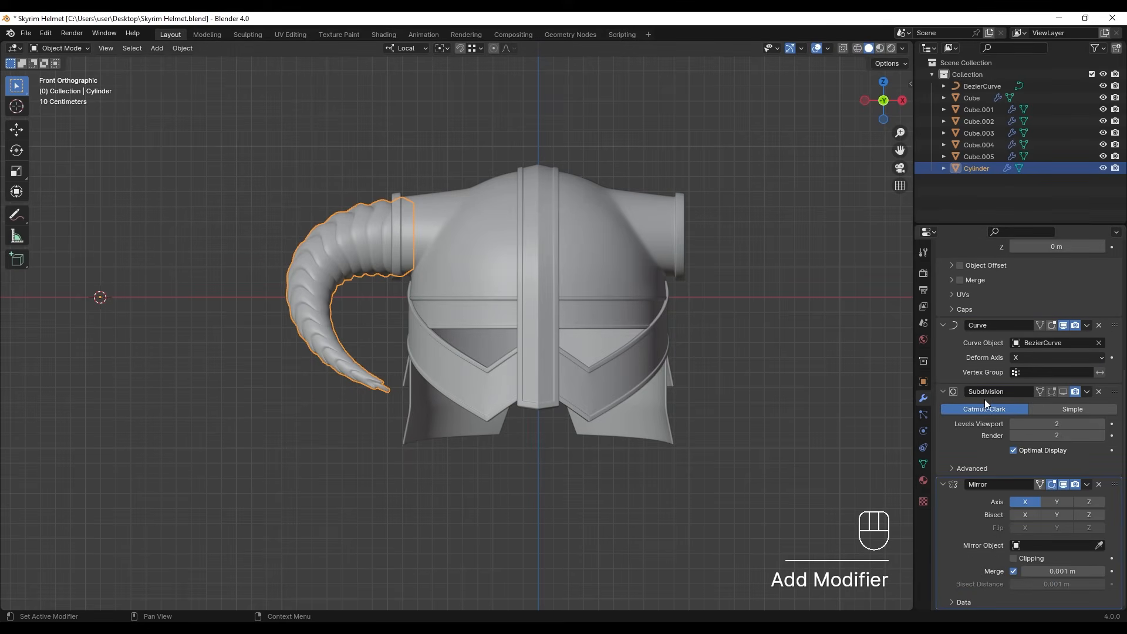
{"action": "left_click", "coordinate": [597, 248]}
{"action": "scroll", "coordinate": [657, 285], "scroll_direction": "down", "scroll_amount": 2}
{"action": "left_click", "coordinate": [699, 259]}
{"action": "middle_click_drag", "start_coordinate": [697, 257], "coordinate": [611, 259], "text": "shift"}
{"action": "scroll", "coordinate": [605, 263], "scroll_direction": "up", "scroll_amount": 3}
{"action": "mouse_move", "coordinate": [501, 351]}
{"action": "middle_mouse_down"}
{"action": "mouse_move", "coordinate": [354, 323]}
{"action": "mouse_move", "coordinate": [559, 312]}
{"action": "mouse_move", "coordinate": [590, 290]}
{"action": "mouse_move", "coordinate": [333, 302]}
{"action": "mouse_move", "coordinate": [403, 325]}
{"action": "middle_mouse_up"}
{"action": "scroll", "coordinate": [333, 302], "scroll_direction": "up", "scroll_amount": 4}
{"action": "scroll", "coordinate": [333, 302], "scroll_direction": "down", "scroll_amount": 4}
{"action": "key", "text": "ctrl+s"}
- Select the Bezier curve in wireframe display and shrink its socket-side end point's radius in edit mode to fit the socket
{"action": "key", "text": "z"}
{"action": "left_click", "coordinate": [275, 259]}
{"action": "key", "text": "Tab"}
{"action": "left_click_drag", "start_coordinate": [322, 215], "coordinate": [365, 262]}
{"action": "key", "text": "z"}
{"action": "scroll", "coordinate": [485, 300], "scroll_direction": "up", "scroll_amount": 5}
{"action": "key", "text": "alt+s"}
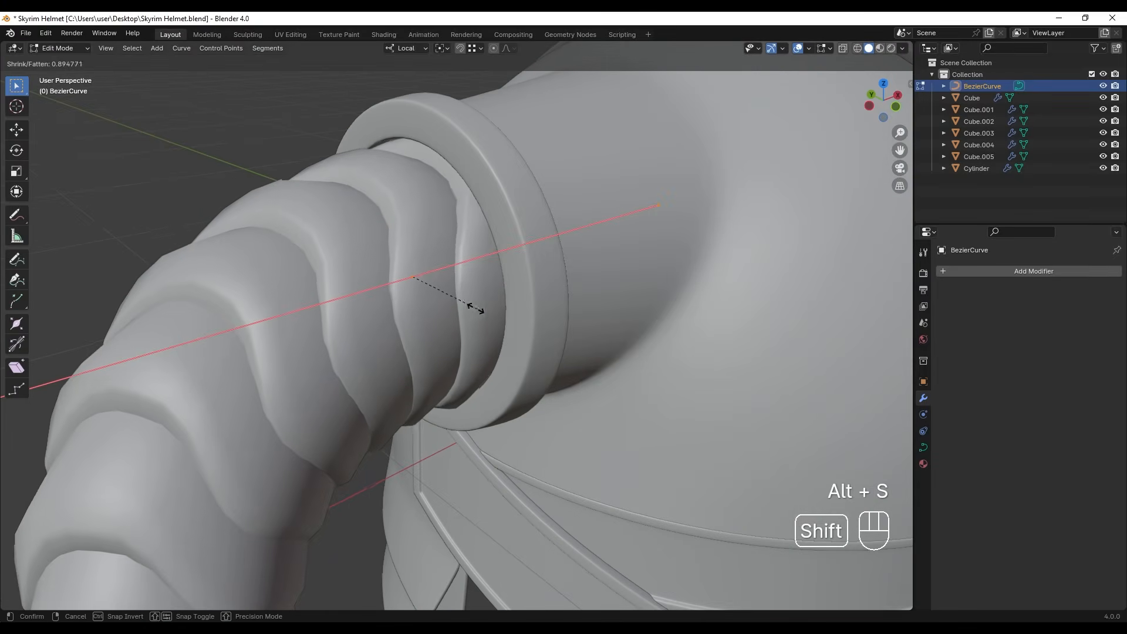
{"action": "left_click", "coordinate": [493, 315]}
- Move the curve's socket-side end point deeper into the socket and adjust its scale
{"action": "scroll", "coordinate": [494, 314], "scroll_direction": "down", "scroll_amount": 6}
{"action": "mouse_move", "coordinate": [474, 341]}
{"action": "middle_mouse_down"}
{"action": "mouse_move", "coordinate": [552, 317]}
{"action": "mouse_move", "coordinate": [519, 336]}
{"action": "middle_mouse_up"}
{"action": "scroll", "coordinate": [519, 336], "scroll_direction": "up", "scroll_amount": 5}
{"action": "key", "text": "KP_1"}
{"action": "middle_click_drag", "start_coordinate": [411, 320], "coordinate": [644, 332], "text": "shift"}
{"action": "key", "text": "g"}
{"action": "key", "text": "s"}
{"action": "left_click", "coordinate": [518, 324]}
{"action": "key", "text": "KP_1"}
- Fine-tune the radius of the socket-side end point, ending with a factor of 0.943, and leave edit mode
{"action": "key", "text": "alt+s"}
{"action": "left_click", "coordinate": [523, 350]}
{"action": "middle_click_drag", "start_coordinate": [523, 350], "coordinate": [705, 376], "text": "shift"}
{"action": "key", "text": "alt+s"}
{"action": "left_click", "coordinate": [746, 373]}
{"action": "scroll", "coordinate": [704, 382], "scroll_direction": "down", "scroll_amount": 5}
{"action": "middle_click_drag", "start_coordinate": [623, 405], "coordinate": [591, 370]}
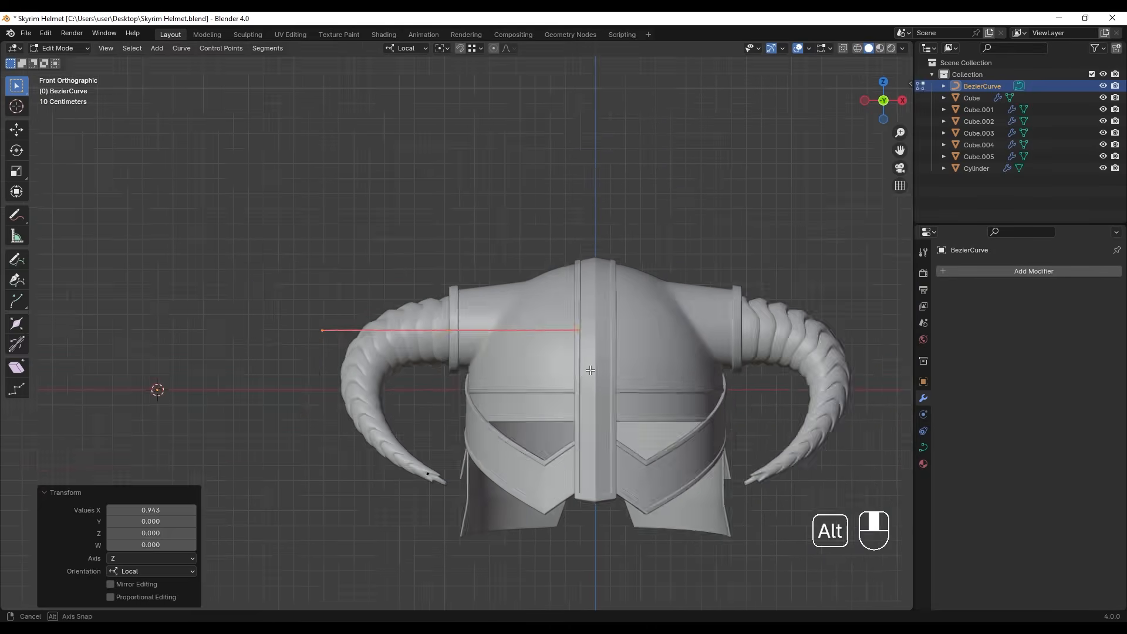
{"action": "key", "text": "KP_1"}
{"action": "key", "text": "Tab"}
- Apply the horn's Array and Curve modifiers and collapse the settings of its Subdivision and Mirror modifiers
{"action": "middle_click_drag", "start_coordinate": [476, 355], "coordinate": [570, 365], "text": "shift"}
{"action": "left_click", "coordinate": [432, 259]}
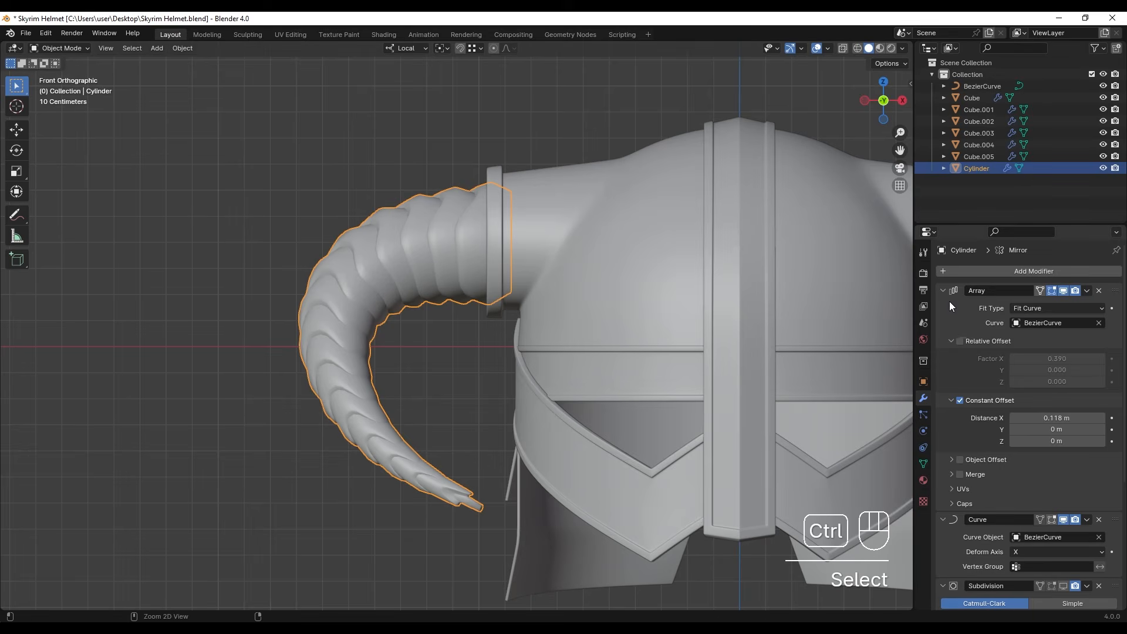
{"action": "key", "text": "ctrl+a"}
{"action": "key", "text": "ctrl+a"}
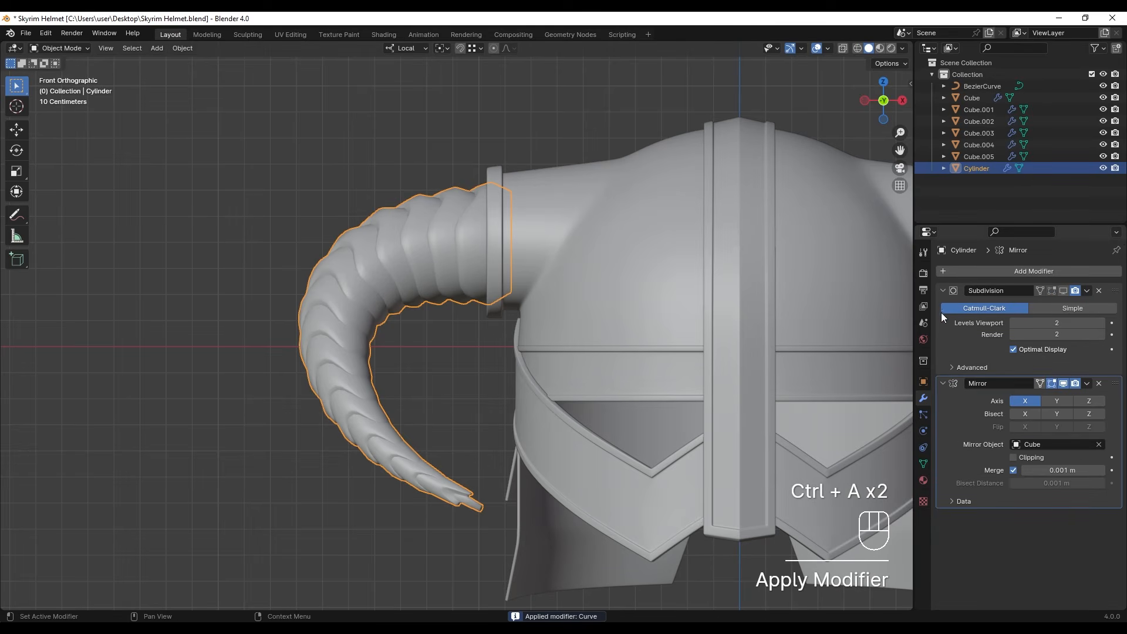
{"action": "left_click", "coordinate": [943, 385]}
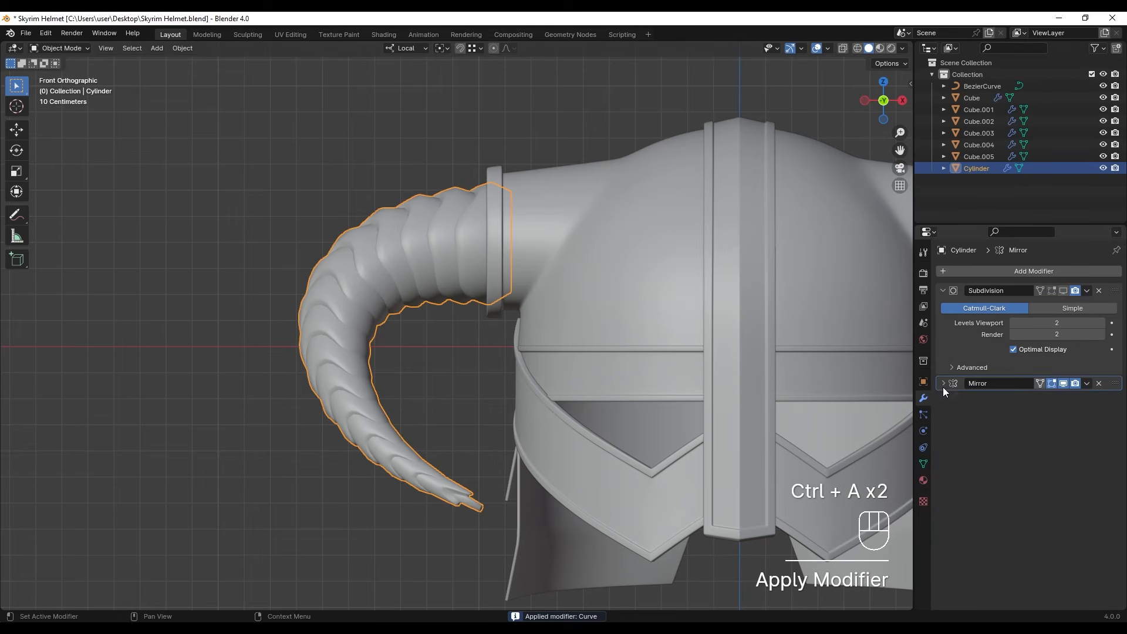
{"action": "left_click", "coordinate": [943, 292]}
- Enter edit mode on the horn, select the end-cap edges at its tip and frame the view on them
{"action": "middle_click_drag", "start_coordinate": [469, 513], "coordinate": [448, 443], "text": "shift"}
{"action": "scroll", "coordinate": [470, 435], "scroll_direction": "up", "scroll_amount": 4}
{"action": "key", "text": "Tab"}
{"action": "scroll", "coordinate": [478, 446], "scroll_direction": "up", "scroll_amount": 2}
{"action": "scroll", "coordinate": [493, 485], "scroll_direction": "up", "scroll_amount": 3}
{"action": "middle_click_drag", "start_coordinate": [493, 485], "coordinate": [467, 446], "text": "shift"}
{"action": "middle_click_drag", "start_coordinate": [467, 447], "coordinate": [450, 425]}
{"action": "scroll", "coordinate": [452, 420], "scroll_direction": "down", "scroll_amount": 3}
{"action": "middle_click_drag", "start_coordinate": [475, 282], "coordinate": [442, 436], "text": "shift"}
{"action": "left_click", "coordinate": [448, 409]}
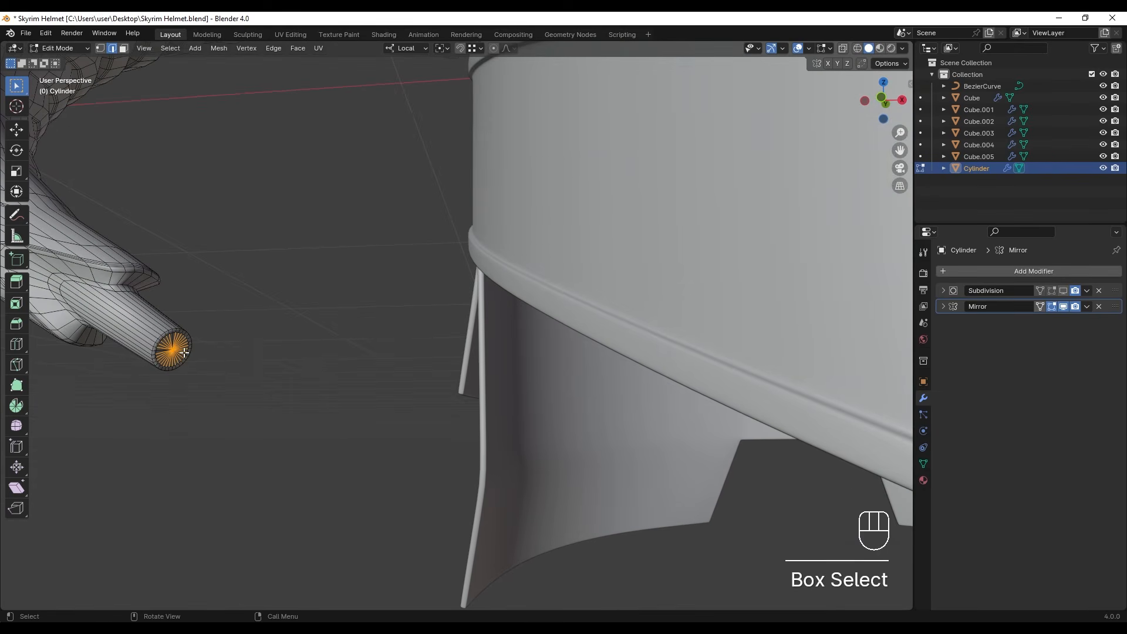
{"action": "key", "text": "KP_Decimal"}
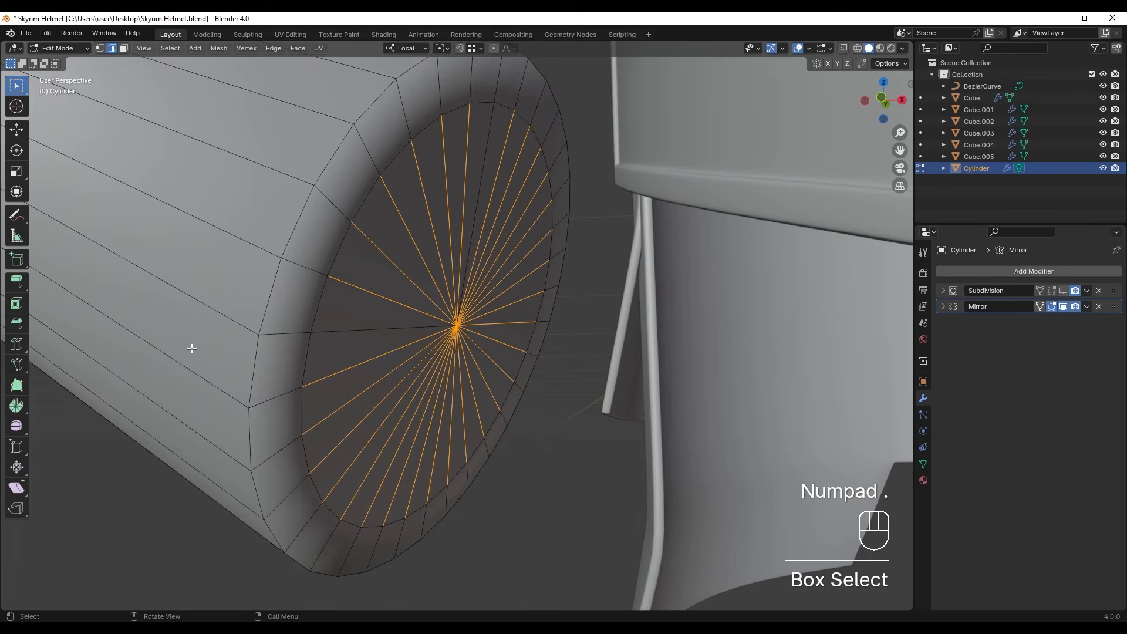
{"action": "scroll", "coordinate": [192, 349], "scroll_direction": "down", "scroll_amount": 7}
{"action": "middle_click_drag", "start_coordinate": [464, 312], "coordinate": [447, 293], "text": "shift"}
- Switch to face selection, select the horn tip's end cap and grow the selection to its rounded rim
{"action": "key", "text": "3"}
{"action": "left_click_drag", "start_coordinate": [431, 272], "coordinate": [524, 419]}
{"action": "middle_click_drag", "start_coordinate": [546, 418], "coordinate": [546, 358]}
{"action": "left_click", "coordinate": [423, 213]}
{"action": "left_click_drag", "start_coordinate": [424, 234], "coordinate": [510, 382]}
{"action": "left_click", "coordinate": [517, 385]}
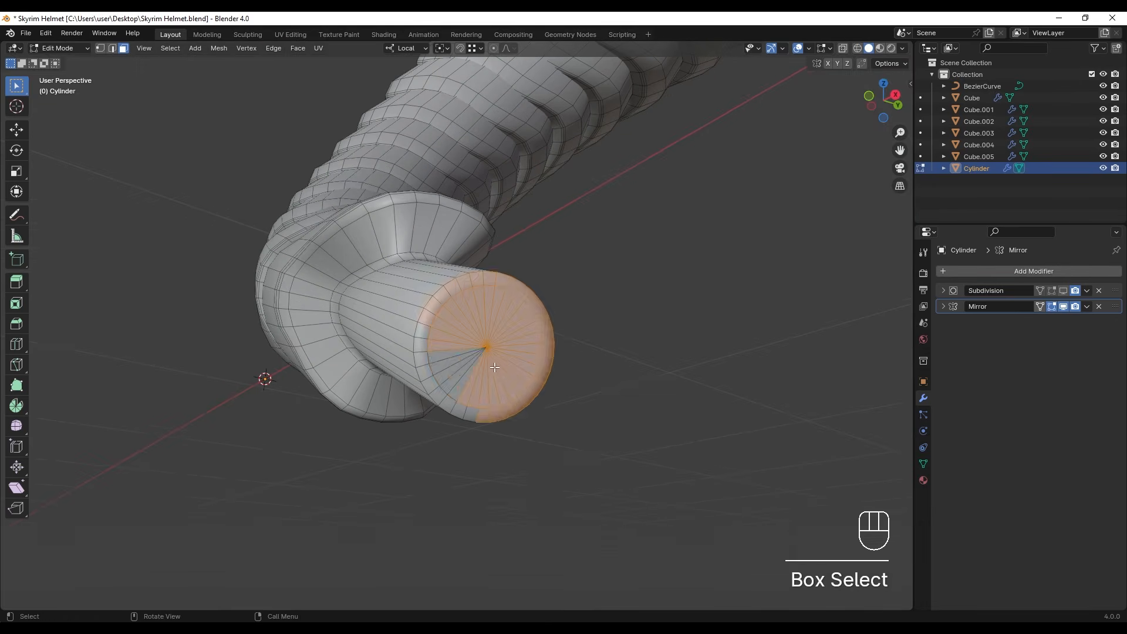
{"action": "key", "text": "ctrl+KP_Add"}
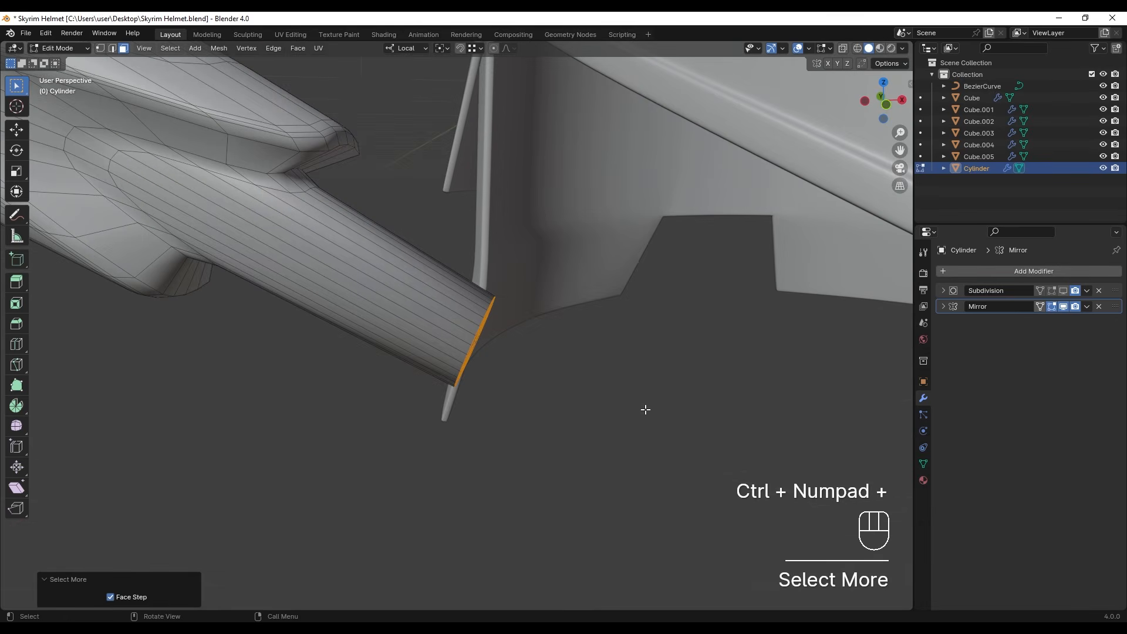
- Shrink the horn's selected tip to about 0.507 with smooth proportional editing, pull it slightly back along the horn, and leave edit mode
{"action": "key", "text": "s"}
{"action": "right_click", "coordinate": [613, 384]}
{"action": "middle_click_drag", "start_coordinate": [612, 383], "coordinate": [559, 92], "text": "shift"}
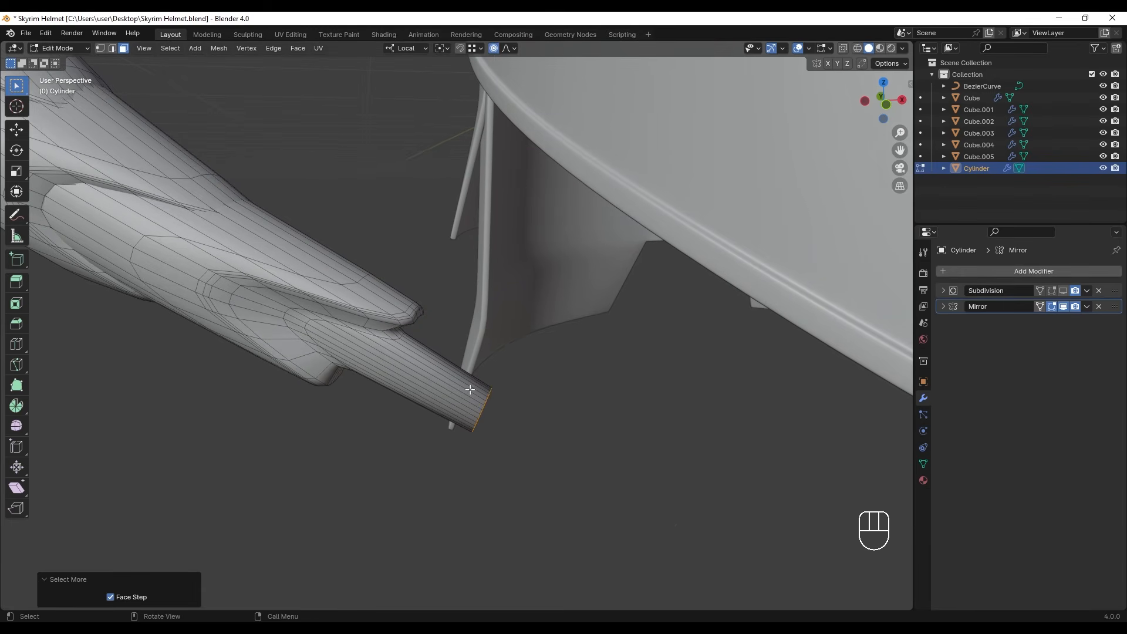
{"action": "key", "text": "s"}
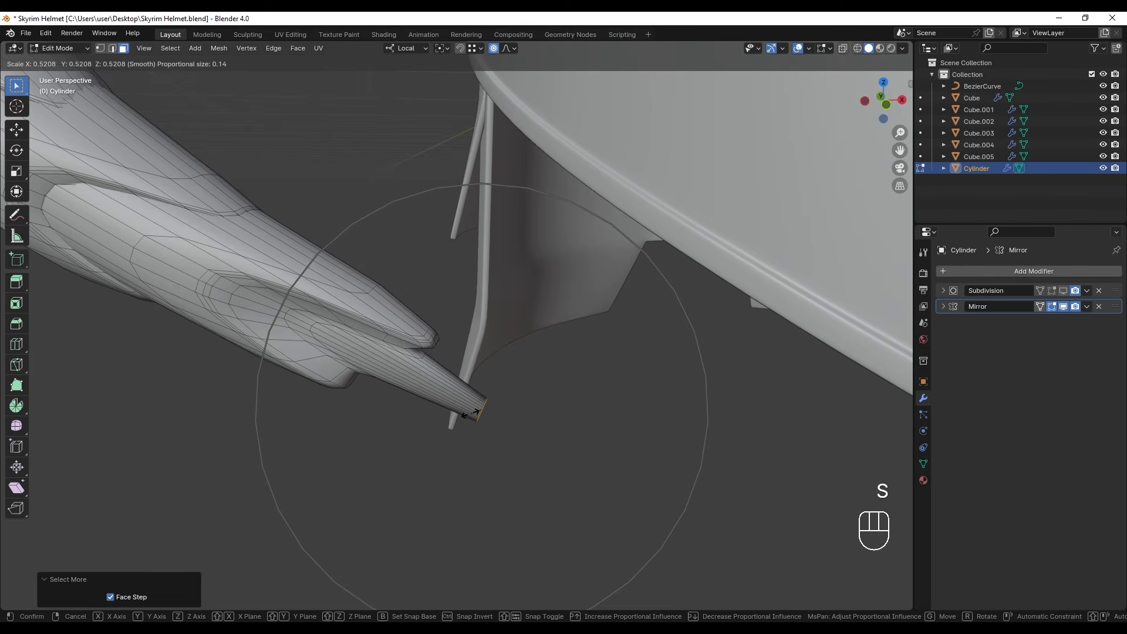
{"action": "left_click", "coordinate": [489, 421]}
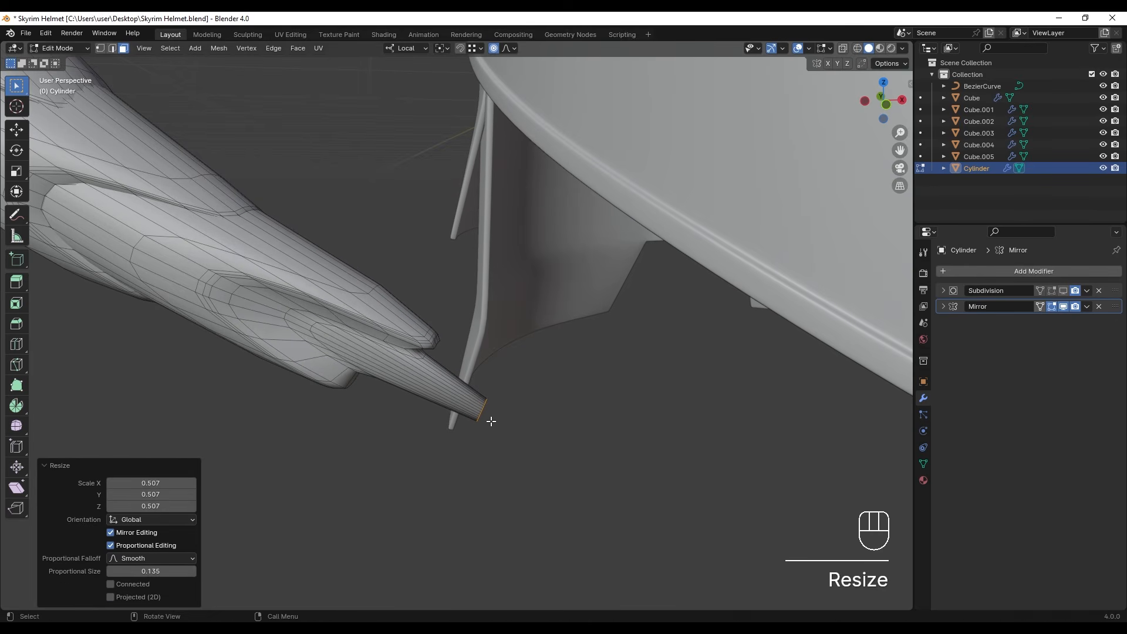
{"action": "key", "text": "g"}
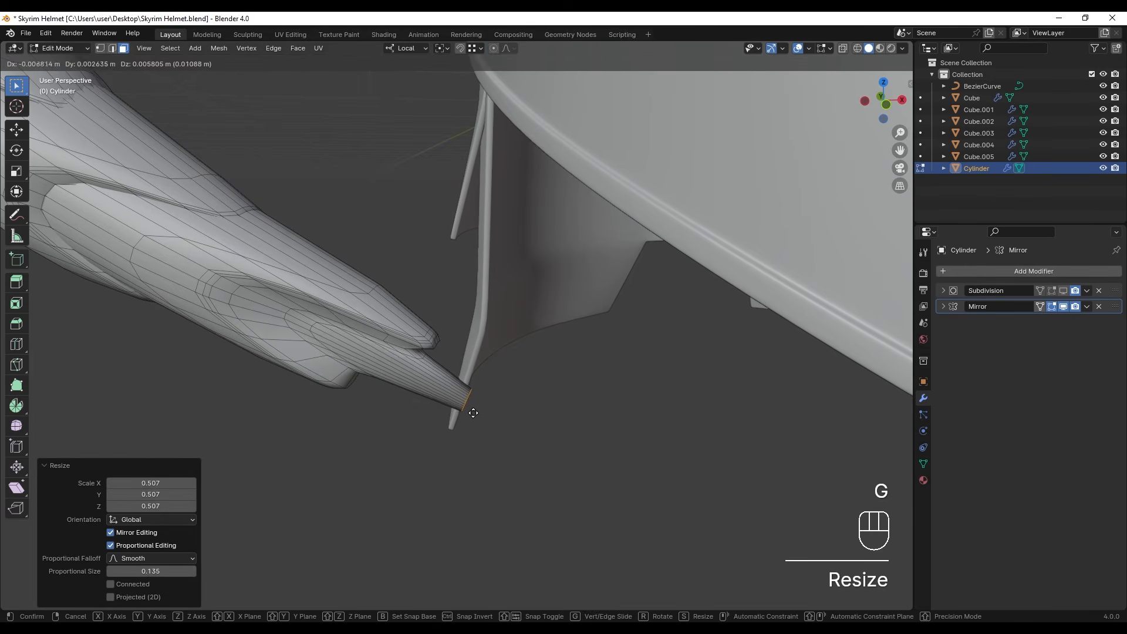
{"action": "left_click", "coordinate": [470, 411]}
{"action": "key", "text": "Tab"}
{"action": "middle_click_drag", "start_coordinate": [469, 326], "coordinate": [375, 355]}
{"action": "scroll", "coordinate": [393, 351], "scroll_direction": "down", "scroll_amount": 4}
{"action": "scroll", "coordinate": [344, 376], "scroll_direction": "up", "scroll_amount": 2}
- Enter edit mode on the horn, select the open edge loop at its socket end and scale the loop
{"action": "key", "text": "Tab"}
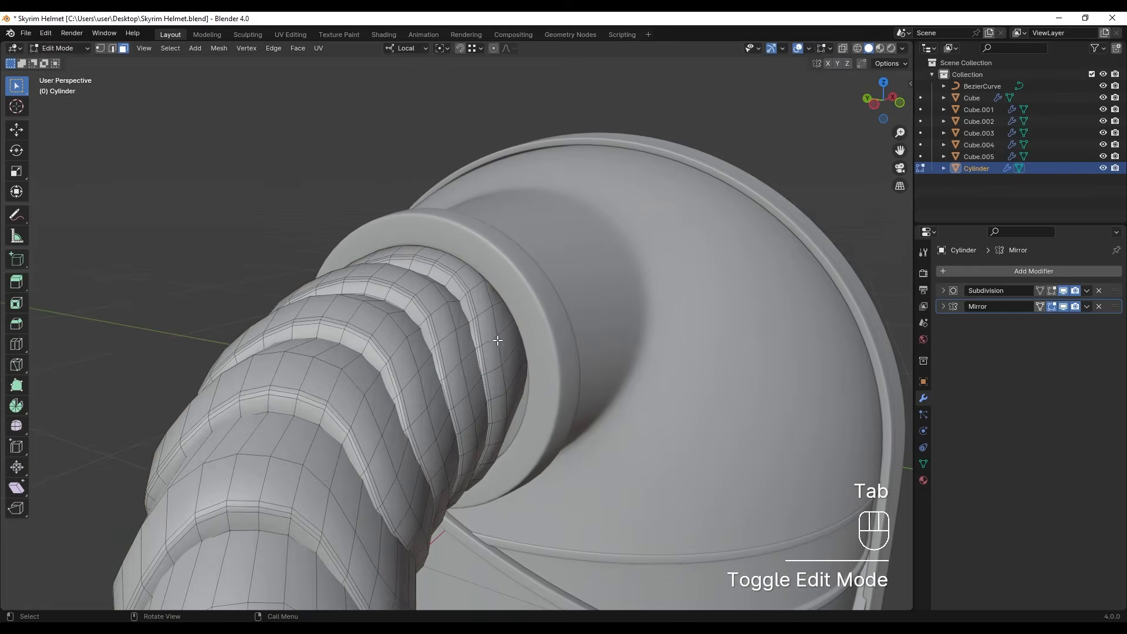
{"action": "scroll", "coordinate": [498, 339], "scroll_direction": "up", "scroll_amount": 3}
{"action": "middle_click_drag", "start_coordinate": [498, 339], "coordinate": [426, 312], "text": "shift"}
{"action": "key", "text": "z"}
{"action": "middle_click_drag", "start_coordinate": [515, 351], "coordinate": [497, 310]}
{"action": "left_click", "coordinate": [526, 277], "text": "alt"}
{"action": "key", "text": "2"}
{"action": "left_click", "coordinate": [440, 48]}
{"action": "mouse_move", "coordinate": [479, 188]}
{"action": "middle_mouse_down"}
{"action": "mouse_move", "coordinate": [519, 249]}
{"action": "mouse_move", "coordinate": [555, 258]}
{"action": "middle_mouse_up"}
{"action": "key", "text": "s"}
{"action": "left_click", "coordinate": [660, 309]}
- Check the fit in solid shading and enlarge the socket-end edge loop to about 1.15 in wireframe
{"action": "key", "text": "z"}
{"action": "mouse_move", "coordinate": [566, 311]}
{"action": "middle_mouse_down"}
{"action": "mouse_move", "coordinate": [605, 314]}
{"action": "mouse_move", "coordinate": [590, 308]}
{"action": "middle_mouse_up"}
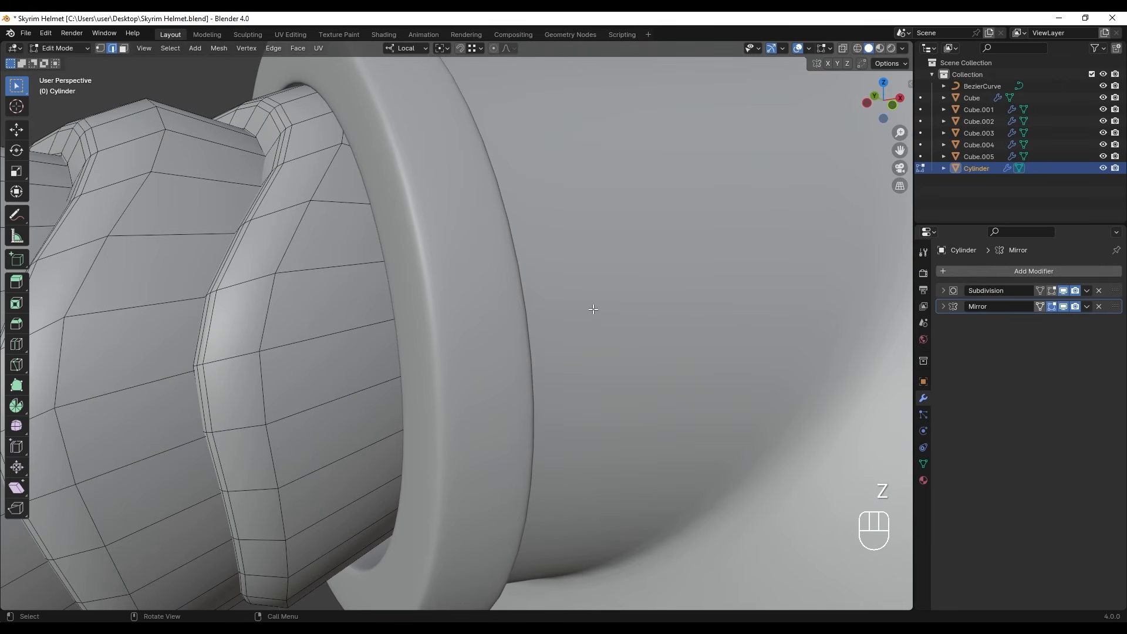
{"action": "key", "text": "z"}
{"action": "key", "text": "s"}
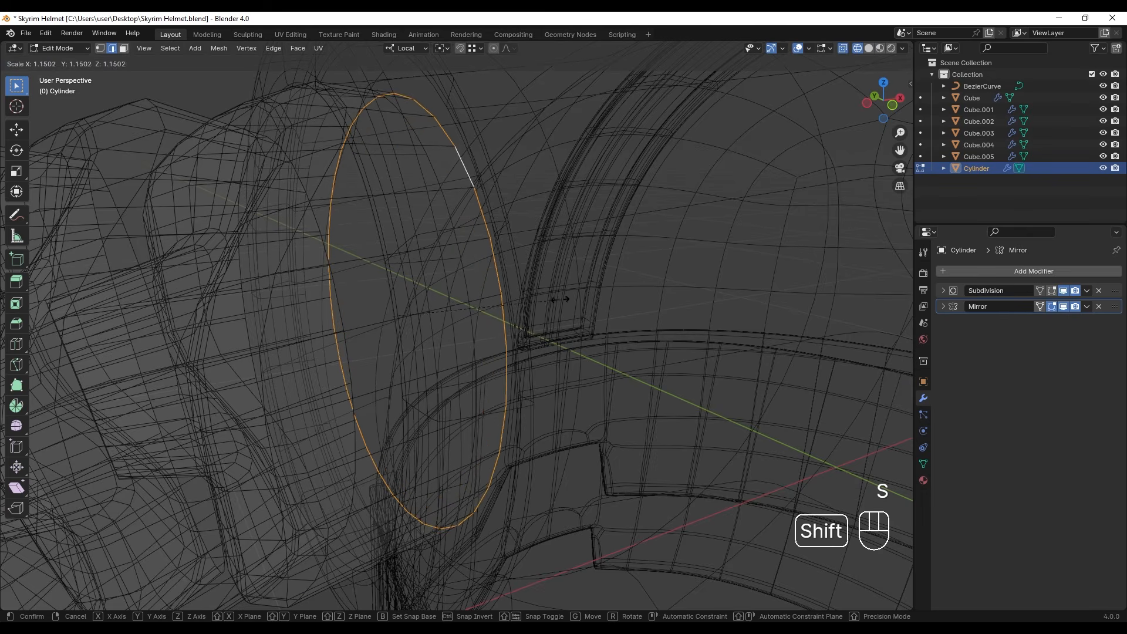
{"action": "left_click", "coordinate": [557, 300]}
- In object mode and front view, slide the horn along its local X axis relative to the socket ring
{"action": "scroll", "coordinate": [529, 349], "scroll_direction": "down", "scroll_amount": 2}
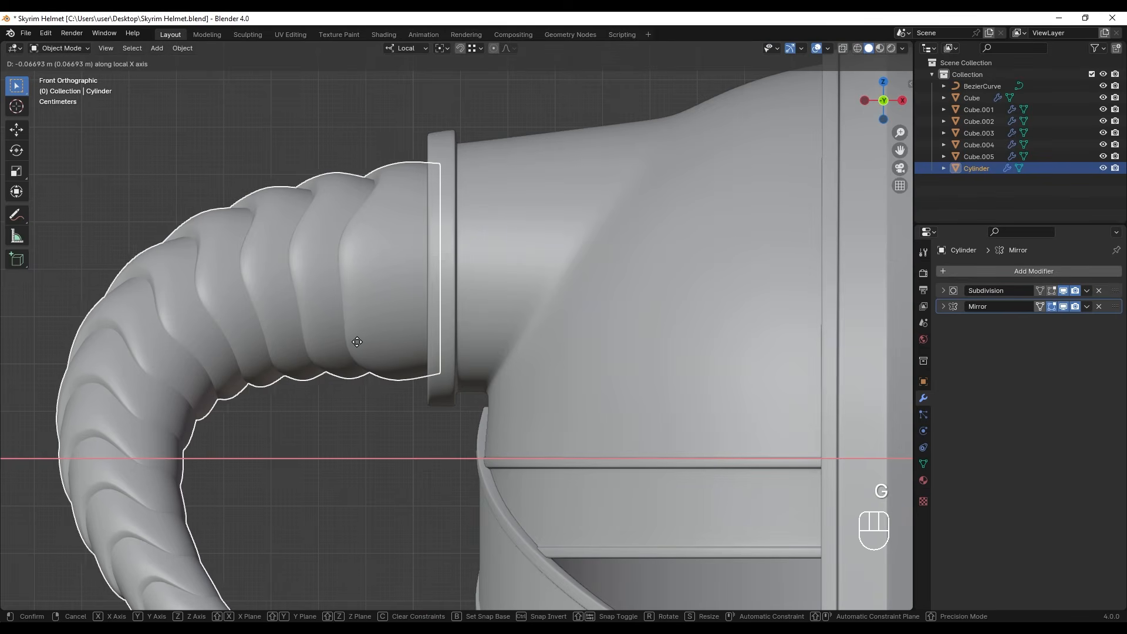
{"action": "left_click", "coordinate": [423, 331]}
{"action": "scroll", "coordinate": [438, 330], "scroll_direction": "up", "scroll_amount": 2}
- Enter edit mode and scale the horn's socket-end edge loop by 1.162
{"action": "key", "text": "Tab"}
{"action": "middle_click_drag", "start_coordinate": [472, 346], "coordinate": [476, 393], "text": "shift"}
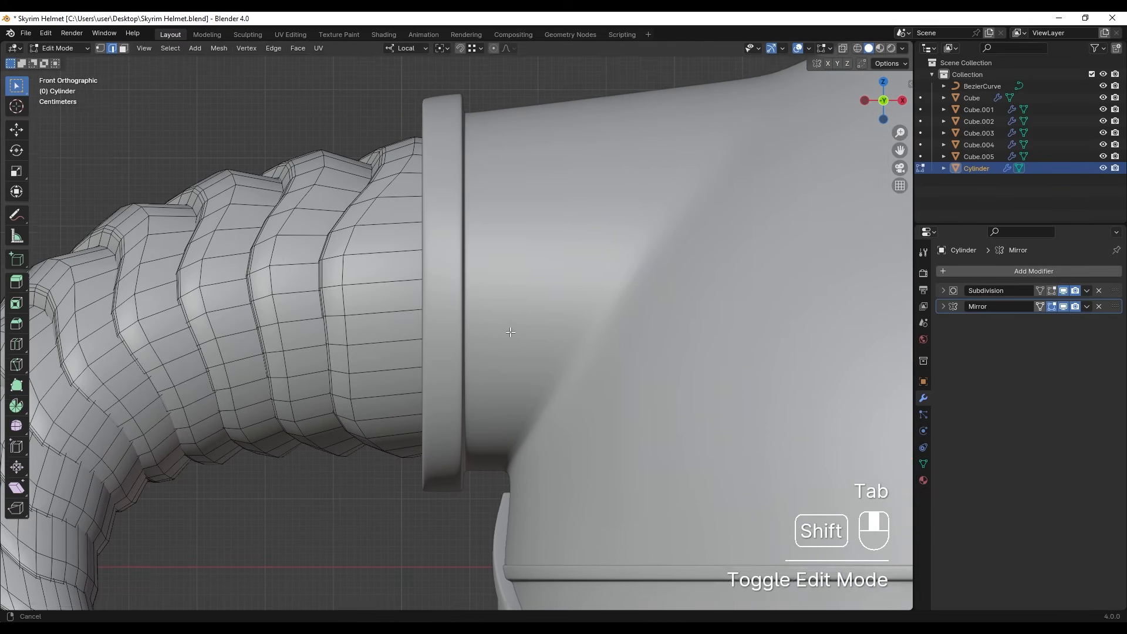
{"action": "key", "text": "s"}
{"action": "left_click", "coordinate": [544, 312]}
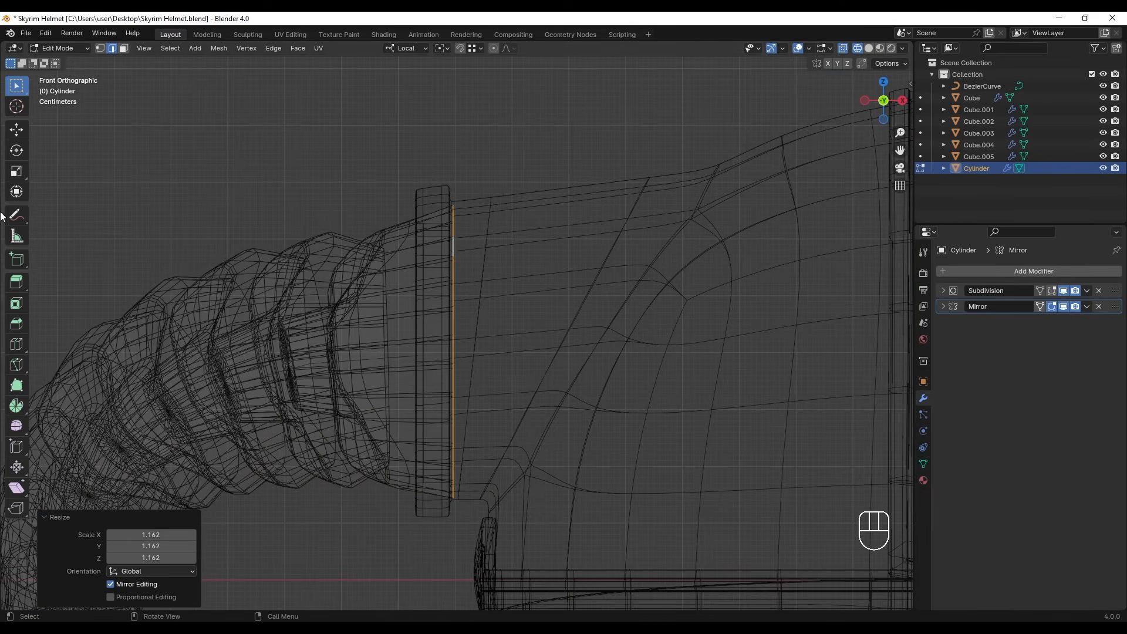
- Sketch an annotation line along the upper outline running from the helmet's socket to the horn
{"action": "left_click_drag", "start_coordinate": [17, 215], "coordinate": [65, 217]}
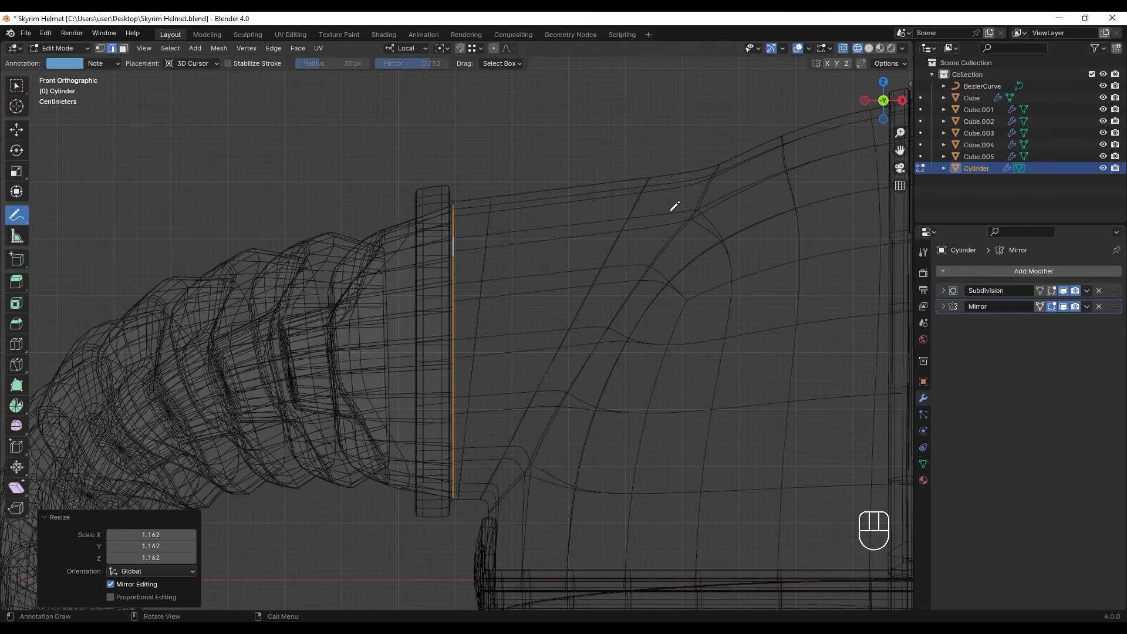
{"action": "left_click_drag", "start_coordinate": [522, 184], "coordinate": [469, 195]}
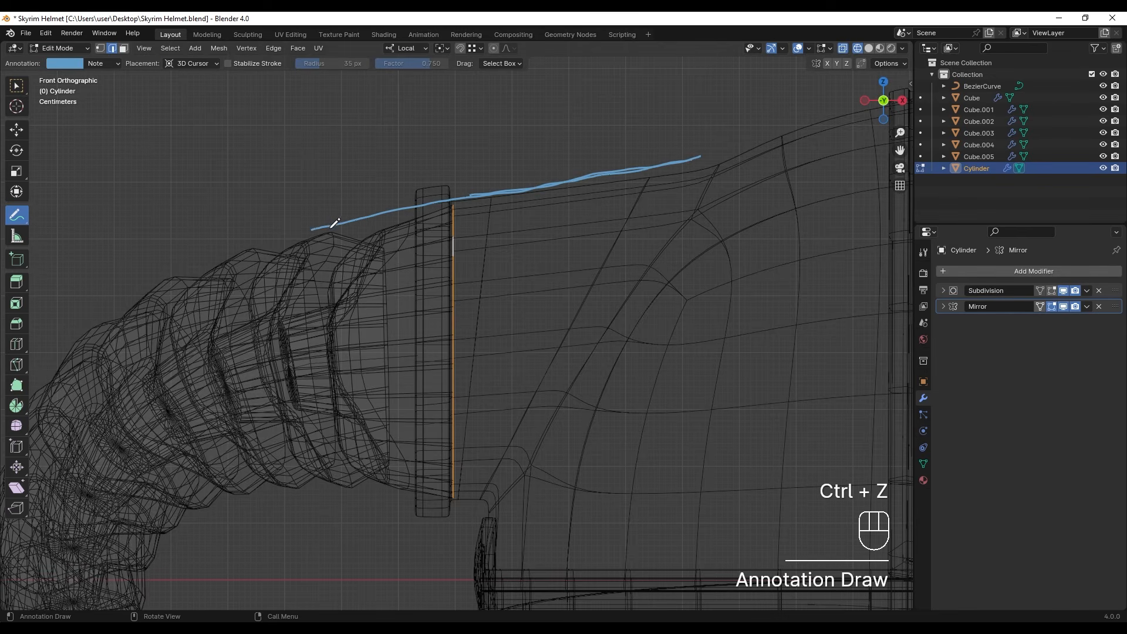
- Select the horn in object mode and move it 0.042176 m along its local X axis into the socket
{"action": "left_click", "coordinate": [361, 336]}
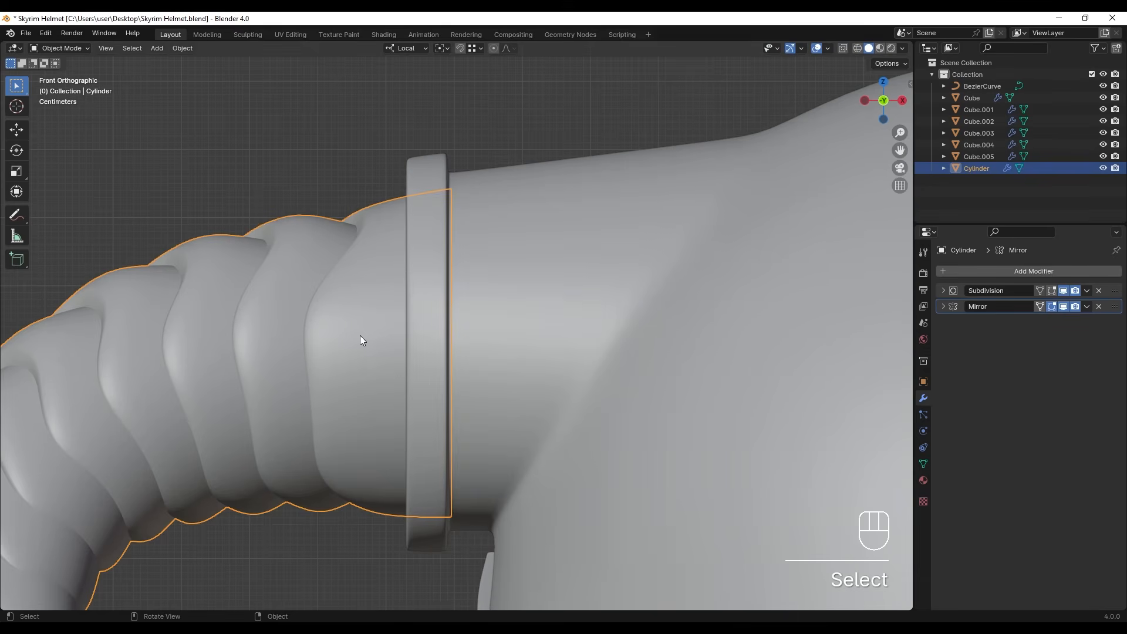
{"action": "key", "text": "g"}
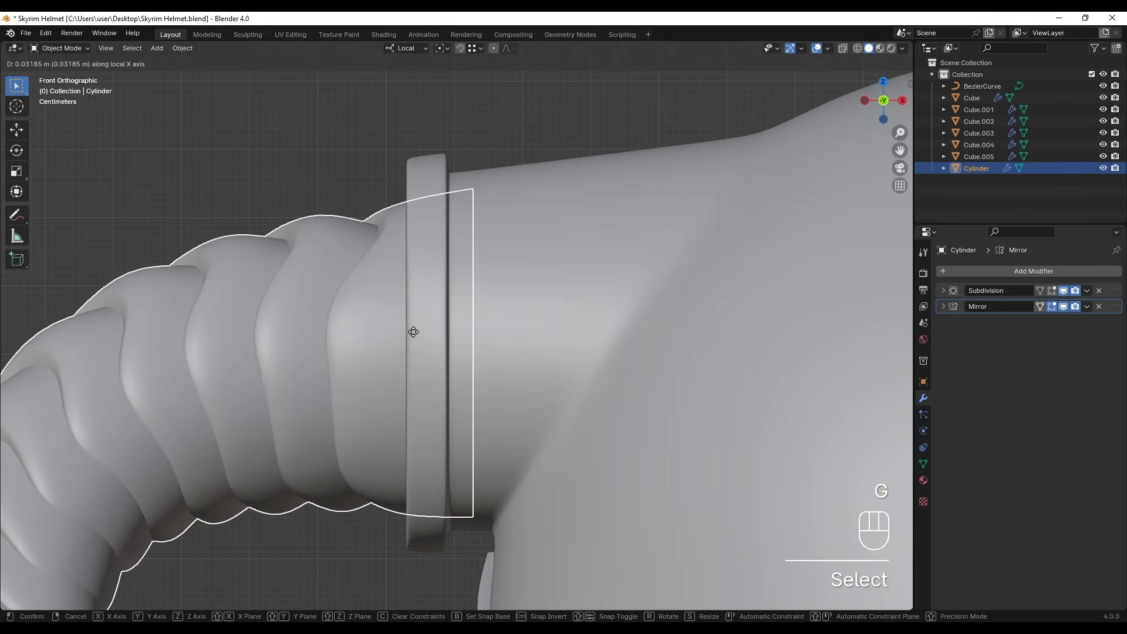
{"action": "left_click", "coordinate": [414, 332]}
{"action": "middle_click_drag", "start_coordinate": [417, 339], "coordinate": [460, 341], "text": "shift"}
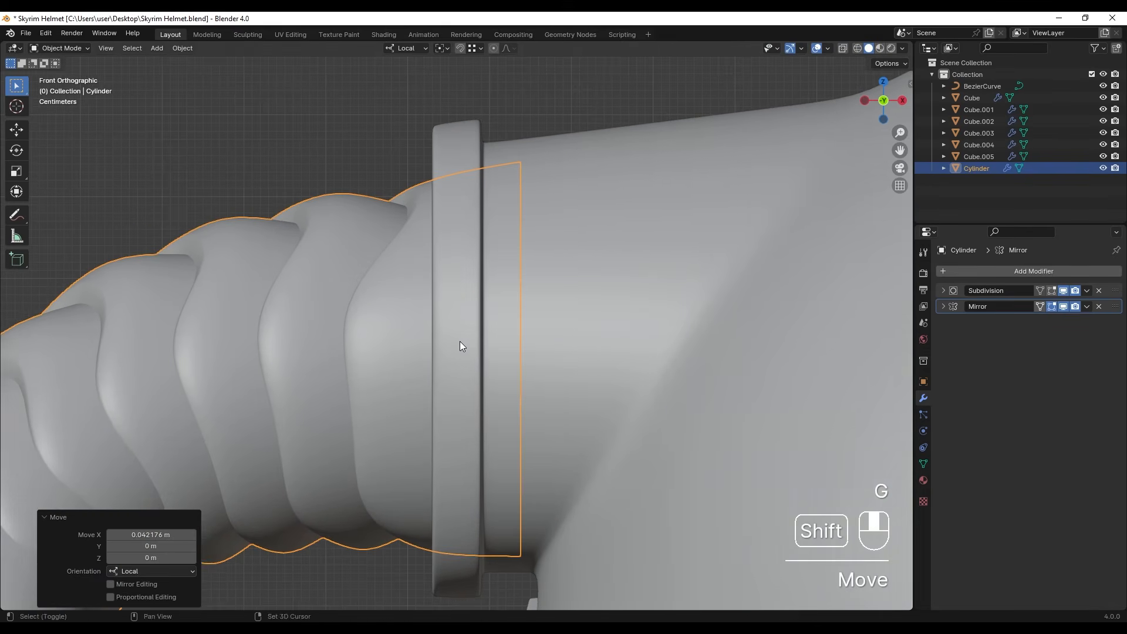
- Snap the 3D cursor to the horn's socket-end edge loop and set the pivot point to 3D Cursor in object mode
{"action": "key", "text": "Tab"}
{"action": "key", "text": "shift+z"}
{"action": "middle_click_drag", "start_coordinate": [541, 330], "coordinate": [523, 334], "text": "shift"}
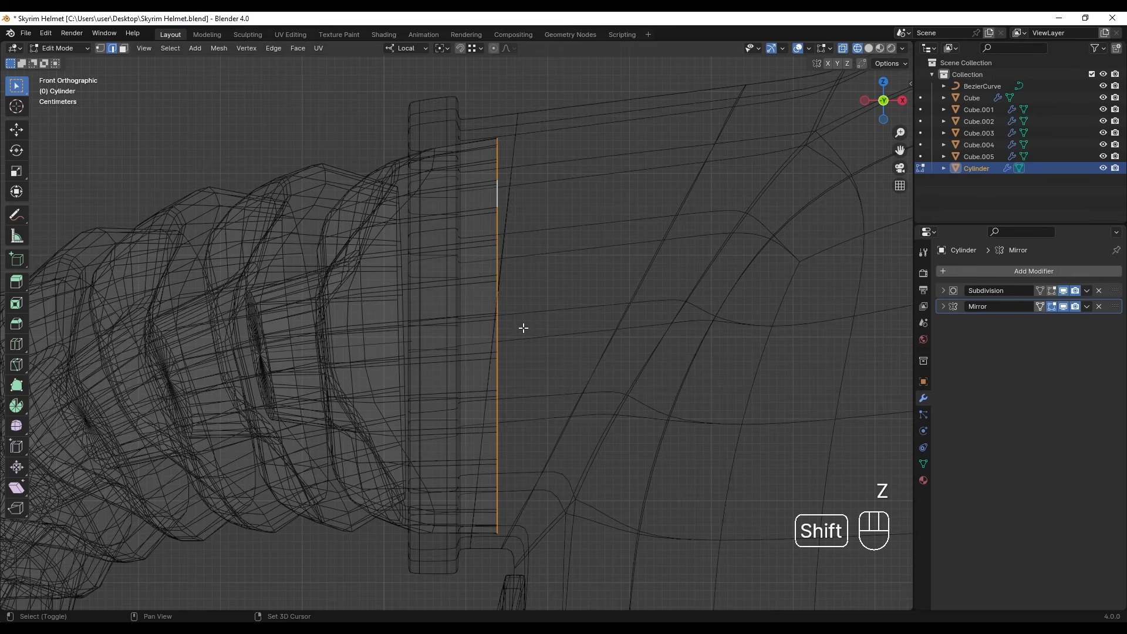
{"action": "key", "text": "shift+s"}
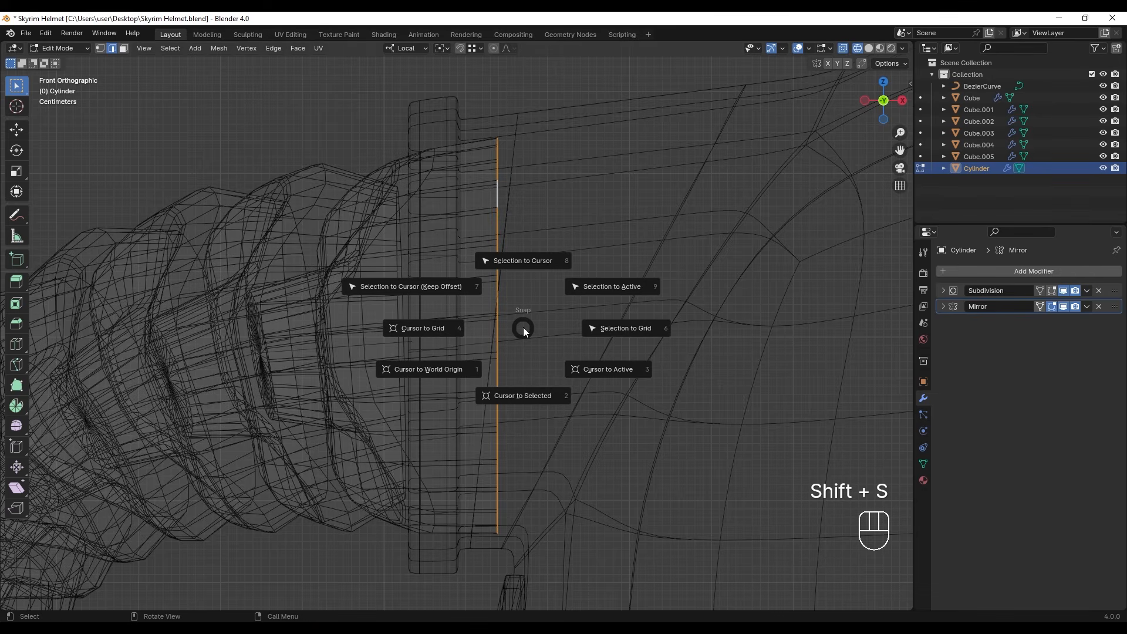
{"action": "left_click", "coordinate": [523, 397]}
{"action": "key", "text": "Tab"}
{"action": "left_click", "coordinate": [446, 51]}
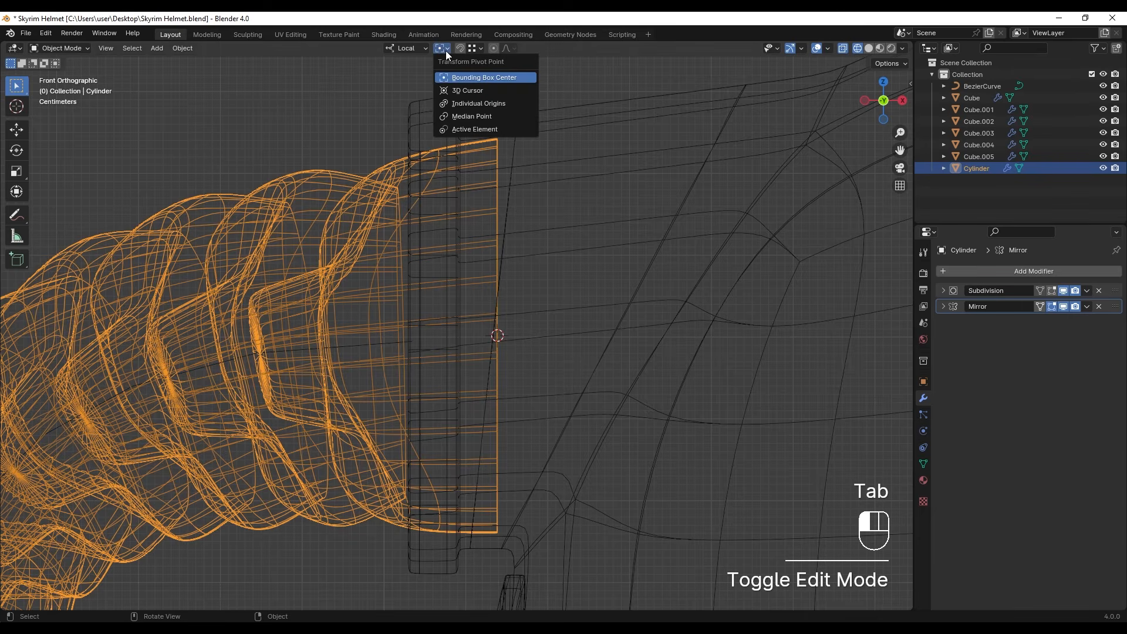
{"action": "left_click", "coordinate": [456, 92]}
- Switch to solid shading and enlarge the horn slightly around the 3D cursor, by a factor of about 1.017
{"action": "scroll", "coordinate": [485, 274], "scroll_direction": "down", "scroll_amount": 1}
{"action": "key", "text": "z"}
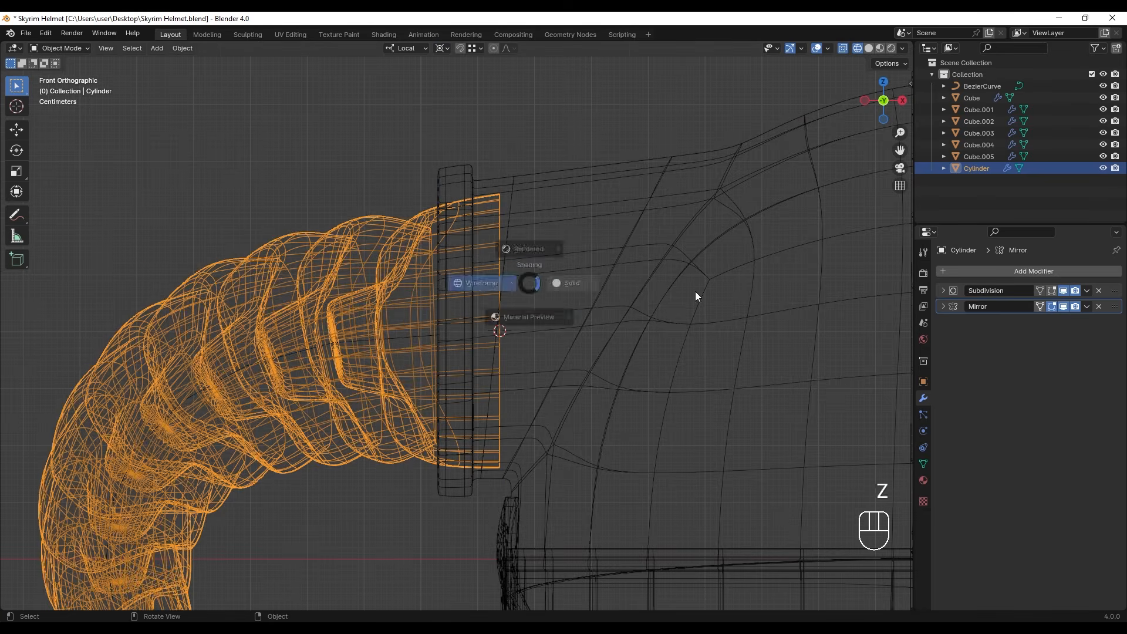
{"action": "left_click", "coordinate": [692, 290]}
{"action": "key", "text": "s"}
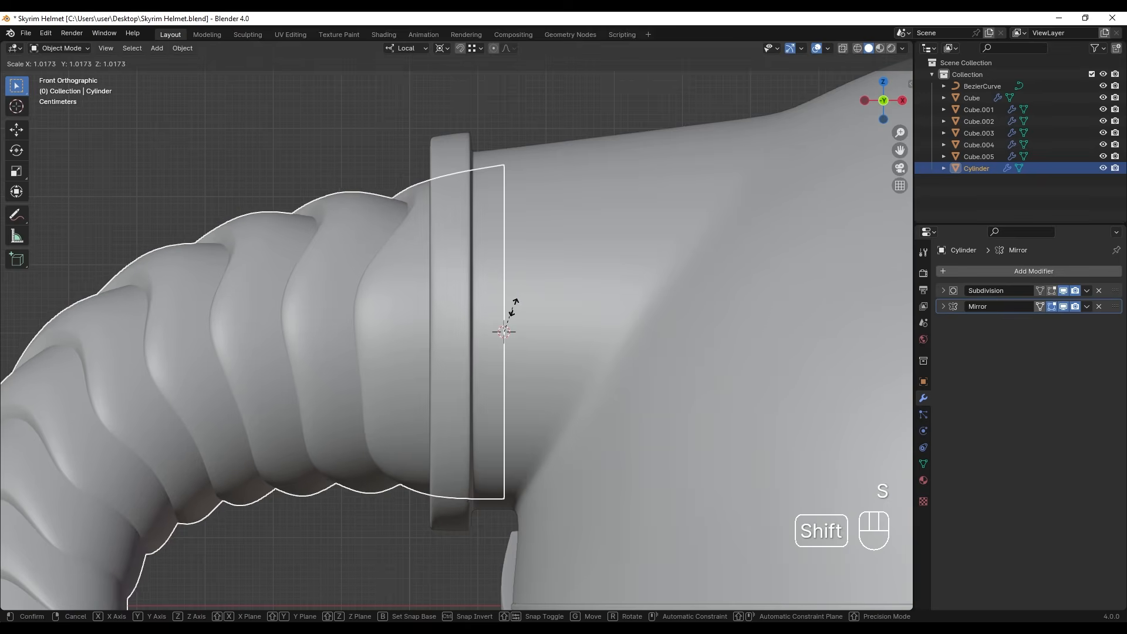
{"action": "left_click", "coordinate": [514, 305]}
{"action": "key", "text": "z"}
{"action": "scroll", "coordinate": [388, 411], "scroll_direction": "up", "scroll_amount": 4}
{"action": "mouse_move", "coordinate": [418, 373]}
{"action": "middle_mouse_down", "text": "shift"}
{"action": "mouse_move", "coordinate": [434, 411]}
{"action": "mouse_move", "coordinate": [452, 344]}
{"action": "mouse_move", "coordinate": [458, 357]}
{"action": "mouse_move", "coordinate": [532, 356]}
{"action": "middle_mouse_up", "text": "shift"}
- Adjust the horn's height by moving it along the Z axis within the socket ring
{"action": "scroll", "coordinate": [452, 406], "scroll_direction": "down", "scroll_amount": 2}
{"action": "key", "text": "g"}
{"action": "key", "text": "z"}
{"action": "key", "text": "z"}
{"action": "left_click", "coordinate": [465, 331]}
- Fine-tune the scale of the horn so that it fits the socket ring, and deselect everything
{"action": "key", "text": "z"}
{"action": "mouse_move", "coordinate": [499, 347]}
{"action": "middle_mouse_down", "text": "shift"}
{"action": "mouse_move", "coordinate": [468, 326]}
{"action": "mouse_move", "coordinate": [563, 345]}
{"action": "mouse_move", "coordinate": [513, 364]}
{"action": "mouse_move", "coordinate": [569, 375]}
{"action": "mouse_move", "coordinate": [372, 334]}
{"action": "middle_mouse_up", "text": "shift"}
{"action": "key", "text": "s"}
{"action": "left_click", "coordinate": [542, 347]}
{"action": "key", "text": "s"}
{"action": "left_click", "coordinate": [557, 361]}
{"action": "scroll", "coordinate": [362, 220], "scroll_direction": "down", "scroll_amount": 5}
{"action": "middle_click_drag", "start_coordinate": [551, 322], "coordinate": [506, 306], "text": "shift"}
{"action": "left_click", "coordinate": [496, 176]}
{"action": "scroll", "coordinate": [512, 318], "scroll_direction": "up", "scroll_amount": 1}
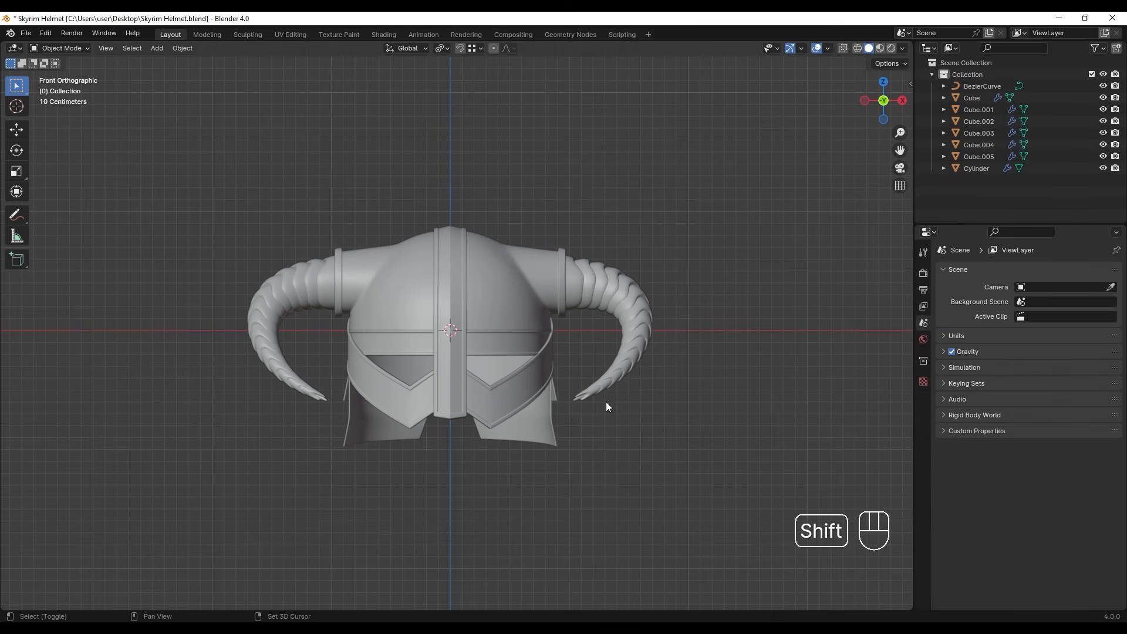
- Add a cube at the helmet's centre and give it a level 2 Subdivision modifier
{"action": "key", "text": "shift+a"}
{"action": "mouse_move", "coordinate": [595, 393]}
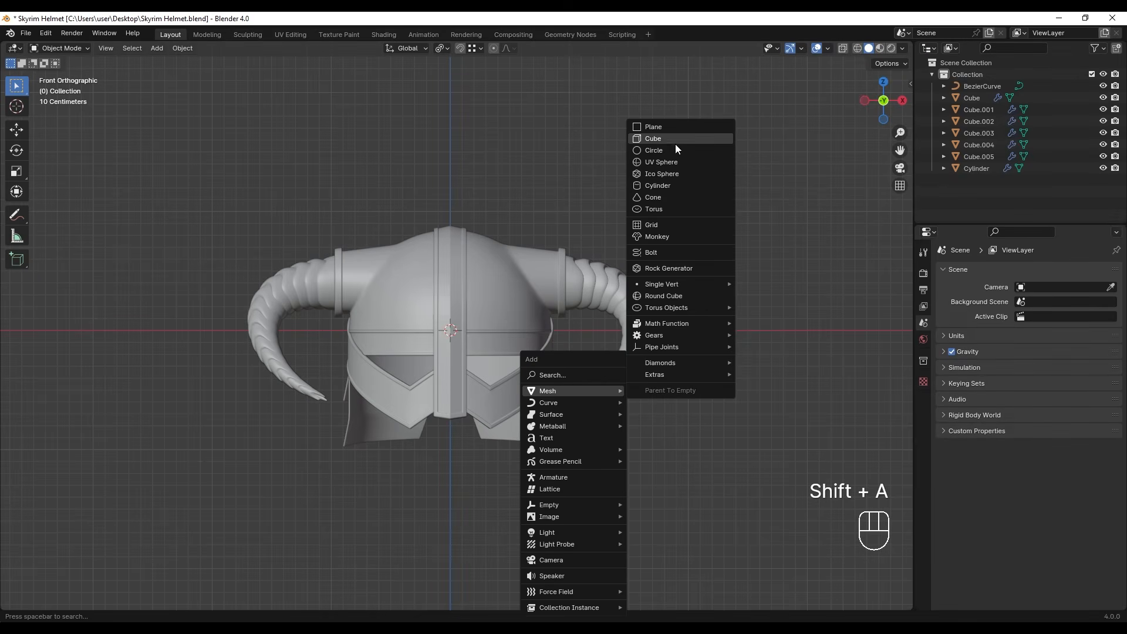
{"action": "left_click", "coordinate": [676, 141]}
{"action": "key", "text": "ctrl+2"}
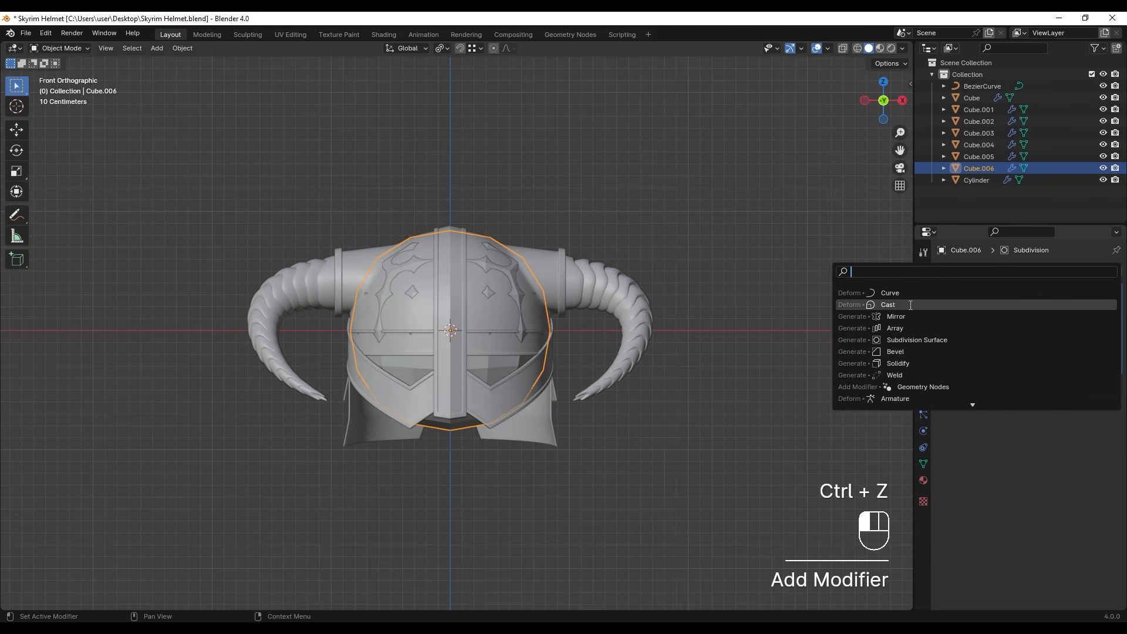
- Give the cube a spherical Cast modifier with a factor of 1, and apply both the Subdivision and Cast modifiers
{"action": "left_click", "coordinate": [1025, 305]}
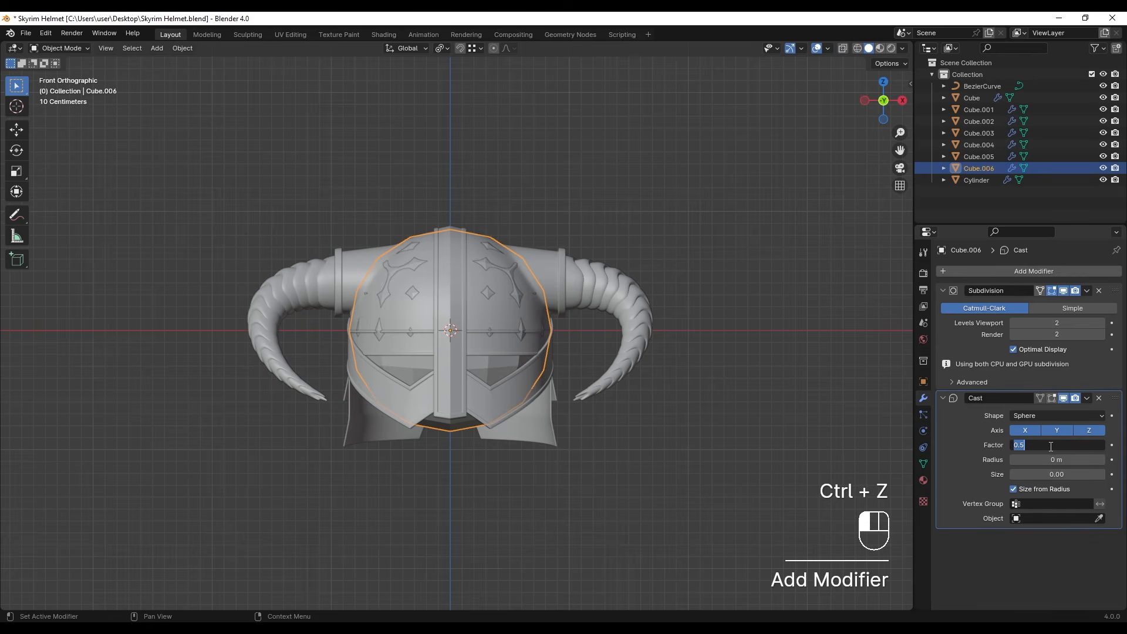
{"action": "key", "text": "Return"}
{"action": "key", "text": "ctrl+a"}
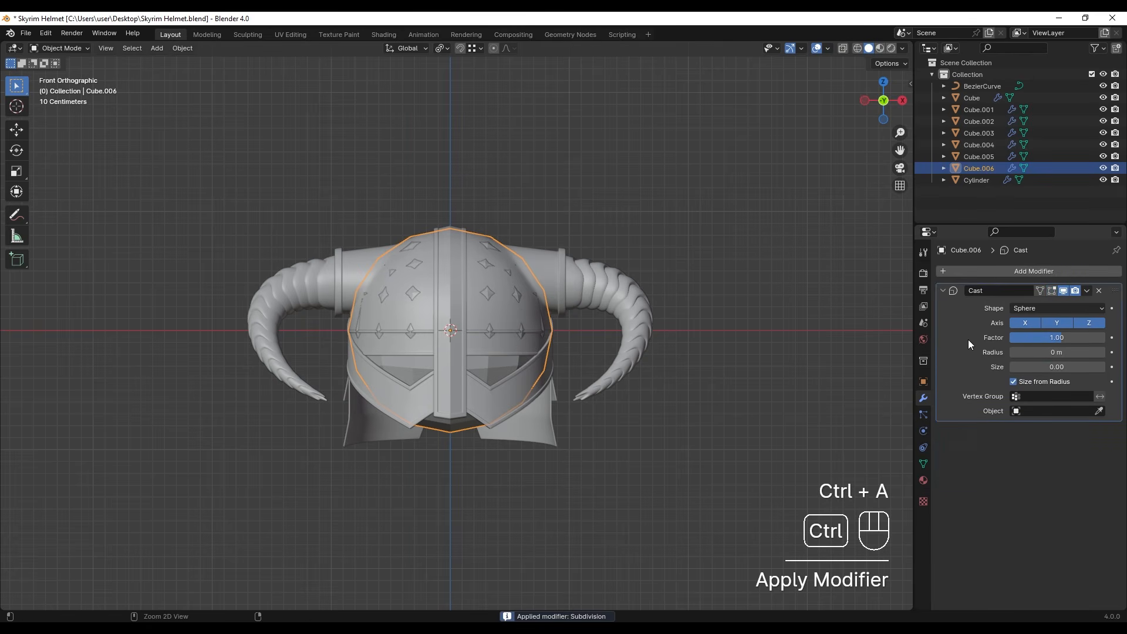
{"action": "key", "text": "ctrl+a"}
- Isolate the sphere in local view and delete all faces of its lower half
{"action": "key", "text": "KP_Divide"}
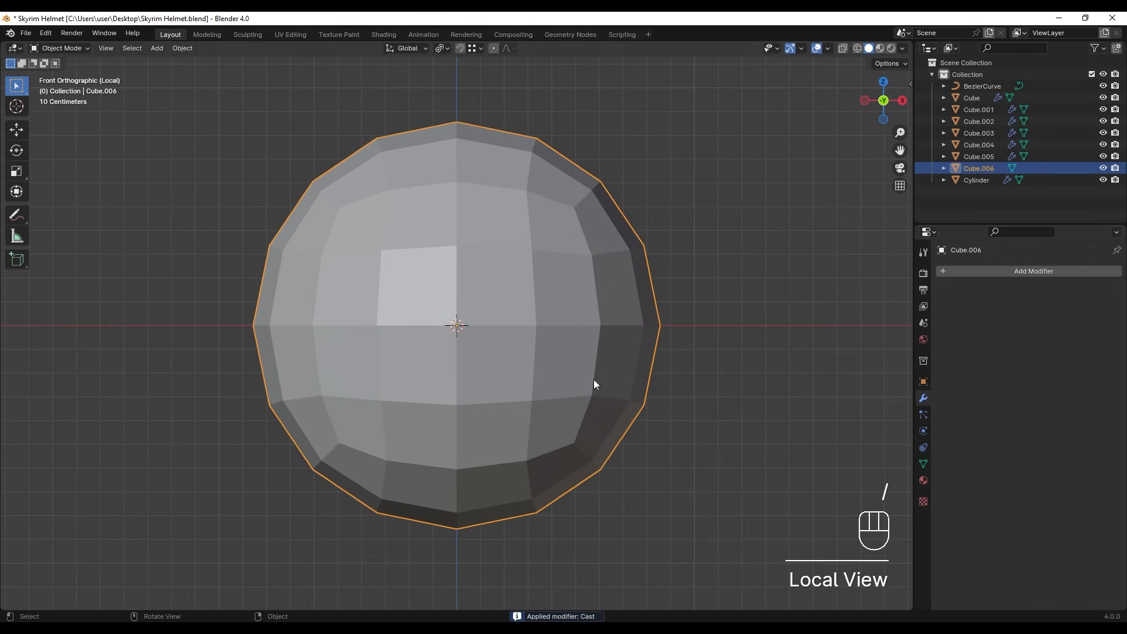
{"action": "key", "text": "Tab"}
{"action": "key", "text": "3"}
{"action": "key", "text": "alt+z"}
{"action": "left_click_drag", "start_coordinate": [192, 333], "coordinate": [743, 531]}
{"action": "key", "text": "x"}
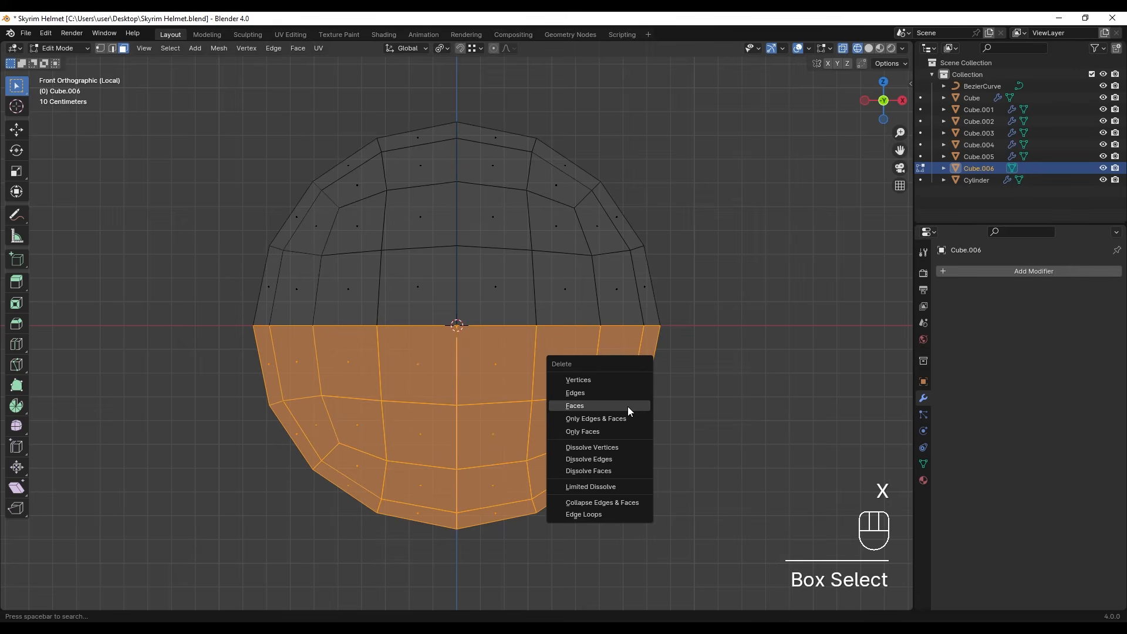
{"action": "left_click", "coordinate": [628, 406]}
- Select the dome's open edge loop and extrude it 0.37048 m straight down
{"action": "key", "text": "2"}
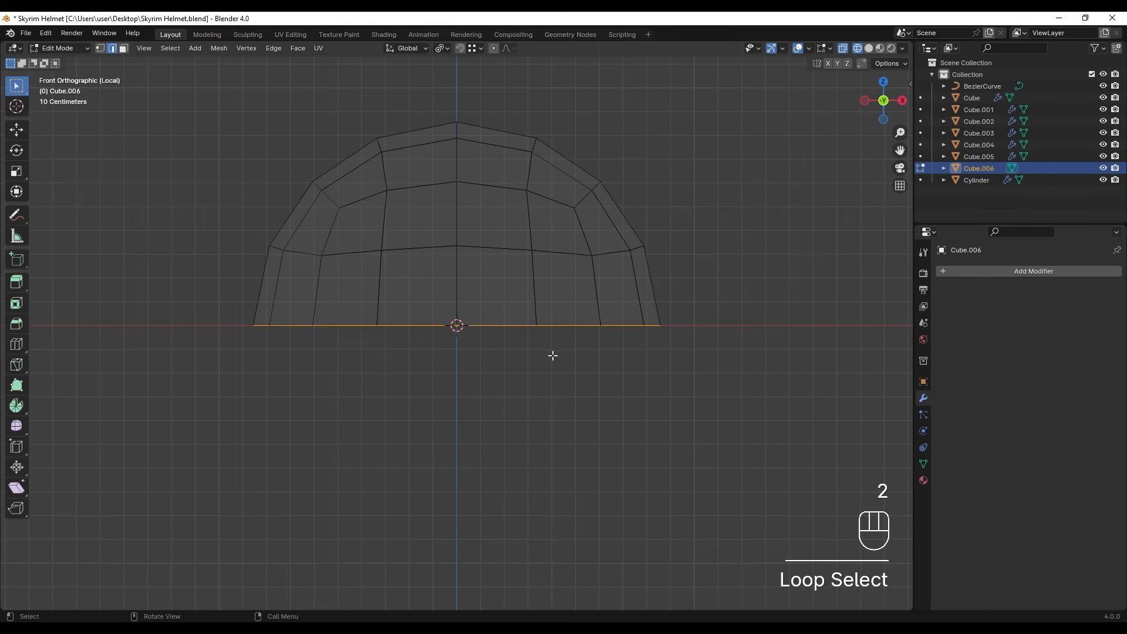
{"action": "key", "text": "e"}
{"action": "left_click", "coordinate": [553, 464]}
{"action": "key", "text": "z"}
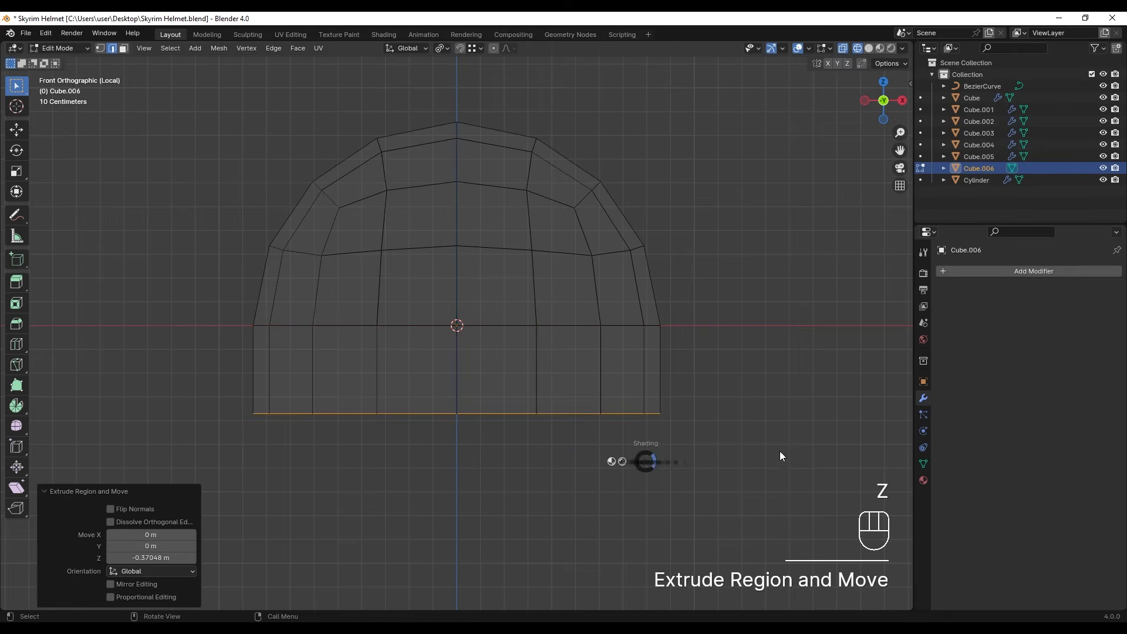
{"action": "left_click", "coordinate": [754, 461]}
{"action": "middle_click_drag", "start_coordinate": [754, 461], "coordinate": [484, 322]}
- Leave edit mode, shade the dome smooth and bring the rest of the helmet back from local view
{"action": "key", "text": "Tab"}
{"action": "right_click", "coordinate": [486, 322]}
{"action": "left_click", "coordinate": [486, 324]}
{"action": "key", "text": "slash"}
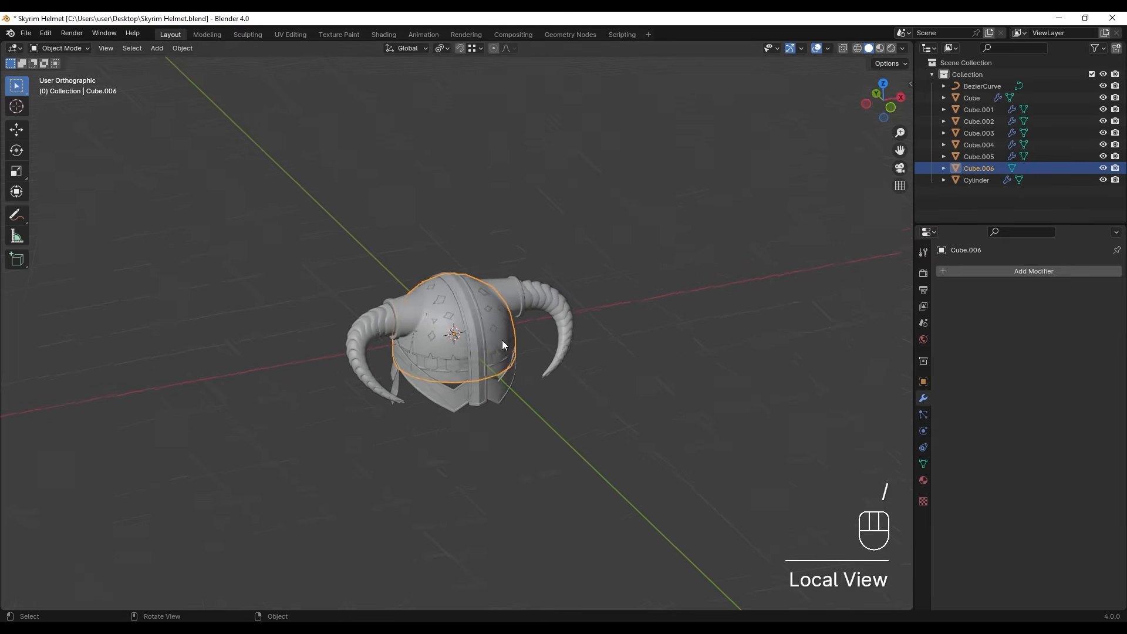
- From the left side view, rotate the dome 90° so that its rounded side faces the helmet's front
{"action": "scroll", "coordinate": [424, 343], "scroll_direction": "down", "scroll_amount": 3}
{"action": "middle_click_drag", "start_coordinate": [424, 343], "coordinate": [553, 344], "text": "alt"}
{"action": "scroll", "coordinate": [406, 316], "scroll_direction": "up", "scroll_amount": 3}
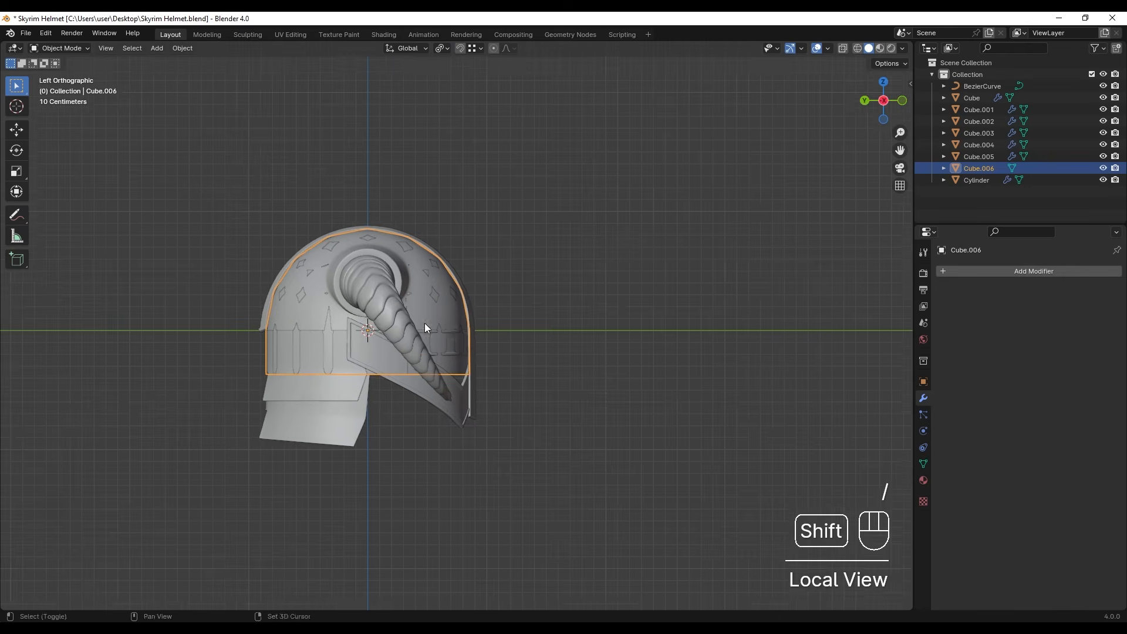
{"action": "middle_click_drag", "start_coordinate": [406, 316], "coordinate": [470, 333], "text": "shift"}
{"action": "key", "text": "r"}
{"action": "left_click", "coordinate": [476, 429]}
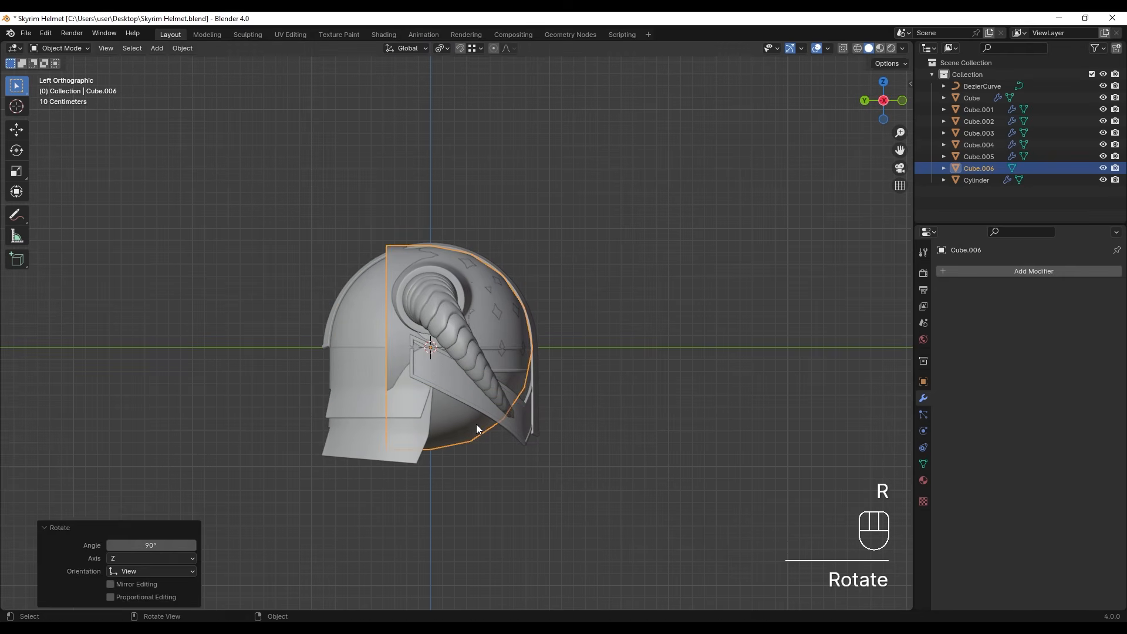
- Move the dome -0.85313 m along Y to the helmet's front and scale it down to a small rivet
{"action": "key", "text": "g"}
{"action": "left_click", "coordinate": [519, 391]}
{"action": "key", "text": "s"}
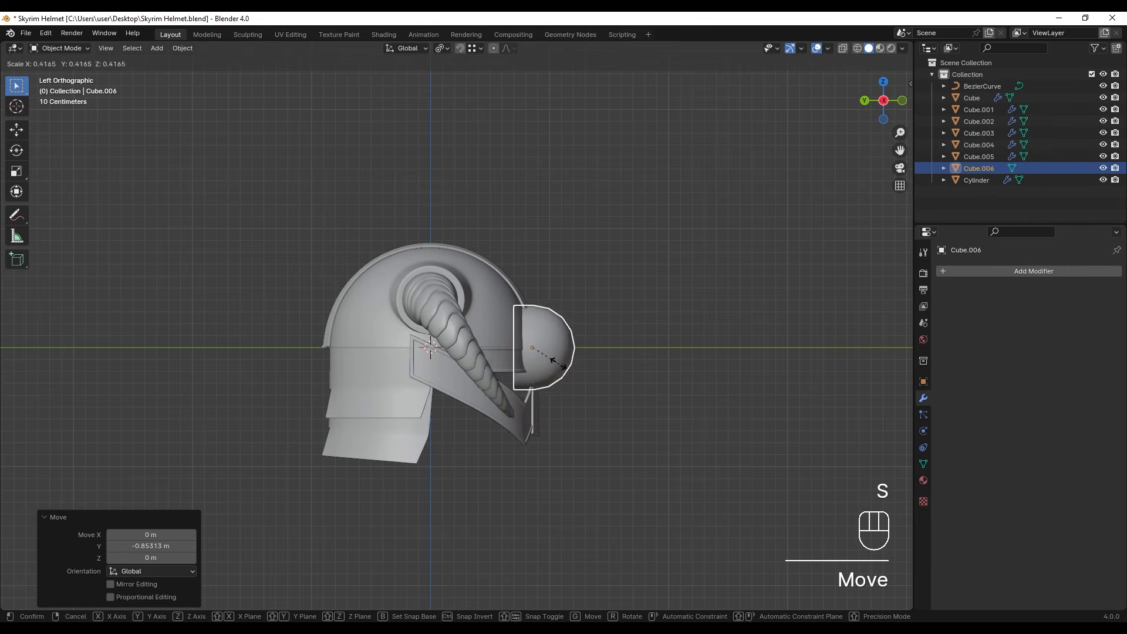
{"action": "left_click", "coordinate": [545, 357]}
{"action": "scroll", "coordinate": [633, 362], "scroll_direction": "up", "scroll_amount": 3}
{"action": "middle_click_drag", "start_coordinate": [692, 440], "coordinate": [586, 347], "text": "shift"}
{"action": "scroll", "coordinate": [578, 393], "scroll_direction": "up", "scroll_amount": 4}
{"action": "key", "text": "s"}
{"action": "left_click", "coordinate": [459, 286]}
- Lower the rivet 0.099556 m along Z and shrink it further, to about 0.38 of its size
{"action": "scroll", "coordinate": [466, 312], "scroll_direction": "up", "scroll_amount": 6}
{"action": "middle_click_drag", "start_coordinate": [502, 296], "coordinate": [564, 331], "text": "shift"}
{"action": "key", "text": "g"}
{"action": "key", "text": "z"}
{"action": "left_click", "coordinate": [514, 442]}
{"action": "key", "text": "s"}
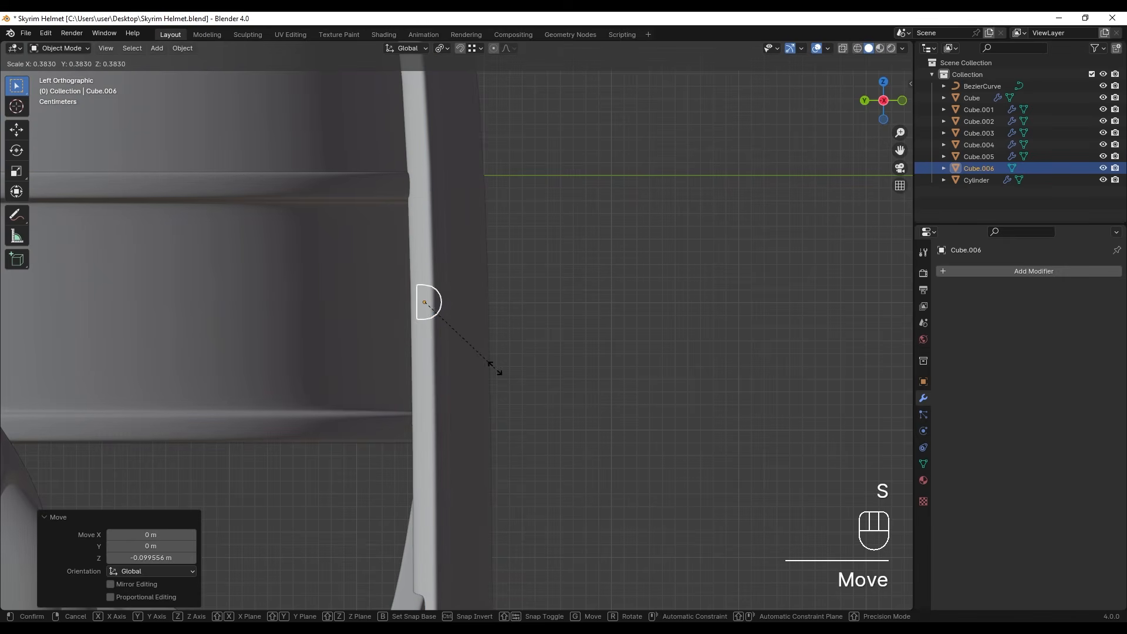
{"action": "left_click", "coordinate": [492, 364]}
- Adjust the rivet's height on the central strip and move it 0.00765 m along Y into the surface
{"action": "scroll", "coordinate": [447, 324], "scroll_direction": "up", "scroll_amount": 2}
{"action": "key", "text": "g"}
{"action": "key", "text": "z"}
{"action": "left_click", "coordinate": [499, 346]}
{"action": "key", "text": "g"}
{"action": "key", "text": "y"}
{"action": "left_click", "coordinate": [503, 352]}
- Switch to the front view and scale the rivet up by 1.199
{"action": "scroll", "coordinate": [555, 309], "scroll_direction": "down", "scroll_amount": 7}
{"action": "middle_click_drag", "start_coordinate": [556, 309], "coordinate": [476, 343]}
{"action": "scroll", "coordinate": [453, 344], "scroll_direction": "up", "scroll_amount": 2}
{"action": "key", "text": "s"}
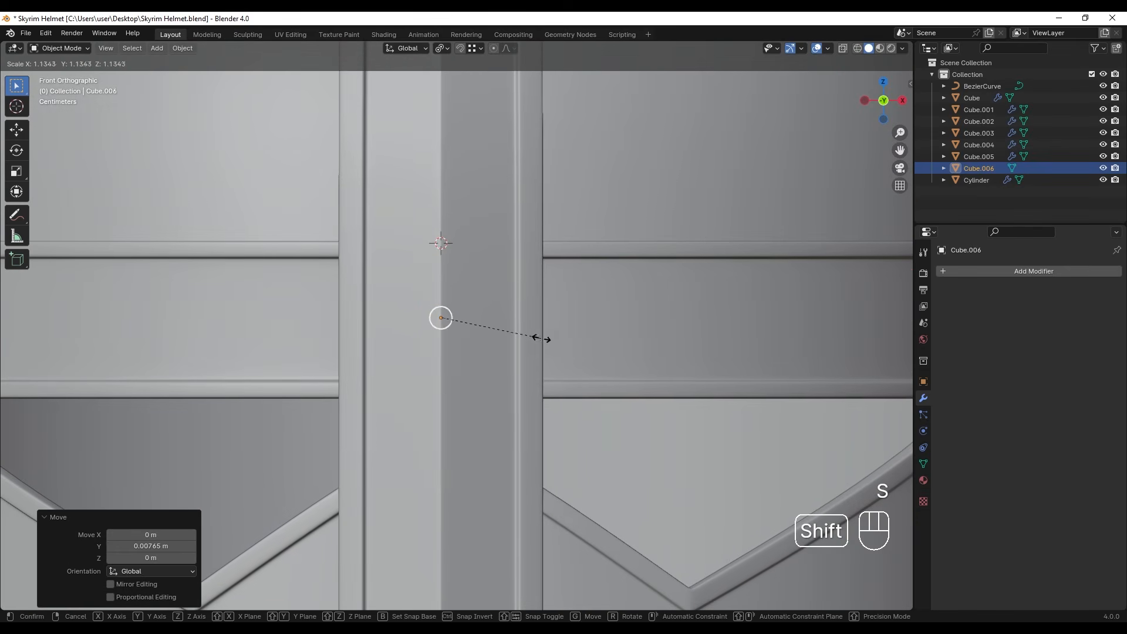
{"action": "left_click", "coordinate": [574, 336]}
{"action": "scroll", "coordinate": [445, 380], "scroll_direction": "down", "scroll_amount": 5}
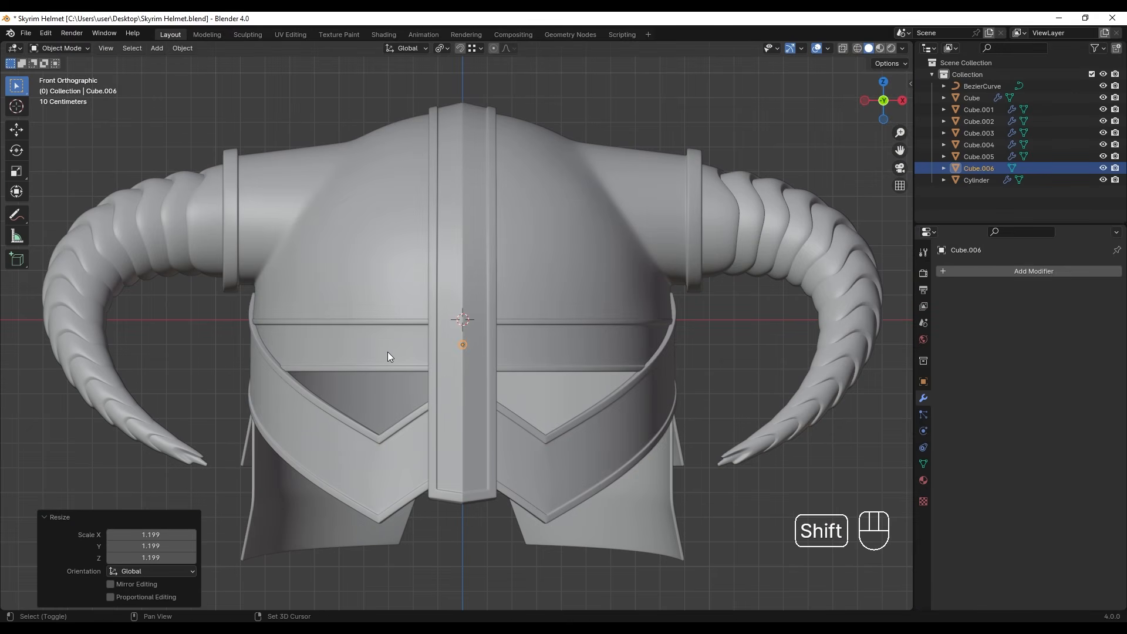
- Add the helmet's horizontal brow band to the rivet selection and isolate both in local view
{"action": "left_click", "coordinate": [390, 352], "text": "shift"}
{"action": "key", "text": "slash"}
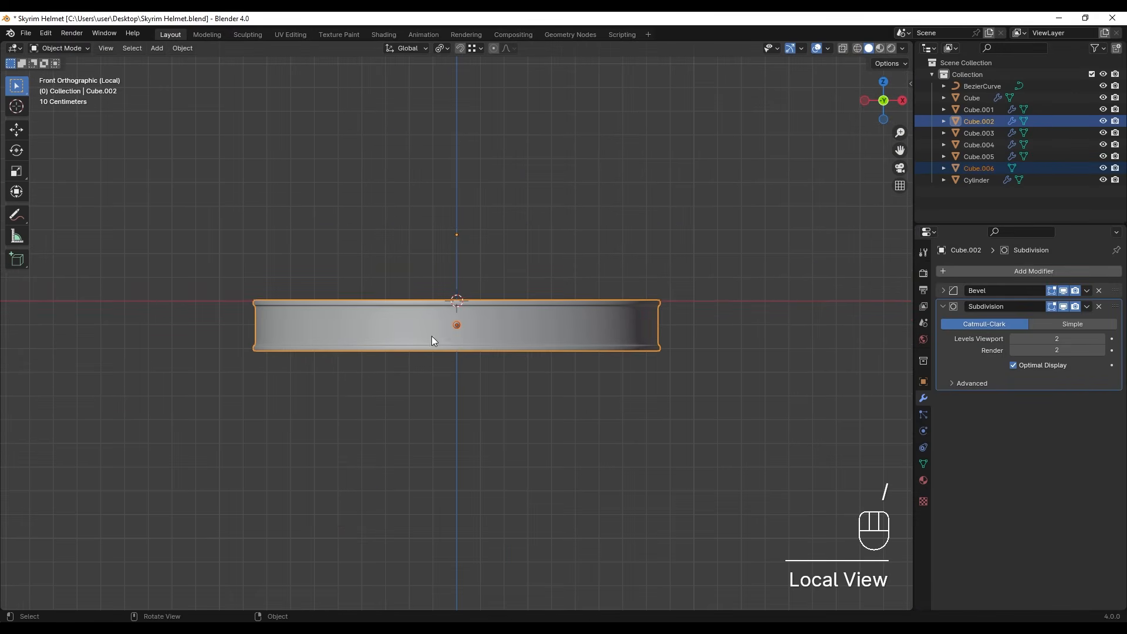
- Set the pivot to the 3D Cursor and duplicate the rivet rotated 15°, repeating to place four copies along one half of the brow band
{"action": "middle_click_drag", "start_coordinate": [465, 295], "coordinate": [463, 416]}
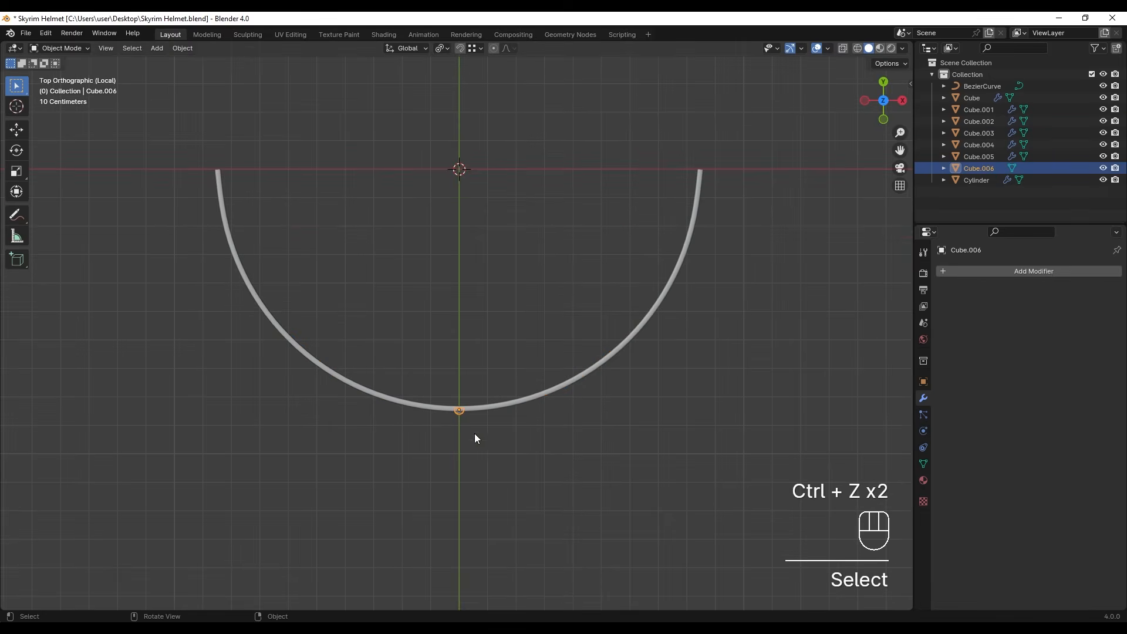
{"action": "scroll", "coordinate": [459, 434], "scroll_direction": "up", "scroll_amount": 1}
{"action": "left_click", "coordinate": [445, 48]}
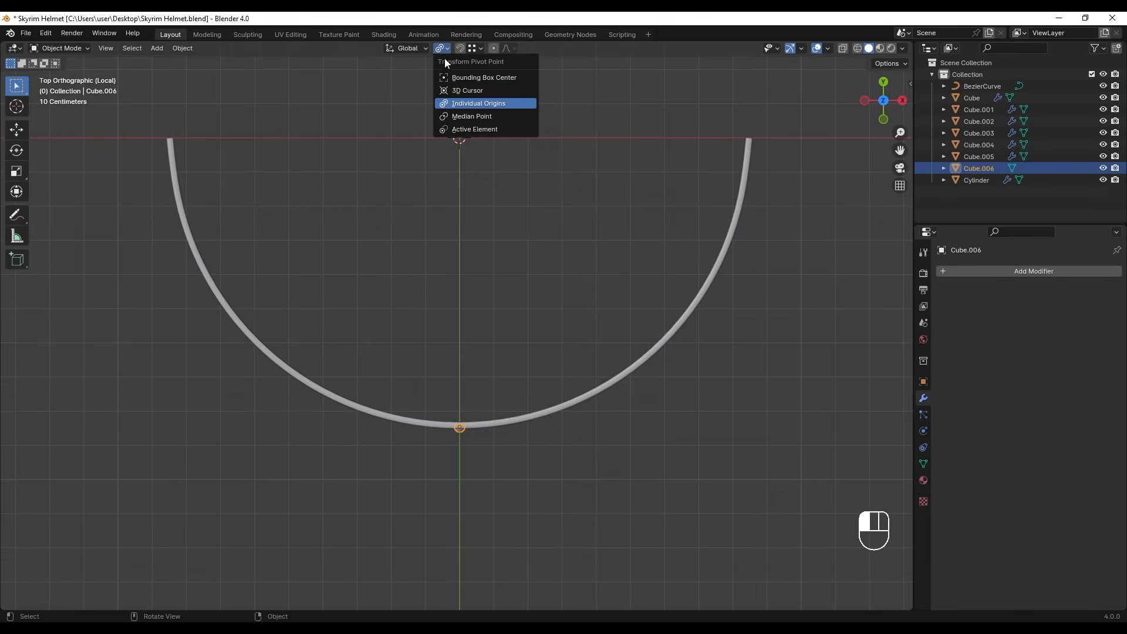
{"action": "left_click", "coordinate": [457, 94]}
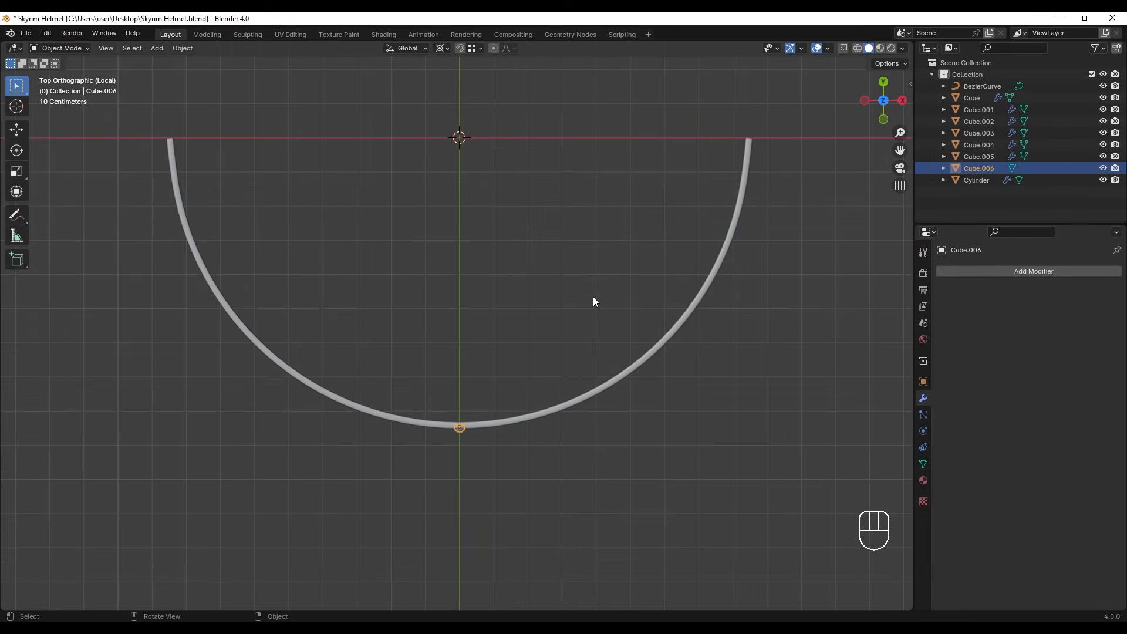
{"action": "key", "text": "shift+d"}
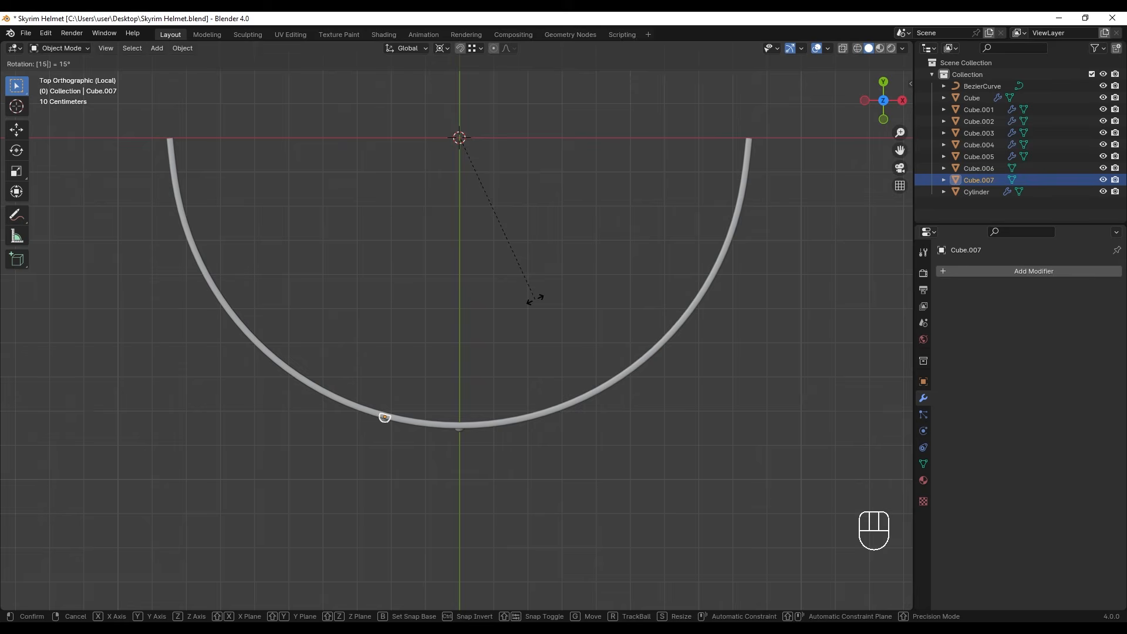
{"action": "left_click", "coordinate": [535, 301]}
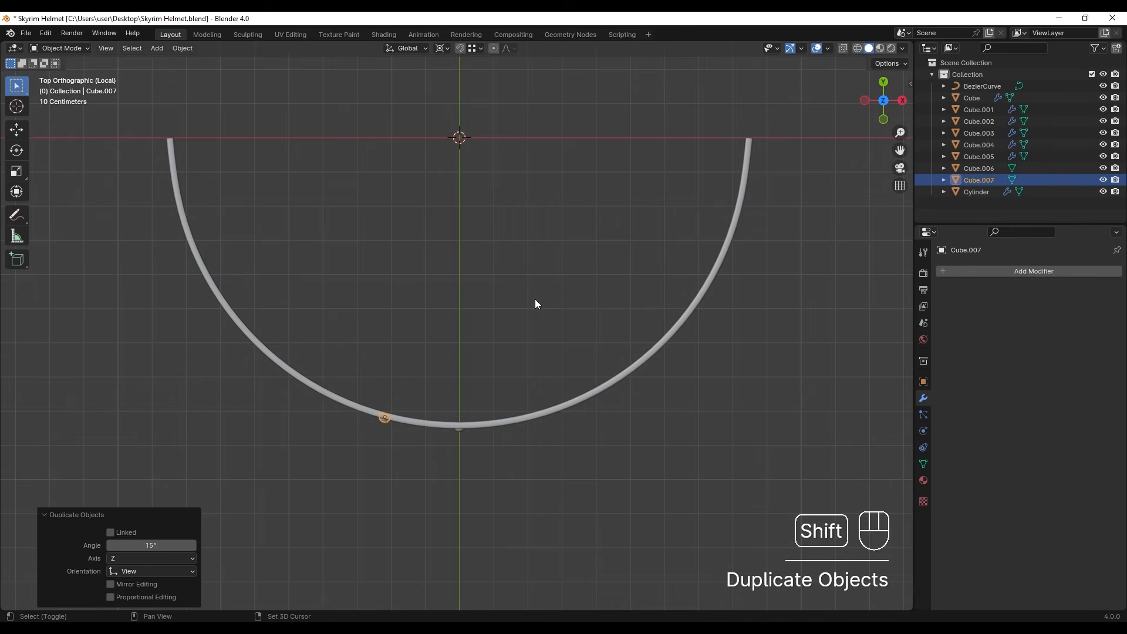
{"action": "key", "text": "shift+r"}
{"action": "key", "text": "shift+r"}
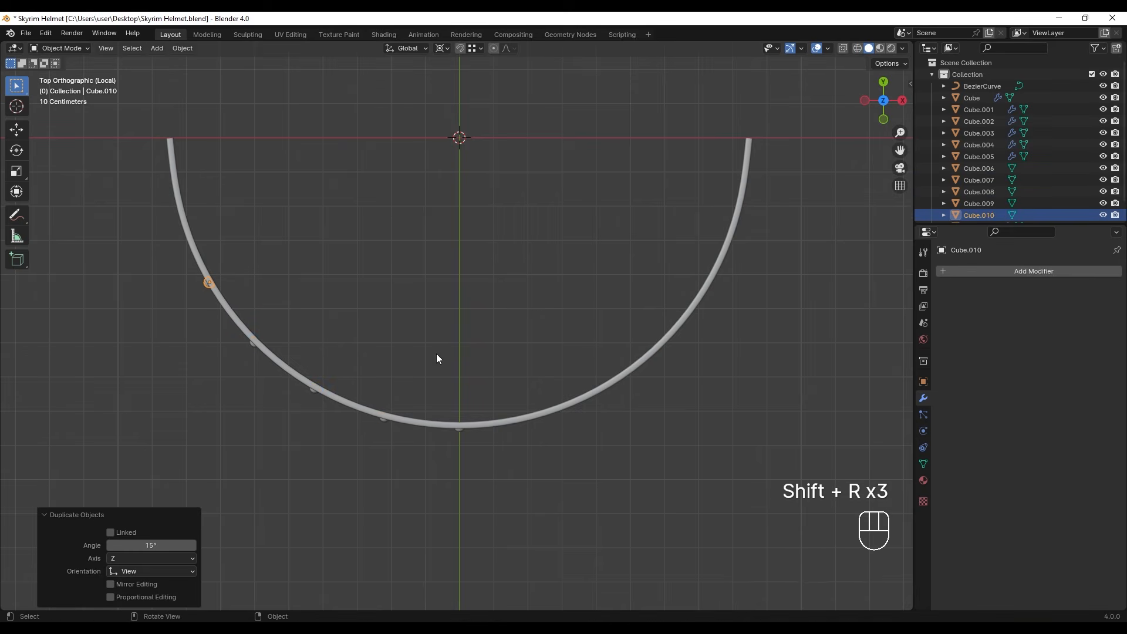
- Leave local view, switch to wireframe and select the four copied rivets on the brow band
{"action": "scroll", "coordinate": [441, 350], "scroll_direction": "down", "scroll_amount": 2}
{"action": "middle_click_drag", "start_coordinate": [456, 361], "coordinate": [492, 315]}
{"action": "key", "text": "slash"}
{"action": "left_click", "coordinate": [434, 356]}
{"action": "key", "text": "z"}
{"action": "left_click", "coordinate": [335, 347], "text": "shift"}
{"action": "left_click", "coordinate": [280, 335], "text": "shift"}
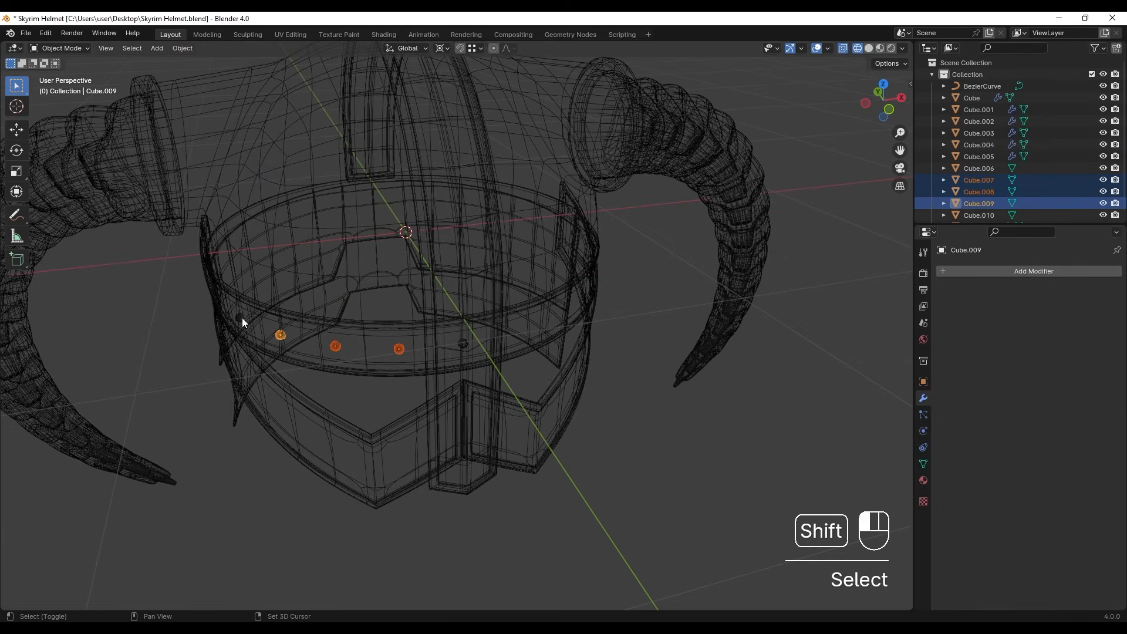
{"action": "left_click", "coordinate": [239, 318], "text": "shift"}
- Add the centre rivet and the brow band to the selection and isolate them in local view with solid shading
{"action": "left_click", "coordinate": [462, 344], "text": "shift"}
{"action": "left_click", "coordinate": [413, 326], "text": "shift"}
{"action": "left_click", "coordinate": [486, 233], "text": "shift"}
{"action": "left_click_drag", "start_coordinate": [455, 265], "coordinate": [513, 276], "text": "ctrl"}
{"action": "key", "text": "slash"}
{"action": "key", "text": "z"}
{"action": "left_click", "coordinate": [640, 312]}
- Duplicate the centre rivet 15° about global Z and repeat it three times along the other half of the brow band
{"action": "mouse_move", "coordinate": [489, 281]}
{"action": "middle_mouse_down"}
{"action": "mouse_move", "coordinate": [493, 301]}
{"action": "mouse_move", "coordinate": [467, 305]}
{"action": "middle_mouse_up"}
{"action": "key", "text": "ctrl+z"}
{"action": "key", "text": "ctrl+z"}
{"action": "left_click", "coordinate": [467, 393]}
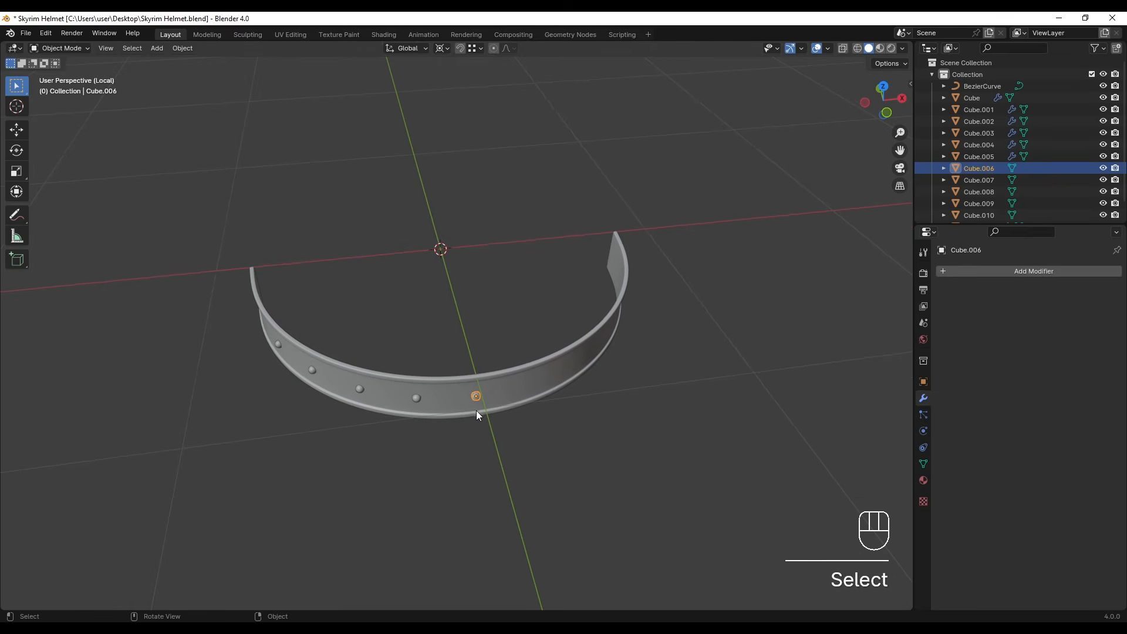
{"action": "key", "text": "shift+d"}
{"action": "key", "text": "r"}
{"action": "key", "text": "z"}
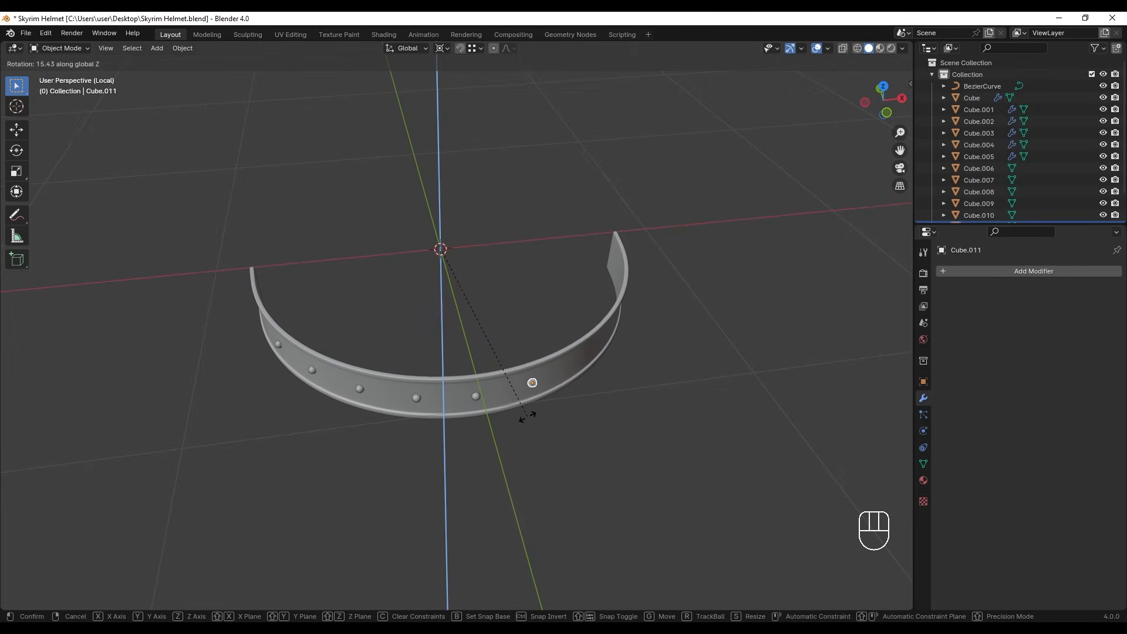
{"action": "left_click", "coordinate": [527, 417]}
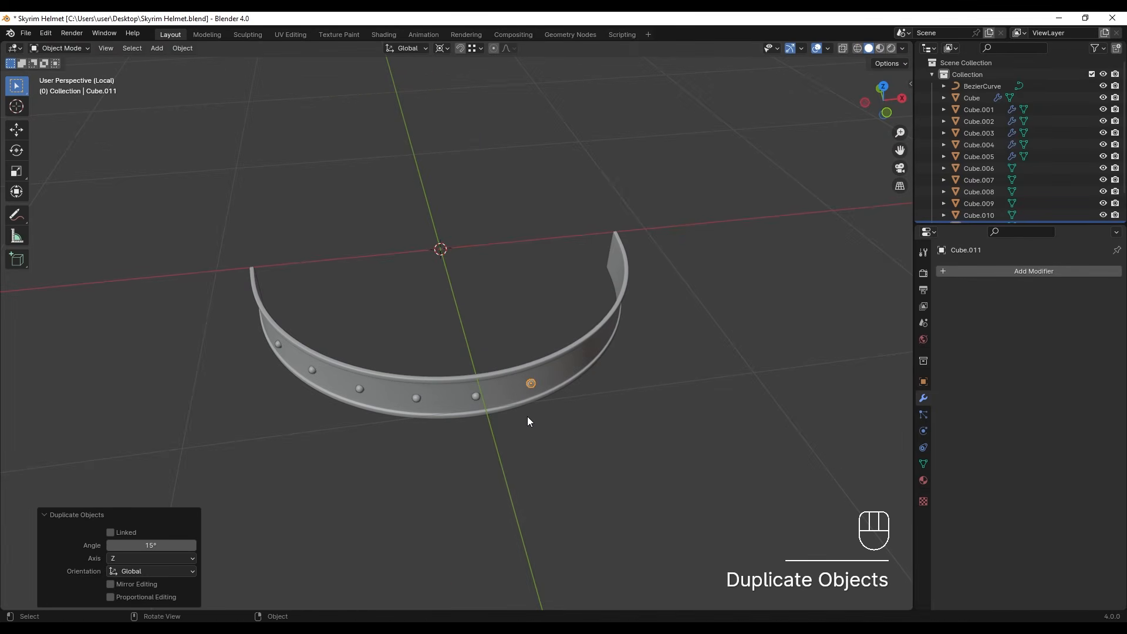
{"action": "middle_click_drag", "start_coordinate": [527, 417], "coordinate": [555, 317]}
{"action": "key", "text": "shift+r"}
{"action": "key", "text": "shift+r"}
{"action": "key", "text": "shift+r"}
- Leave local view and inspect the riveted brow band on the whole helmet
{"action": "left_click", "coordinate": [478, 351]}
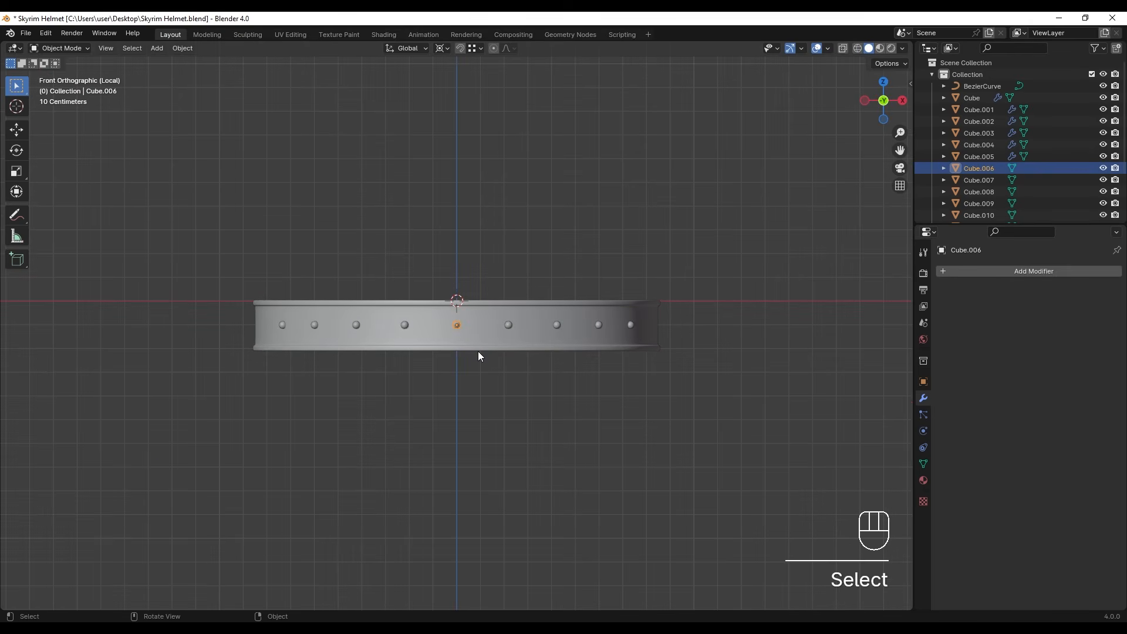
{"action": "key", "text": "slash"}
{"action": "middle_click_drag", "start_coordinate": [478, 351], "coordinate": [671, 415]}
{"action": "scroll", "coordinate": [656, 461], "scroll_direction": "down", "scroll_amount": 2}
{"action": "left_click", "coordinate": [655, 456]}
{"action": "middle_click_drag", "start_coordinate": [655, 457], "coordinate": [649, 449]}
{"action": "scroll", "coordinate": [576, 455], "scroll_direction": "up", "scroll_amount": 7}
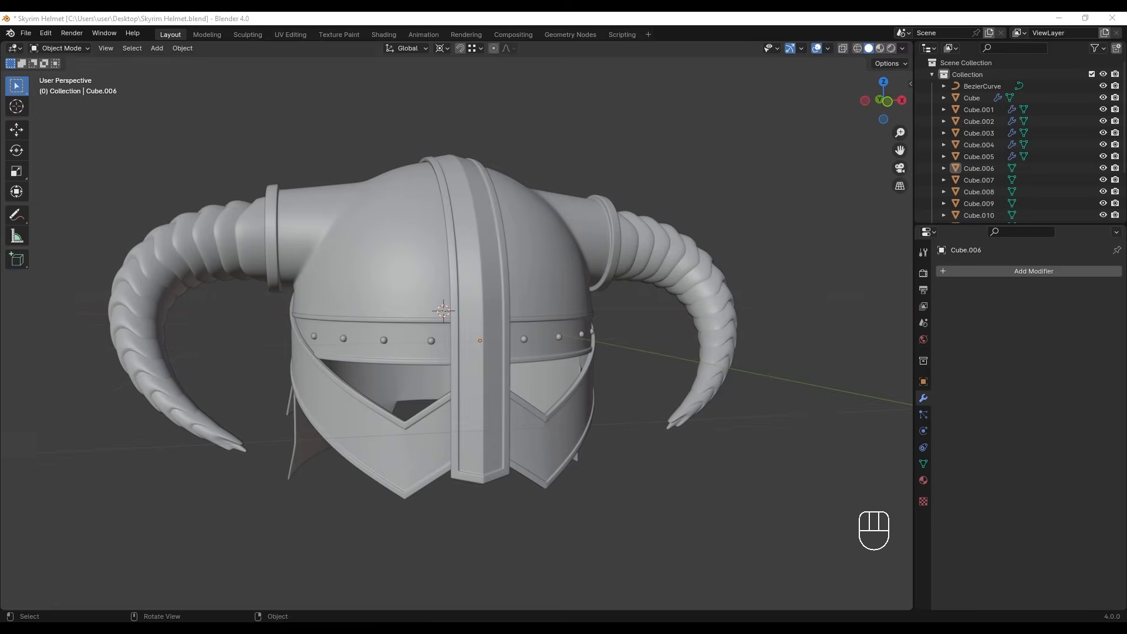
- Select the brow band's centre rivet in wireframe and snap it to the 3D cursor
{"action": "key", "text": "z"}
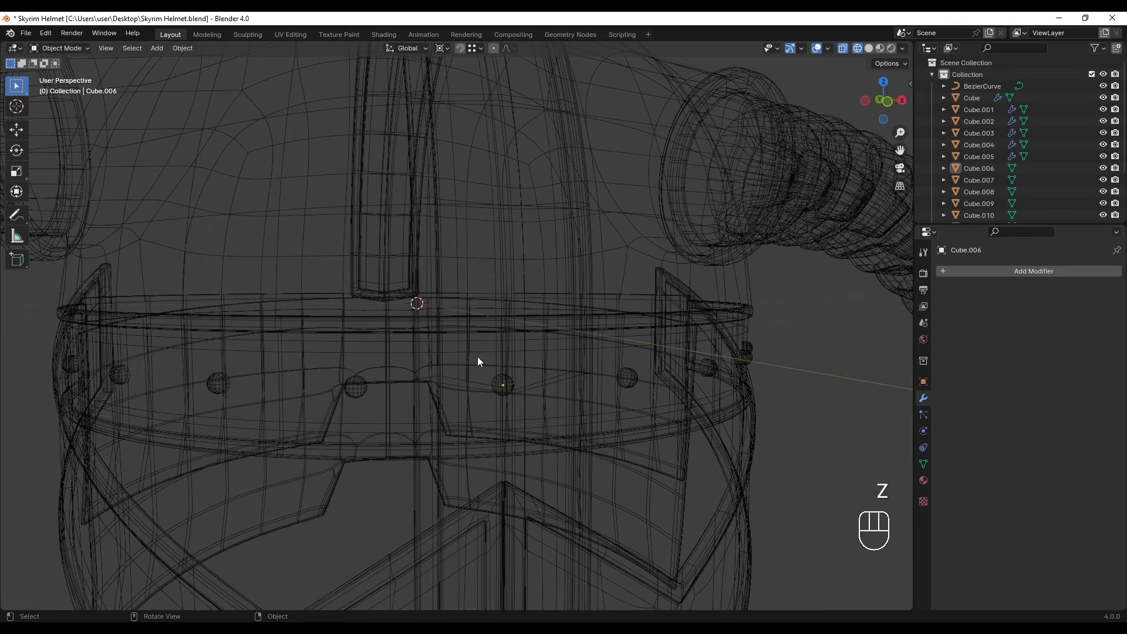
{"action": "left_click", "coordinate": [501, 380]}
{"action": "scroll", "coordinate": [499, 382], "scroll_direction": "down", "scroll_amount": 3}
{"action": "key", "text": "z"}
{"action": "scroll", "coordinate": [652, 385], "scroll_direction": "down", "scroll_amount": 3}
{"action": "mouse_move", "coordinate": [618, 387]}
{"action": "middle_mouse_down"}
{"action": "mouse_move", "coordinate": [450, 364]}
{"action": "mouse_move", "coordinate": [483, 353]}
{"action": "mouse_move", "coordinate": [420, 344]}
{"action": "middle_mouse_up"}
{"action": "scroll", "coordinate": [420, 348], "scroll_direction": "up", "scroll_amount": 2}
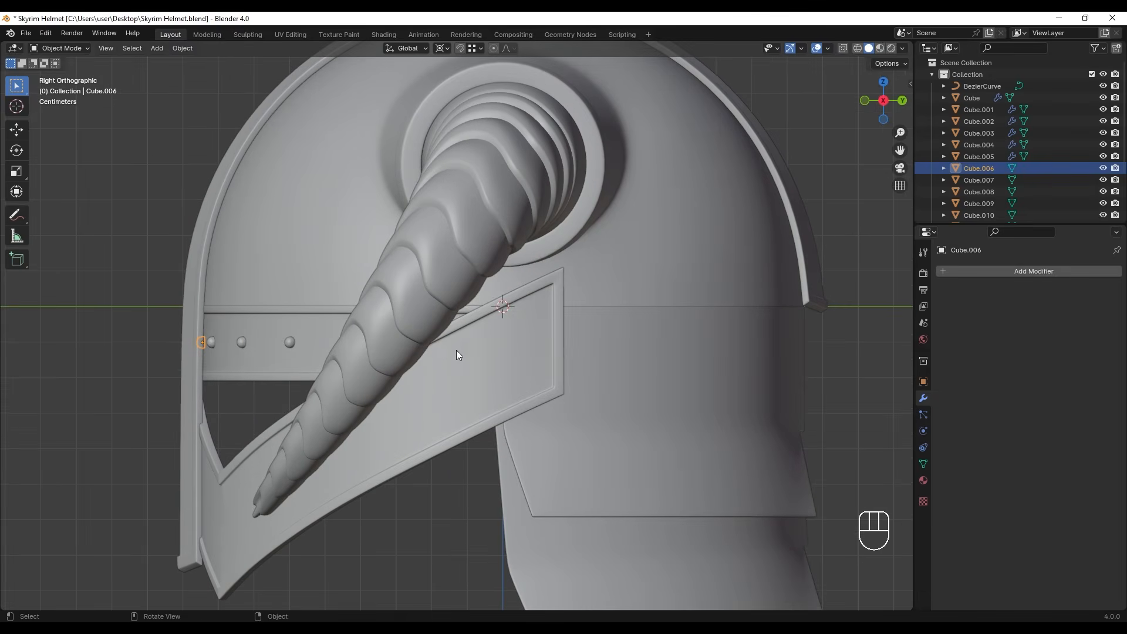
{"action": "key", "text": "z"}
{"action": "mouse_move", "coordinate": [292, 360]}
{"action": "middle_mouse_down", "text": "shift"}
{"action": "mouse_move", "coordinate": [405, 363]}
{"action": "mouse_move", "coordinate": [414, 346]}
{"action": "middle_mouse_up", "text": "shift"}
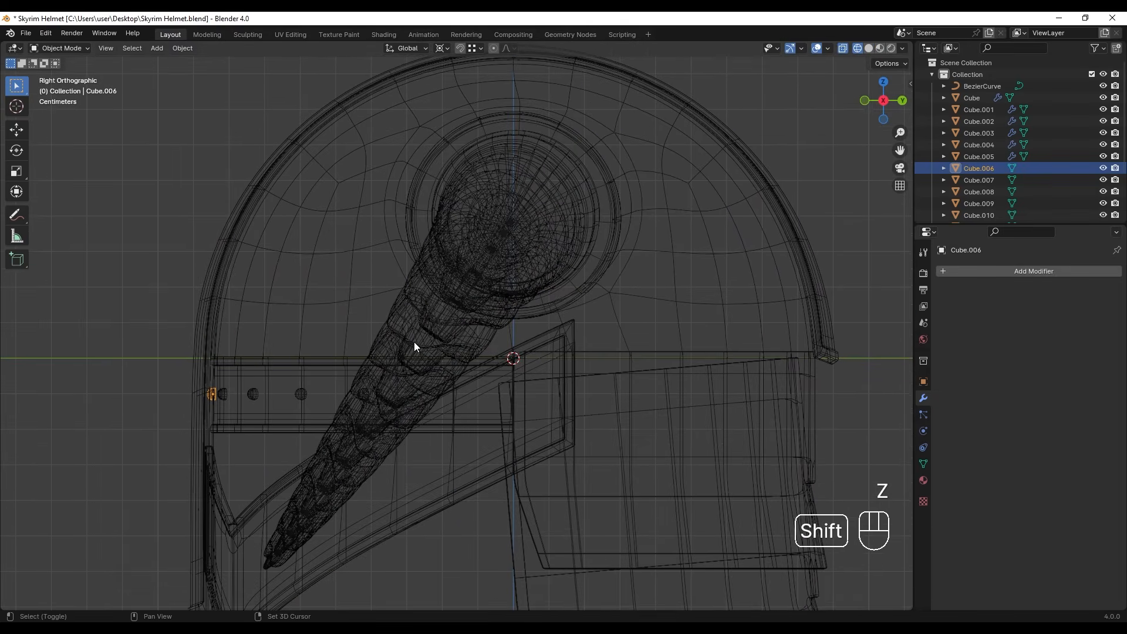
{"action": "key", "text": "shift+s"}
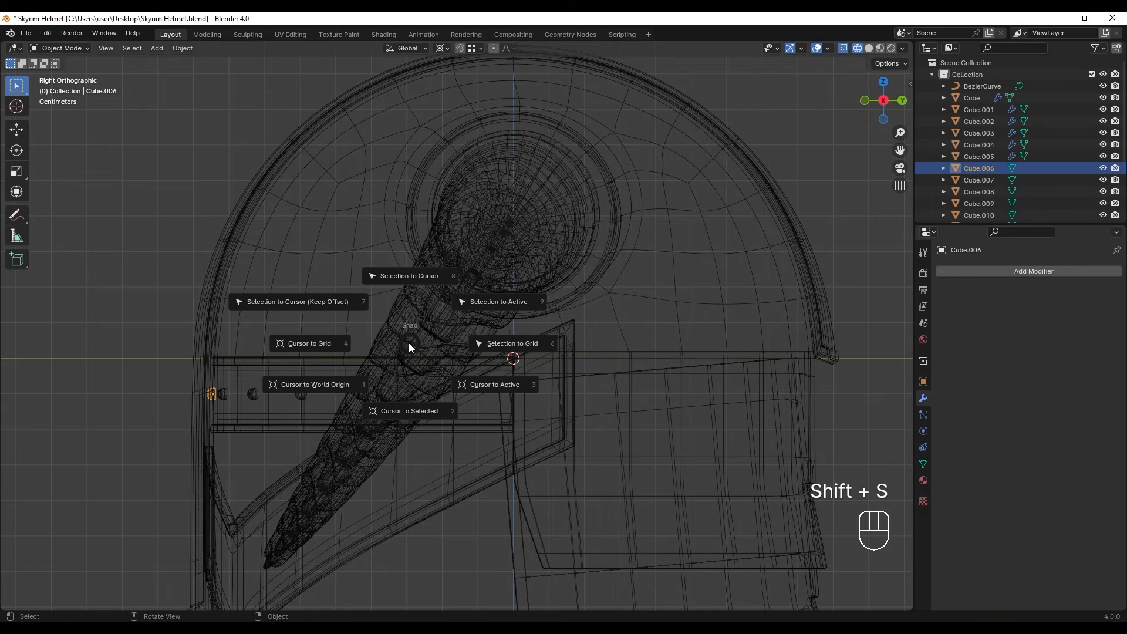
{"action": "left_click", "coordinate": [393, 278]}
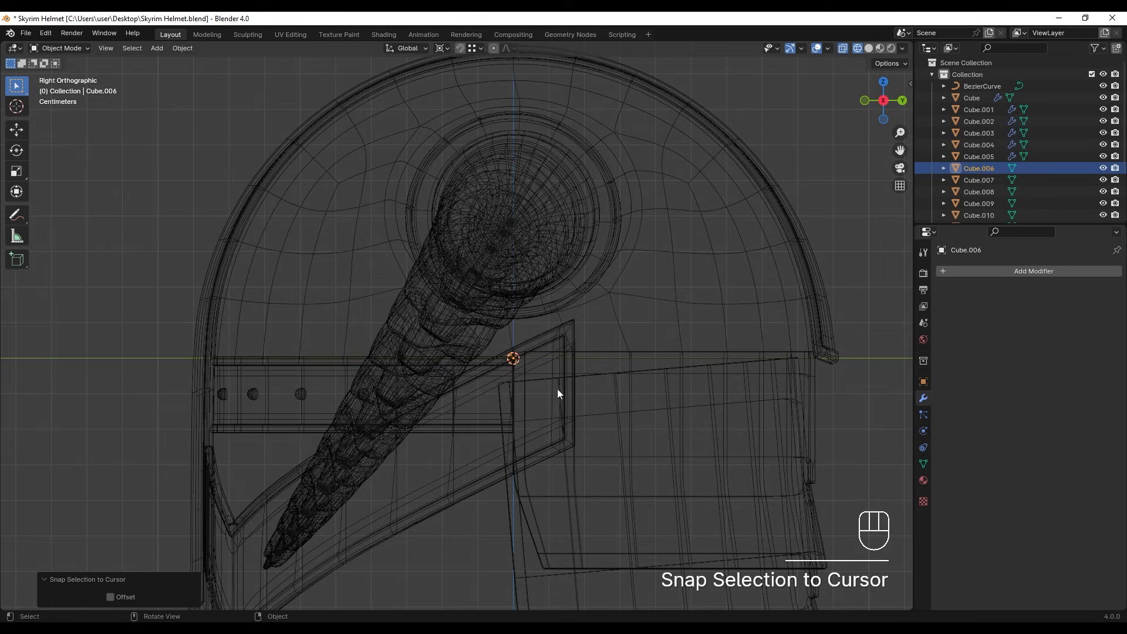
- Move the rivet -0.87927 m along Y to the front of the central strip and return to solid shading
{"action": "key", "text": "g"}
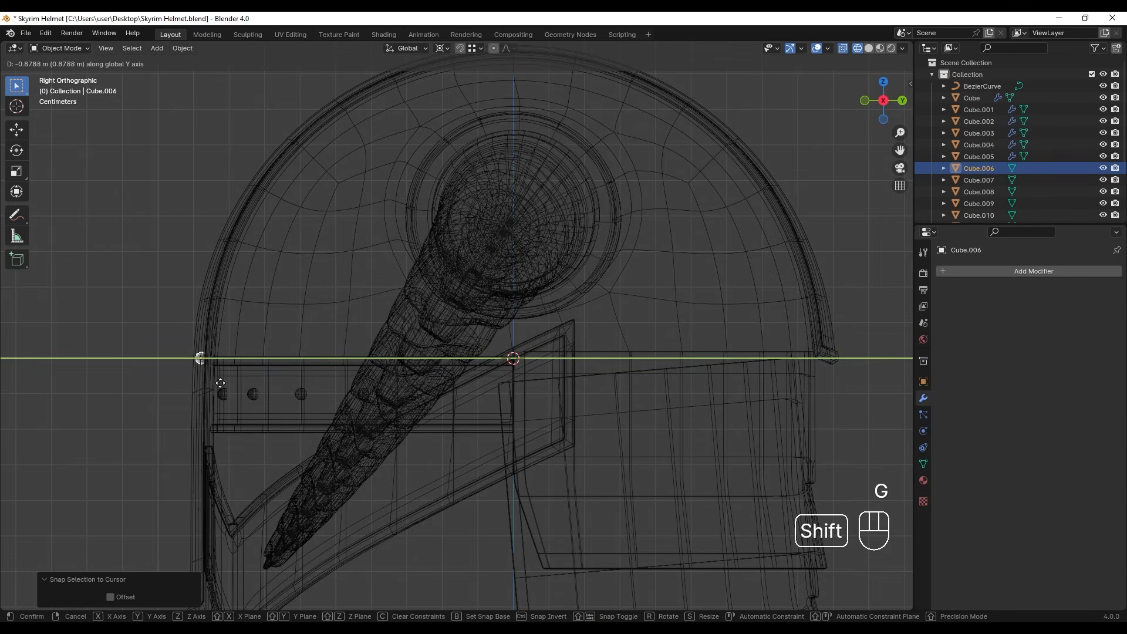
{"action": "left_click", "coordinate": [220, 382]}
{"action": "middle_click_drag", "start_coordinate": [219, 383], "coordinate": [374, 361]}
{"action": "key", "text": "z"}
{"action": "left_click", "coordinate": [590, 404]}
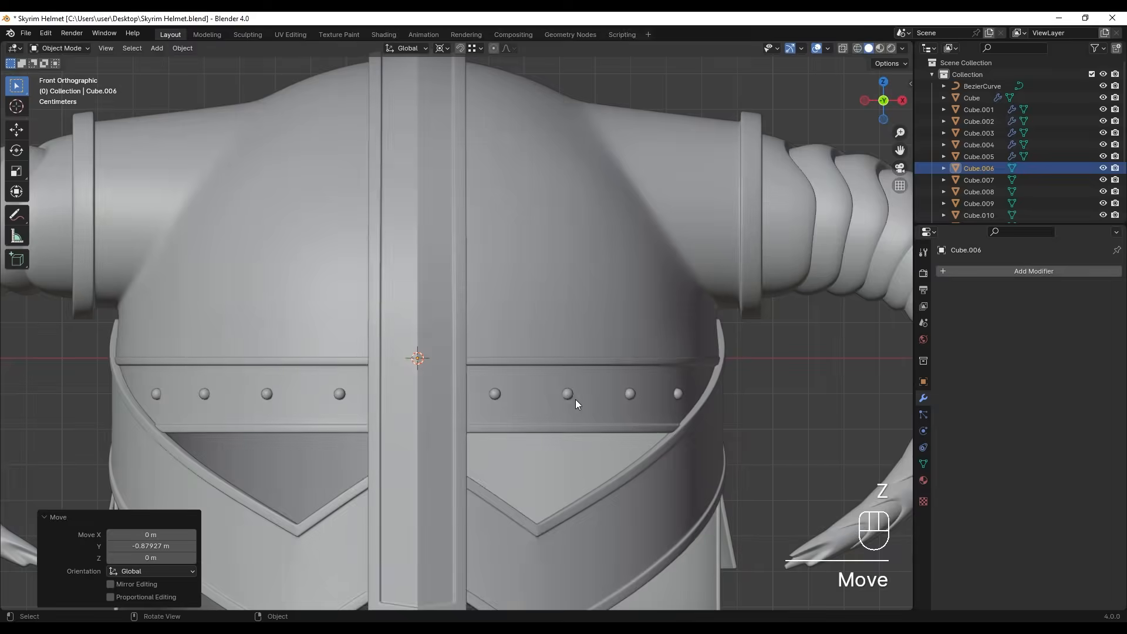
- Shift the rivet sideways from the centre line onto one face of the central strip
{"action": "scroll", "coordinate": [418, 417], "scroll_direction": "up", "scroll_amount": 4}
{"action": "middle_click_drag", "start_coordinate": [419, 417], "coordinate": [489, 464], "text": "shift"}
{"action": "key", "text": "g"}
{"action": "left_click", "coordinate": [523, 390]}
- Fine-tune the rivet's position from above so it sits in the strip's slanted face, ending with a 0.002721 m move along Y
{"action": "scroll", "coordinate": [499, 375], "scroll_direction": "down", "scroll_amount": 1}
{"action": "scroll", "coordinate": [489, 463], "scroll_direction": "down", "scroll_amount": 3}
{"action": "middle_click_drag", "start_coordinate": [468, 426], "coordinate": [438, 151], "text": "shift"}
{"action": "scroll", "coordinate": [430, 331], "scroll_direction": "up", "scroll_amount": 10}
{"action": "mouse_move", "coordinate": [433, 259]}
{"action": "middle_mouse_down", "text": "shift"}
{"action": "mouse_move", "coordinate": [428, 251]}
{"action": "mouse_move", "coordinate": [439, 264]}
{"action": "middle_mouse_up", "text": "shift"}
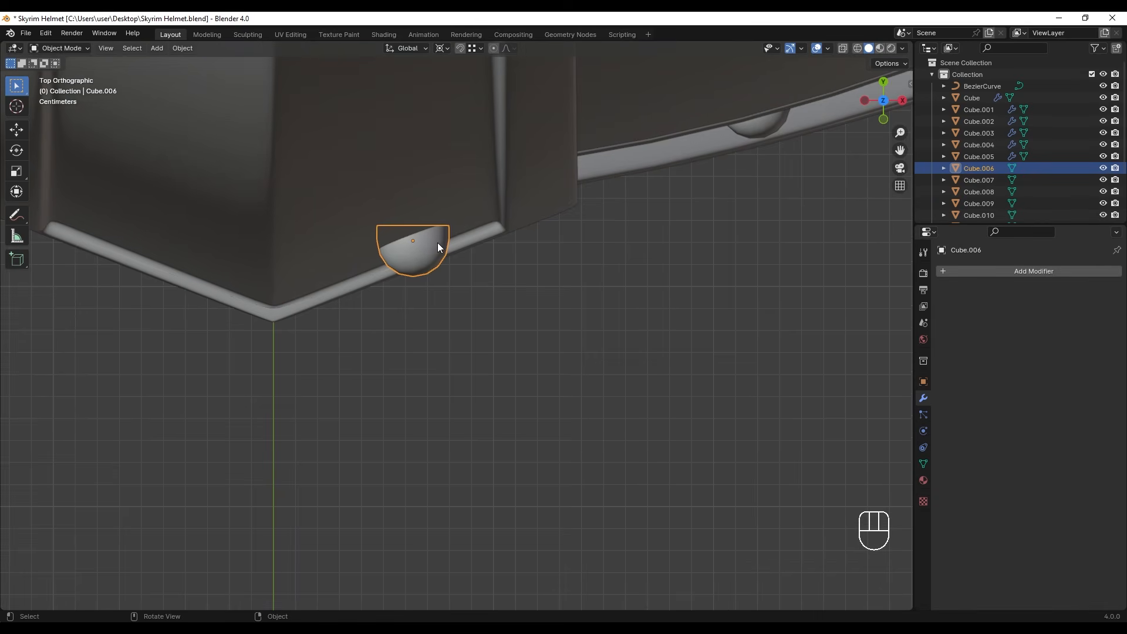
{"action": "key", "text": "g"}
{"action": "left_click", "coordinate": [434, 241]}
{"action": "key", "text": "g"}
{"action": "left_click", "coordinate": [435, 247]}
{"action": "mouse_move", "coordinate": [435, 317]}
{"action": "middle_mouse_down"}
{"action": "mouse_move", "coordinate": [437, 265]}
{"action": "mouse_move", "coordinate": [435, 311]}
{"action": "middle_mouse_up"}
{"action": "key", "text": "g"}
{"action": "middle_click", "coordinate": [433, 271]}
{"action": "left_click", "coordinate": [430, 267]}
{"action": "key", "text": "g"}
{"action": "middle_click", "coordinate": [430, 252]}
{"action": "left_click", "coordinate": [432, 320]}
- Rotate the rivet 10° around the 3D cursor in the side view, up along the central strip
{"action": "scroll", "coordinate": [432, 314], "scroll_direction": "down", "scroll_amount": 8}
{"action": "middle_click_drag", "start_coordinate": [488, 270], "coordinate": [478, 169]}
{"action": "scroll", "coordinate": [587, 247], "scroll_direction": "up", "scroll_amount": 5}
{"action": "middle_click_drag", "start_coordinate": [688, 326], "coordinate": [473, 372], "text": "shift"}
{"action": "key", "text": "r"}
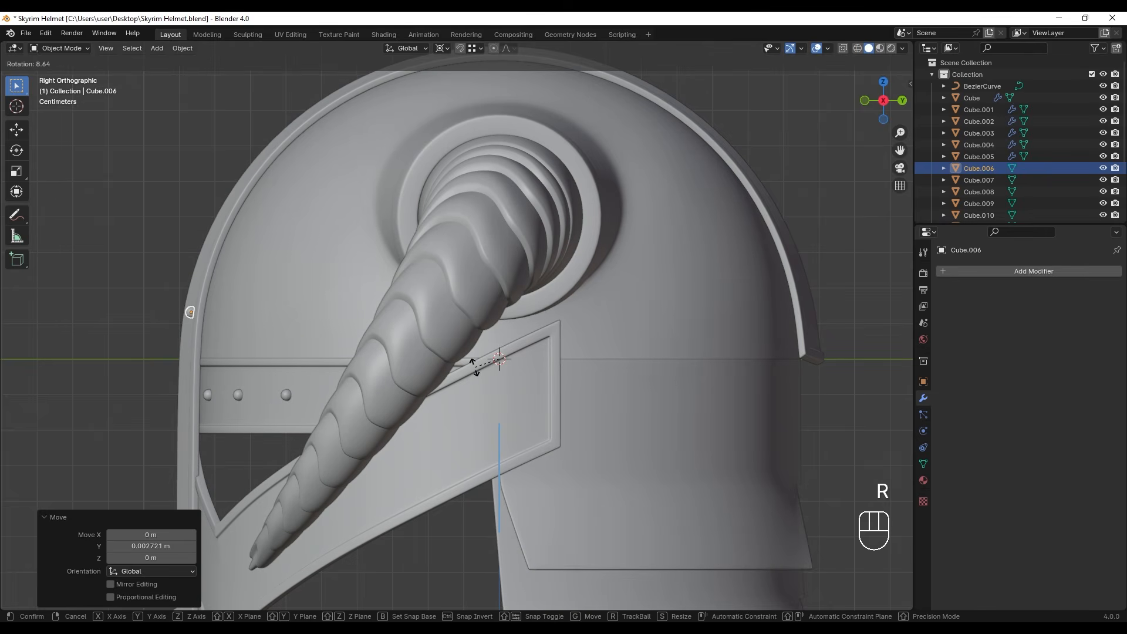
{"action": "left_click", "coordinate": [475, 367]}
- Duplicate the rivet rotated 15° around the 3D cursor and repeat it ten times over the central strip to its rear end
{"action": "middle_click_drag", "start_coordinate": [499, 320], "coordinate": [498, 341], "text": "shift"}
{"action": "key", "text": "shift+d"}
{"action": "key", "text": "r"}
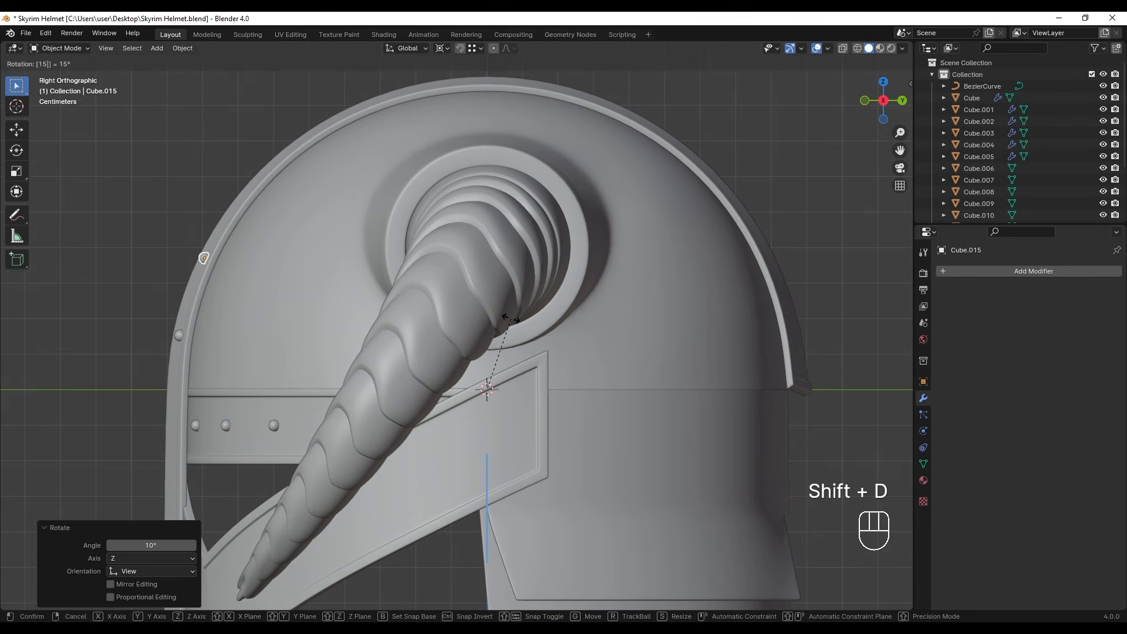
{"action": "left_click", "coordinate": [511, 319]}
{"action": "key", "text": "shift+r"}
{"action": "key", "text": "shift+r"}
{"action": "key", "text": "shift+r"}
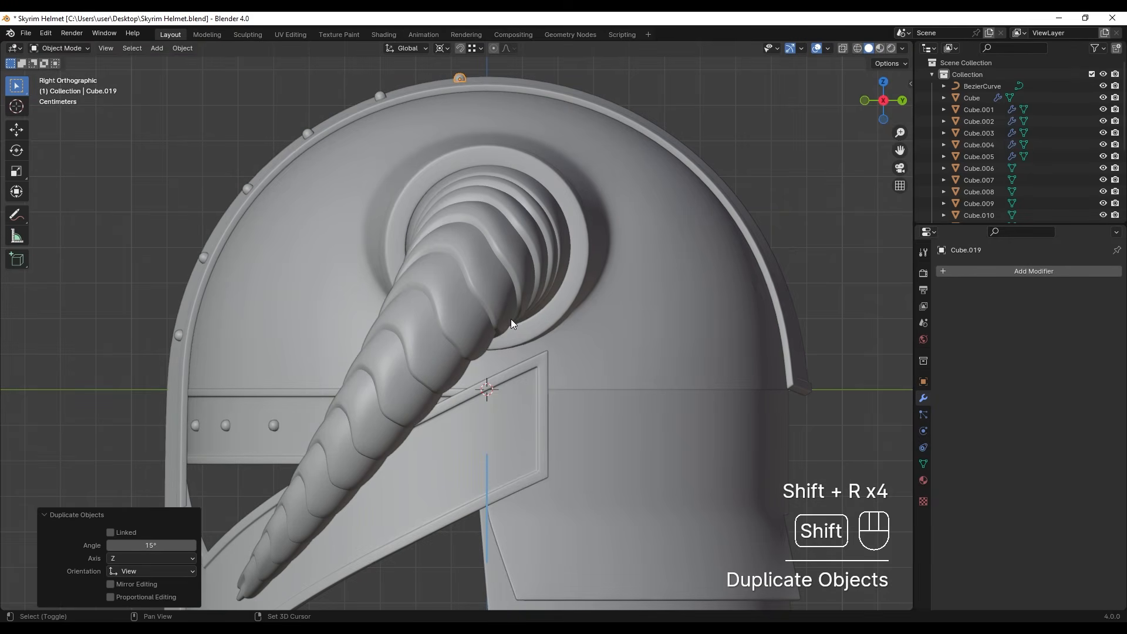
{"action": "key", "text": "shift+r"}
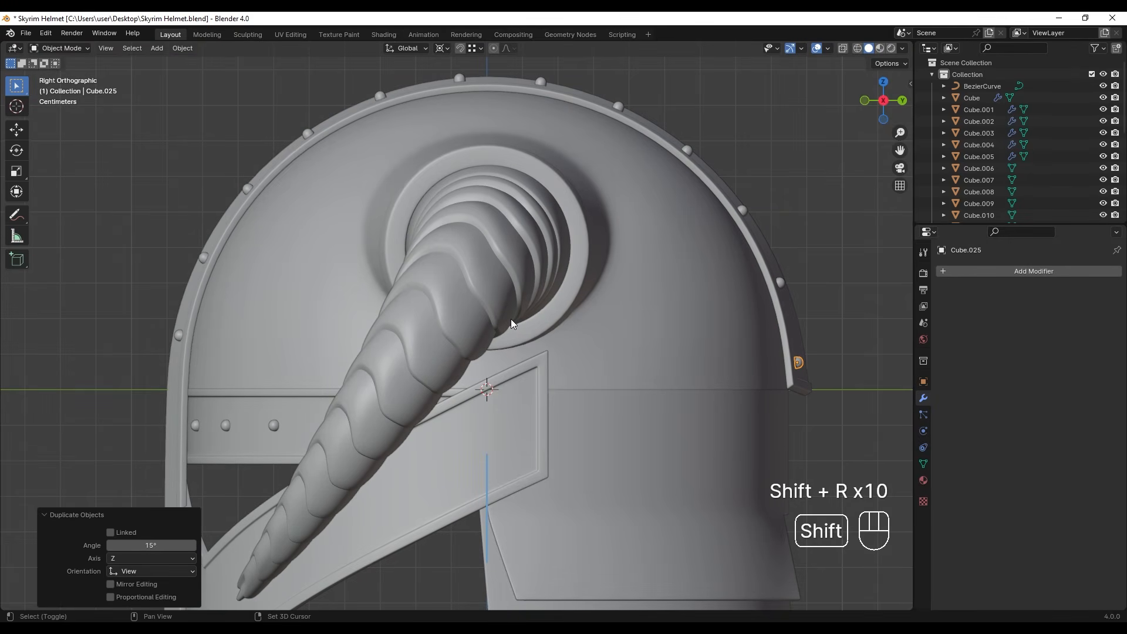
- Select the whole row of rivets along the central strip in wireframe and join them into one object
{"action": "scroll", "coordinate": [646, 365], "scroll_direction": "down", "scroll_amount": 2}
{"action": "mouse_move", "coordinate": [646, 361]}
{"action": "middle_mouse_down"}
{"action": "mouse_move", "coordinate": [554, 371]}
{"action": "mouse_move", "coordinate": [805, 365]}
{"action": "mouse_move", "coordinate": [552, 368]}
{"action": "middle_mouse_up"}
{"action": "scroll", "coordinate": [411, 376], "scroll_direction": "up", "scroll_amount": 3}
{"action": "key", "text": "z"}
{"action": "left_click", "coordinate": [366, 389]}
{"action": "scroll", "coordinate": [407, 352], "scroll_direction": "down", "scroll_amount": 2}
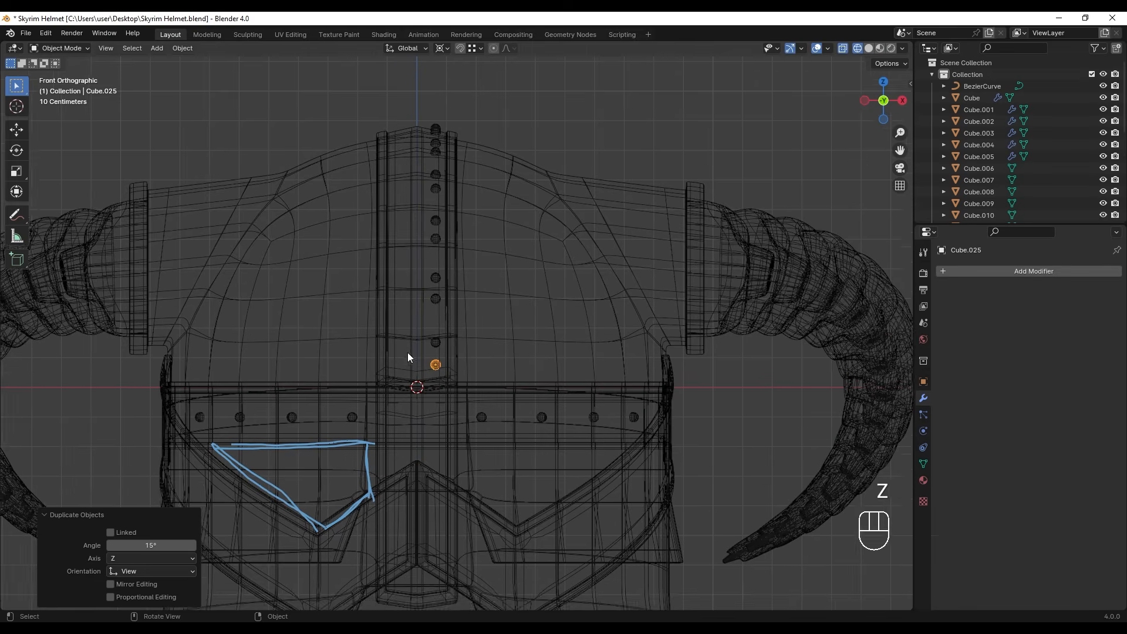
{"action": "left_click_drag", "start_coordinate": [424, 153], "coordinate": [440, 393]}
{"action": "left_click_drag", "start_coordinate": [487, 145], "coordinate": [542, 238], "text": "ctrl"}
{"action": "left_click_drag", "start_coordinate": [399, 127], "coordinate": [367, 217], "text": "ctrl"}
{"action": "key", "text": "z"}
{"action": "left_click", "coordinate": [675, 305]}
{"action": "scroll", "coordinate": [540, 273], "scroll_direction": "down", "scroll_amount": 3}
{"action": "middle_click_drag", "start_coordinate": [521, 271], "coordinate": [510, 283], "text": "shift"}
{"action": "mouse_move", "coordinate": [468, 288]}
{"action": "middle_mouse_down"}
{"action": "mouse_move", "coordinate": [491, 337]}
{"action": "mouse_move", "coordinate": [479, 327]}
{"action": "middle_mouse_up"}
{"action": "scroll", "coordinate": [491, 337], "scroll_direction": "up", "scroll_amount": 2}
{"action": "key", "text": "ctrl+j"}
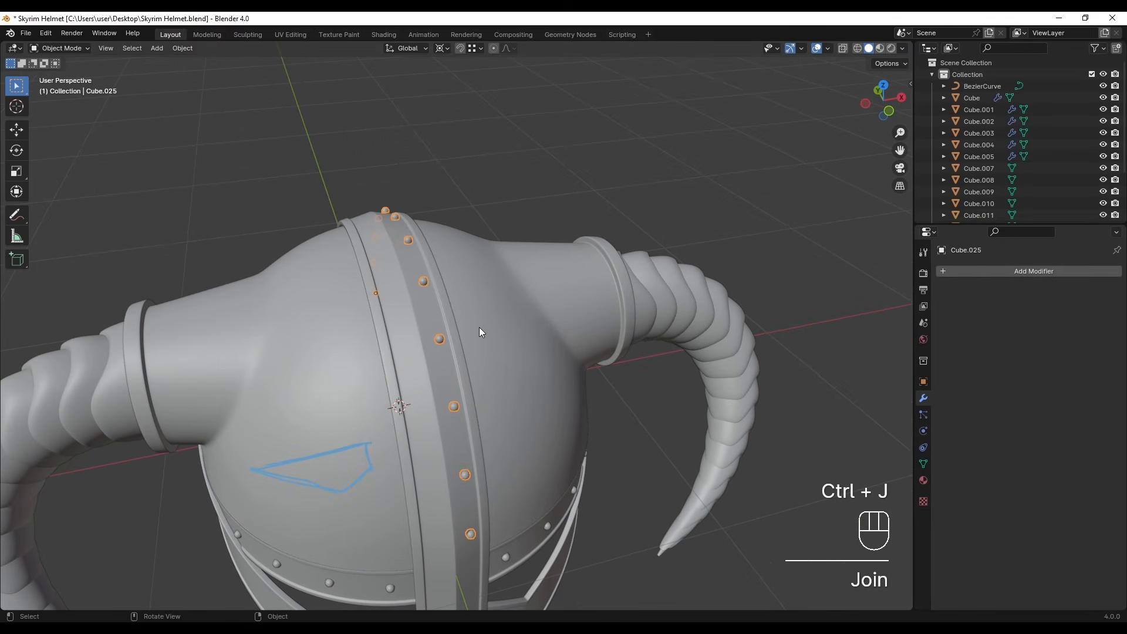
- Add a Mirror modifier on X to the joined rivets, using Cube.001 as the mirror object
{"action": "left_click", "coordinate": [997, 273]}
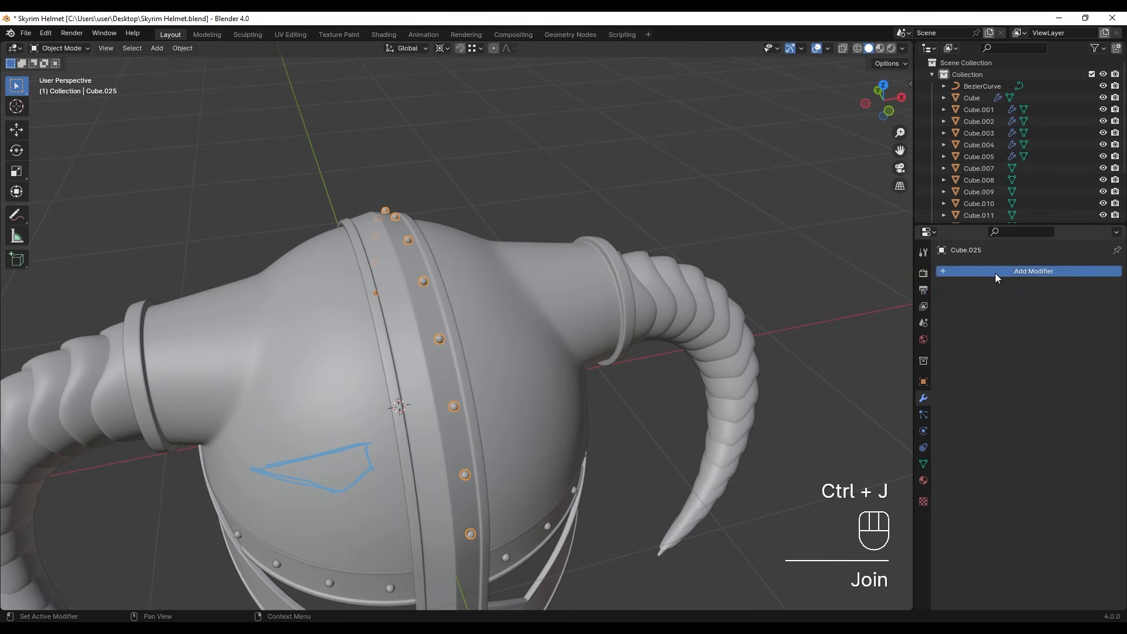
{"action": "left_click", "coordinate": [896, 318]}
{"action": "left_click", "coordinate": [1100, 352]}
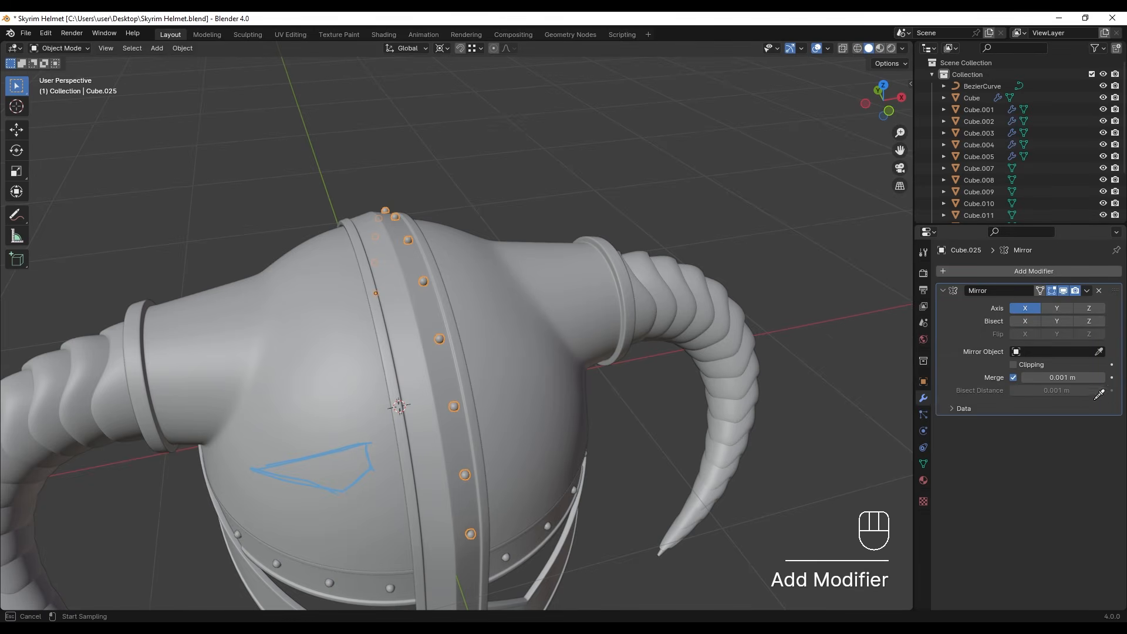
{"action": "left_click", "coordinate": [420, 329]}
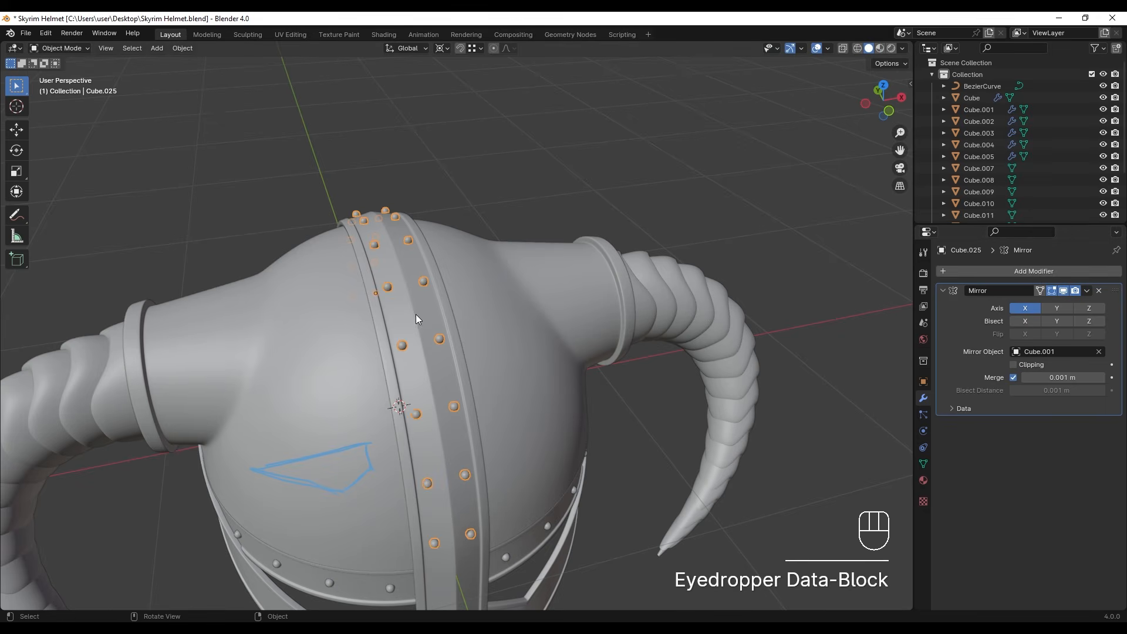
{"action": "middle_click_drag", "start_coordinate": [416, 315], "coordinate": [386, 309]}
{"action": "mouse_move", "coordinate": [472, 244]}
{"action": "middle_mouse_down"}
{"action": "mouse_move", "coordinate": [441, 292]}
{"action": "mouse_move", "coordinate": [503, 258]}
{"action": "mouse_move", "coordinate": [432, 297]}
{"action": "mouse_move", "coordinate": [372, 388]}
{"action": "mouse_move", "coordinate": [376, 370]}
{"action": "middle_mouse_up"}
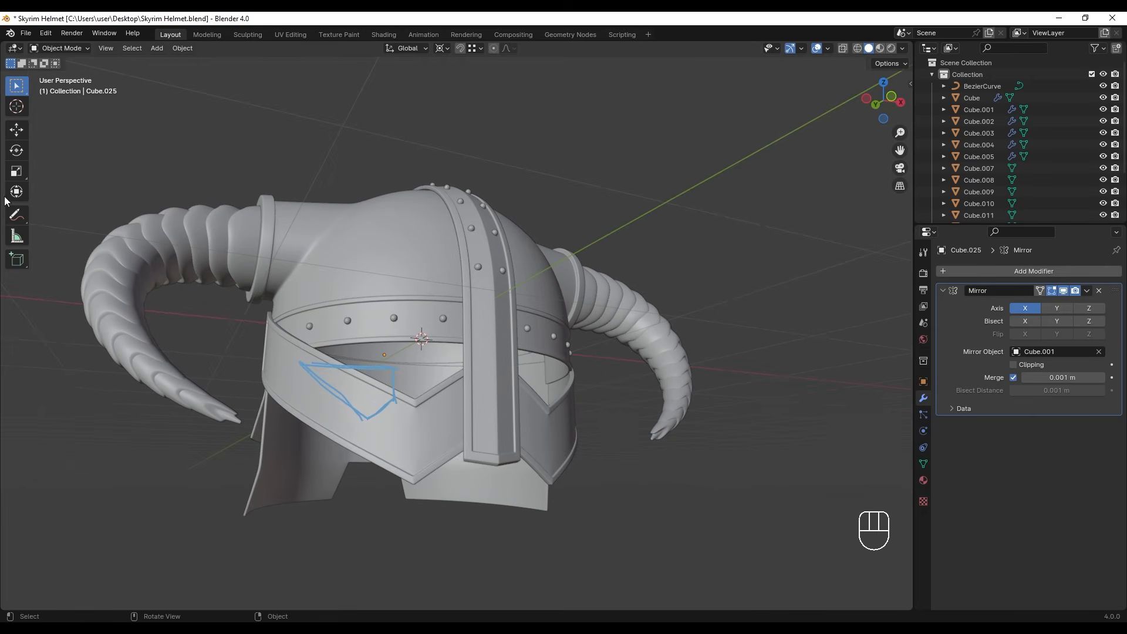
- Erase the blue eye-opening annotation from the helmet and return to the Select Box tool
{"action": "left_click", "coordinate": [12, 214]}
{"action": "left_click_drag", "start_coordinate": [364, 401], "coordinate": [325, 425]}
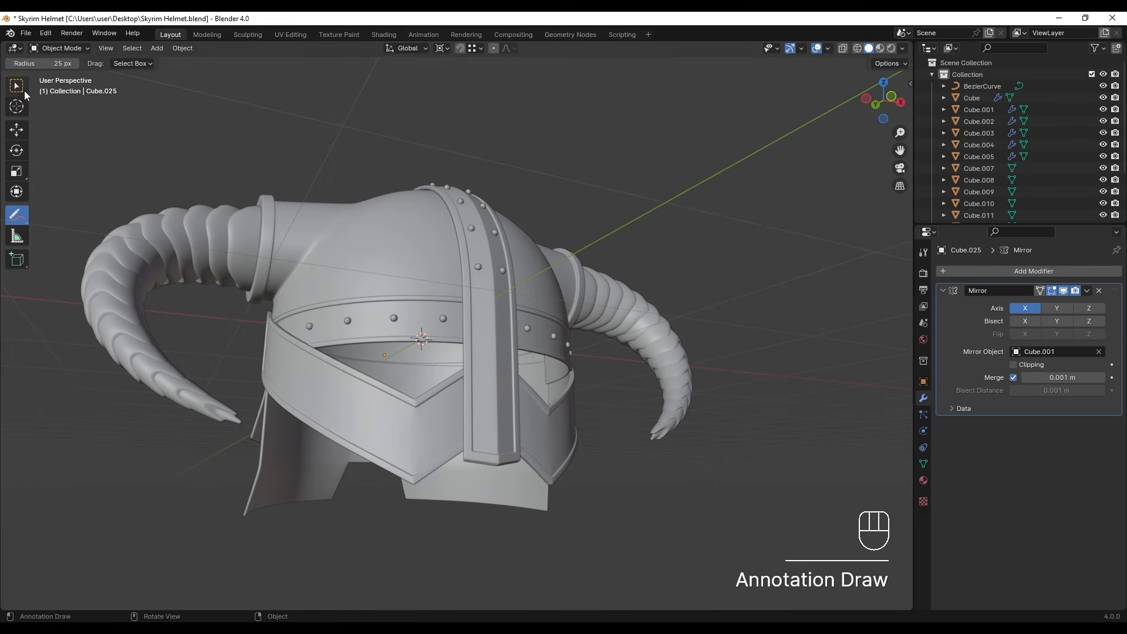
{"action": "left_click", "coordinate": [24, 87]}
{"action": "scroll", "coordinate": [528, 194], "scroll_direction": "down", "scroll_amount": 2}
{"action": "middle_click_drag", "start_coordinate": [643, 185], "coordinate": [608, 186]}
{"action": "scroll", "coordinate": [546, 229], "scroll_direction": "down", "scroll_amount": 1}
{"action": "mouse_move", "coordinate": [534, 235]}
{"action": "middle_mouse_down"}
{"action": "mouse_move", "coordinate": [513, 263]}
{"action": "mouse_move", "coordinate": [561, 227]}
{"action": "mouse_move", "coordinate": [517, 259]}
{"action": "mouse_move", "coordinate": [577, 290]}
{"action": "middle_mouse_up"}
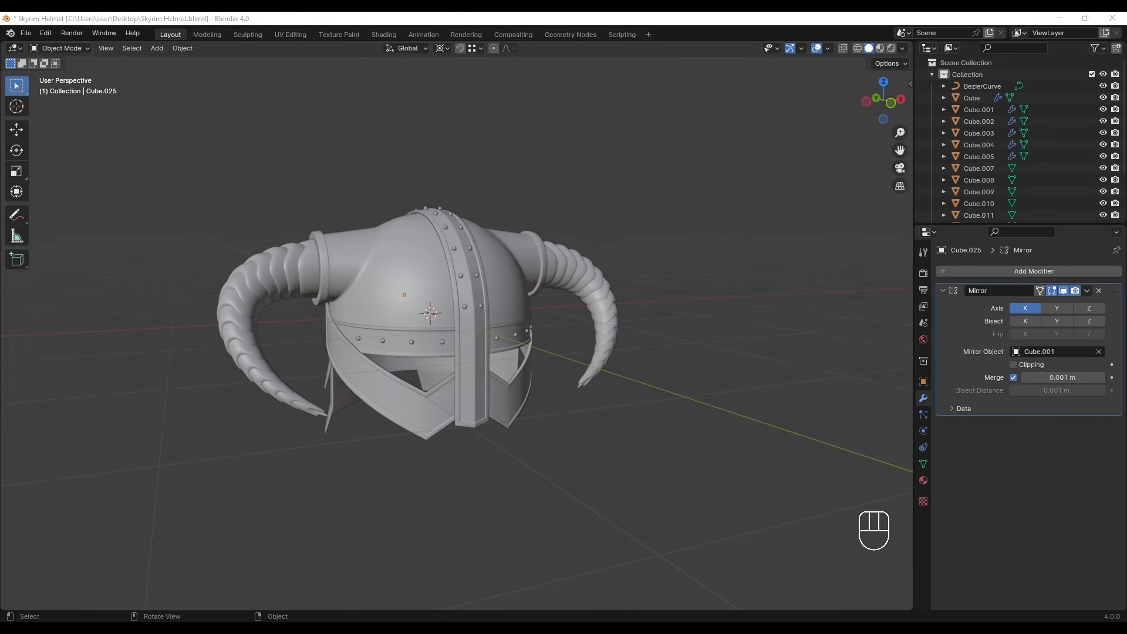